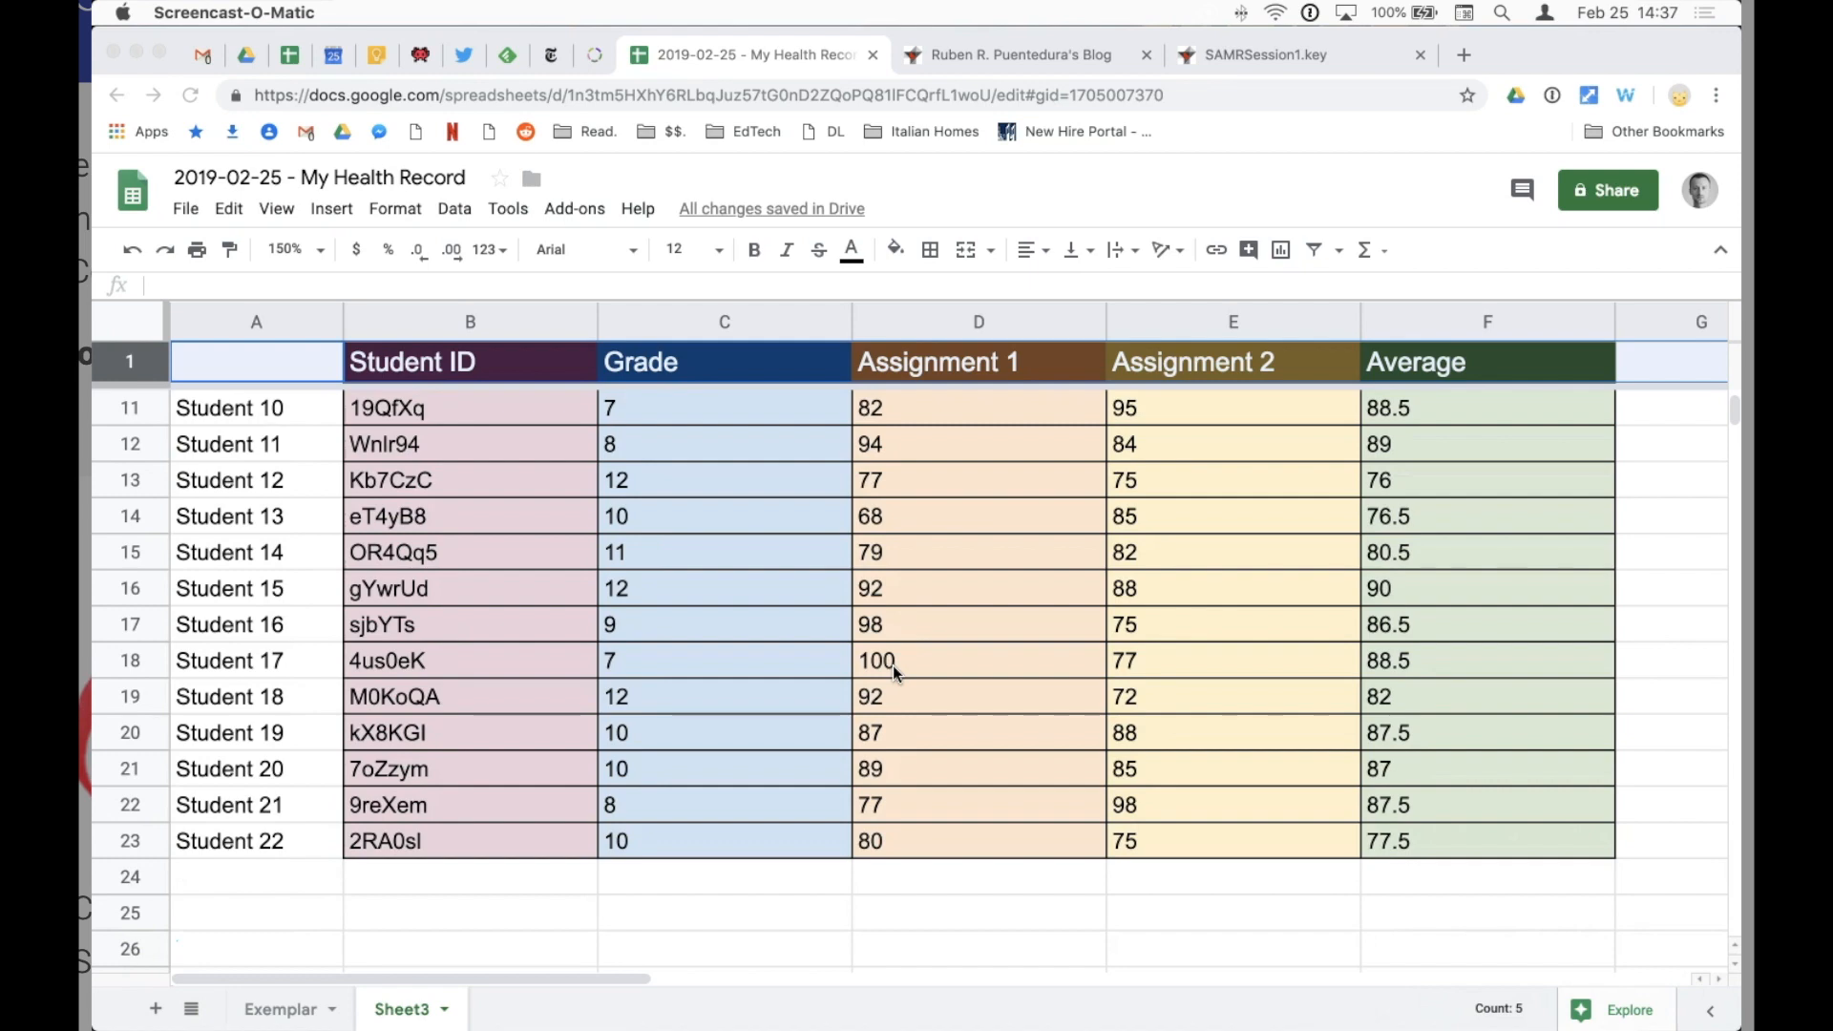
{"action": "scroll", "coordinate": [892, 666], "scroll_direction": "down", "scroll_amount": 3}
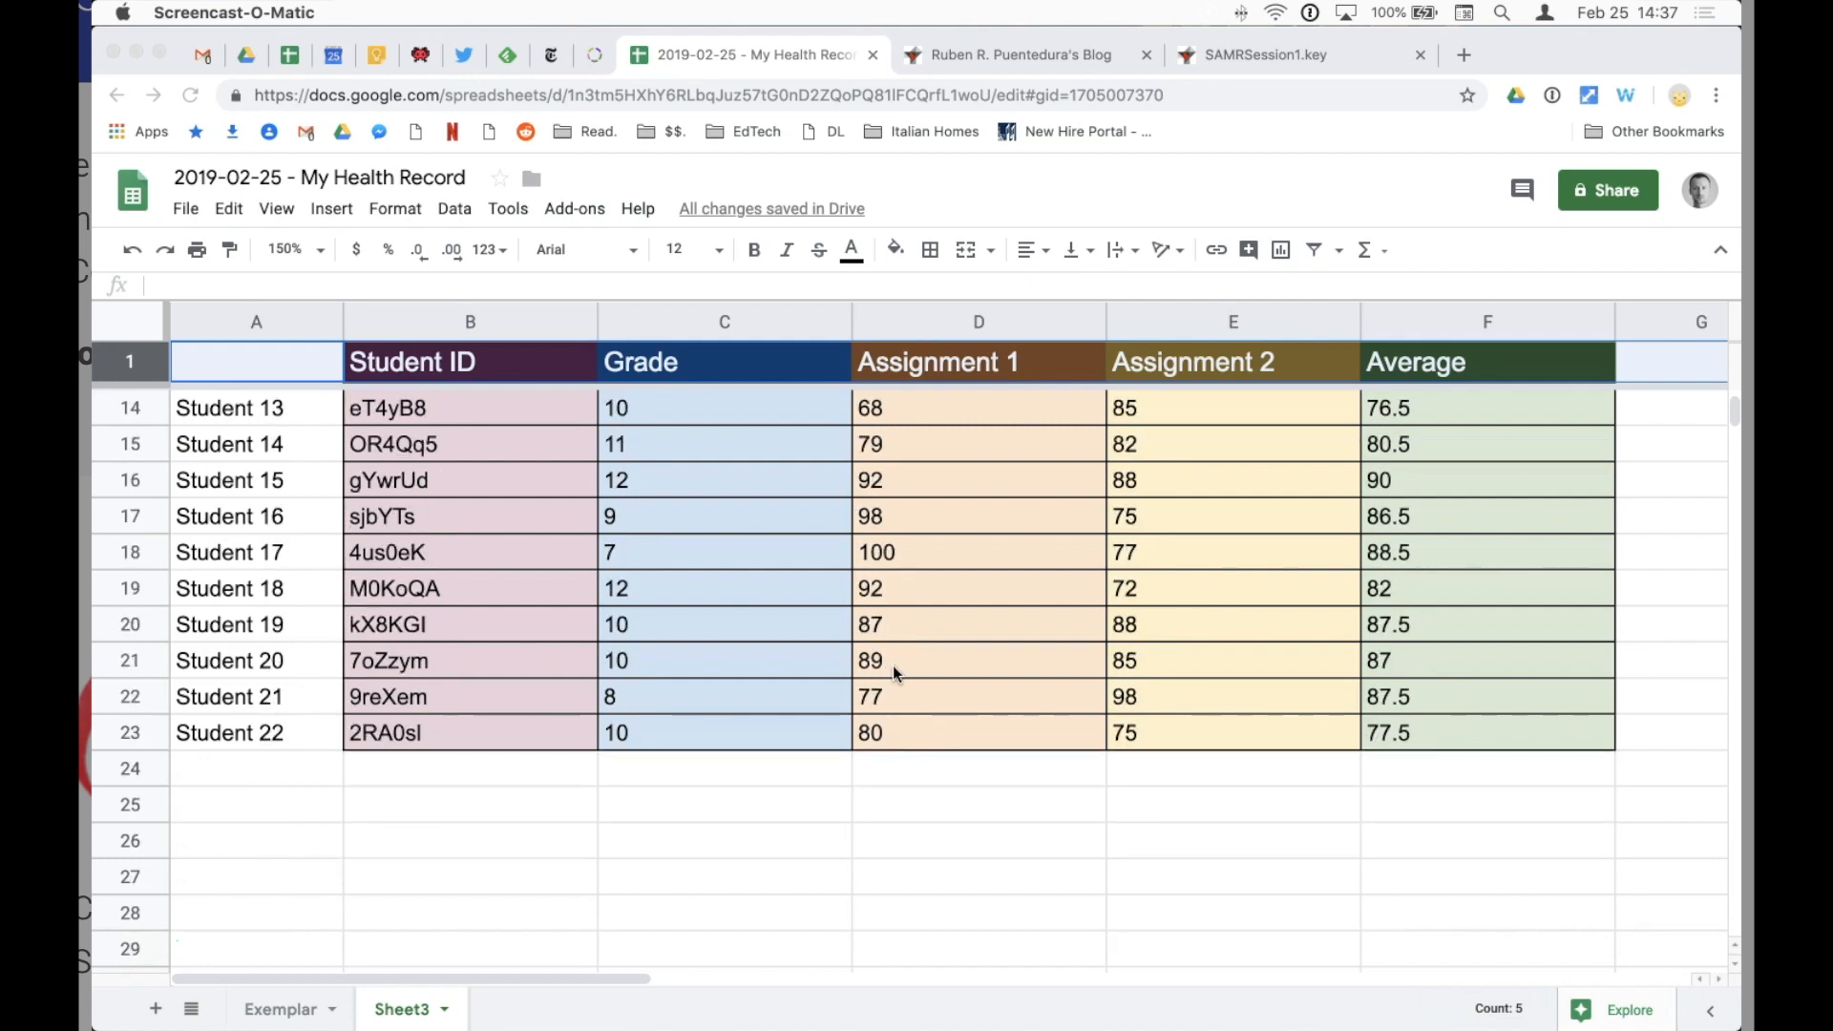
{"action": "scroll", "coordinate": [892, 667], "scroll_direction": "down", "scroll_amount": 3}
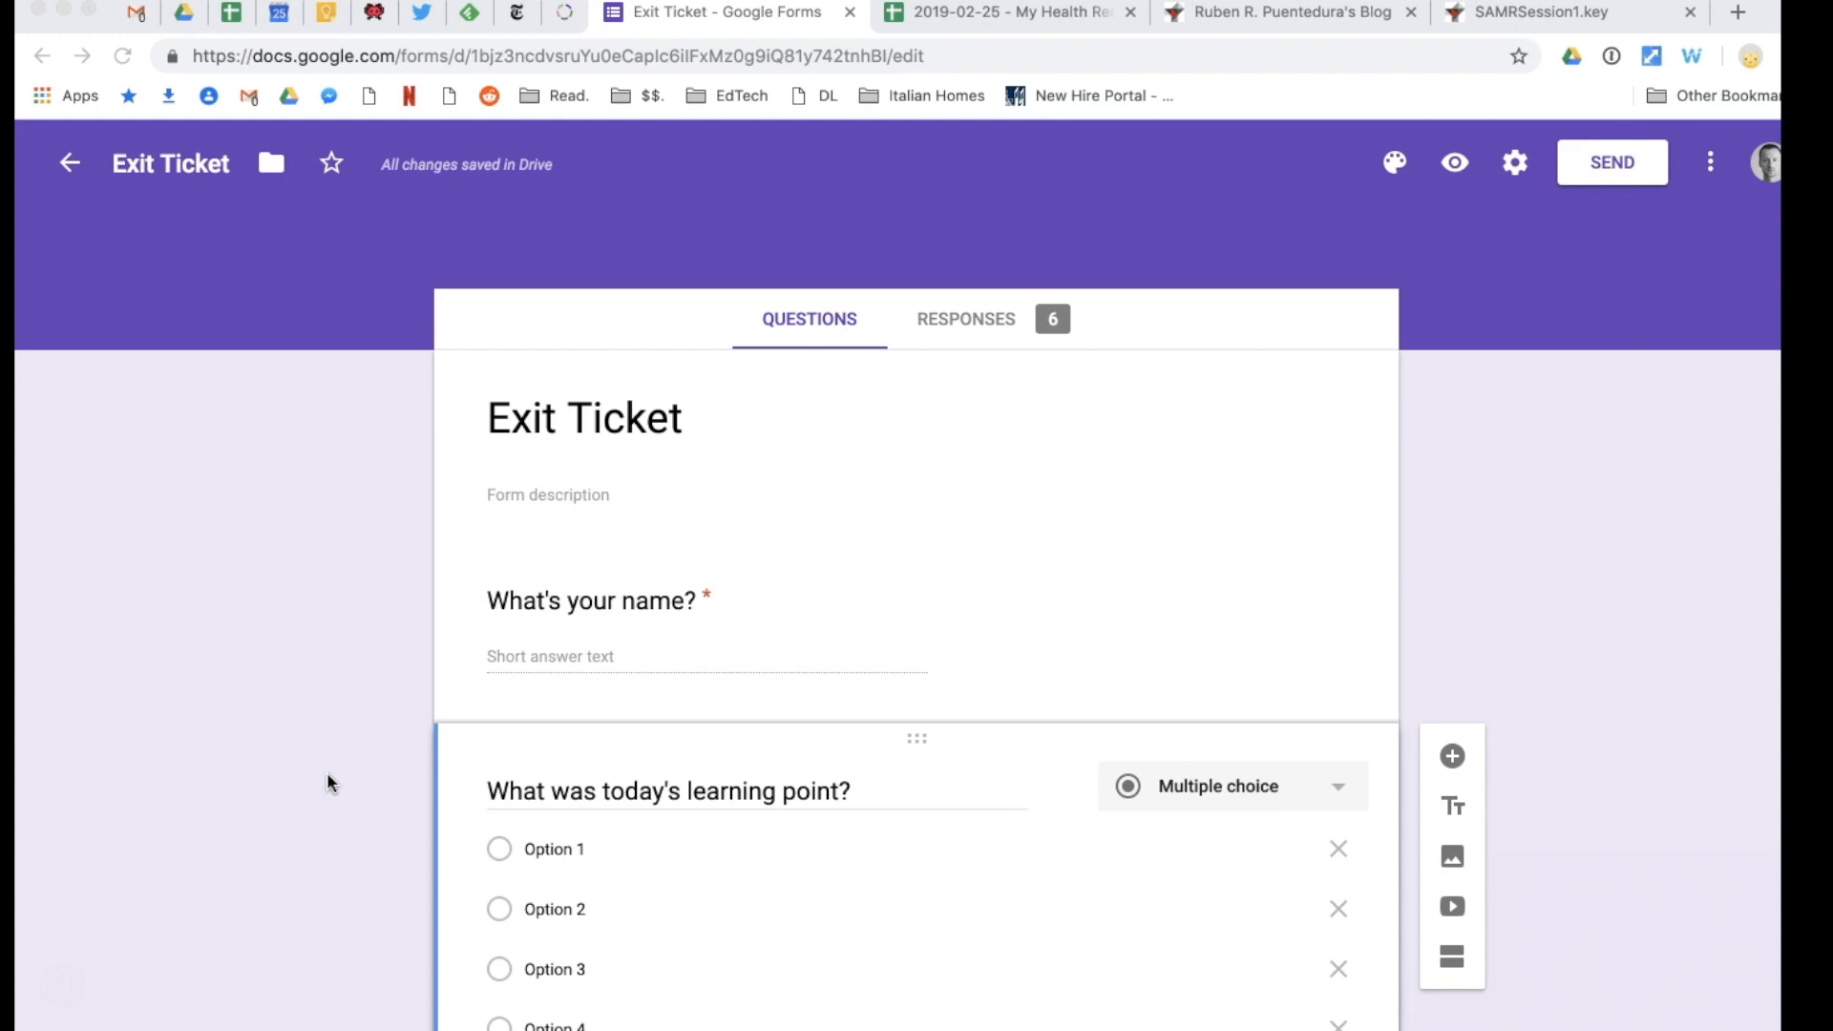
Step: Review the Exit Ticket form's questions about the respondent's name and the day's learning point
{"action": "left_click", "coordinate": [541, 603]}
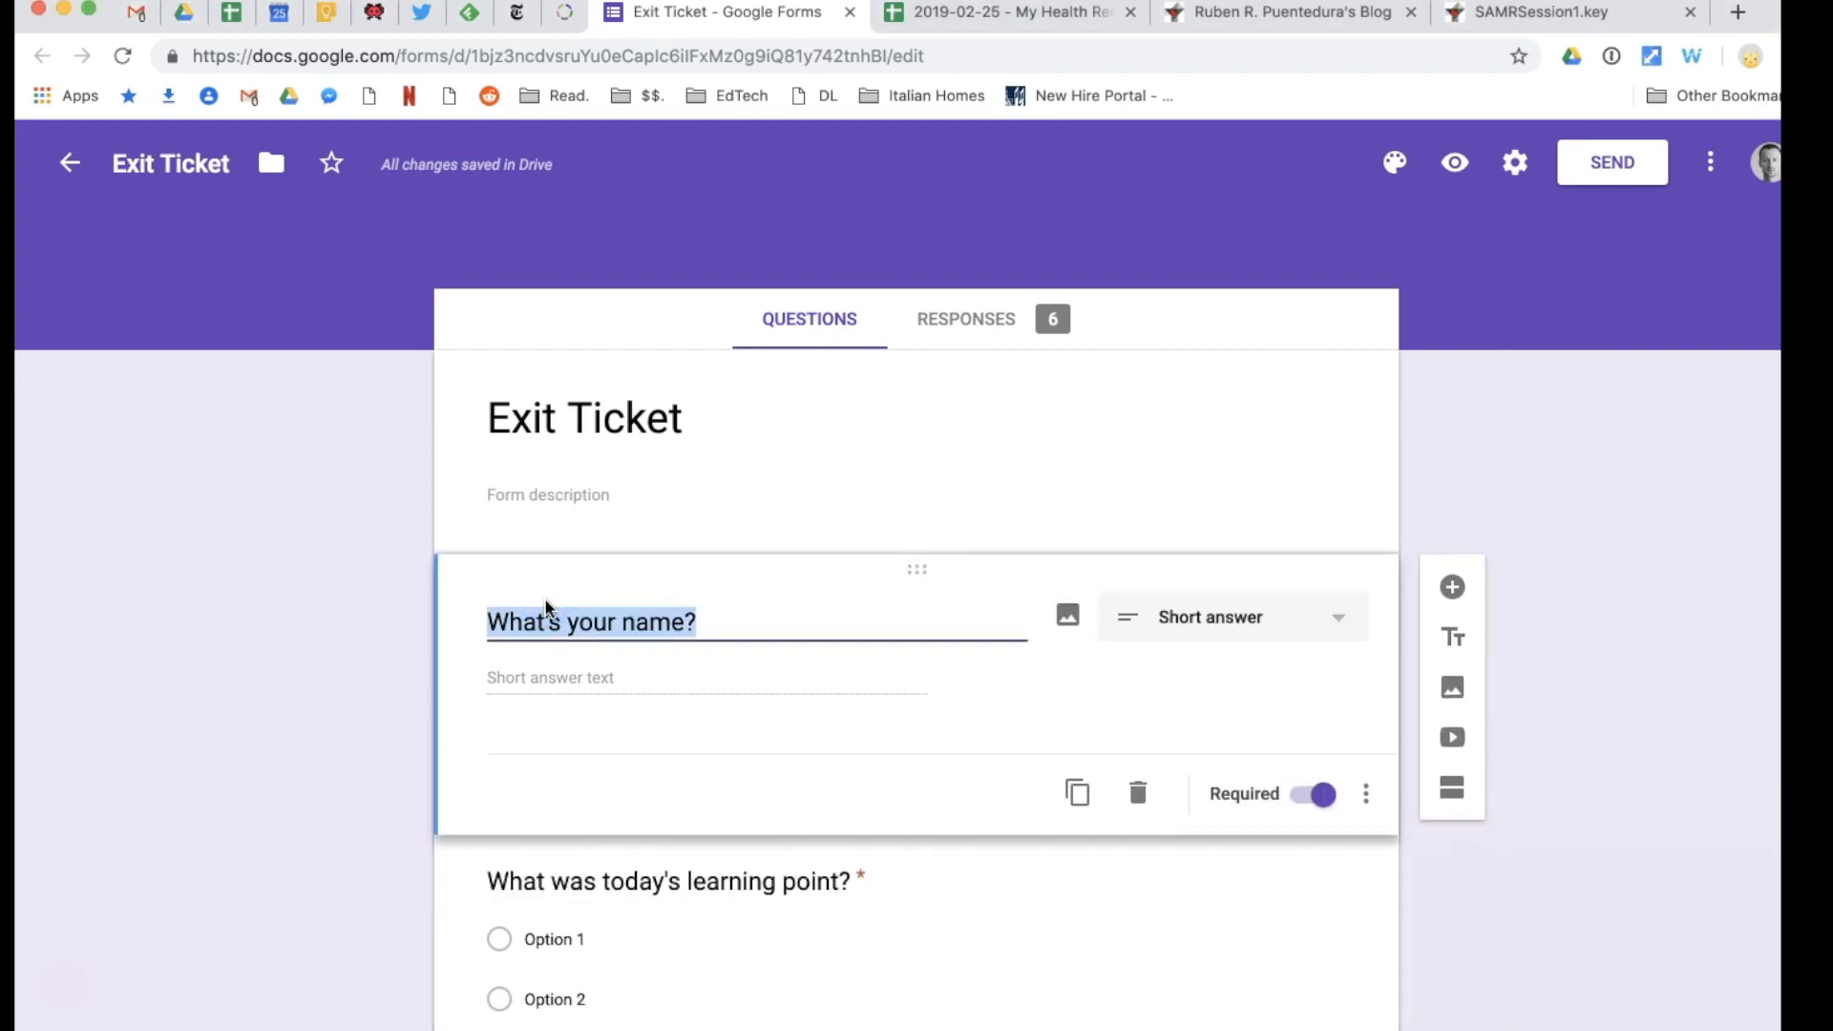
{"action": "scroll", "coordinate": [706, 688], "scroll_direction": "down", "scroll_amount": 2}
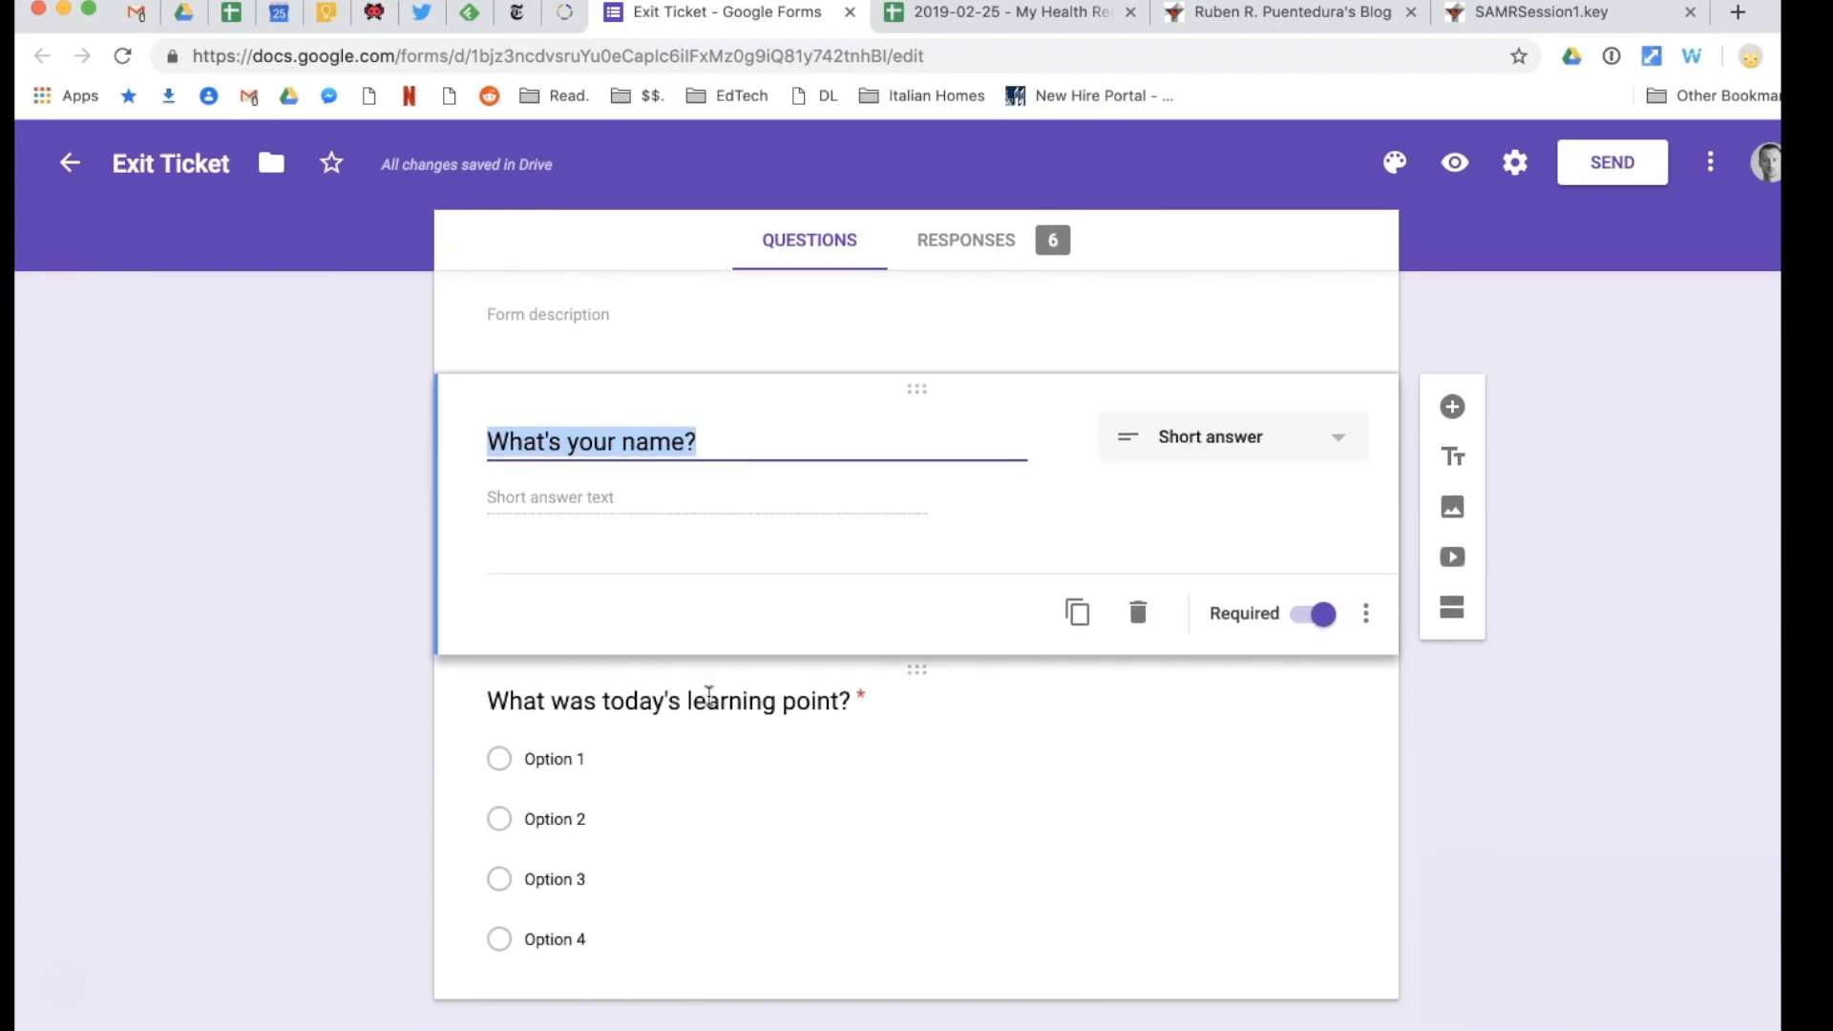
{"action": "left_click", "coordinate": [708, 690]}
{"action": "scroll", "coordinate": [709, 702], "scroll_direction": "up", "scroll_amount": 2}
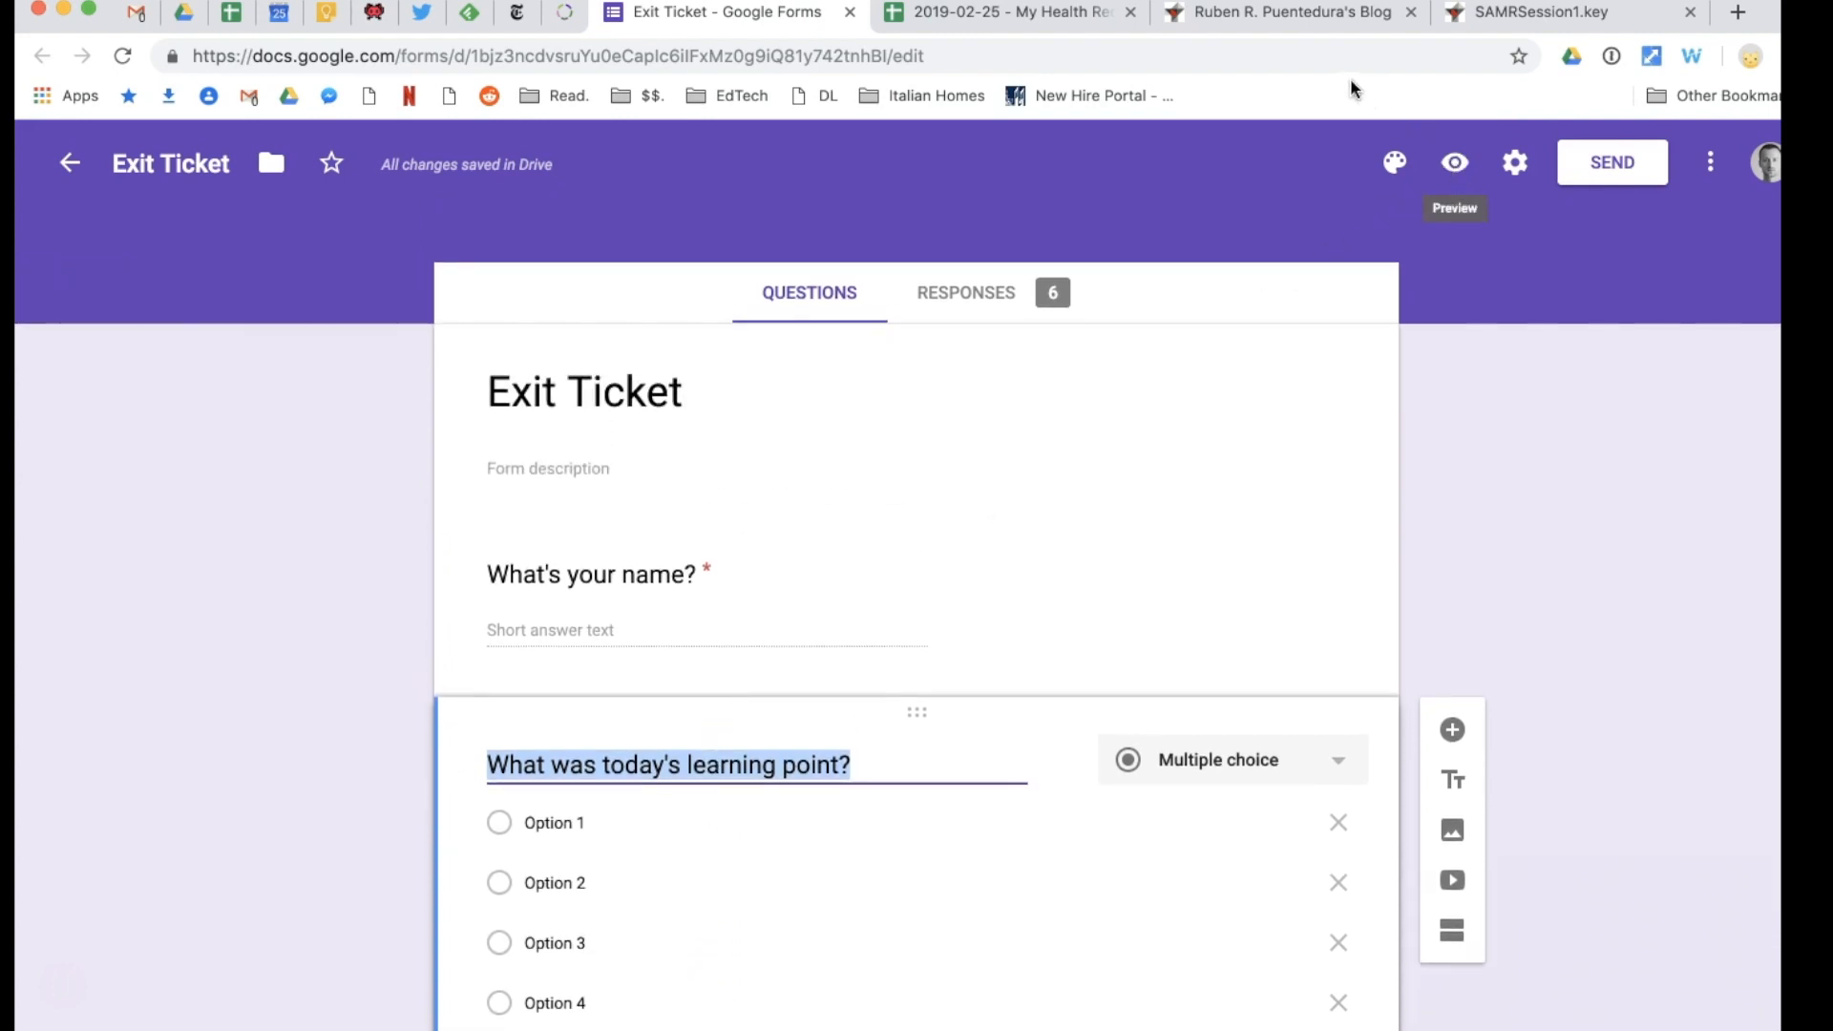
{"action": "left_click", "coordinate": [1118, 59]}
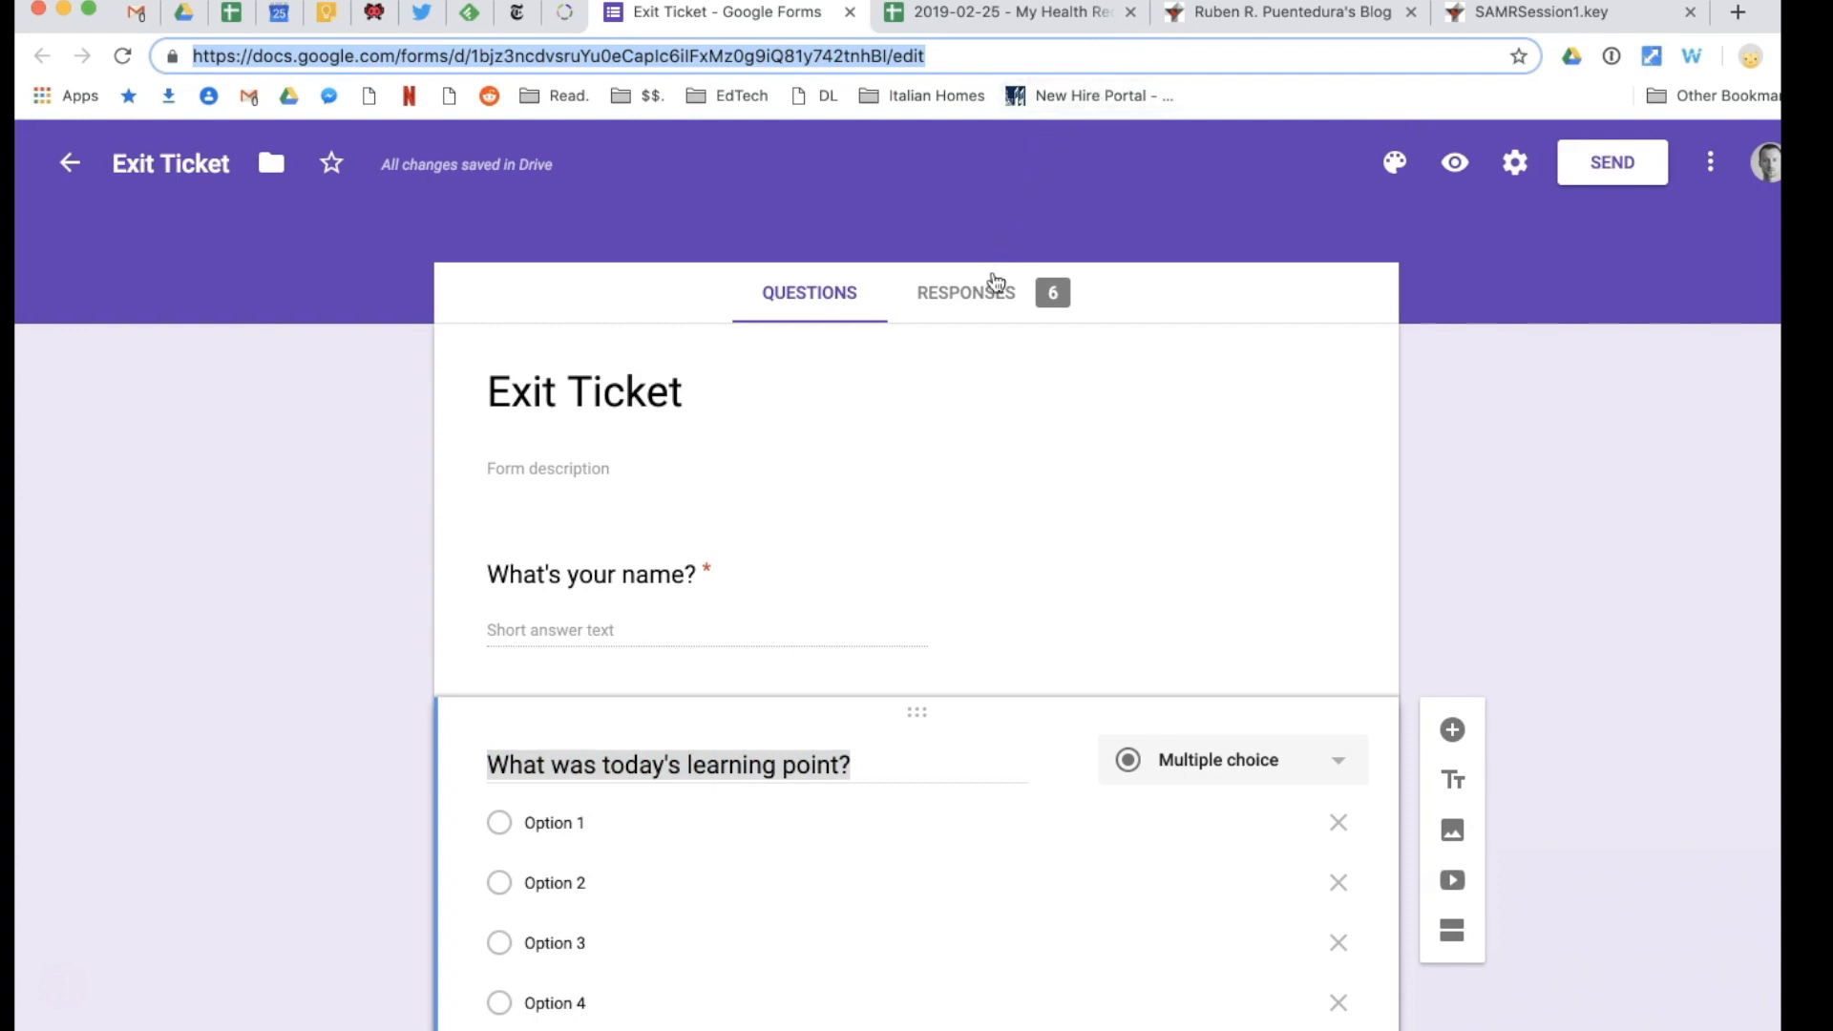
Step: Open the Exit Ticket form's response summary and look through the submitted answers
{"action": "left_click", "coordinate": [990, 319]}
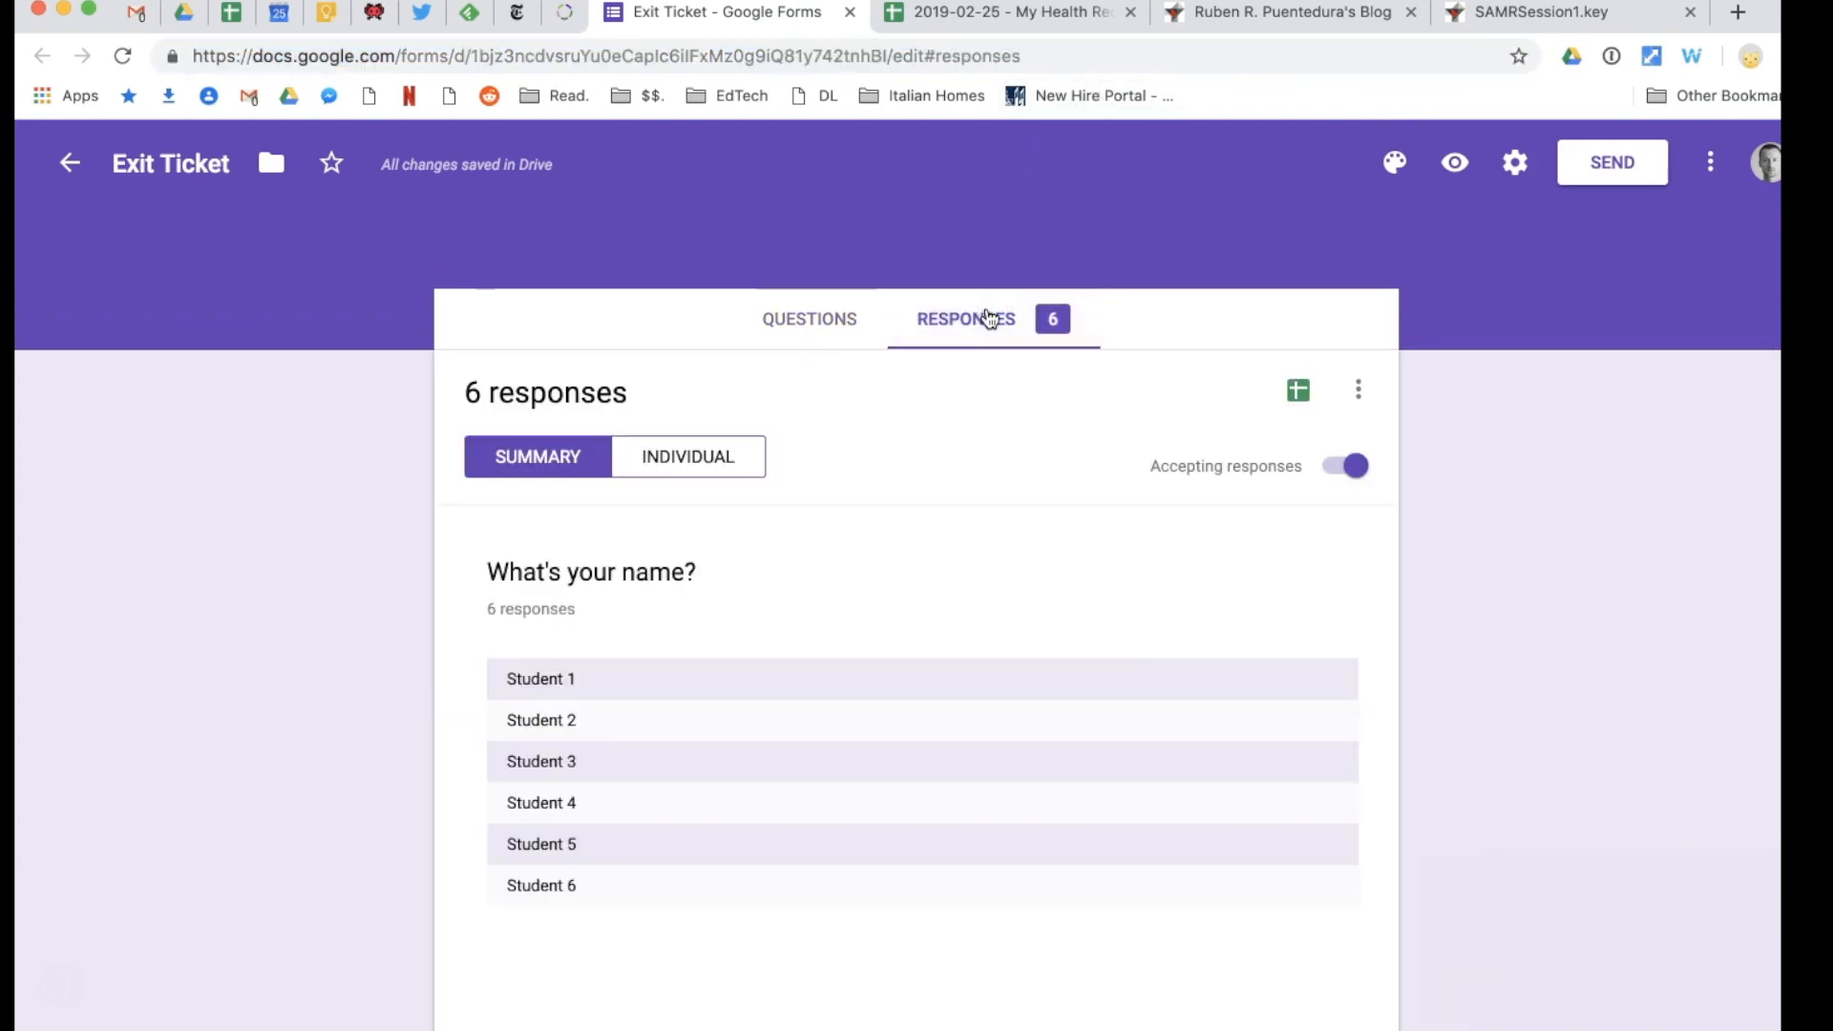
{"action": "scroll", "coordinate": [608, 859], "scroll_direction": "down", "scroll_amount": 4}
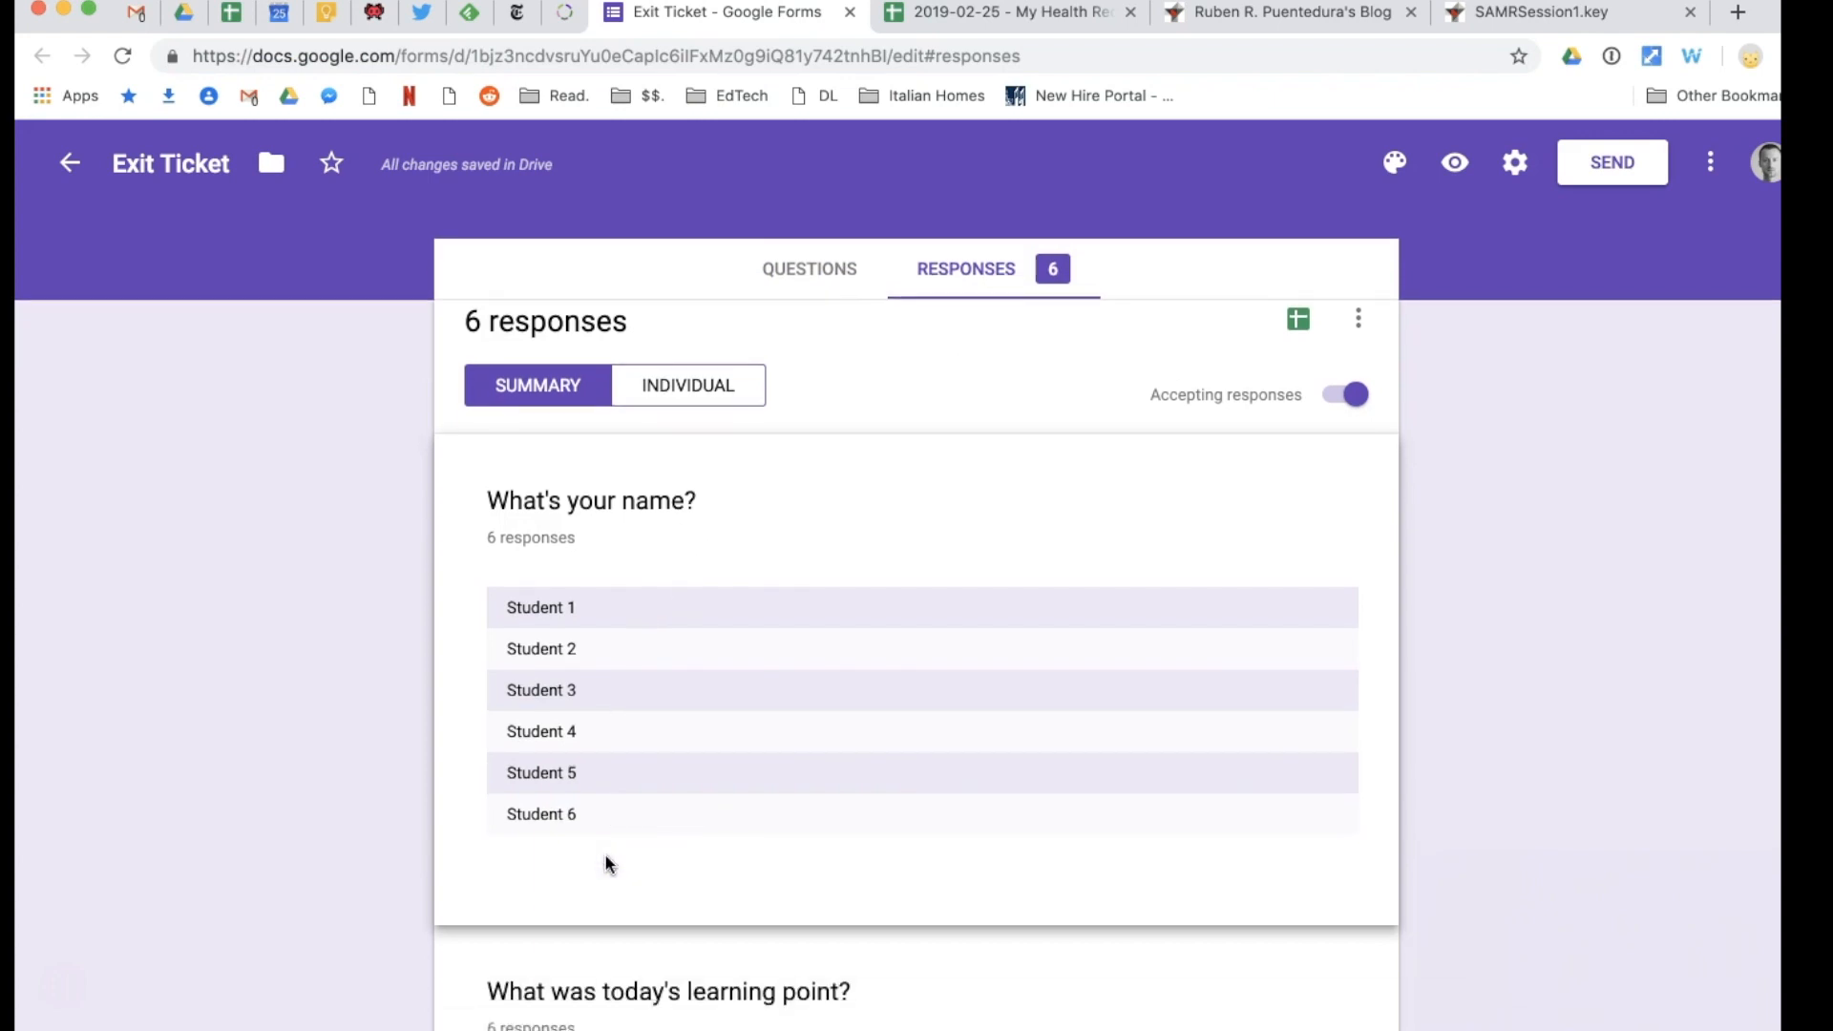
{"action": "scroll", "coordinate": [607, 864], "scroll_direction": "down", "scroll_amount": 1}
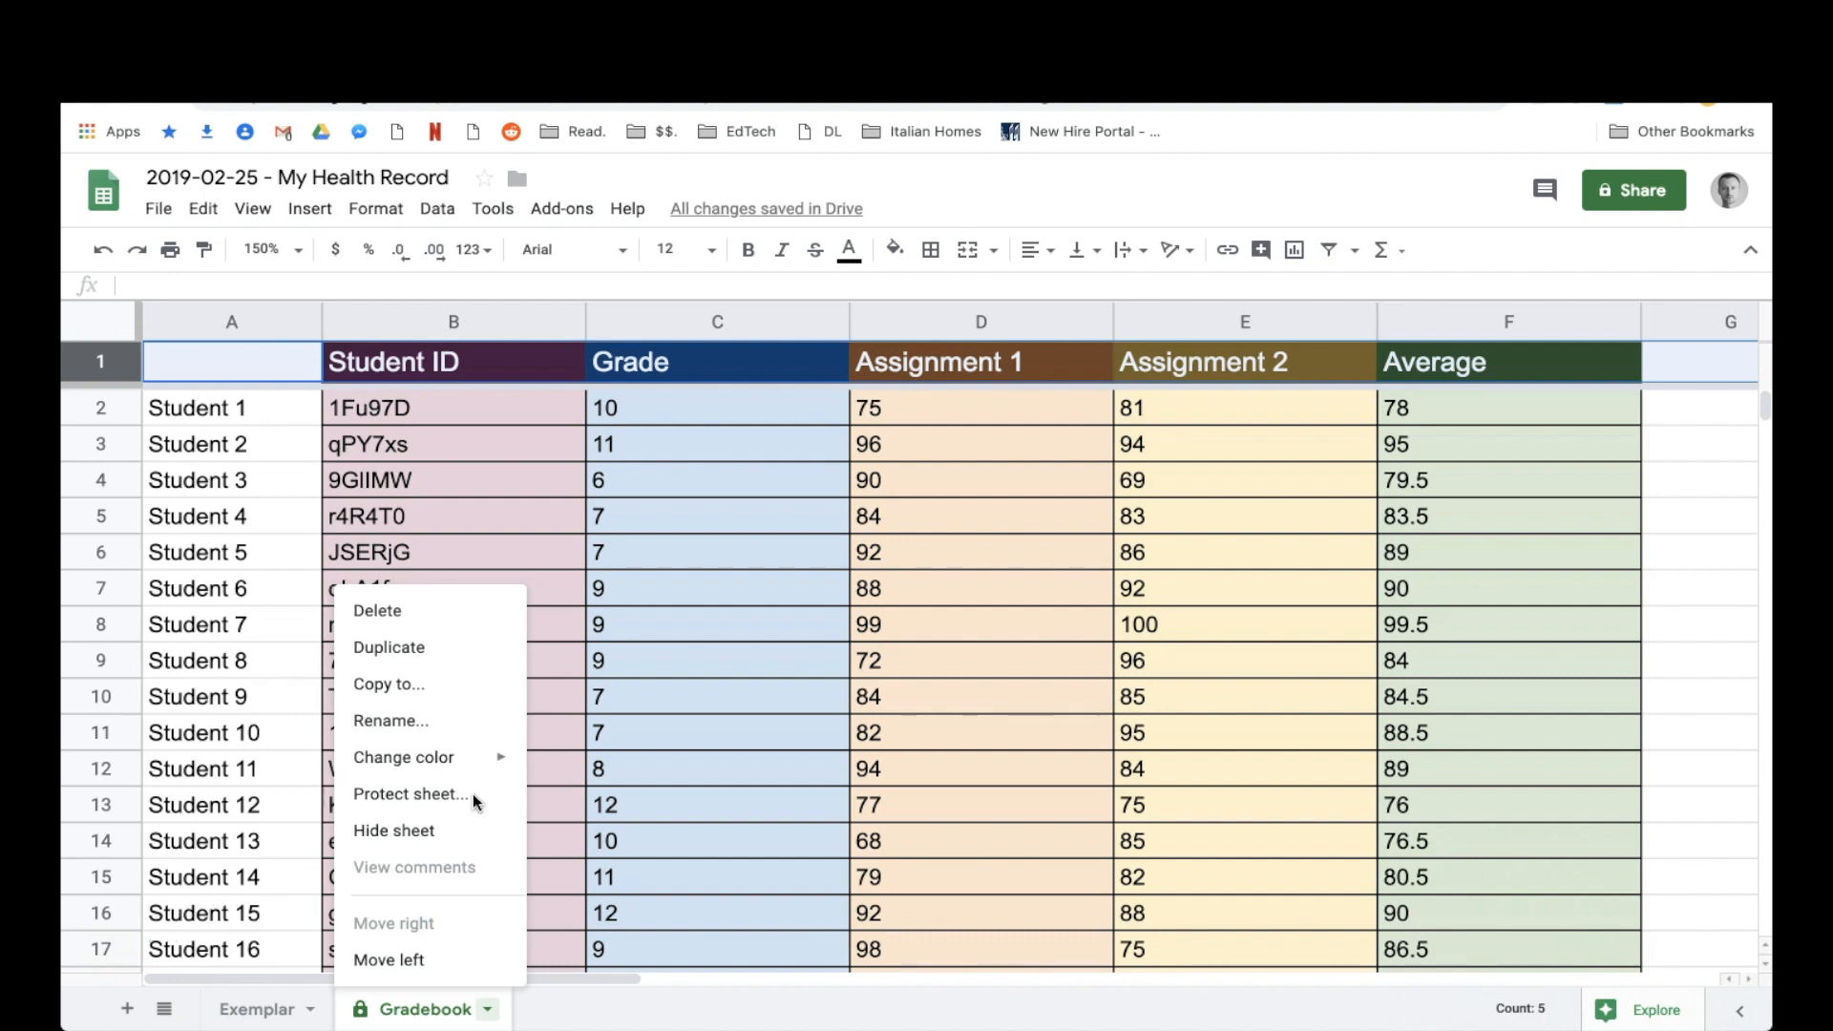
Step: Protect the range Gradebook!1:1 in the Gradebook sheet, restricting editing to only you
{"action": "left_click", "coordinate": [420, 795]}
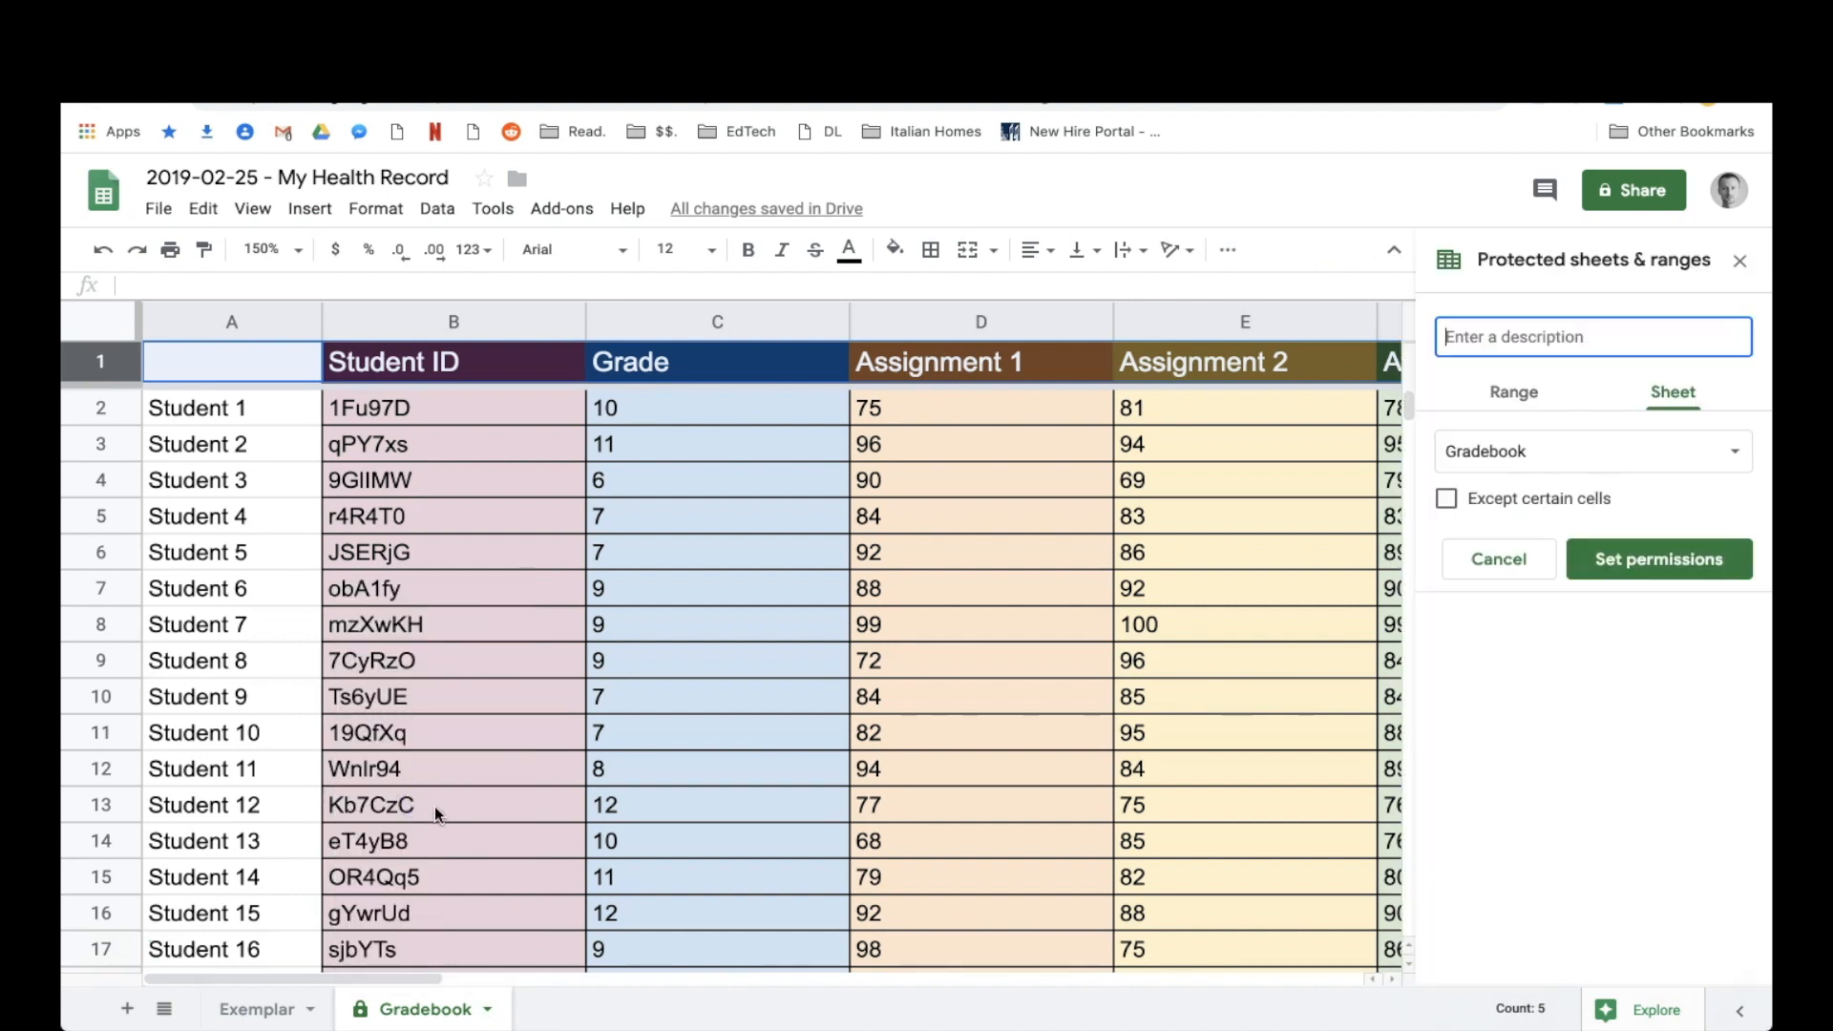
{"action": "left_click", "coordinate": [1514, 400]}
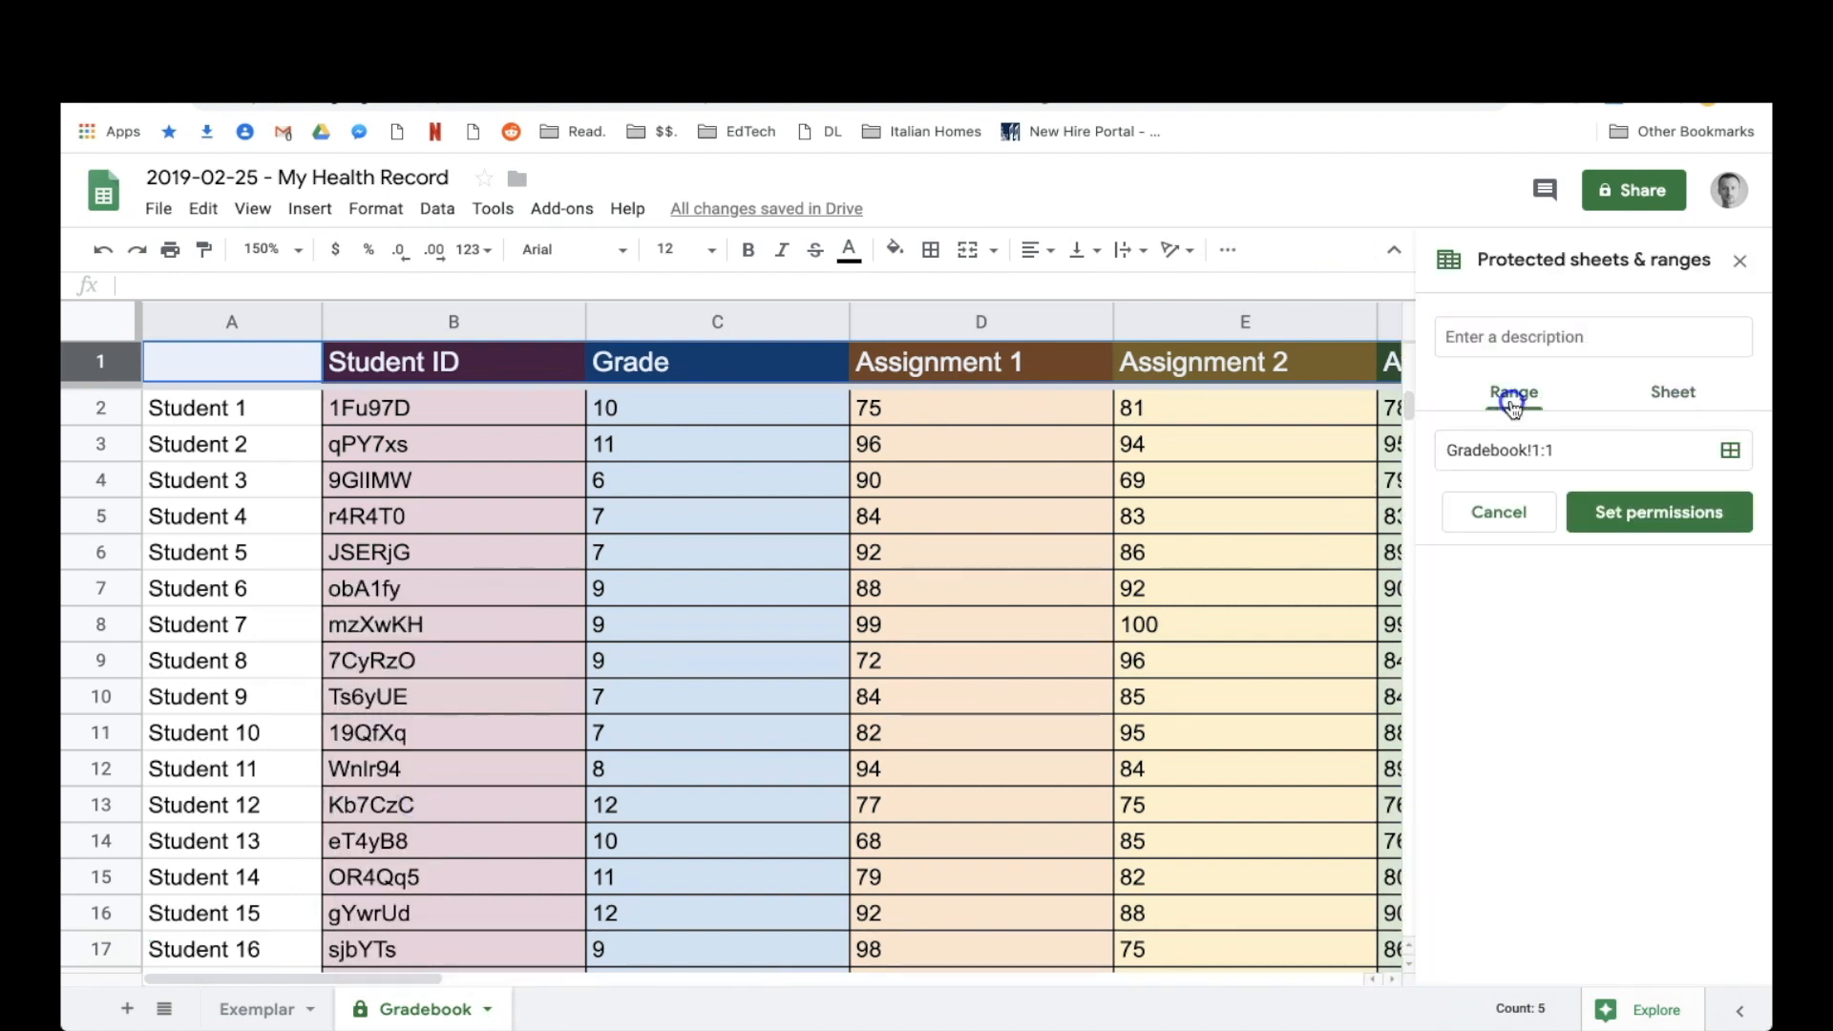
{"action": "left_click_drag", "start_coordinate": [494, 421], "coordinate": [1229, 800]}
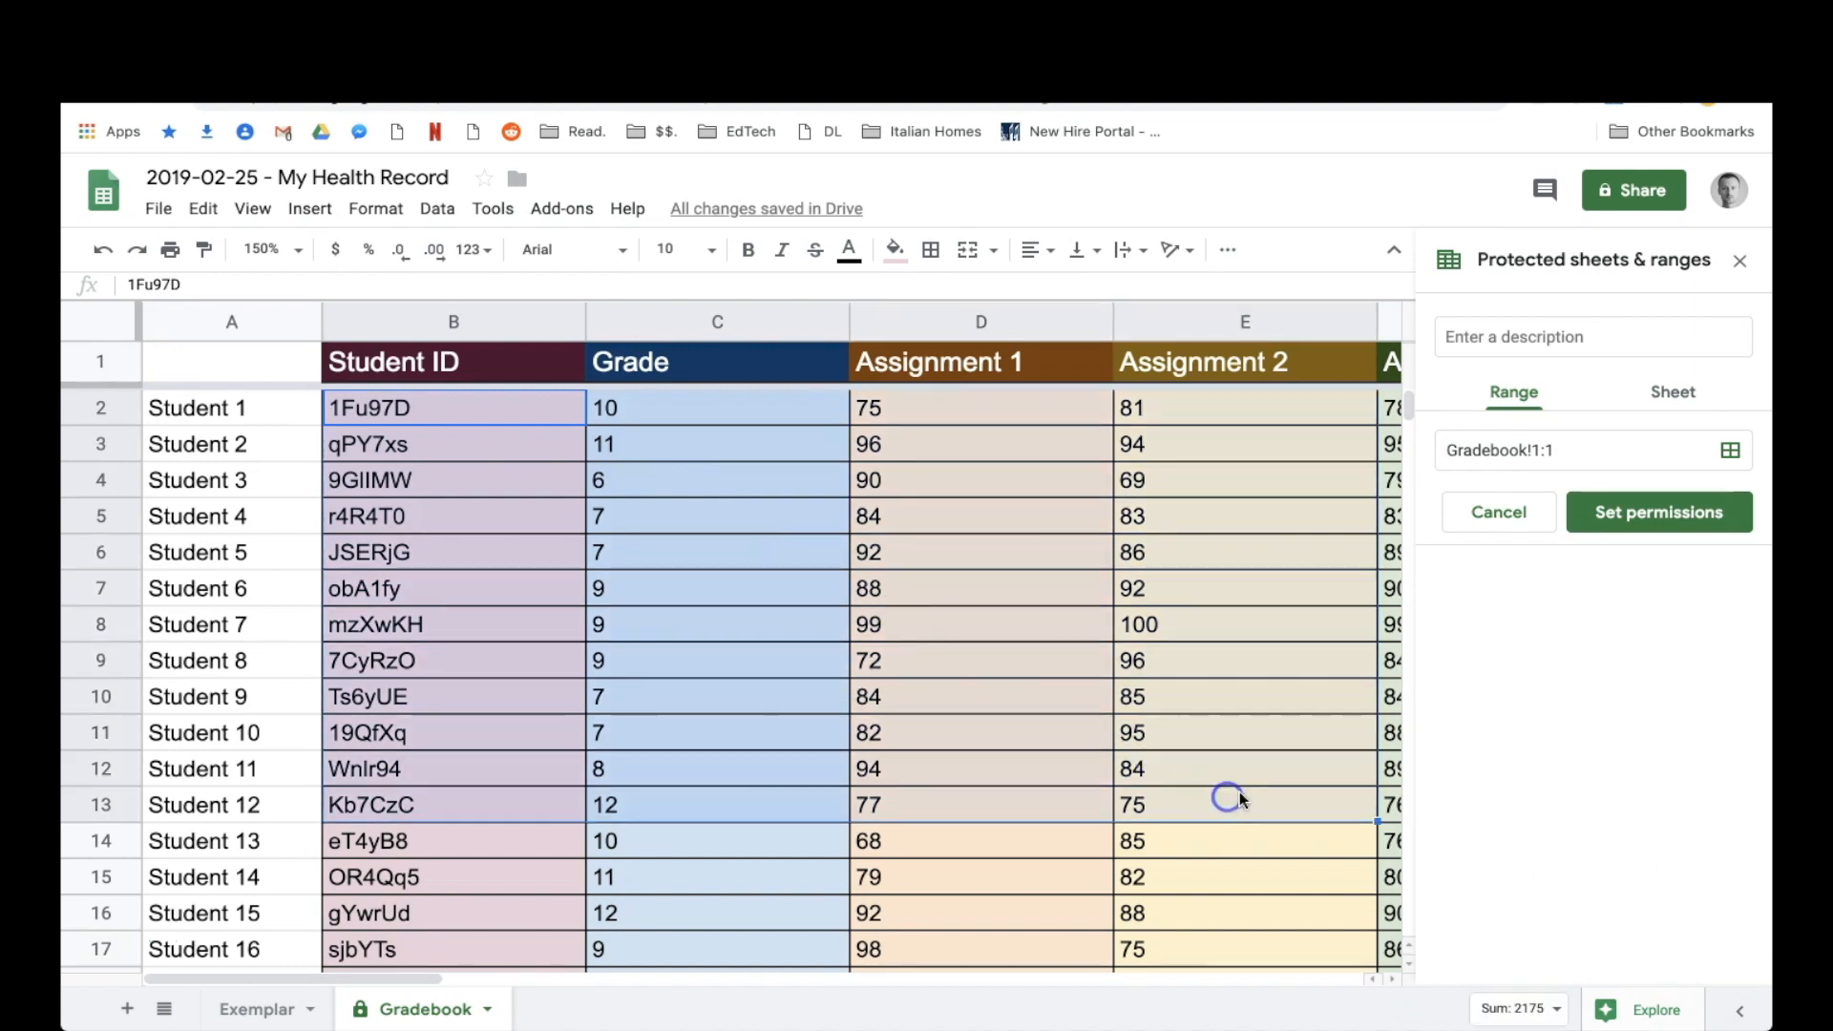
{"action": "left_click", "coordinate": [1628, 514]}
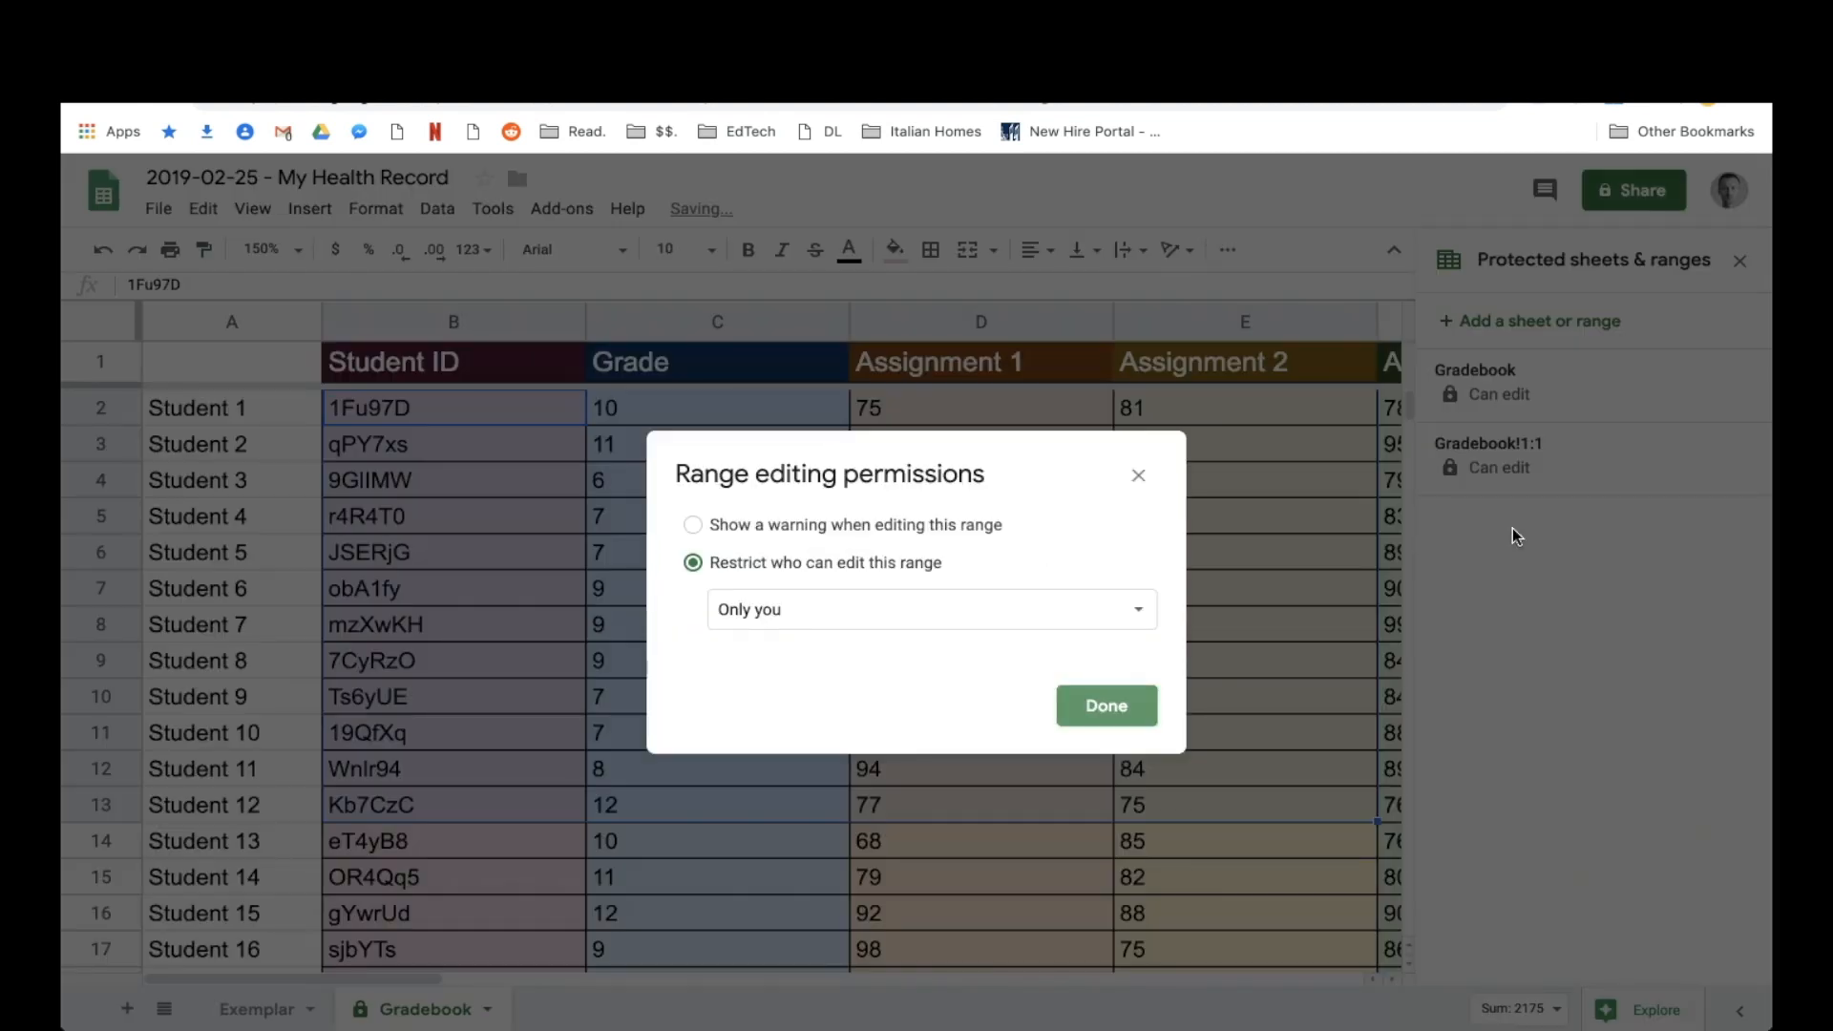
{"action": "left_click", "coordinate": [1112, 710]}
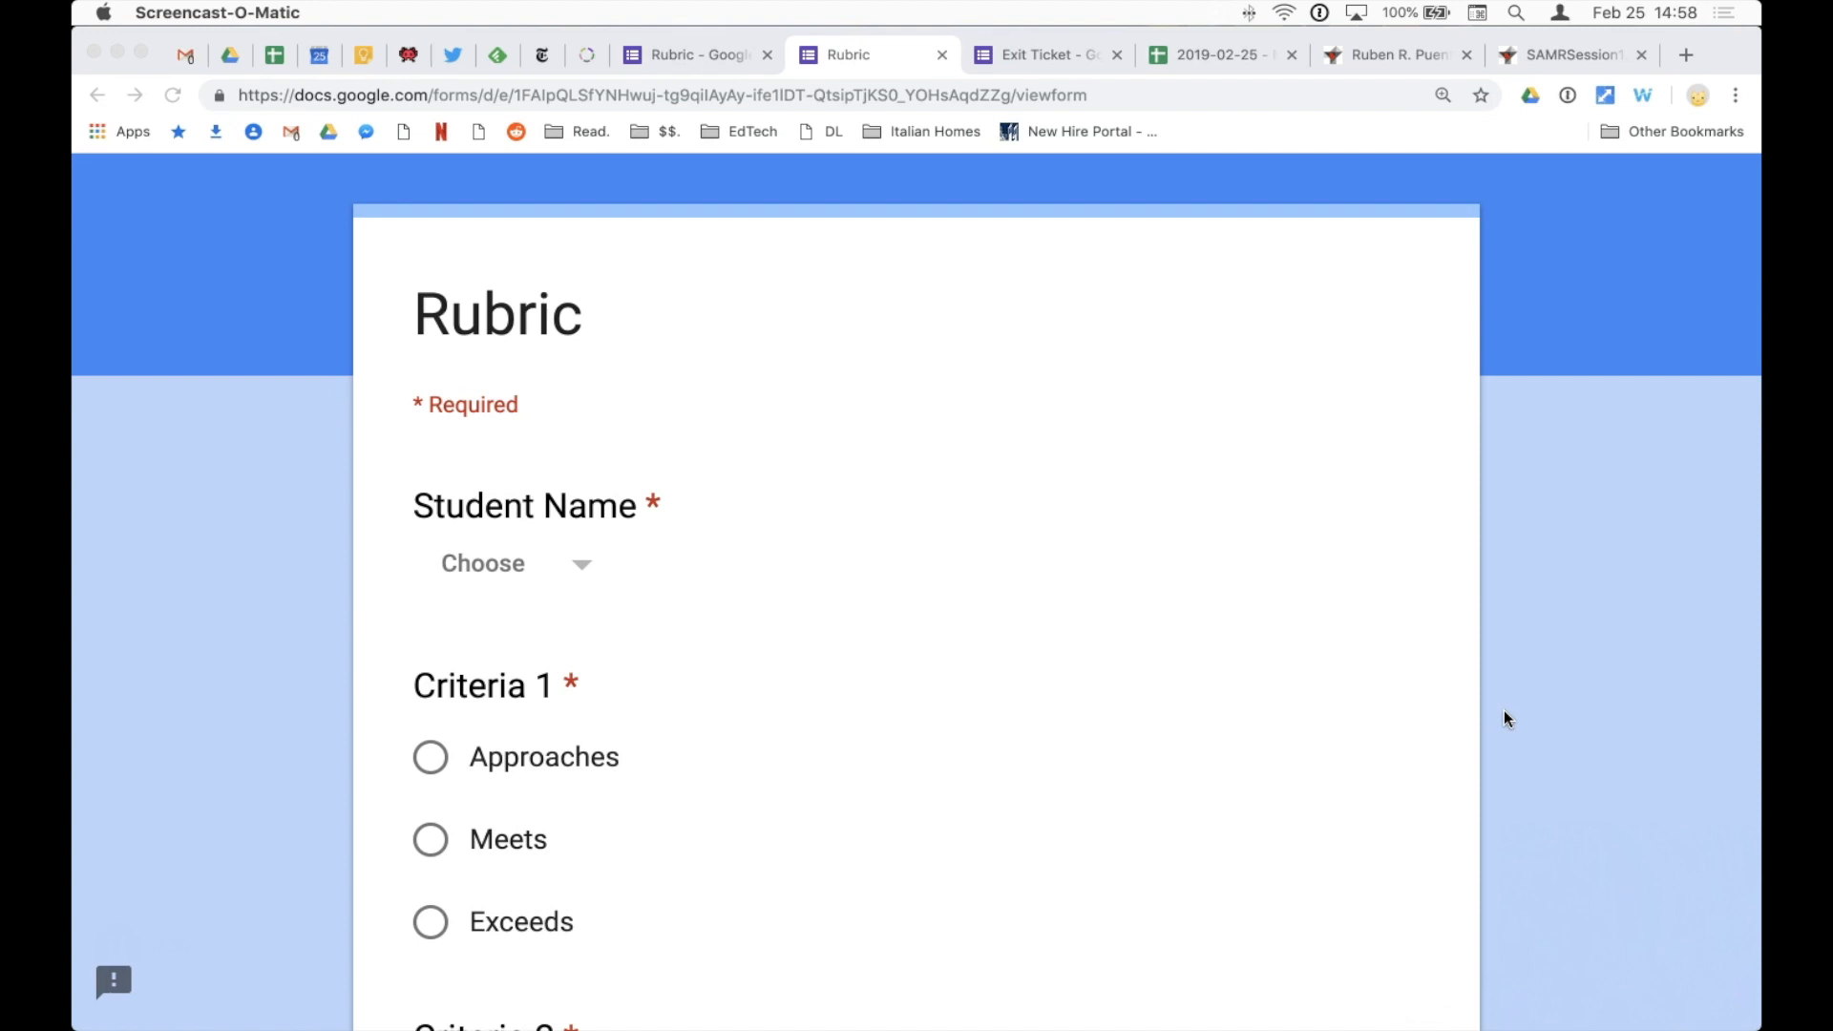
Step: Submit a Rubric response for Student 3 with Criteria 1 as Meets, Criteria 2 as Exceeds and Criteria 3 as Approaches
{"action": "left_click", "coordinate": [585, 569]}
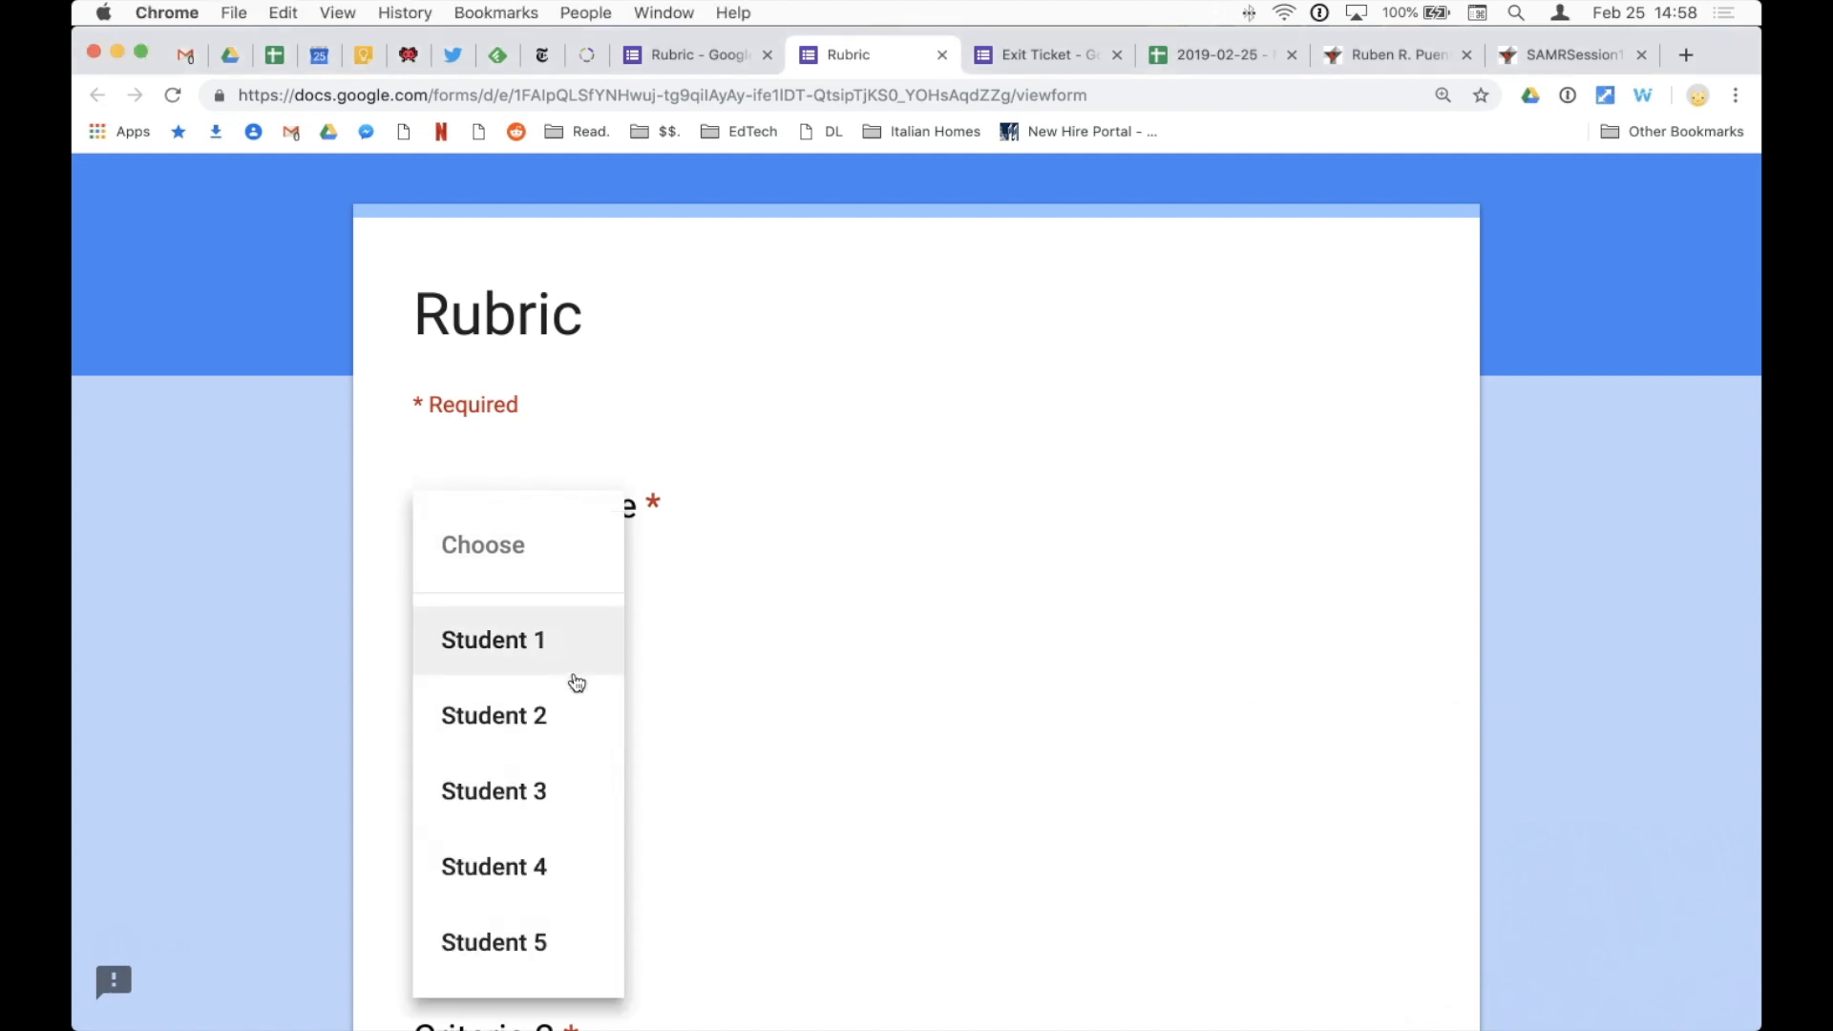
{"action": "left_click", "coordinate": [573, 783]}
{"action": "scroll", "coordinate": [573, 783], "scroll_direction": "down", "scroll_amount": 3}
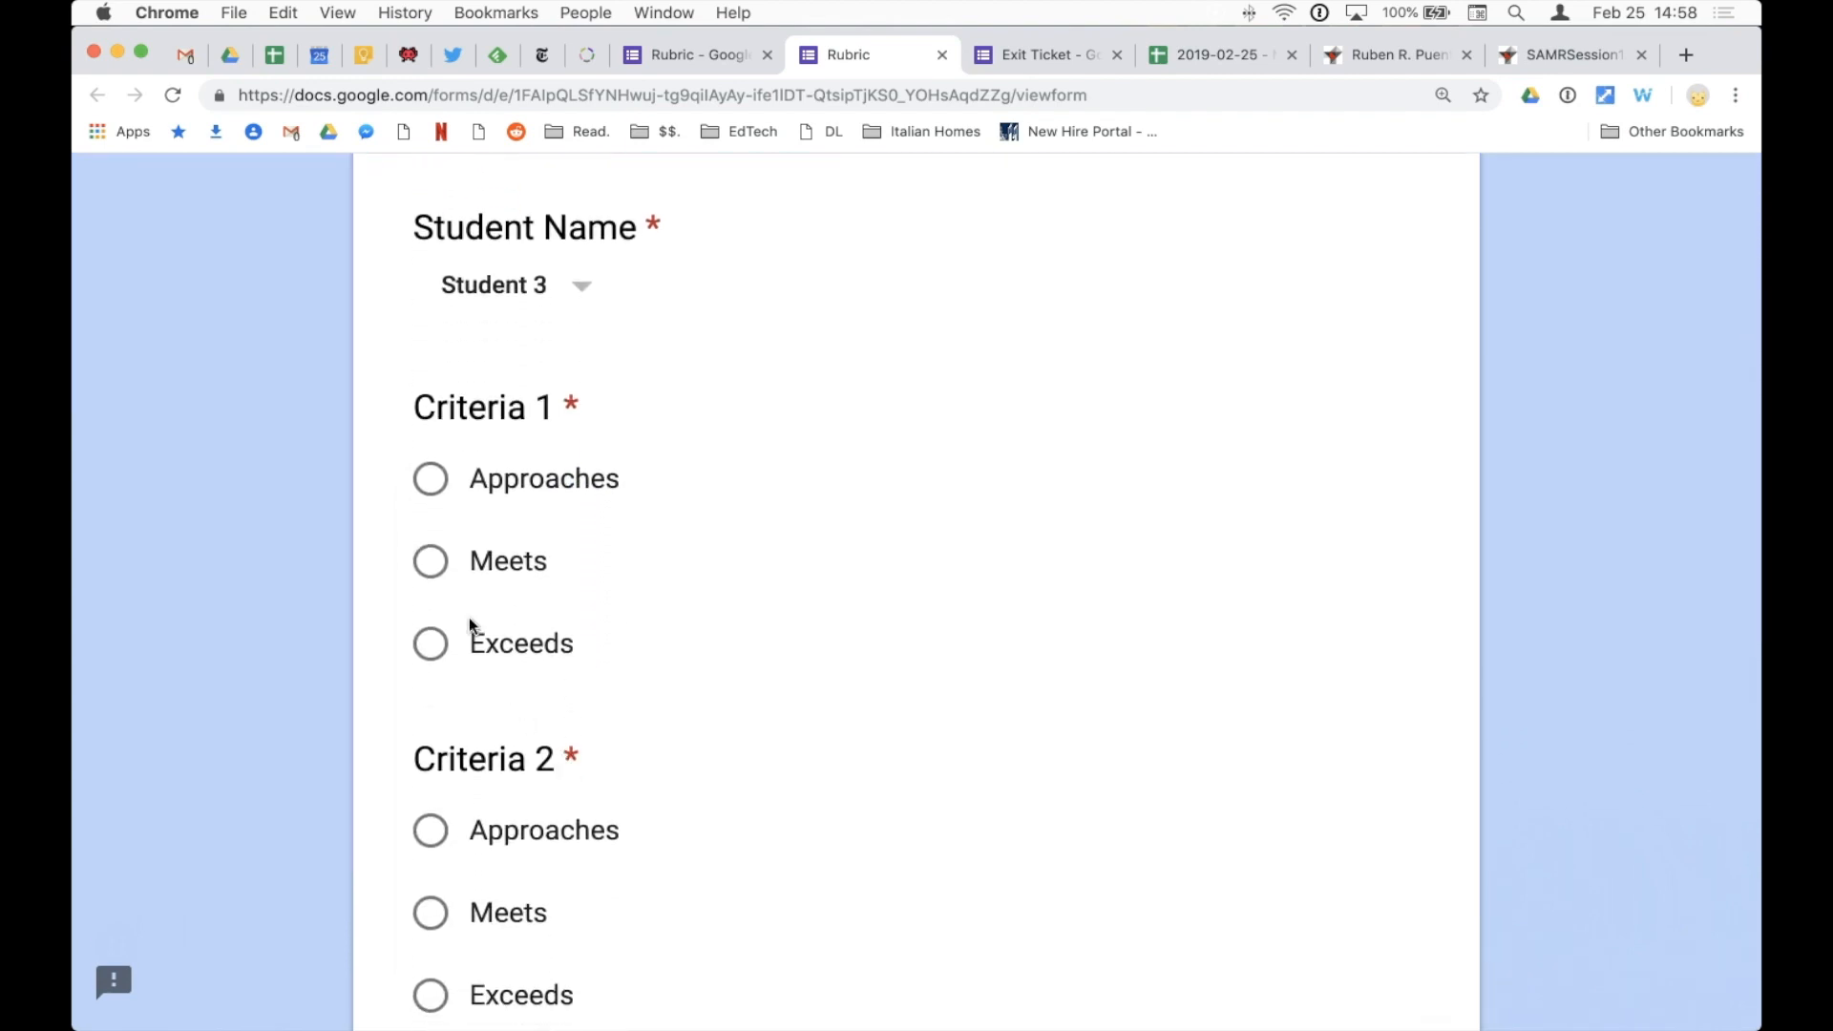
{"action": "left_click", "coordinate": [441, 573]}
{"action": "scroll", "coordinate": [475, 850], "scroll_direction": "down", "scroll_amount": 1}
{"action": "scroll", "coordinate": [475, 851], "scroll_direction": "down", "scroll_amount": 3}
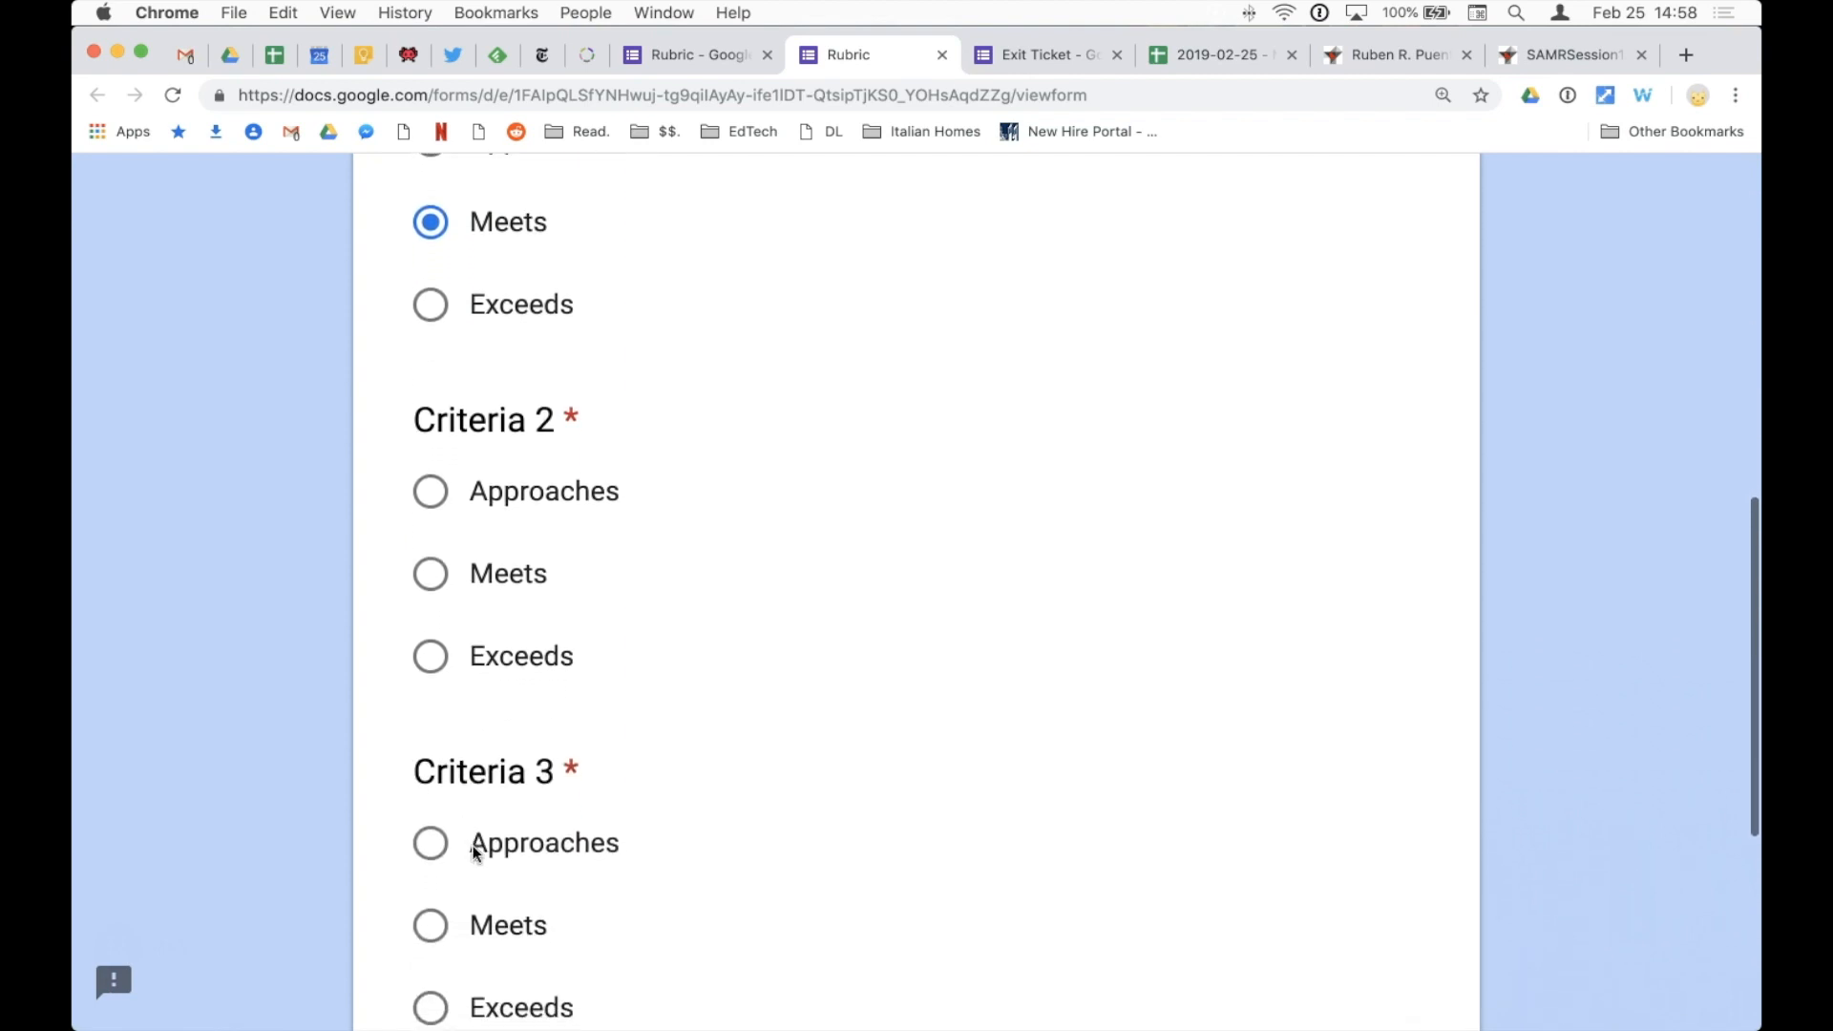
{"action": "left_click", "coordinate": [429, 668]}
{"action": "scroll", "coordinate": [426, 676], "scroll_direction": "down", "scroll_amount": 3}
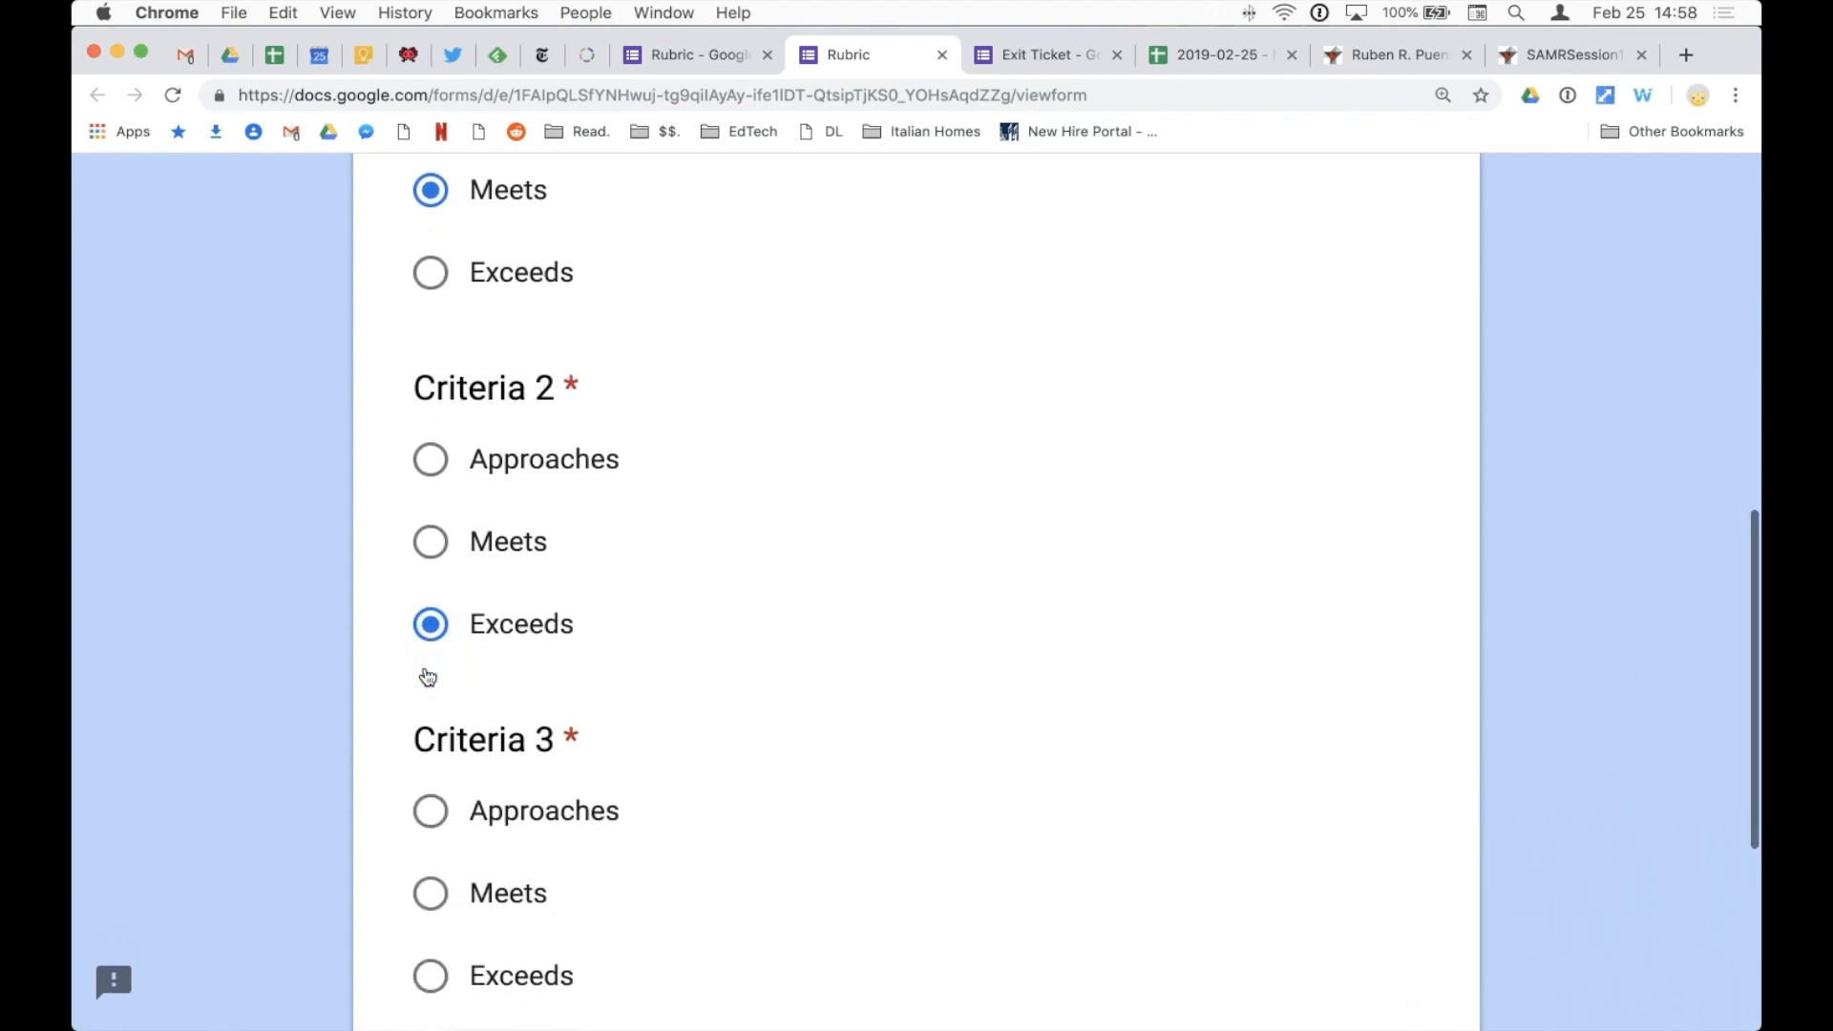
{"action": "left_click", "coordinate": [432, 621]}
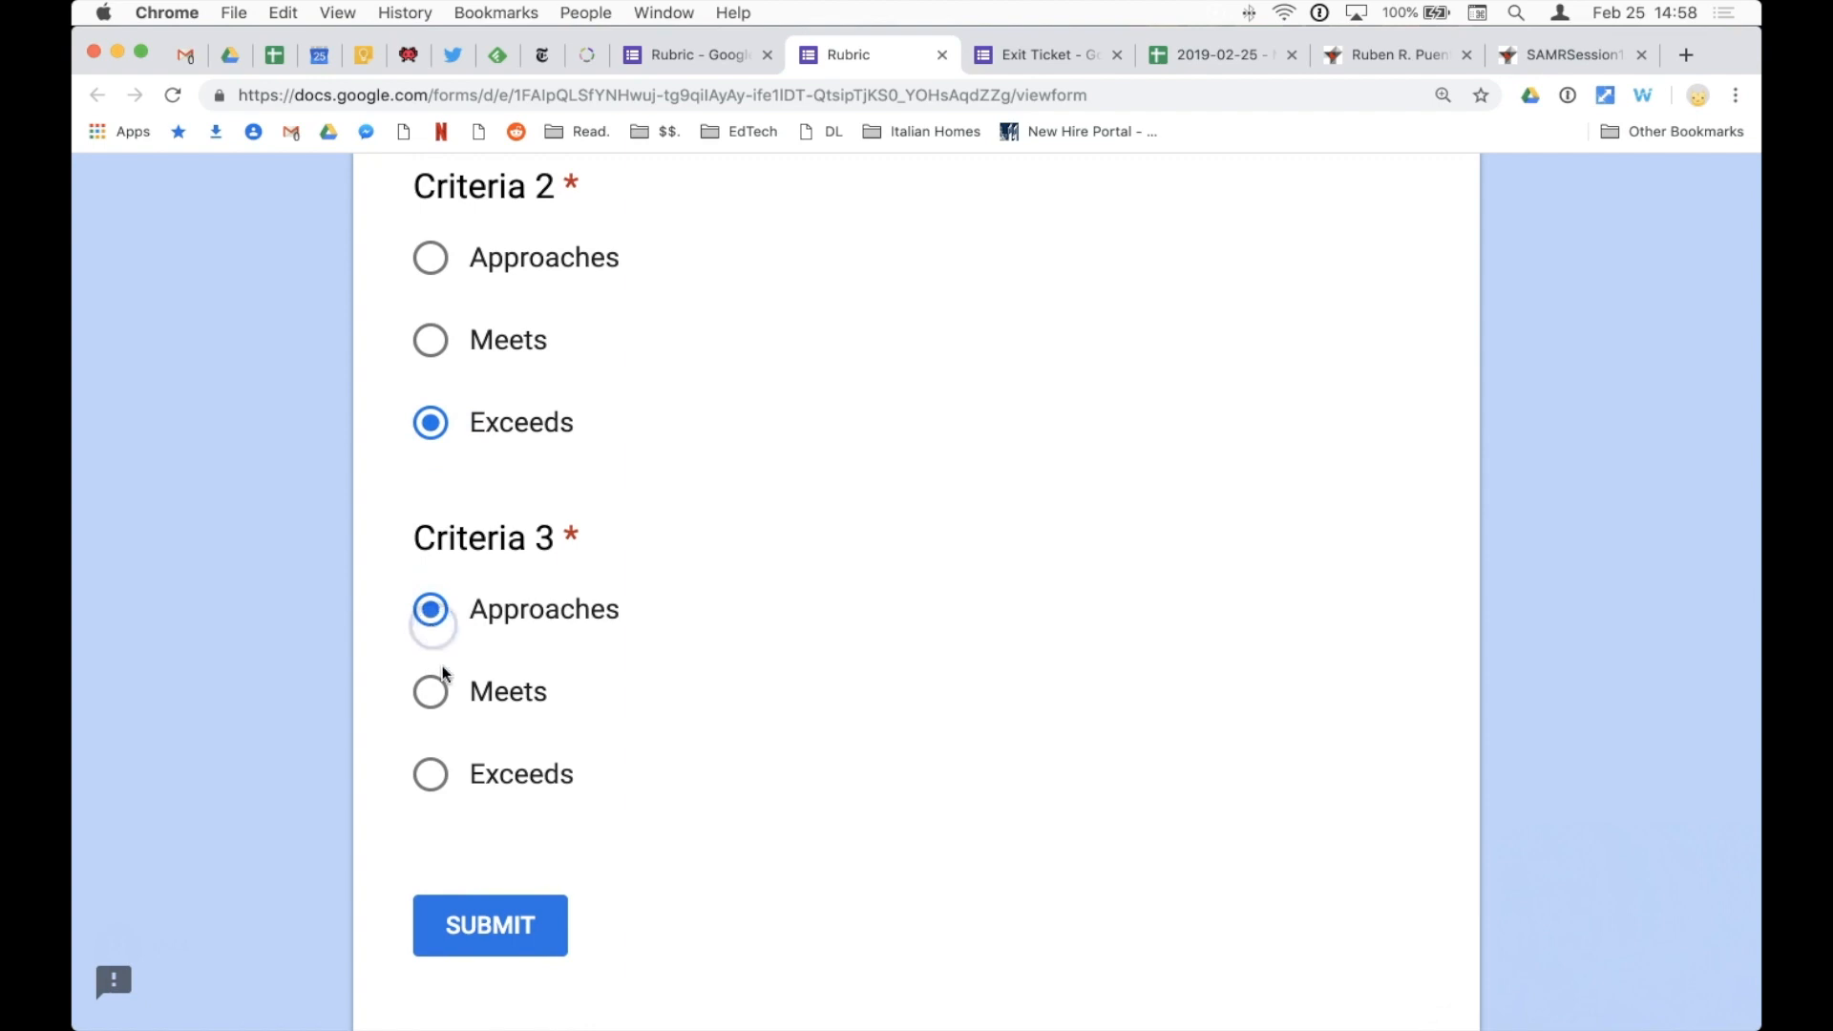
{"action": "left_click", "coordinate": [473, 924]}
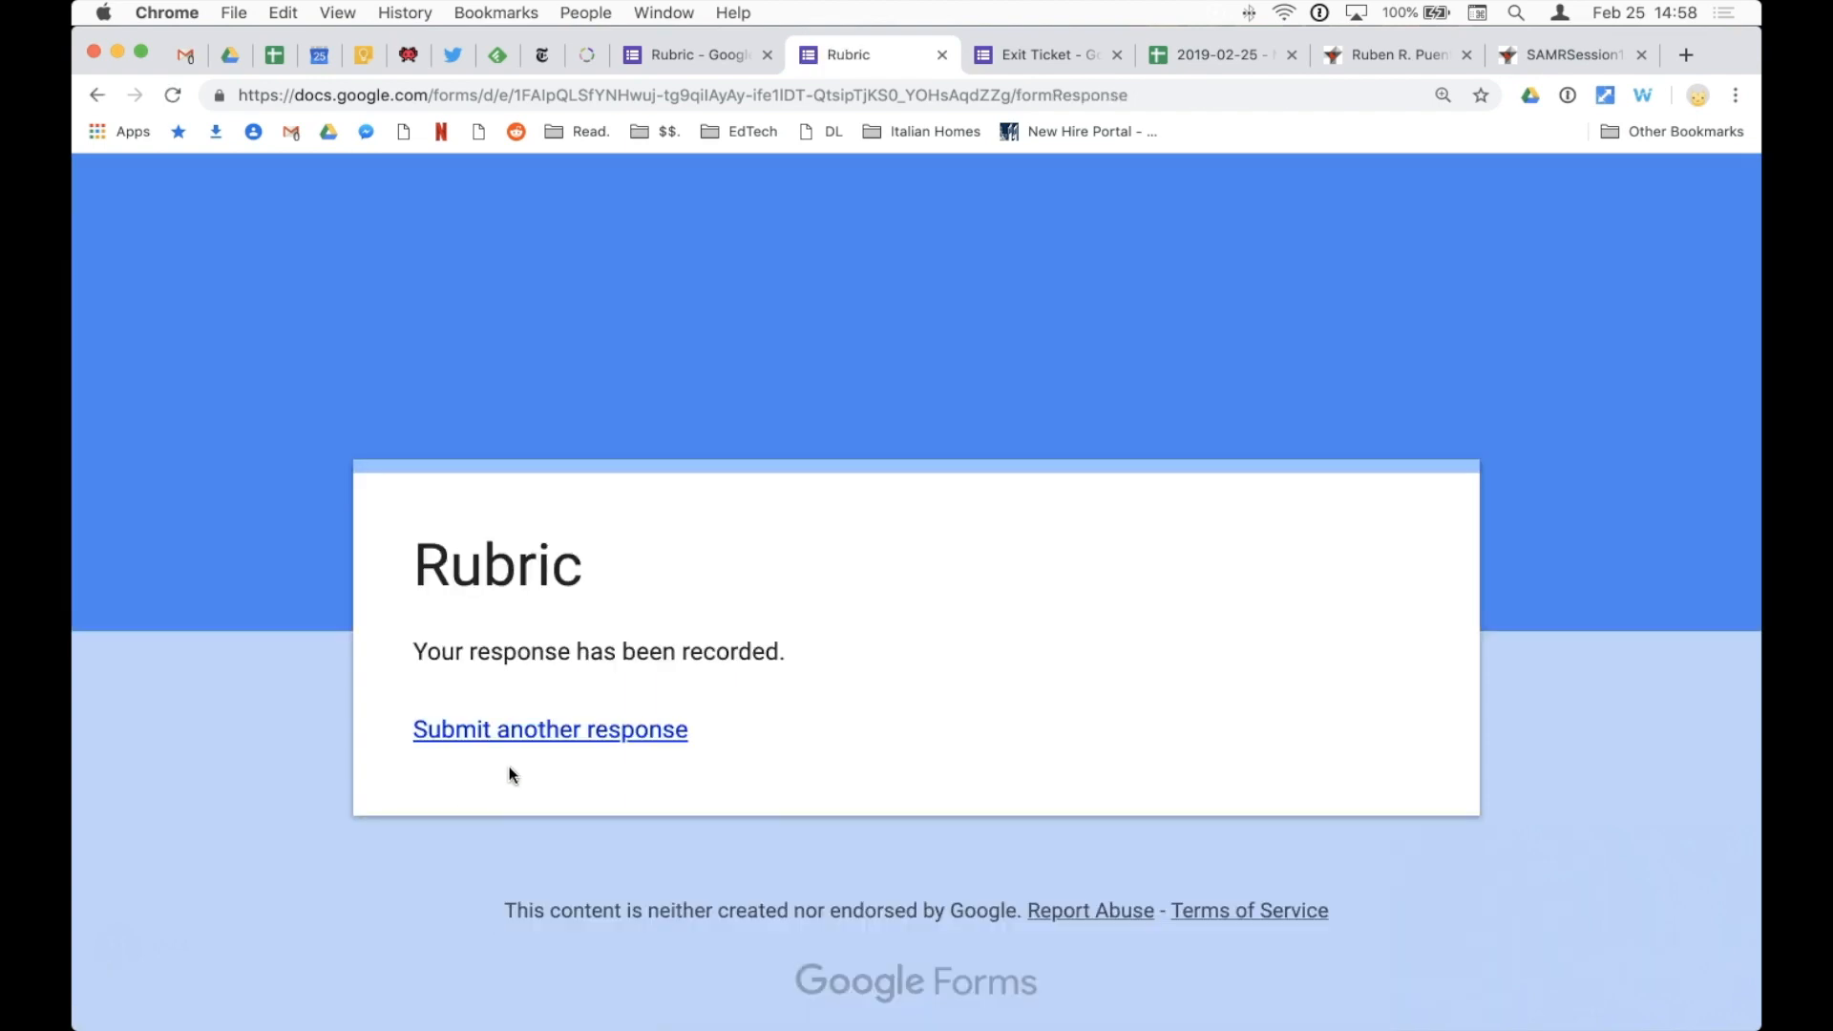
Step: Start another Rubric response for Student 2 and rate Criteria 1 as Exceeds
{"action": "left_click", "coordinate": [561, 740]}
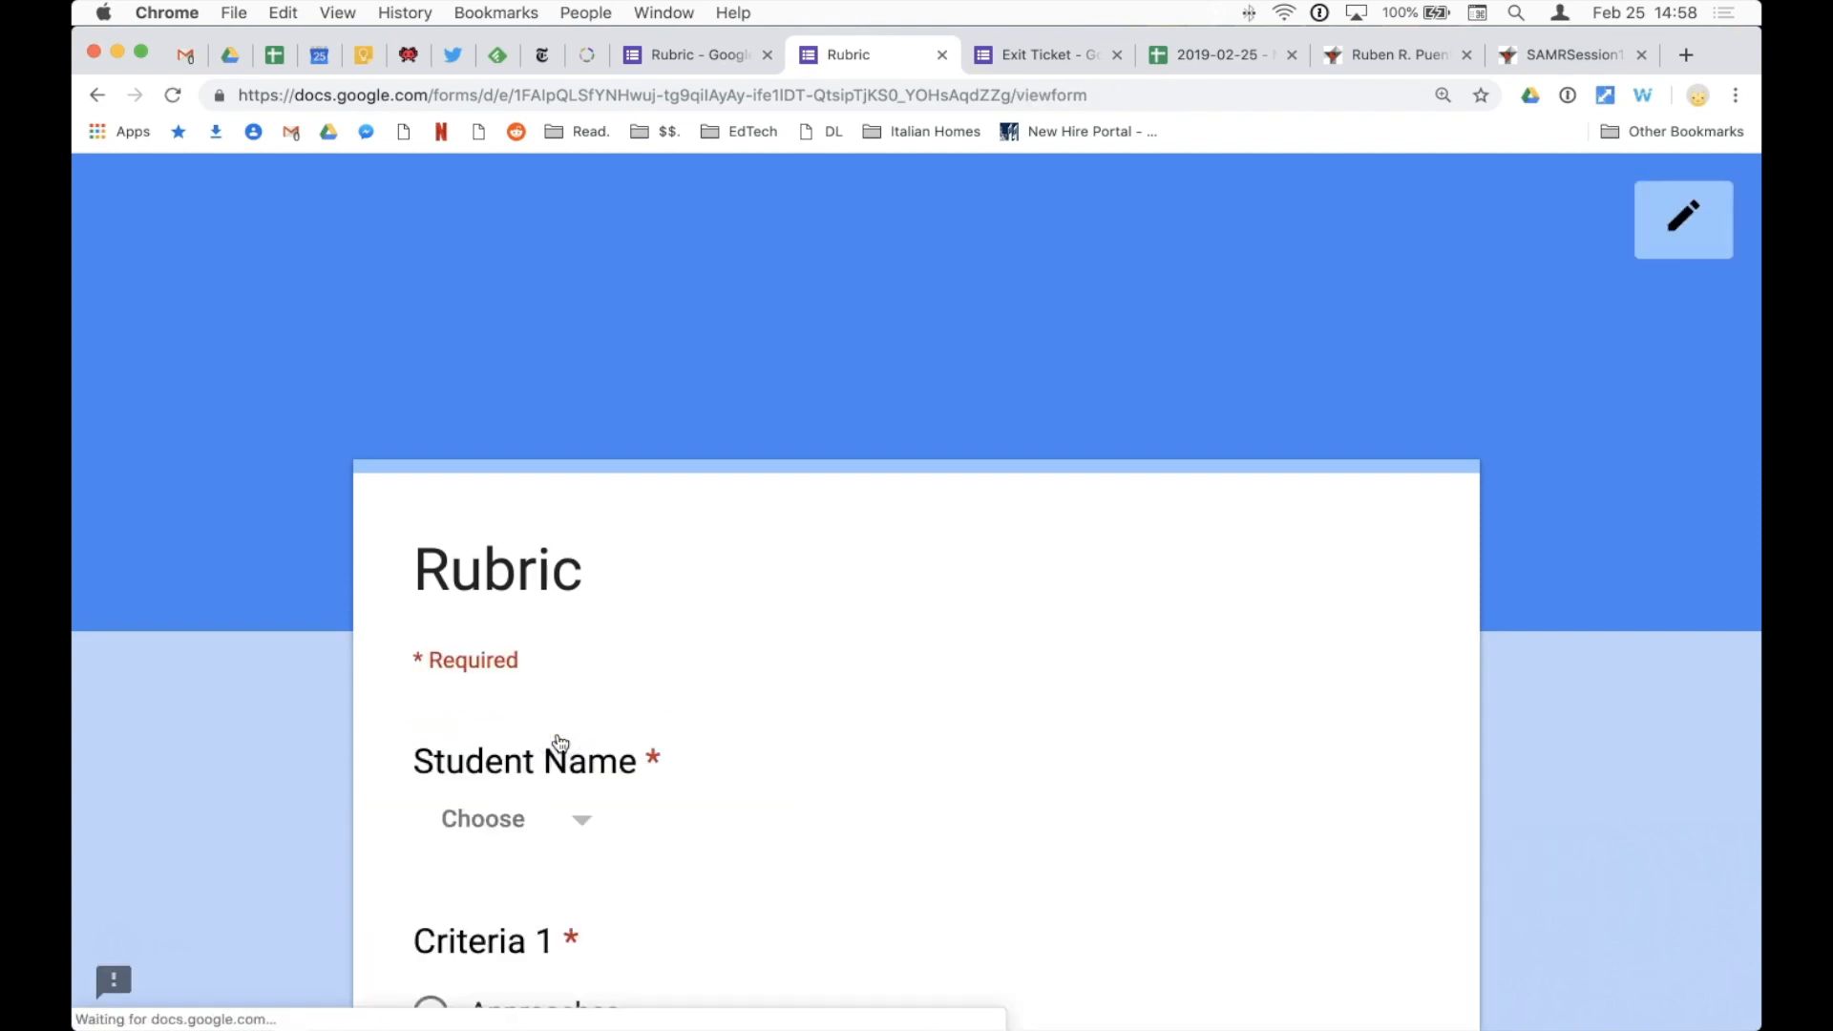
{"action": "left_click", "coordinate": [565, 736]}
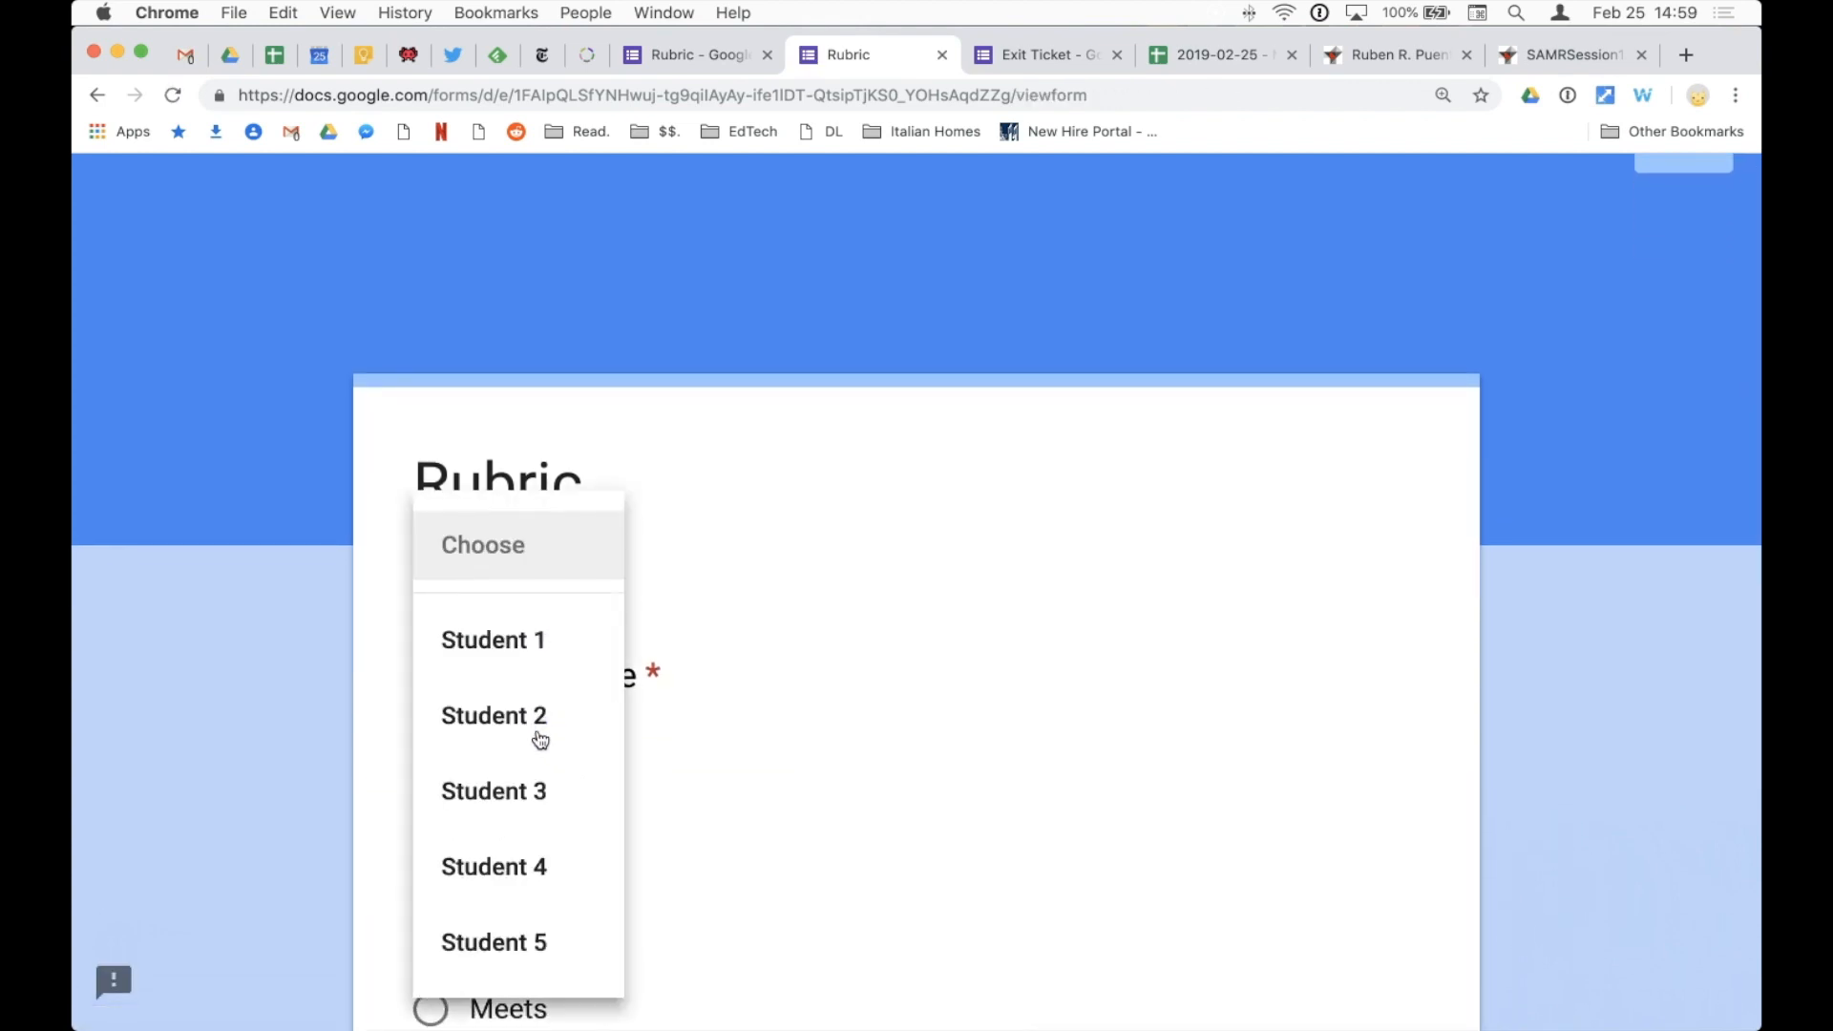
{"action": "left_click", "coordinate": [530, 728]}
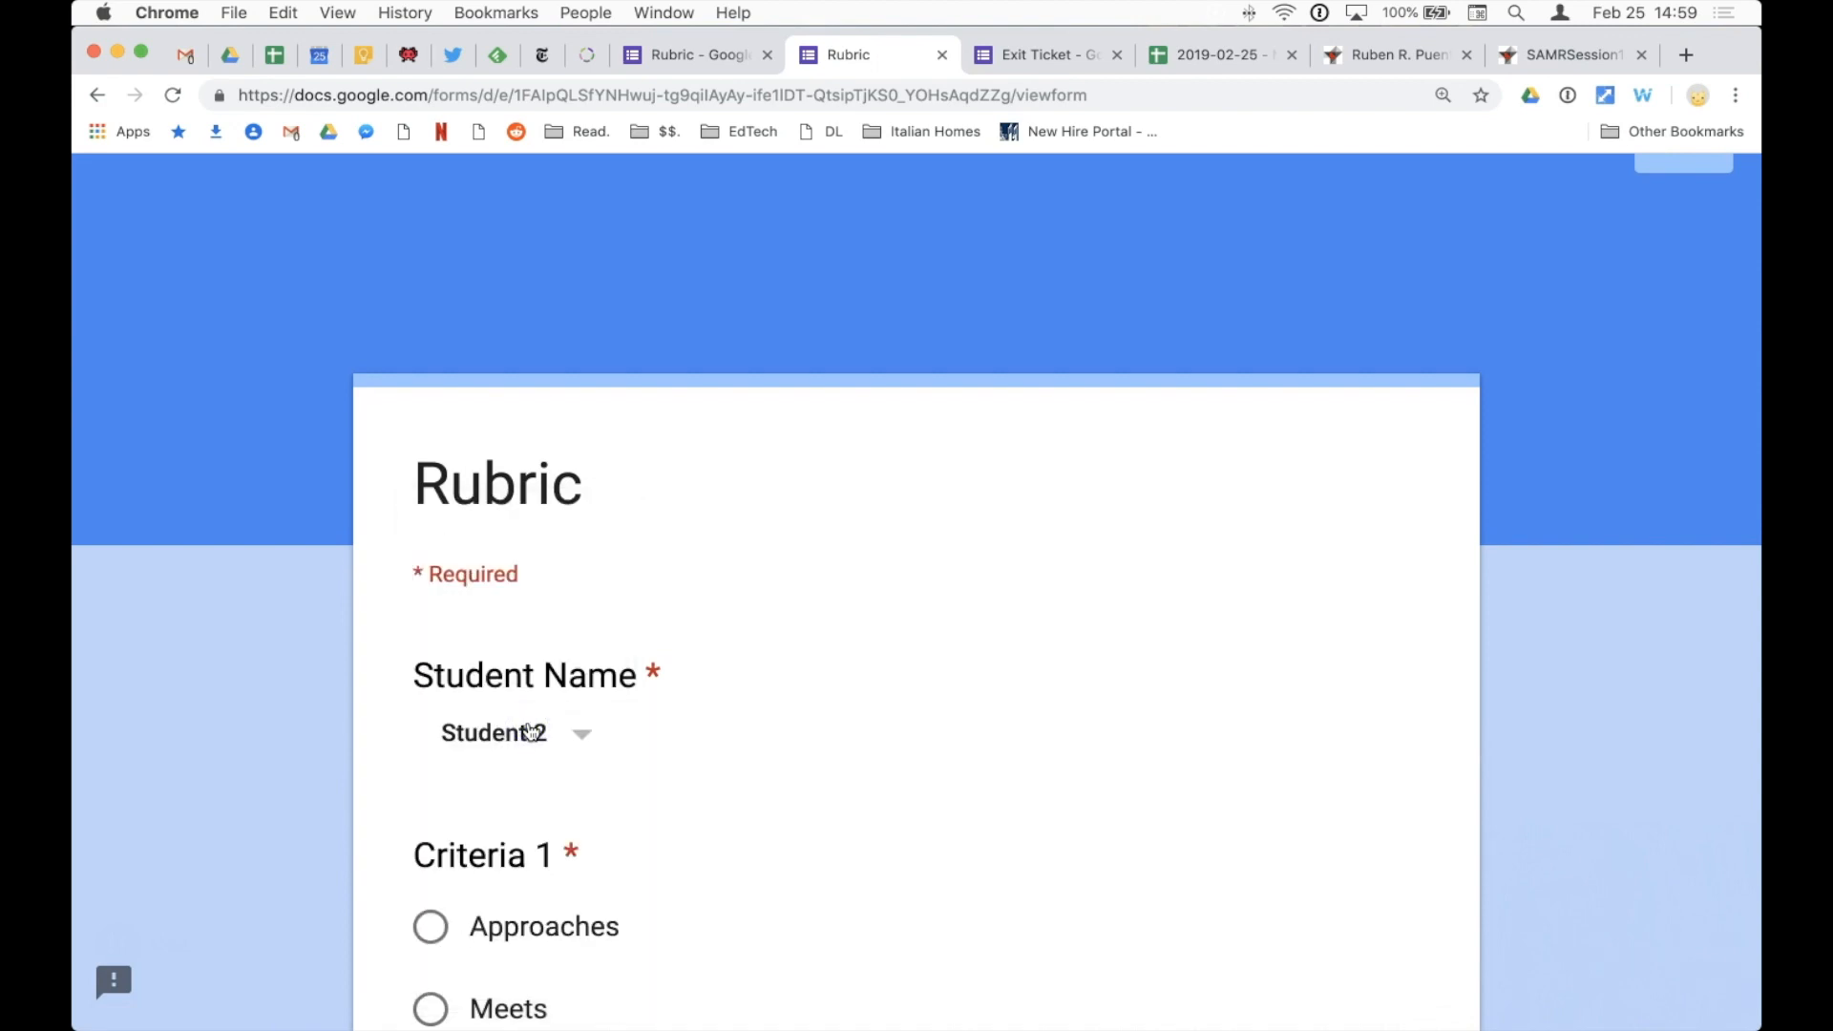
{"action": "scroll", "coordinate": [496, 881], "scroll_direction": "down", "scroll_amount": 3}
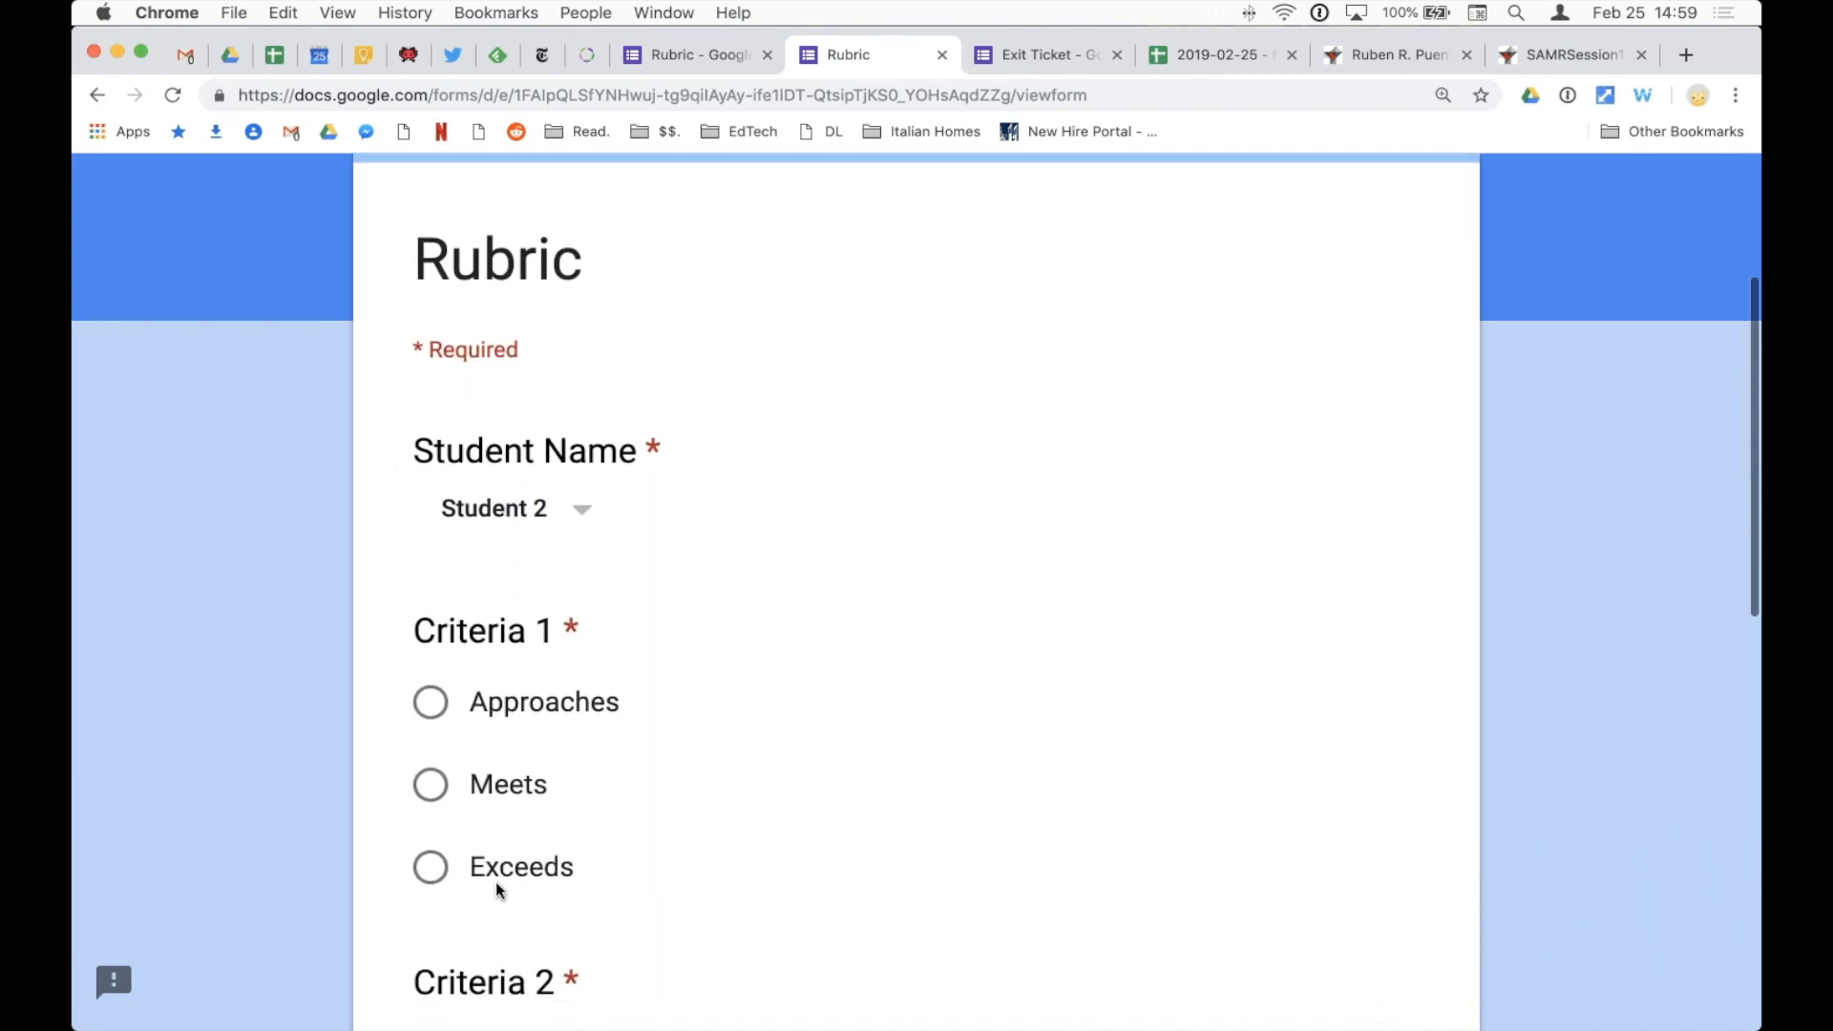
{"action": "left_click", "coordinate": [429, 871]}
Step: Choose the remaining ratings for Criteria 2 and Criteria 3 in Student 2's Rubric response
{"action": "scroll", "coordinate": [429, 880], "scroll_direction": "down", "scroll_amount": 4}
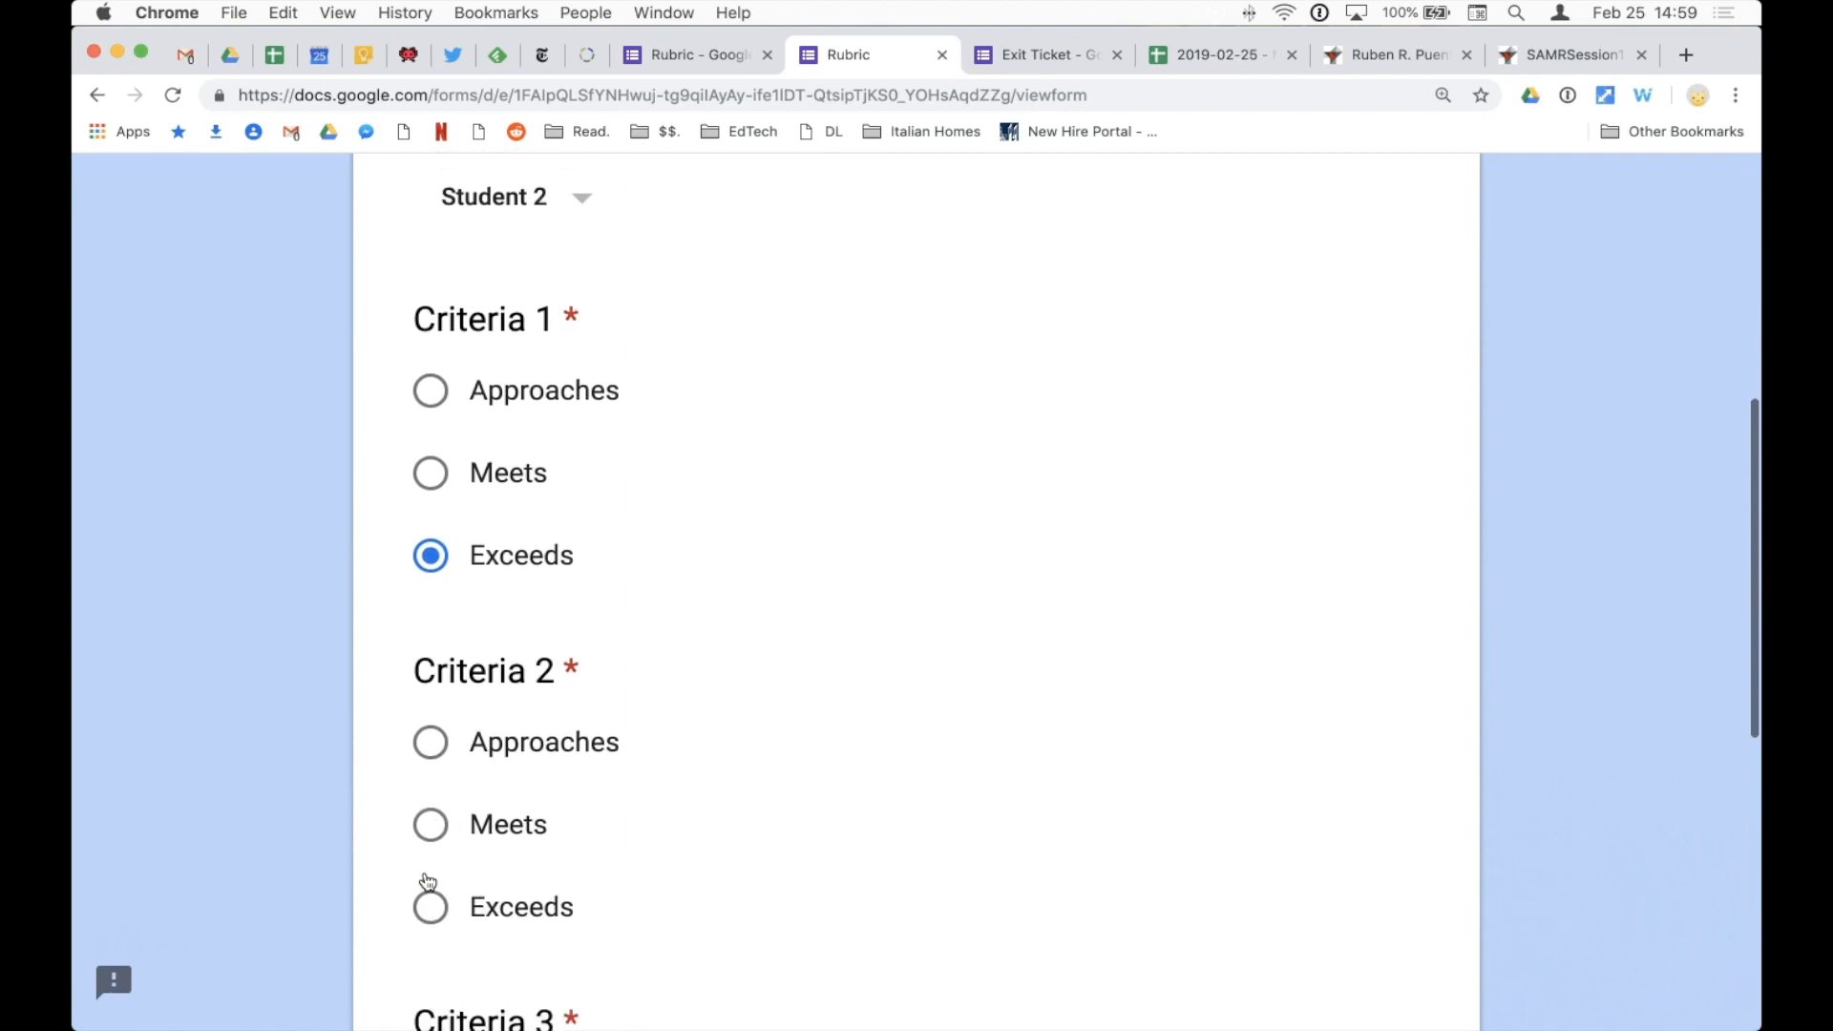
{"action": "left_click", "coordinate": [429, 880]}
{"action": "scroll", "coordinate": [429, 880], "scroll_direction": "down", "scroll_amount": 3}
{"action": "left_click", "coordinate": [431, 863]}
{"action": "scroll", "coordinate": [437, 871], "scroll_direction": "down", "scroll_amount": 3}
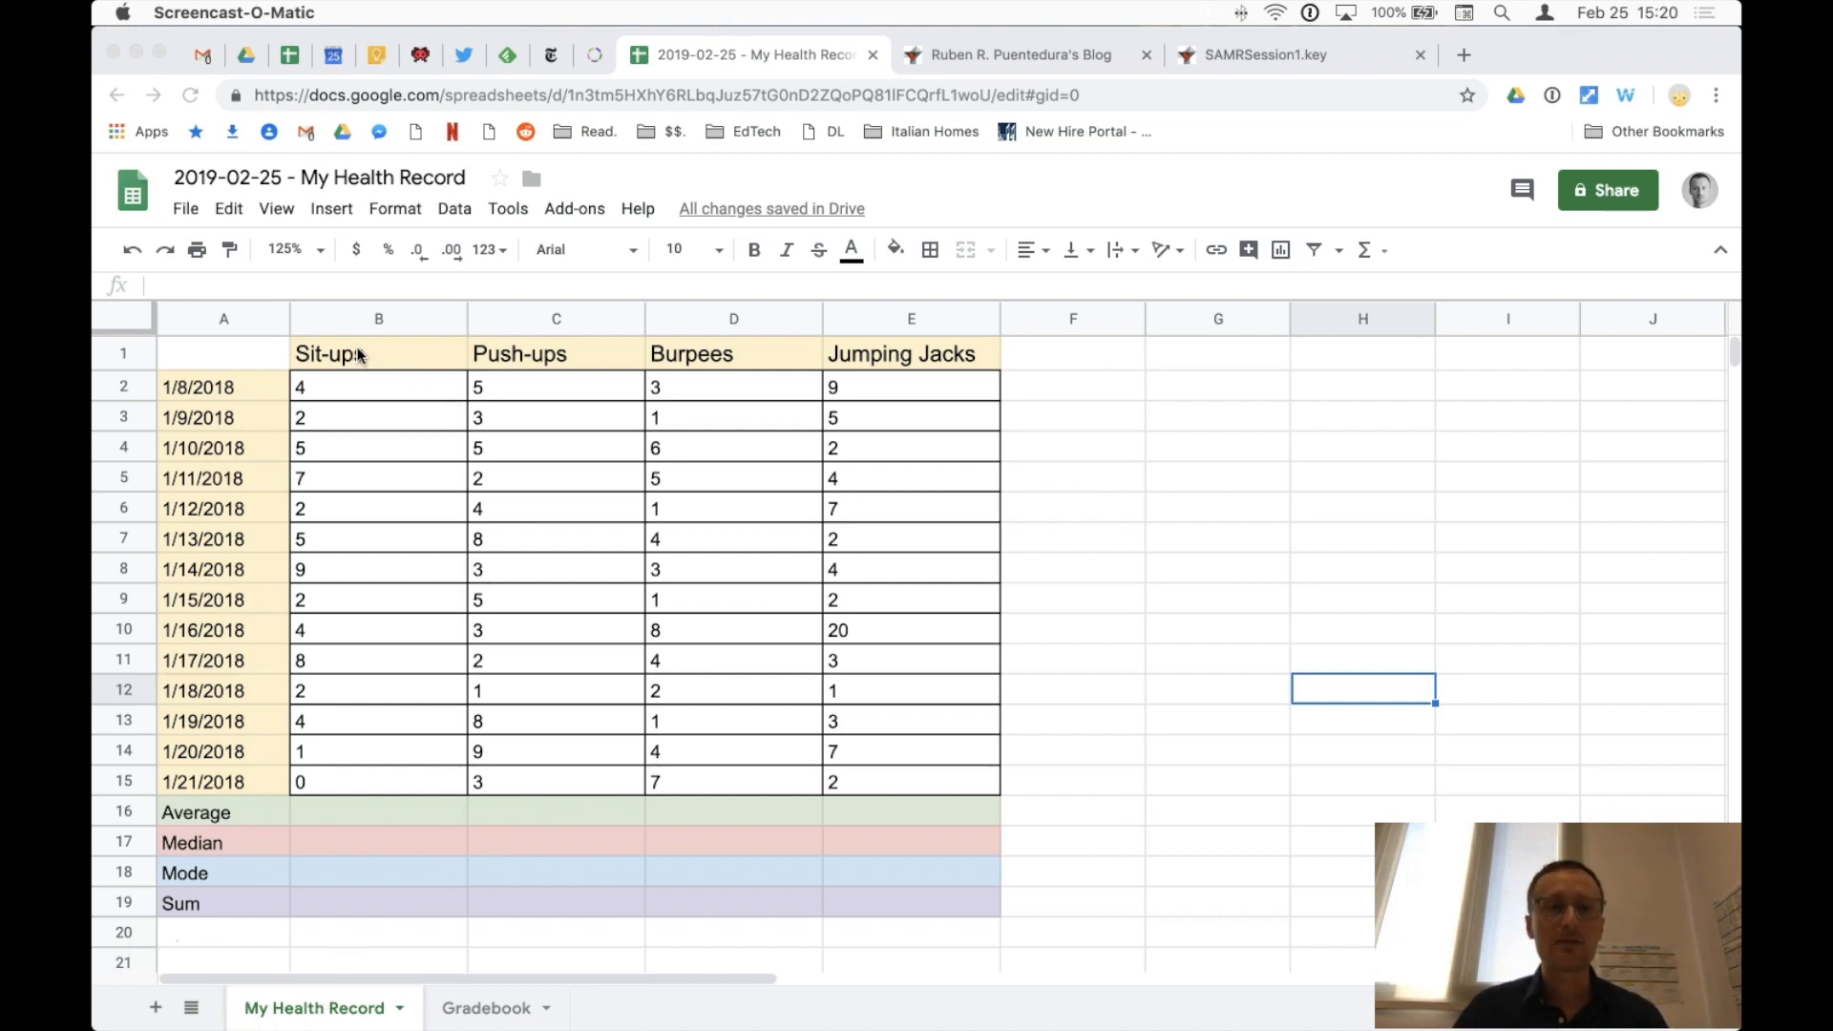
Step: Select the Sit-ups, Push-ups, Burpees and Jumping Jacks columns one after another in the My Health Record sheet
{"action": "left_click", "coordinate": [368, 319]}
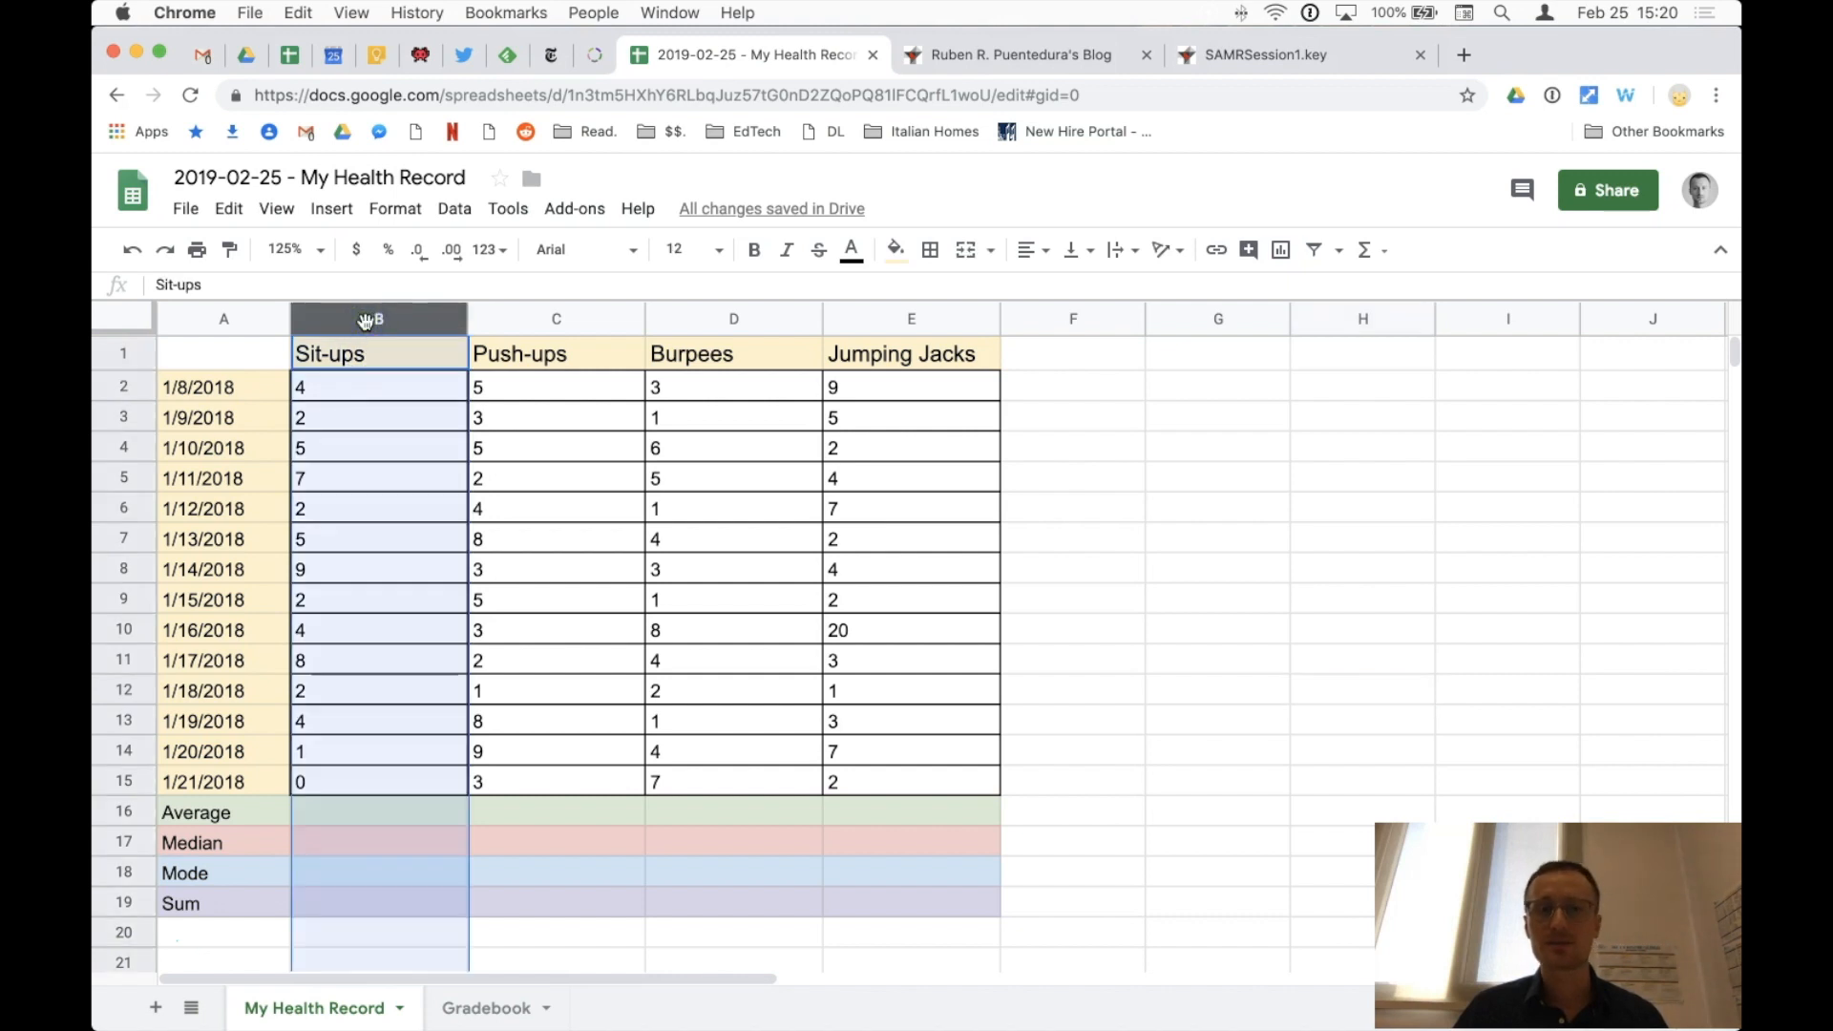
{"action": "left_click", "coordinate": [514, 319]}
{"action": "left_click", "coordinate": [727, 319]}
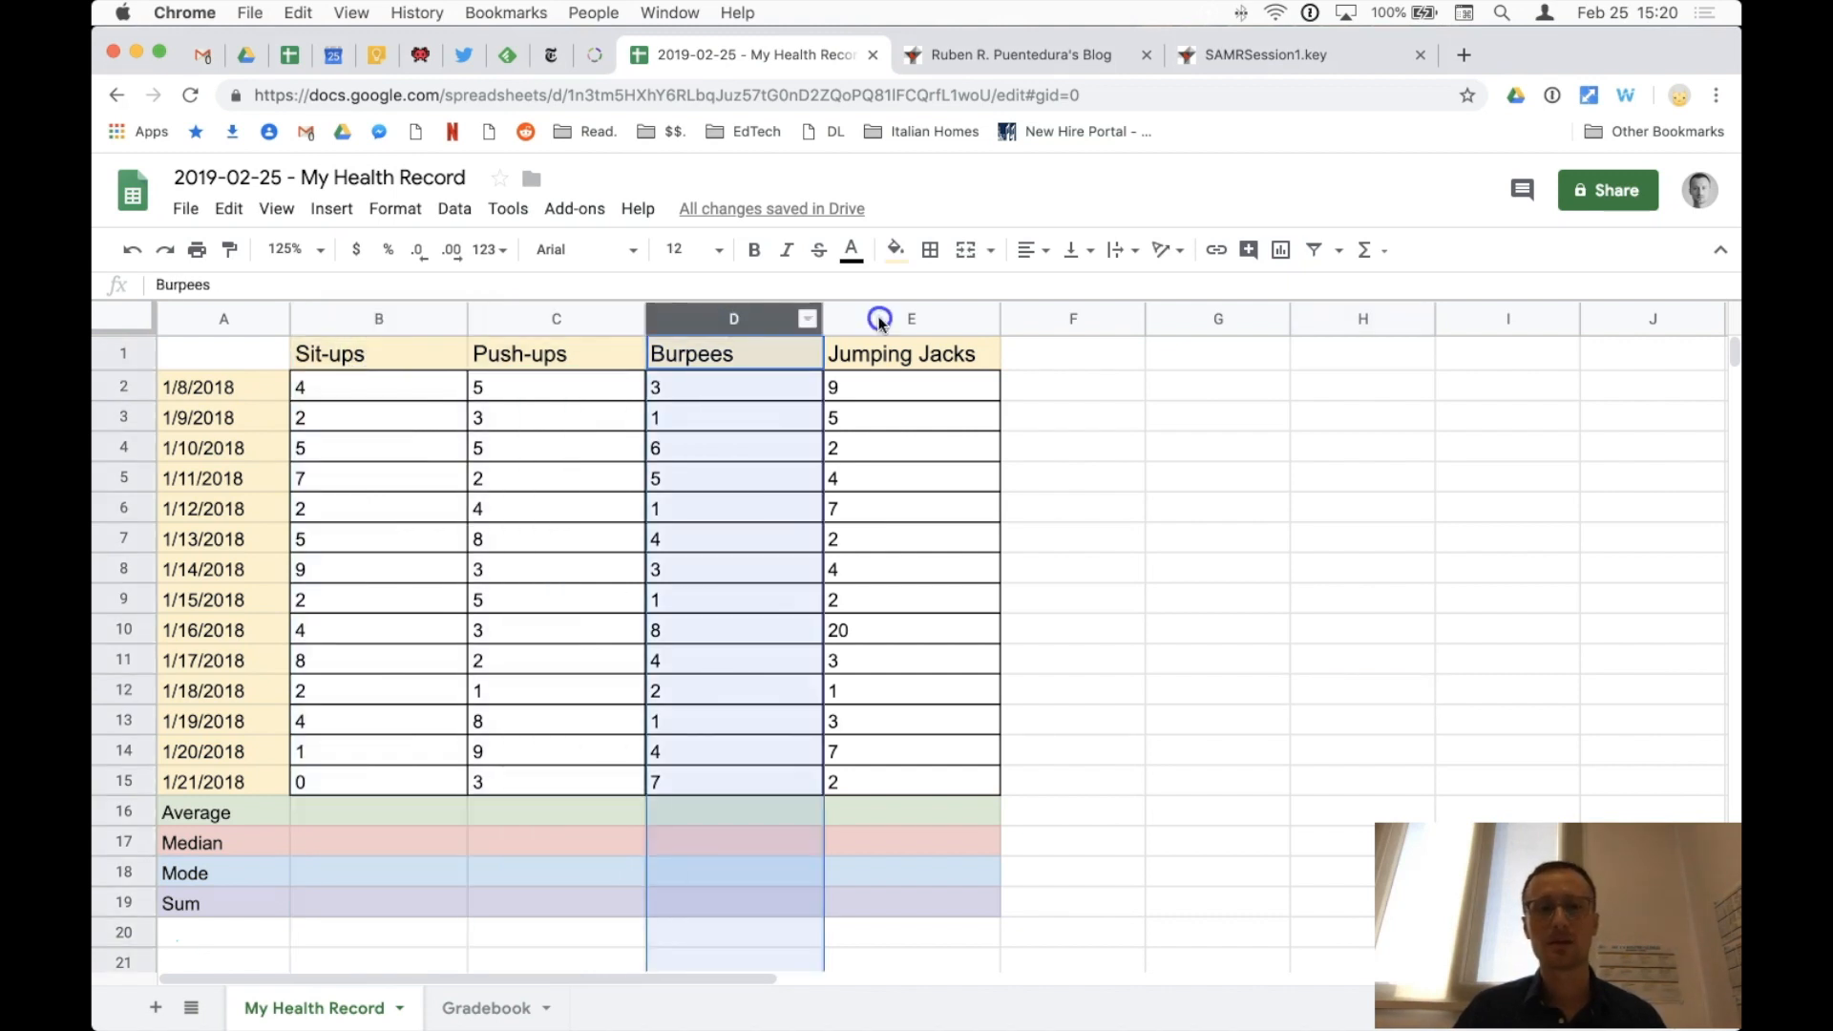
{"action": "left_click", "coordinate": [880, 323]}
Step: Select the daily record rows from 1/8/2018 to 1/14/2018 one after another
{"action": "left_click", "coordinate": [121, 387]}
{"action": "left_click", "coordinate": [117, 413]}
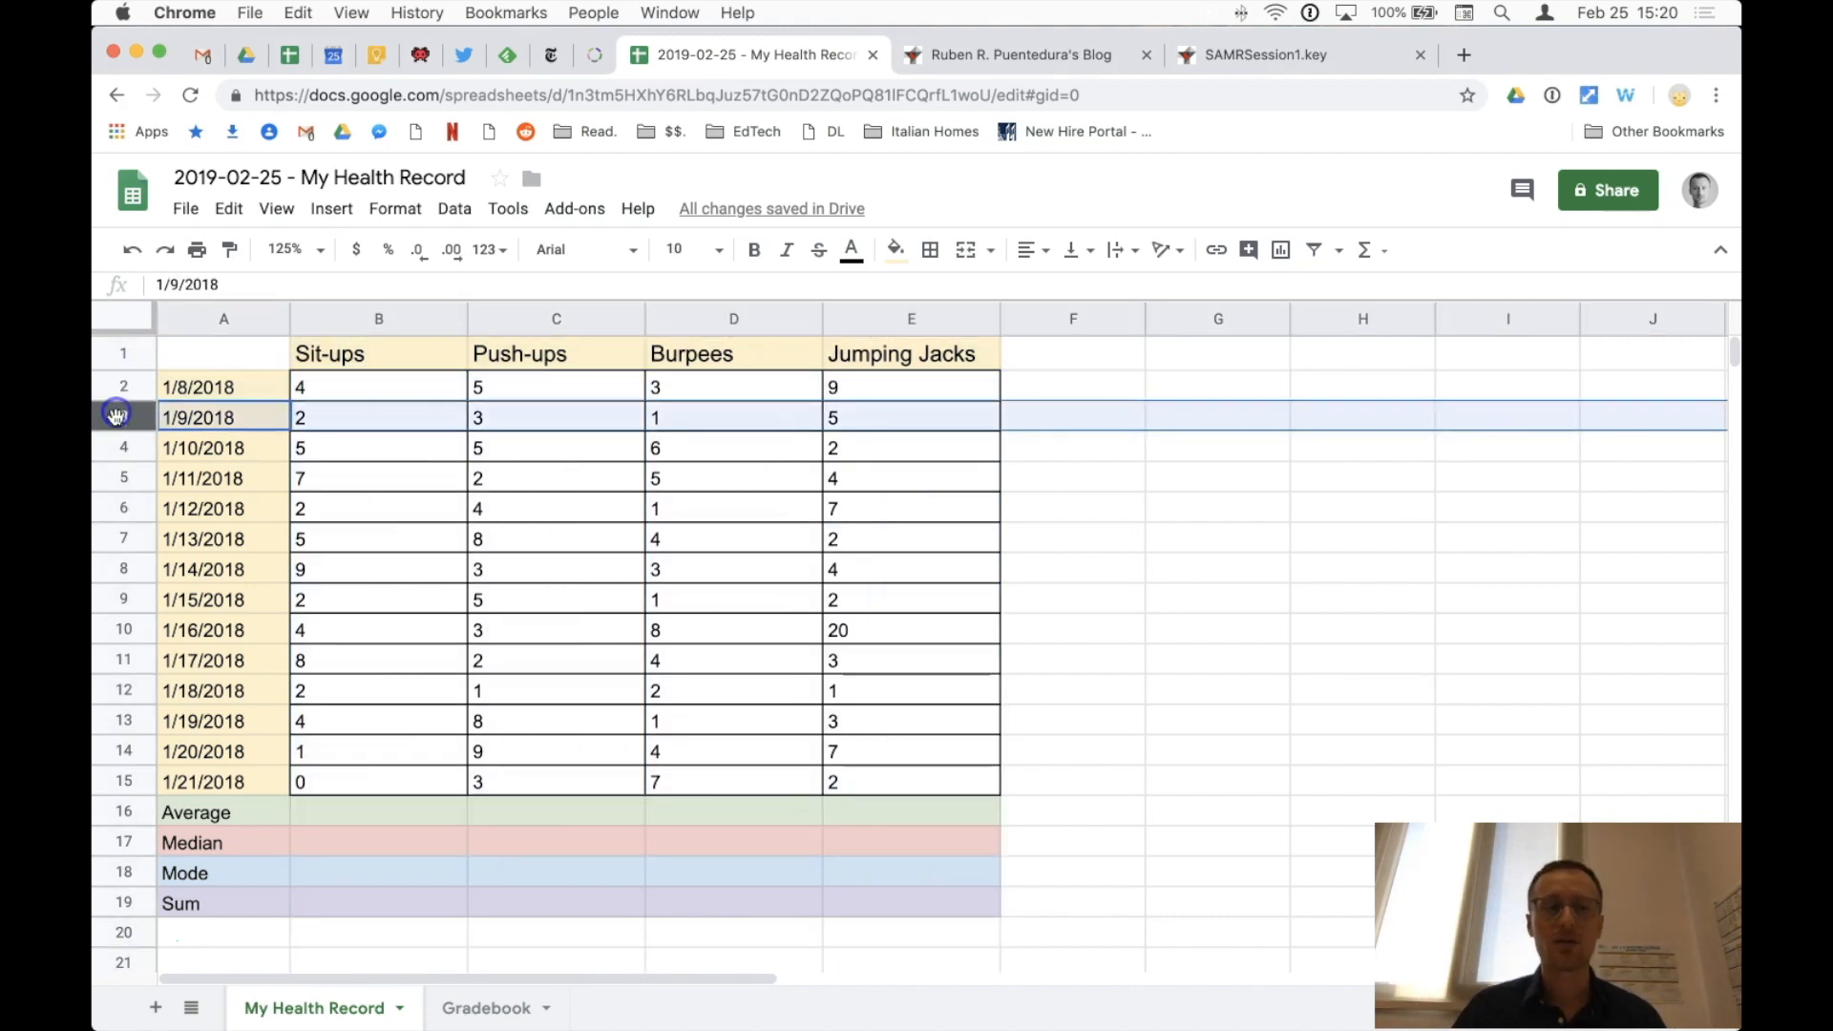
{"action": "left_click", "coordinate": [114, 448]}
{"action": "left_click", "coordinate": [114, 488]}
{"action": "left_click", "coordinate": [112, 509]}
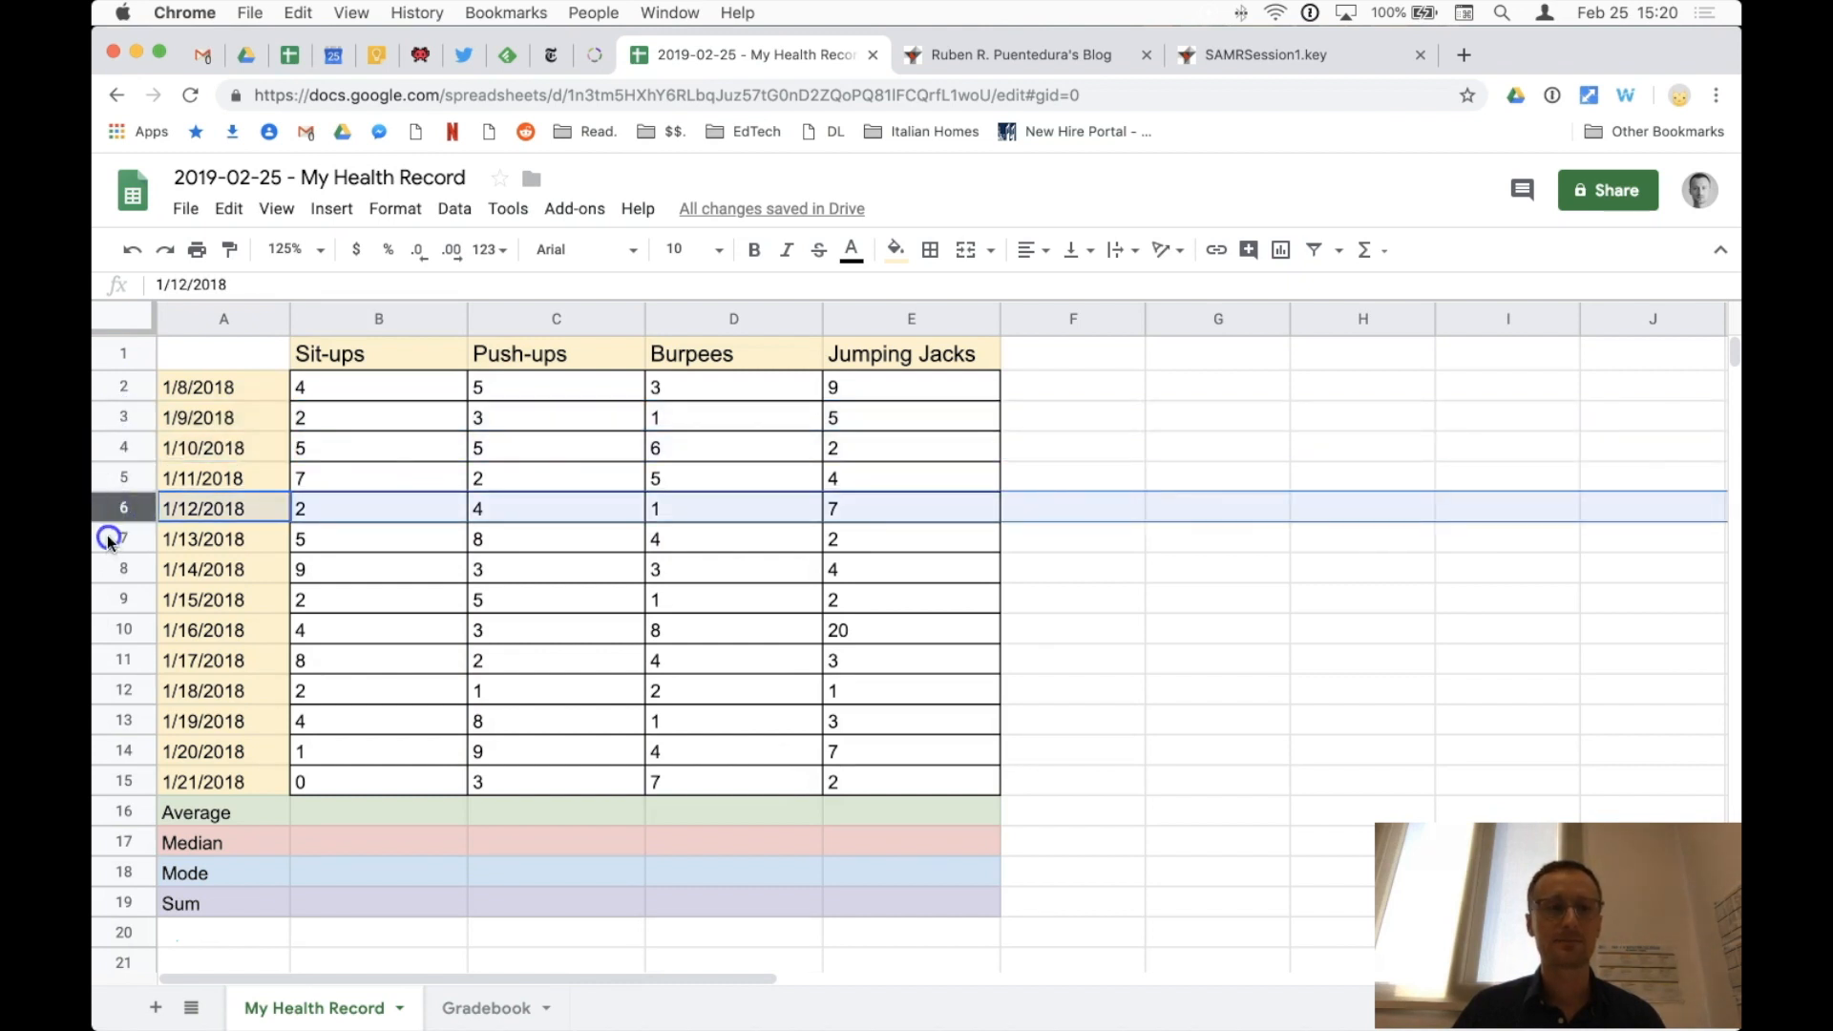
{"action": "left_click", "coordinate": [107, 537]}
{"action": "left_click", "coordinate": [107, 569]}
Step: Examine the rows for 1/8/2018 to 1/12/2018 one at a time, returning to the 1/8/2018 row and ending on the Sit-ups column
{"action": "left_click", "coordinate": [124, 390]}
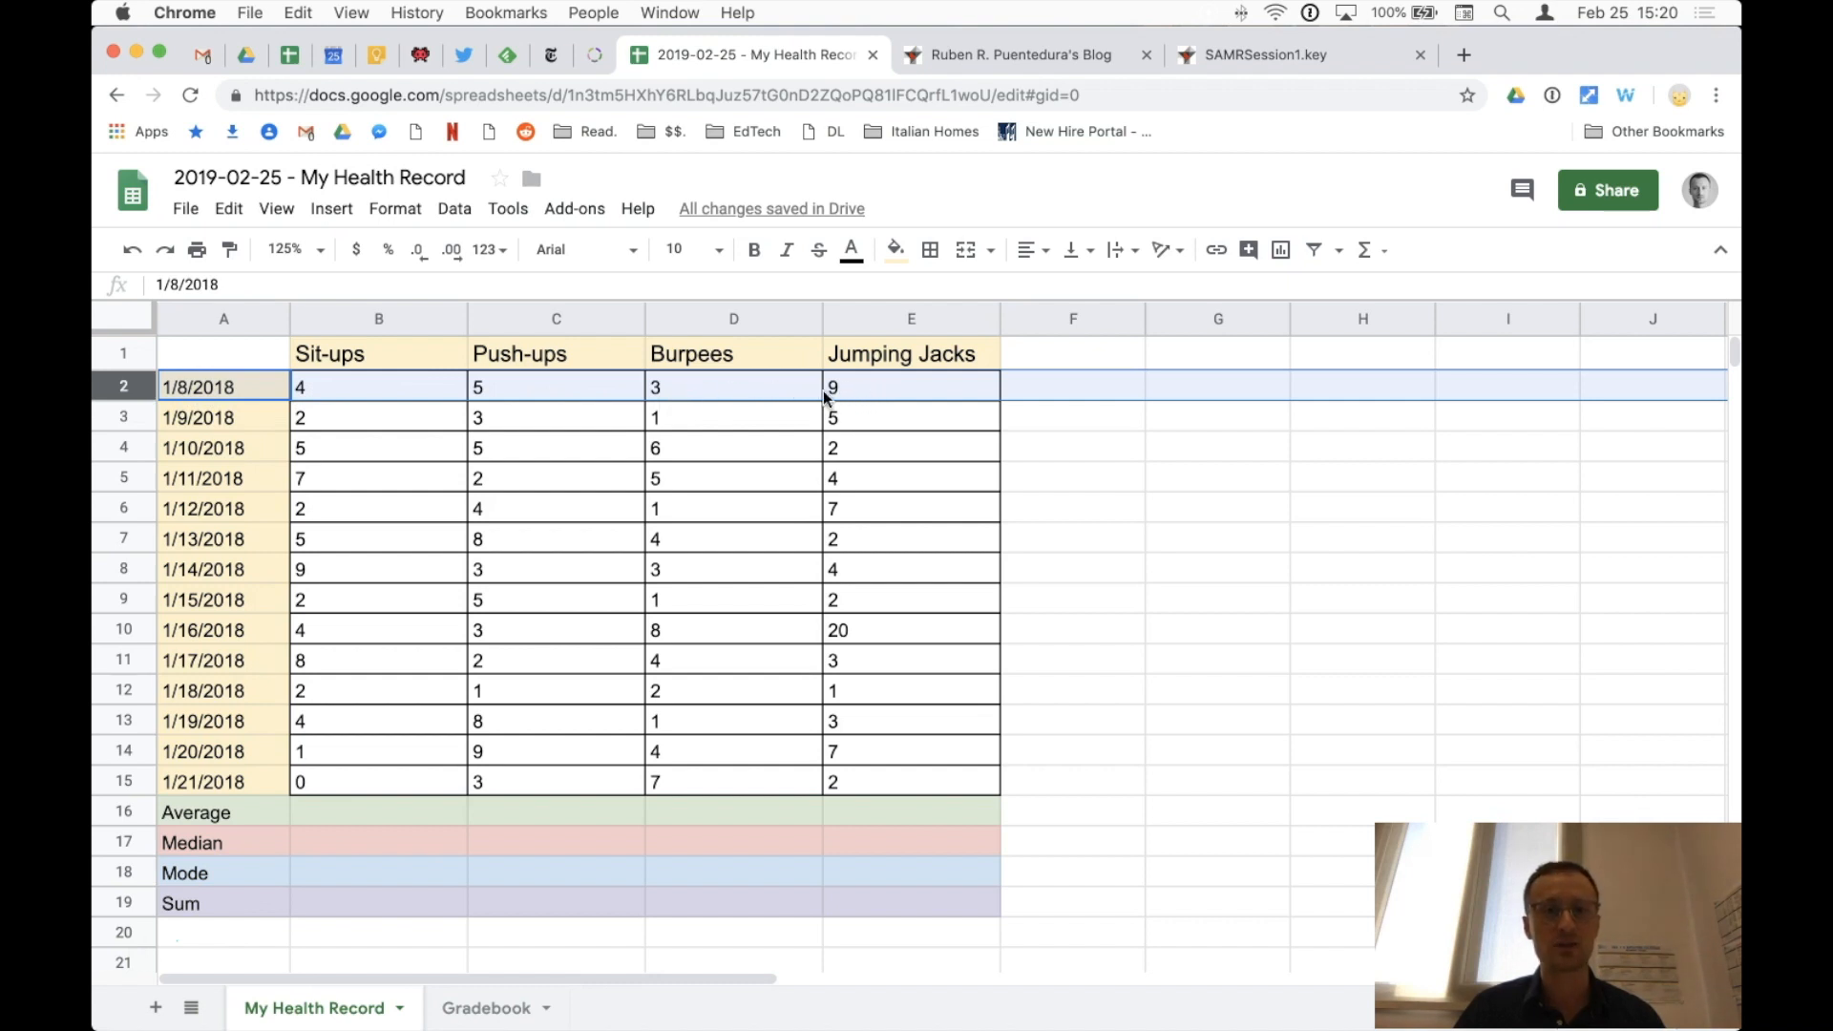
{"action": "left_click", "coordinate": [113, 417]}
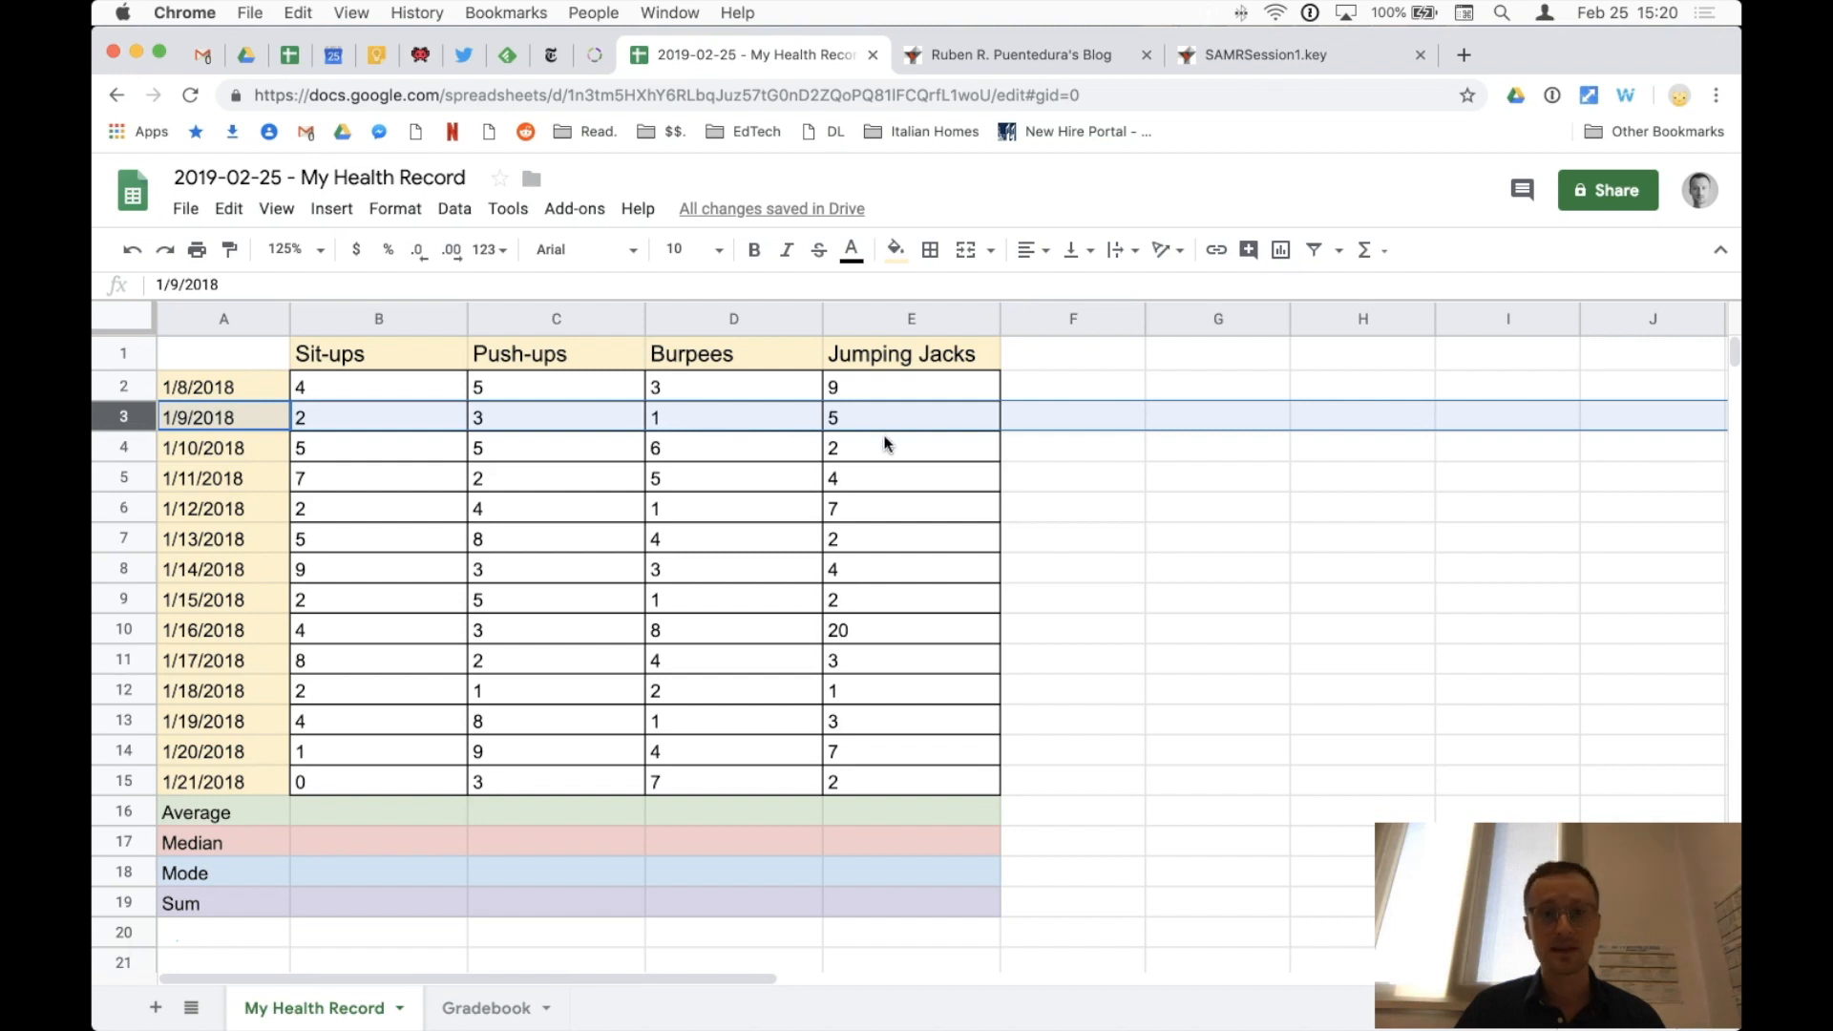
{"action": "left_click", "coordinate": [129, 448]}
{"action": "left_click", "coordinate": [130, 477]}
{"action": "left_click", "coordinate": [124, 506]}
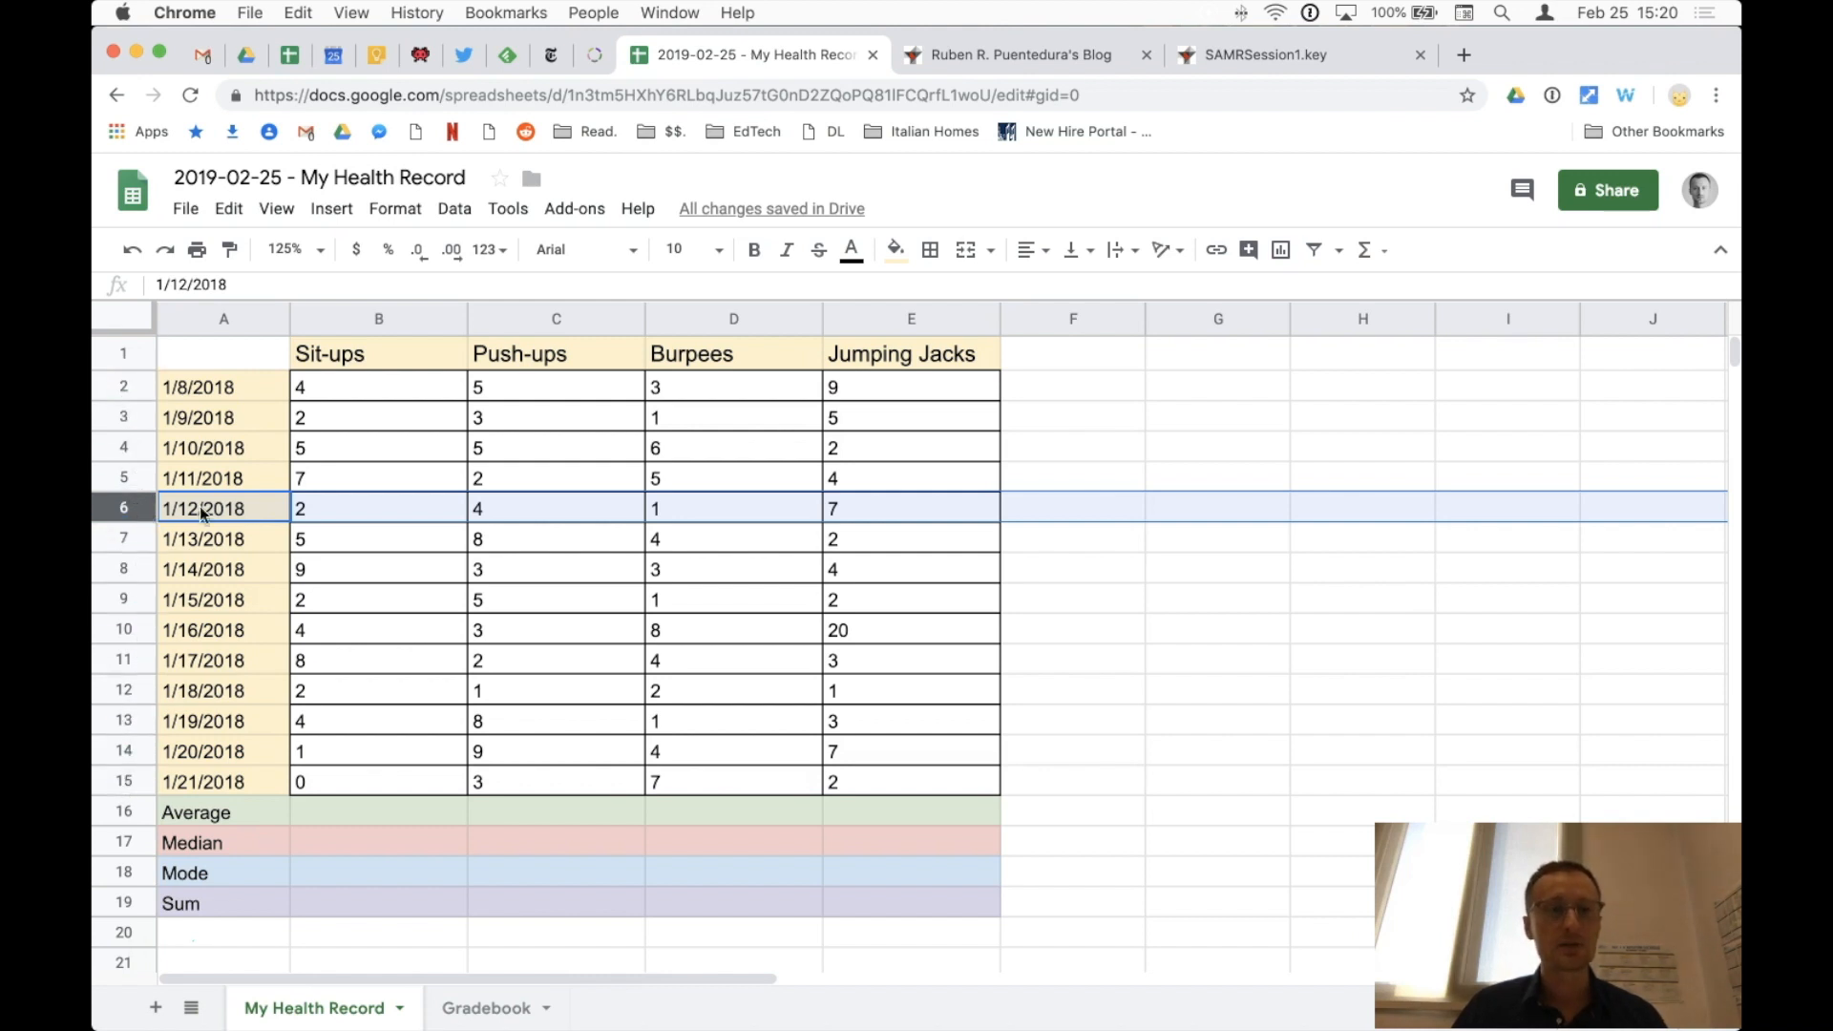
{"action": "left_click", "coordinate": [124, 387]}
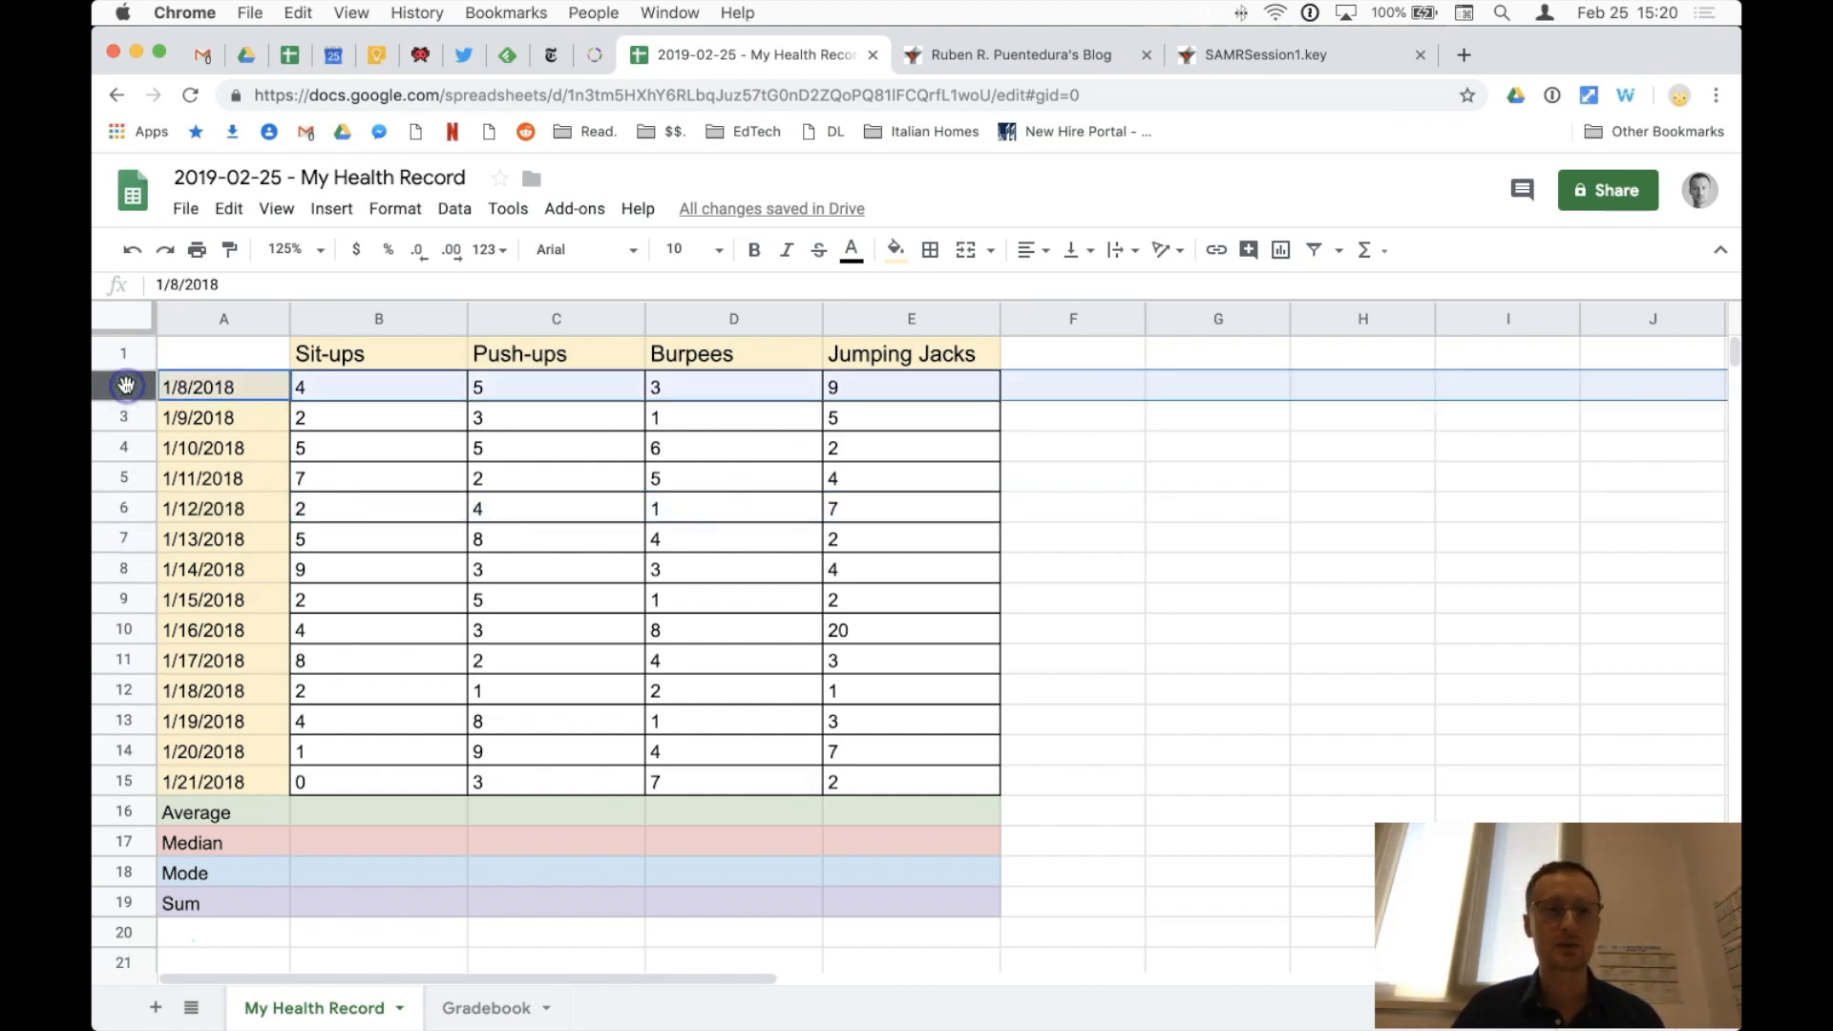
{"action": "left_click", "coordinate": [344, 325]}
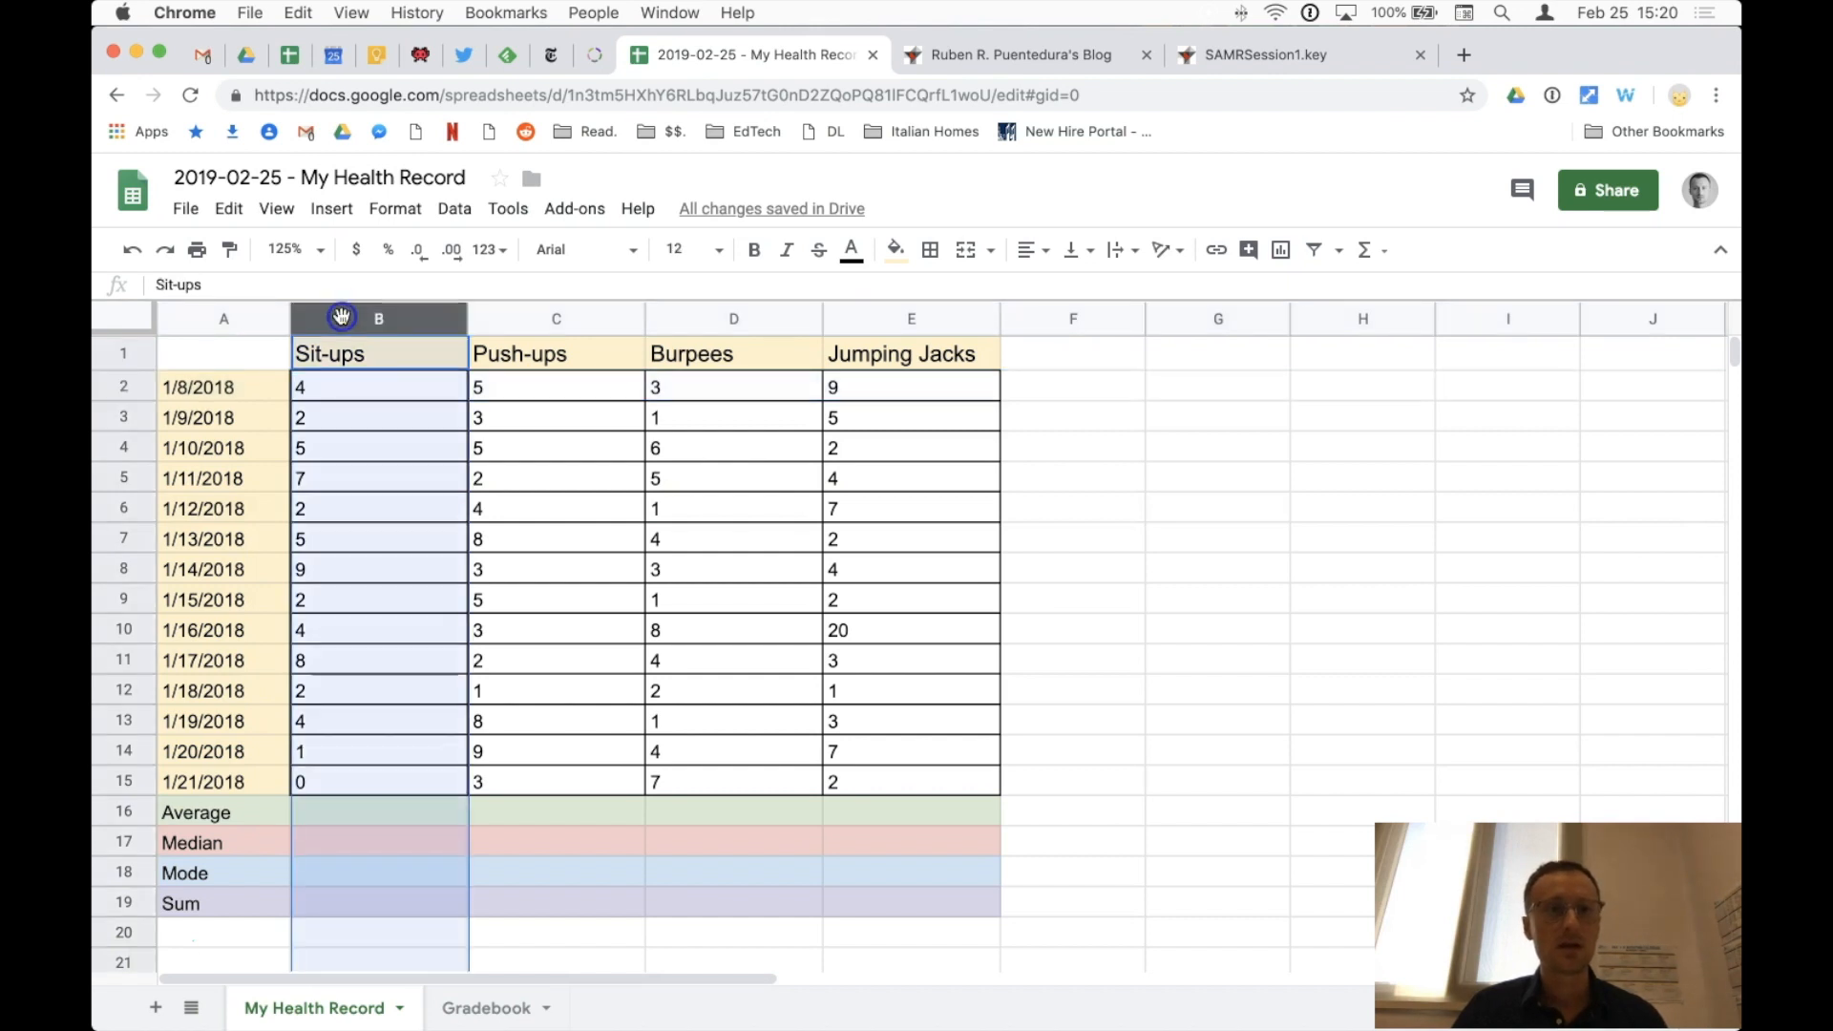
Step: Select the 1/8/2018 row and the Average, Median, Mode and Sum rows one after another, returning to the Average row
{"action": "left_click", "coordinate": [129, 387]}
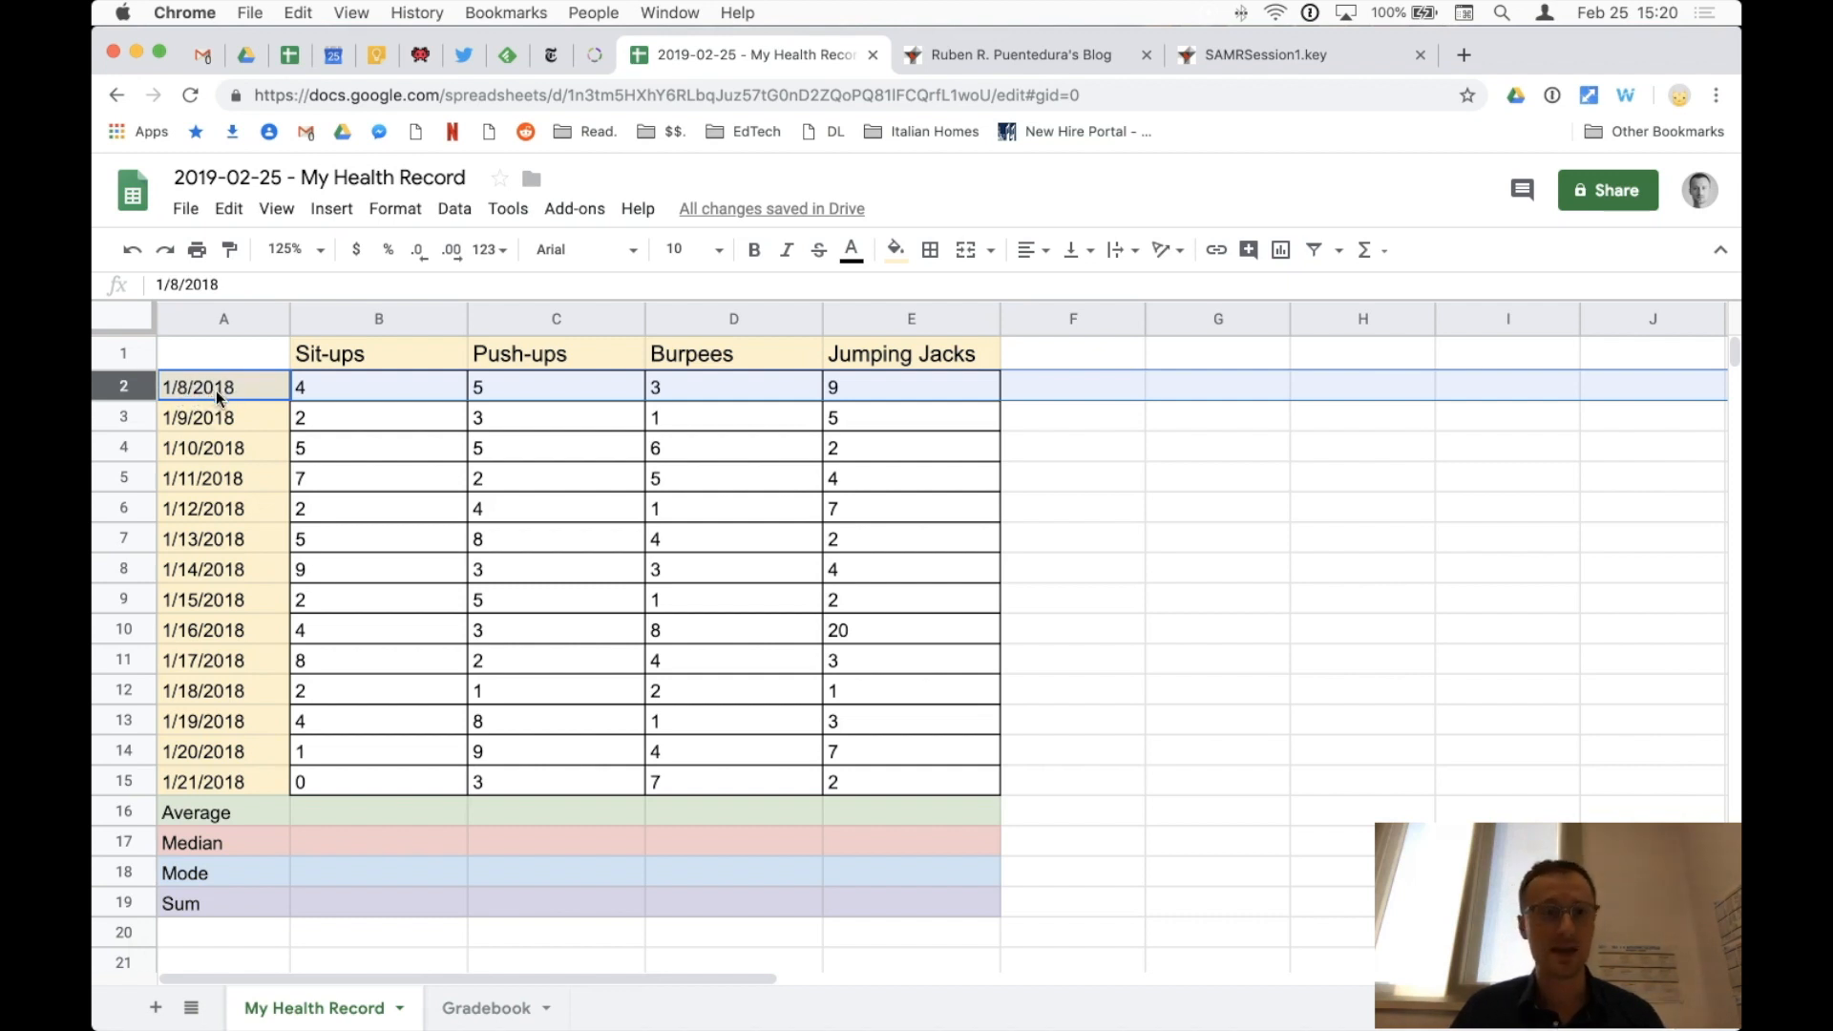
{"action": "left_click", "coordinate": [120, 811]}
{"action": "left_click", "coordinate": [119, 841]}
{"action": "left_click", "coordinate": [116, 871]}
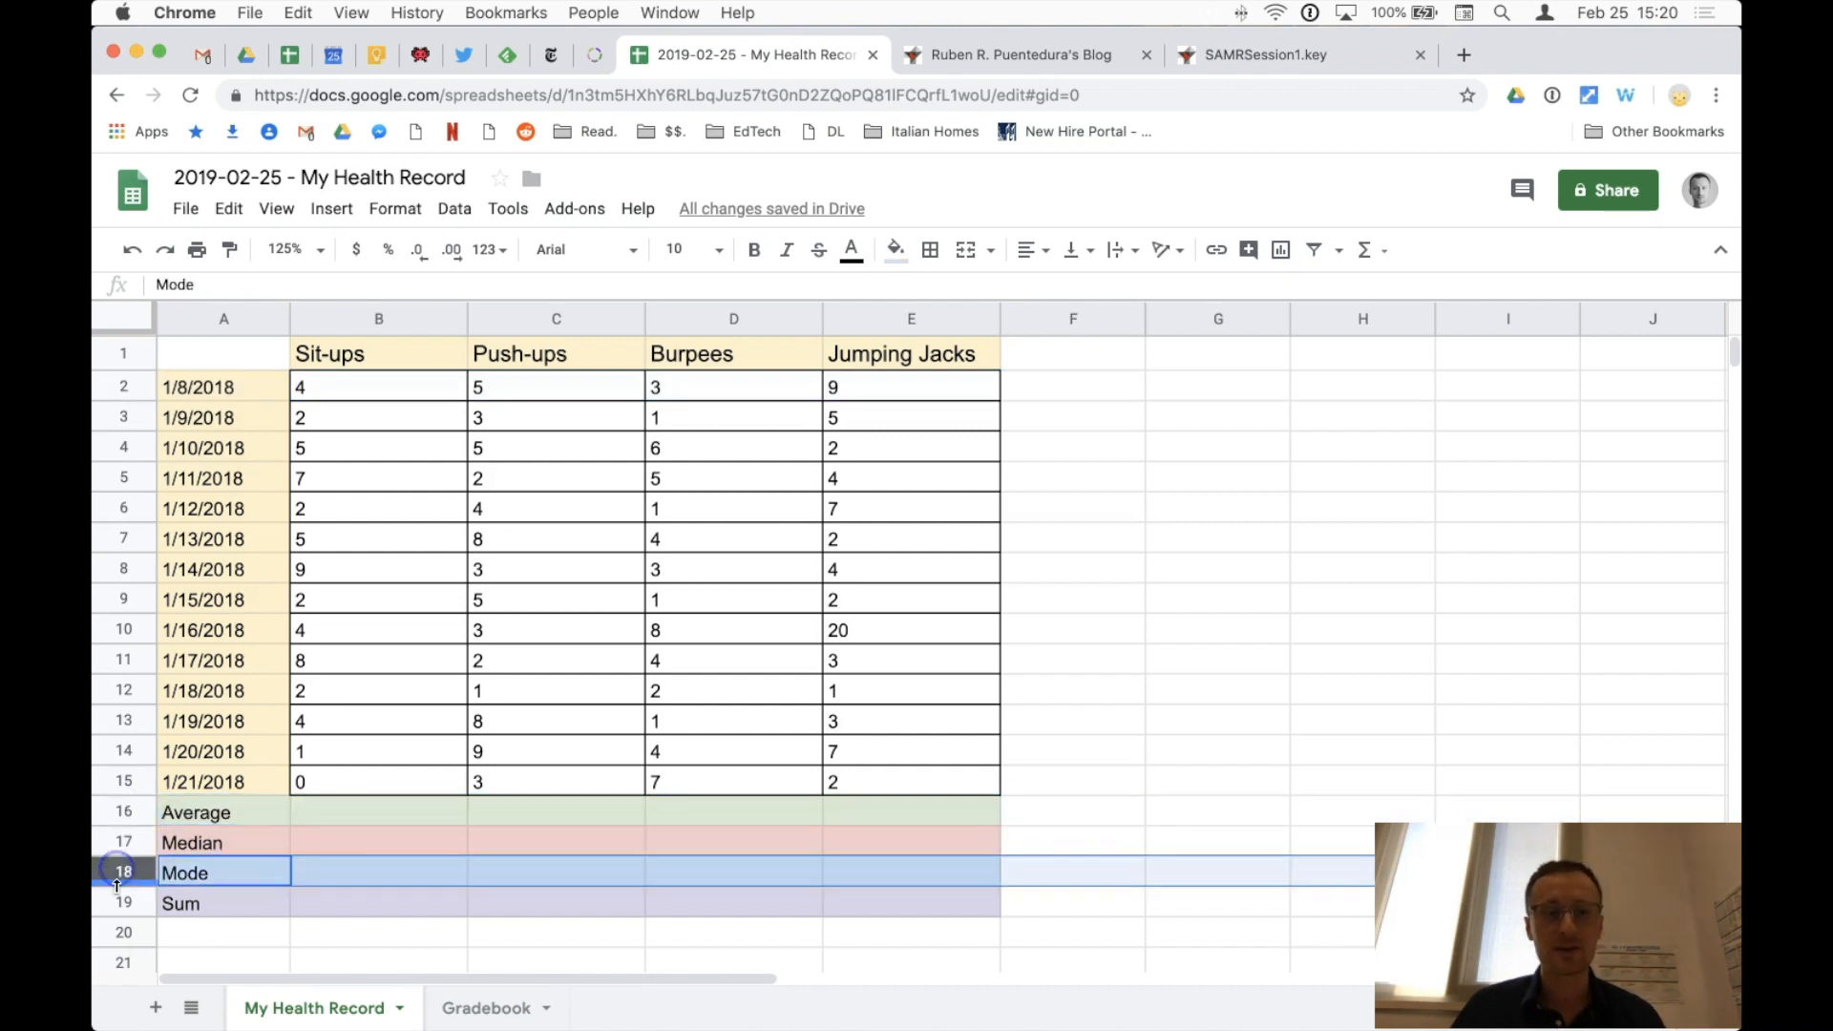
{"action": "left_click", "coordinate": [119, 902]}
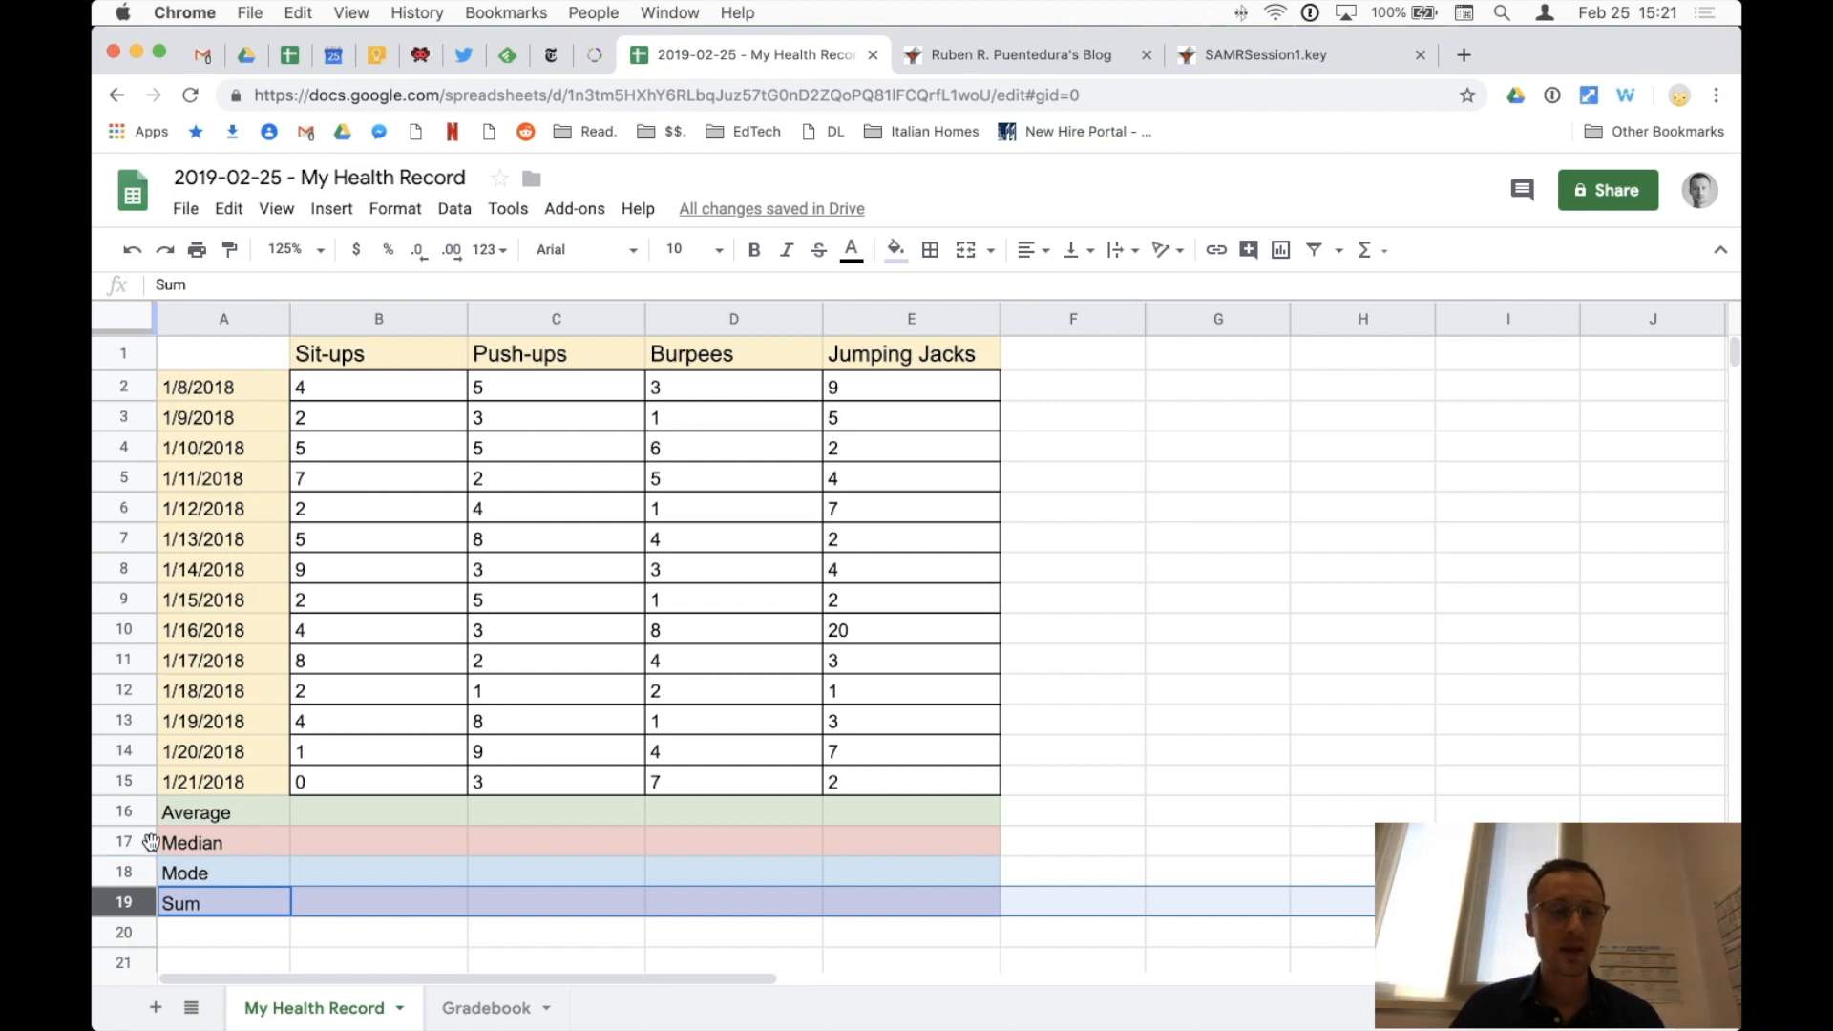
{"action": "left_click", "coordinate": [122, 813]}
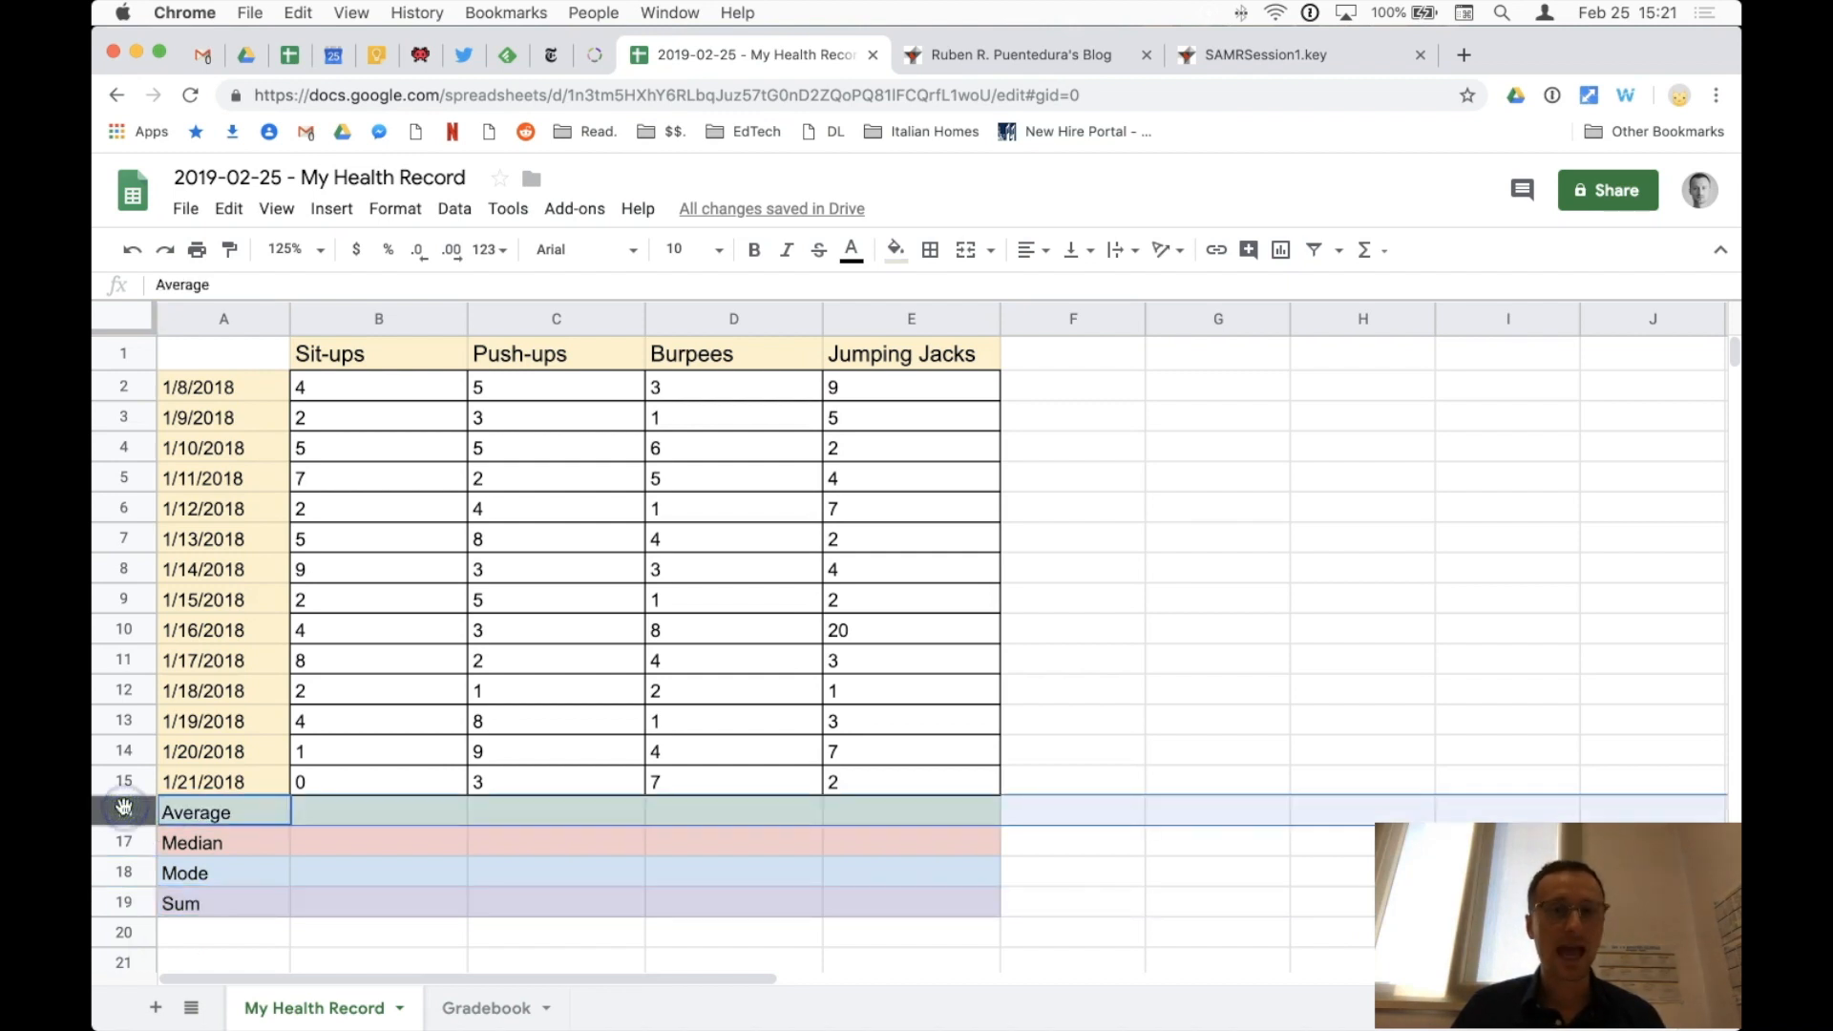
Step: Calculate the Sit-ups average in cell B16 with the formula =average(B2:B15)
{"action": "left_click", "coordinate": [347, 810]}
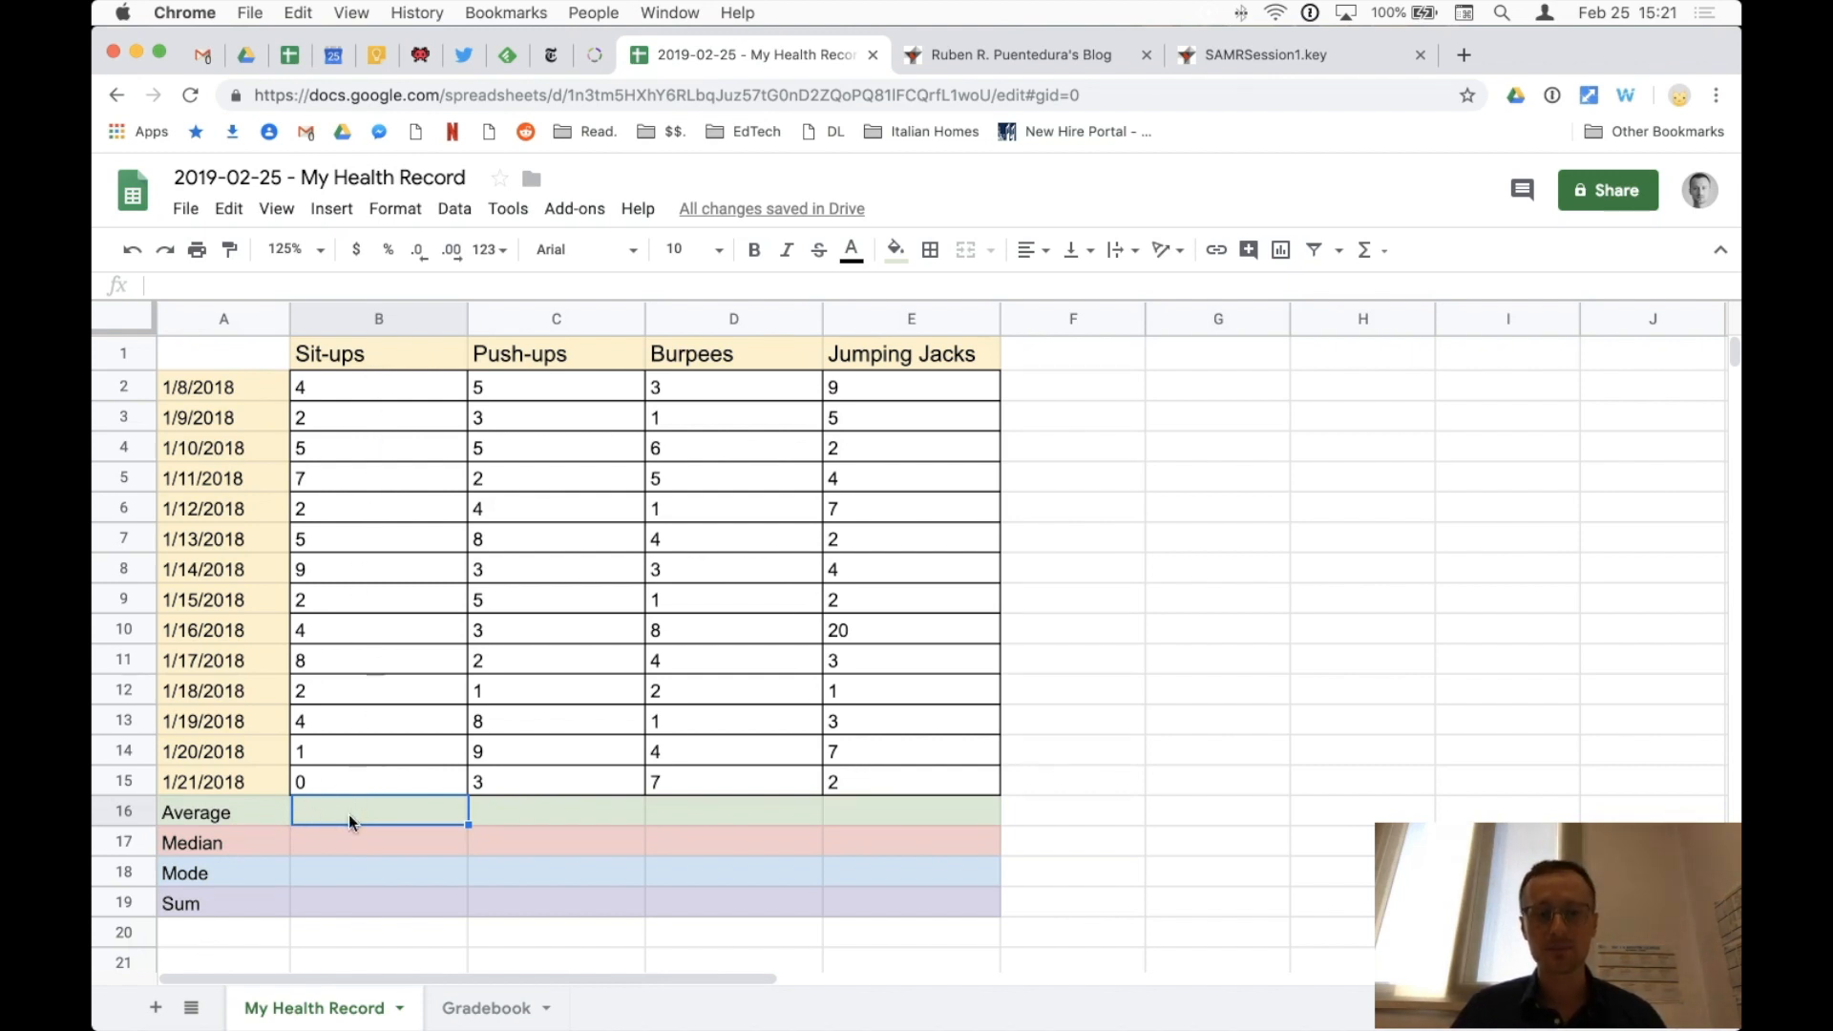
{"action": "type", "text": "="}
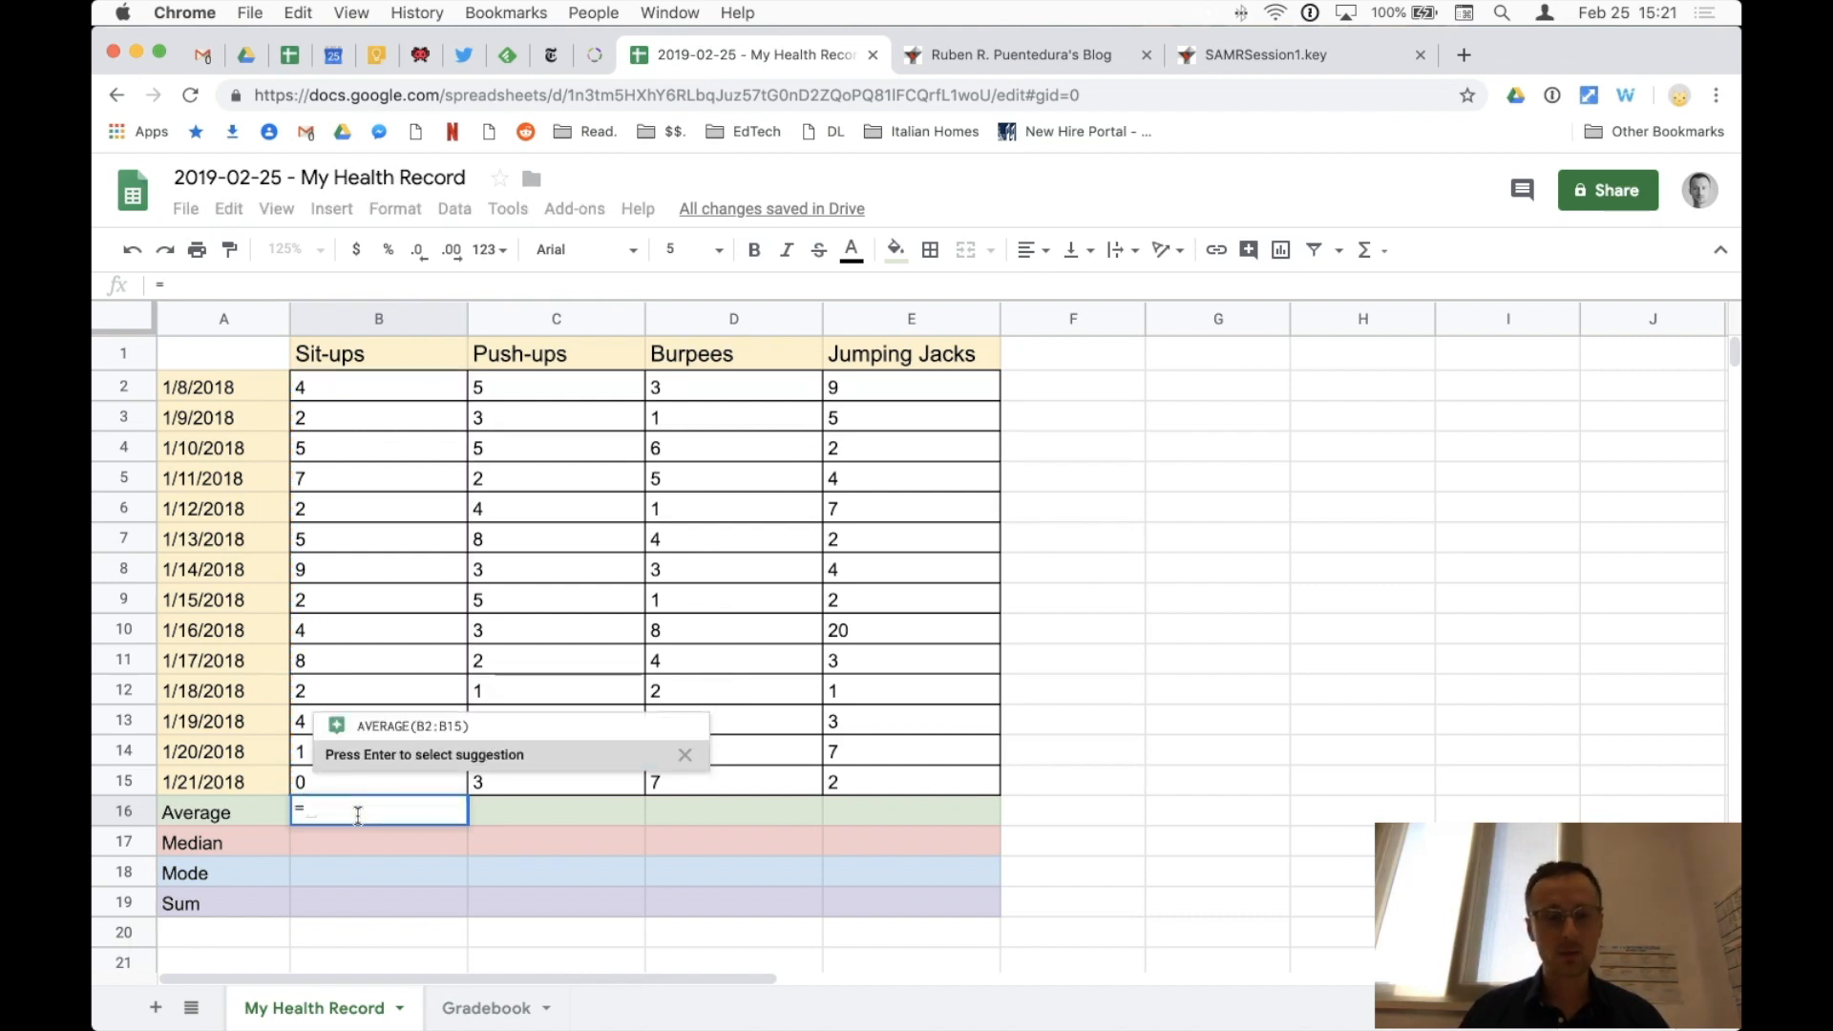
{"action": "type", "text": "average("}
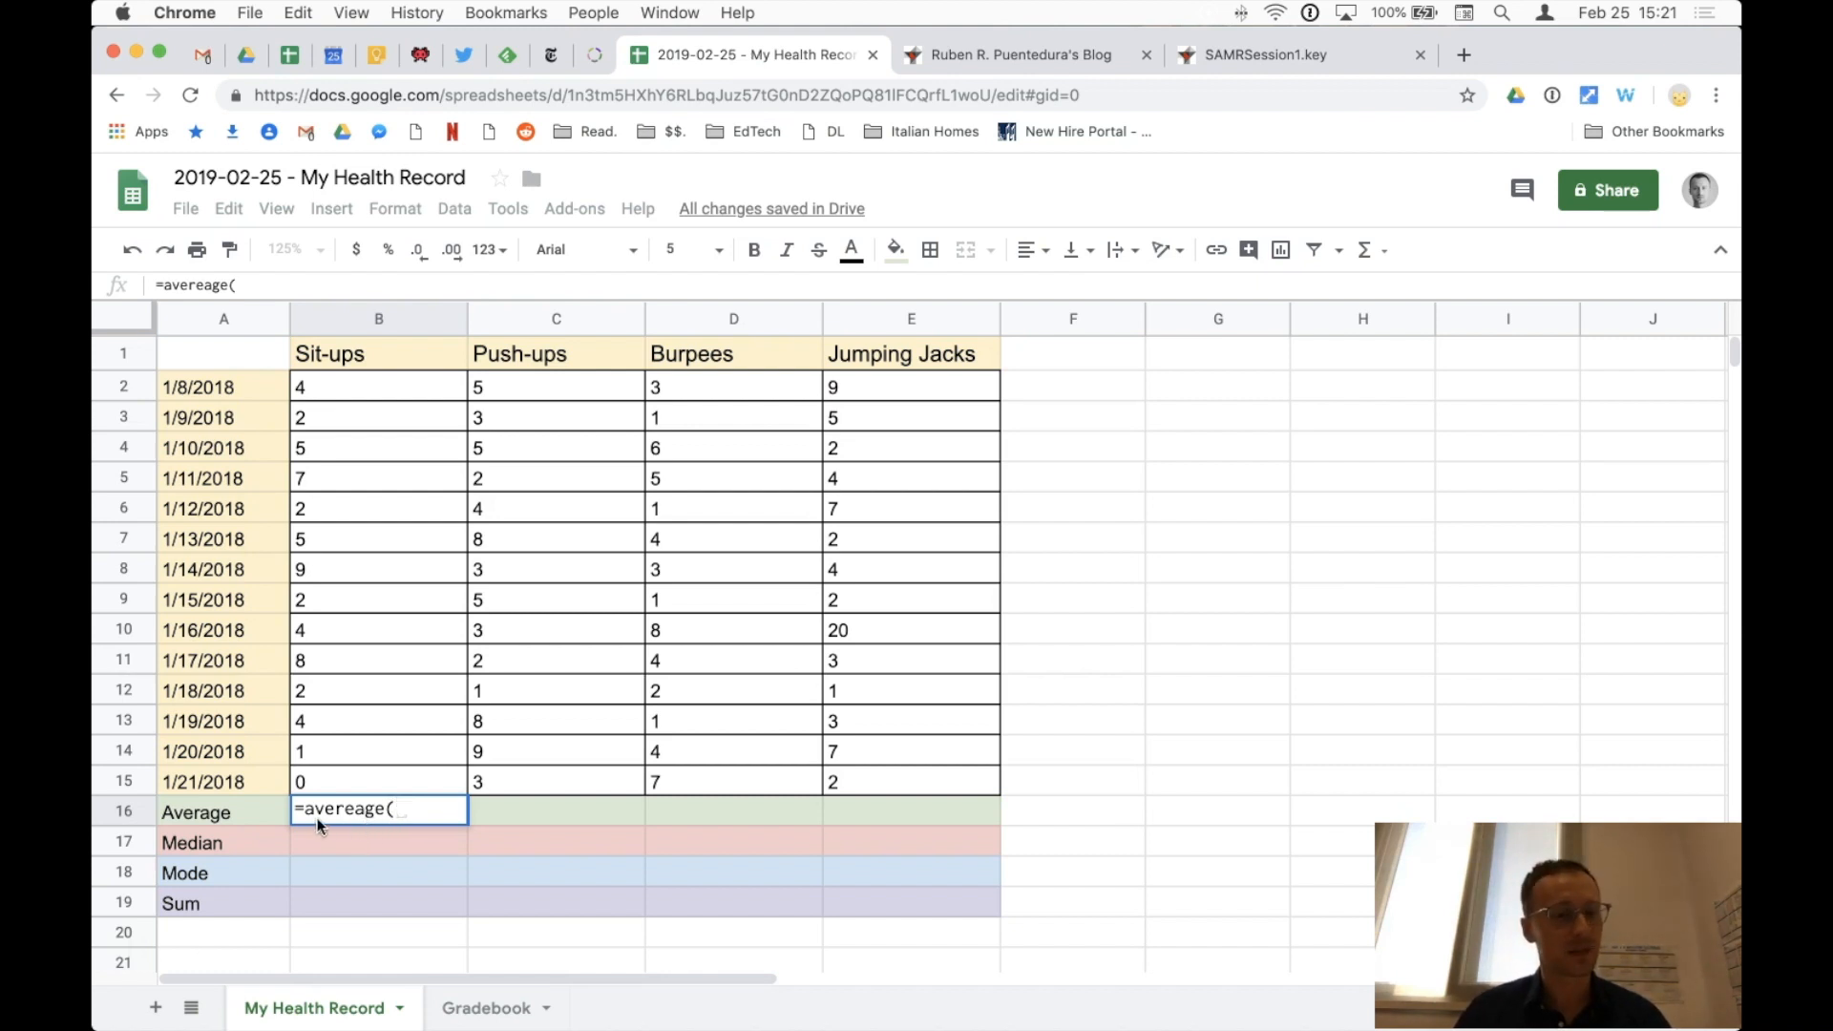
{"action": "key", "text": "super+a"}
{"action": "type", "text": "=average("}
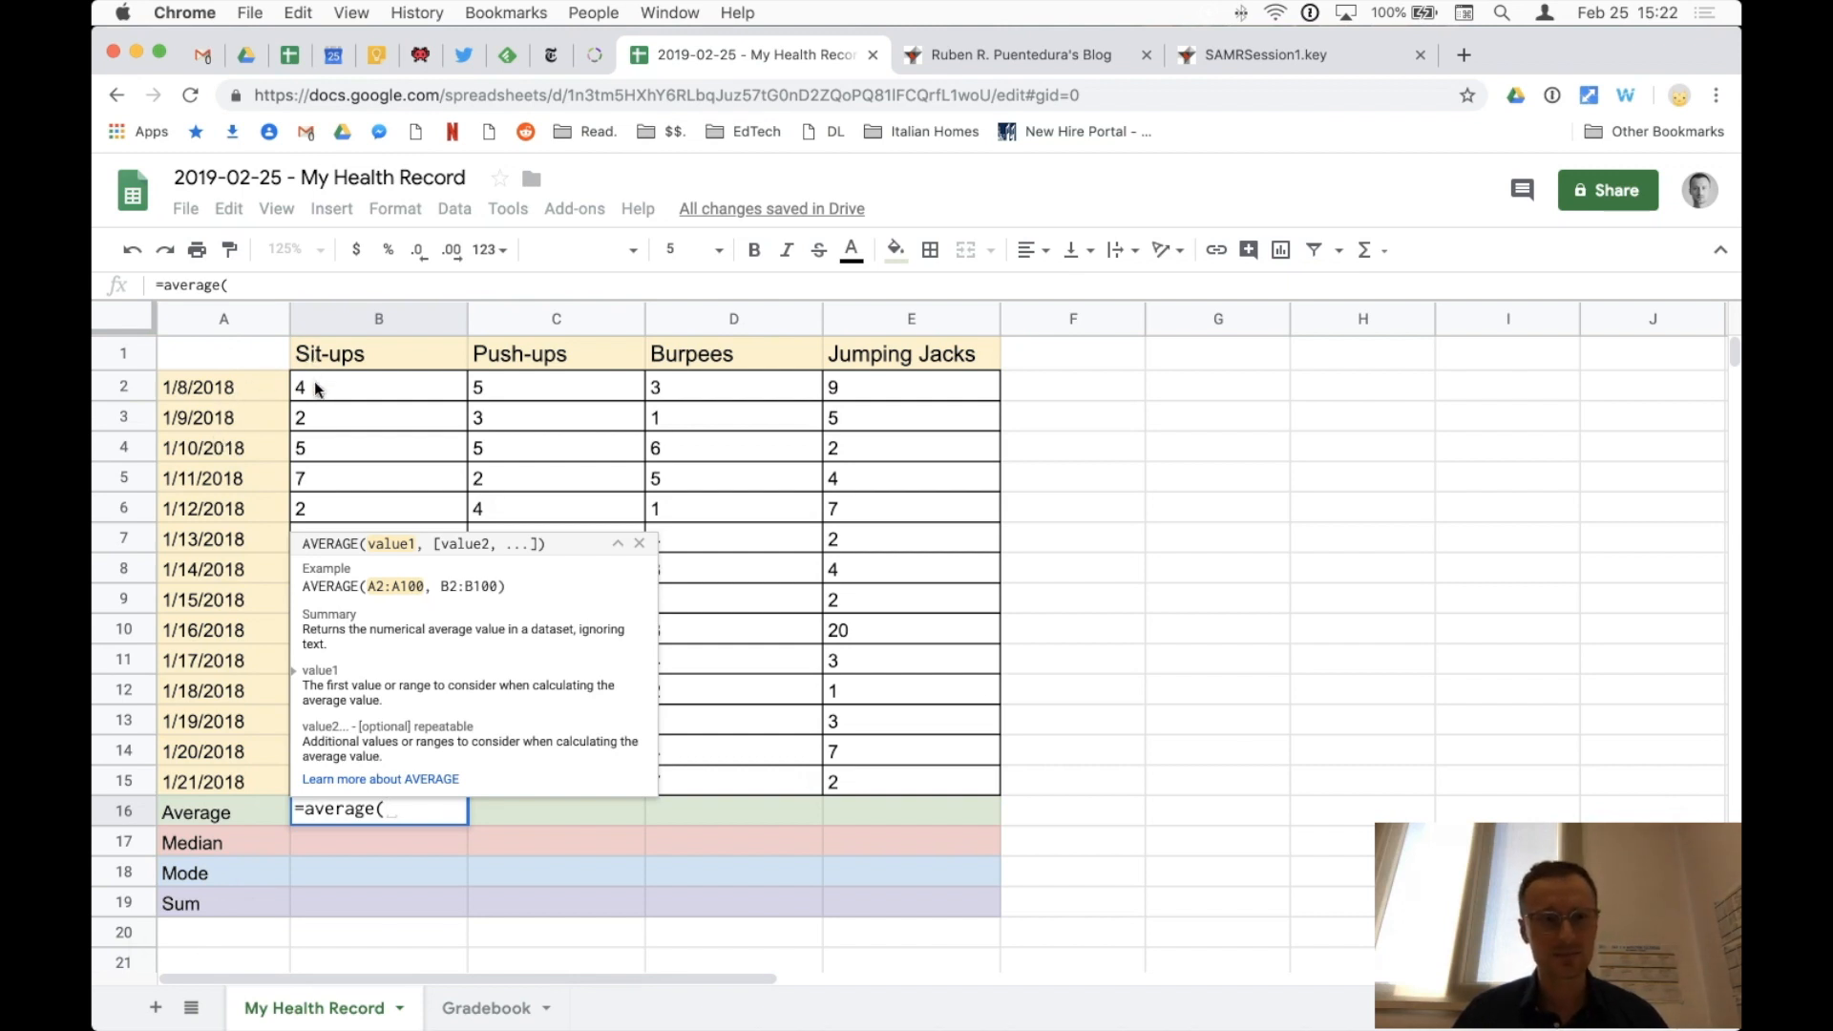
{"action": "left_click_drag", "start_coordinate": [358, 387], "coordinate": [375, 778]}
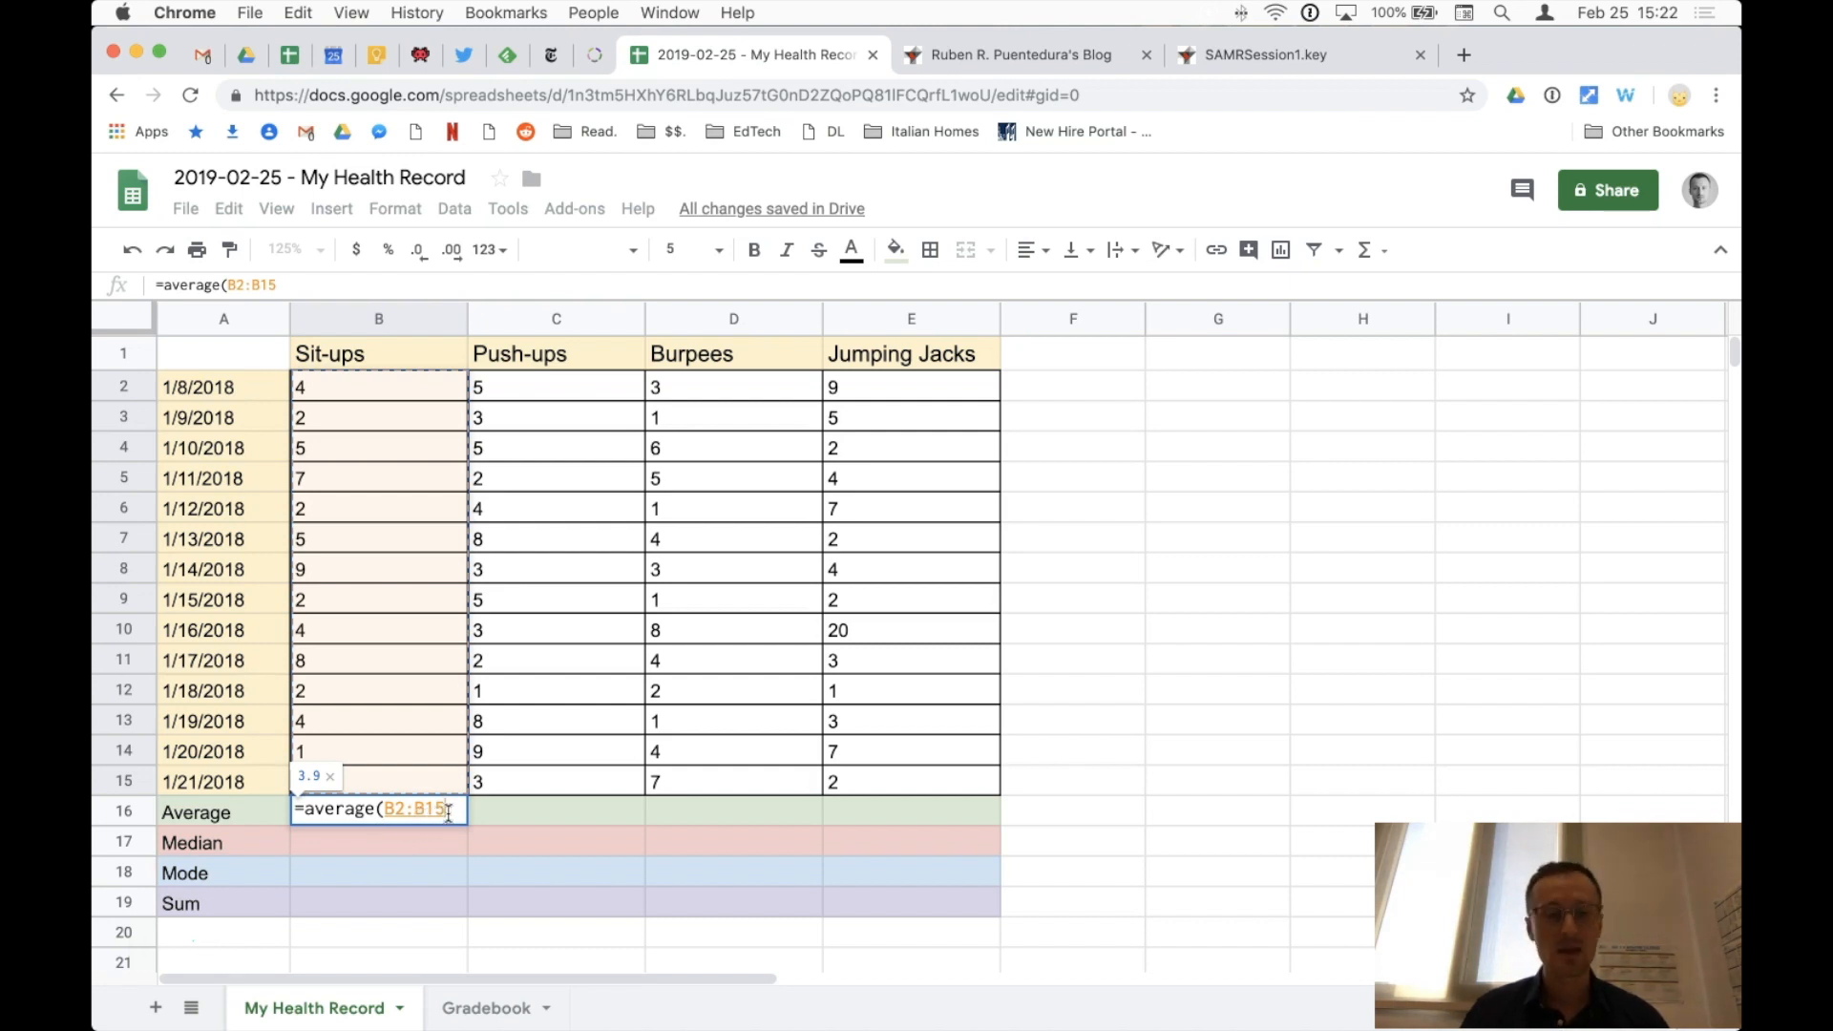
{"action": "type", "text": ")"}
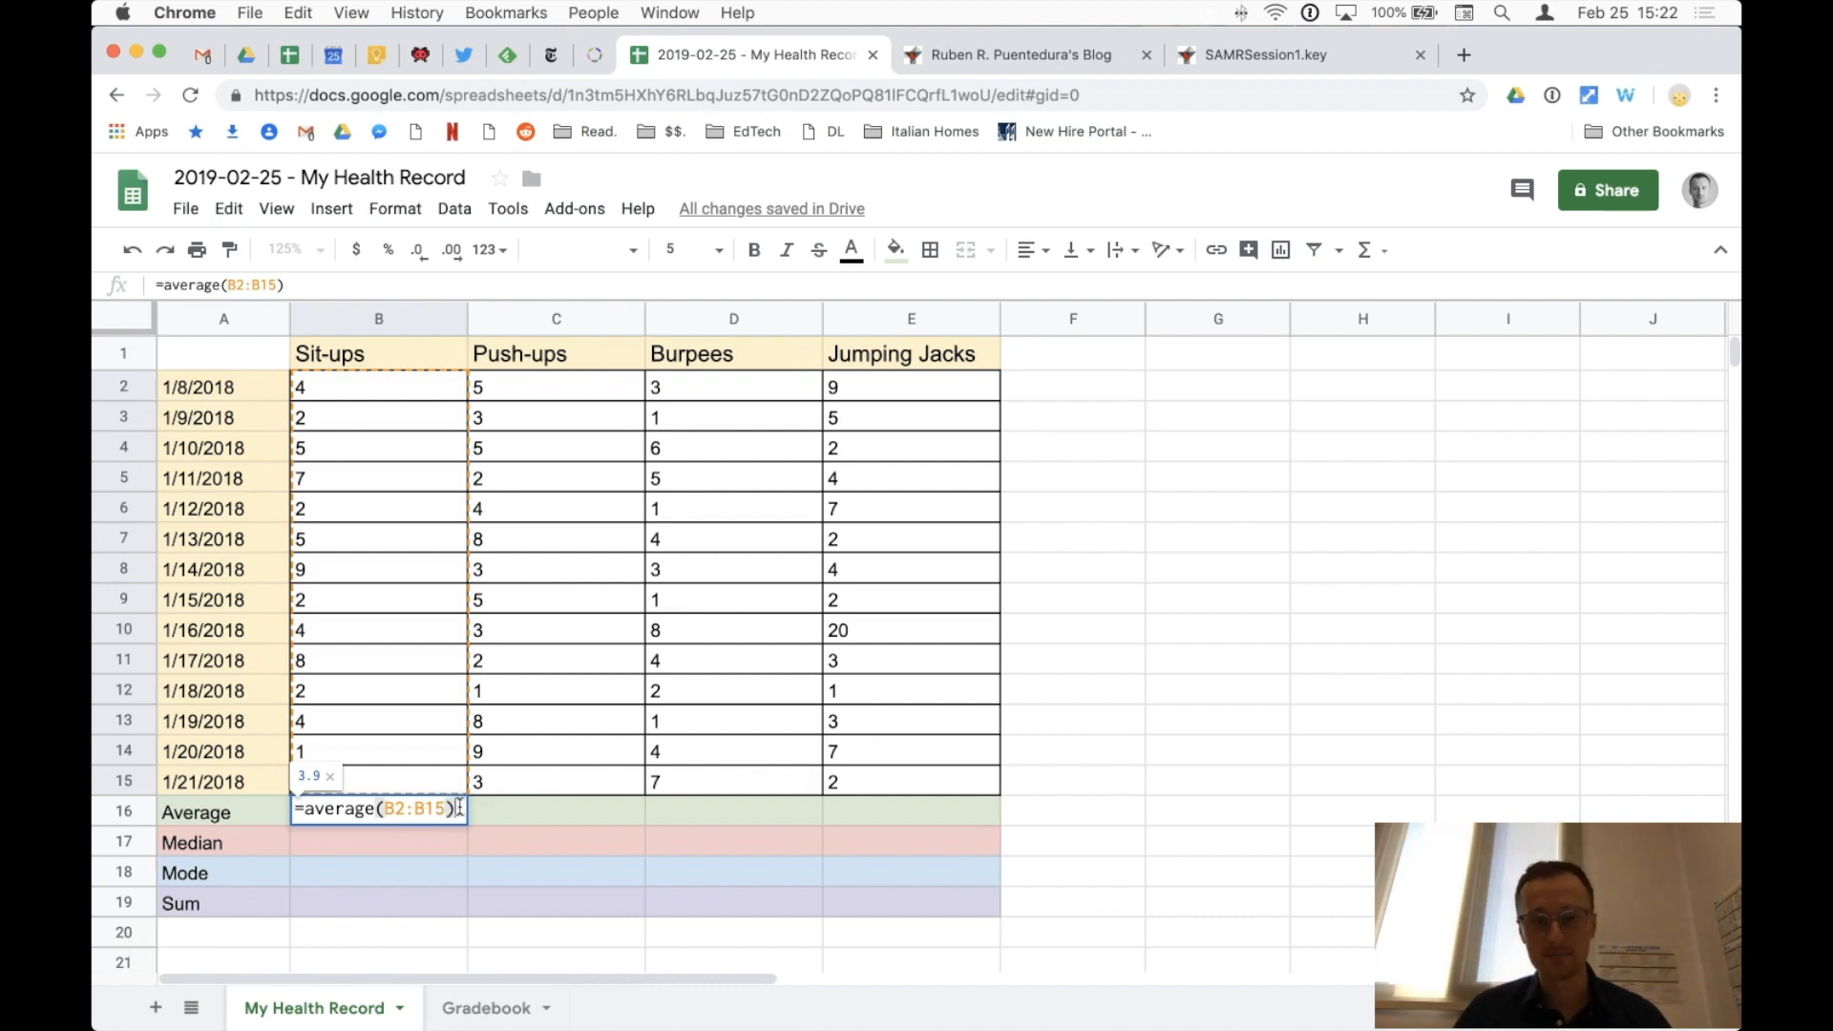
{"action": "key", "text": "Return"}
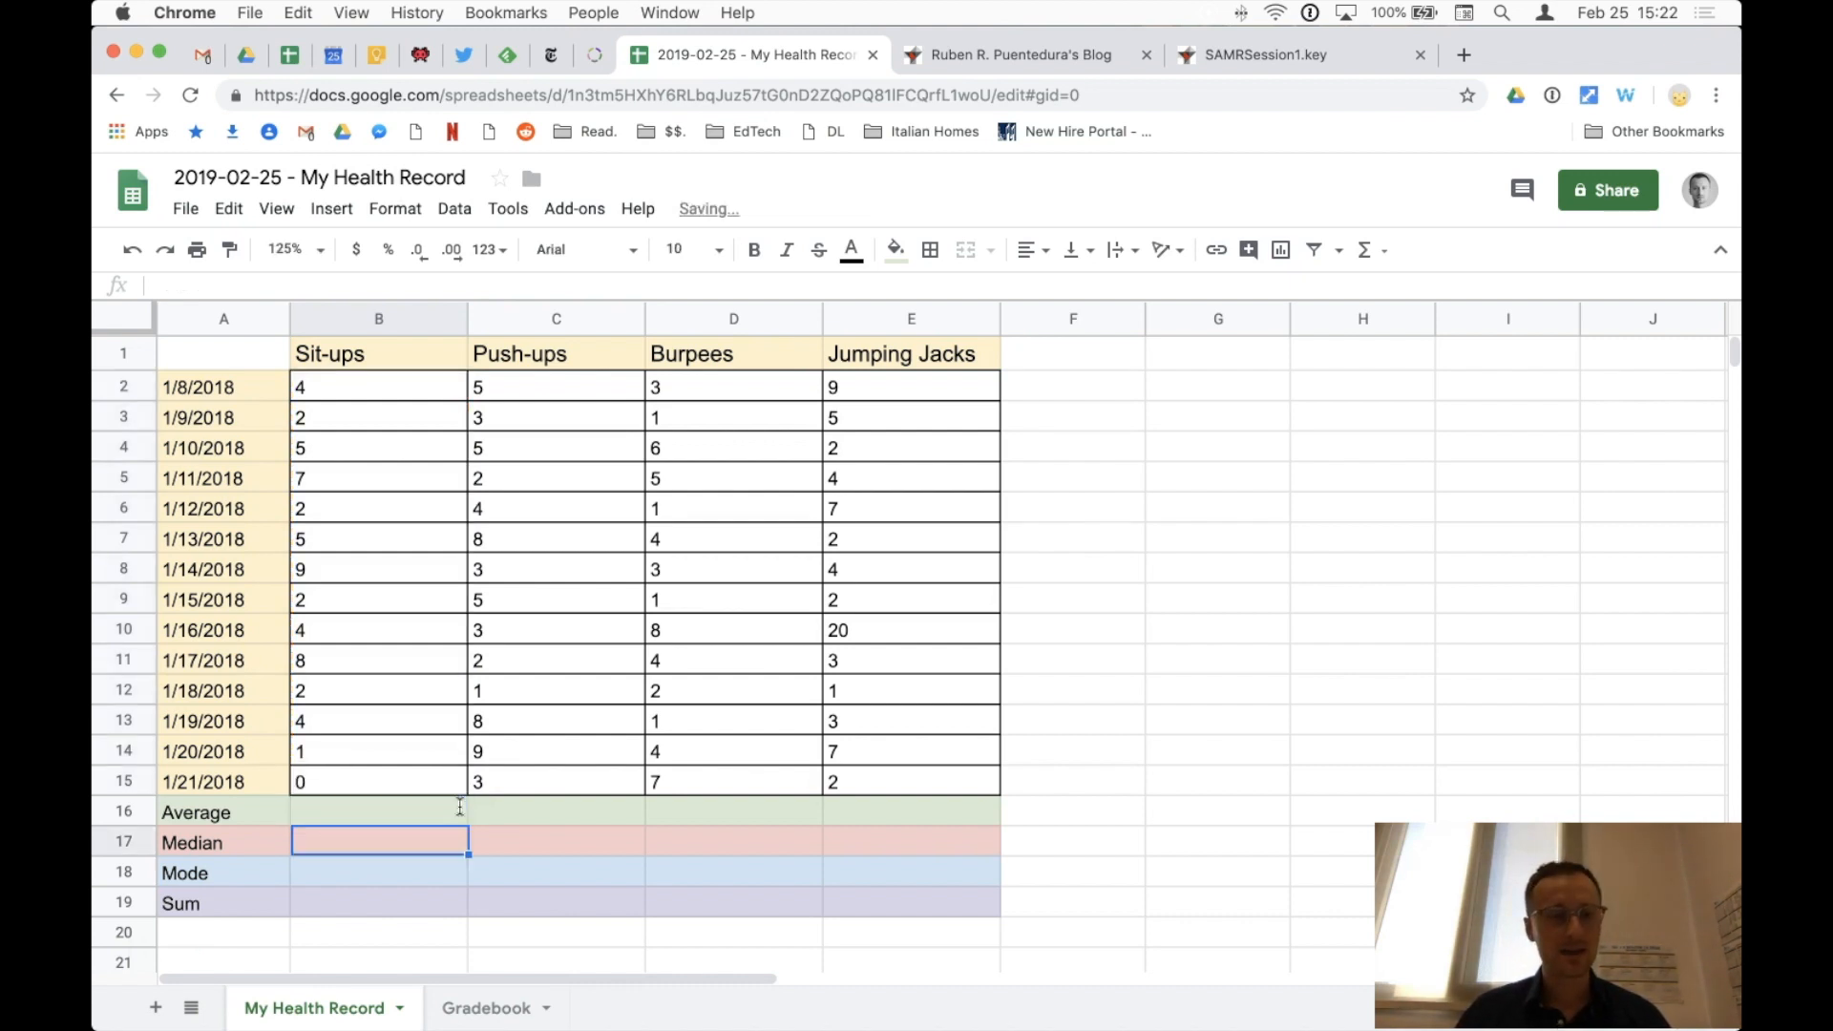
Step: Copy the Sit-ups average formula across the Average row to Push-ups, Burpees and Jumping Jacks
{"action": "left_click", "coordinate": [314, 813]}
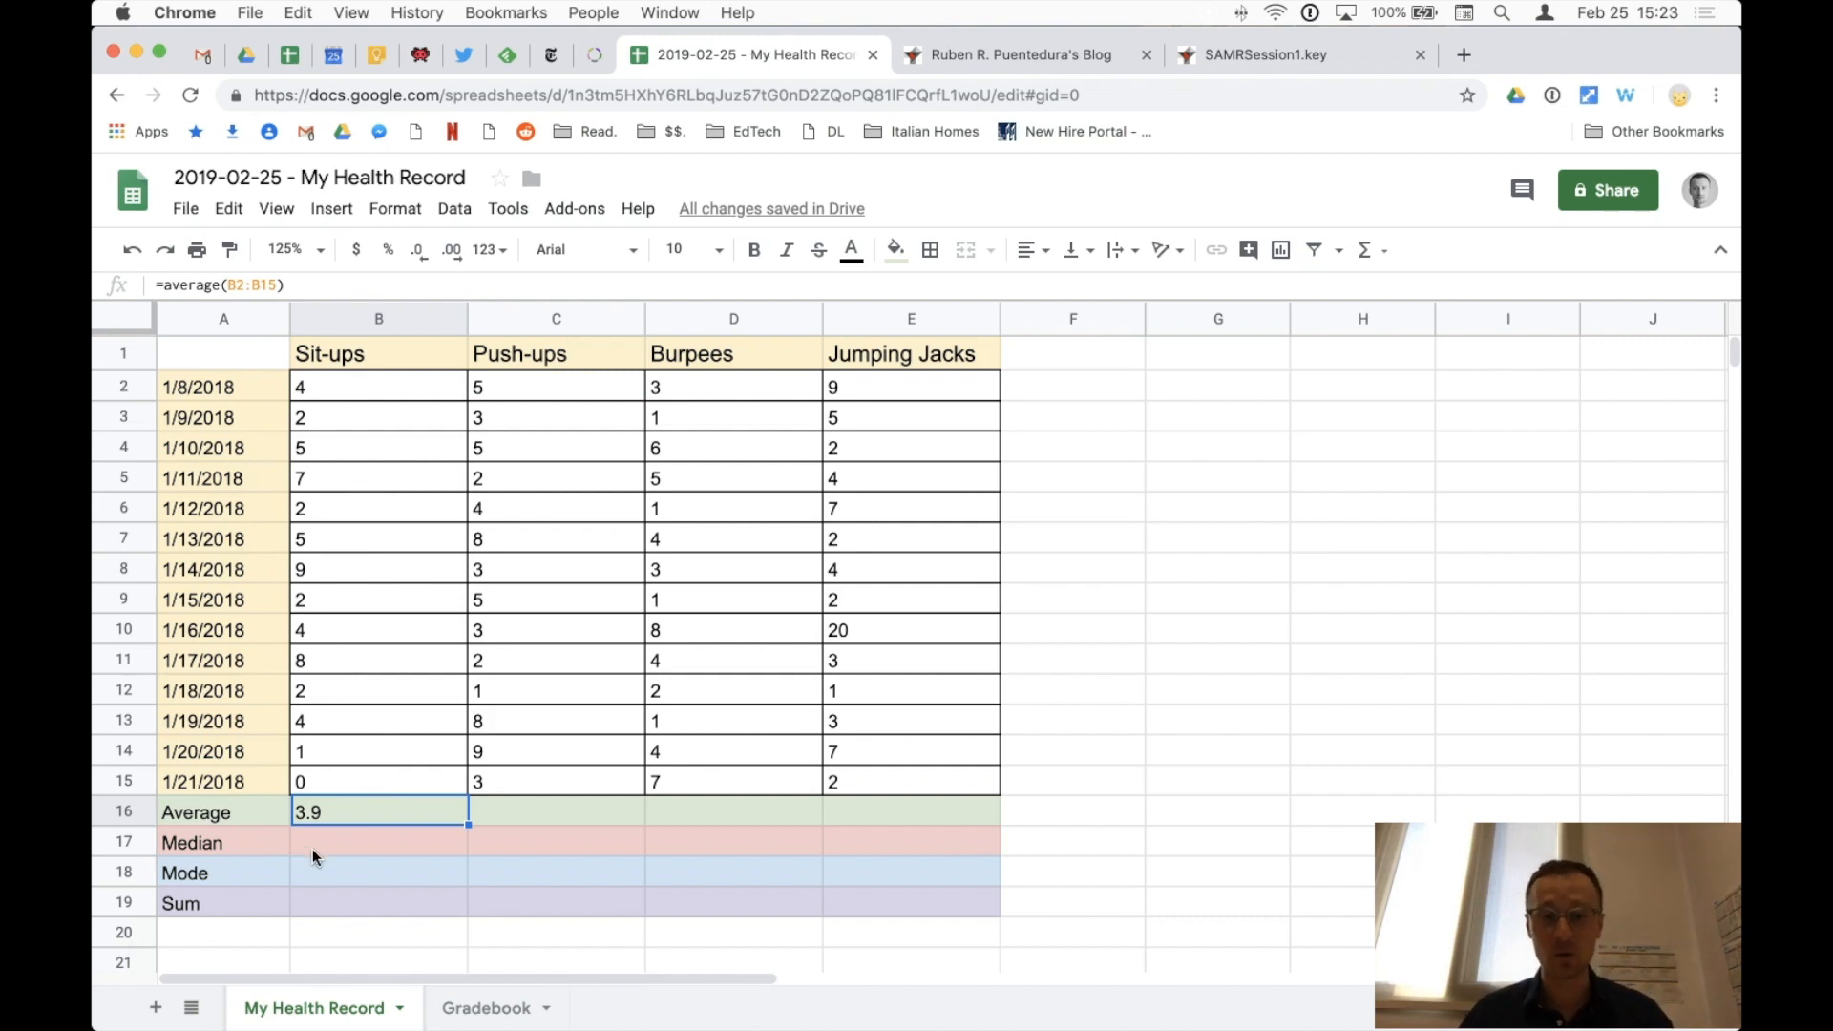
{"action": "left_click", "coordinate": [520, 812]}
{"action": "left_click", "coordinate": [659, 811]}
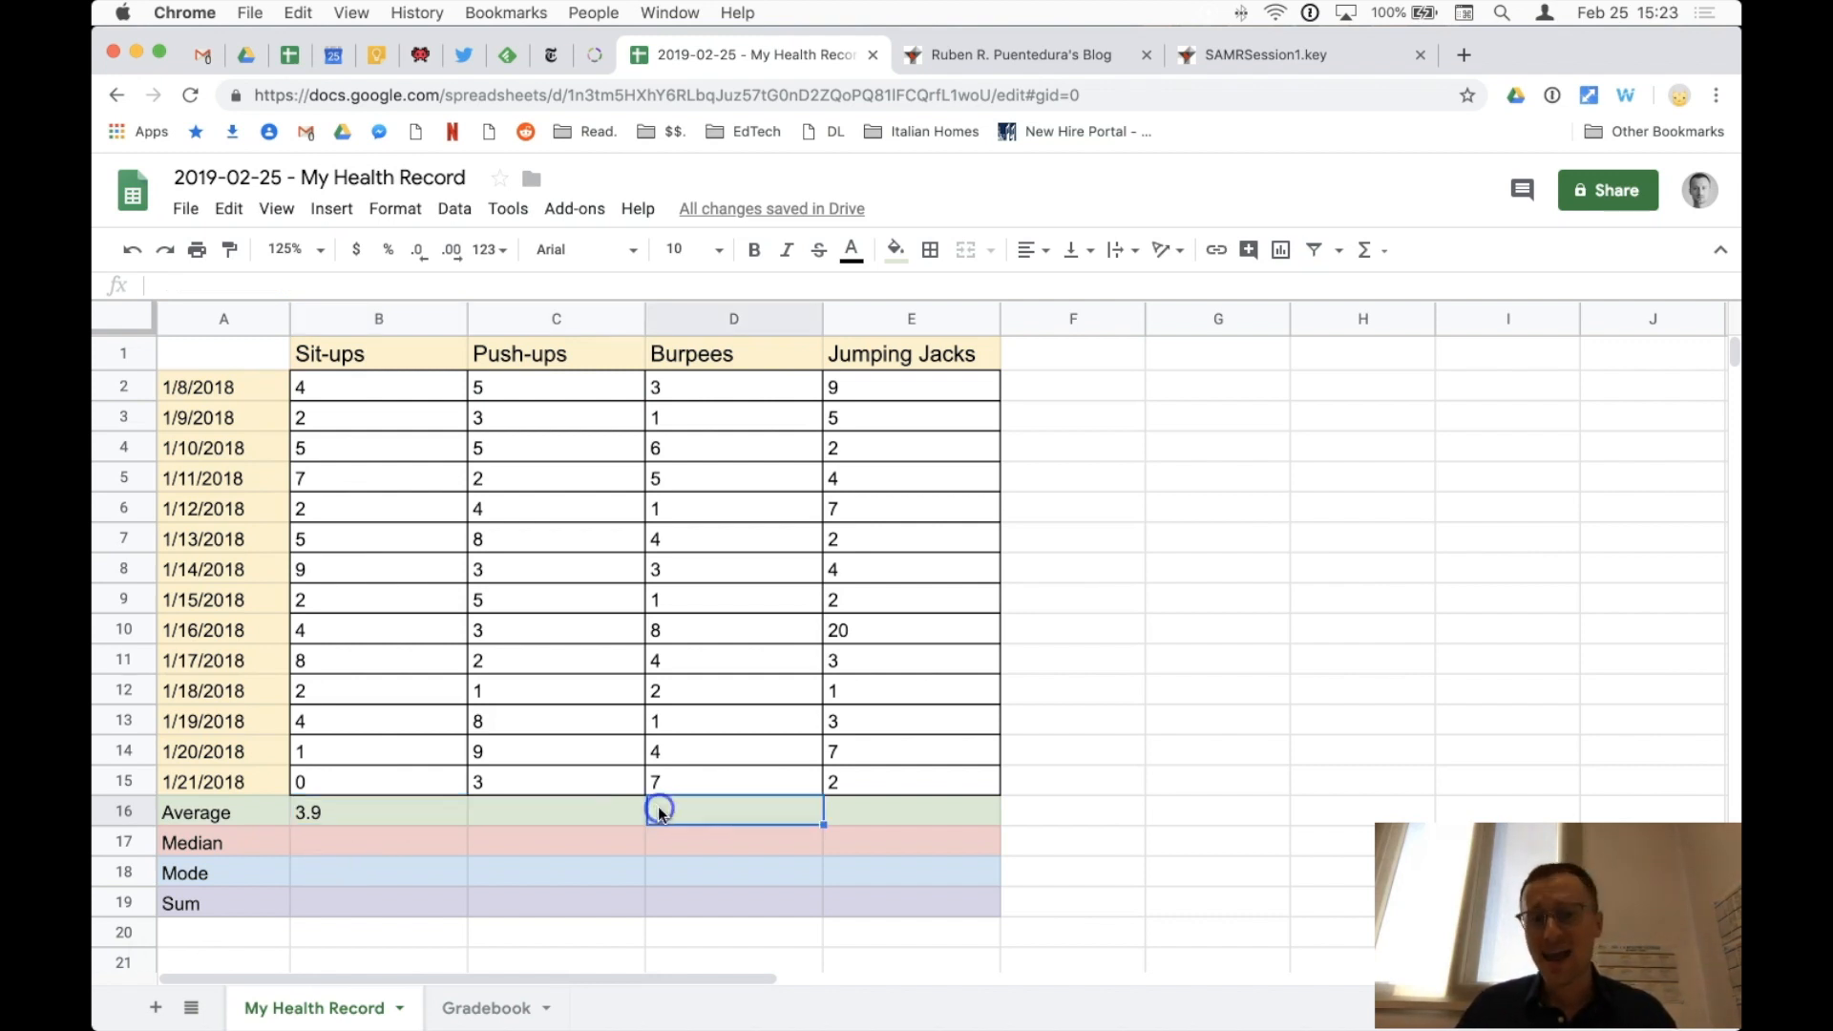
{"action": "left_click", "coordinate": [863, 808]}
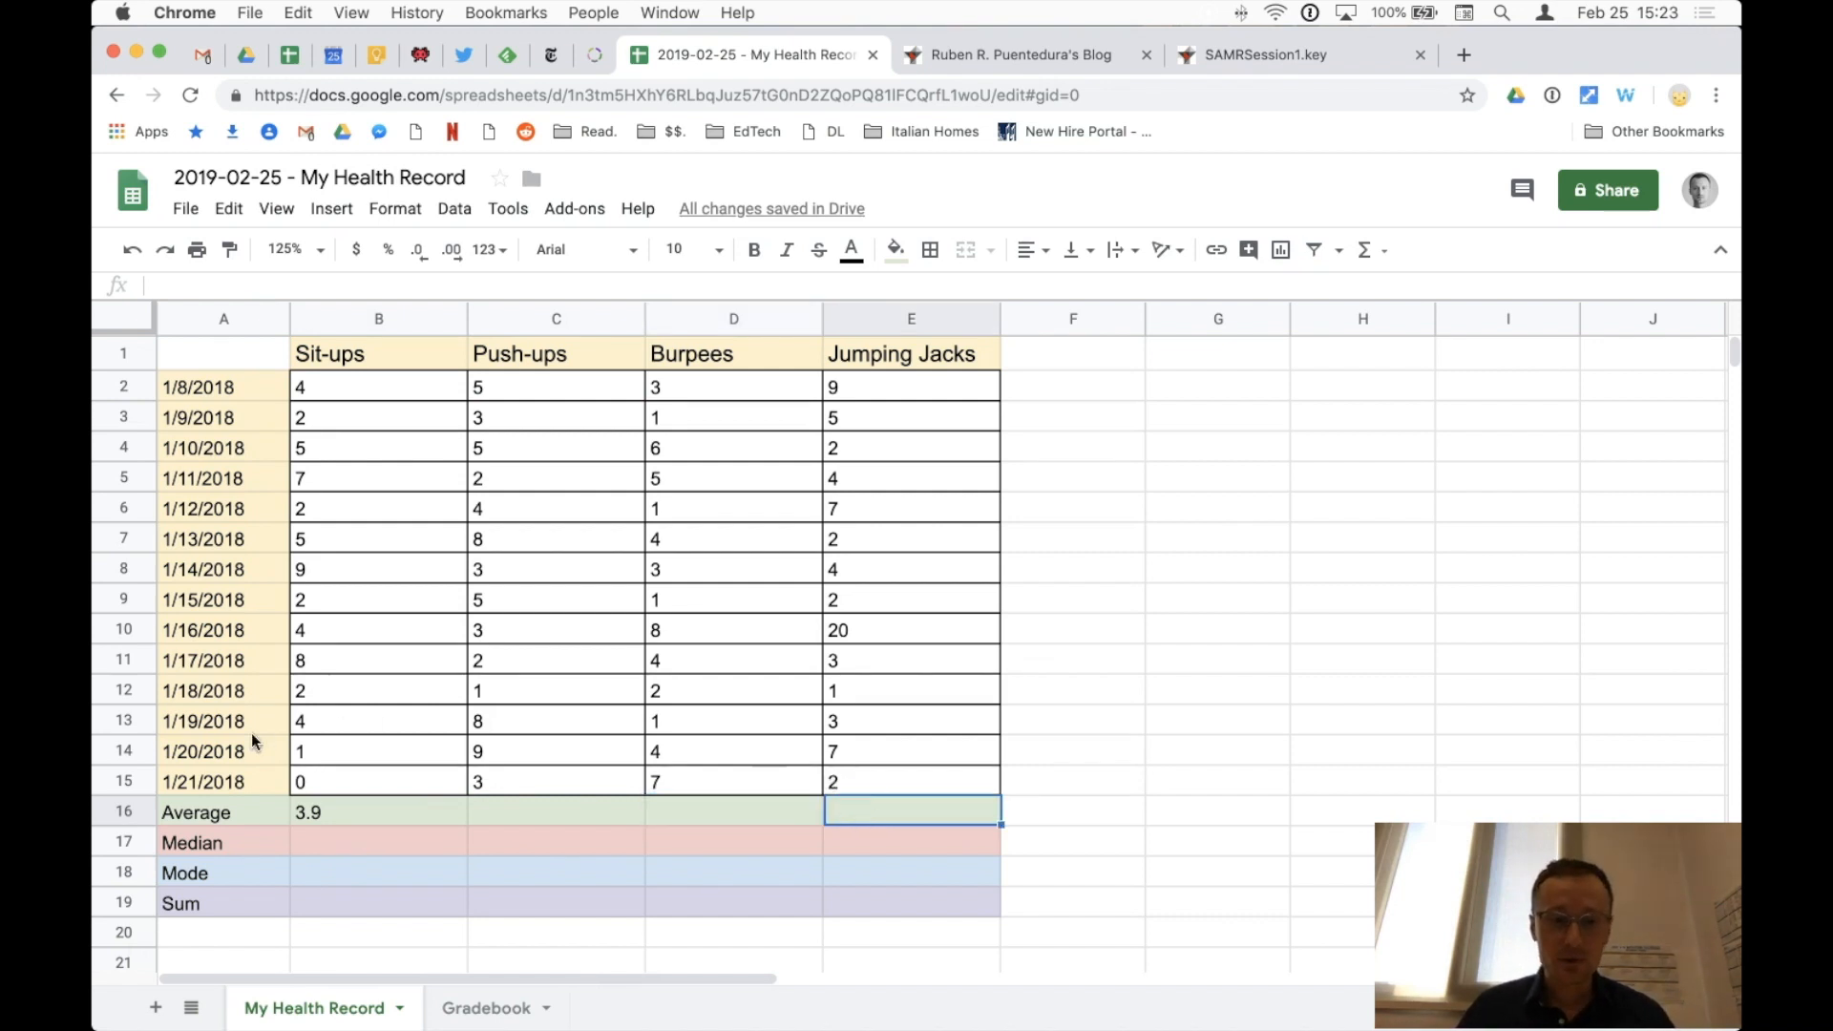
{"action": "left_click", "coordinate": [332, 807]}
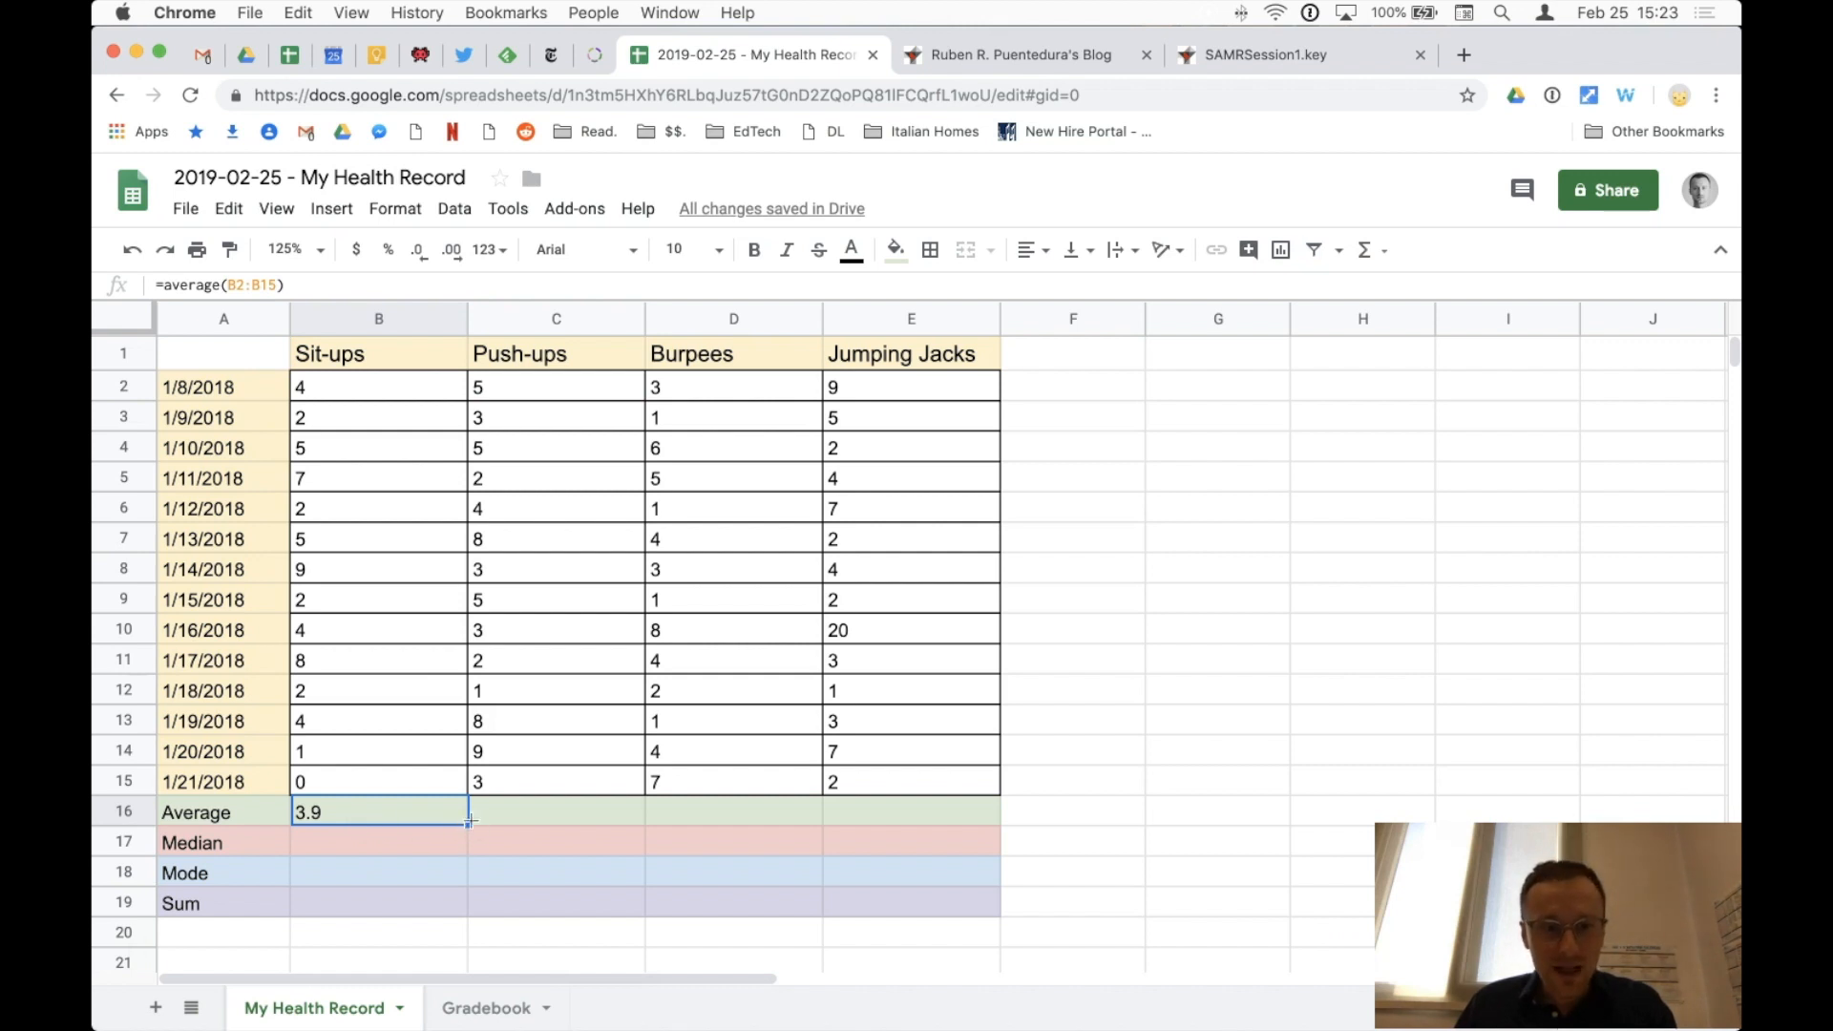
{"action": "left_click_drag", "start_coordinate": [469, 825], "coordinate": [859, 814]}
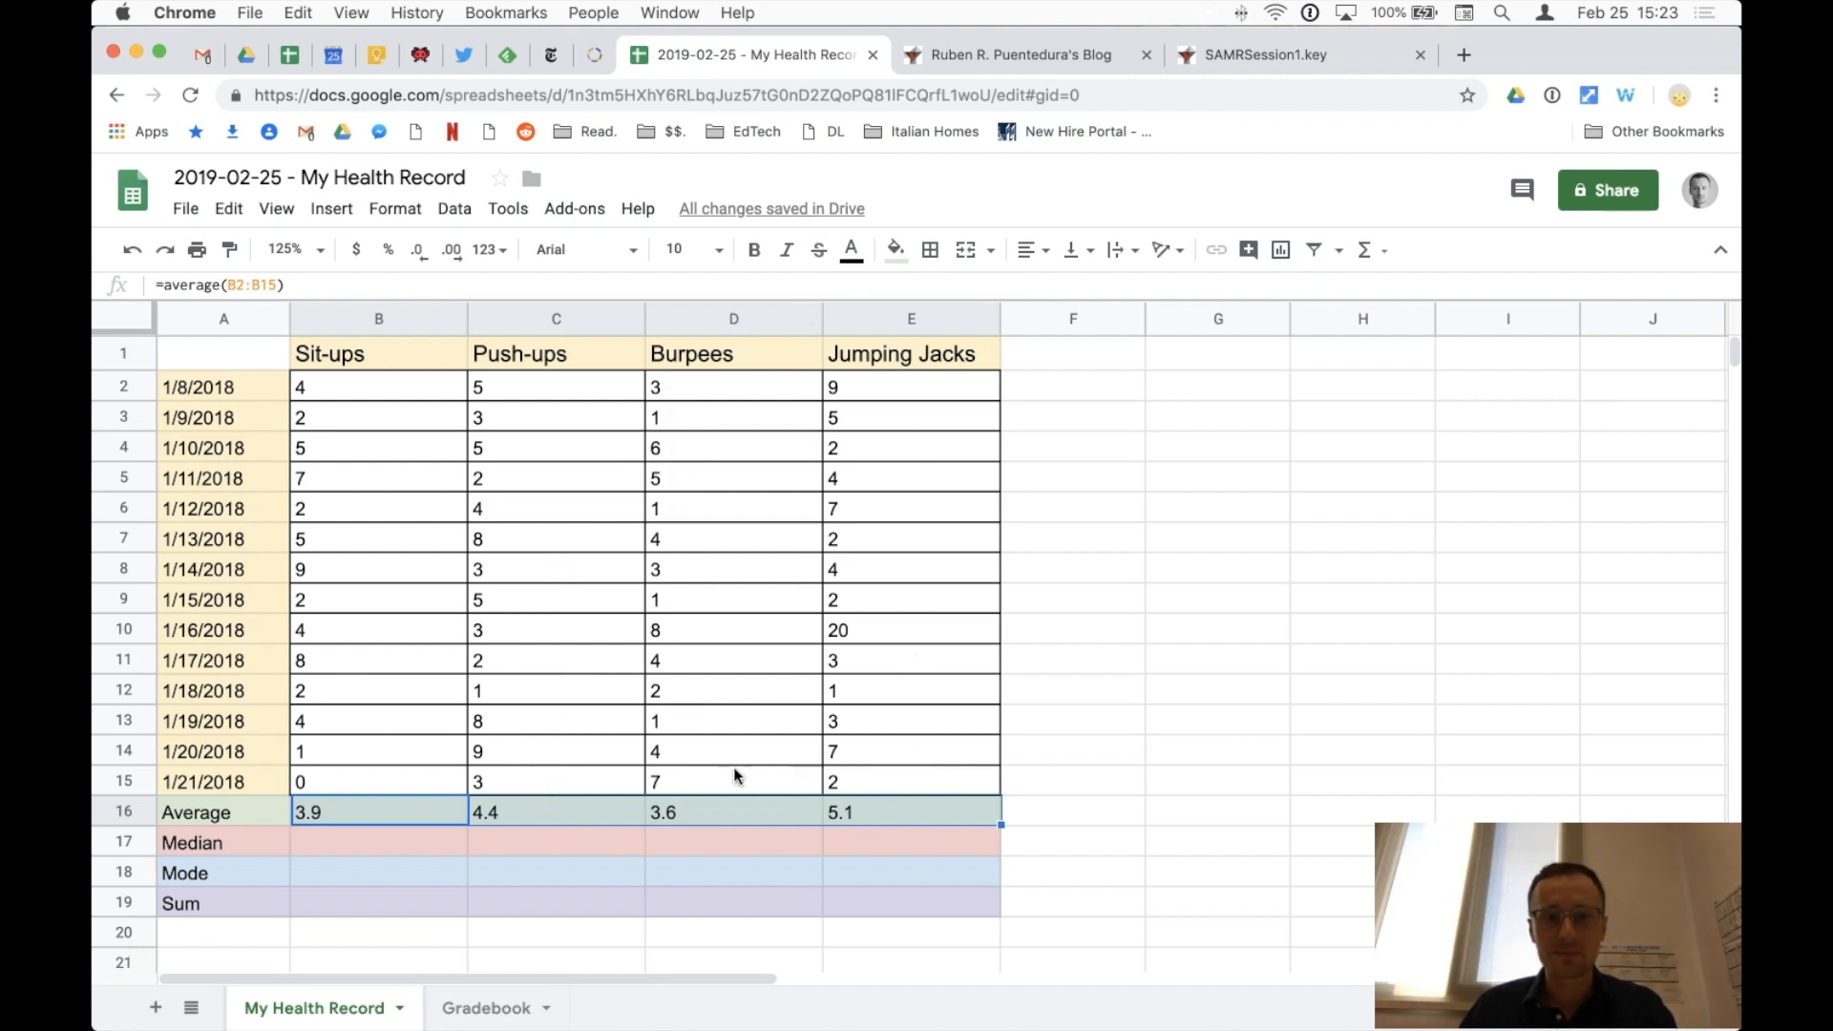
Step: Inspect the cell ranges used by the average formulas for Push-ups, Burpees and Jumping Jacks
{"action": "left_click", "coordinate": [592, 839]}
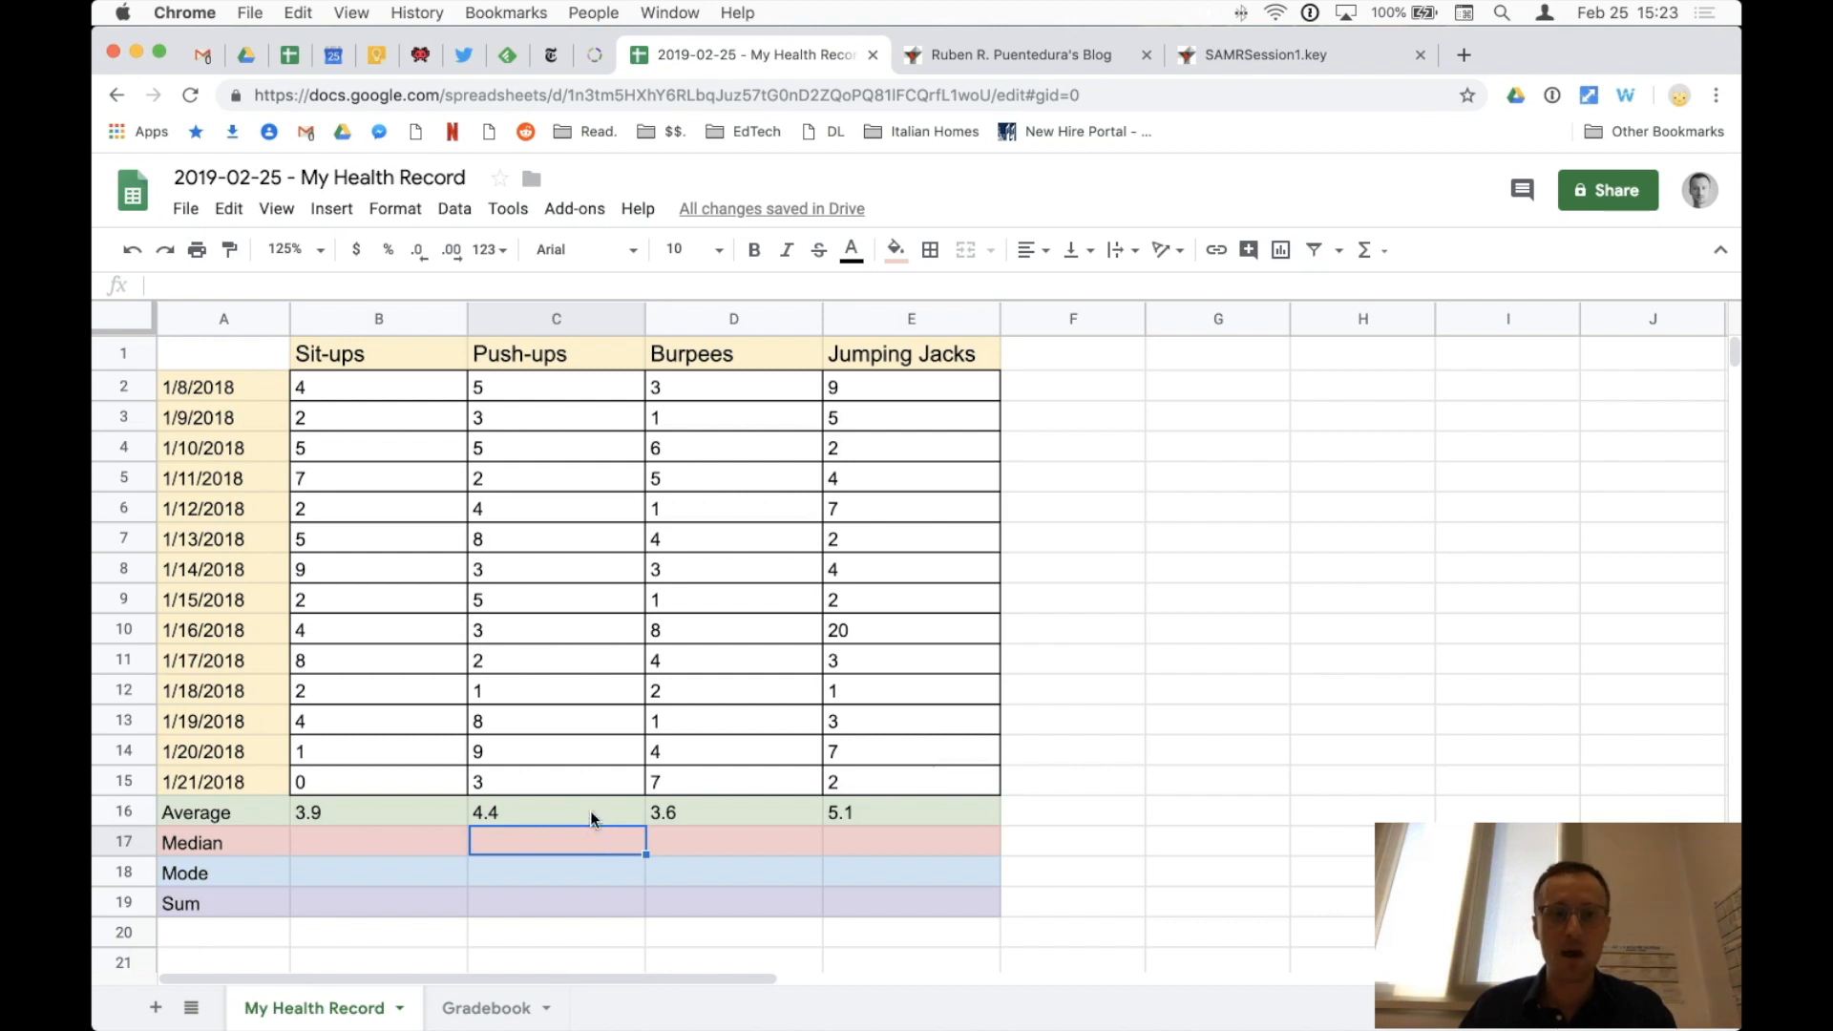
{"action": "left_click", "coordinate": [590, 811]}
{"action": "double_click", "coordinate": [590, 811]}
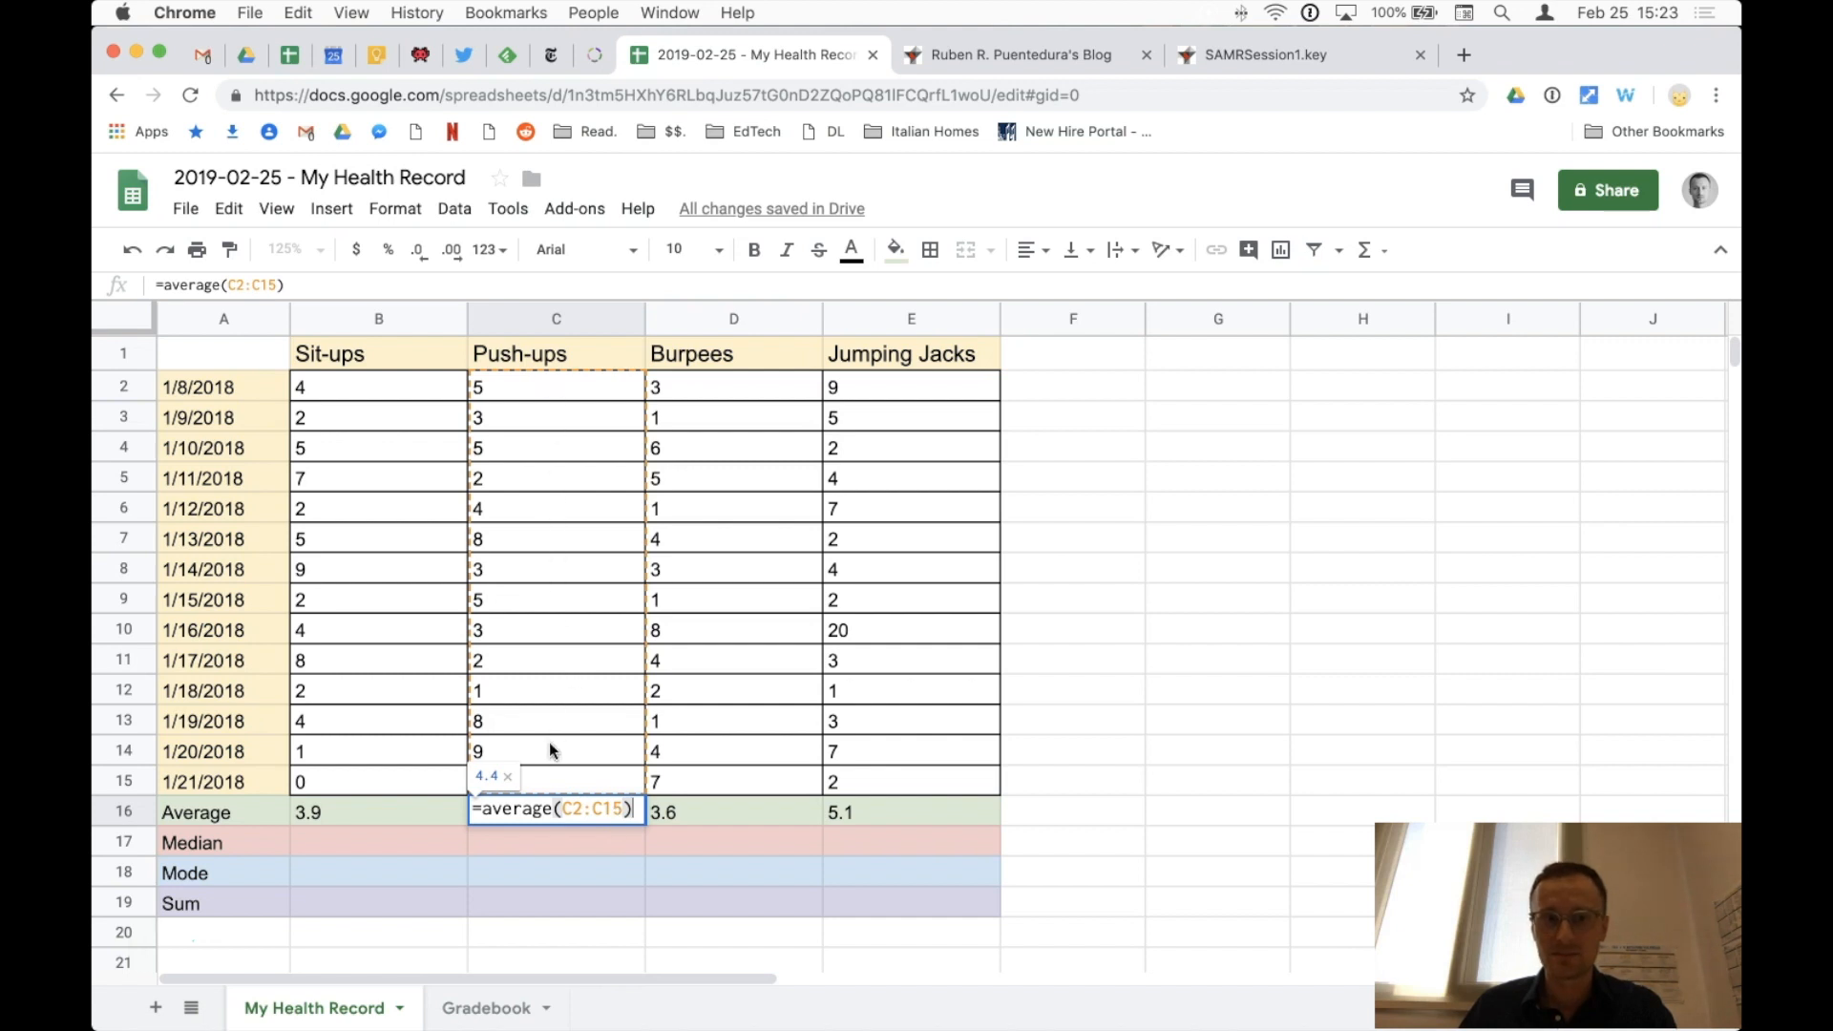
{"action": "left_click", "coordinate": [669, 819]}
{"action": "double_click", "coordinate": [674, 817]}
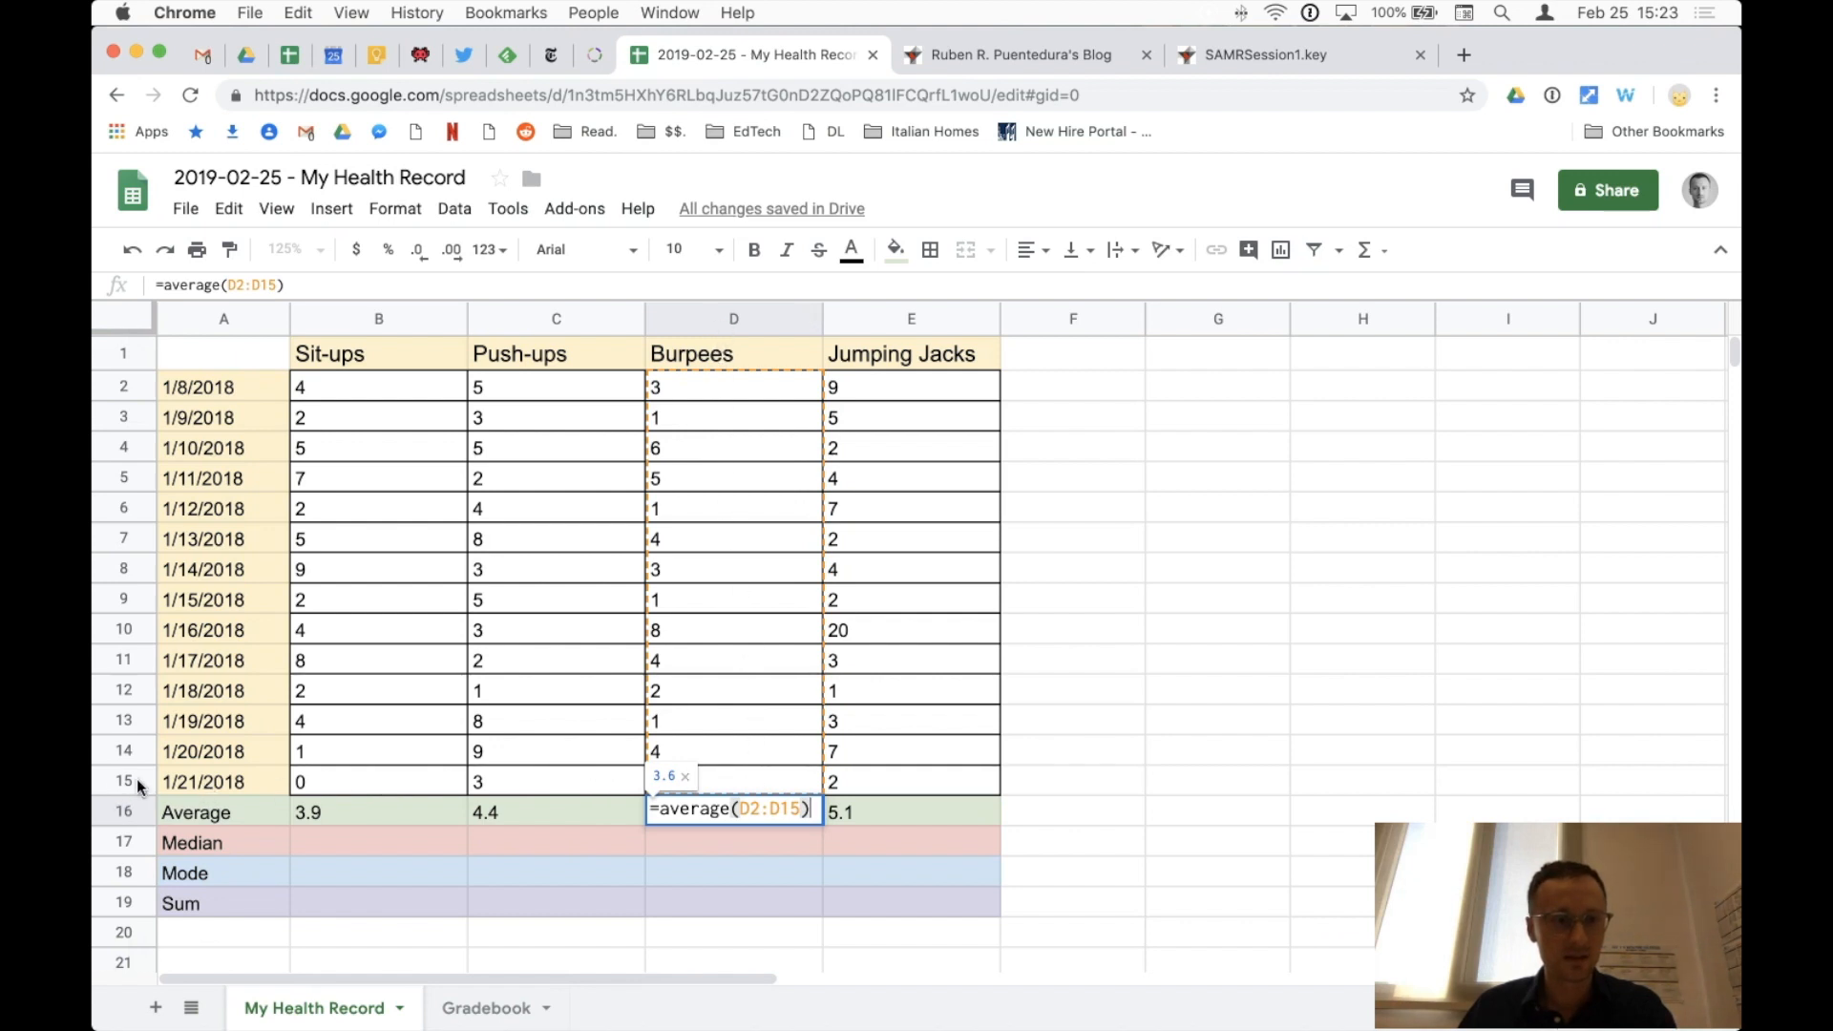
{"action": "double_click", "coordinate": [903, 810]}
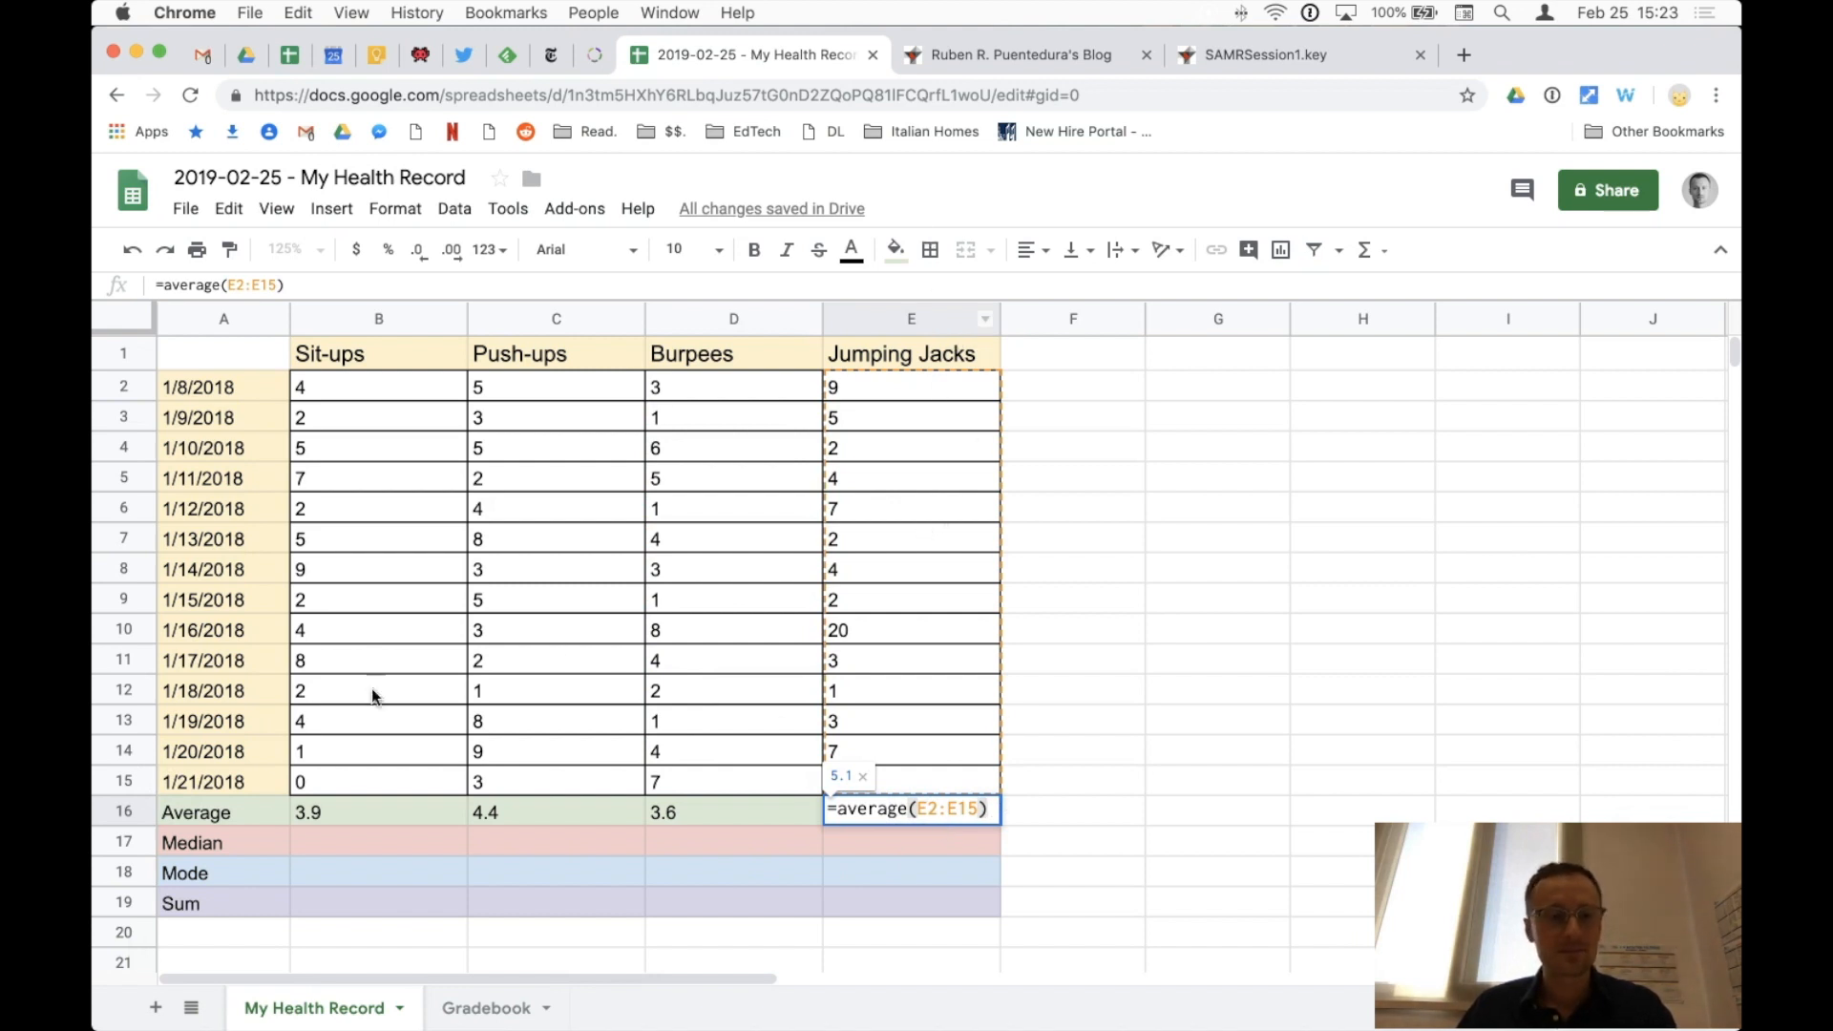
Step: Calculate the Sit-ups median in cell B17 with the formula =median(B2:B15)
{"action": "left_click", "coordinate": [355, 838]}
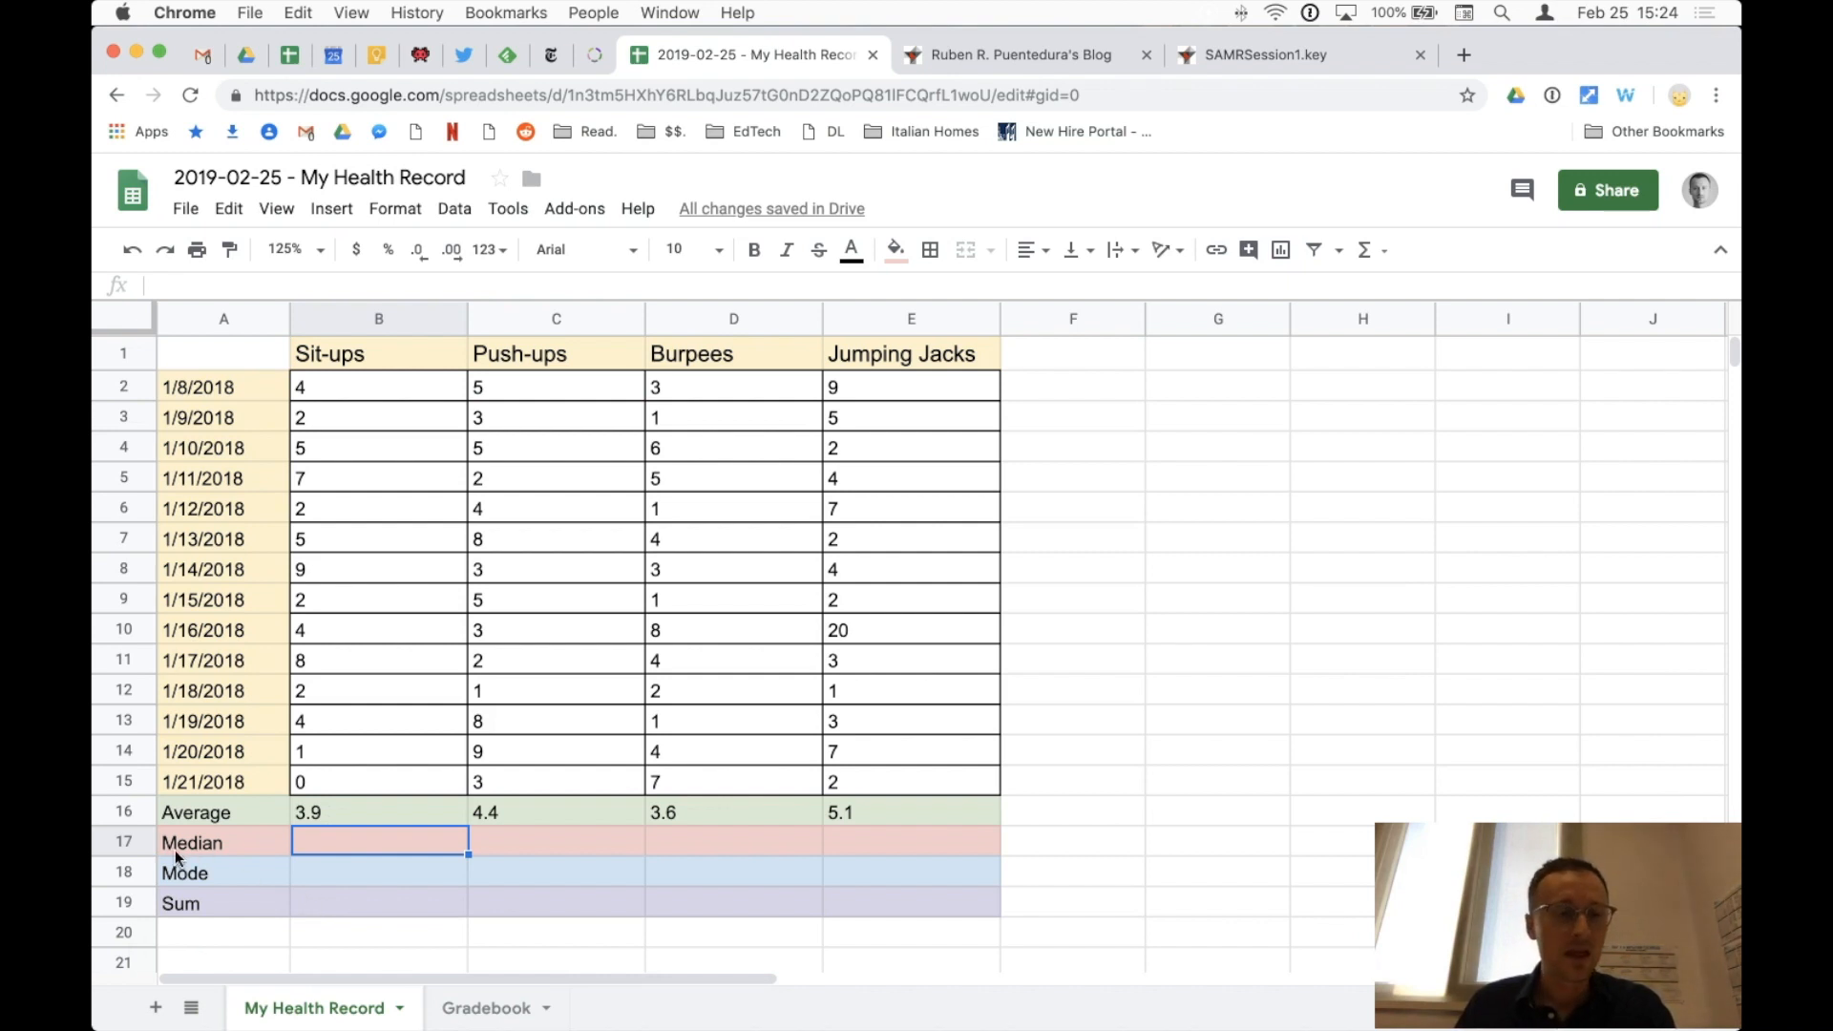
{"action": "type", "text": "=median("}
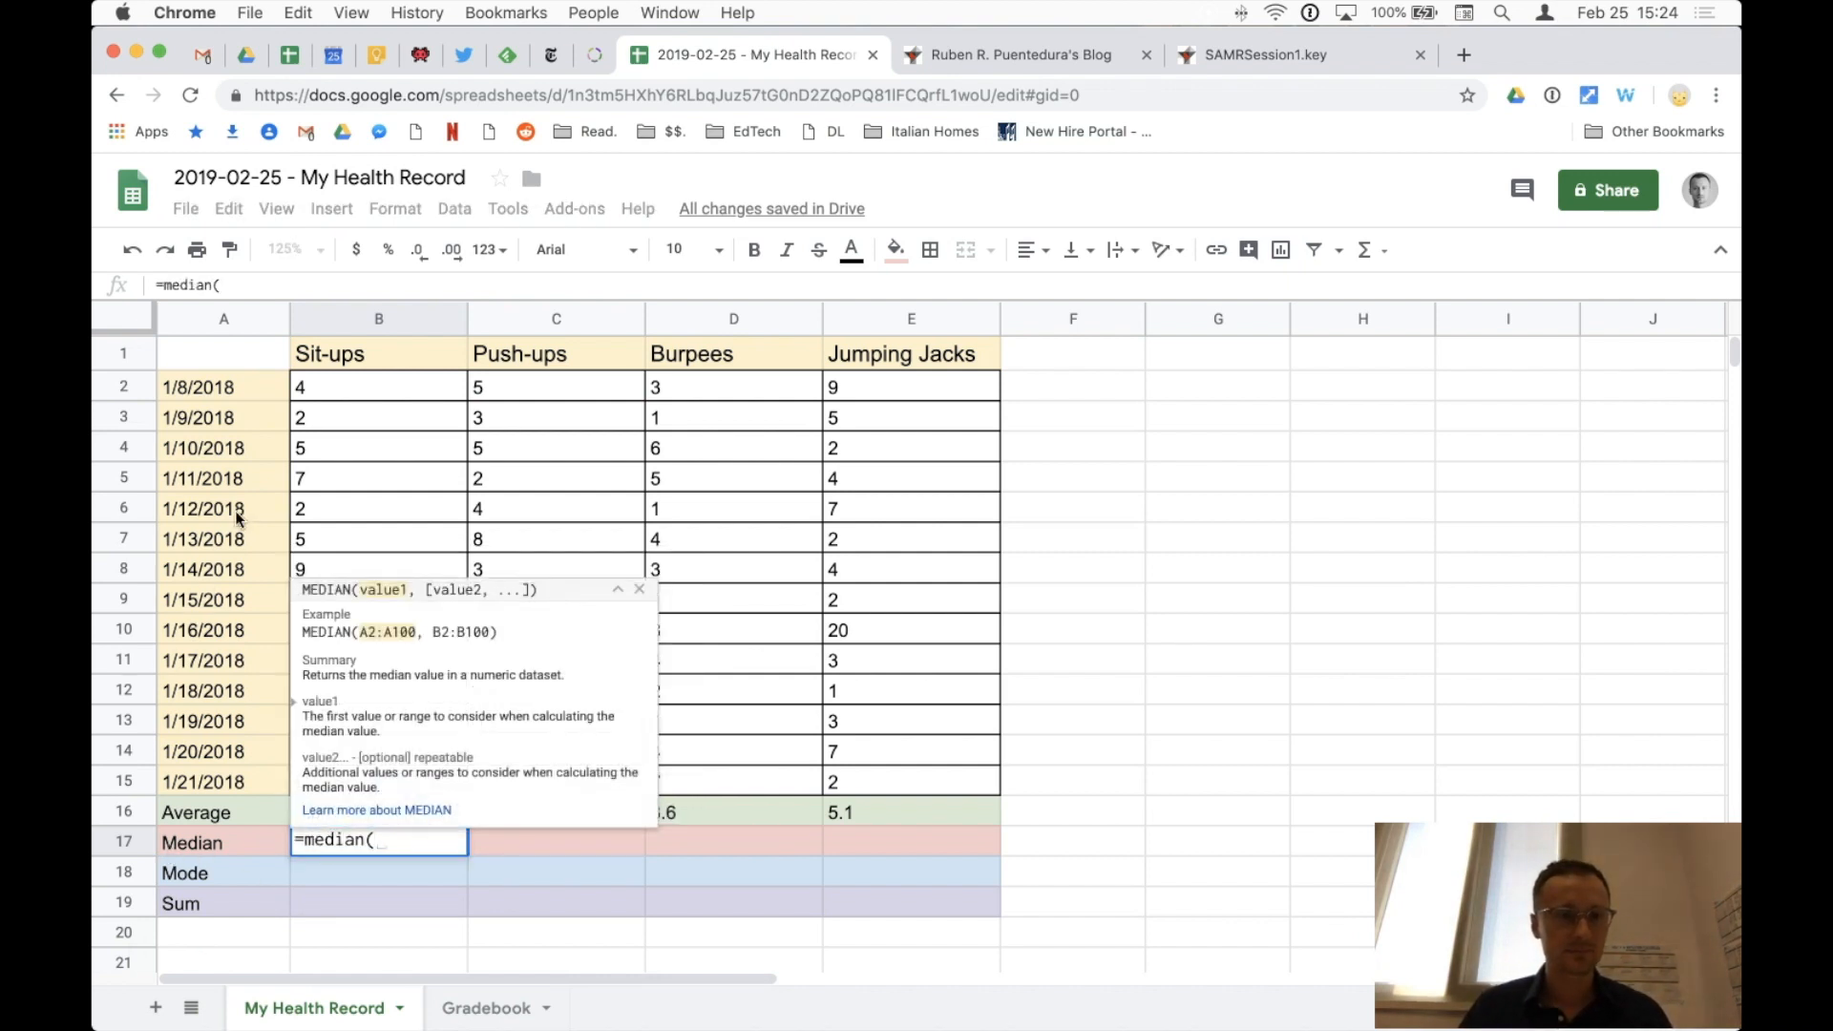
{"action": "left_click_drag", "start_coordinate": [320, 392], "coordinate": [344, 785]}
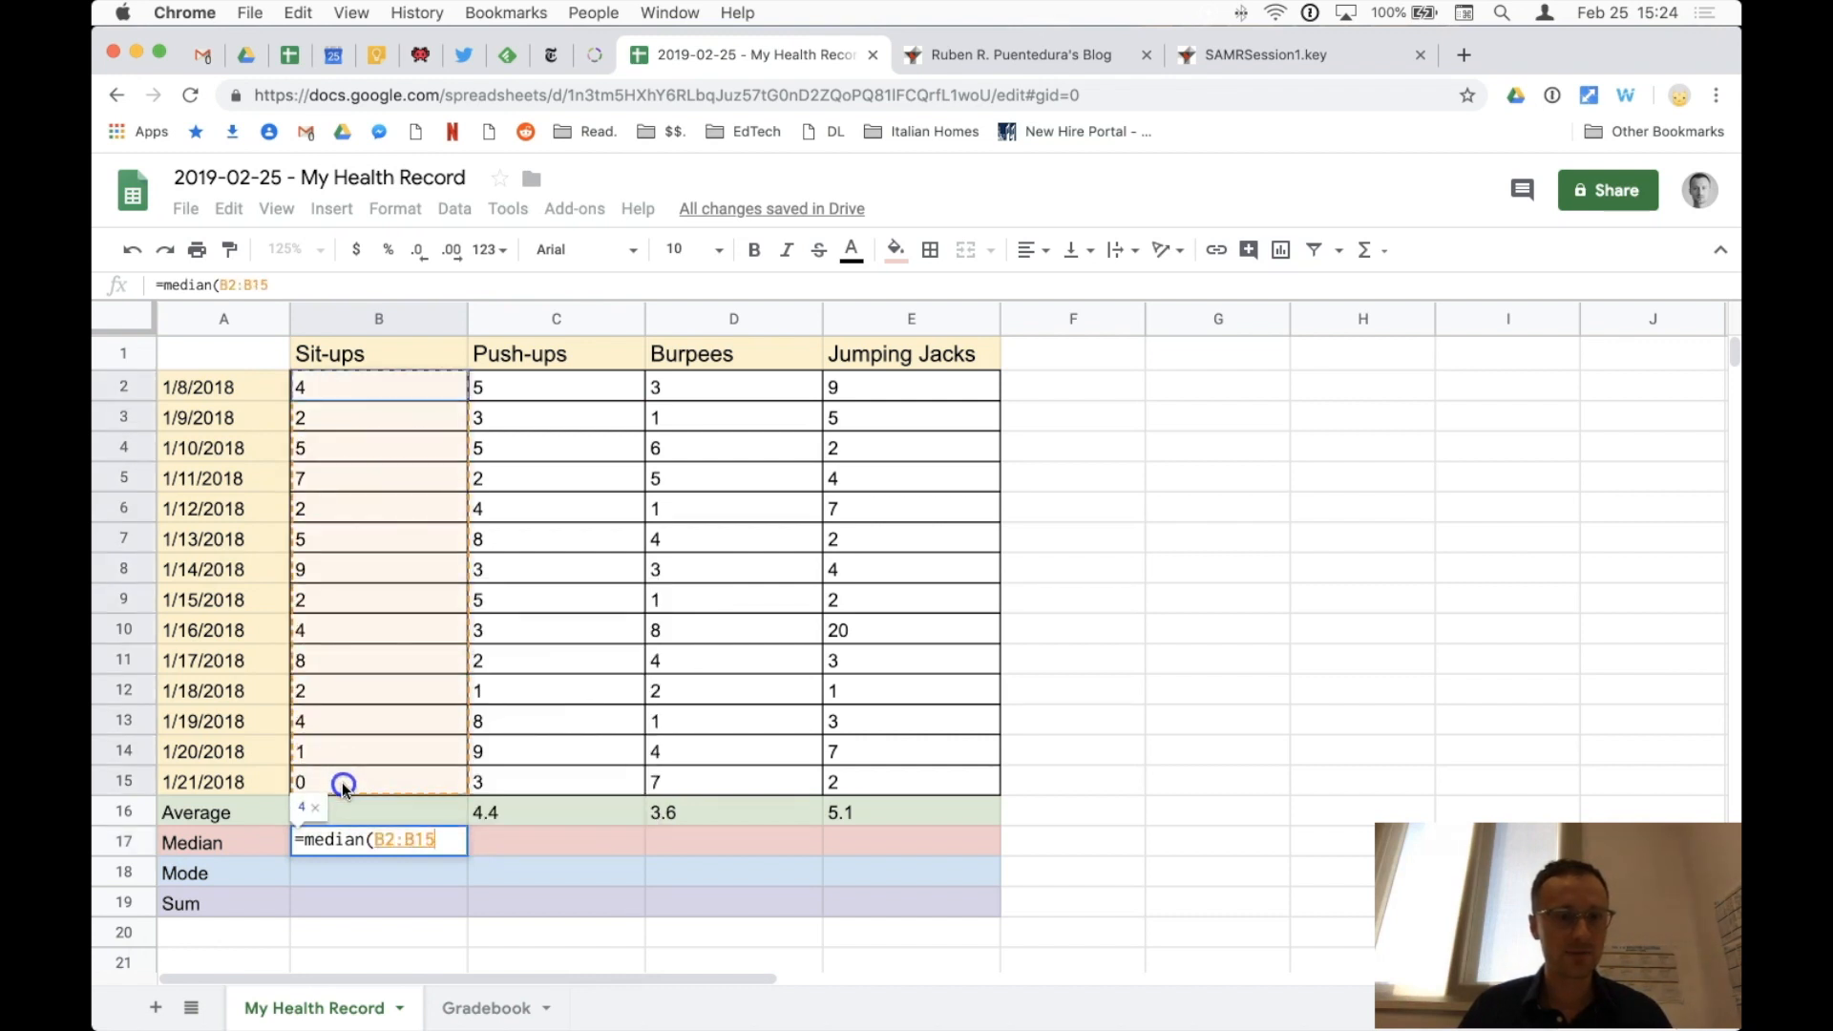
{"action": "type", "text": ")"}
{"action": "key", "text": "Return"}
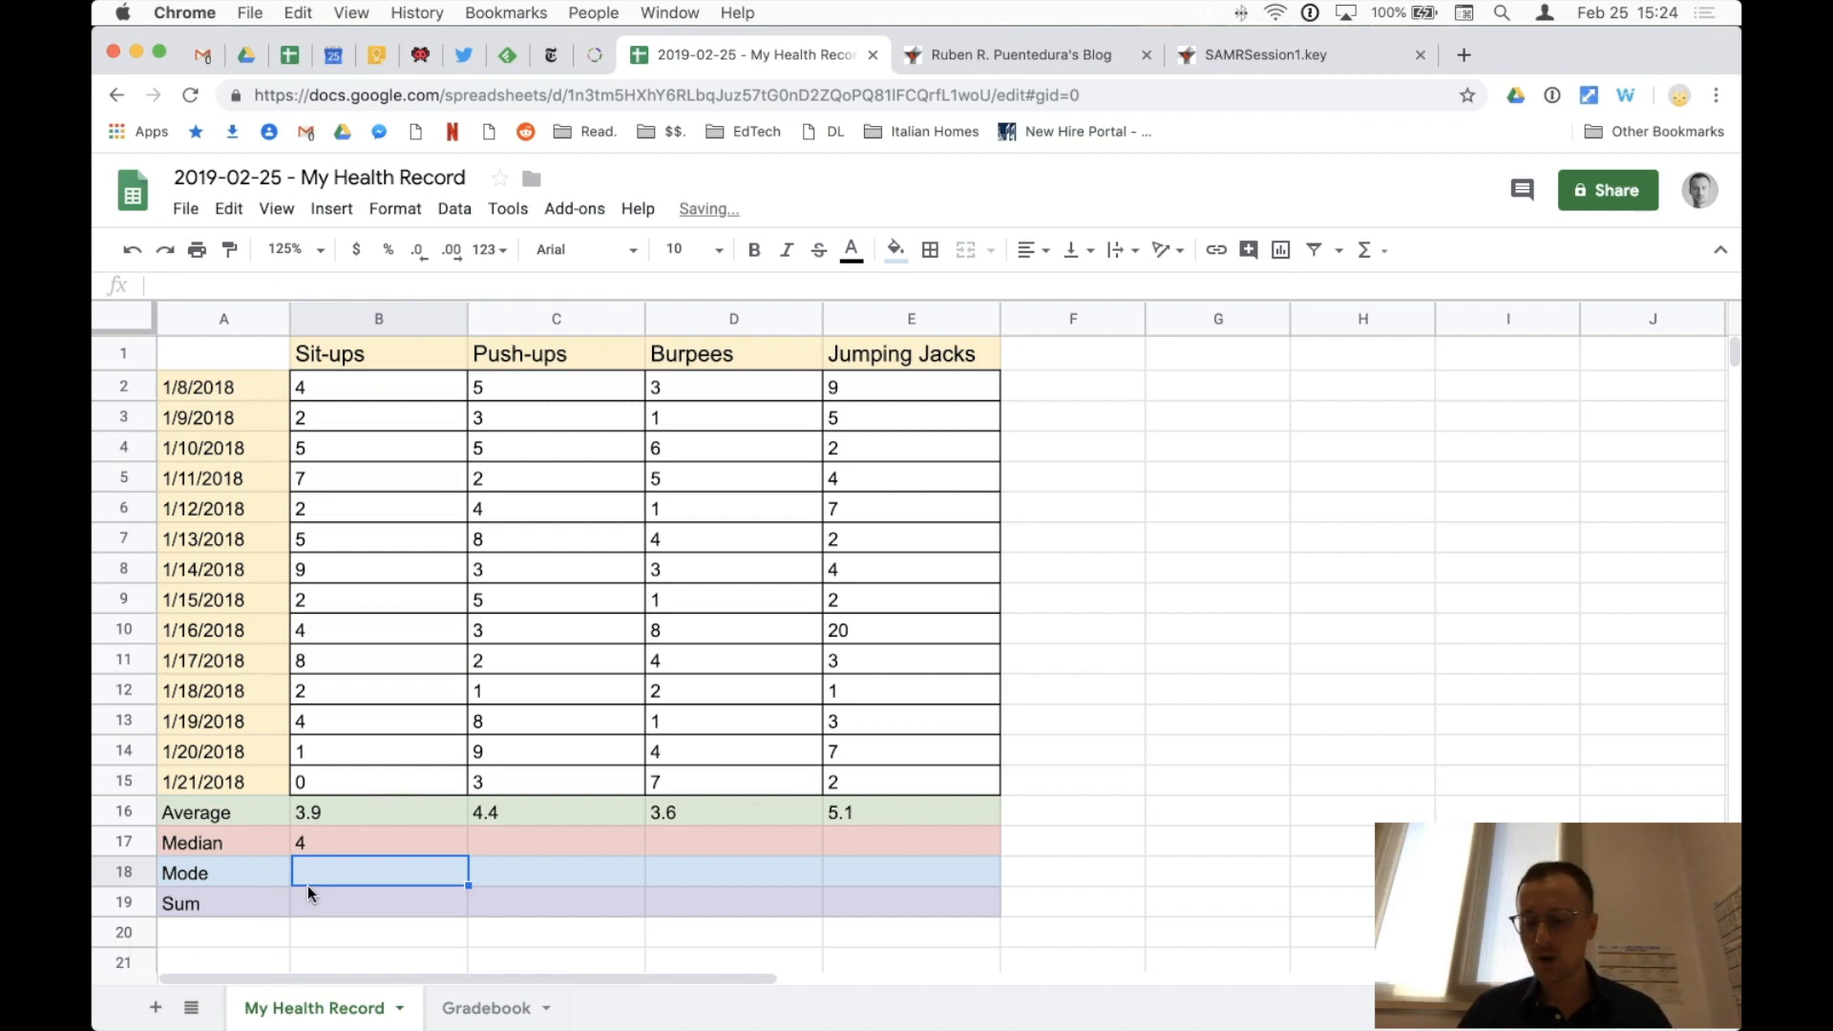
Step: Calculate the Sit-ups mode in B18 over B2:B15 with the mode function and the sum in B19 over the same range
{"action": "type", "text": "=mode("}
{"action": "left_click_drag", "start_coordinate": [439, 397], "coordinate": [400, 770]}
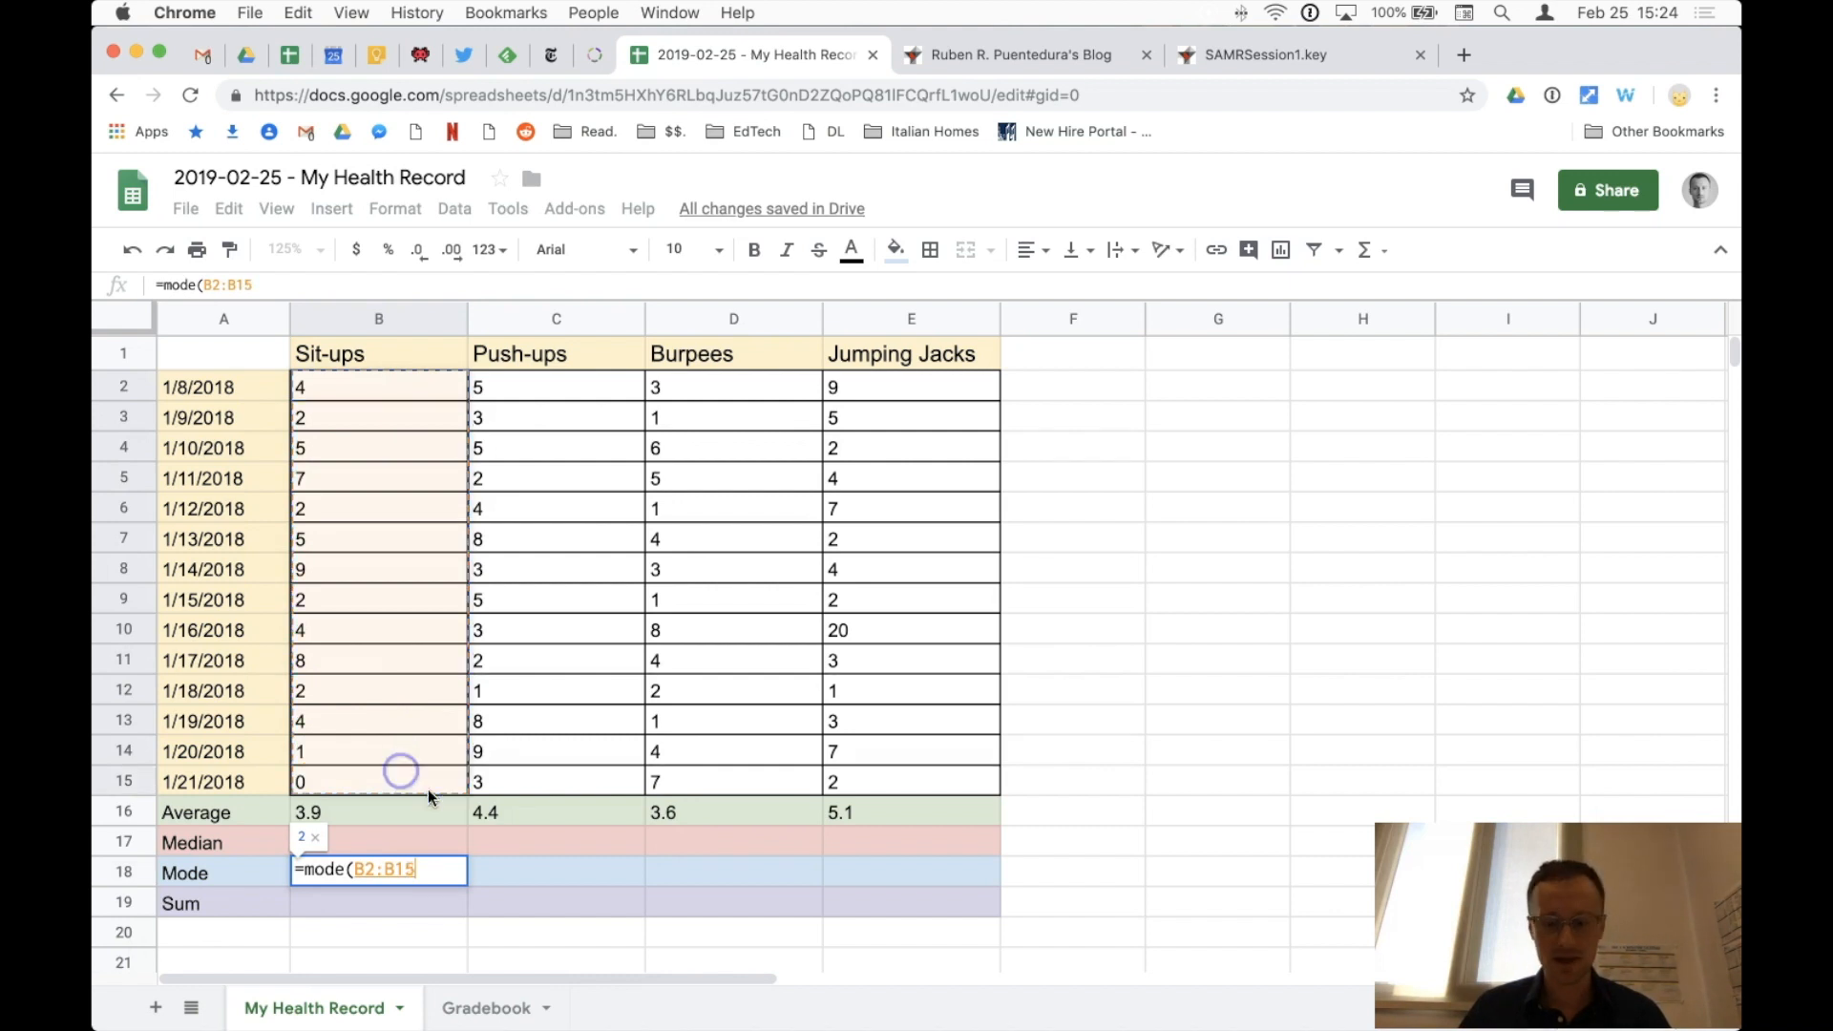
{"action": "key", "text": "Return"}
{"action": "type", "text": "=sum("}
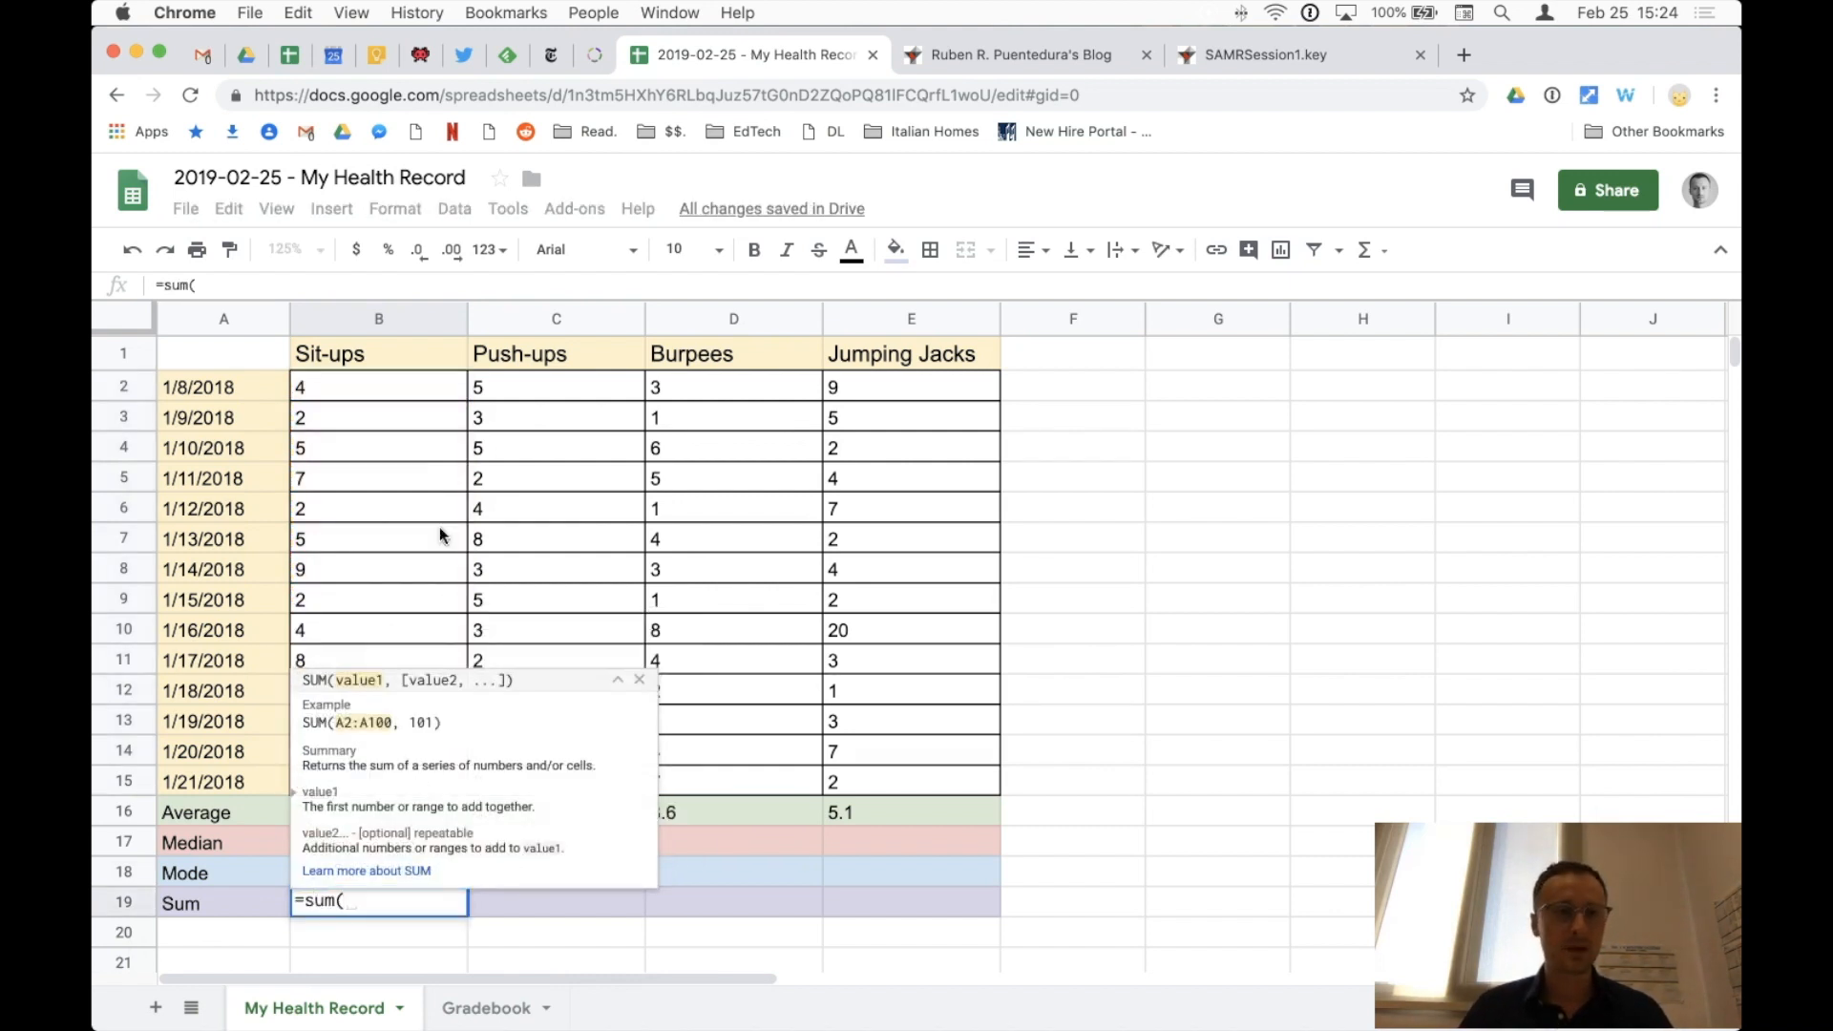
{"action": "left_click_drag", "start_coordinate": [427, 384], "coordinate": [403, 770]}
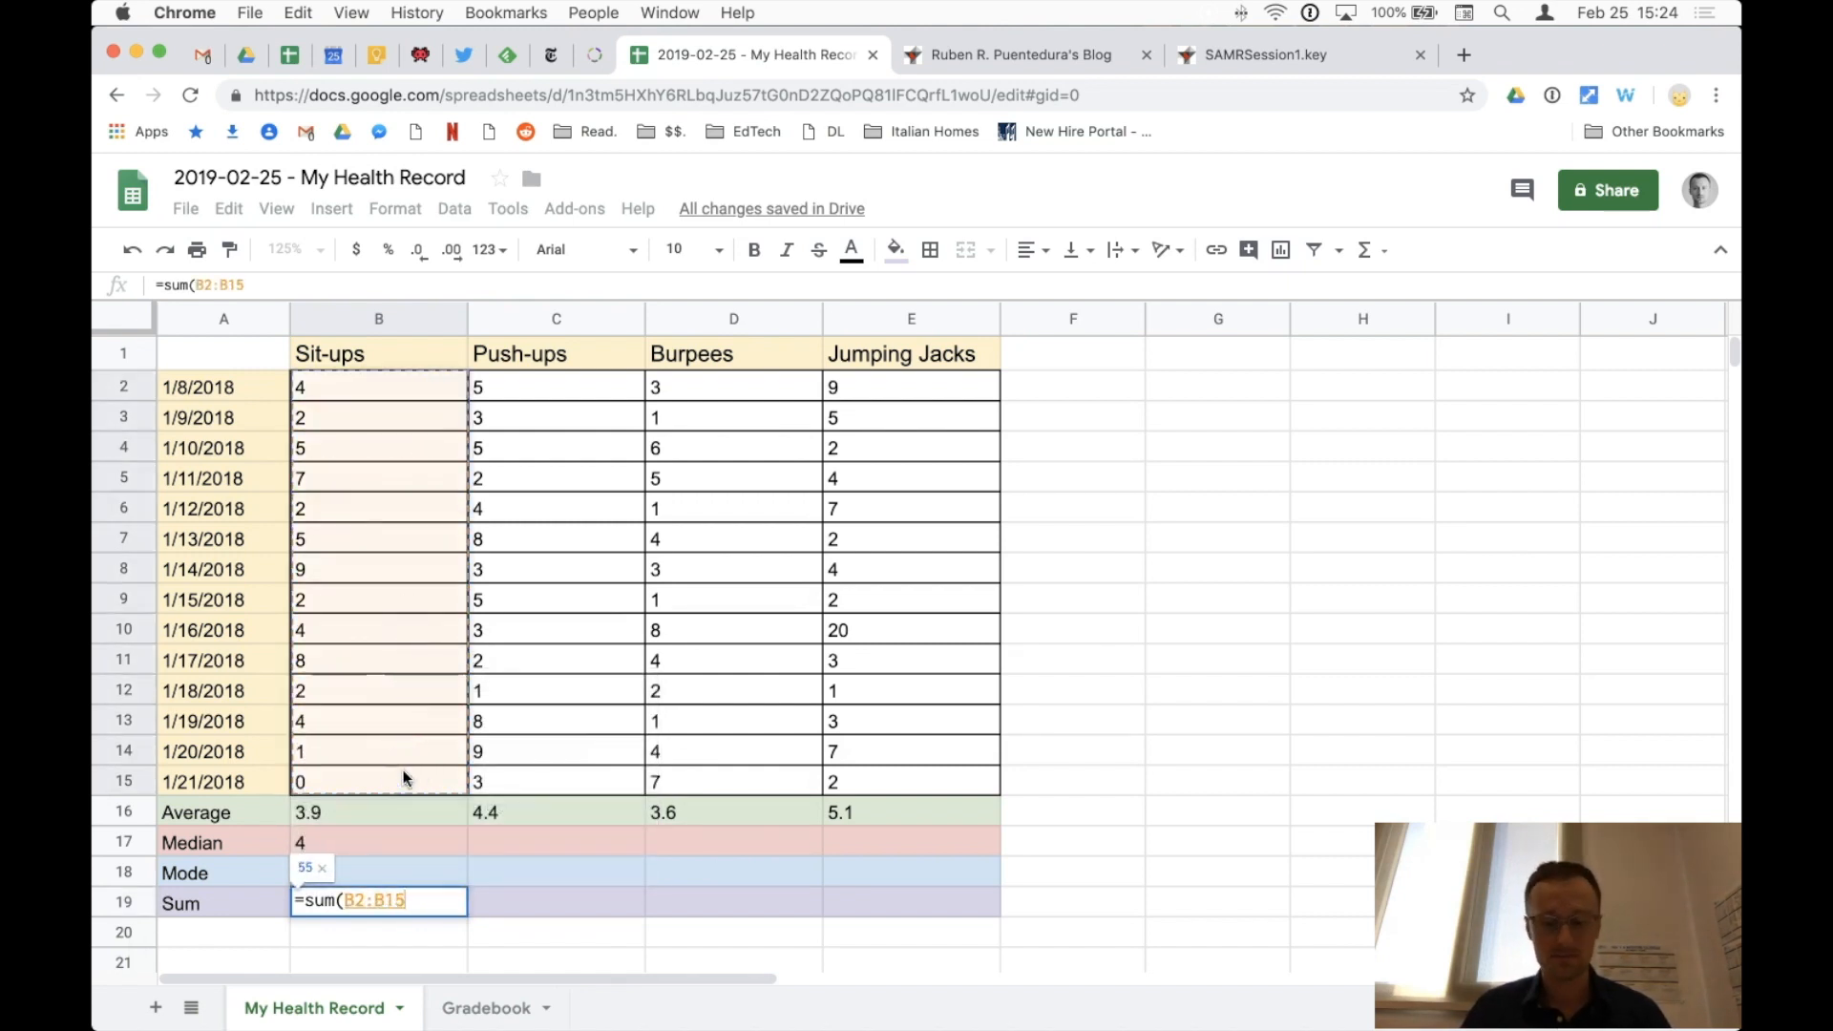
{"action": "key", "text": "Return"}
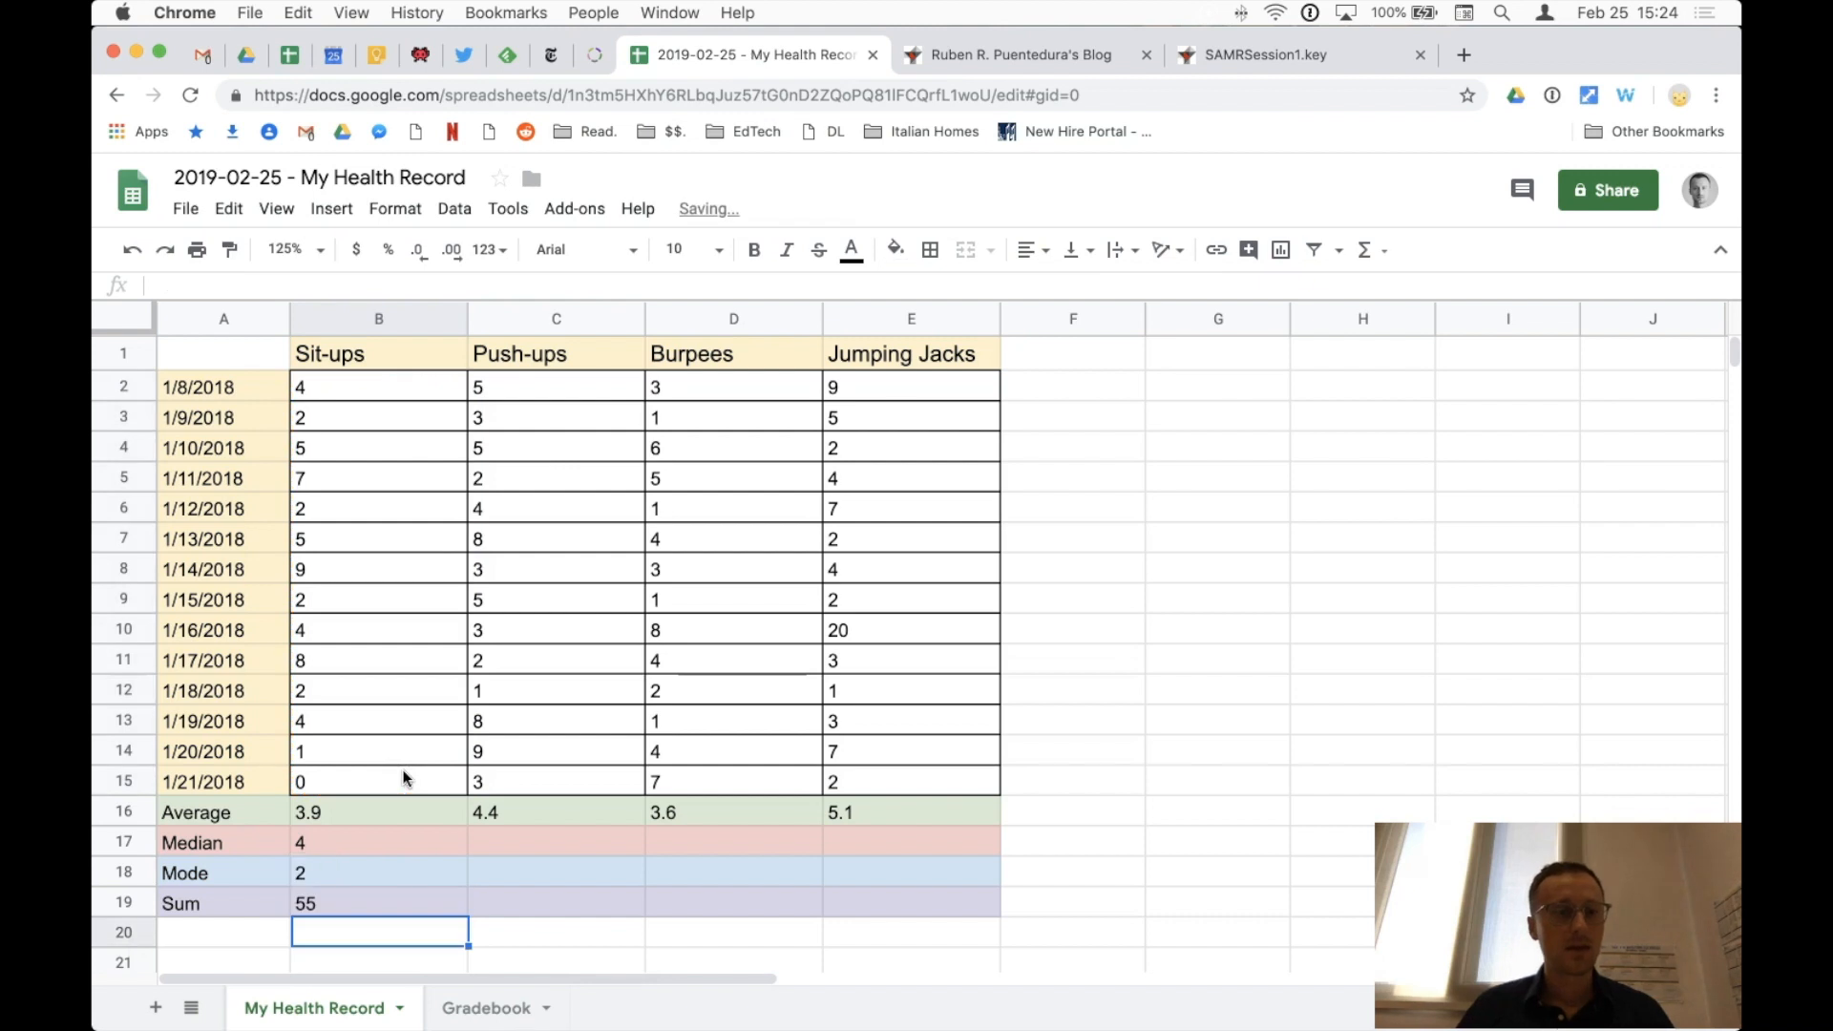
Step: Copy the Sit-ups median, mode and sum formulas together across to Push-ups, Burpees and Jumping Jacks
{"action": "left_click_drag", "start_coordinate": [424, 837], "coordinate": [425, 907]}
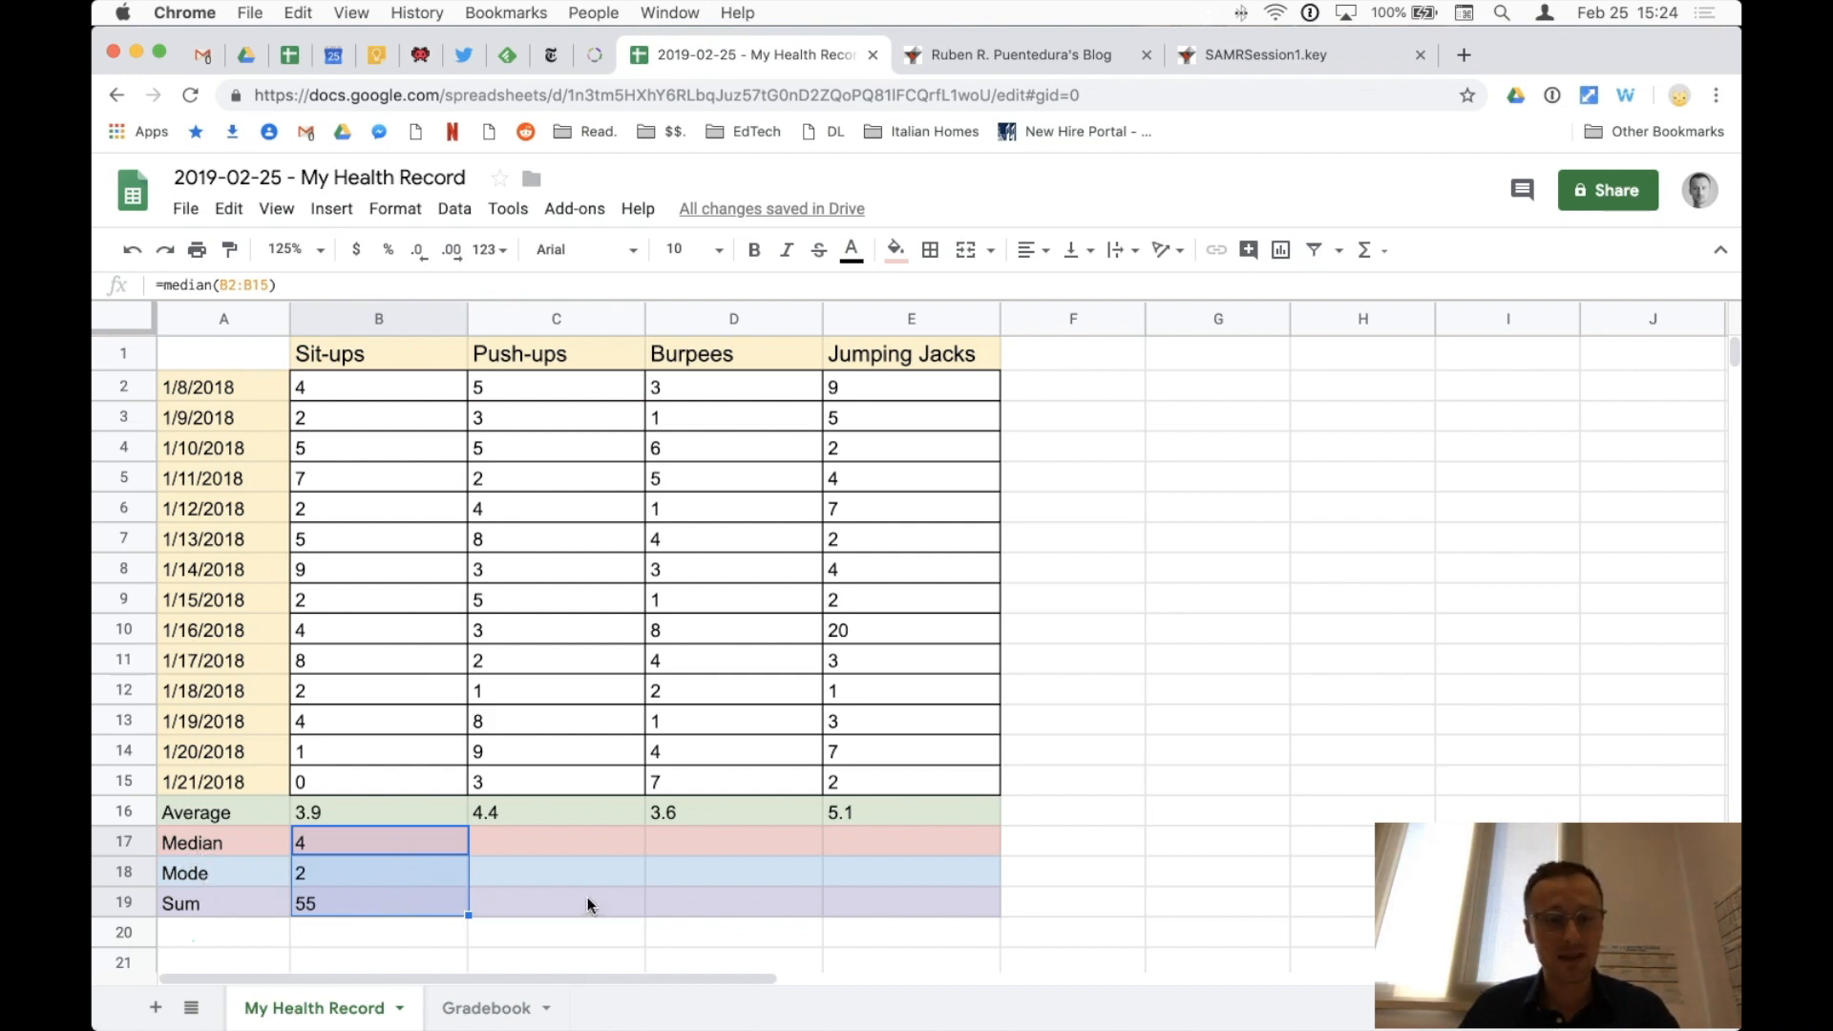
{"action": "left_click_drag", "start_coordinate": [449, 842], "coordinate": [853, 902]}
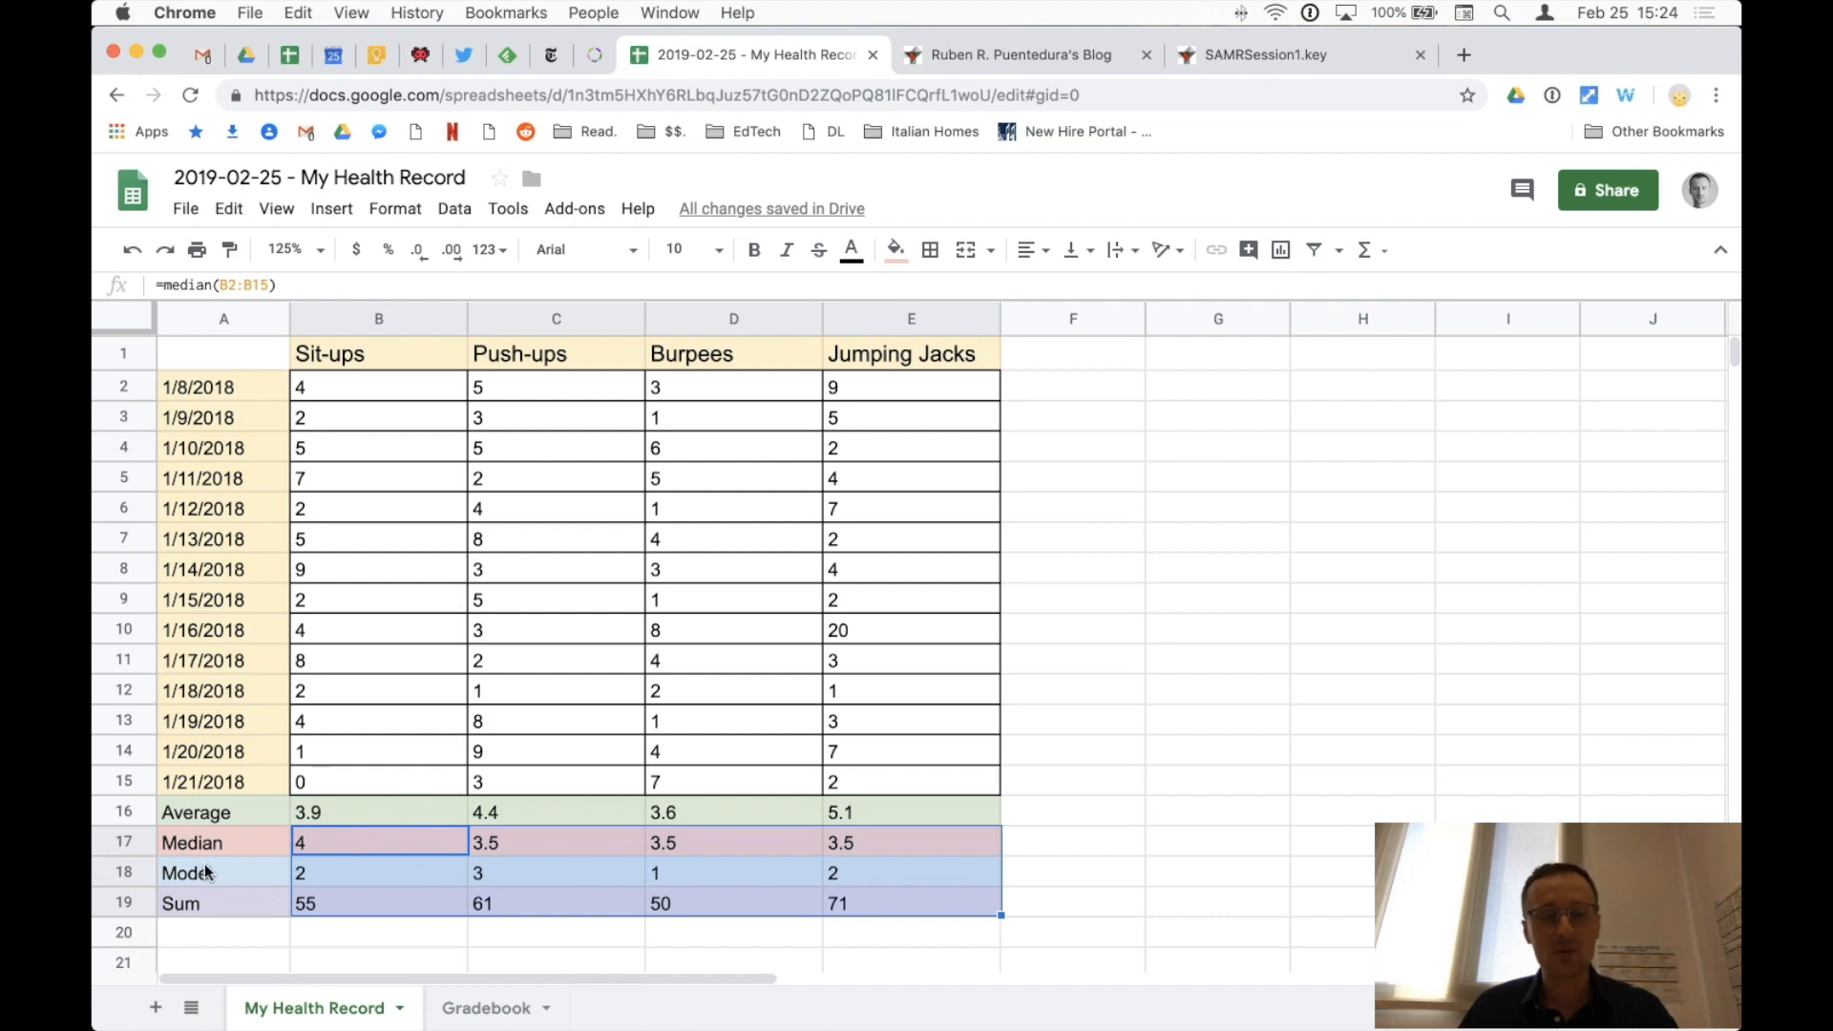
Step: Inspect the cell ranges used by the median formulas for Push-ups, Burpees and Jumping Jacks
{"action": "left_click", "coordinate": [569, 851]}
{"action": "double_click", "coordinate": [569, 852]}
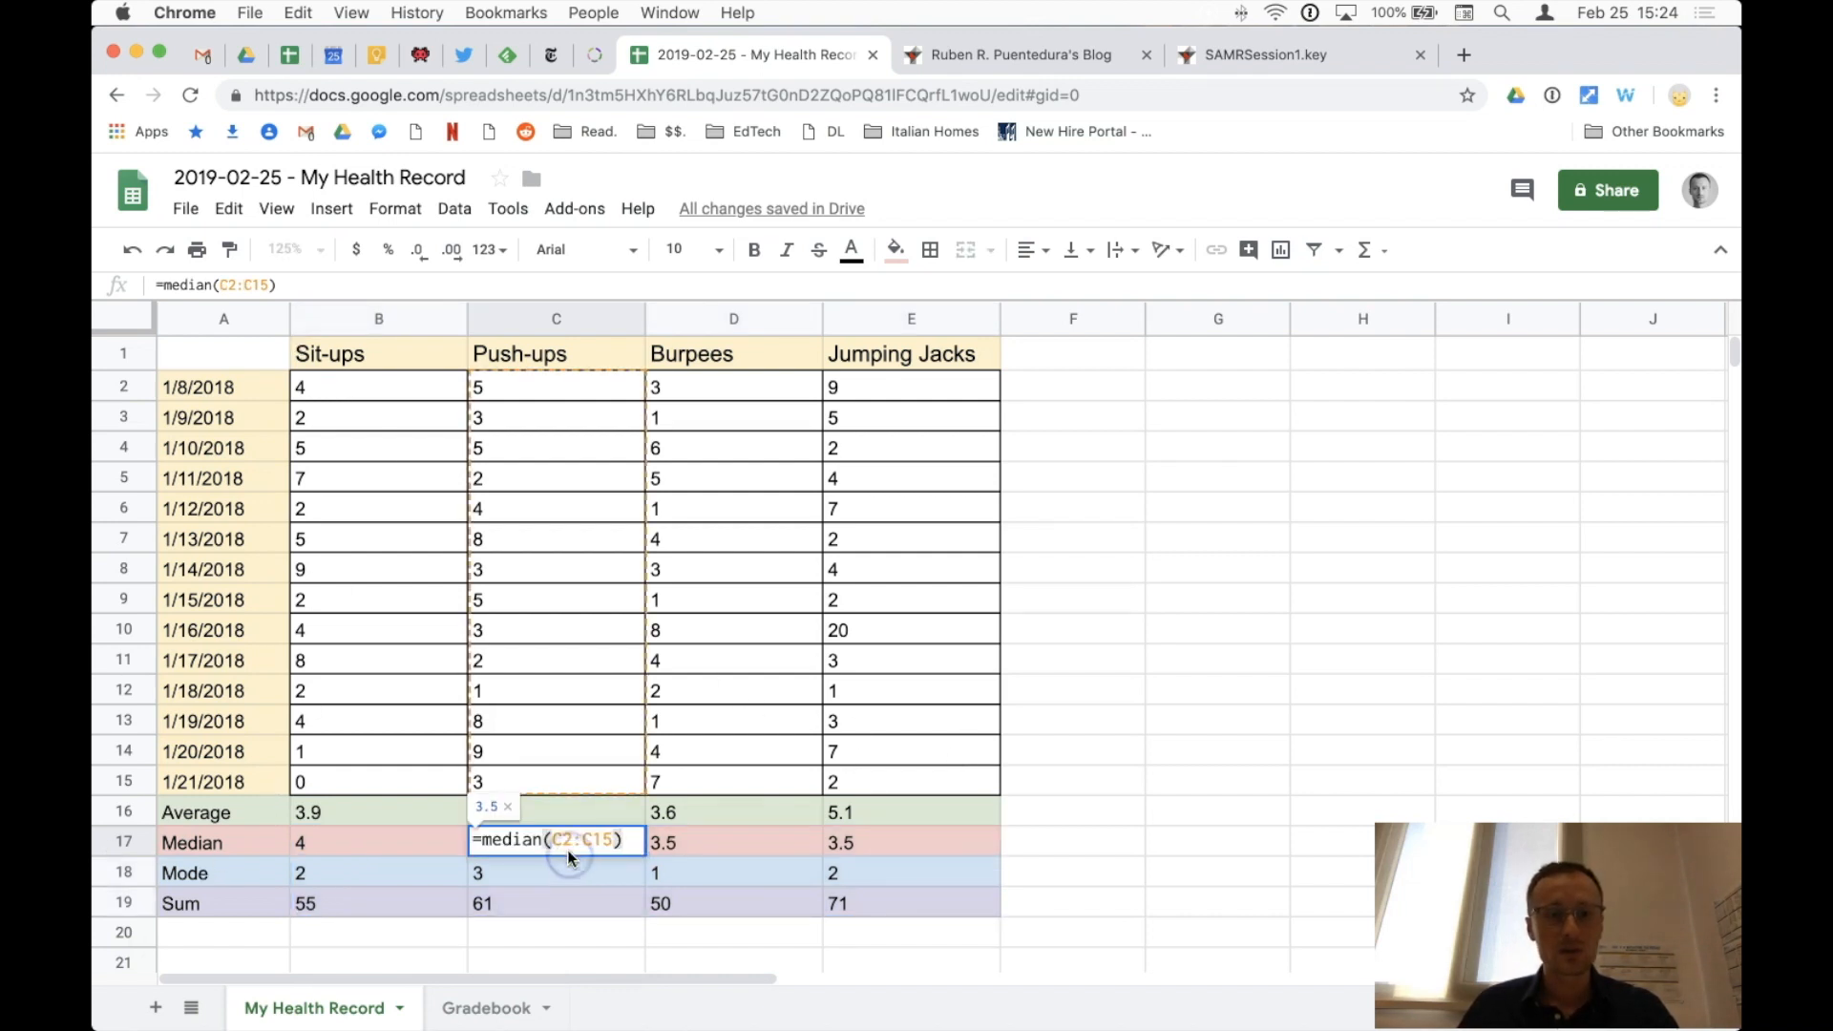
{"action": "double_click", "coordinate": [742, 844]}
{"action": "left_click", "coordinate": [846, 845]}
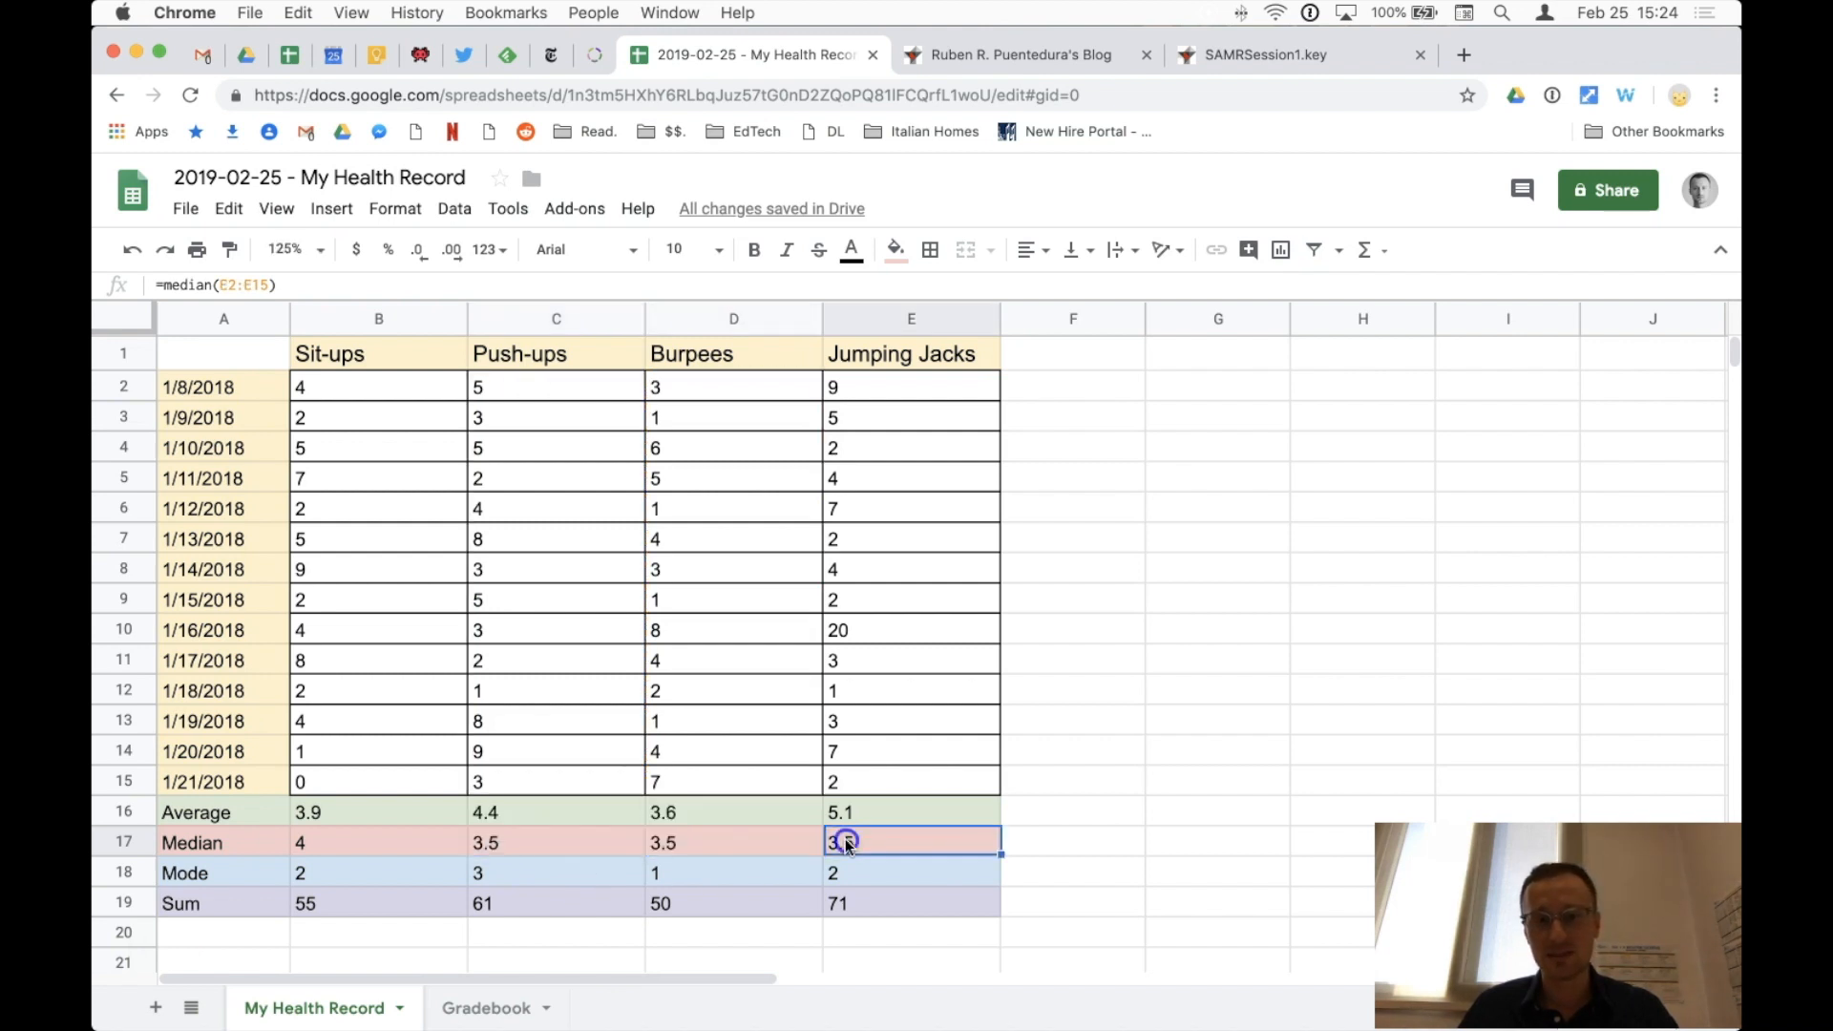
{"action": "double_click", "coordinate": [846, 845]}
Step: Inspect the mode formulas for Jumping Jacks and Burpees and the sum formulas for Burpees and Push-ups
{"action": "left_click", "coordinate": [905, 869]}
{"action": "double_click", "coordinate": [905, 869]}
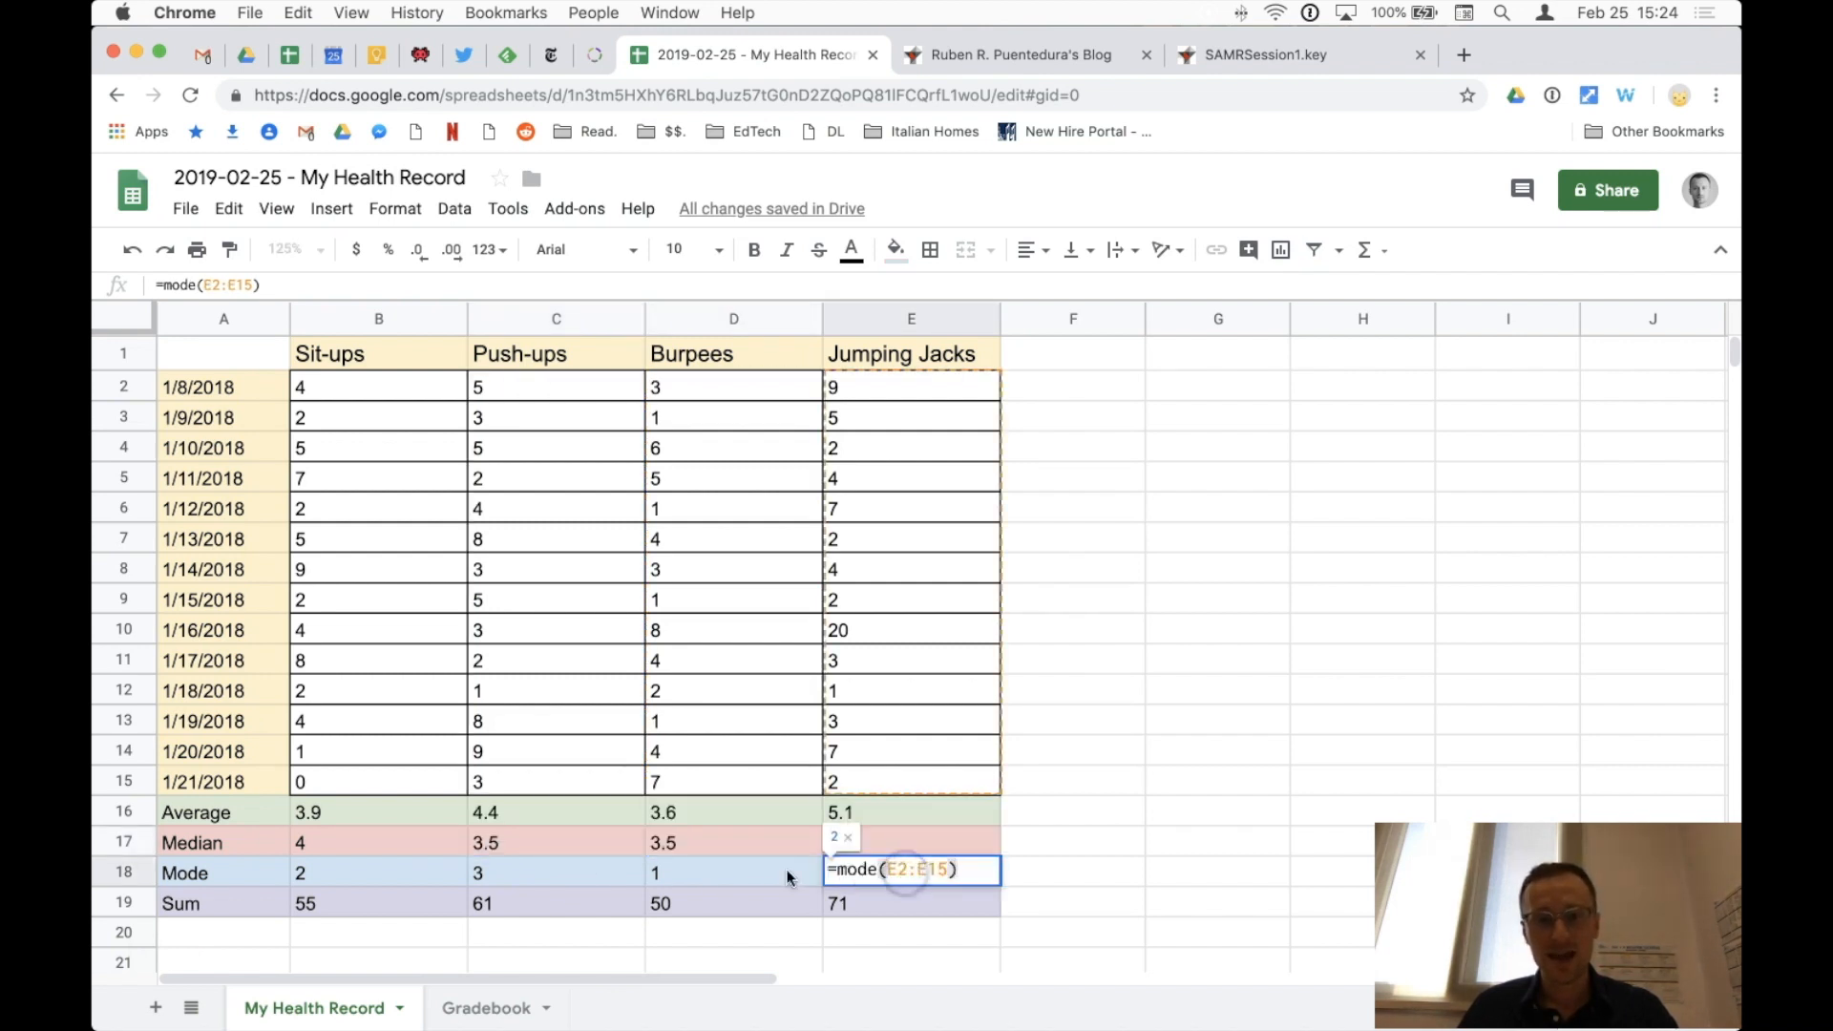
{"action": "left_click", "coordinate": [731, 871]}
{"action": "double_click", "coordinate": [730, 870]}
{"action": "left_click", "coordinate": [718, 905]}
{"action": "double_click", "coordinate": [719, 905]}
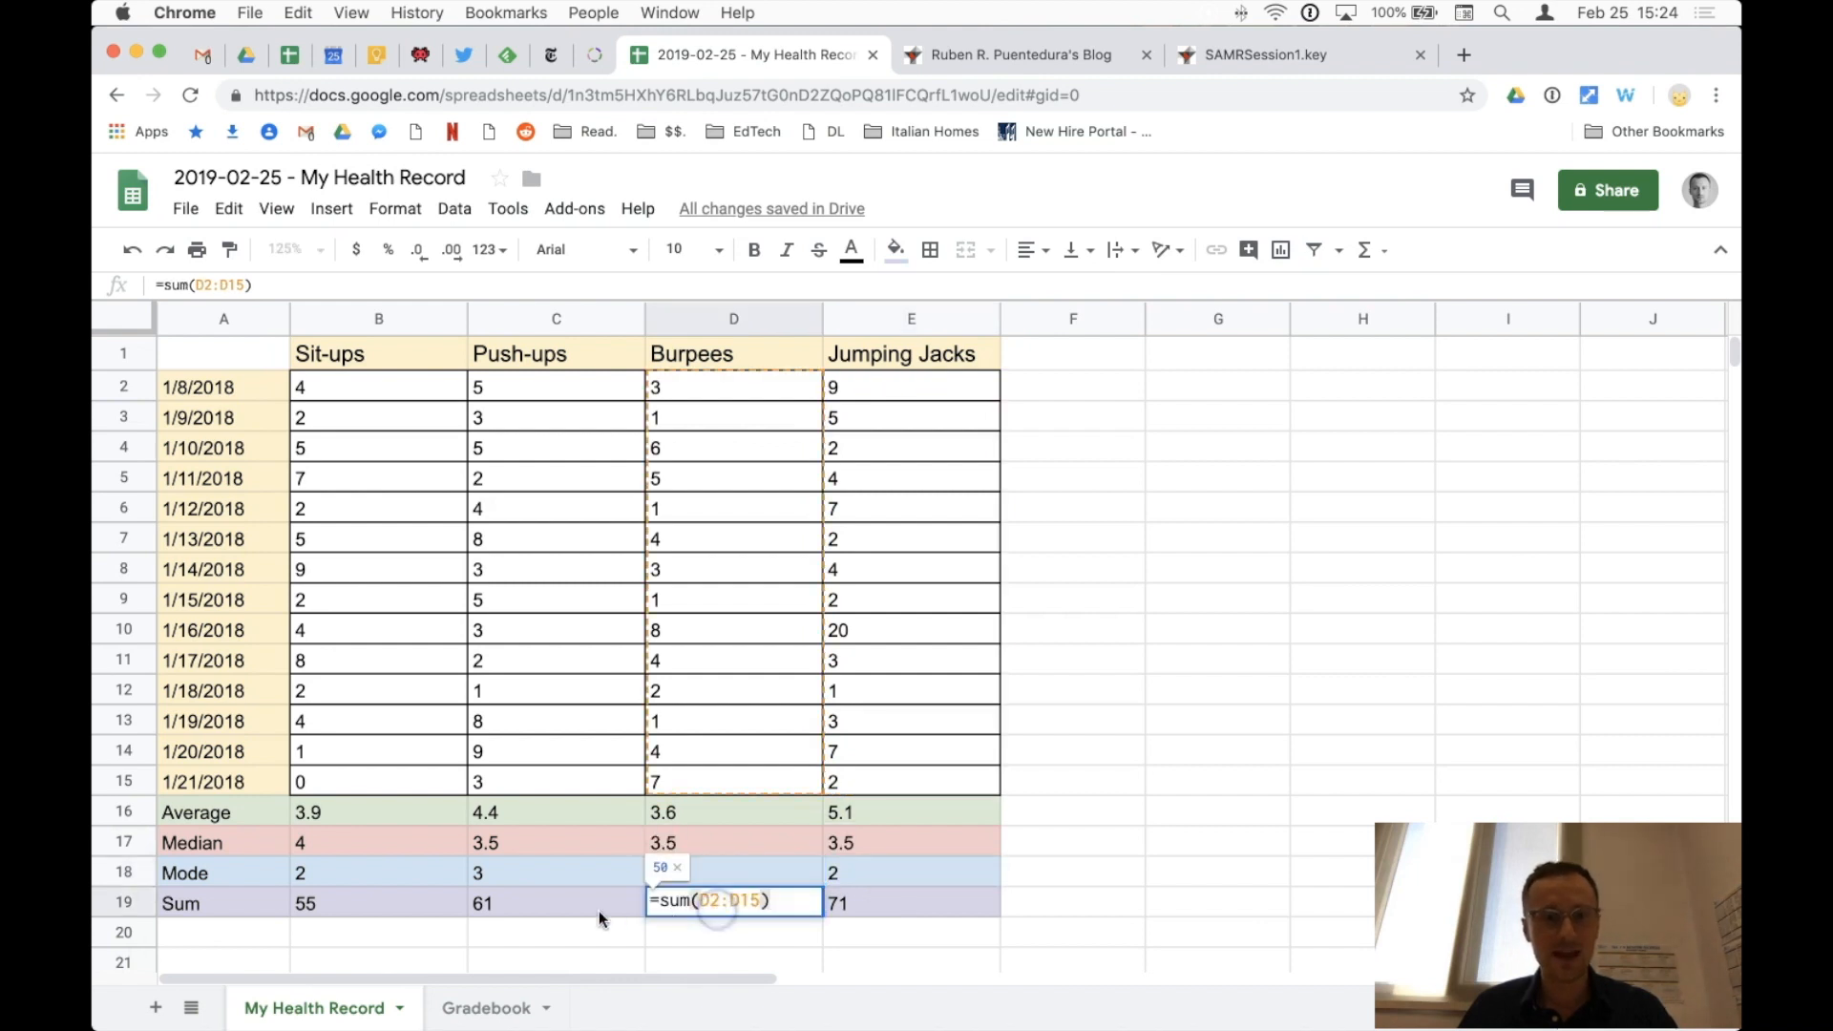
{"action": "left_click", "coordinate": [544, 902]}
{"action": "double_click", "coordinate": [545, 901]}
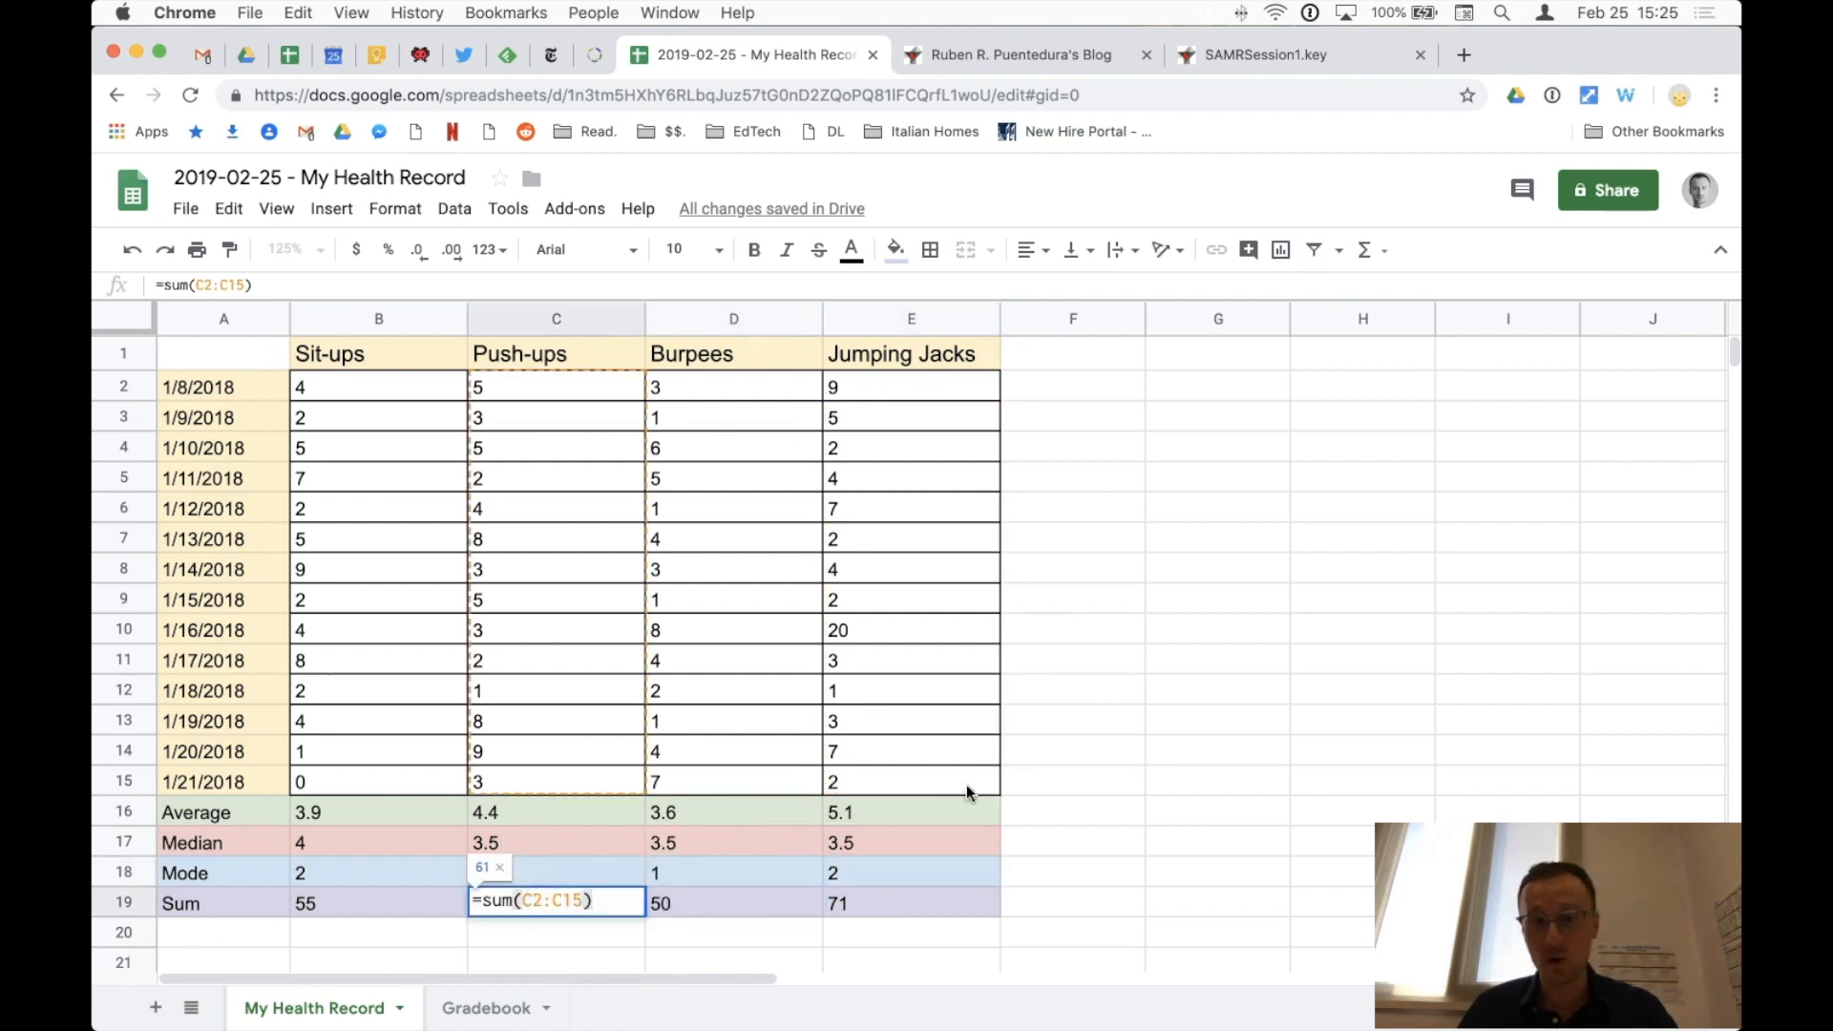
Step: Duplicate the My Health Record sheet within the spreadsheet
{"action": "left_click", "coordinate": [1043, 769]}
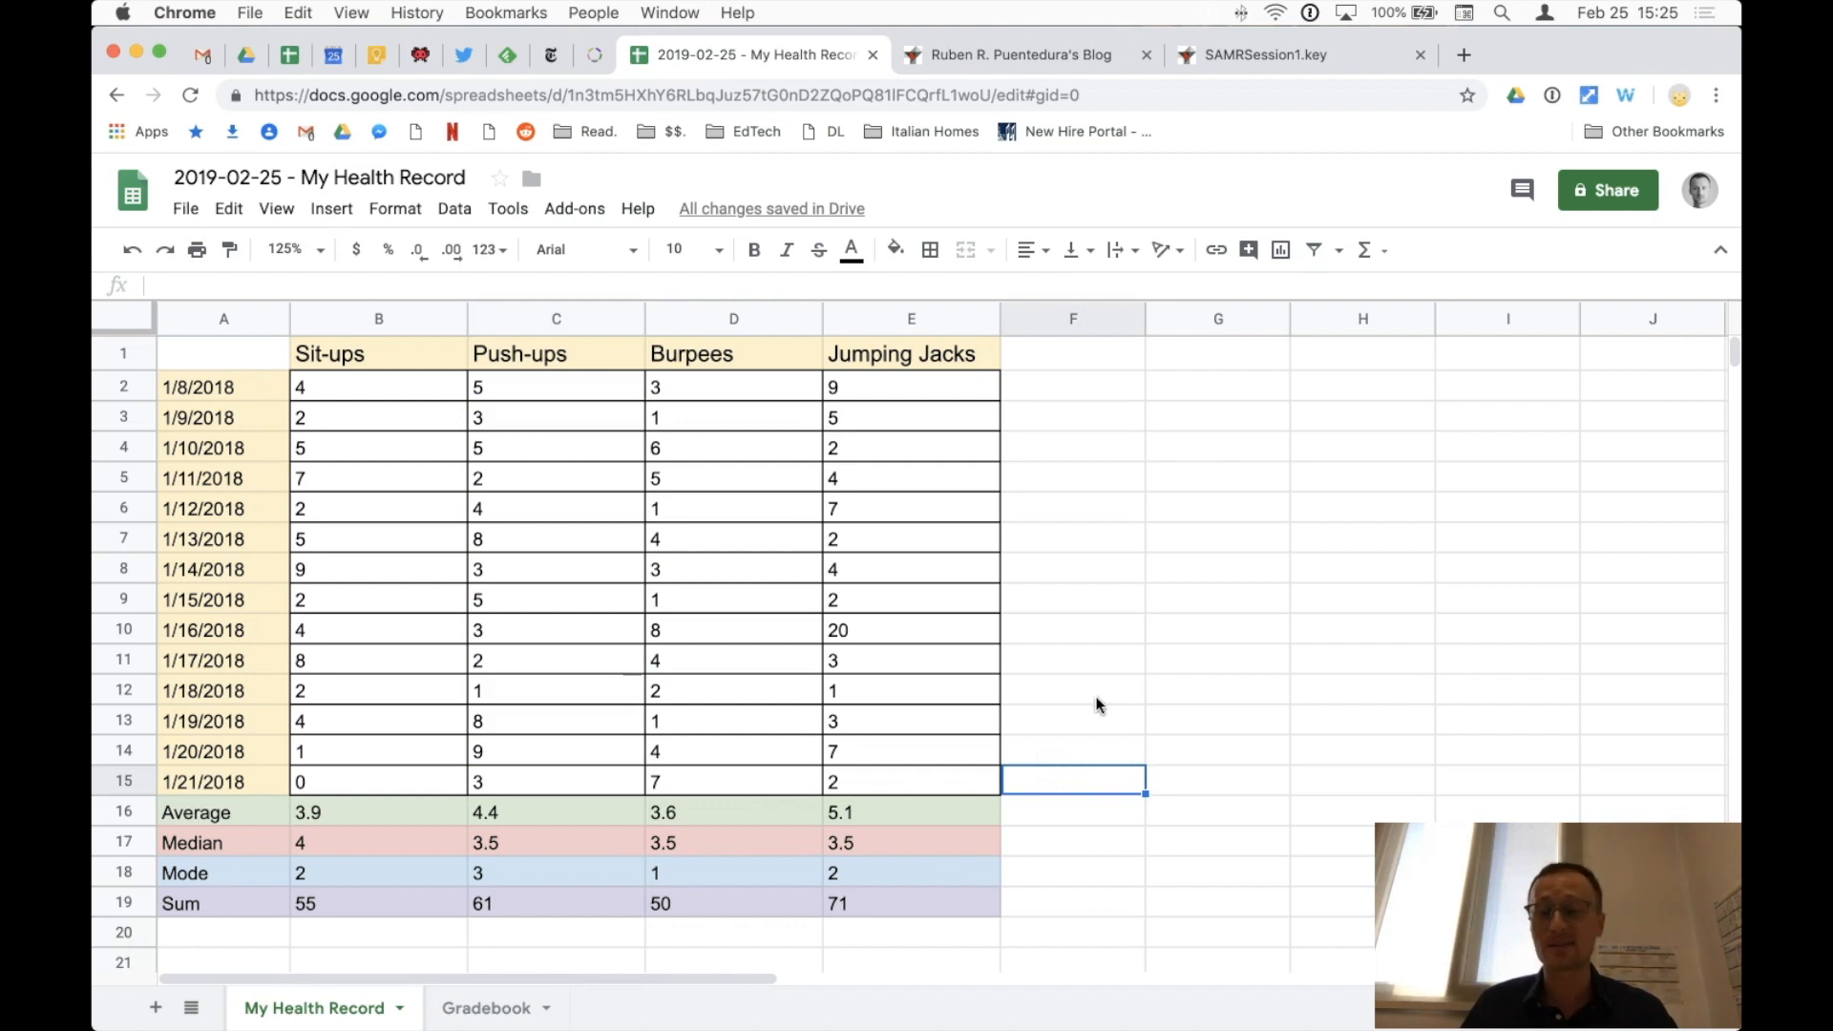
{"action": "left_click", "coordinate": [158, 958]}
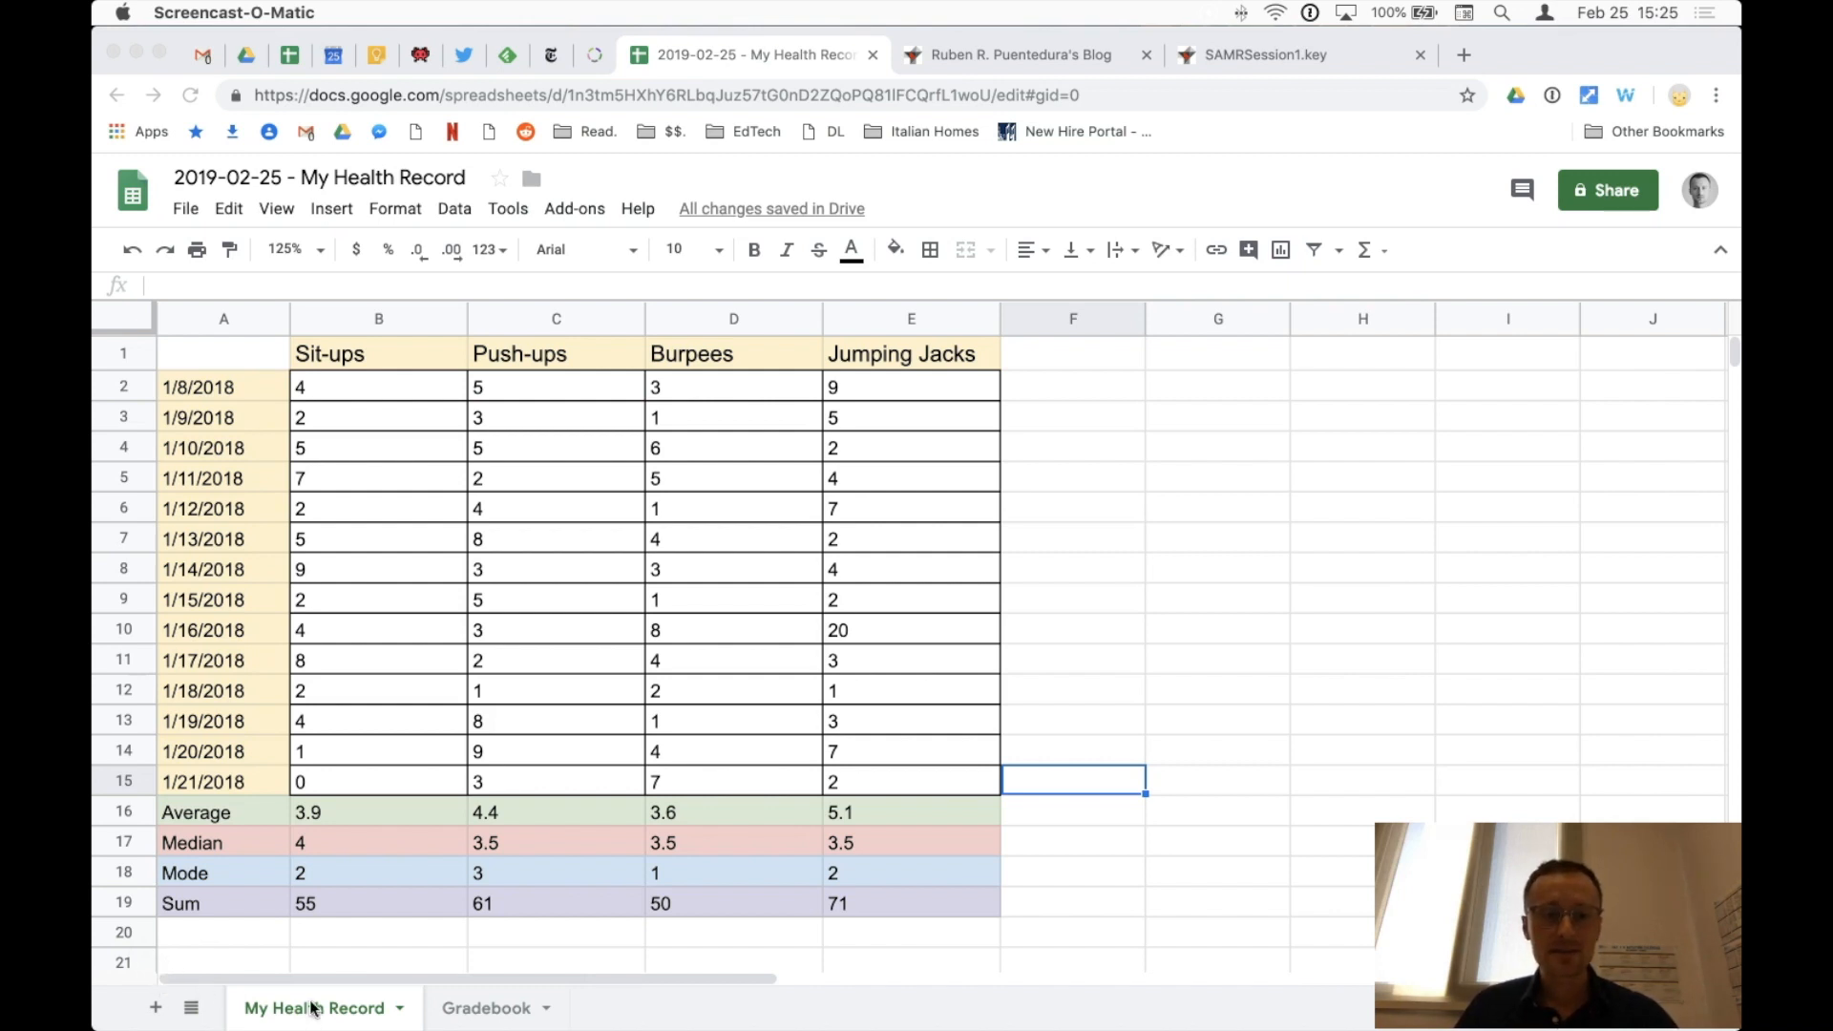
{"action": "right_click", "coordinate": [273, 1014]}
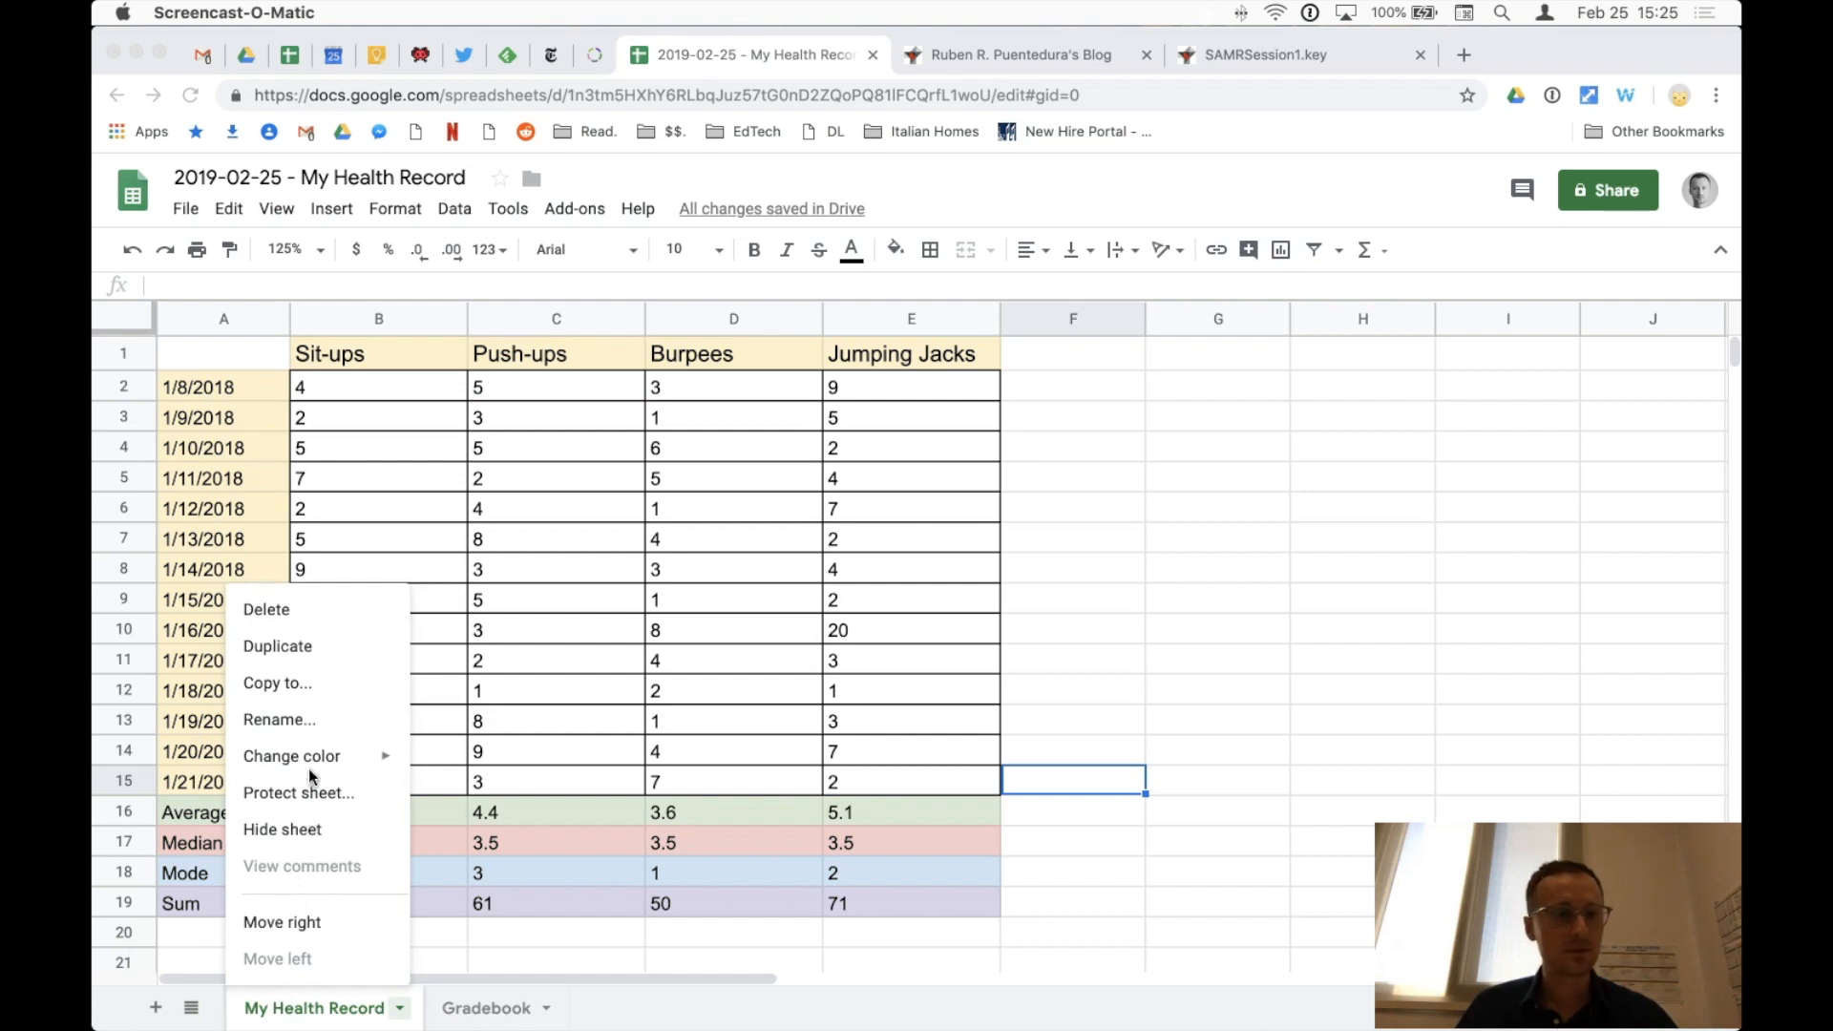
{"action": "left_click", "coordinate": [292, 647]}
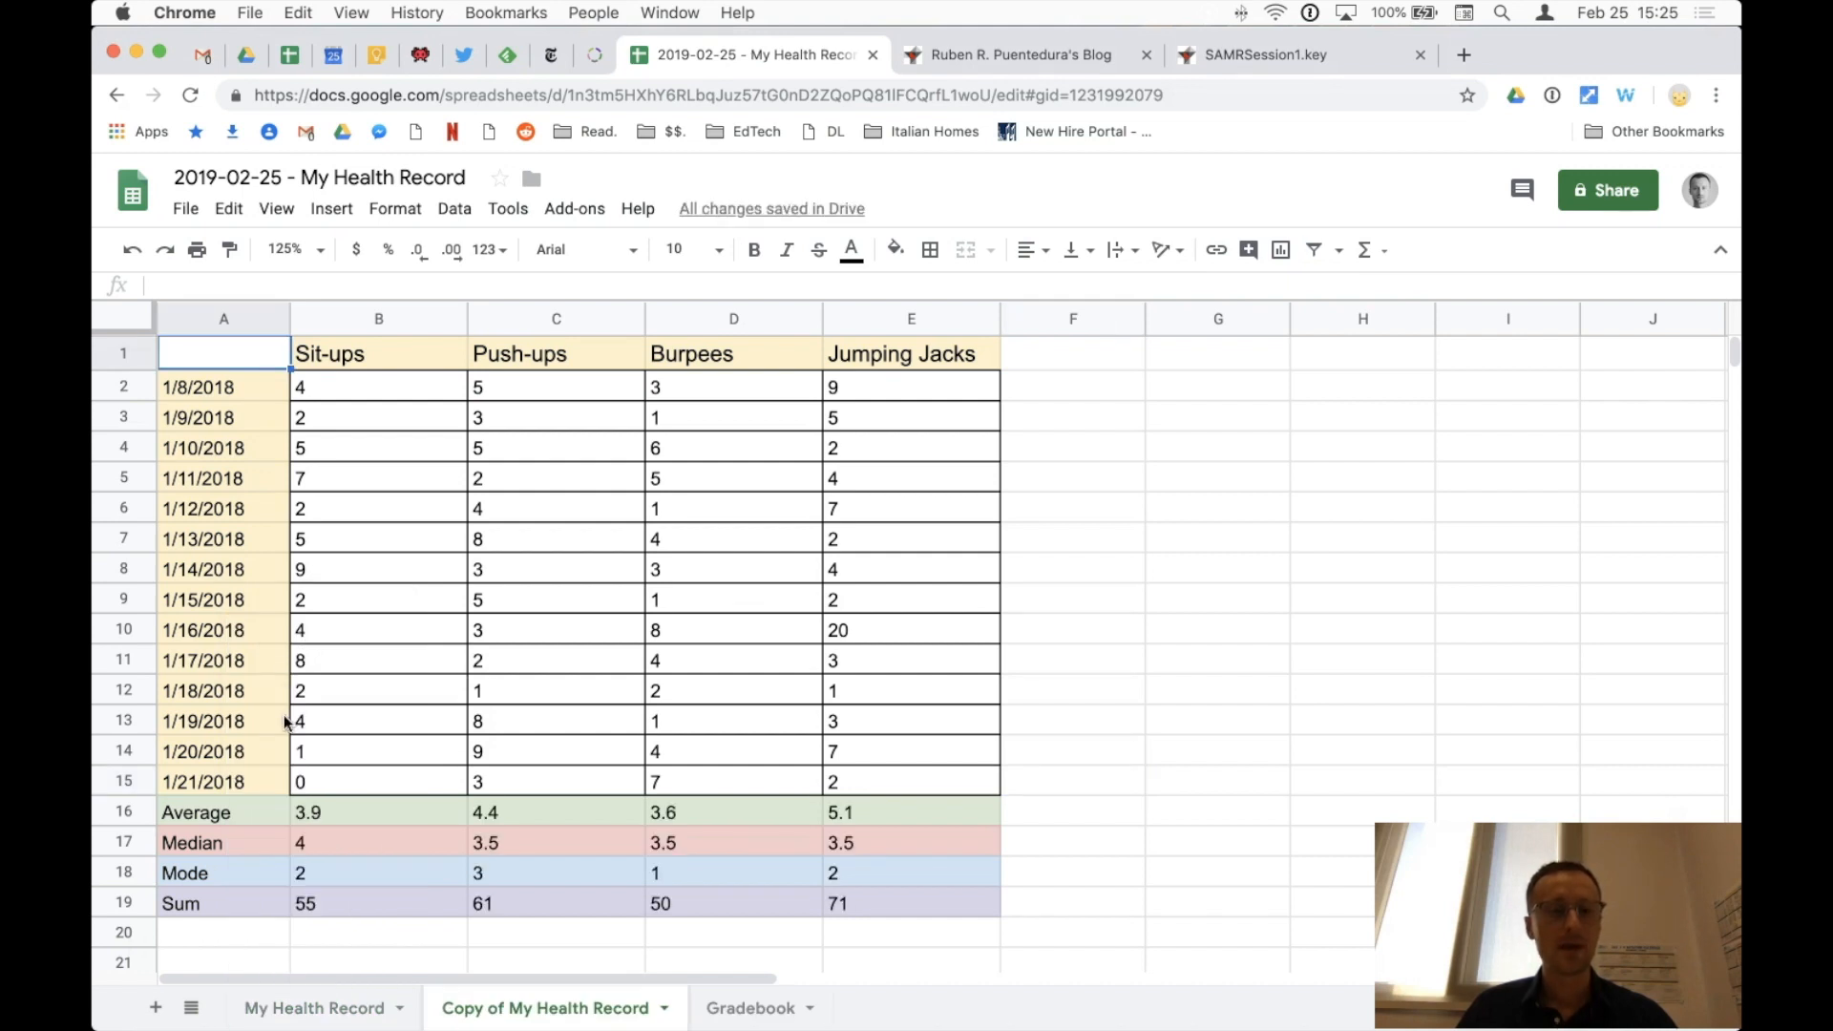
Step: Delete rows 16 to 20, which hold the average, median, mode and sum, from the copied health record sheet
{"action": "left_click_drag", "start_coordinate": [112, 817], "coordinate": [110, 931]}
{"action": "right_click", "coordinate": [128, 823]}
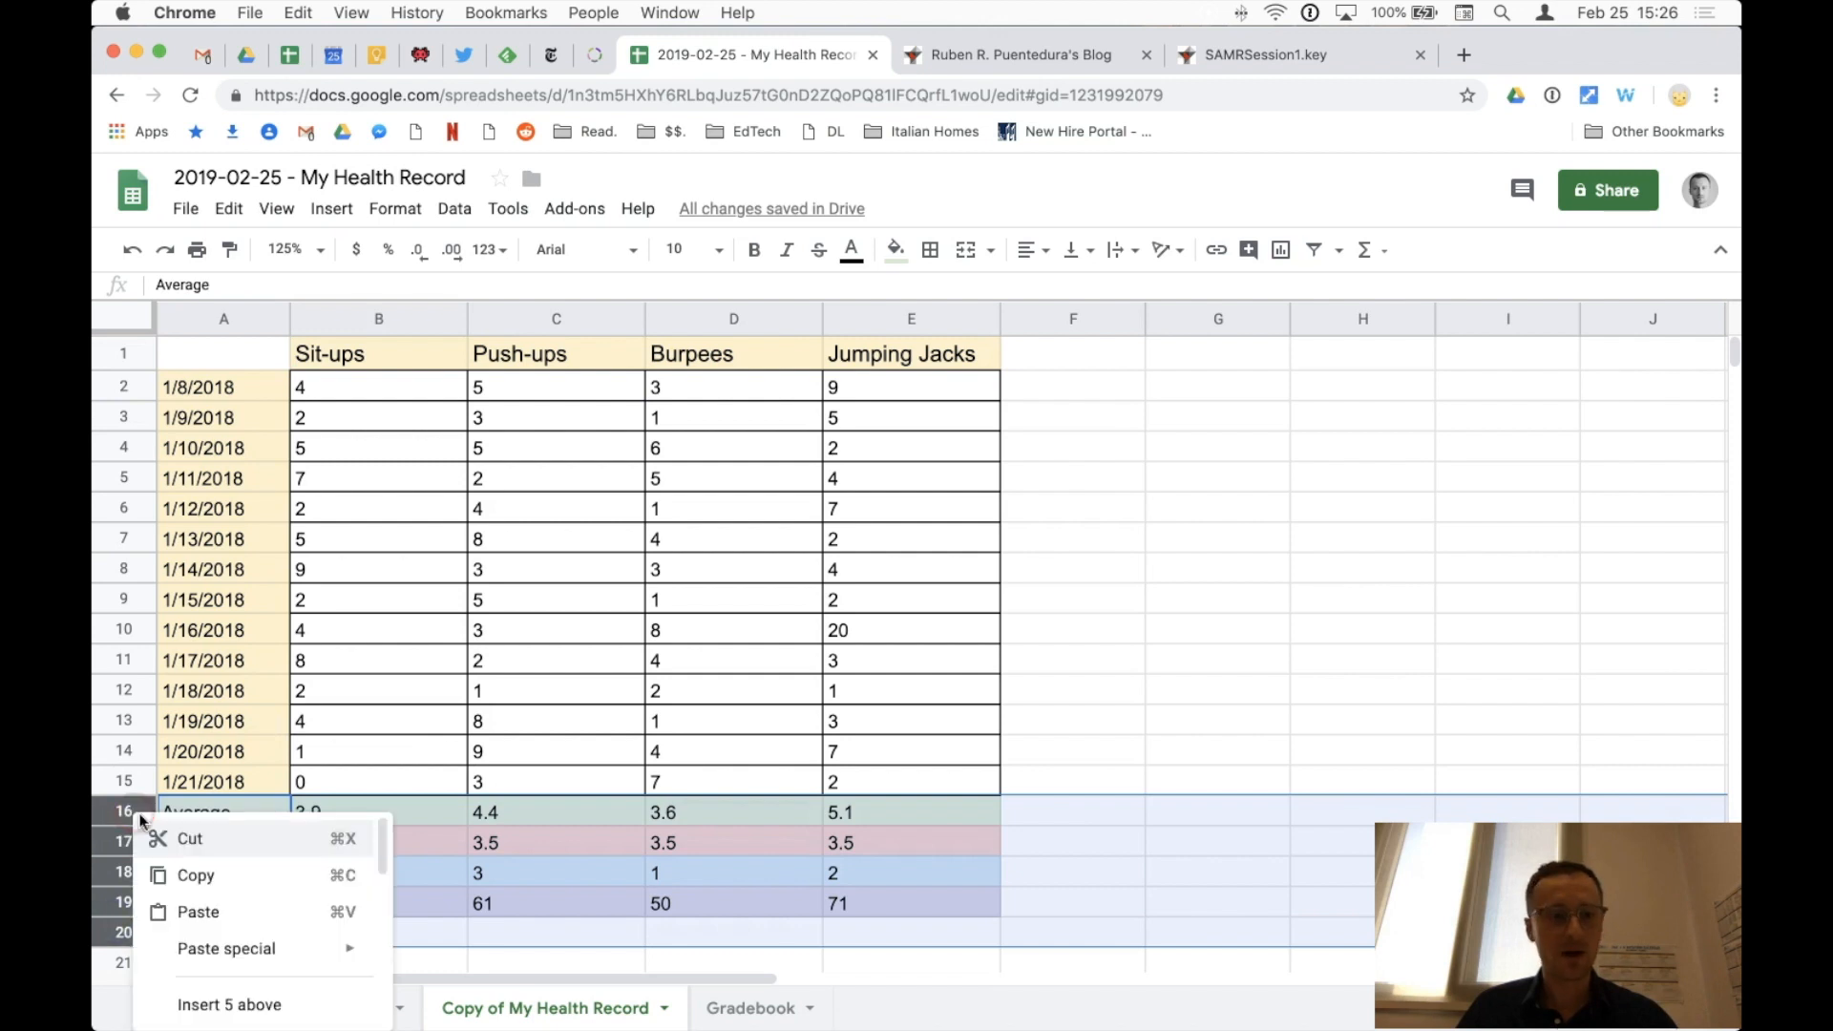
{"action": "scroll", "coordinate": [300, 899], "scroll_direction": "down", "scroll_amount": 1}
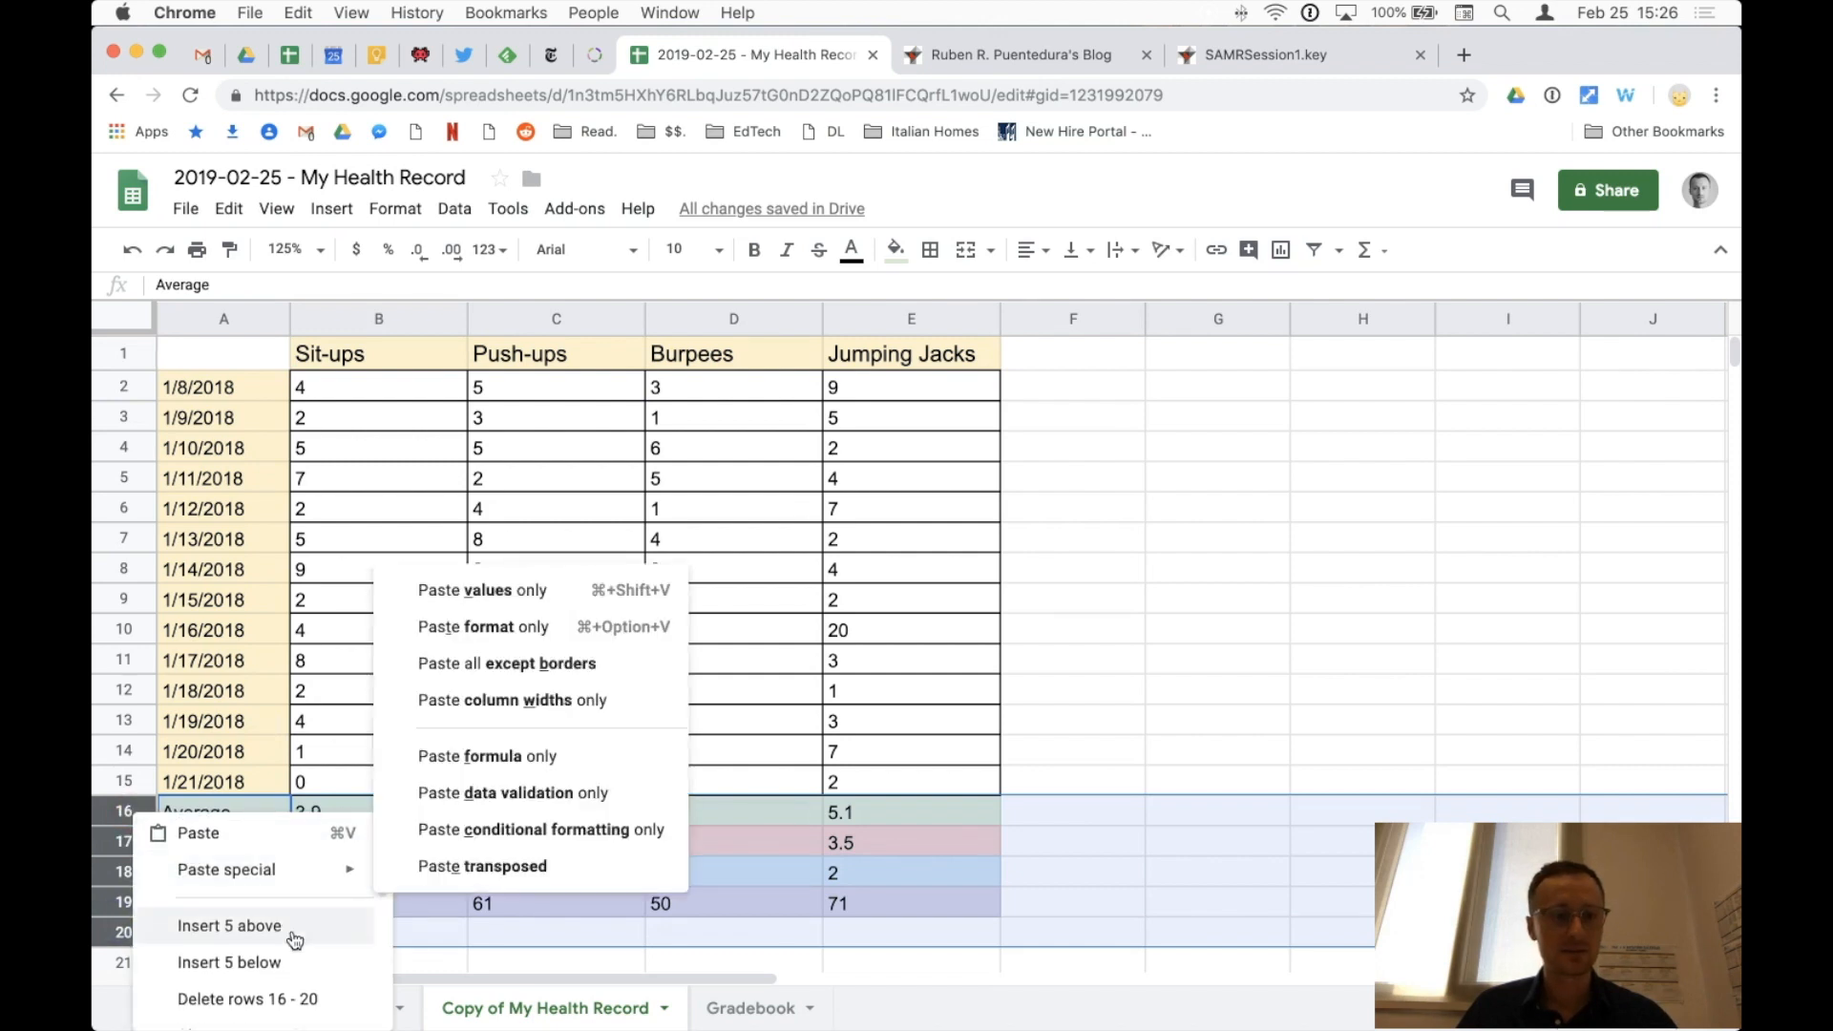
{"action": "left_click", "coordinate": [289, 1003]}
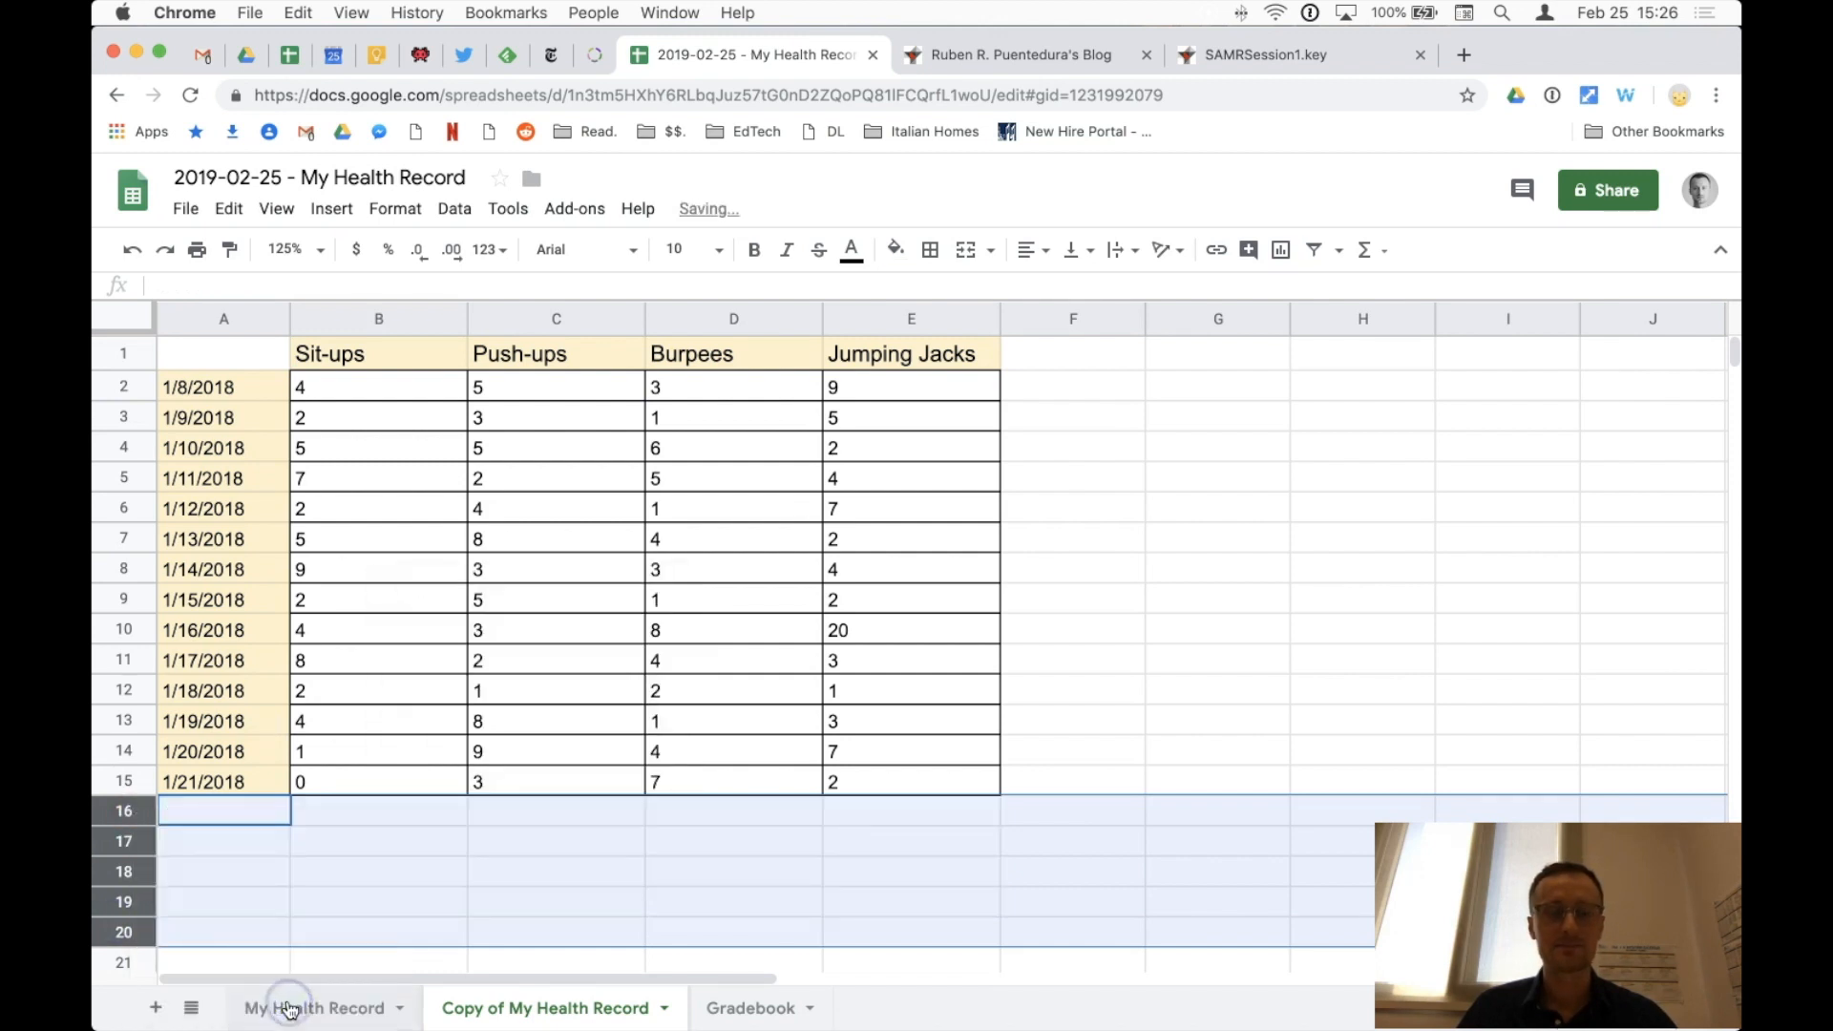
{"action": "left_click", "coordinate": [1132, 597]}
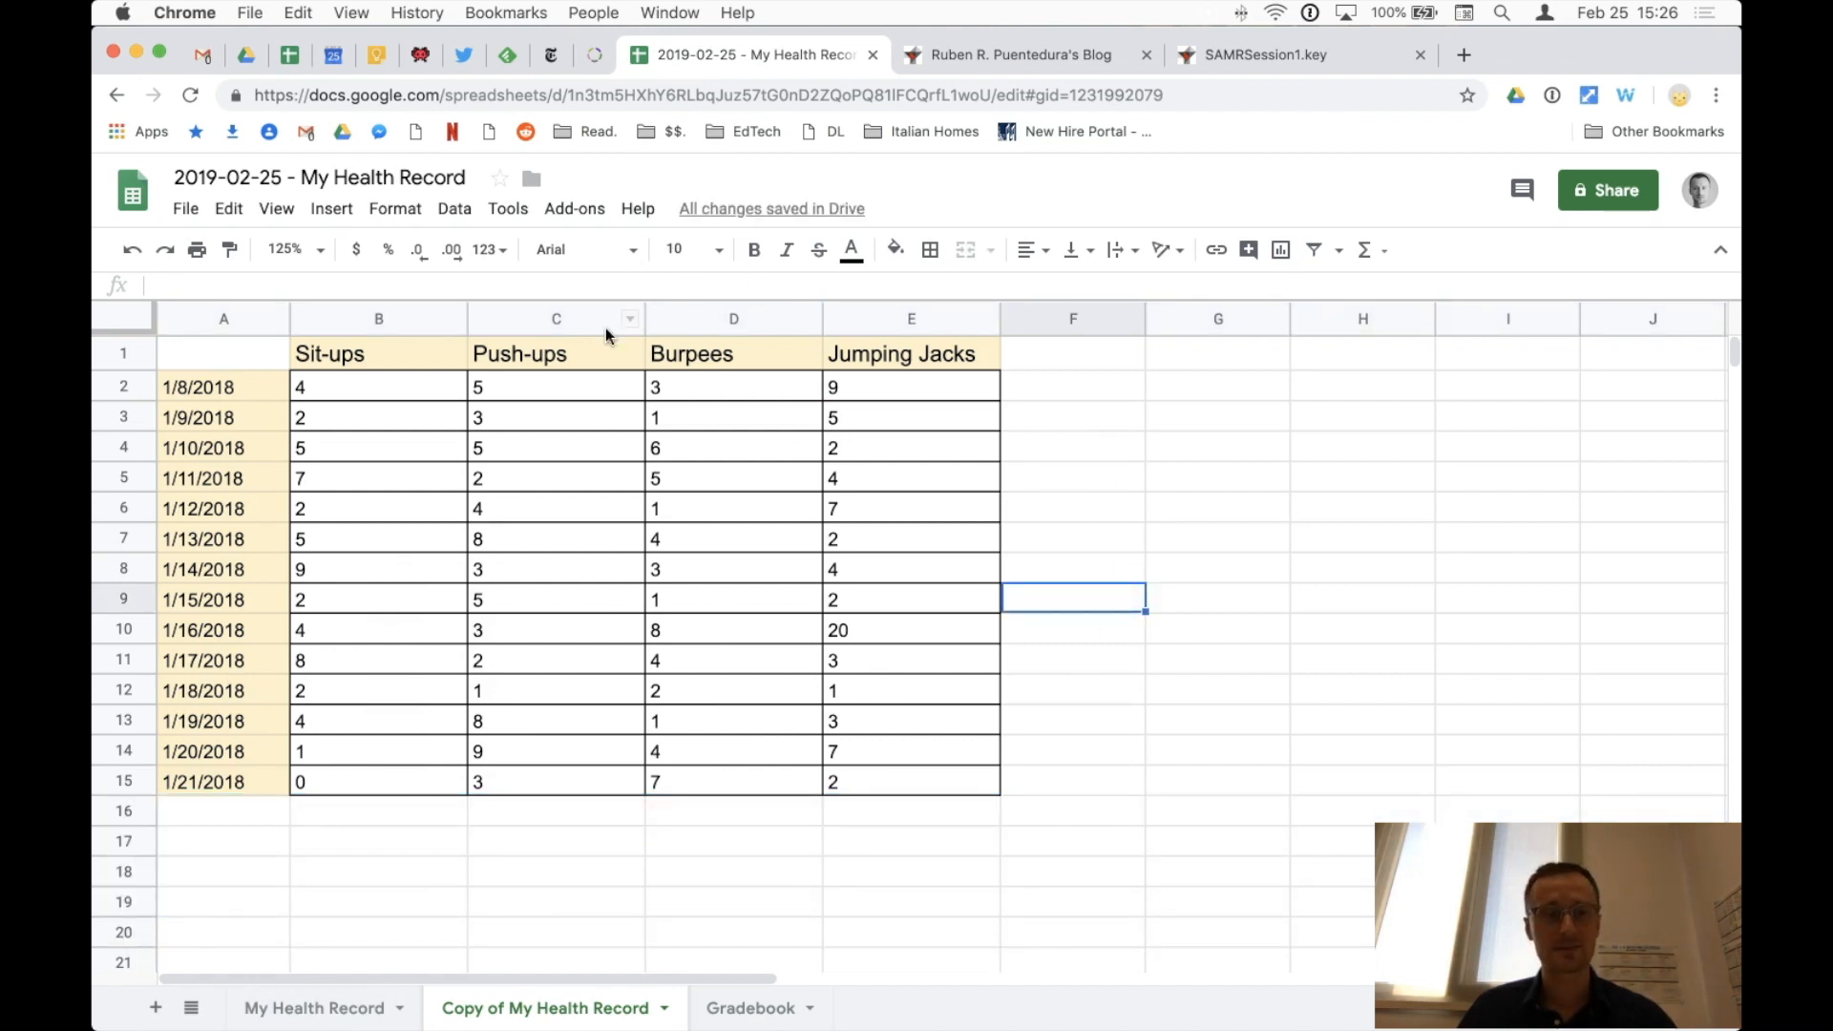
Step: Freeze the first row of the copied sheet, which holds the exercise names
{"action": "left_click", "coordinate": [116, 357]}
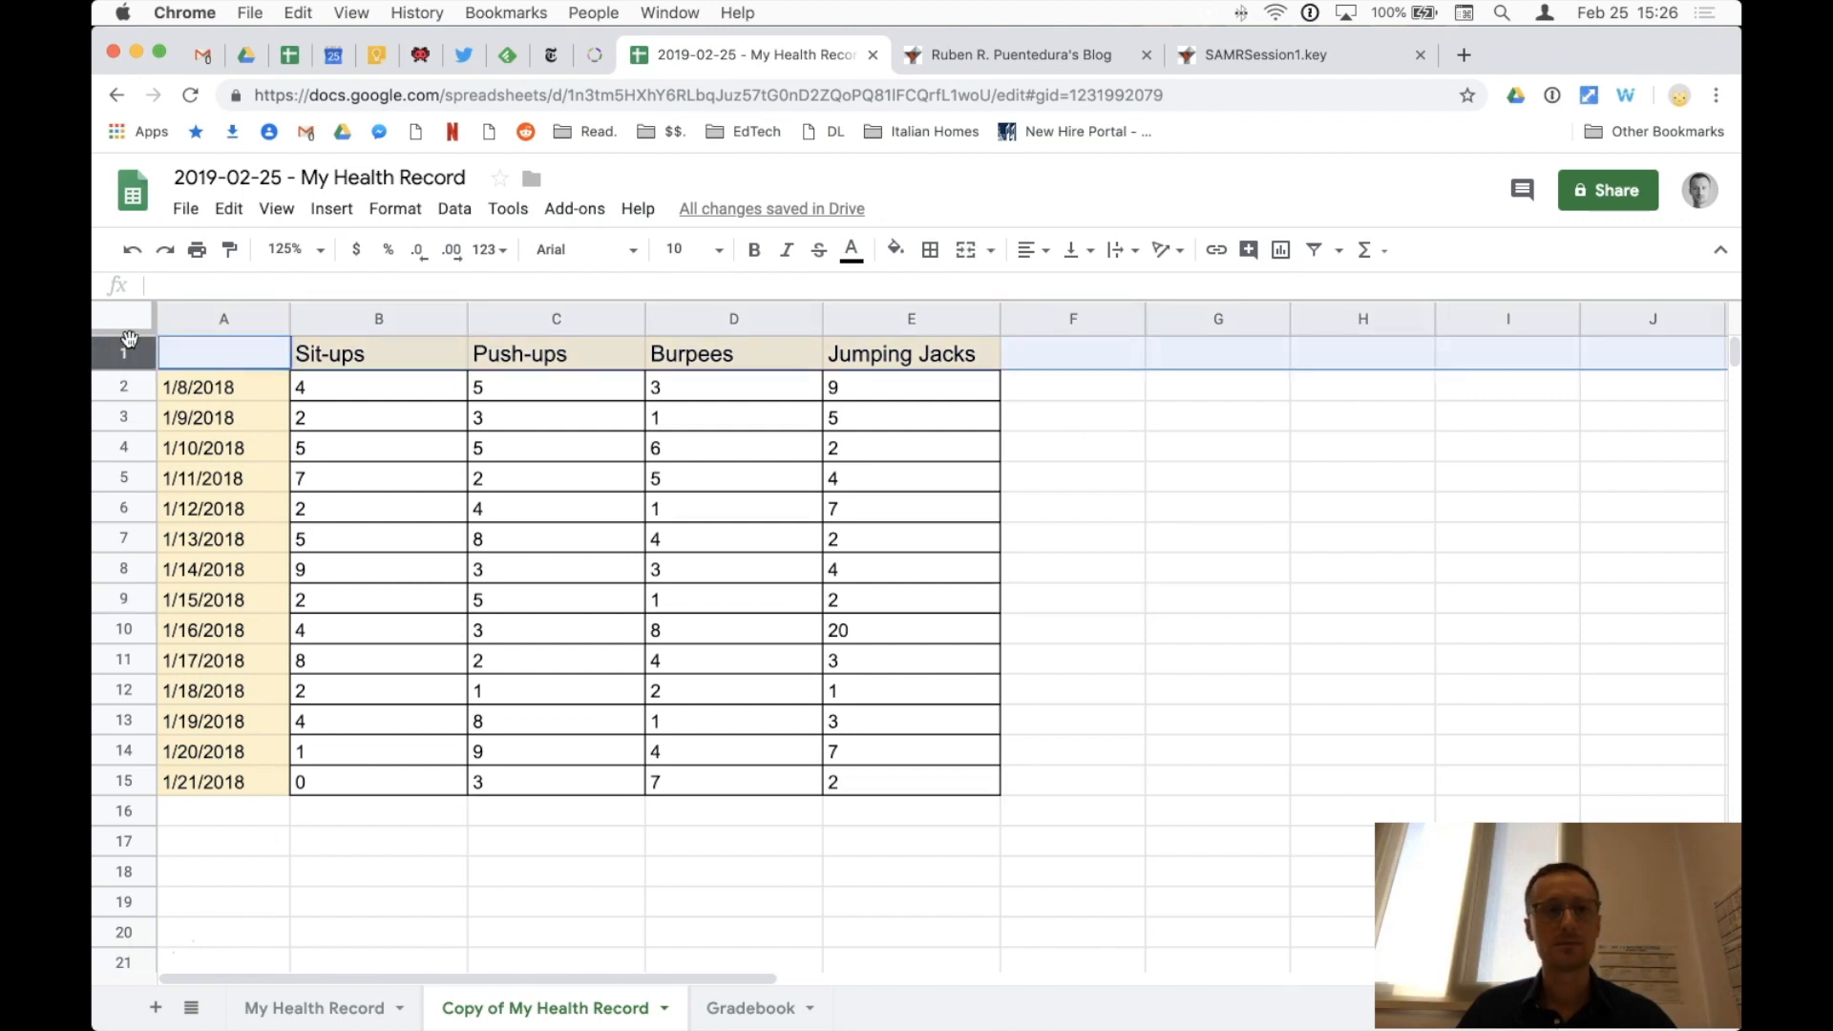
{"action": "left_click", "coordinate": [276, 208]}
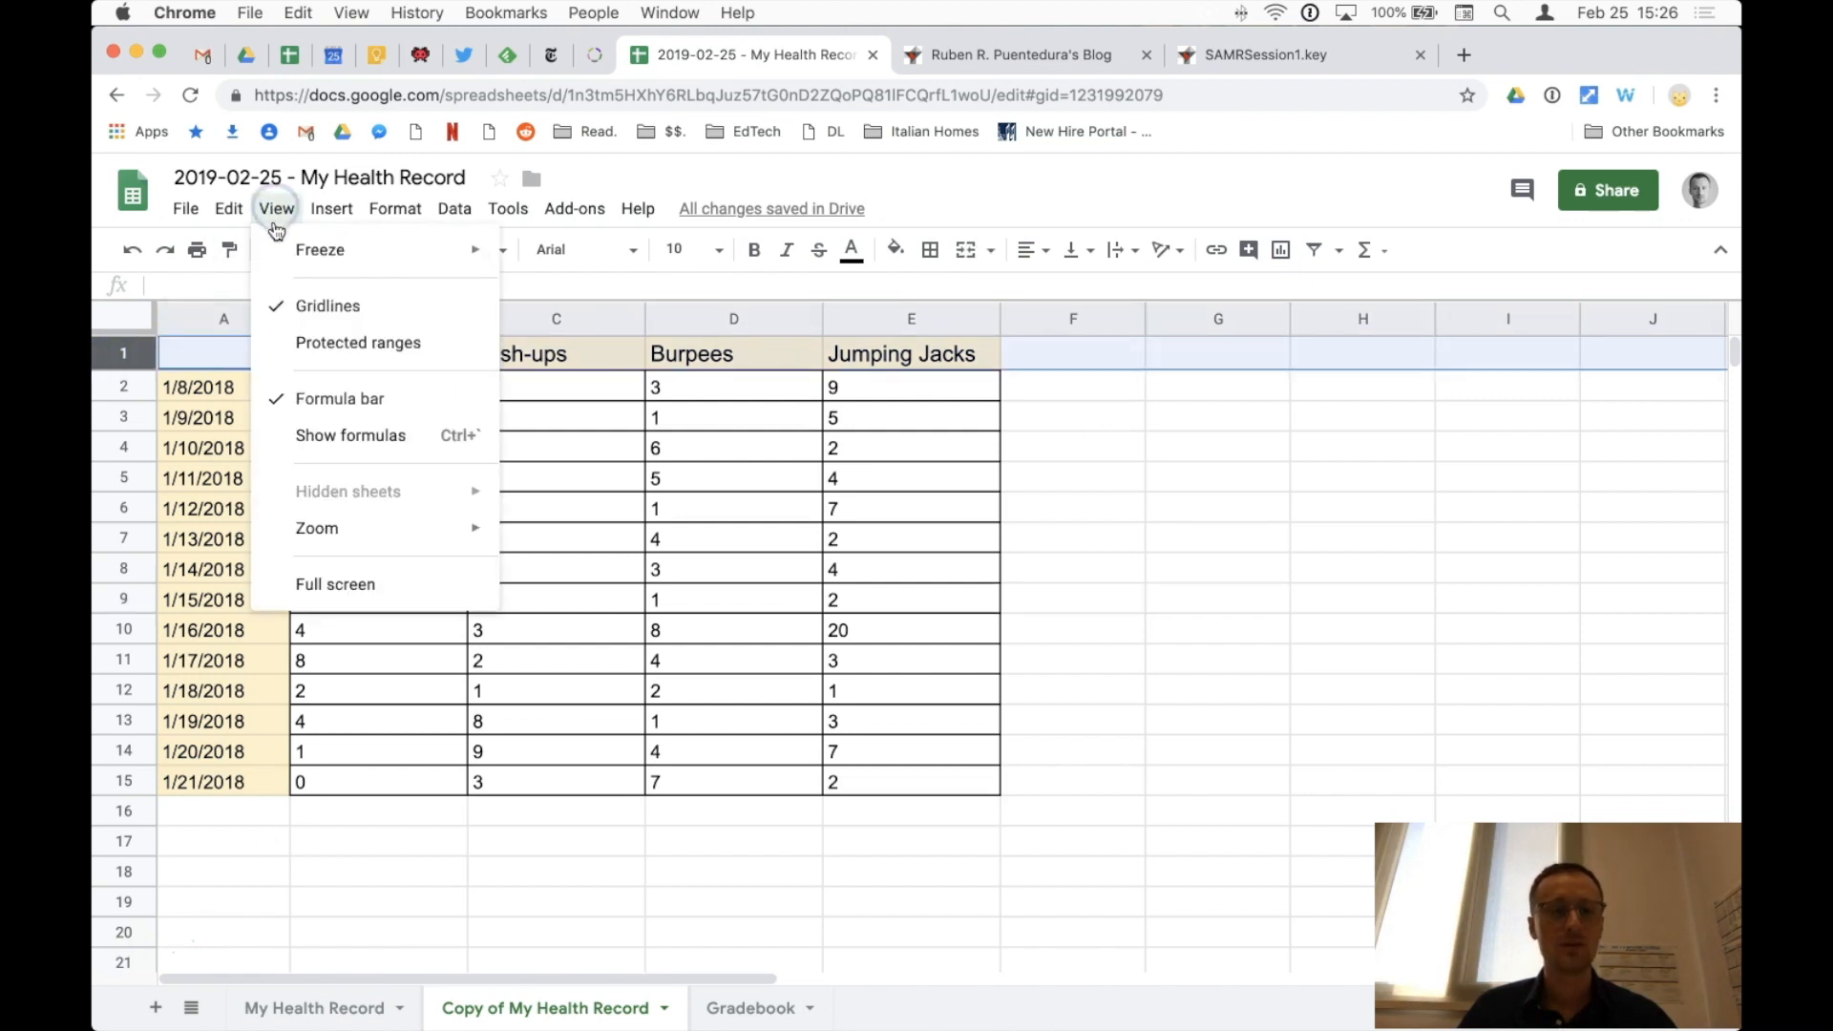
{"action": "mouse_move", "coordinate": [272, 248]}
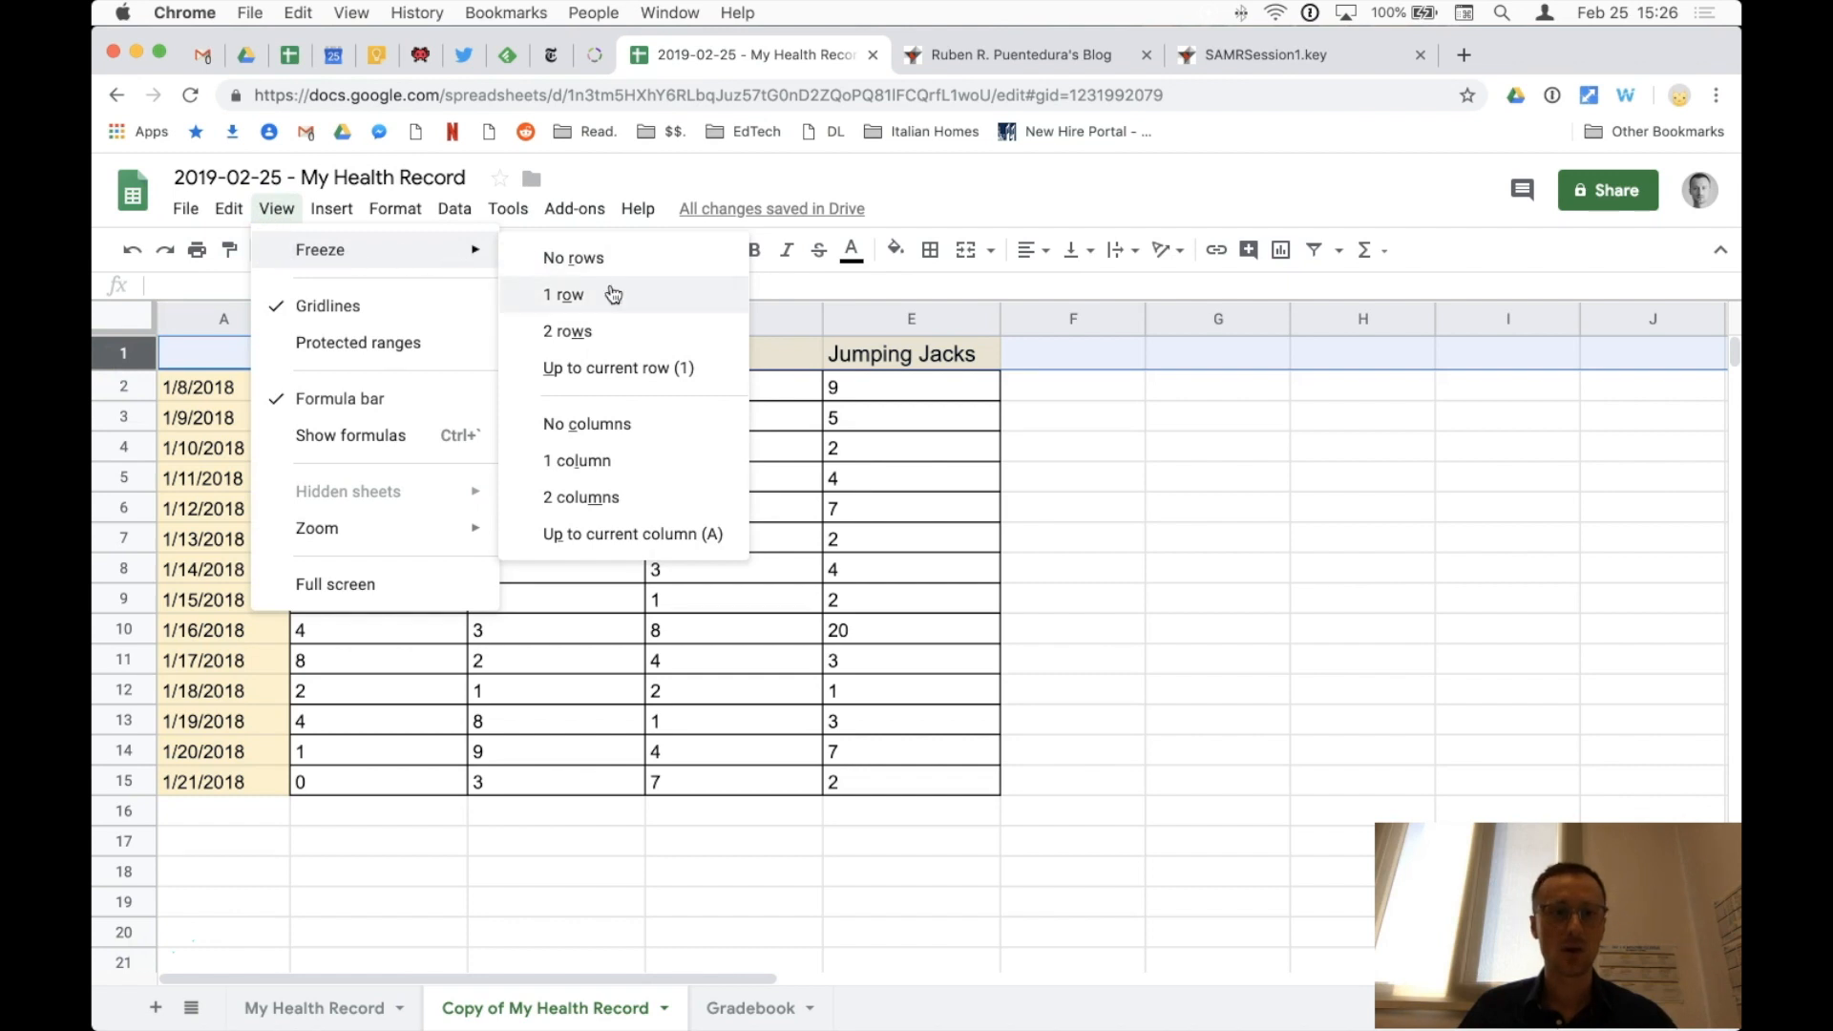
{"action": "left_click", "coordinate": [646, 295]}
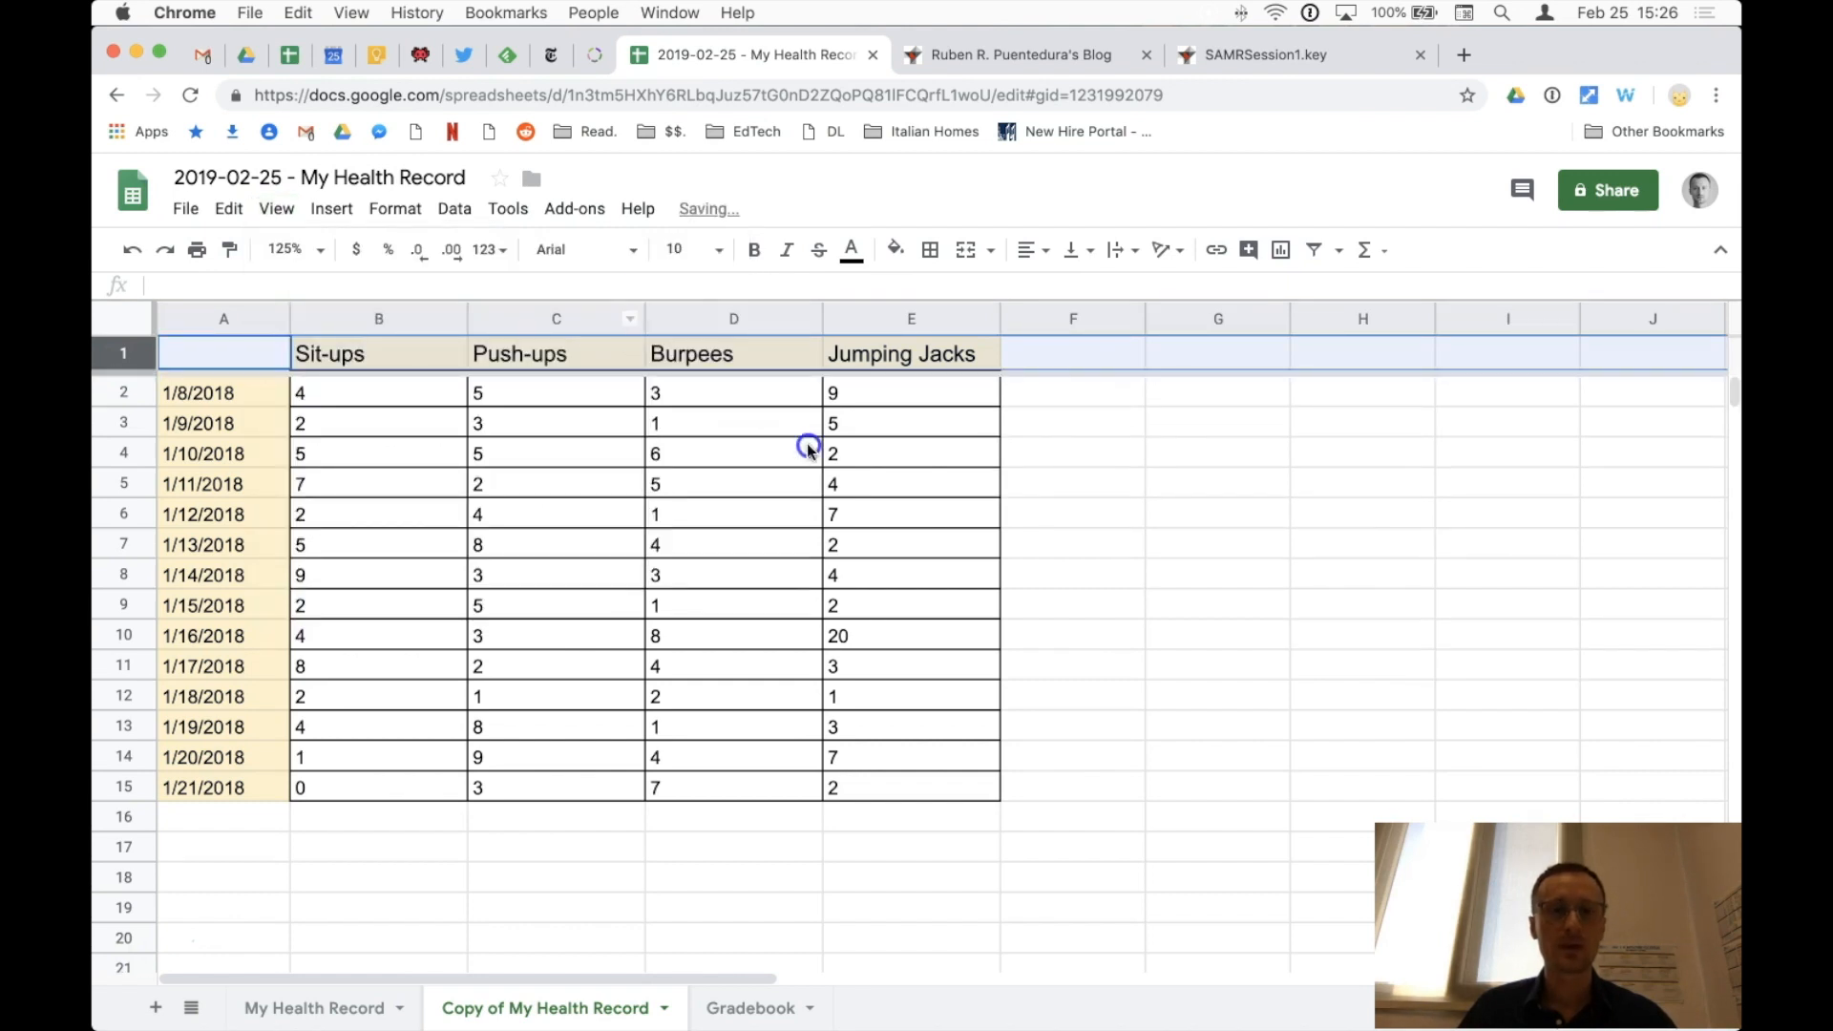
{"action": "left_click", "coordinate": [812, 451]}
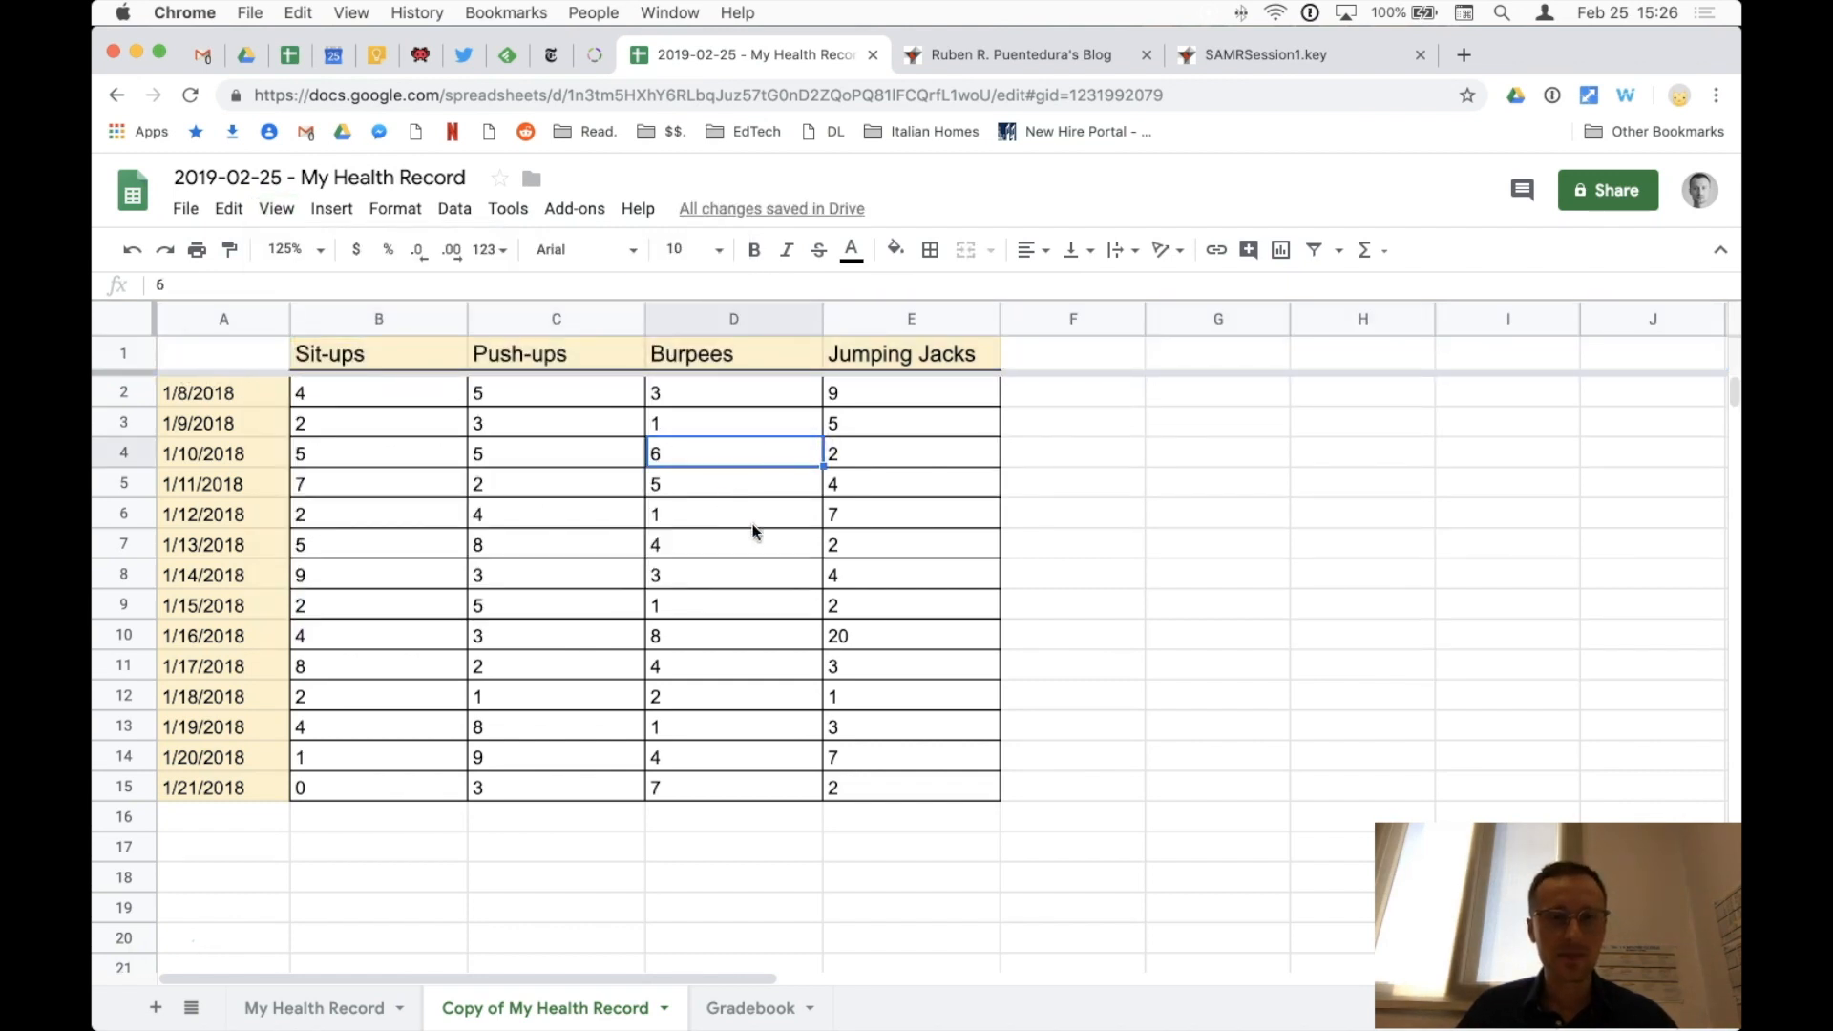
Step: Examine how the frozen header row behaves further down the copied sheet and back at the first dates
{"action": "scroll", "coordinate": [719, 576], "scroll_direction": "down", "scroll_amount": 2}
{"action": "scroll", "coordinate": [719, 569], "scroll_direction": "down", "scroll_amount": 4}
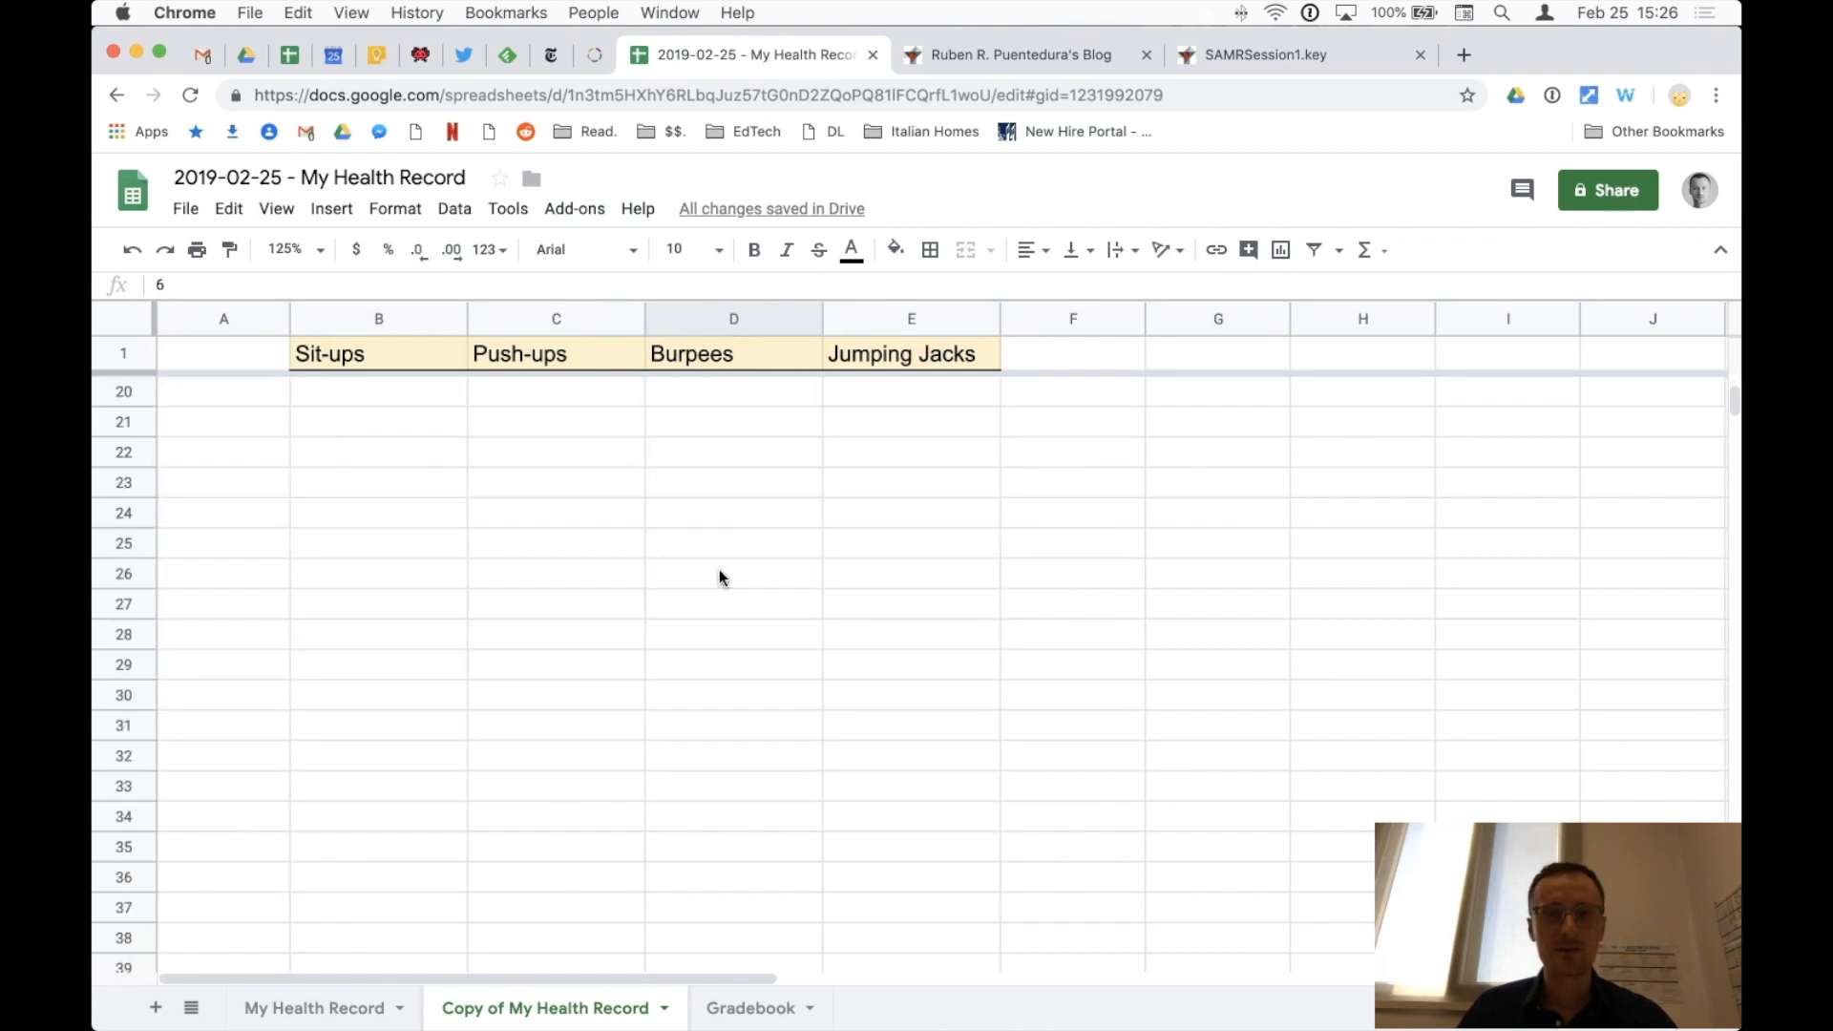
{"action": "scroll", "coordinate": [719, 569], "scroll_direction": "up", "scroll_amount": 6}
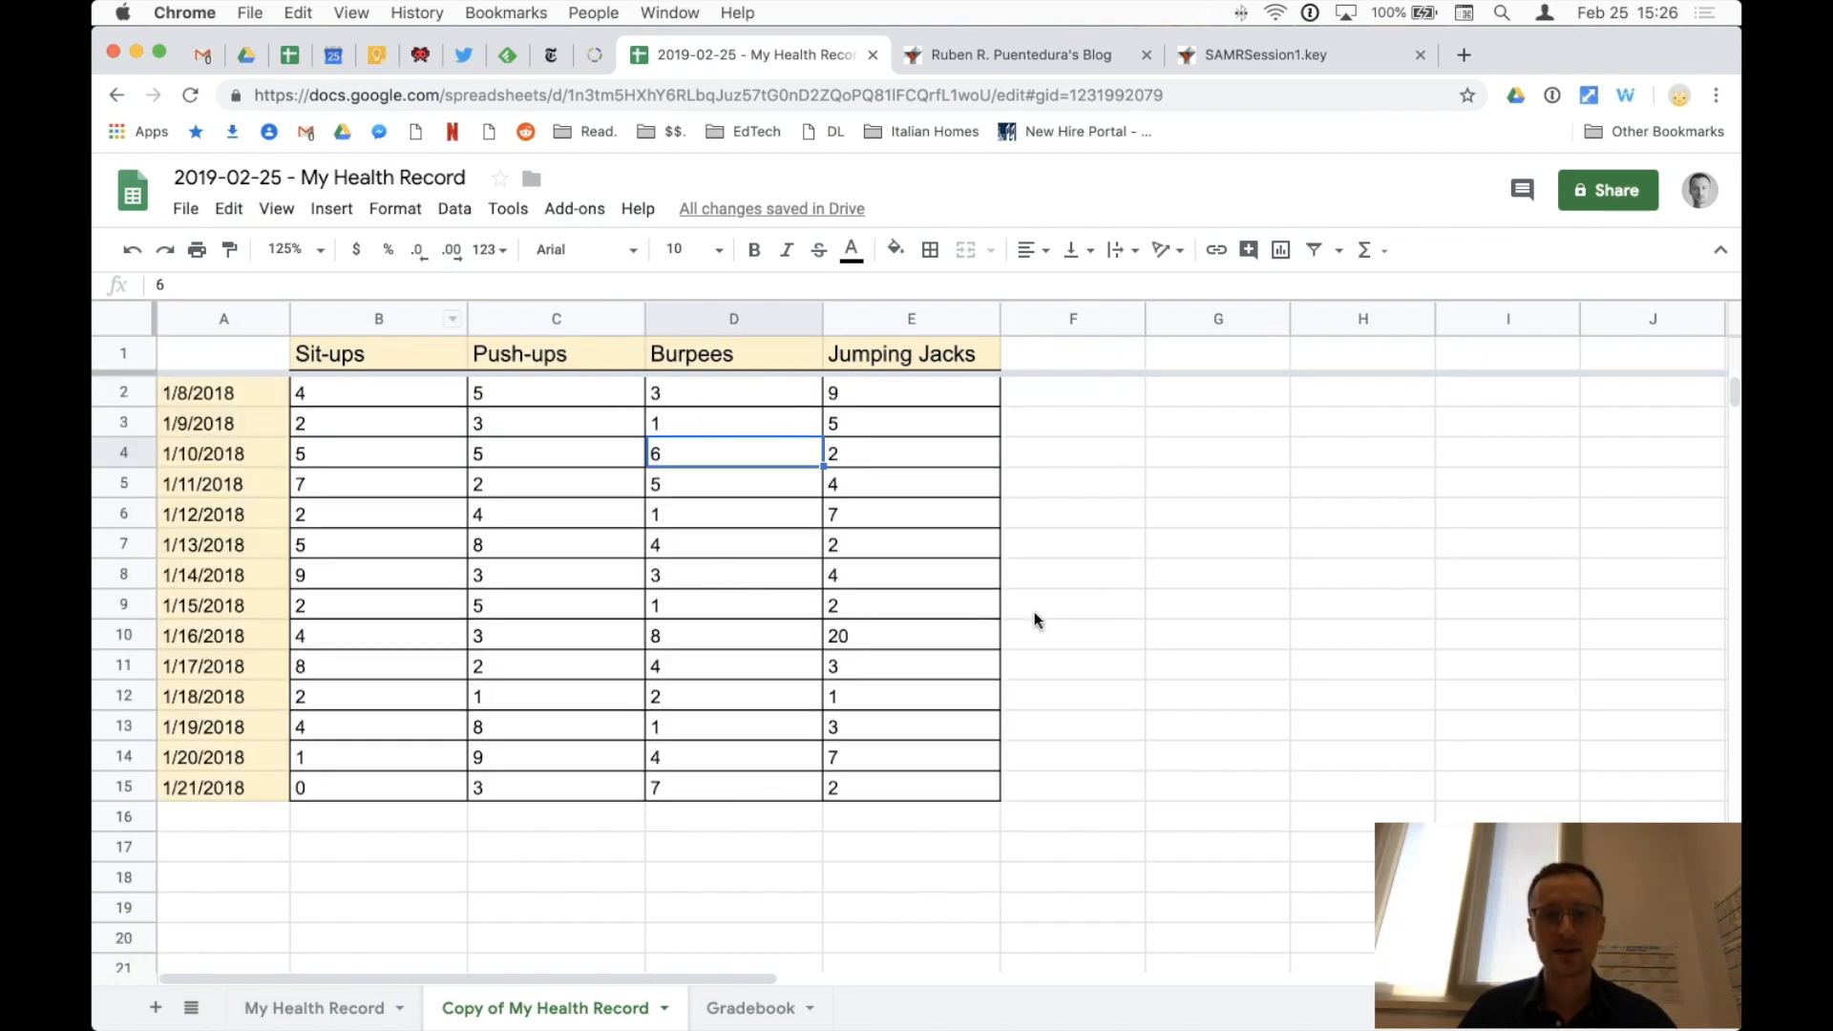
{"action": "scroll", "coordinate": [1034, 615], "scroll_direction": "down", "scroll_amount": 6}
{"action": "scroll", "coordinate": [1034, 617], "scroll_direction": "up", "scroll_amount": 6}
{"action": "scroll", "coordinate": [1034, 617], "scroll_direction": "down", "scroll_amount": 5}
{"action": "scroll", "coordinate": [1034, 621], "scroll_direction": "up", "scroll_amount": 5}
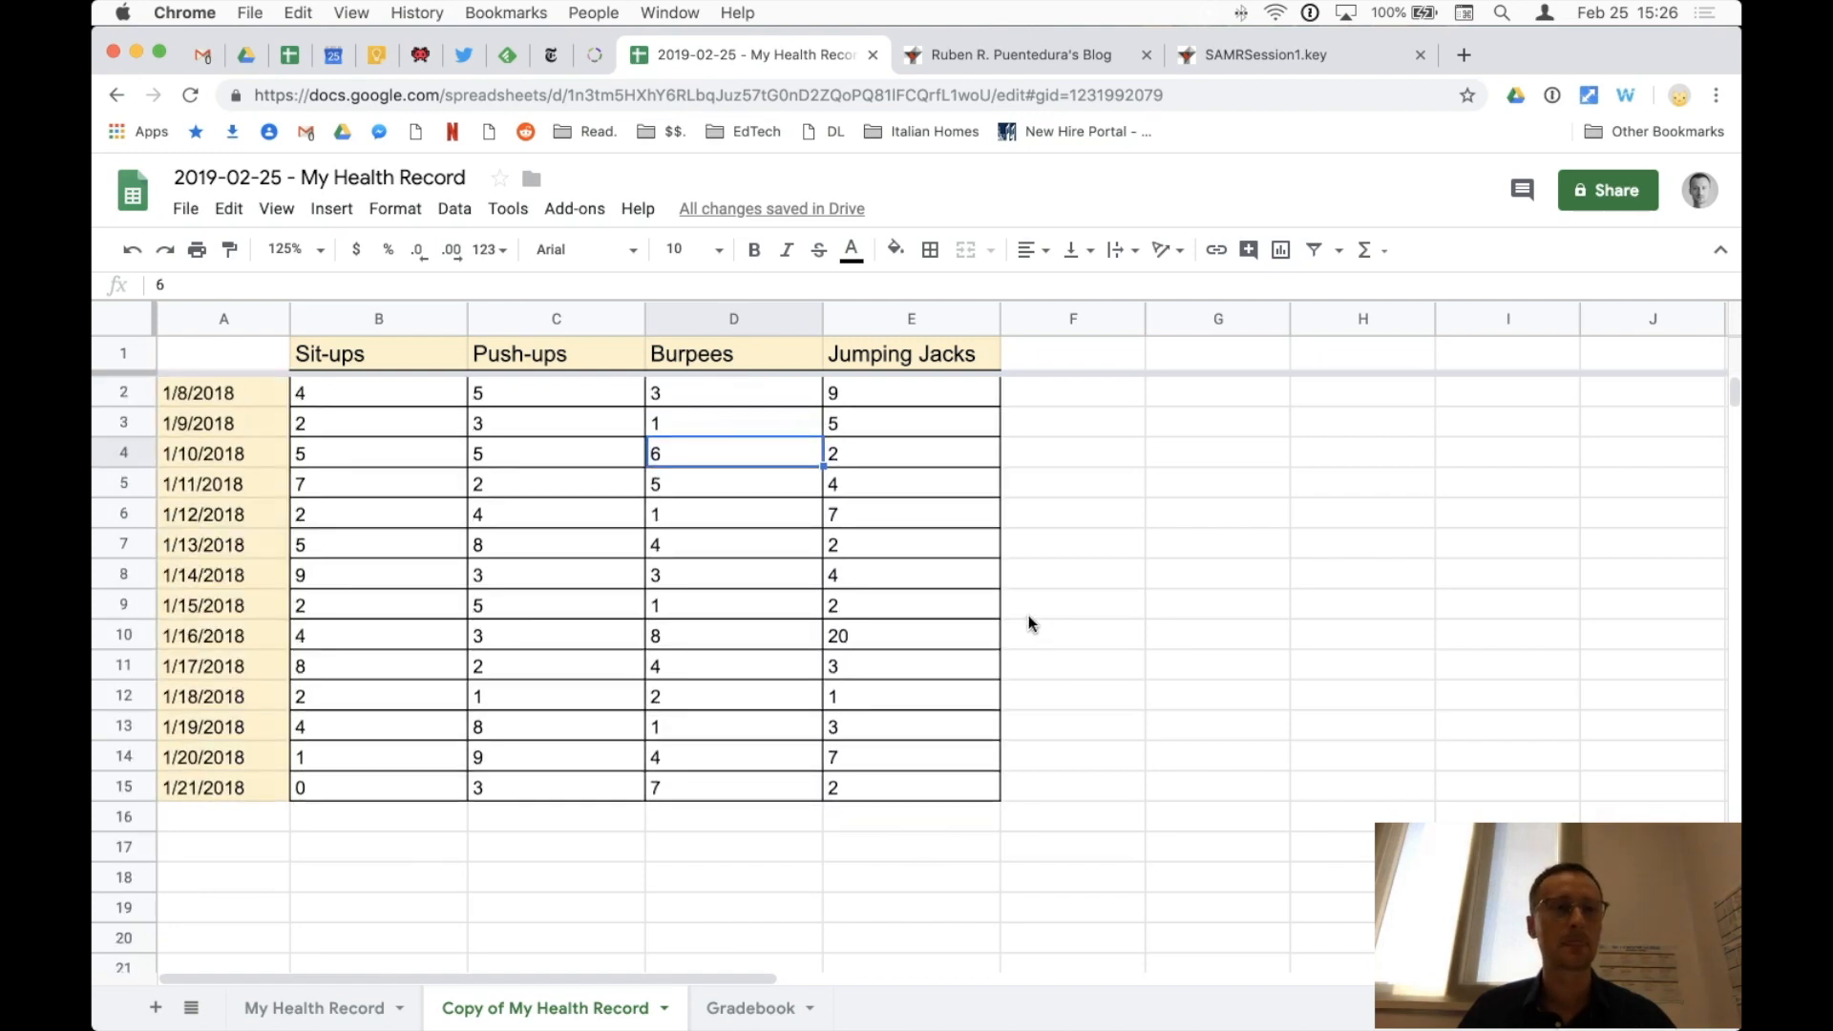
Step: Sort the copied sheet Z to A by the Sit-ups column
{"action": "left_click", "coordinate": [223, 321]}
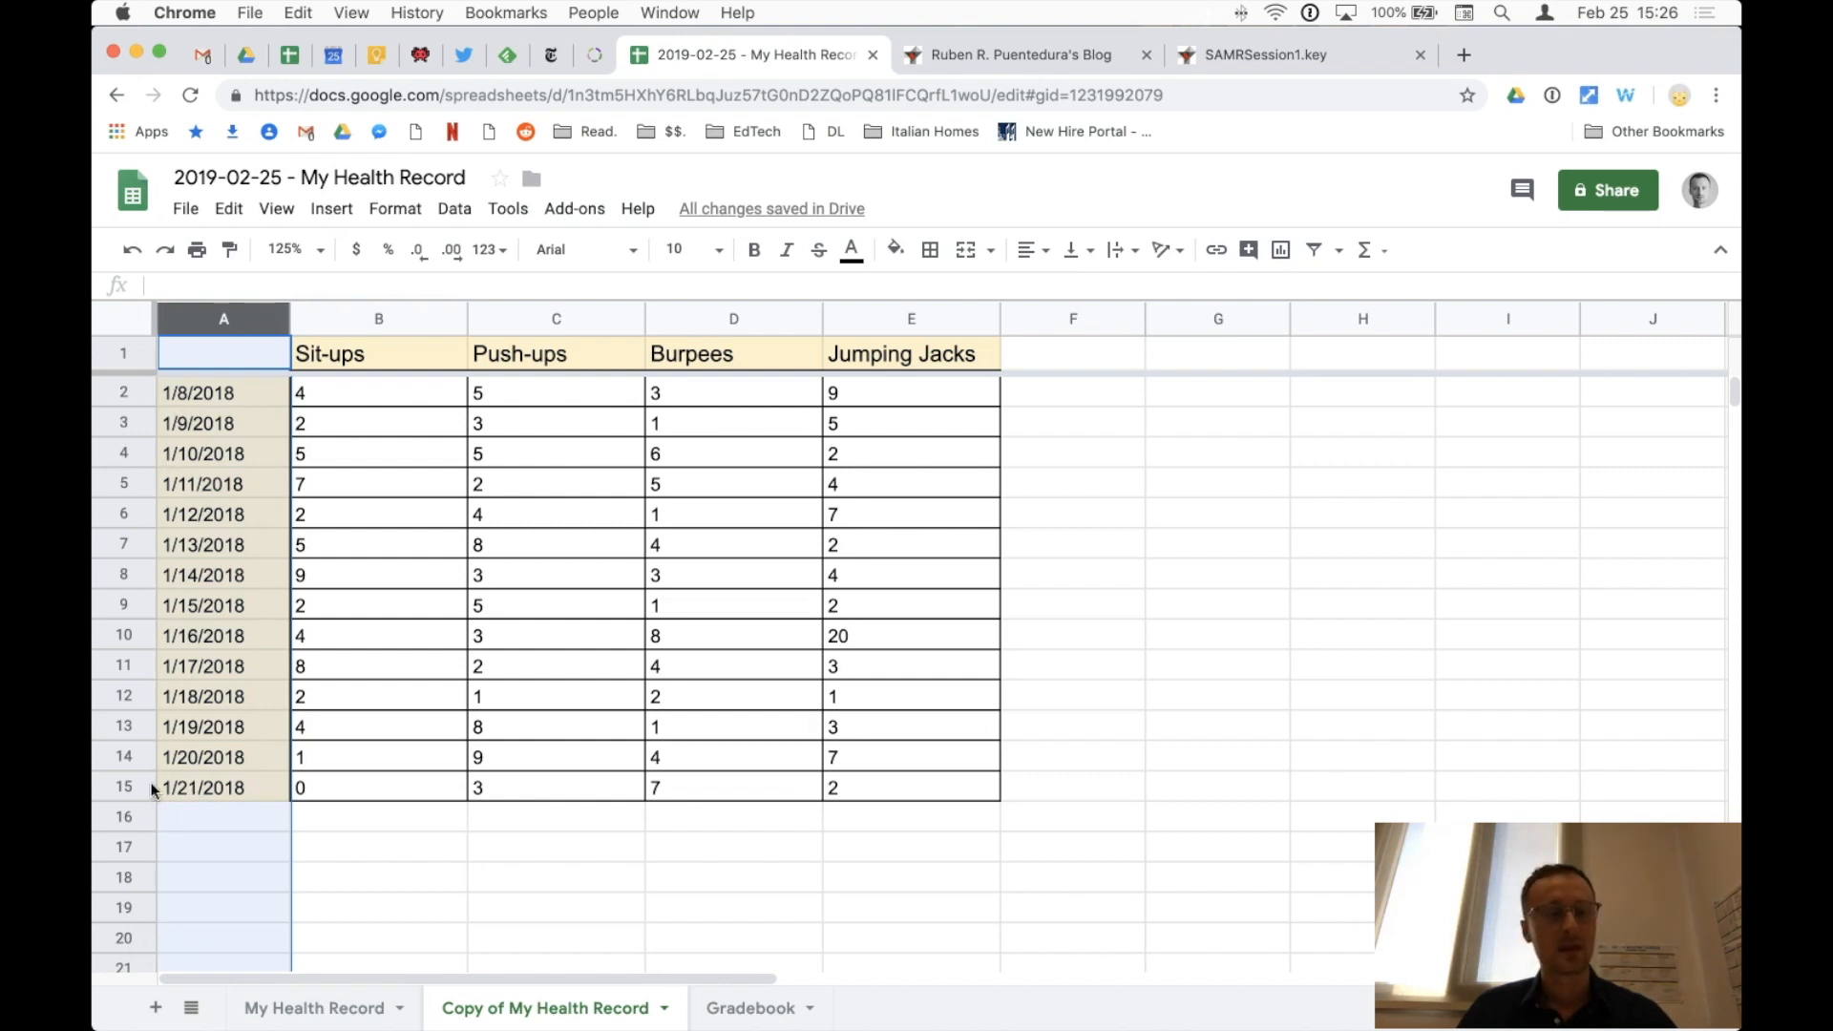
{"action": "left_click", "coordinate": [361, 326]}
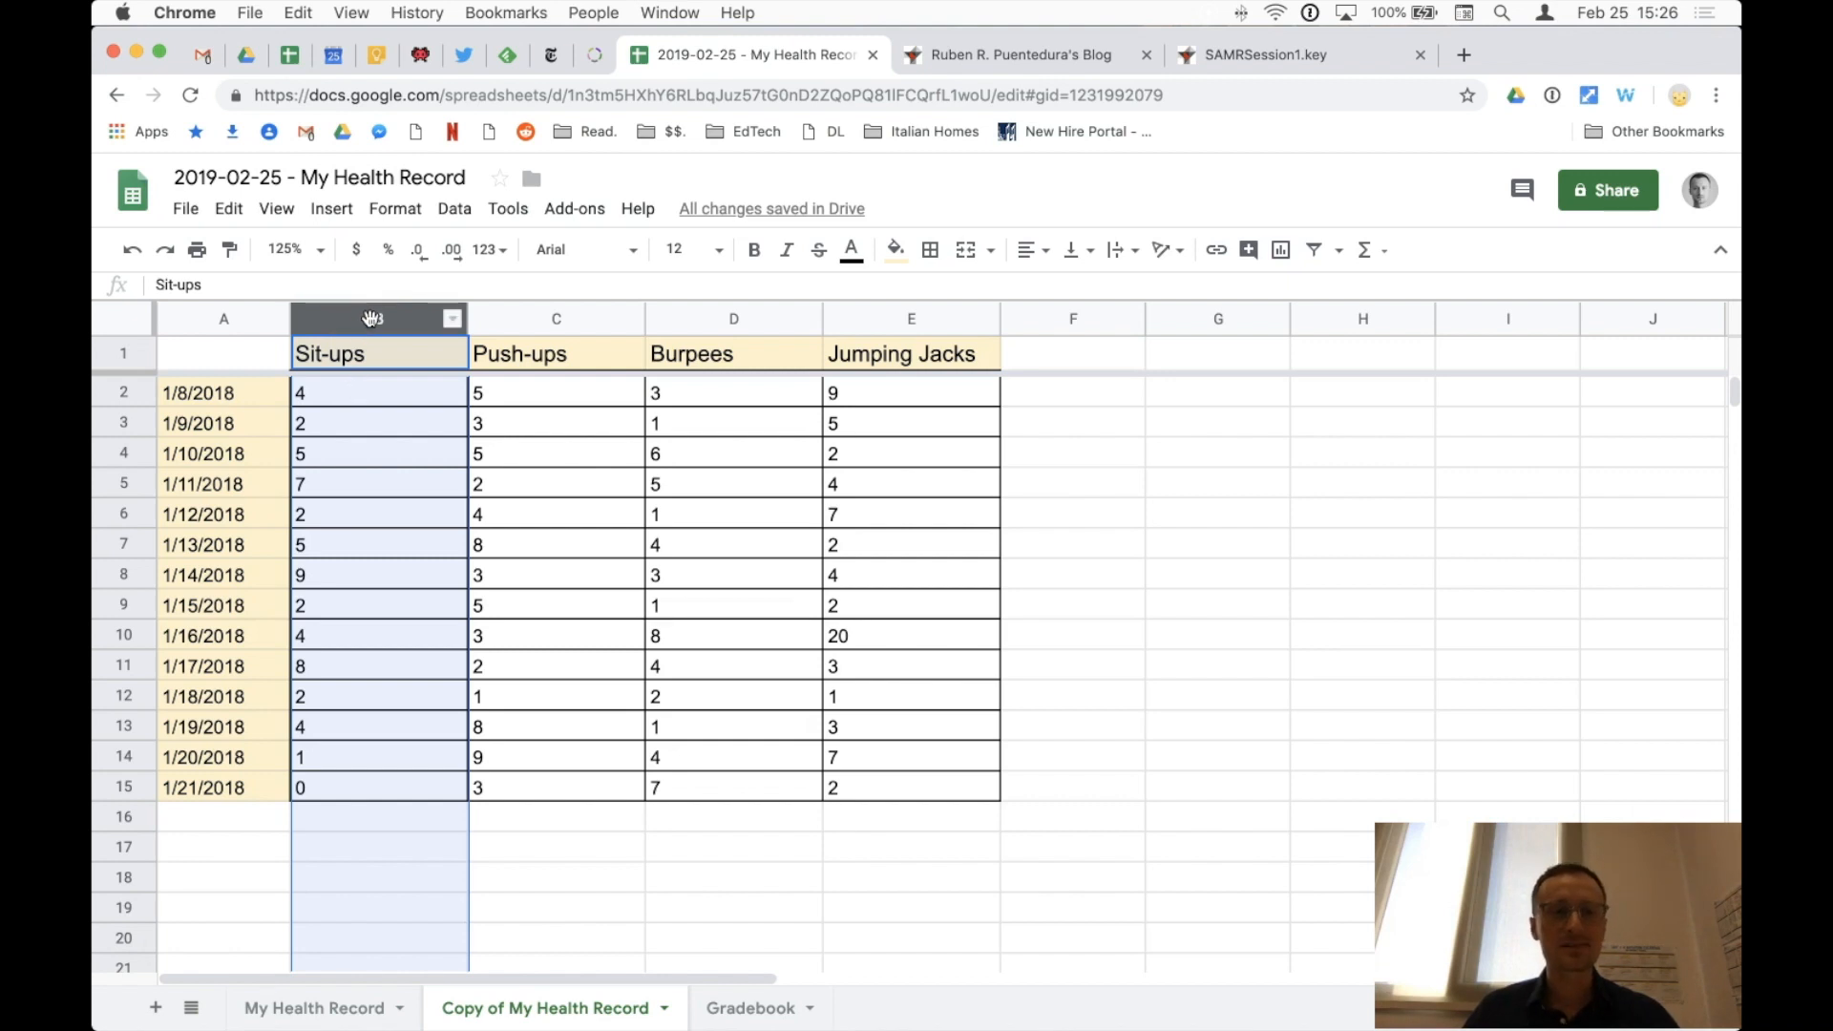
{"action": "left_click", "coordinate": [456, 325]}
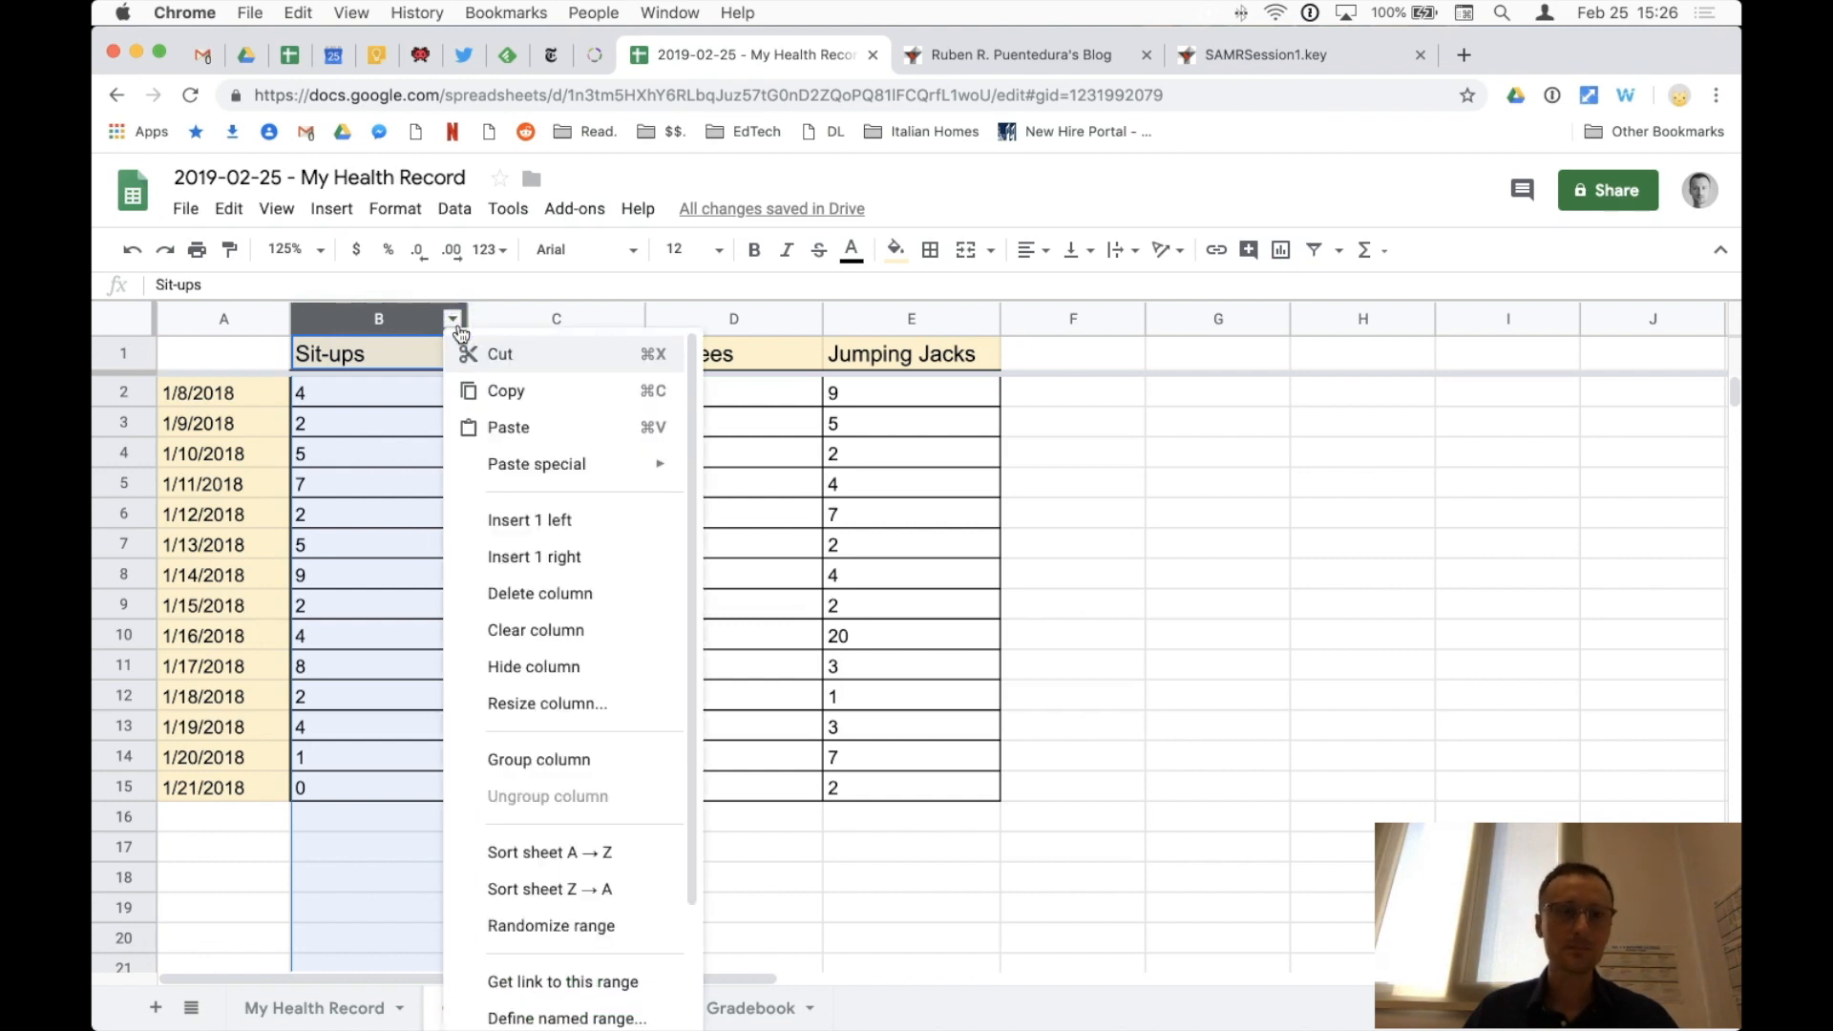
{"action": "left_click", "coordinate": [606, 898]}
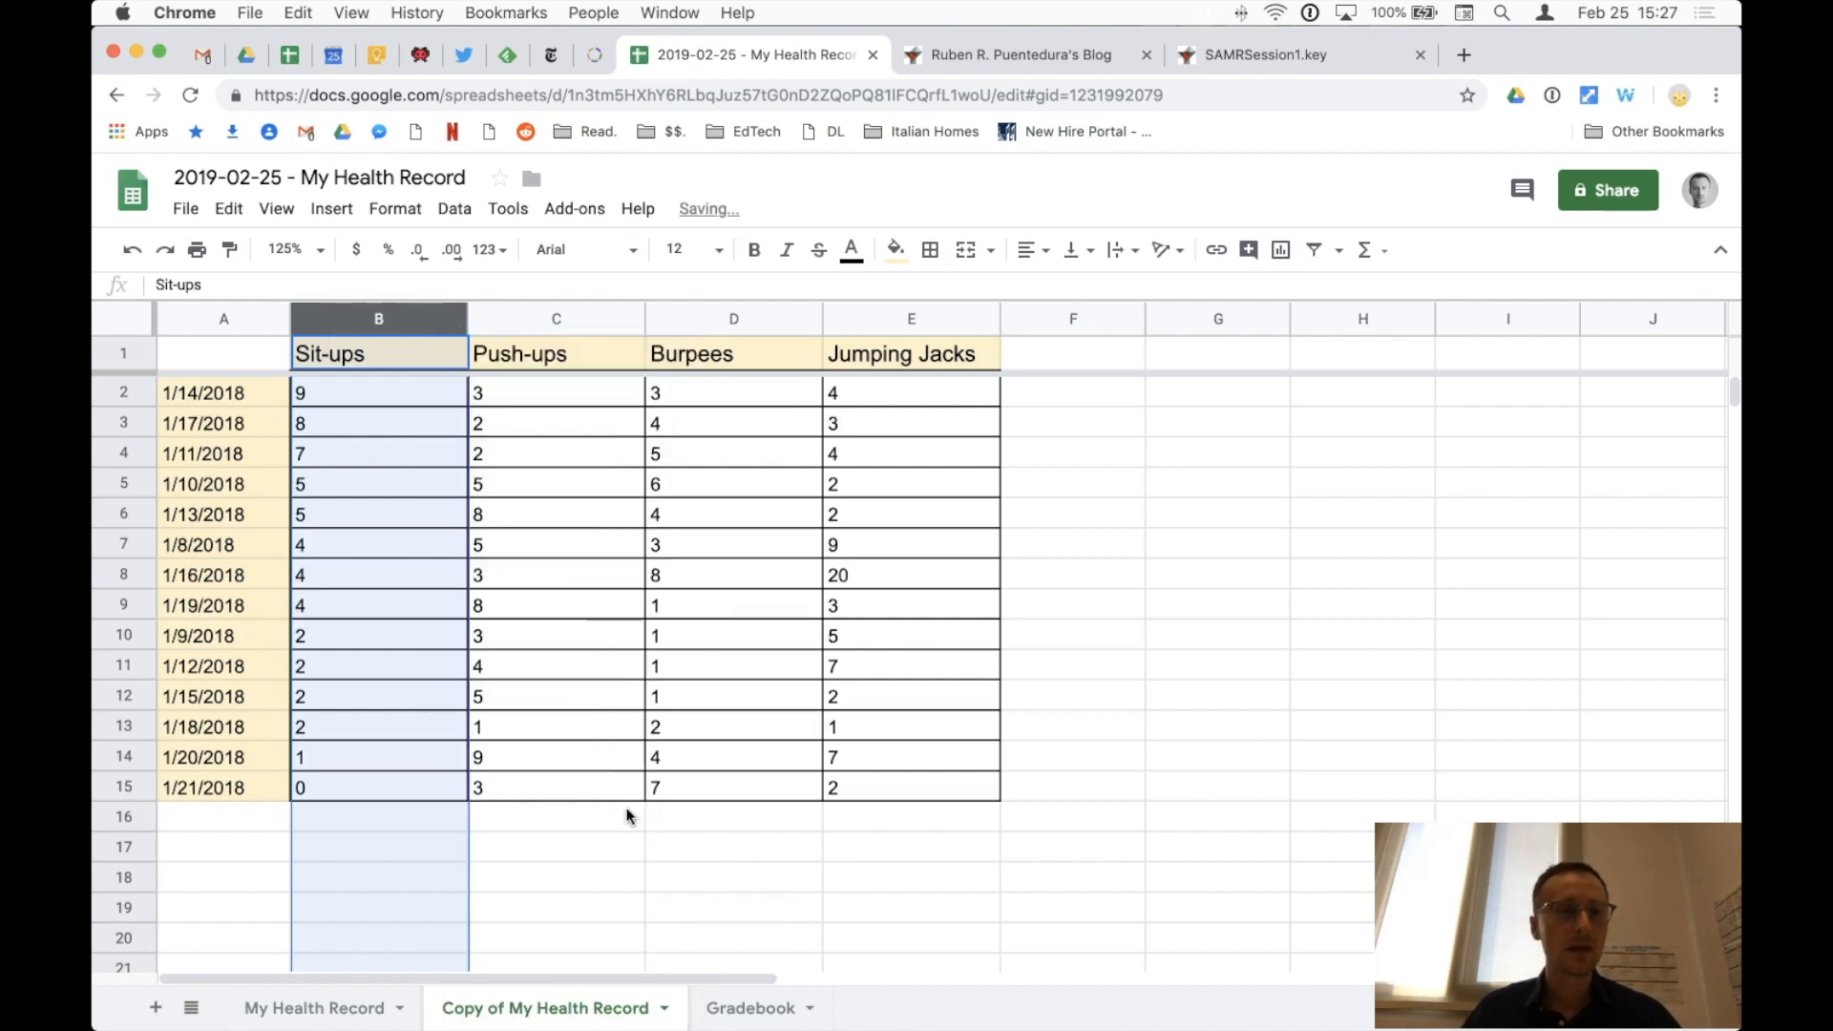
Step: Examine the sorted rows, comparing the dates with the highest and lowest Sit-ups counts
{"action": "left_click", "coordinate": [123, 390]}
{"action": "left_click", "coordinate": [124, 421]}
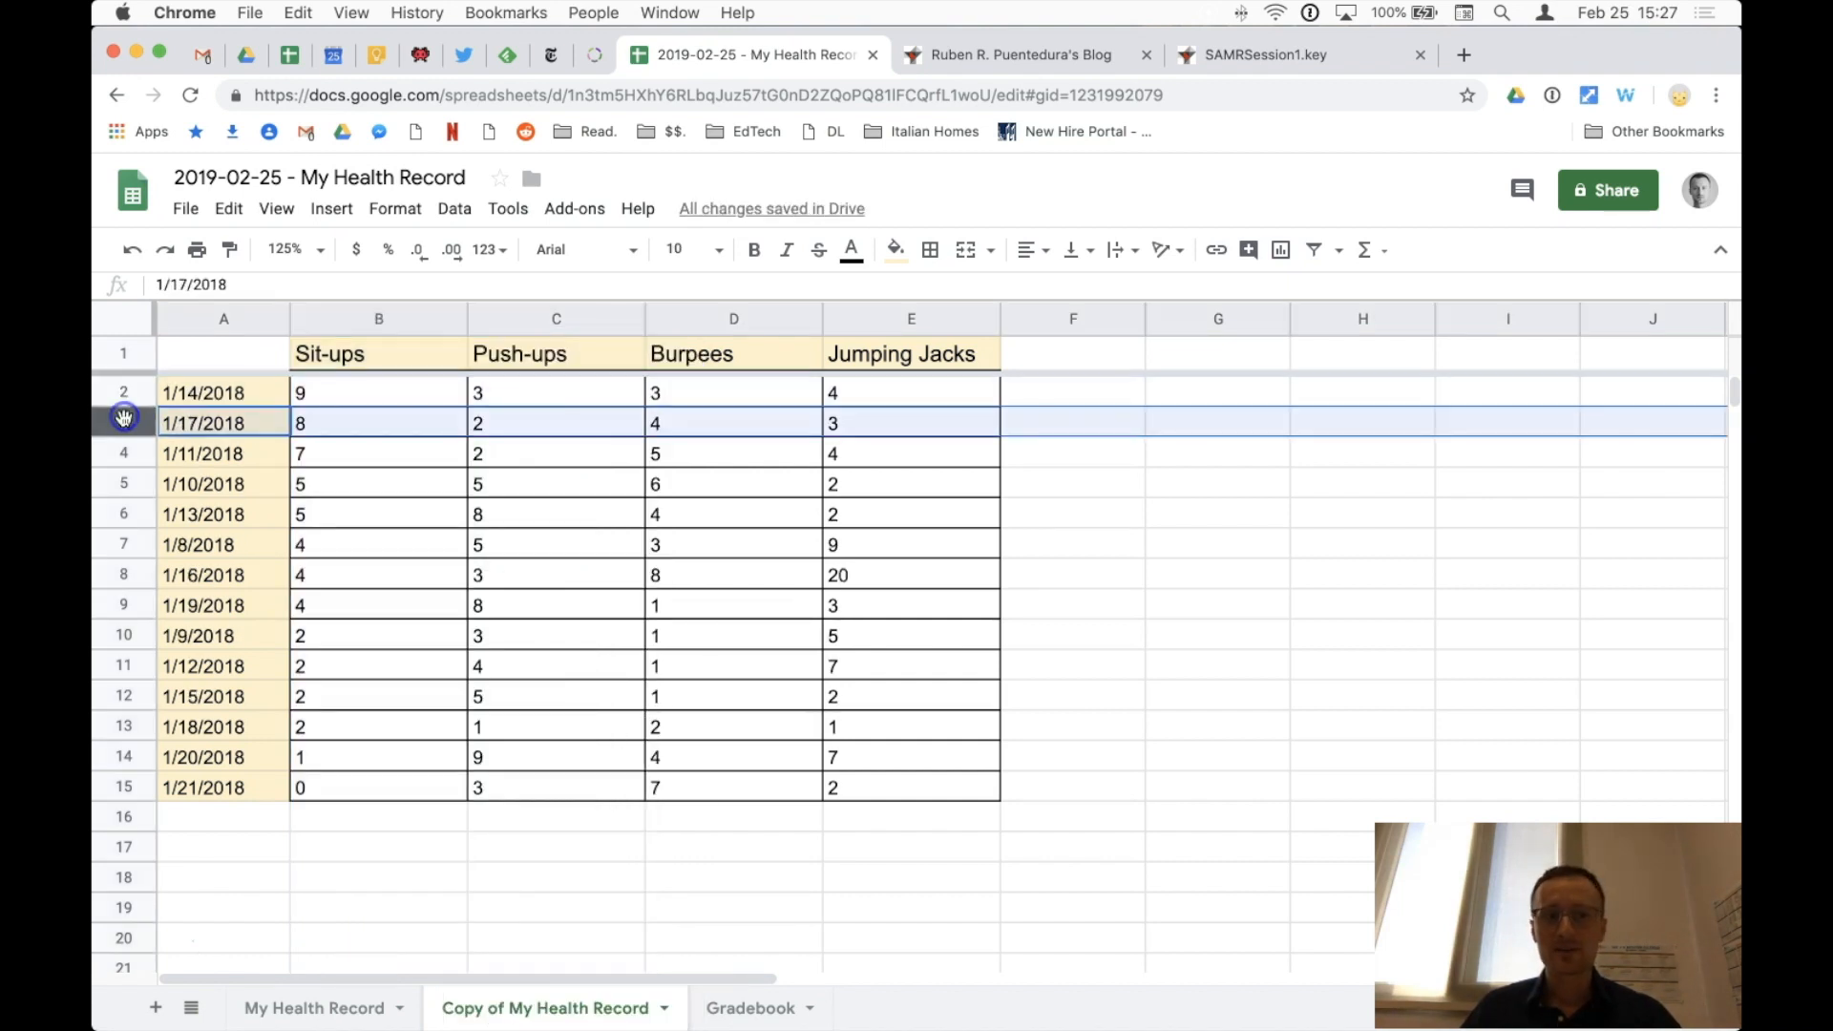
{"action": "left_click", "coordinate": [122, 453]}
{"action": "left_click", "coordinate": [121, 483]}
{"action": "left_click", "coordinate": [114, 535]}
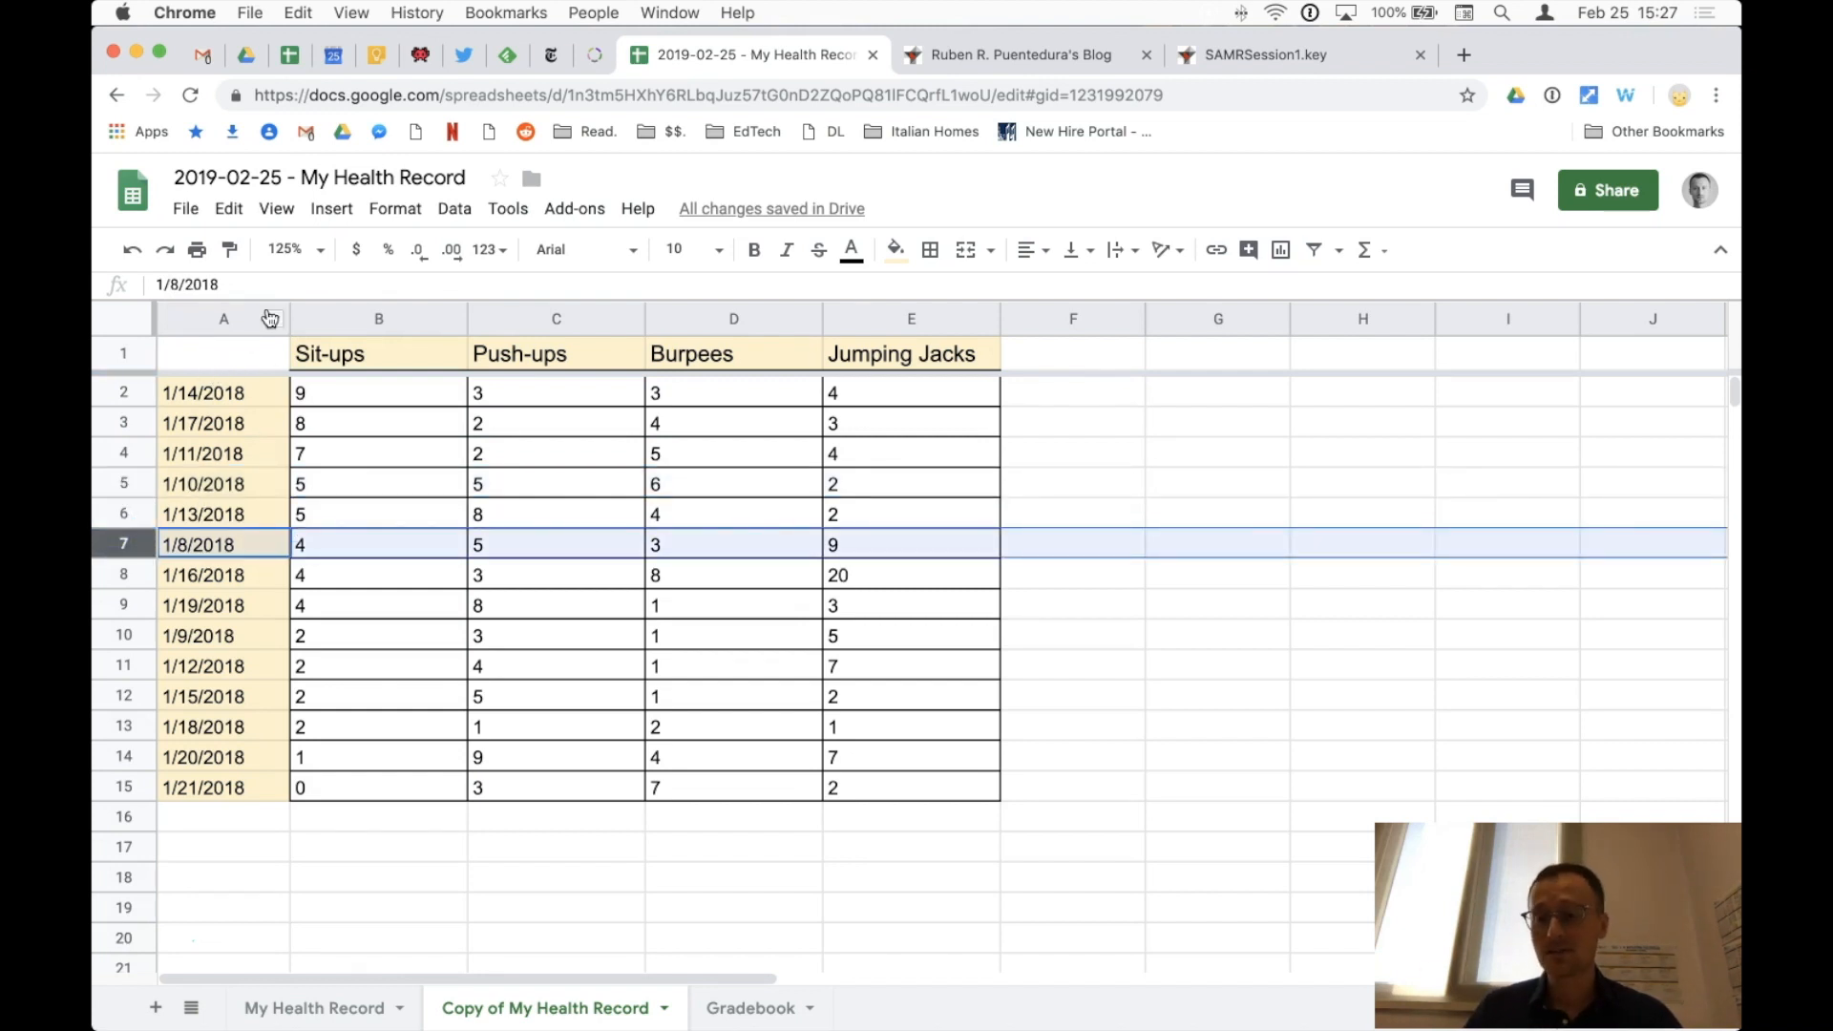
{"action": "left_click", "coordinate": [356, 319]}
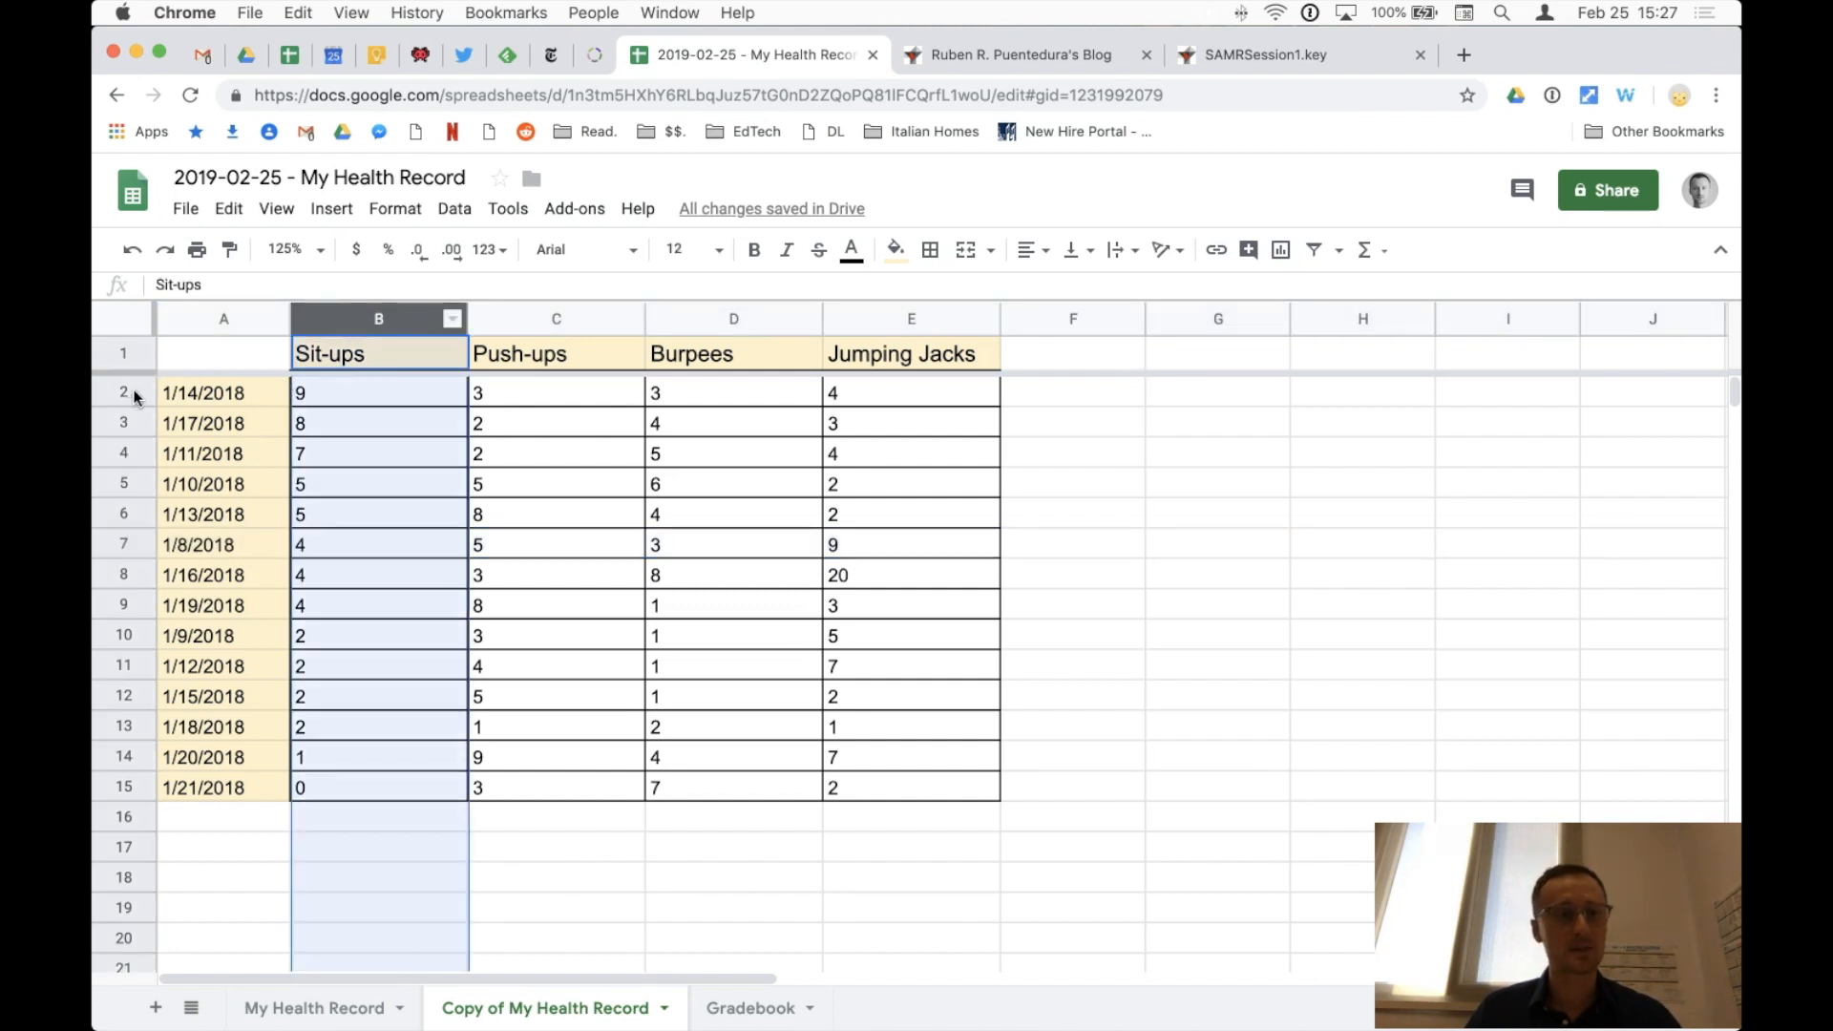
{"action": "left_click", "coordinate": [307, 399]}
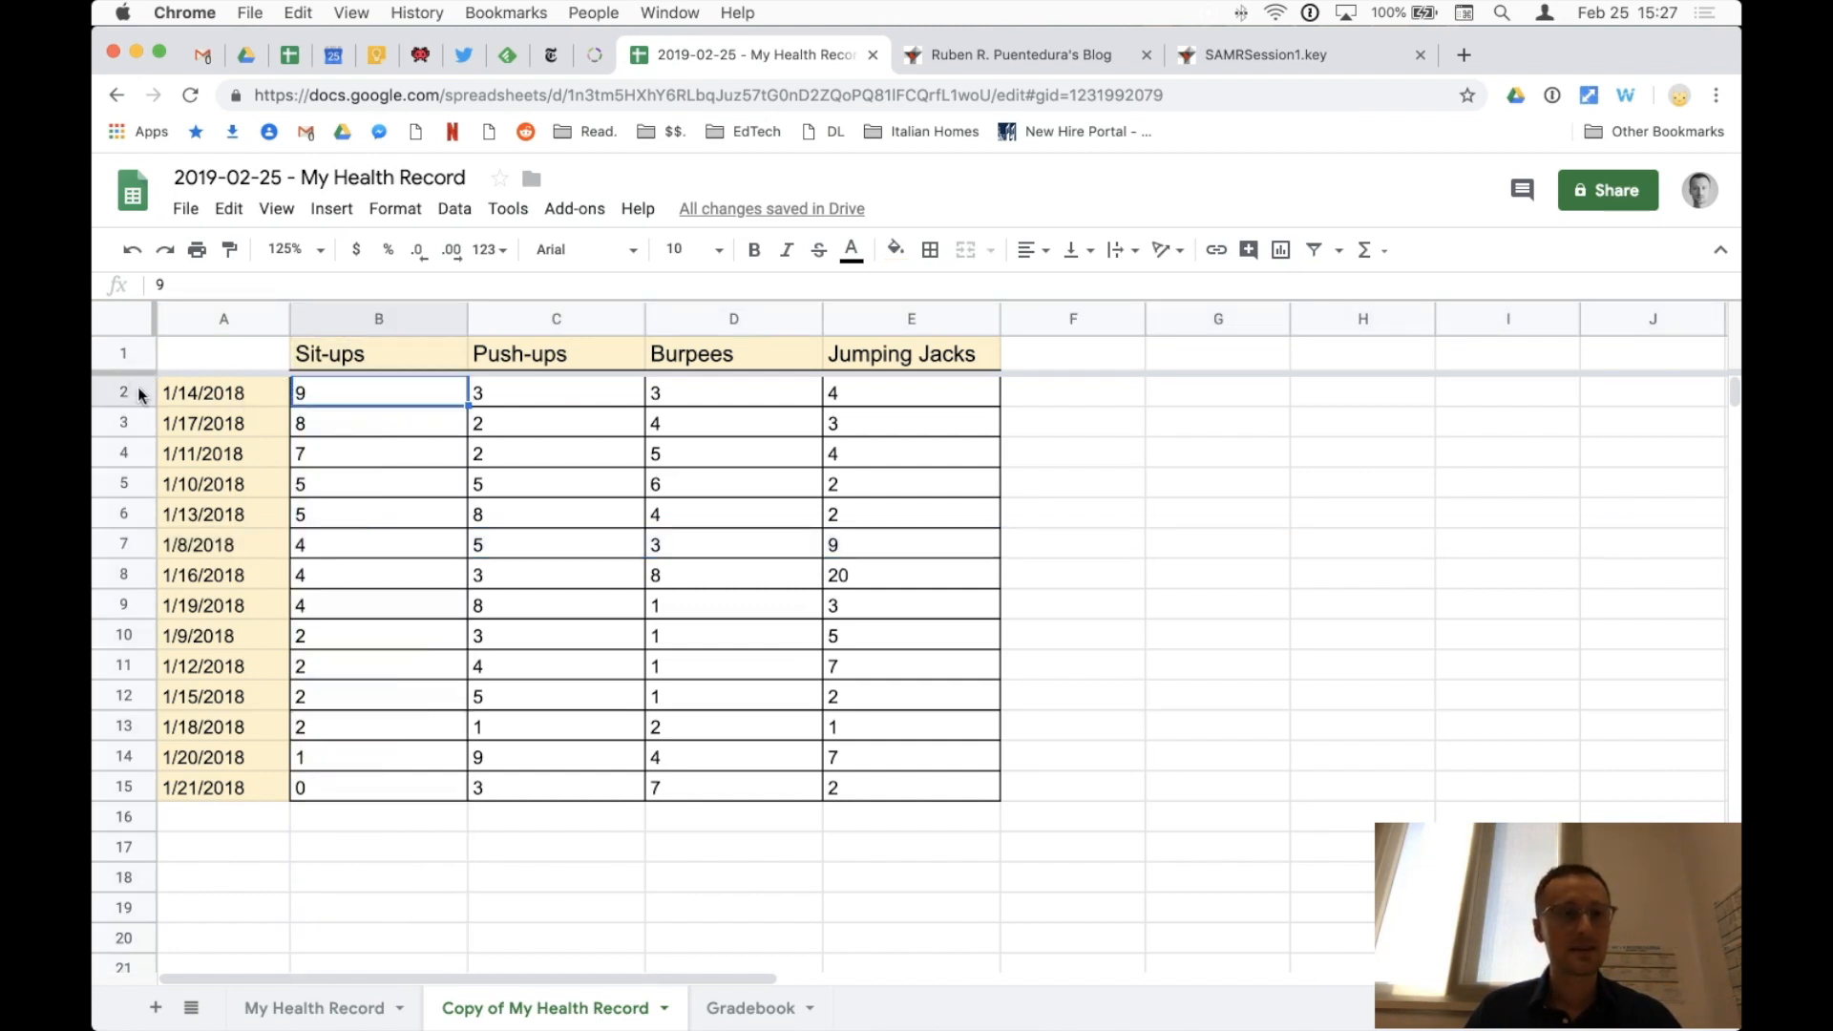
{"action": "left_click_drag", "start_coordinate": [244, 392], "coordinate": [262, 455]}
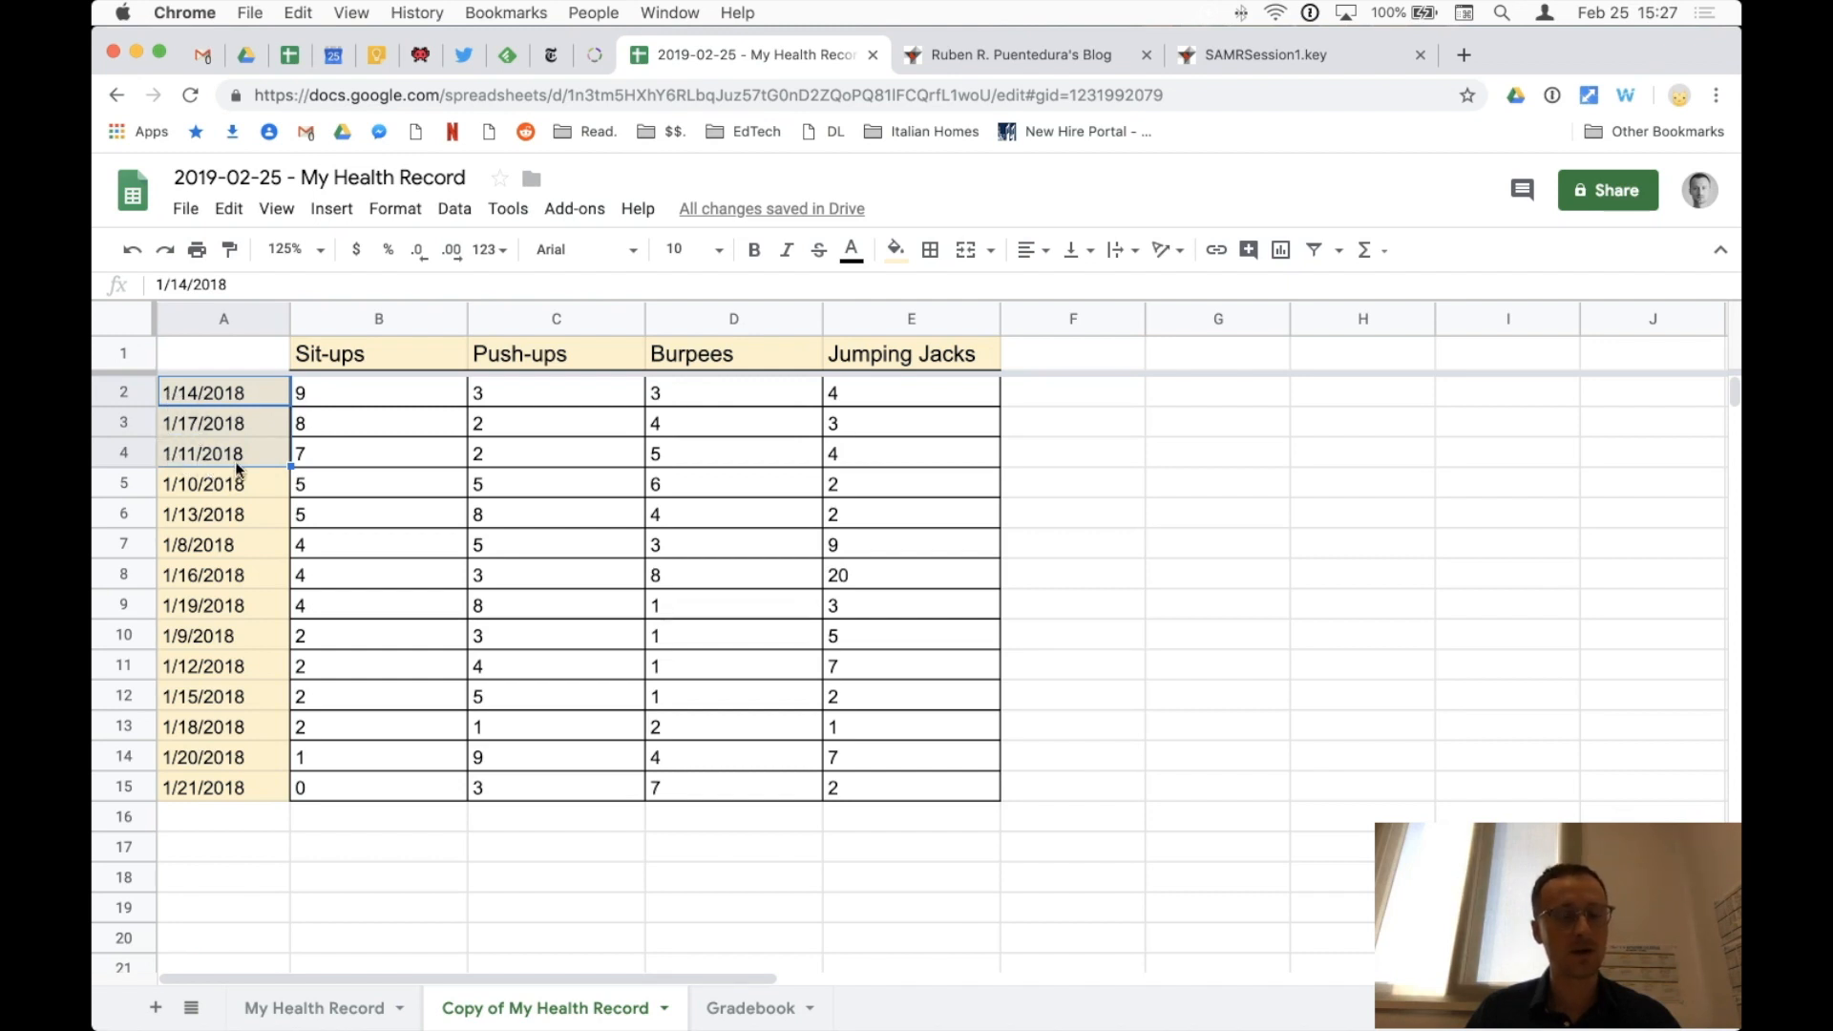
{"action": "left_click", "coordinate": [191, 394]}
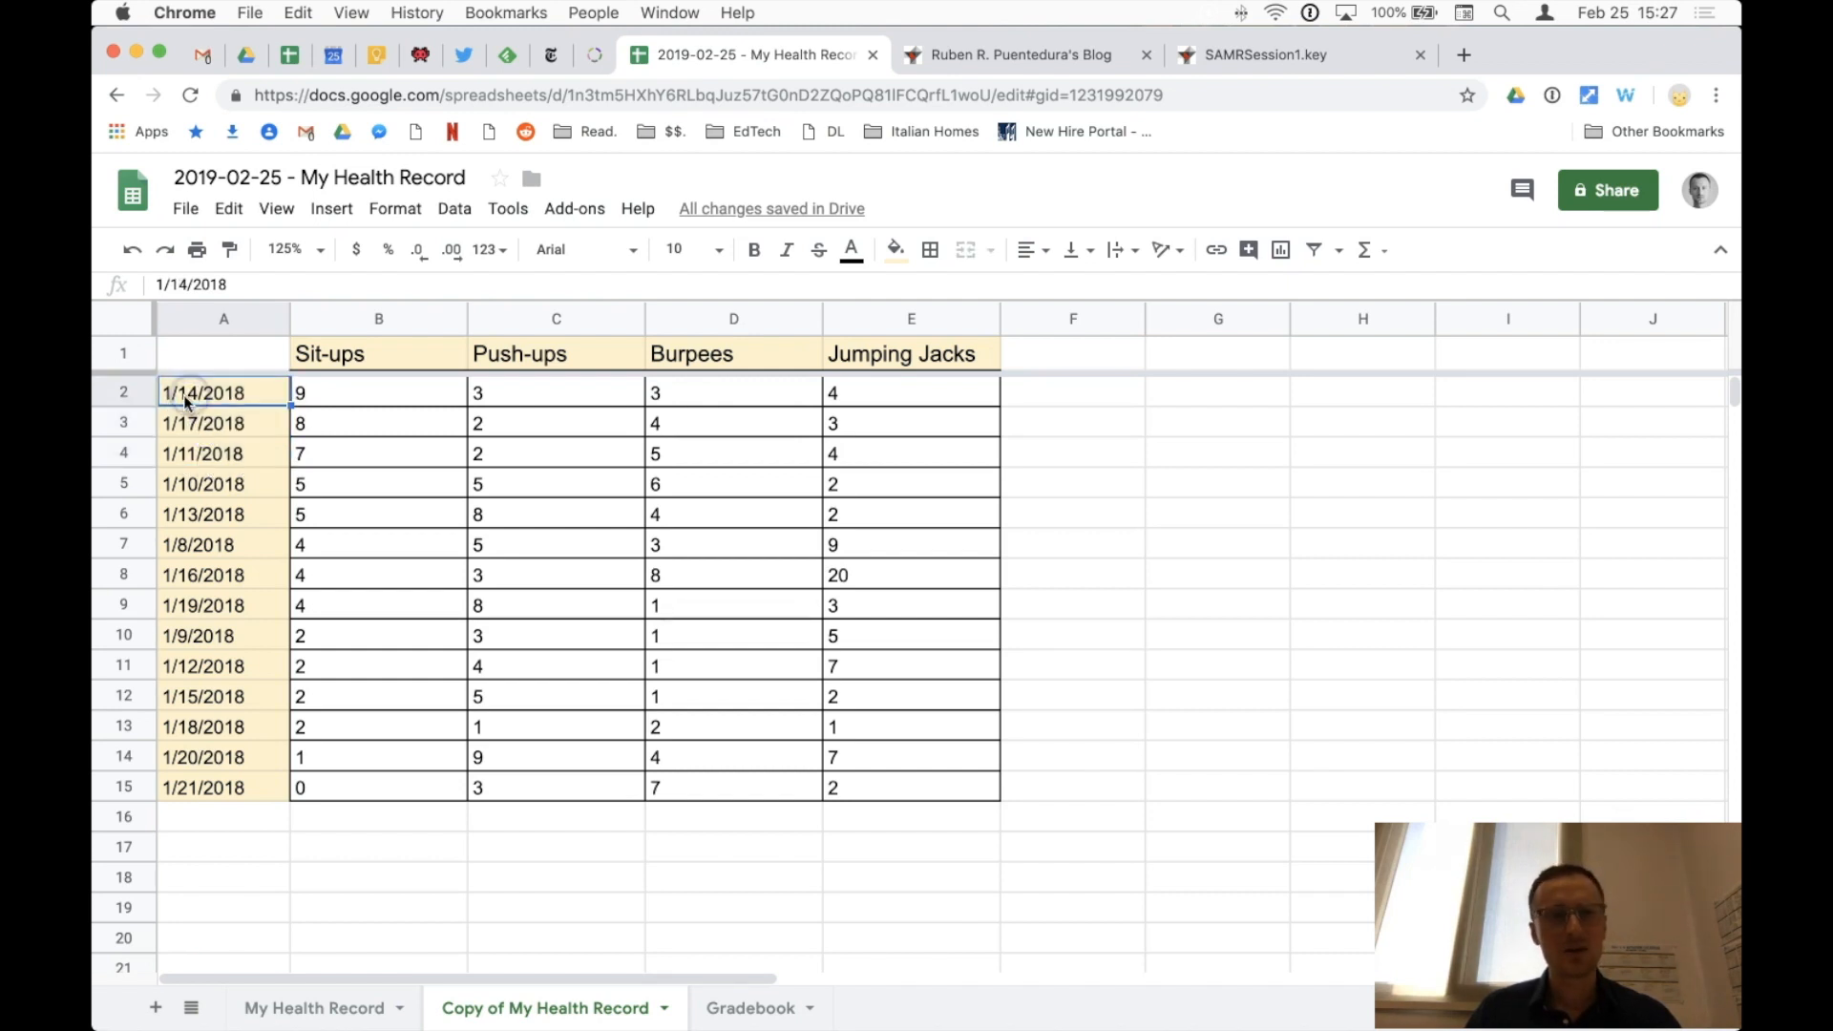
{"action": "left_click", "coordinate": [299, 399]}
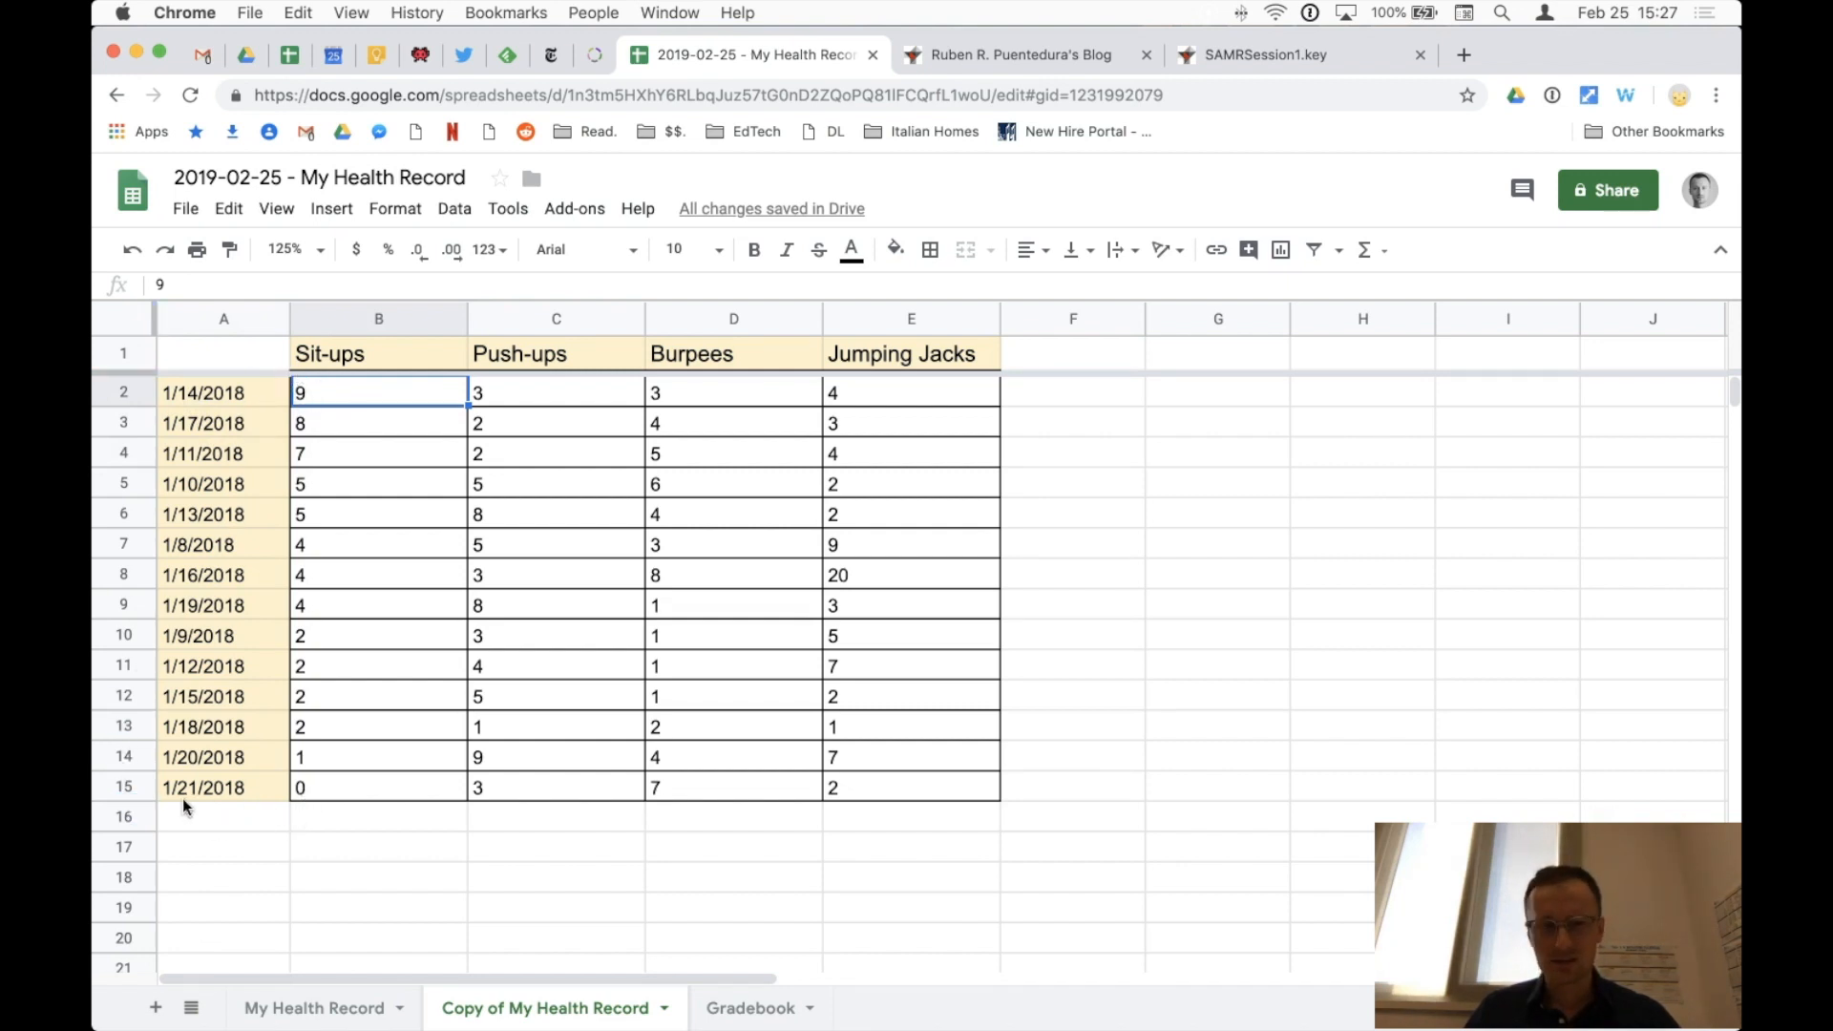
{"action": "left_click", "coordinate": [127, 791]}
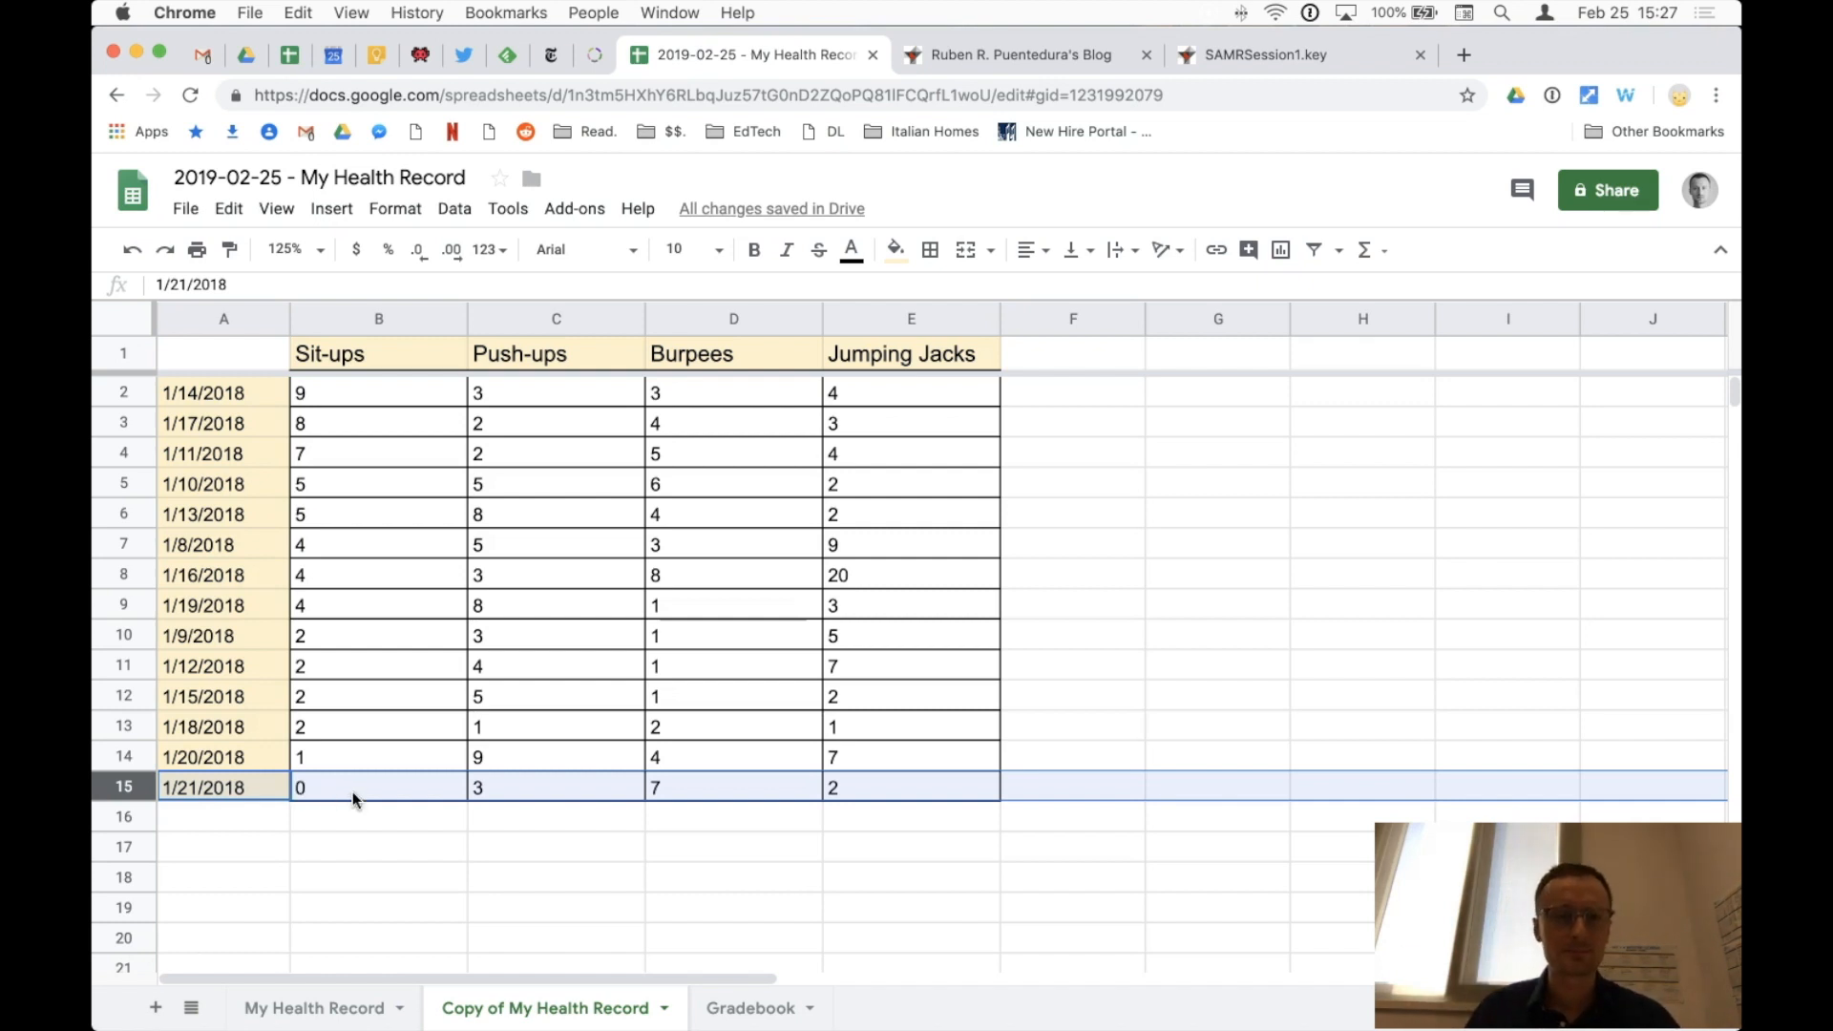
Step: Create a filter on the Push-ups column of the copied sheet
{"action": "left_click", "coordinate": [571, 315]}
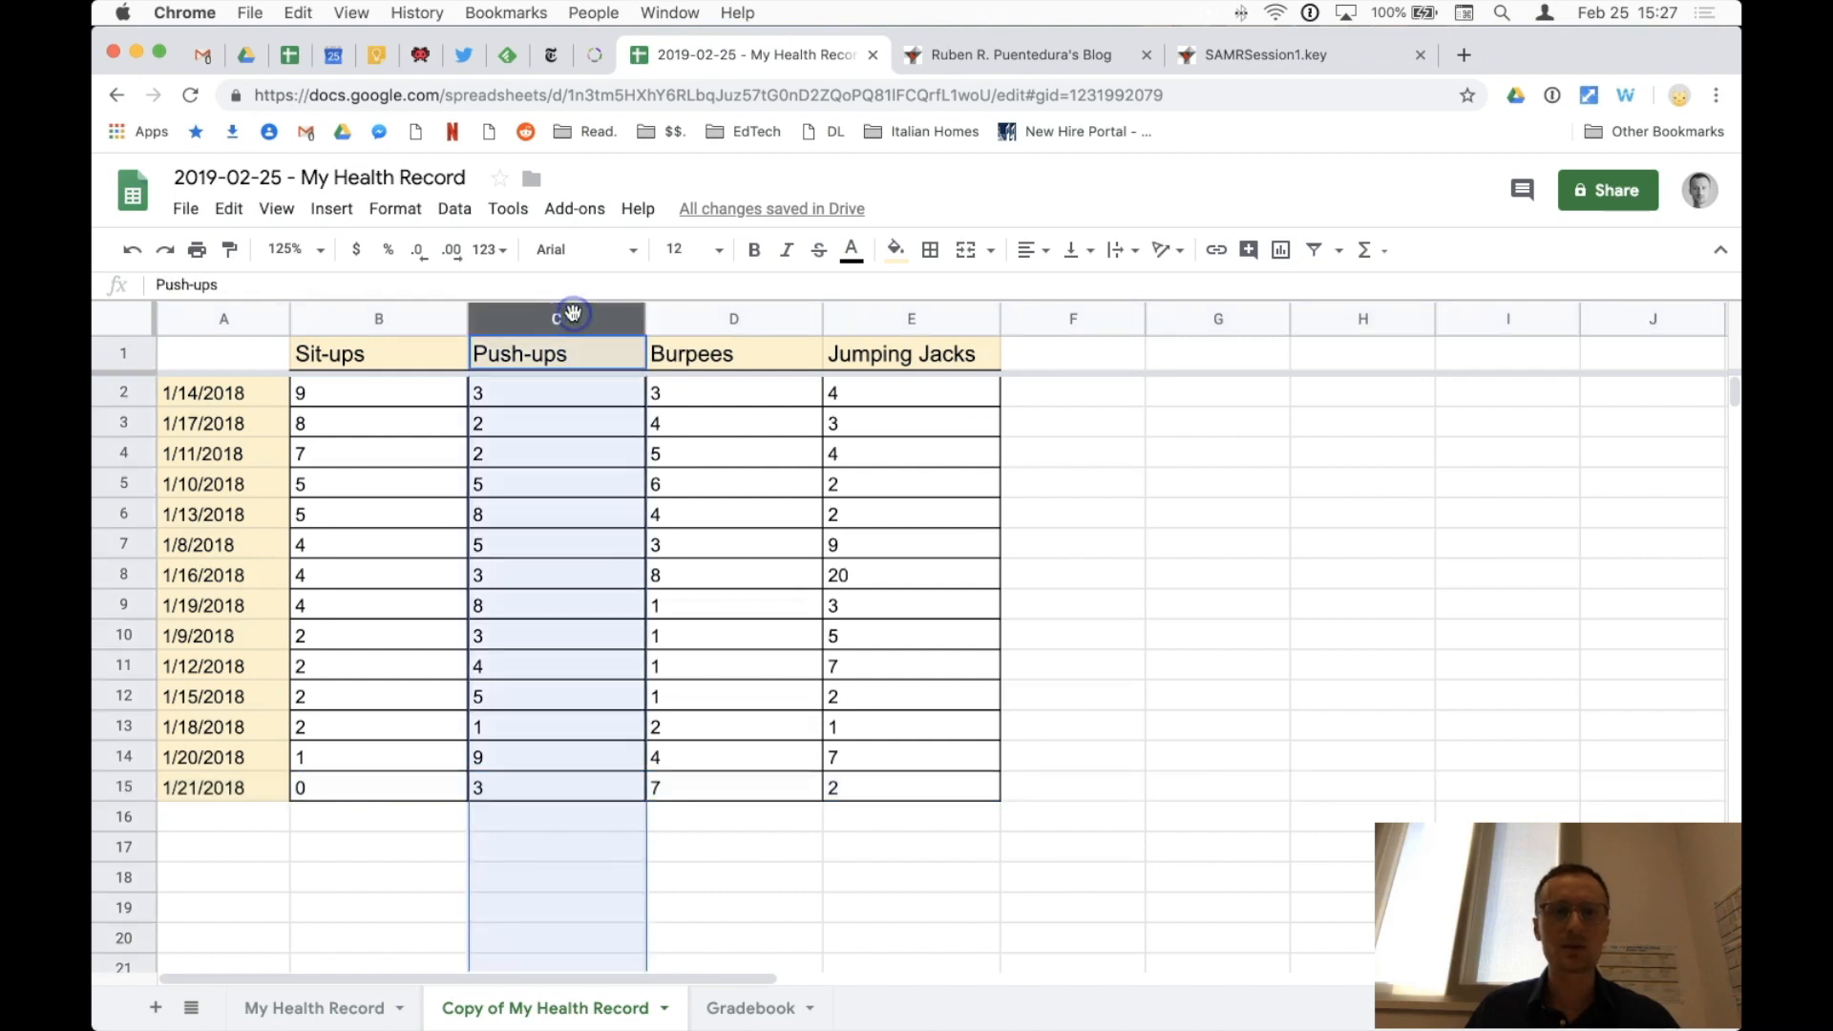
{"action": "left_click", "coordinate": [693, 308]}
{"action": "left_click", "coordinate": [859, 315]}
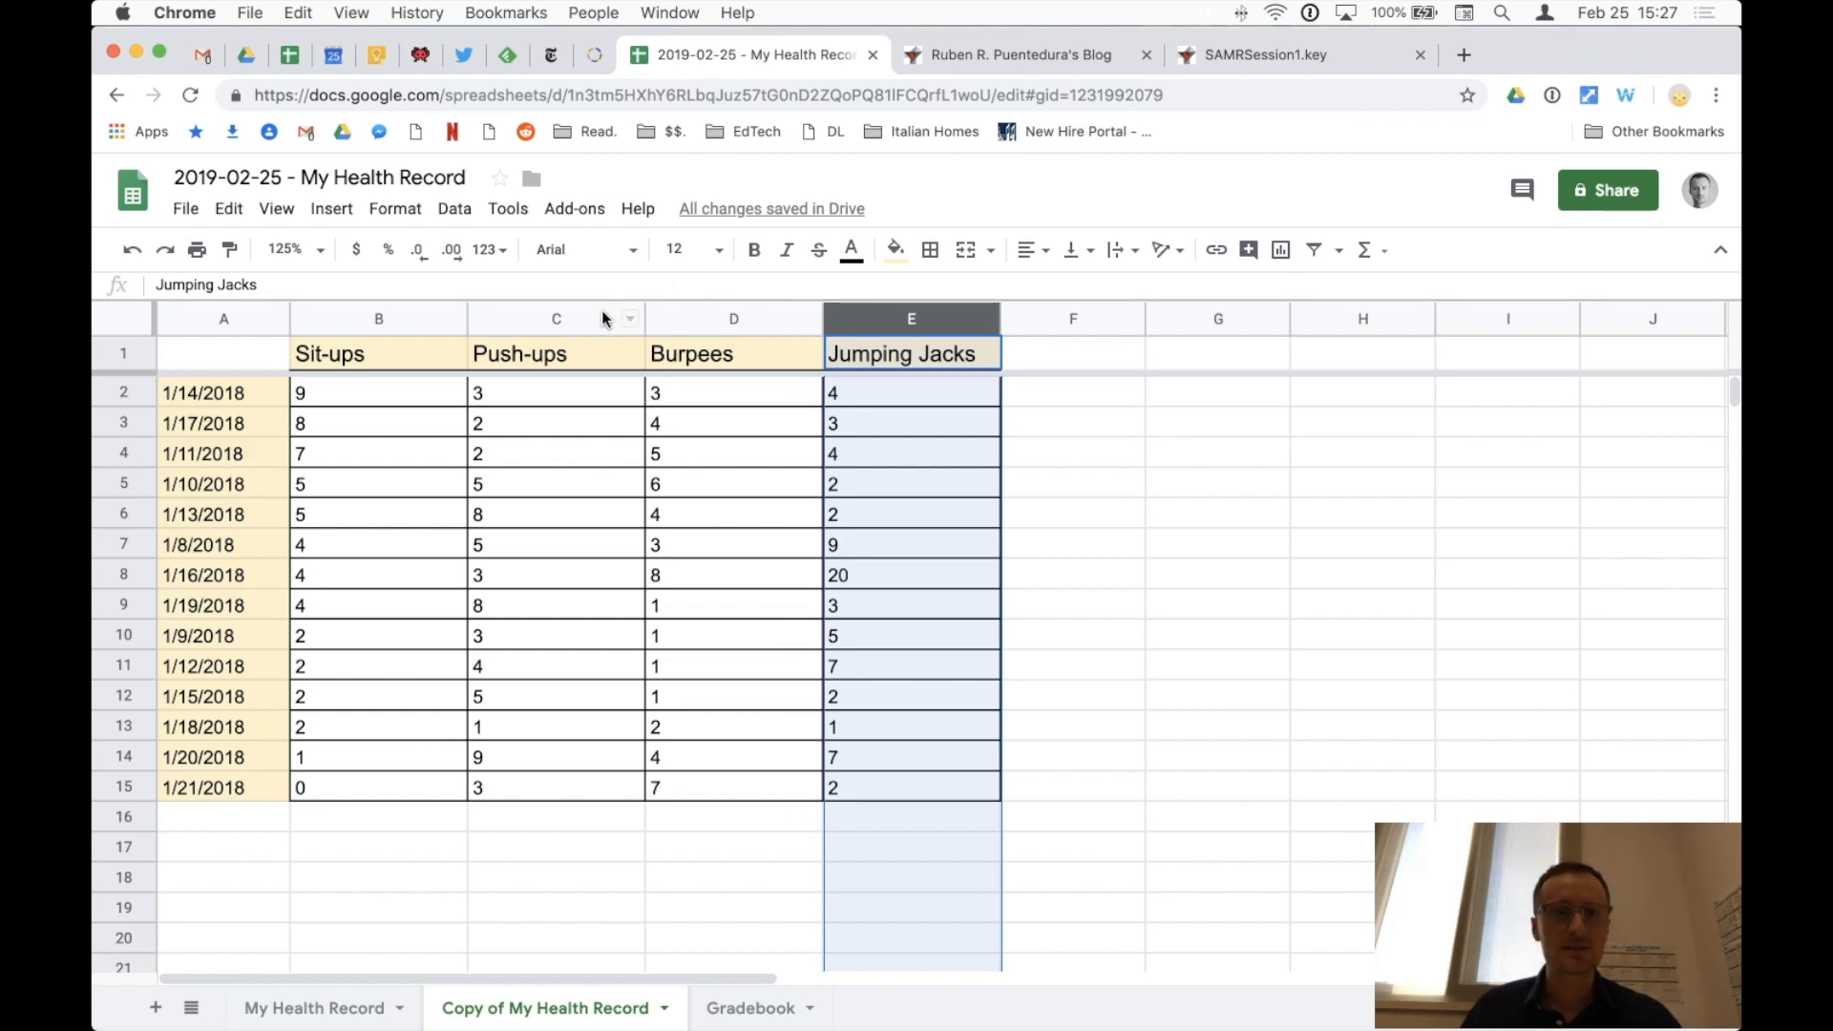
{"action": "left_click", "coordinate": [557, 323]}
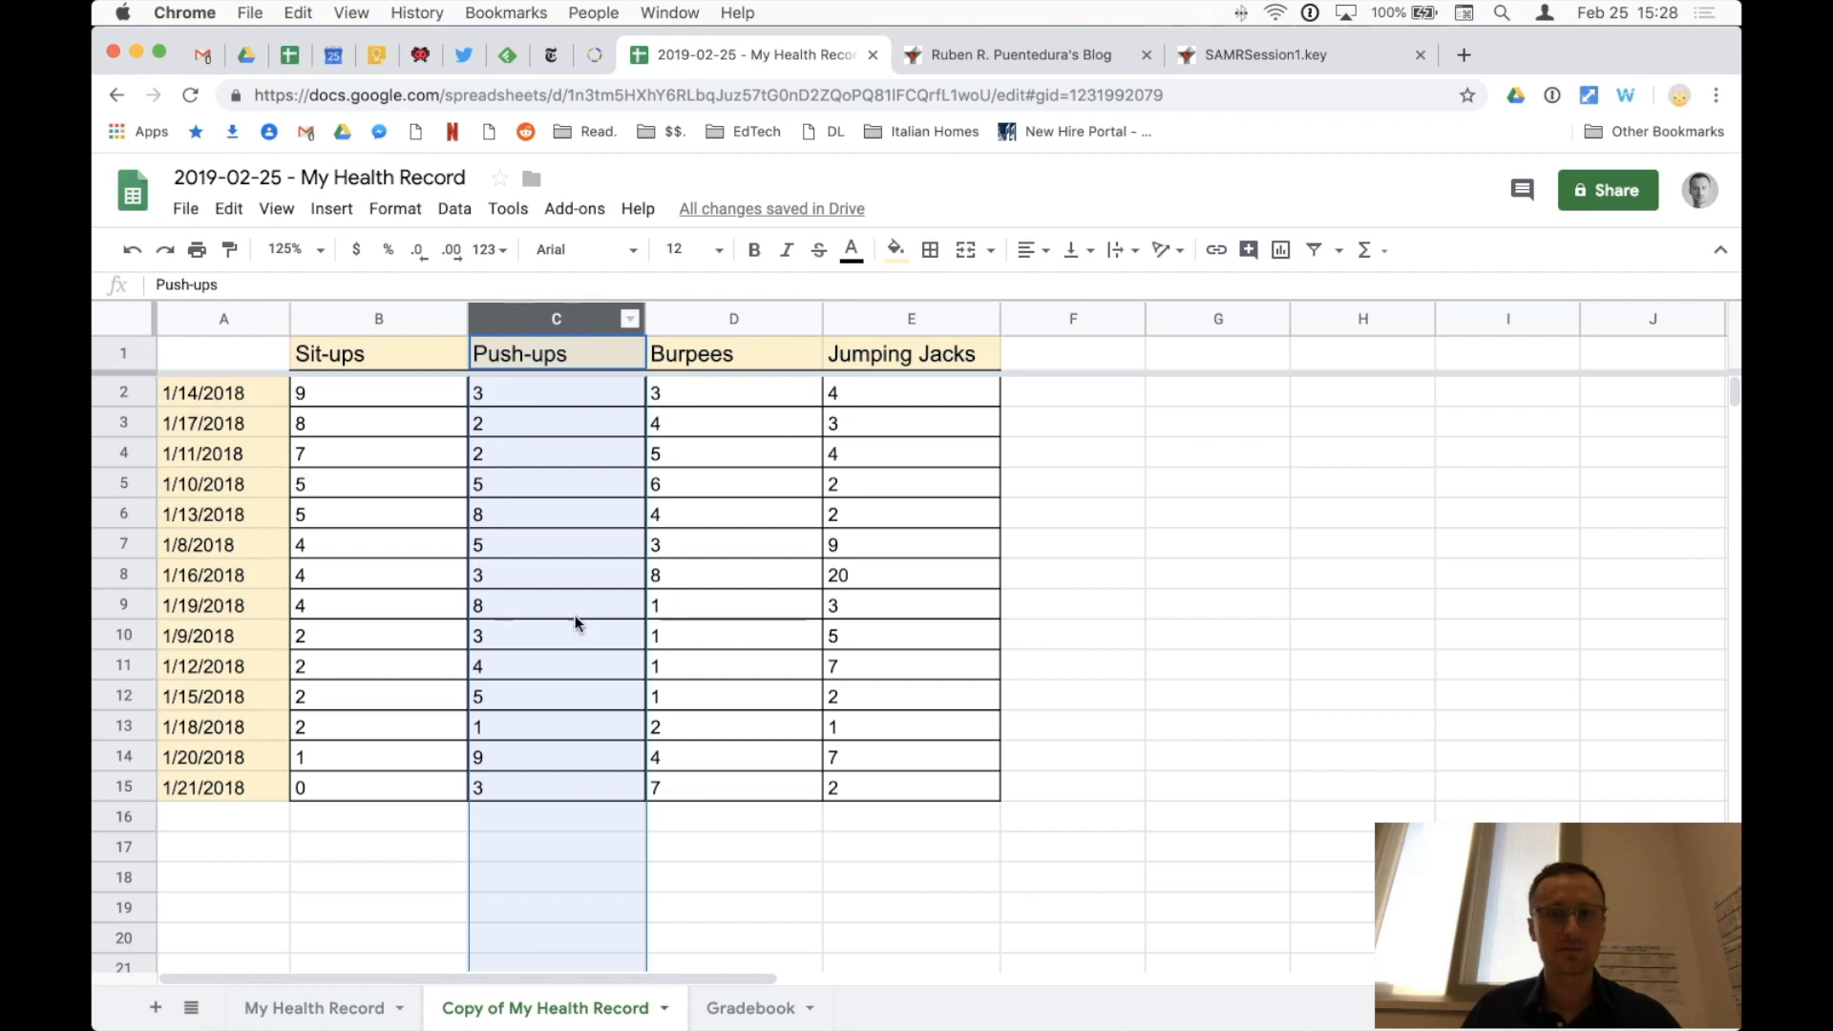
{"action": "left_click", "coordinate": [1321, 259]}
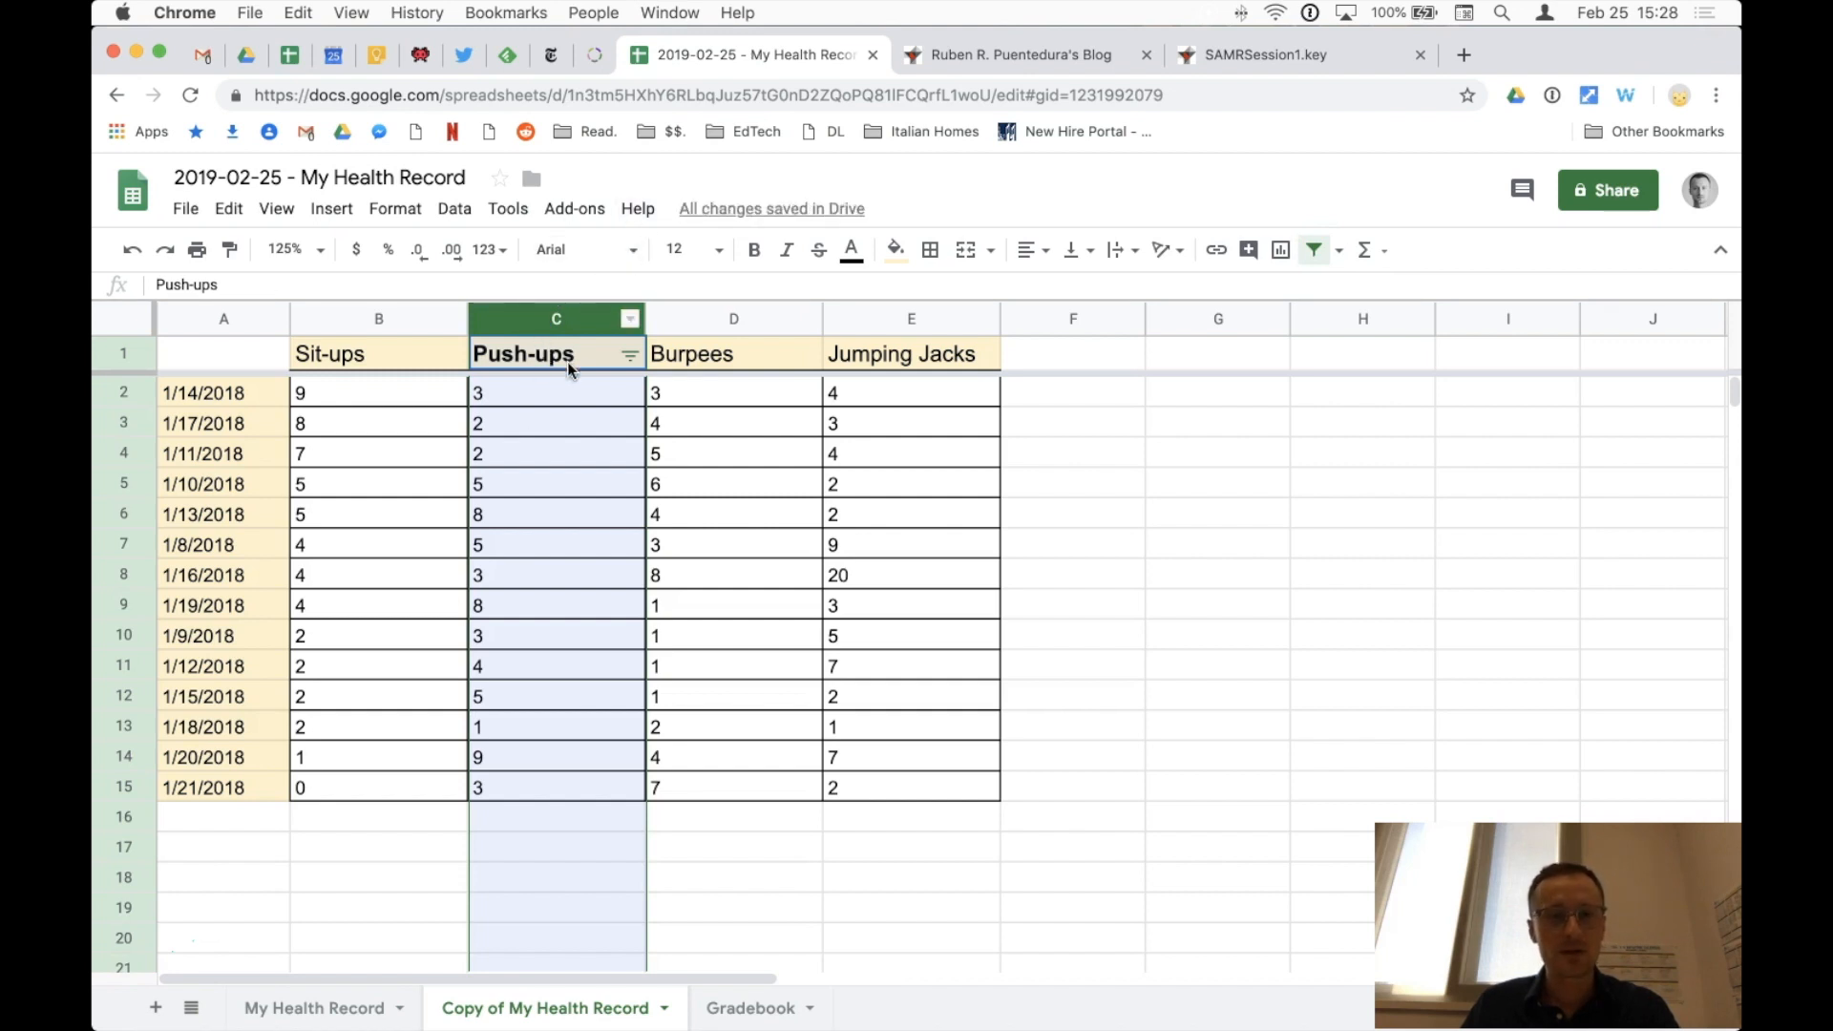
Step: Filter the Push-ups column by values so that only rows with 9 push-ups are shown
{"action": "left_click", "coordinate": [629, 360]}
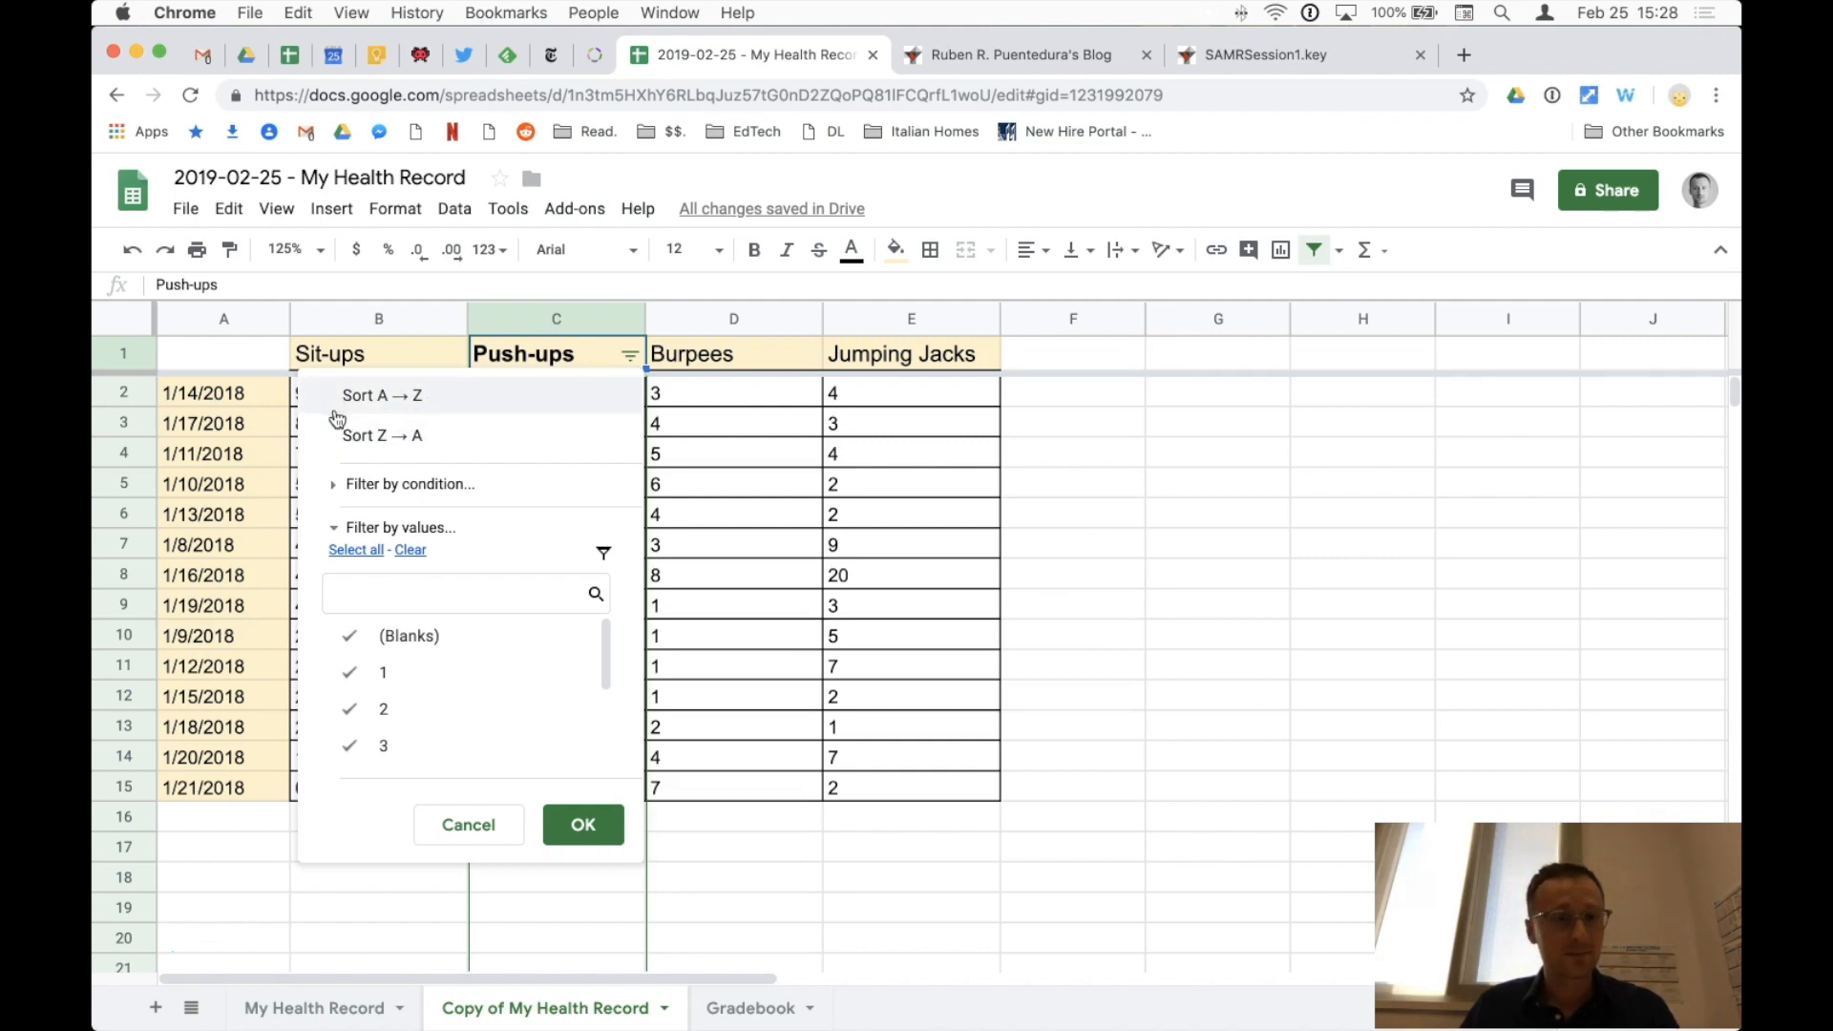
{"action": "left_click", "coordinate": [410, 551]}
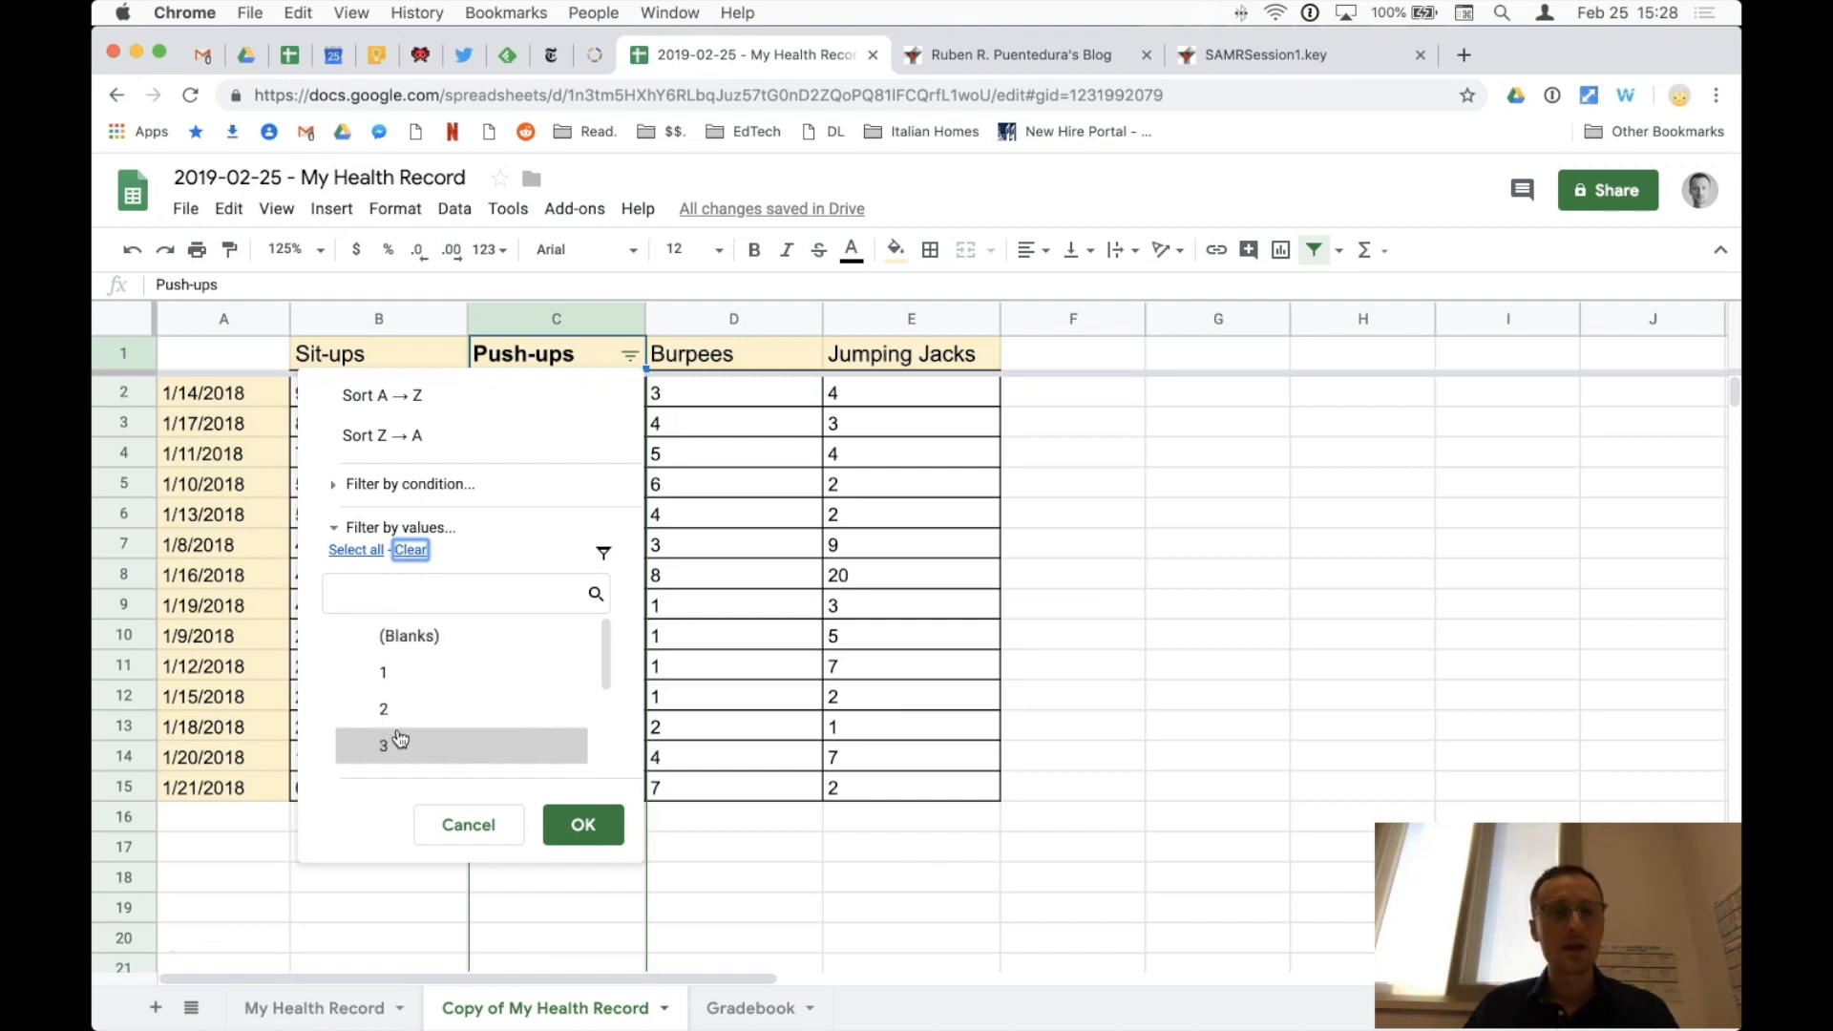
{"action": "scroll", "coordinate": [405, 735], "scroll_direction": "down", "scroll_amount": 2}
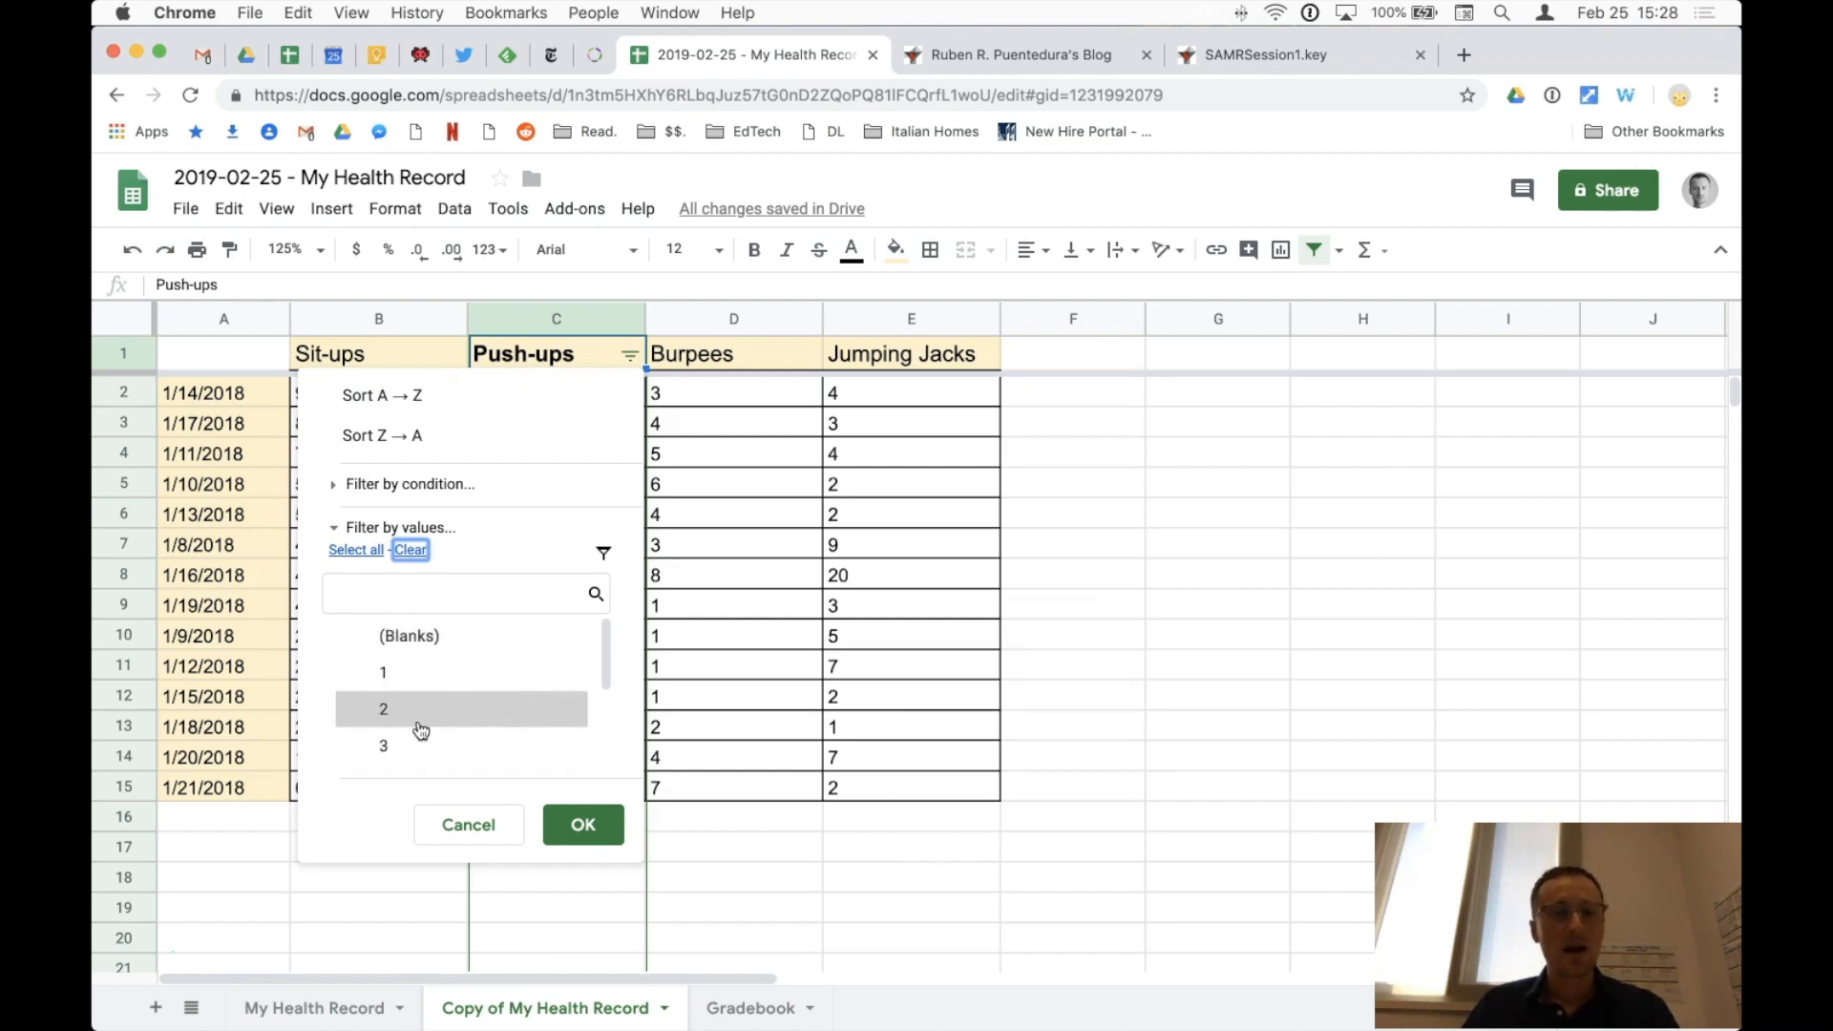
{"action": "scroll", "coordinate": [418, 729], "scroll_direction": "down", "scroll_amount": 2}
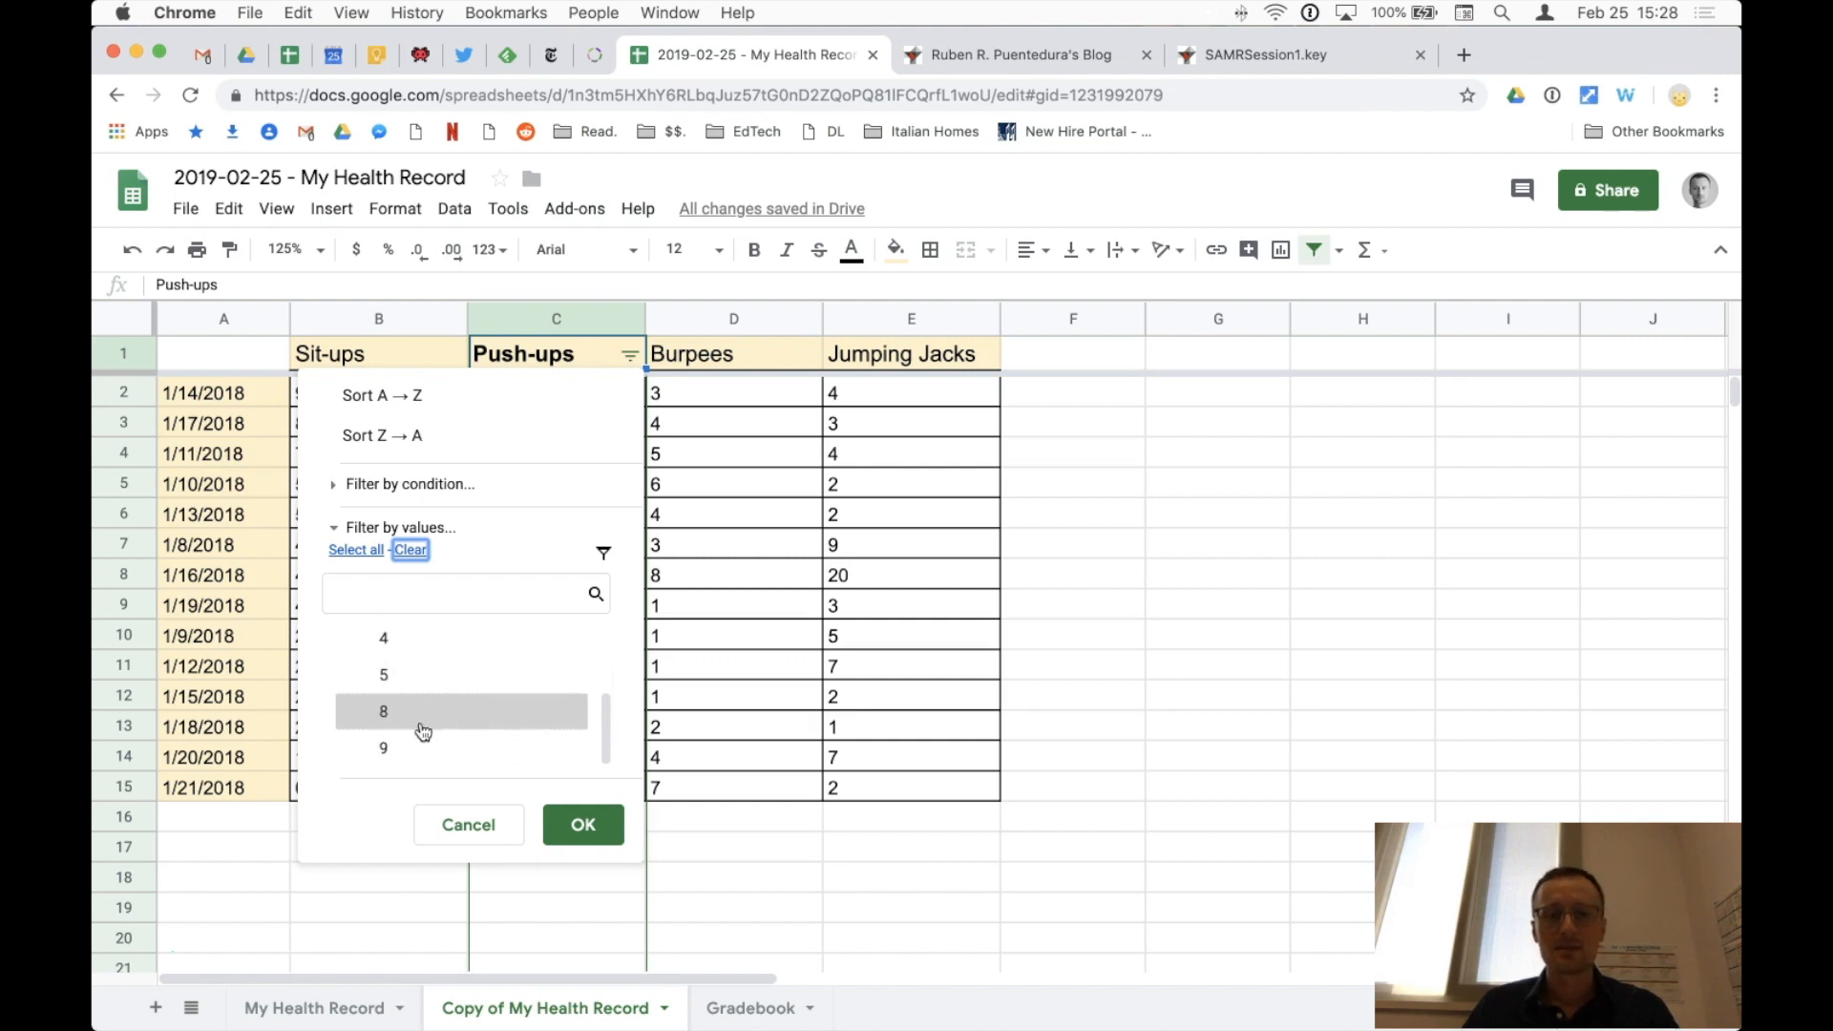
{"action": "left_click", "coordinate": [368, 755]}
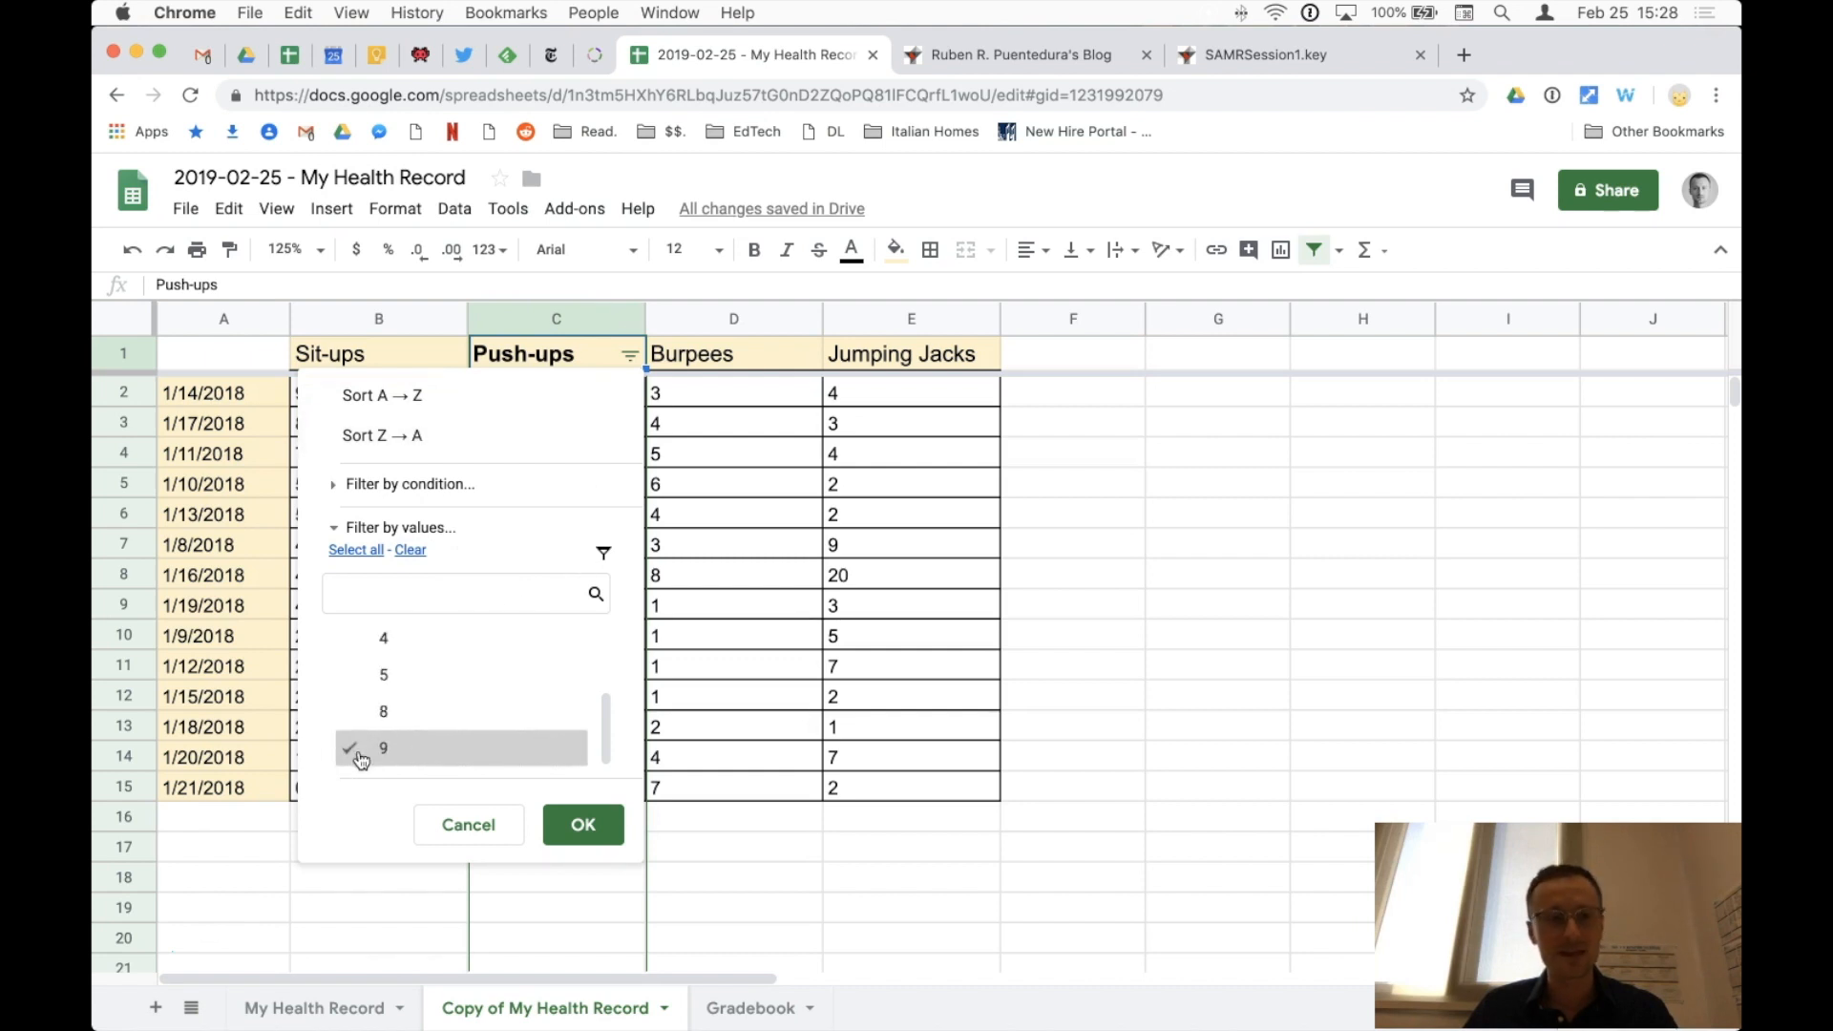
{"action": "left_click", "coordinate": [582, 827]}
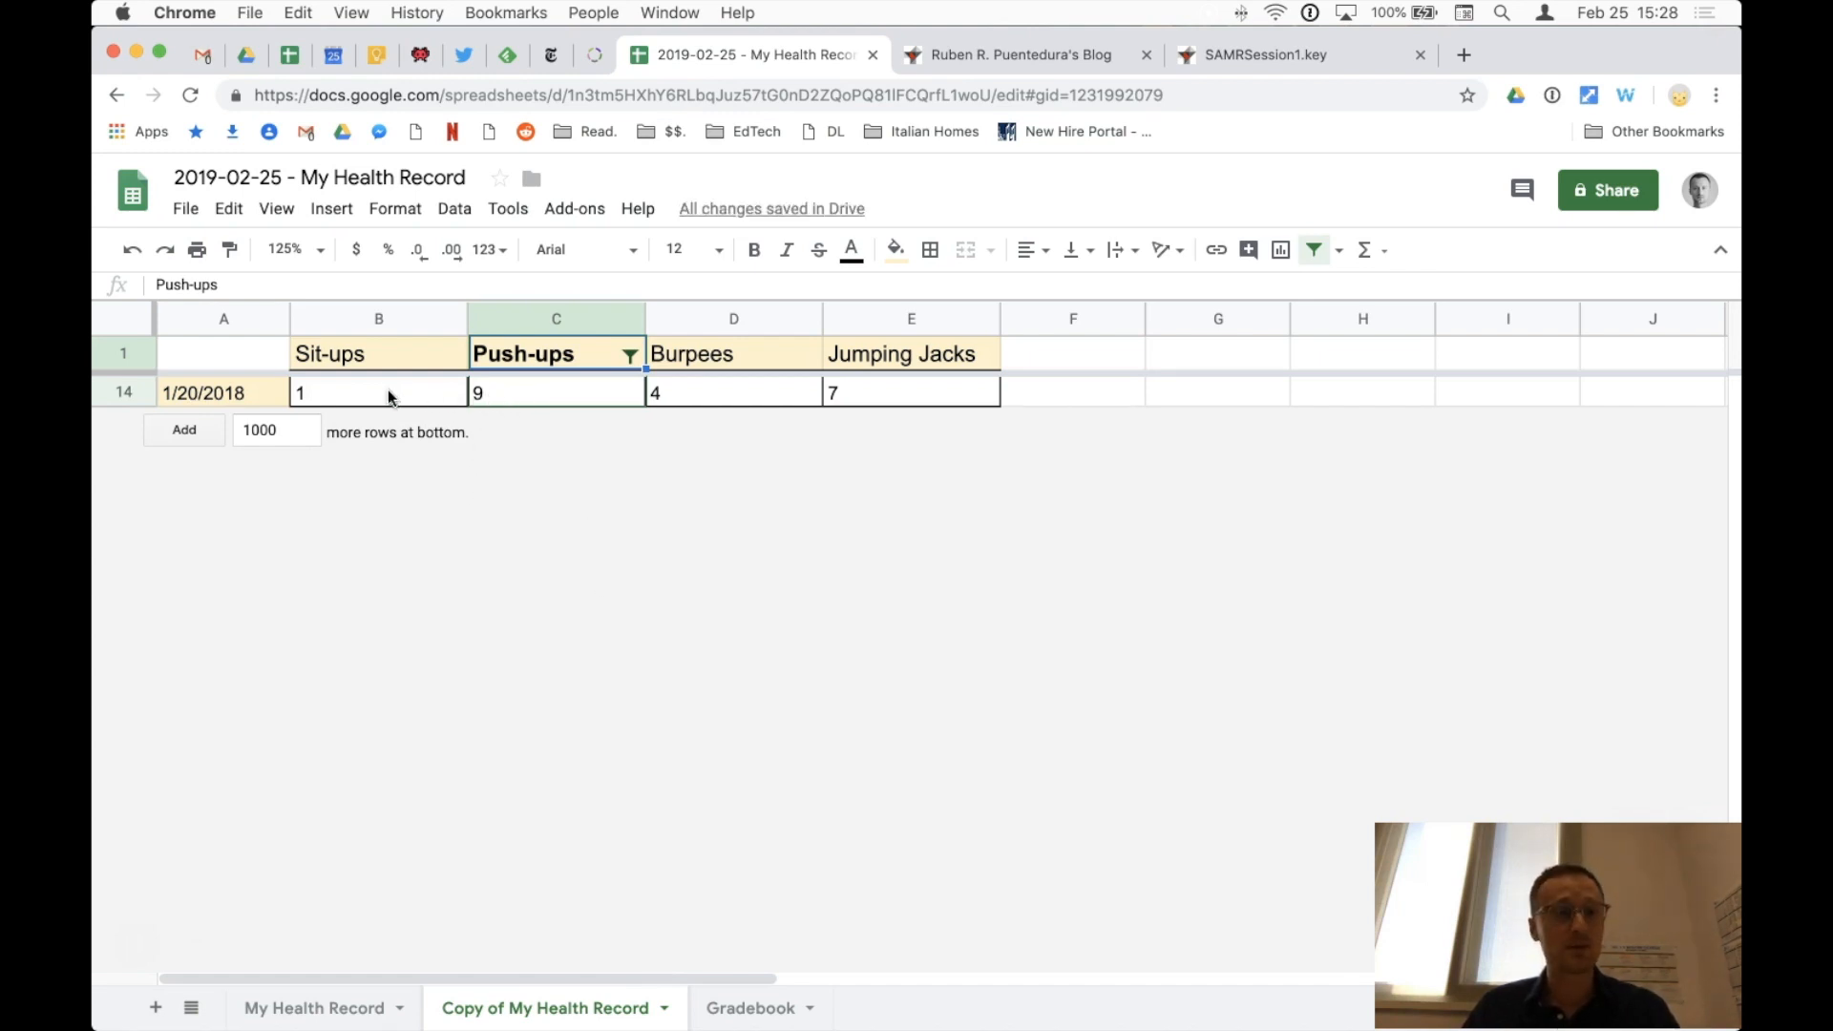
Step: Add the value 8 to the Push-ups filter alongside 9 and check the filtered rows
{"action": "left_click", "coordinate": [631, 356]}
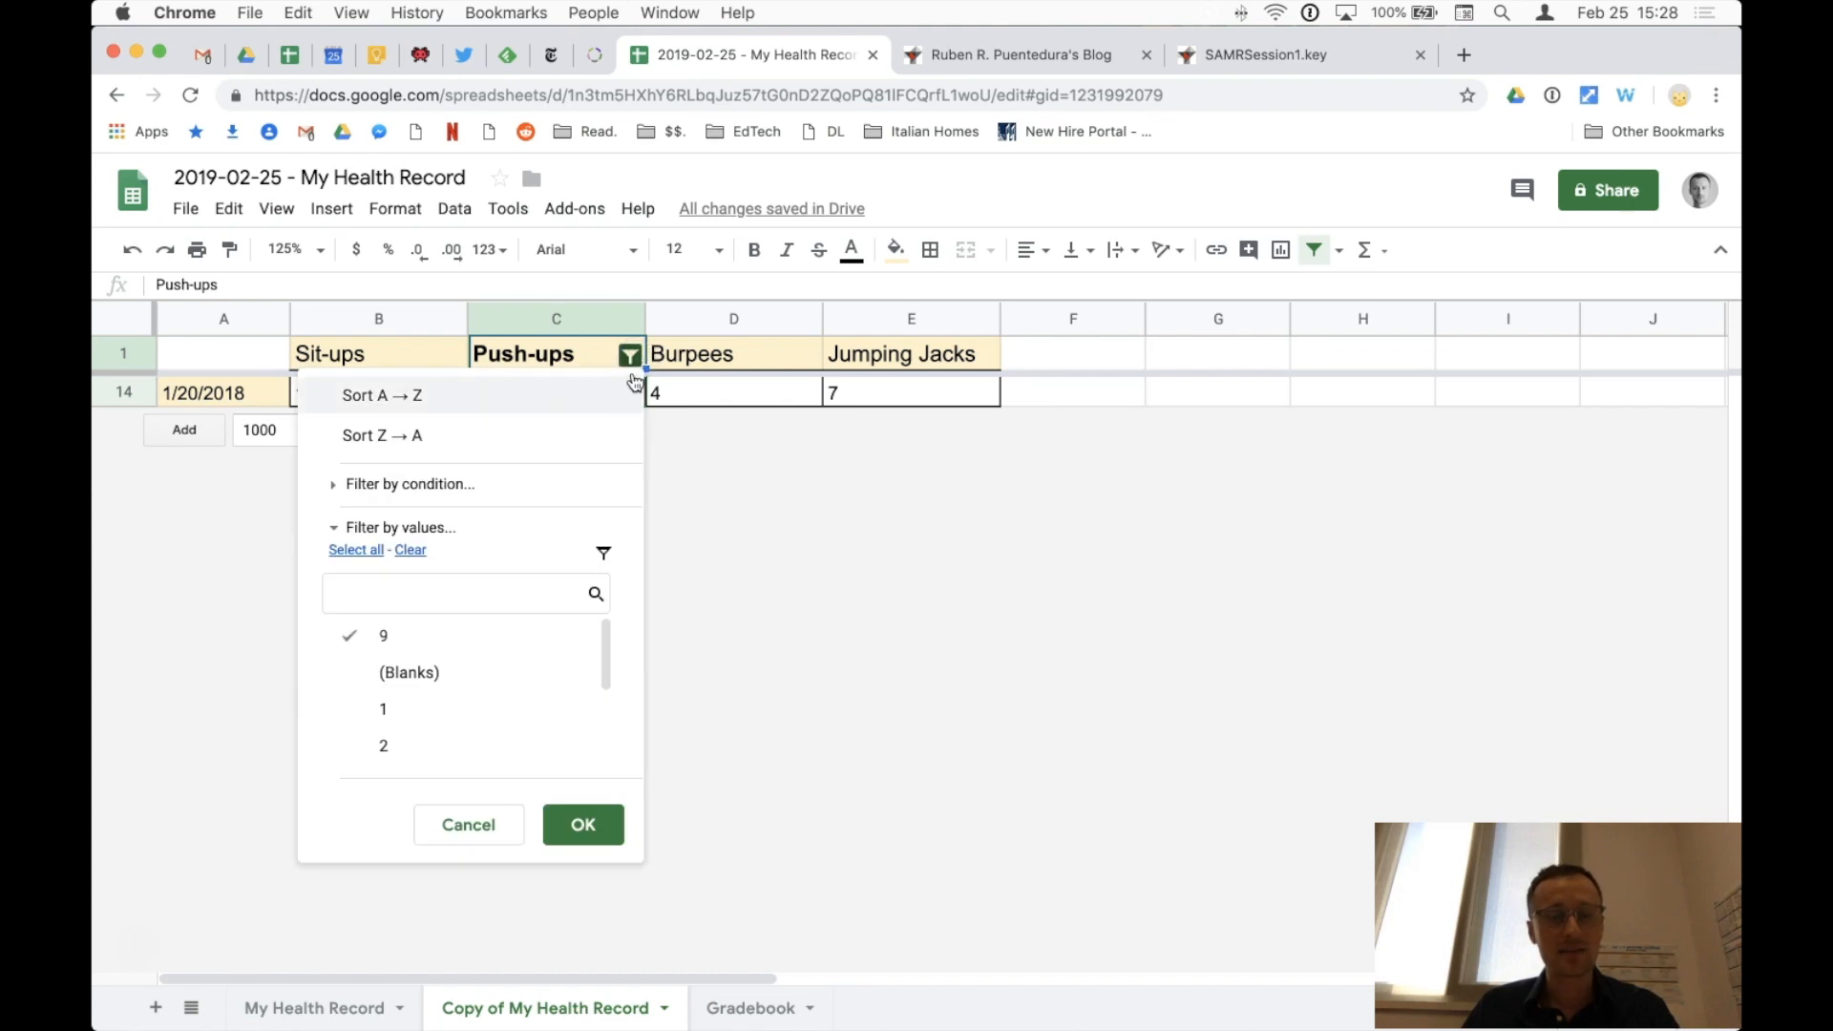
{"action": "scroll", "coordinate": [529, 708], "scroll_direction": "down", "scroll_amount": 3}
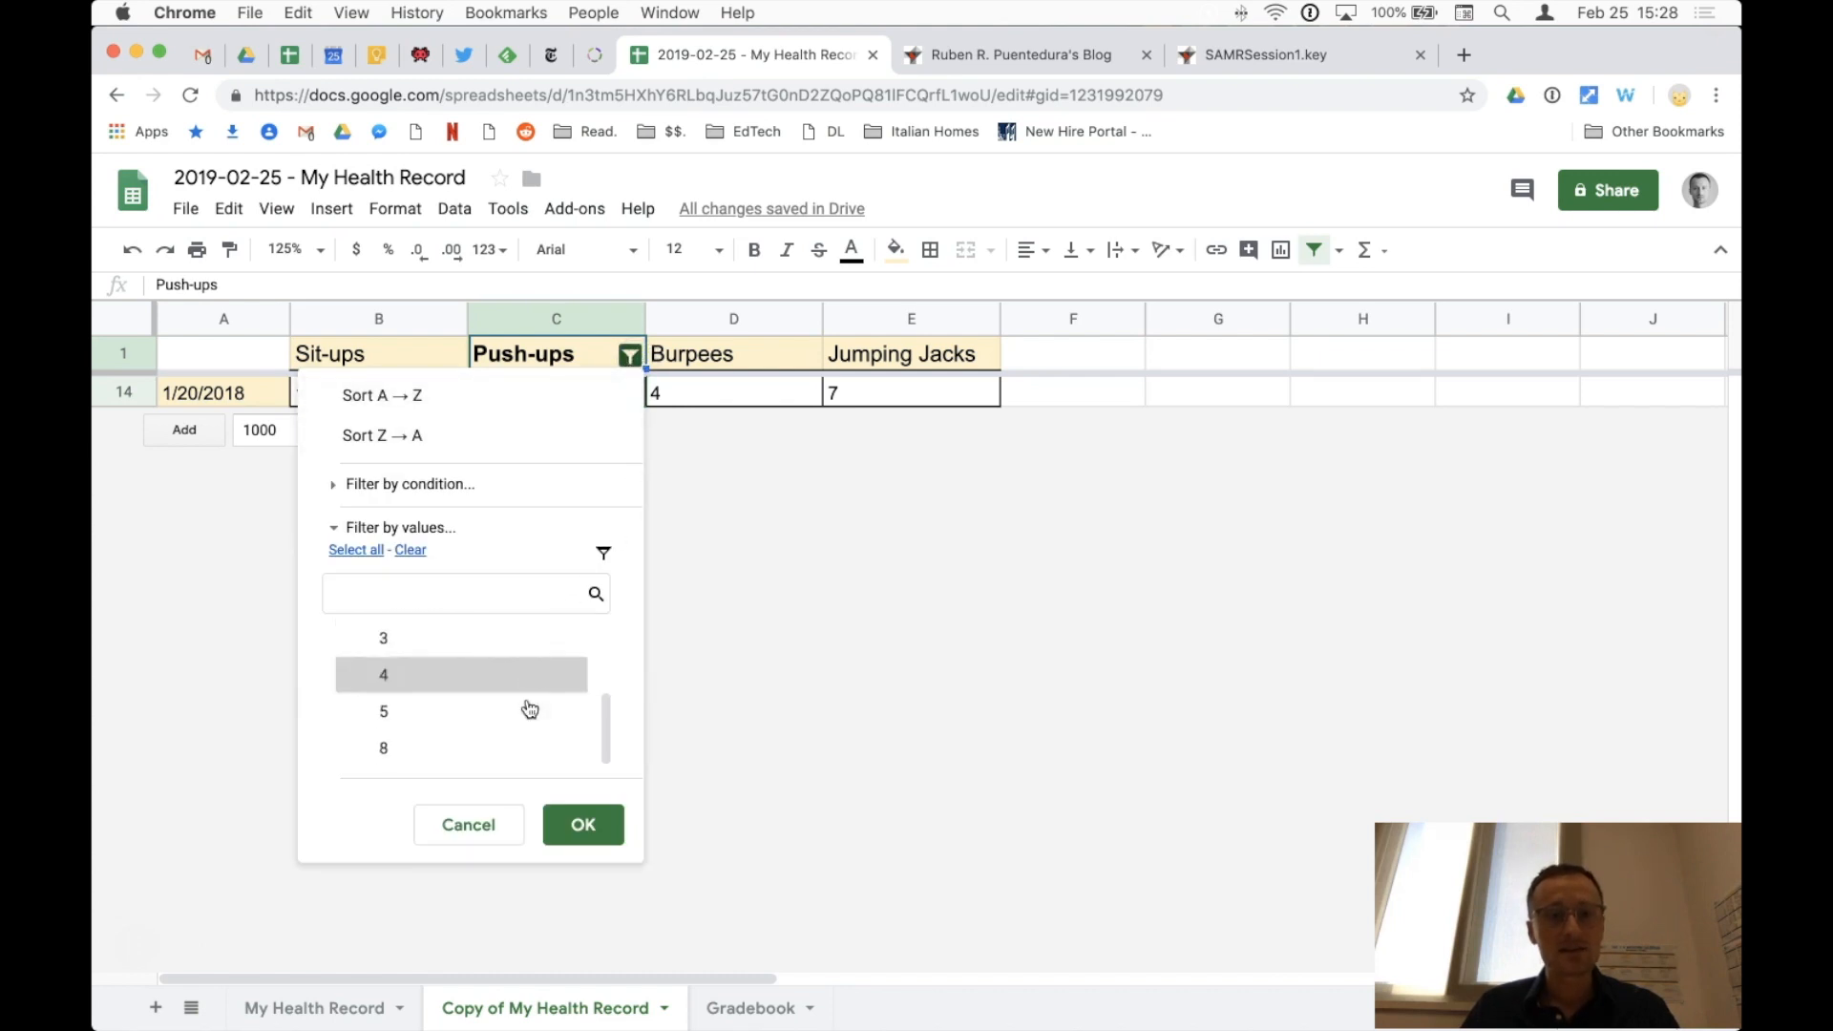
{"action": "scroll", "coordinate": [362, 744], "scroll_direction": "up", "scroll_amount": 3}
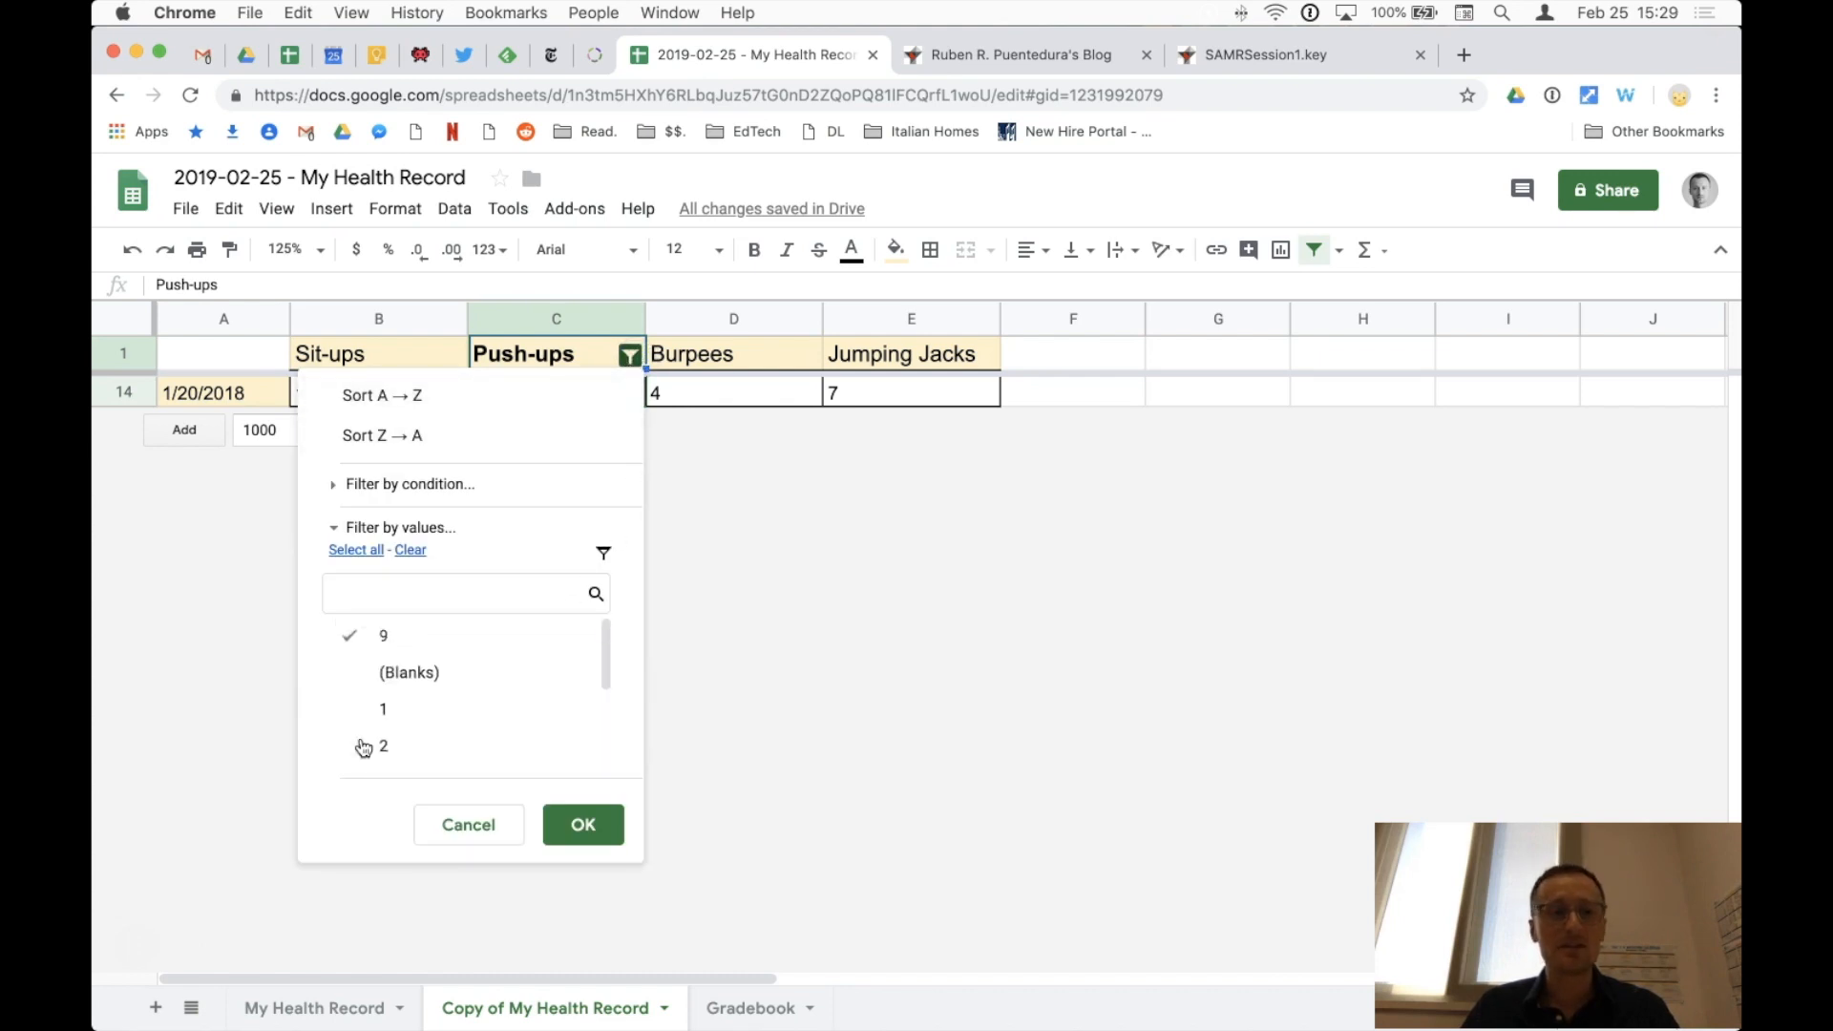
{"action": "left_click", "coordinate": [407, 559]}
{"action": "left_click", "coordinate": [357, 637]}
{"action": "scroll", "coordinate": [458, 688], "scroll_direction": "down", "scroll_amount": 3}
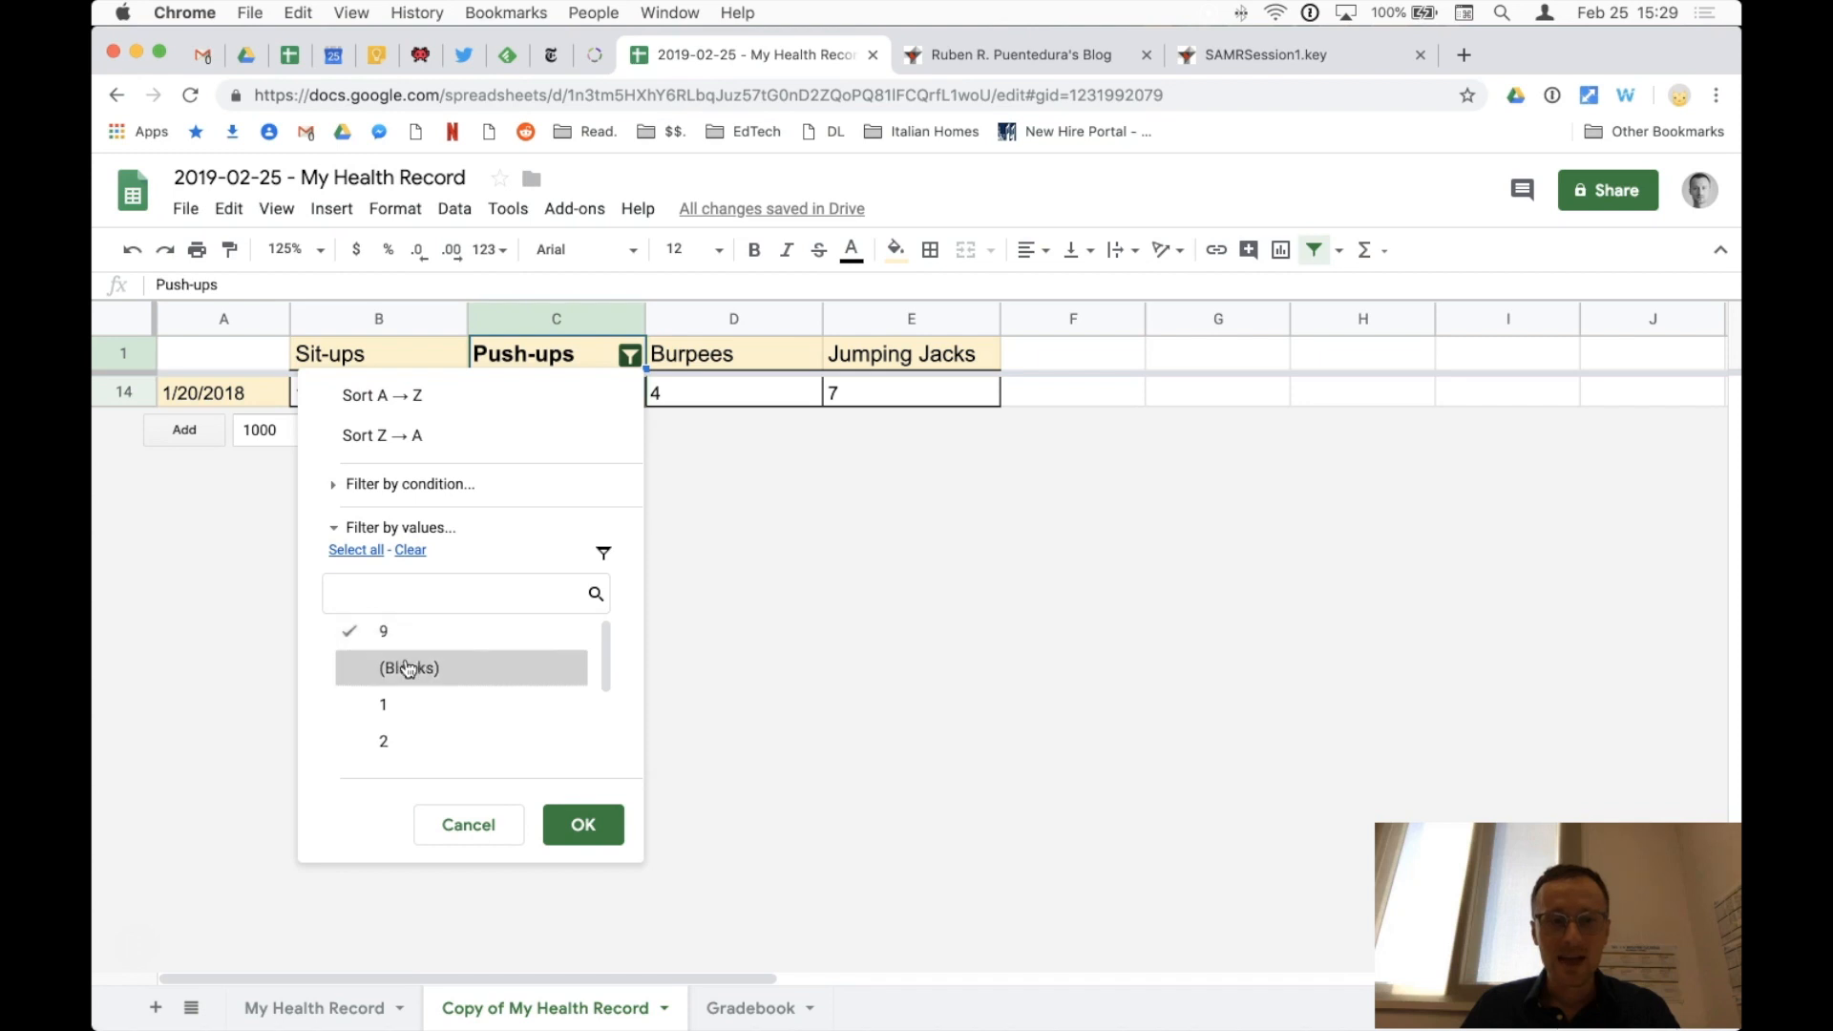
{"action": "left_click", "coordinate": [356, 748]}
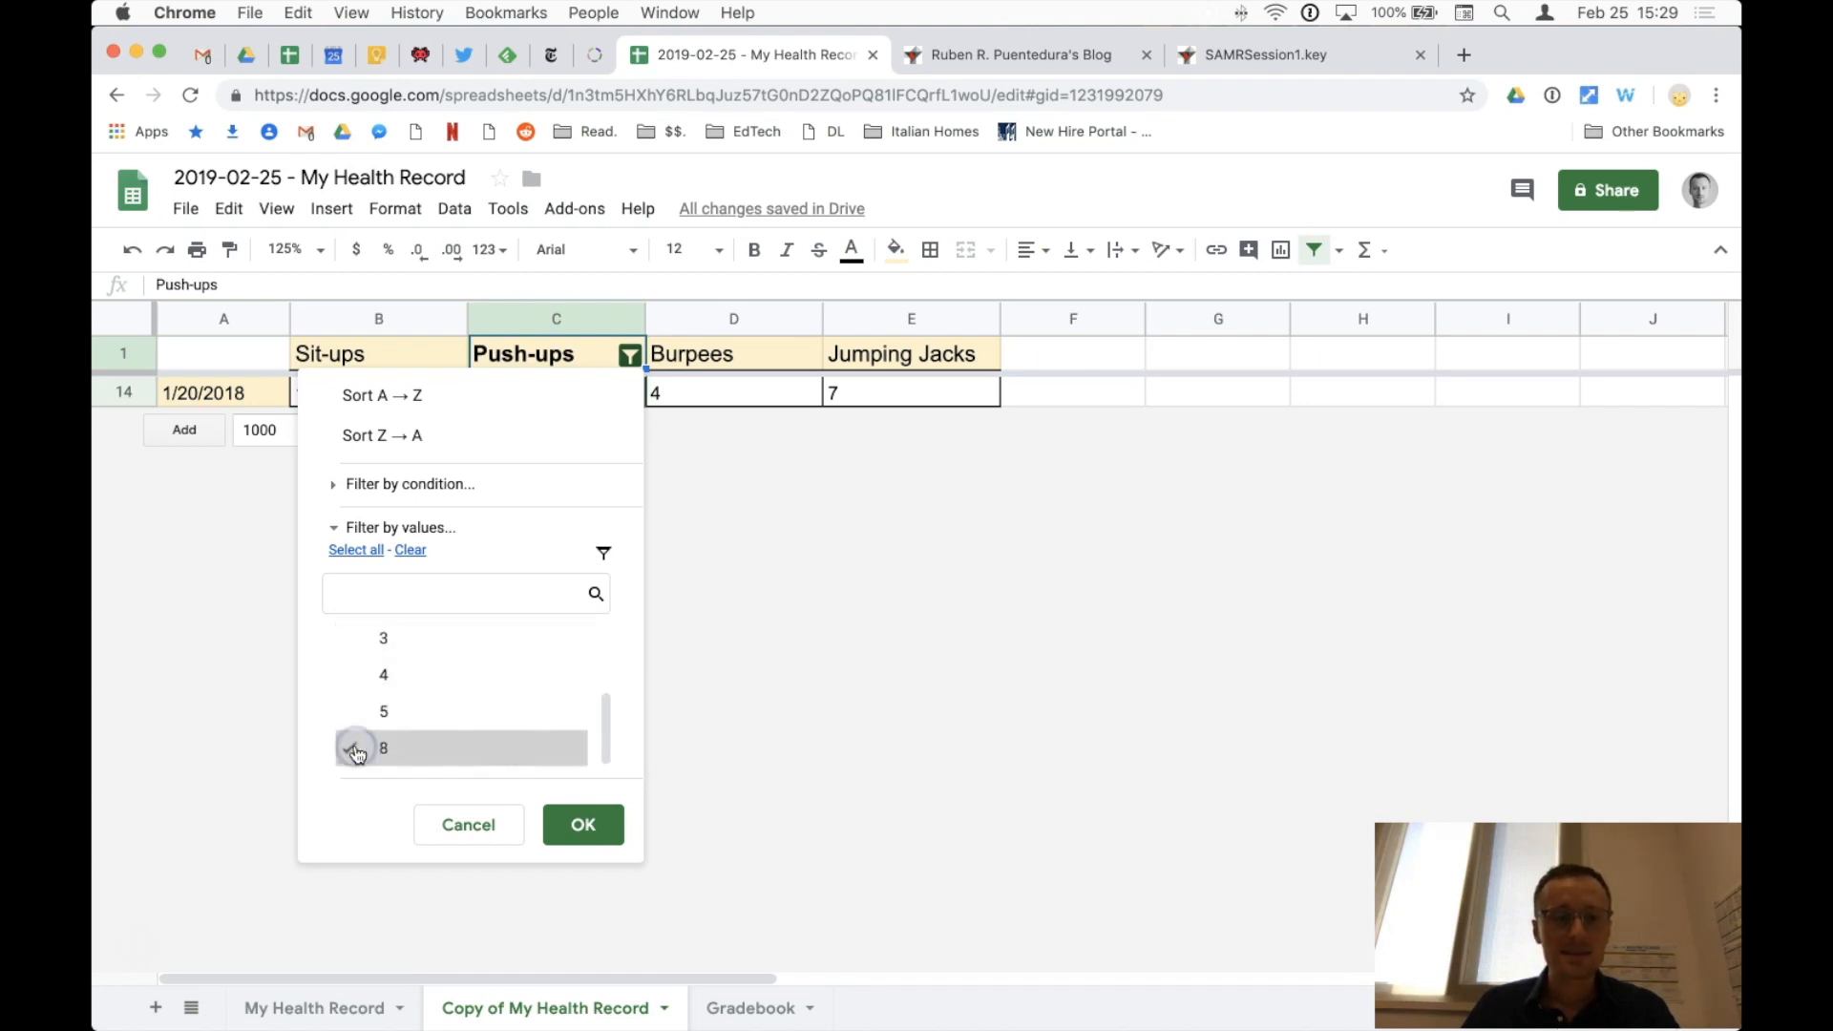
{"action": "scroll", "coordinate": [363, 743], "scroll_direction": "up", "scroll_amount": 3}
{"action": "scroll", "coordinate": [366, 743], "scroll_direction": "up", "scroll_amount": 1}
{"action": "scroll", "coordinate": [365, 743], "scroll_direction": "down", "scroll_amount": 3}
{"action": "scroll", "coordinate": [357, 723], "scroll_direction": "up", "scroll_amount": 3}
{"action": "scroll", "coordinate": [356, 723], "scroll_direction": "down", "scroll_amount": 3}
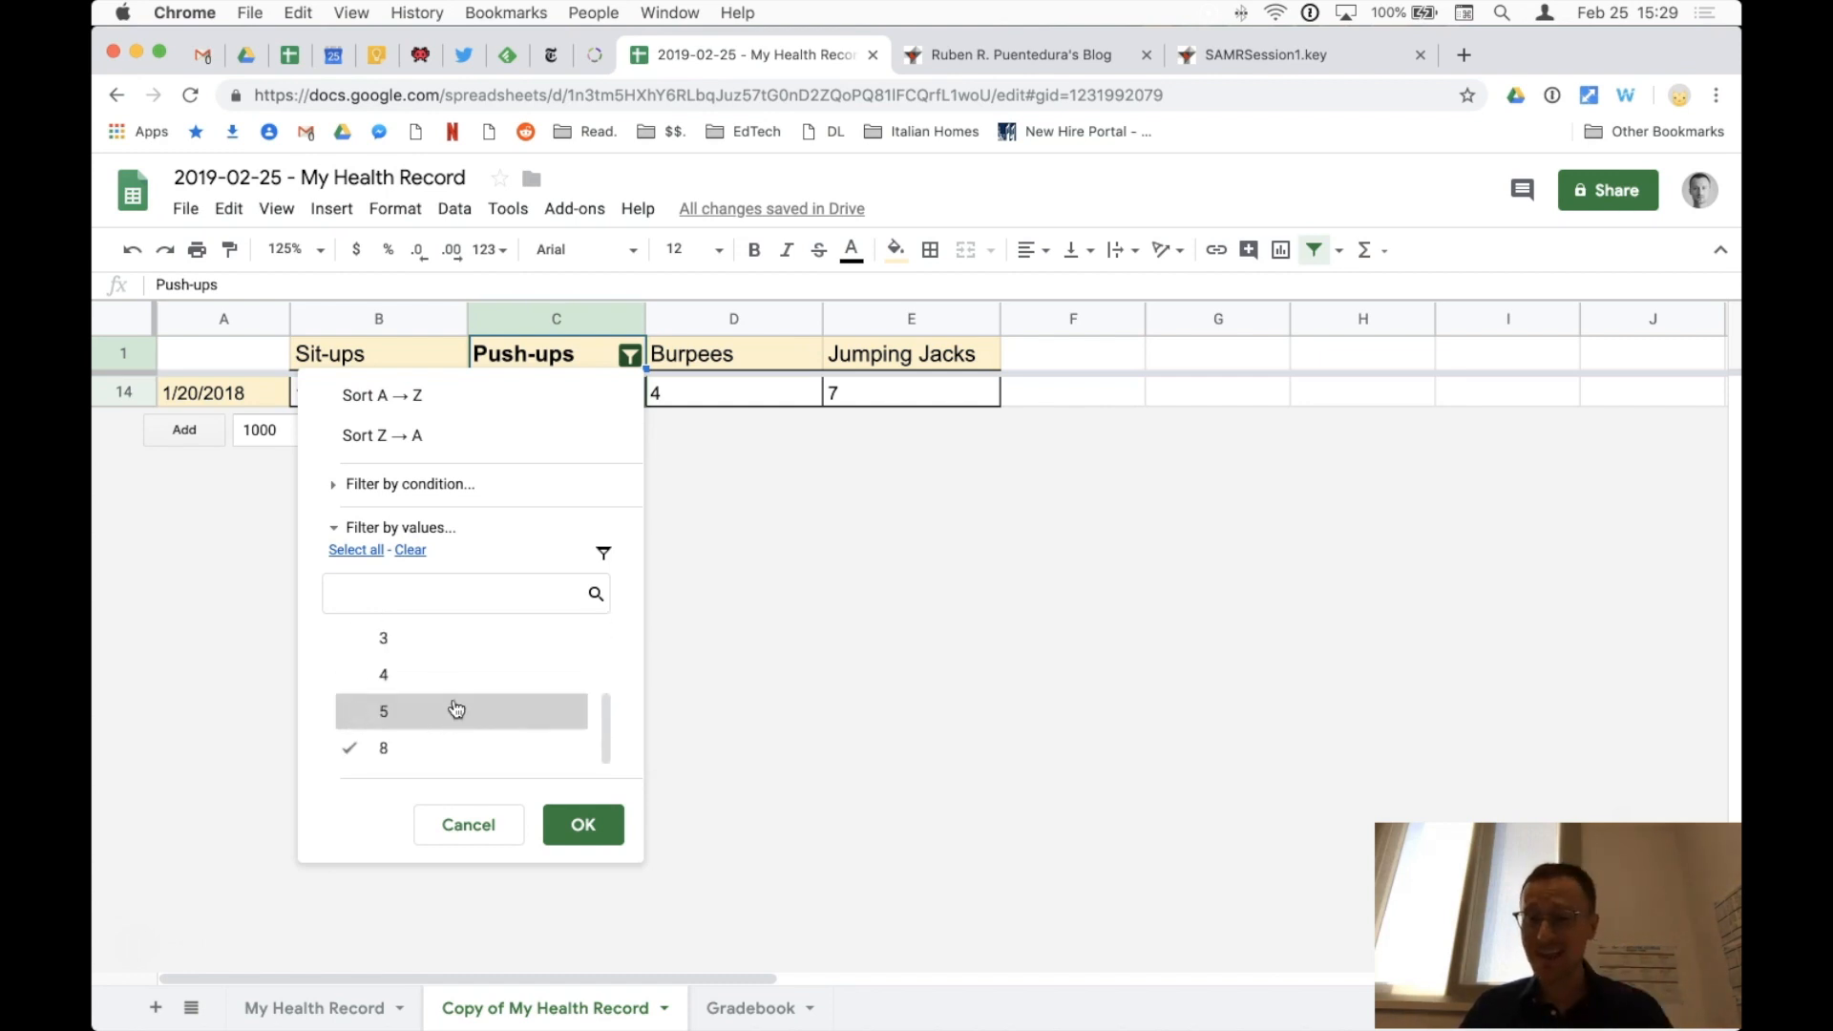
{"action": "left_click", "coordinate": [577, 827]}
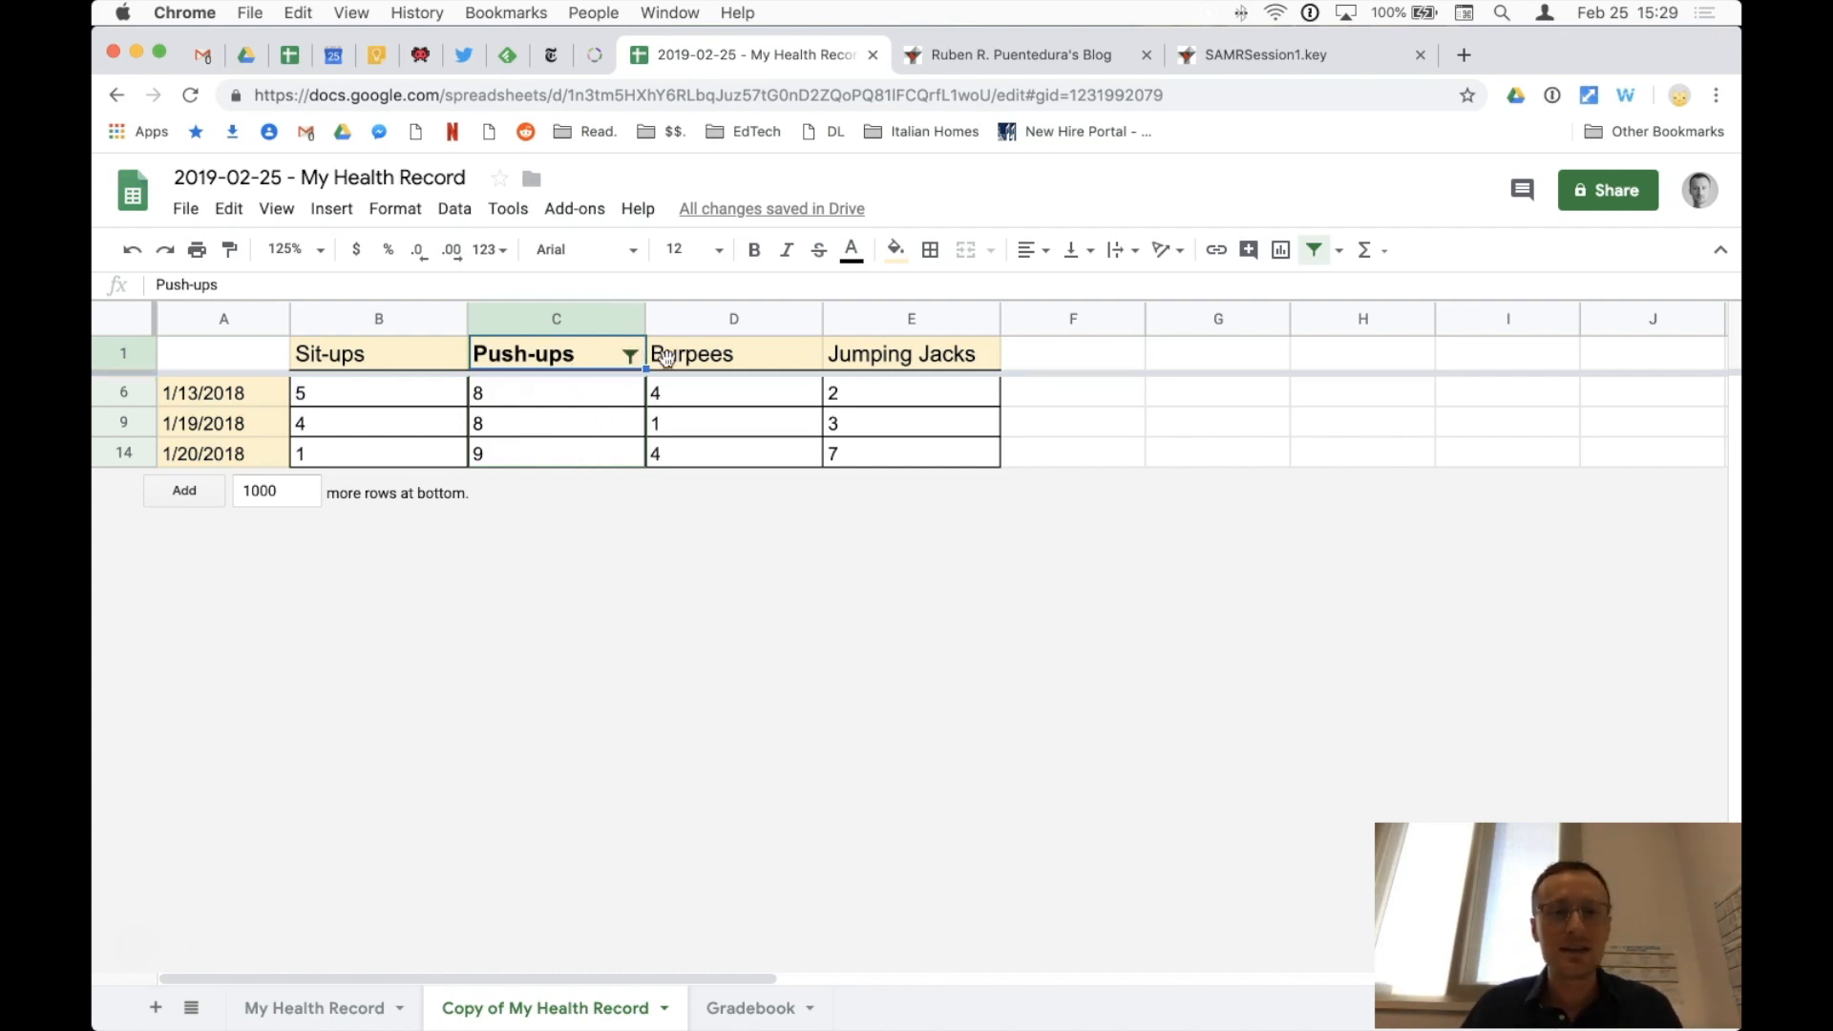
{"action": "left_click_drag", "start_coordinate": [119, 392], "coordinate": [122, 455]}
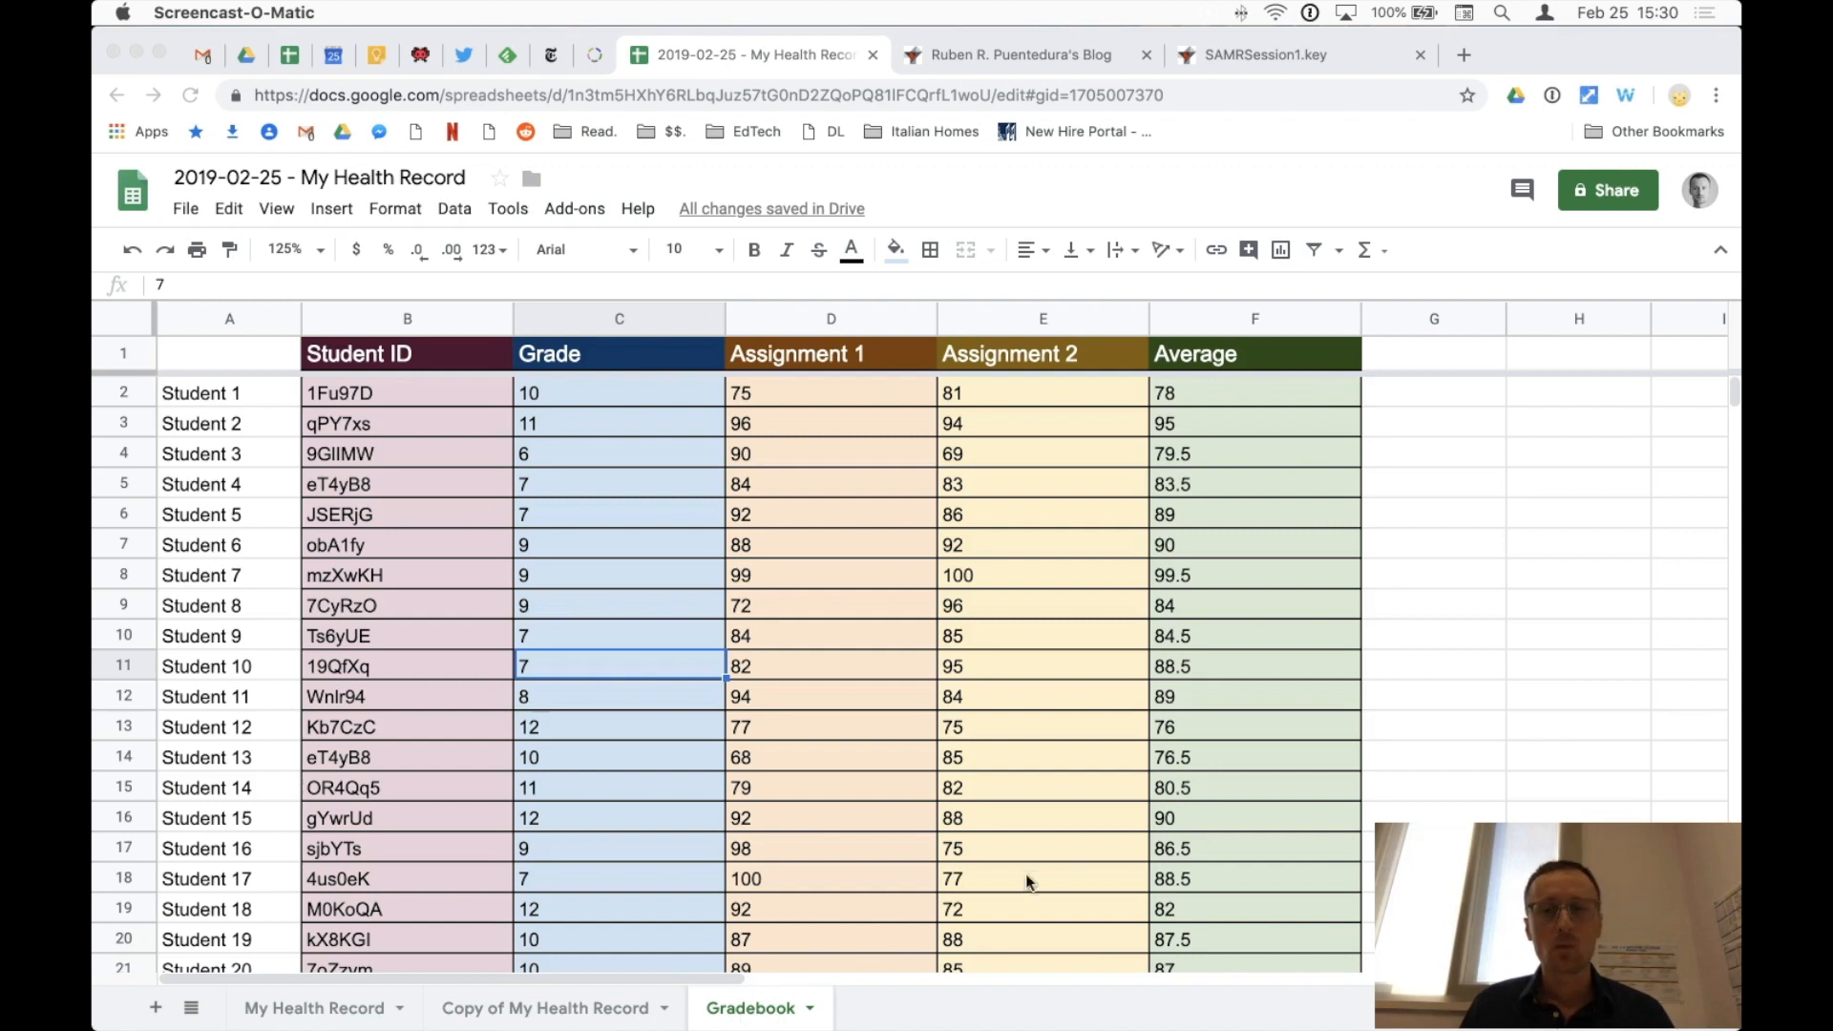
Step: Enter =unique(B2:B23) in cell G2 of the Gradebook sheet and compare the end of the list with the Student ID column
{"action": "left_click", "coordinate": [1478, 397]}
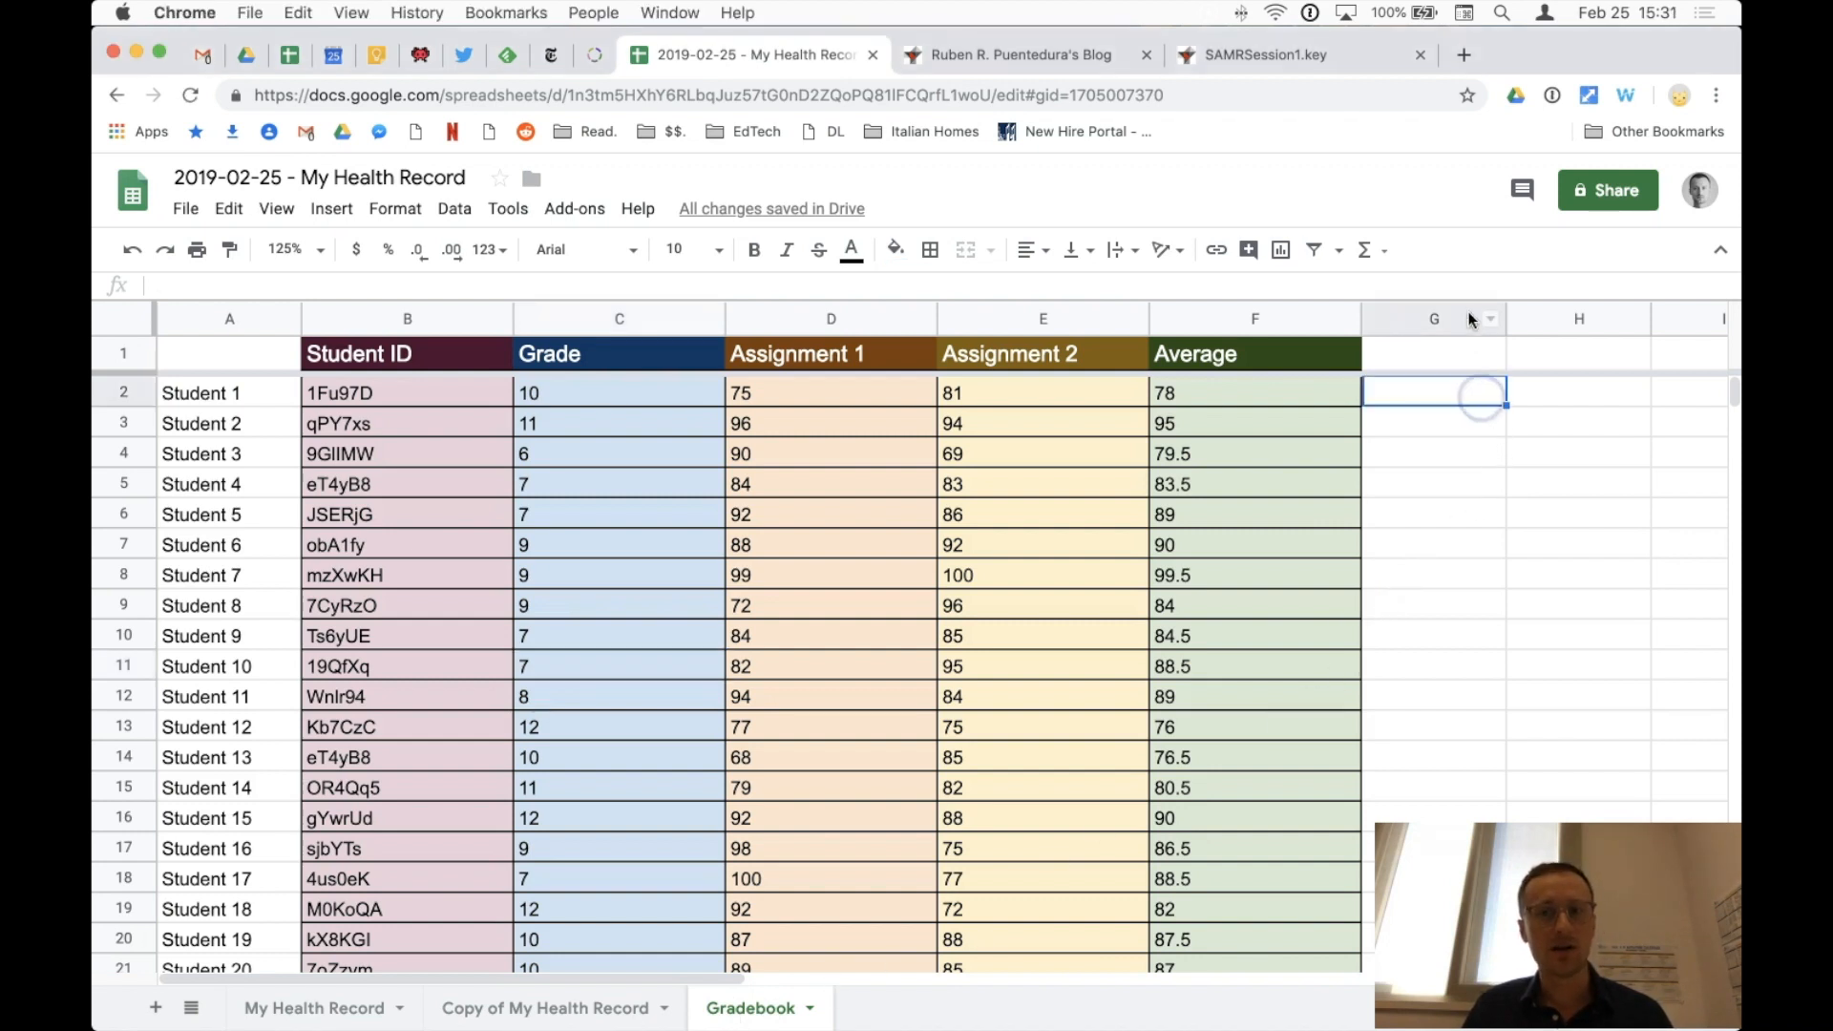
{"action": "type", "text": "="}
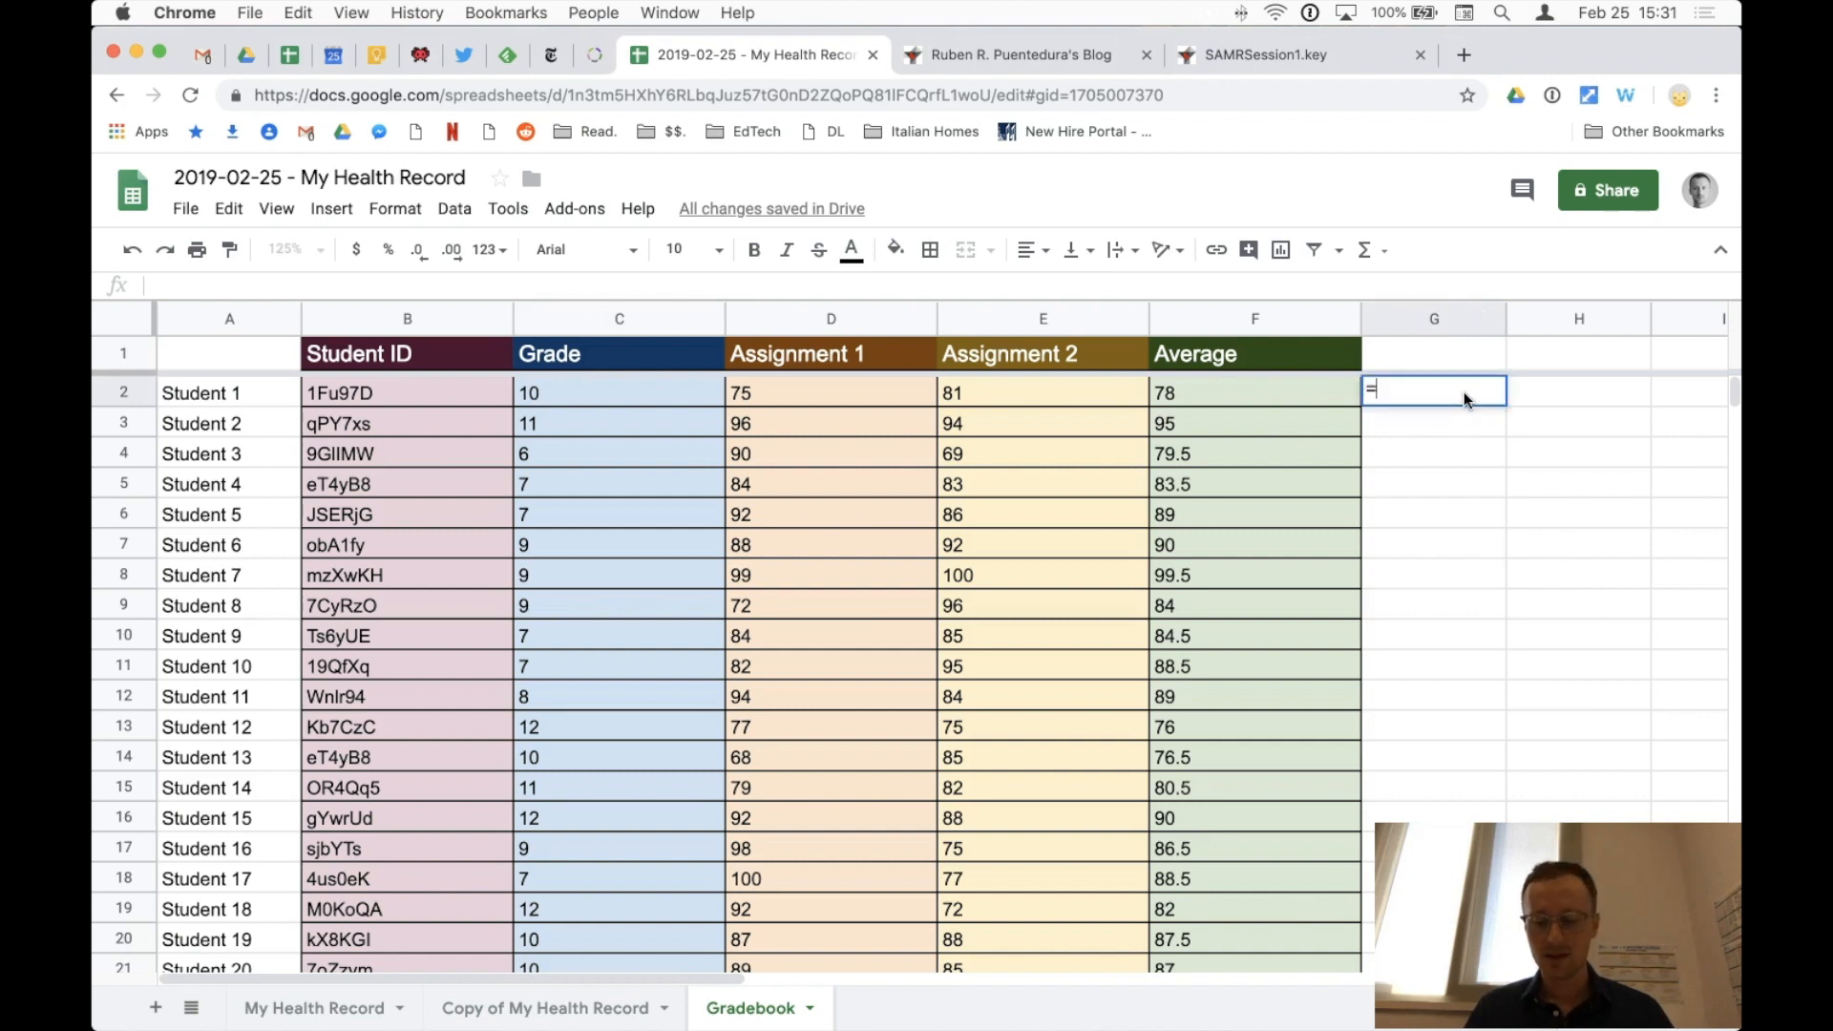
{"action": "type", "text": "unique("}
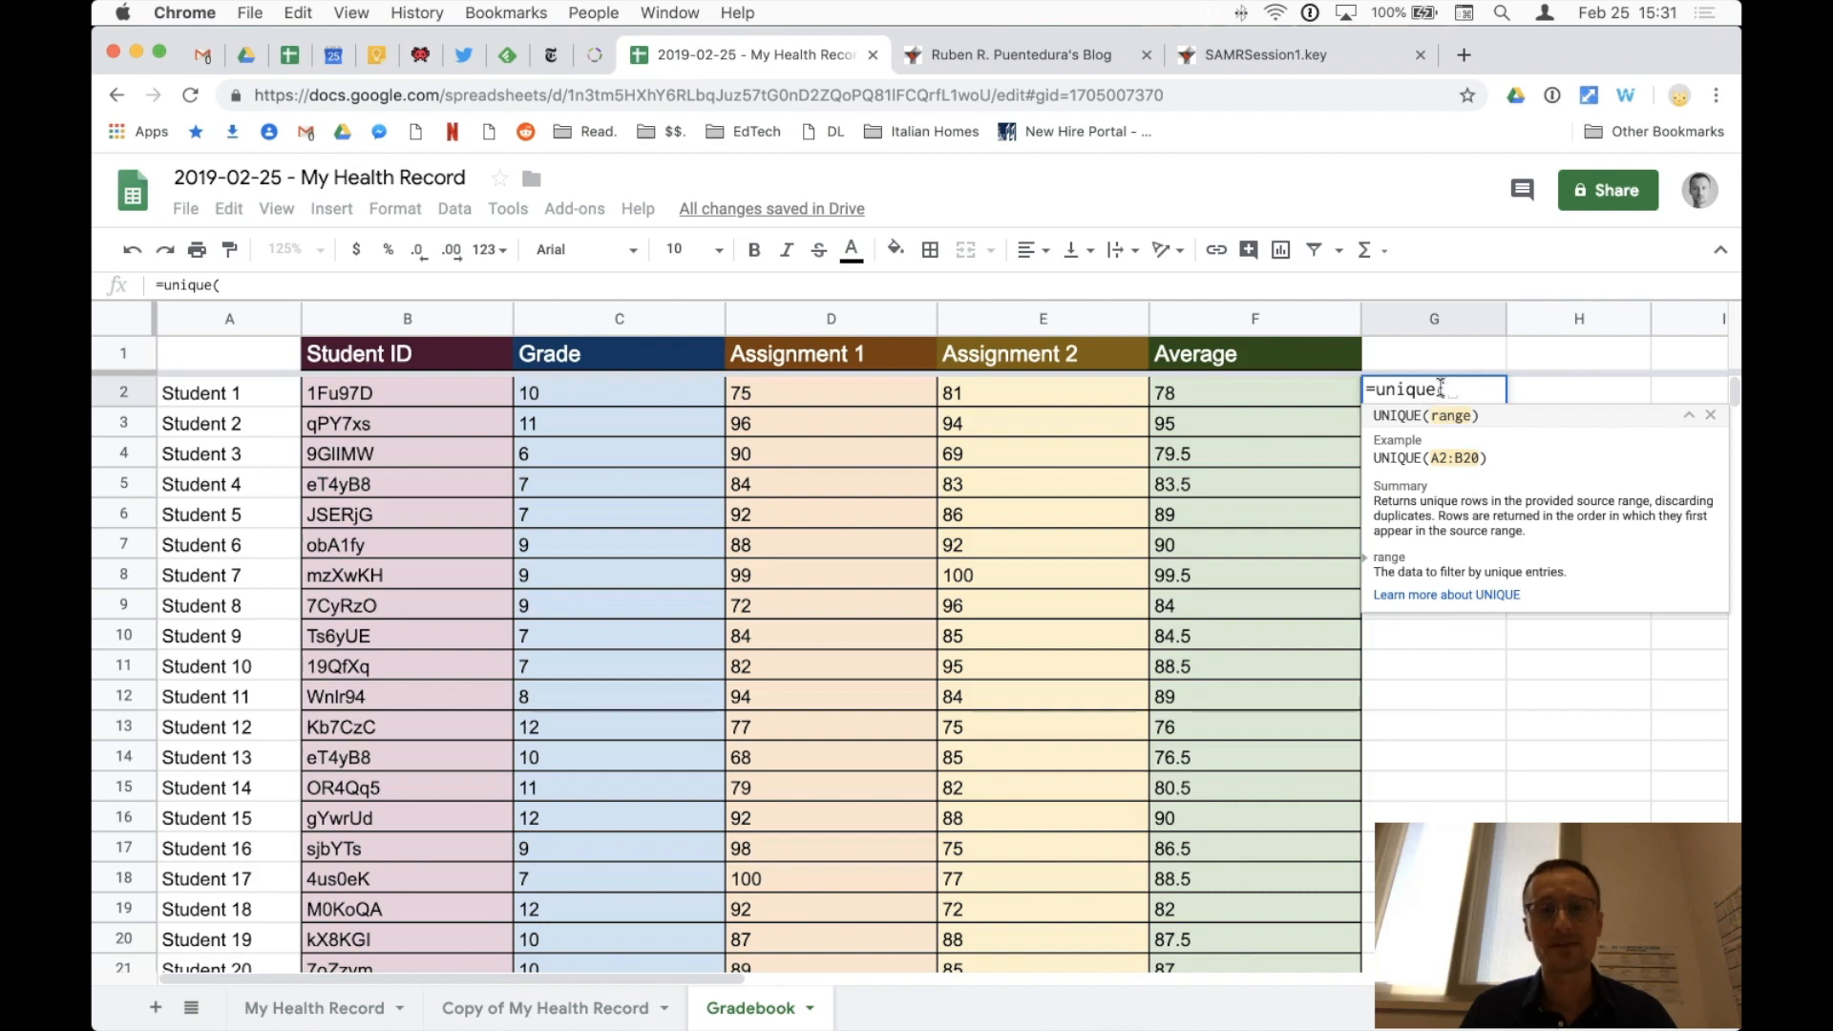
{"action": "left_click_drag", "start_coordinate": [468, 393], "coordinate": [454, 839]}
{"action": "scroll", "coordinate": [454, 838], "scroll_direction": "down", "scroll_amount": 3}
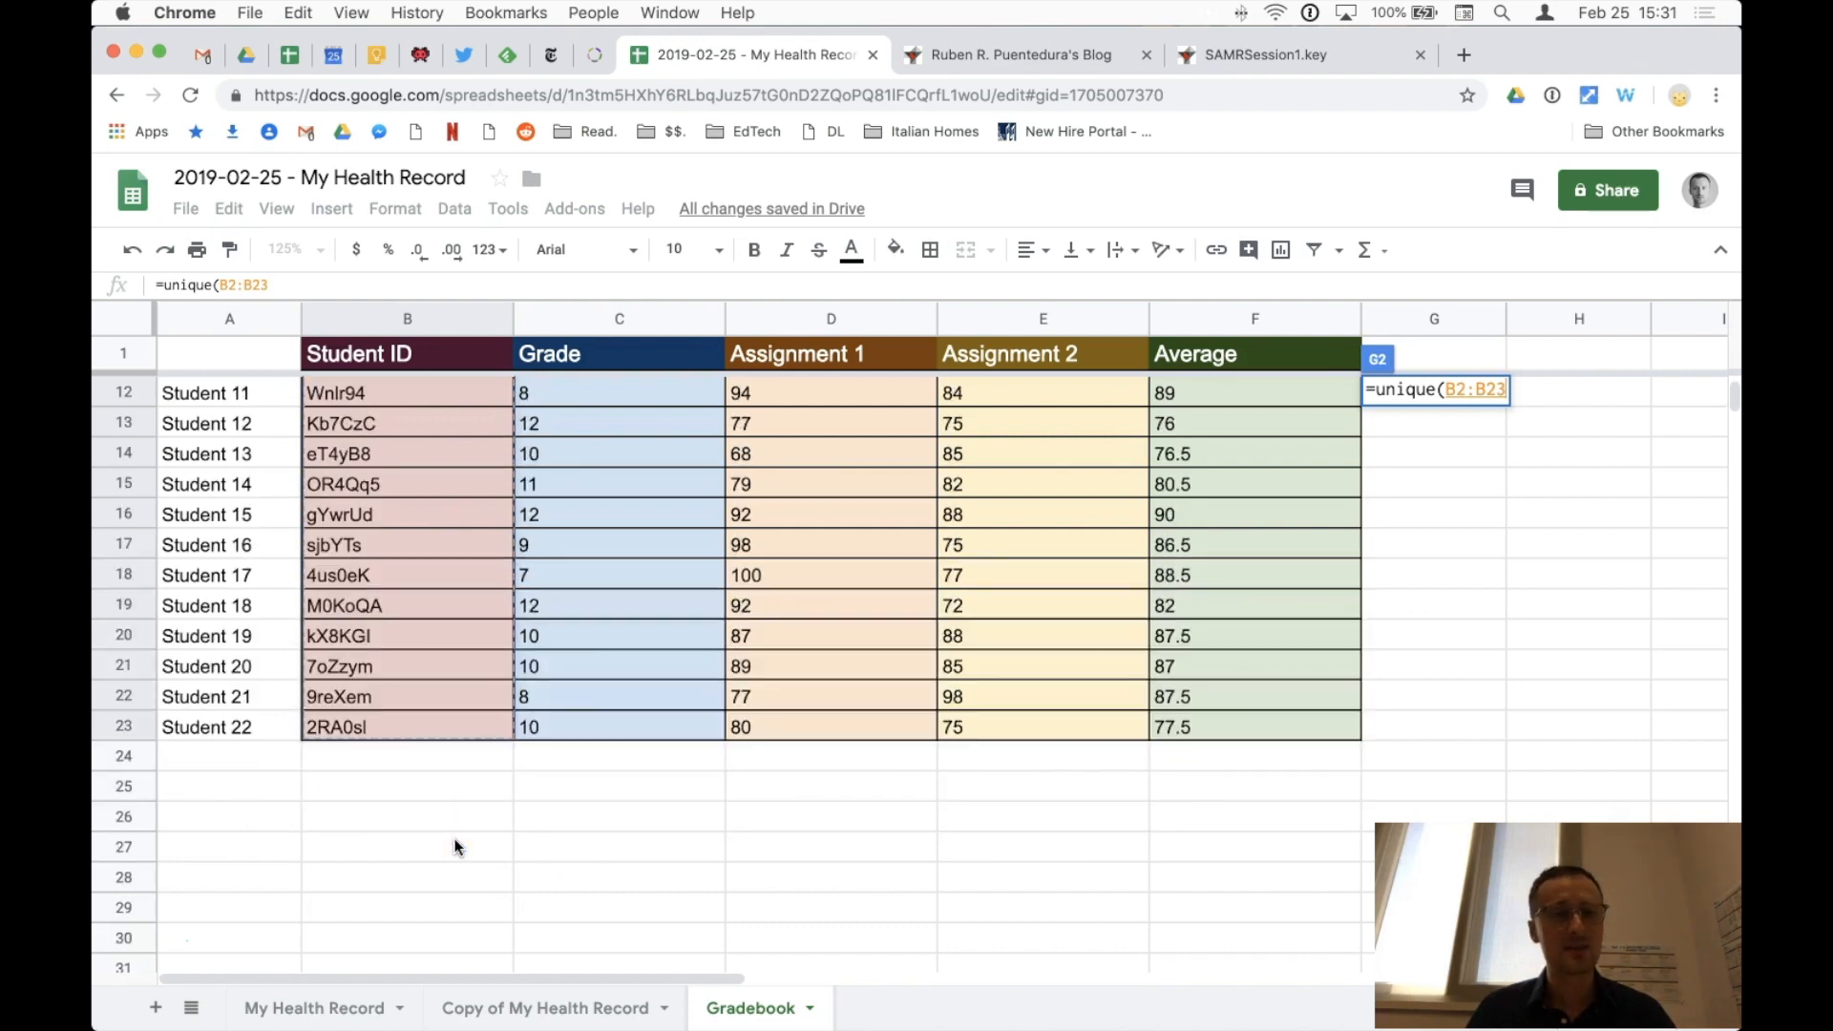
{"action": "scroll", "coordinate": [454, 838], "scroll_direction": "up", "scroll_amount": 5}
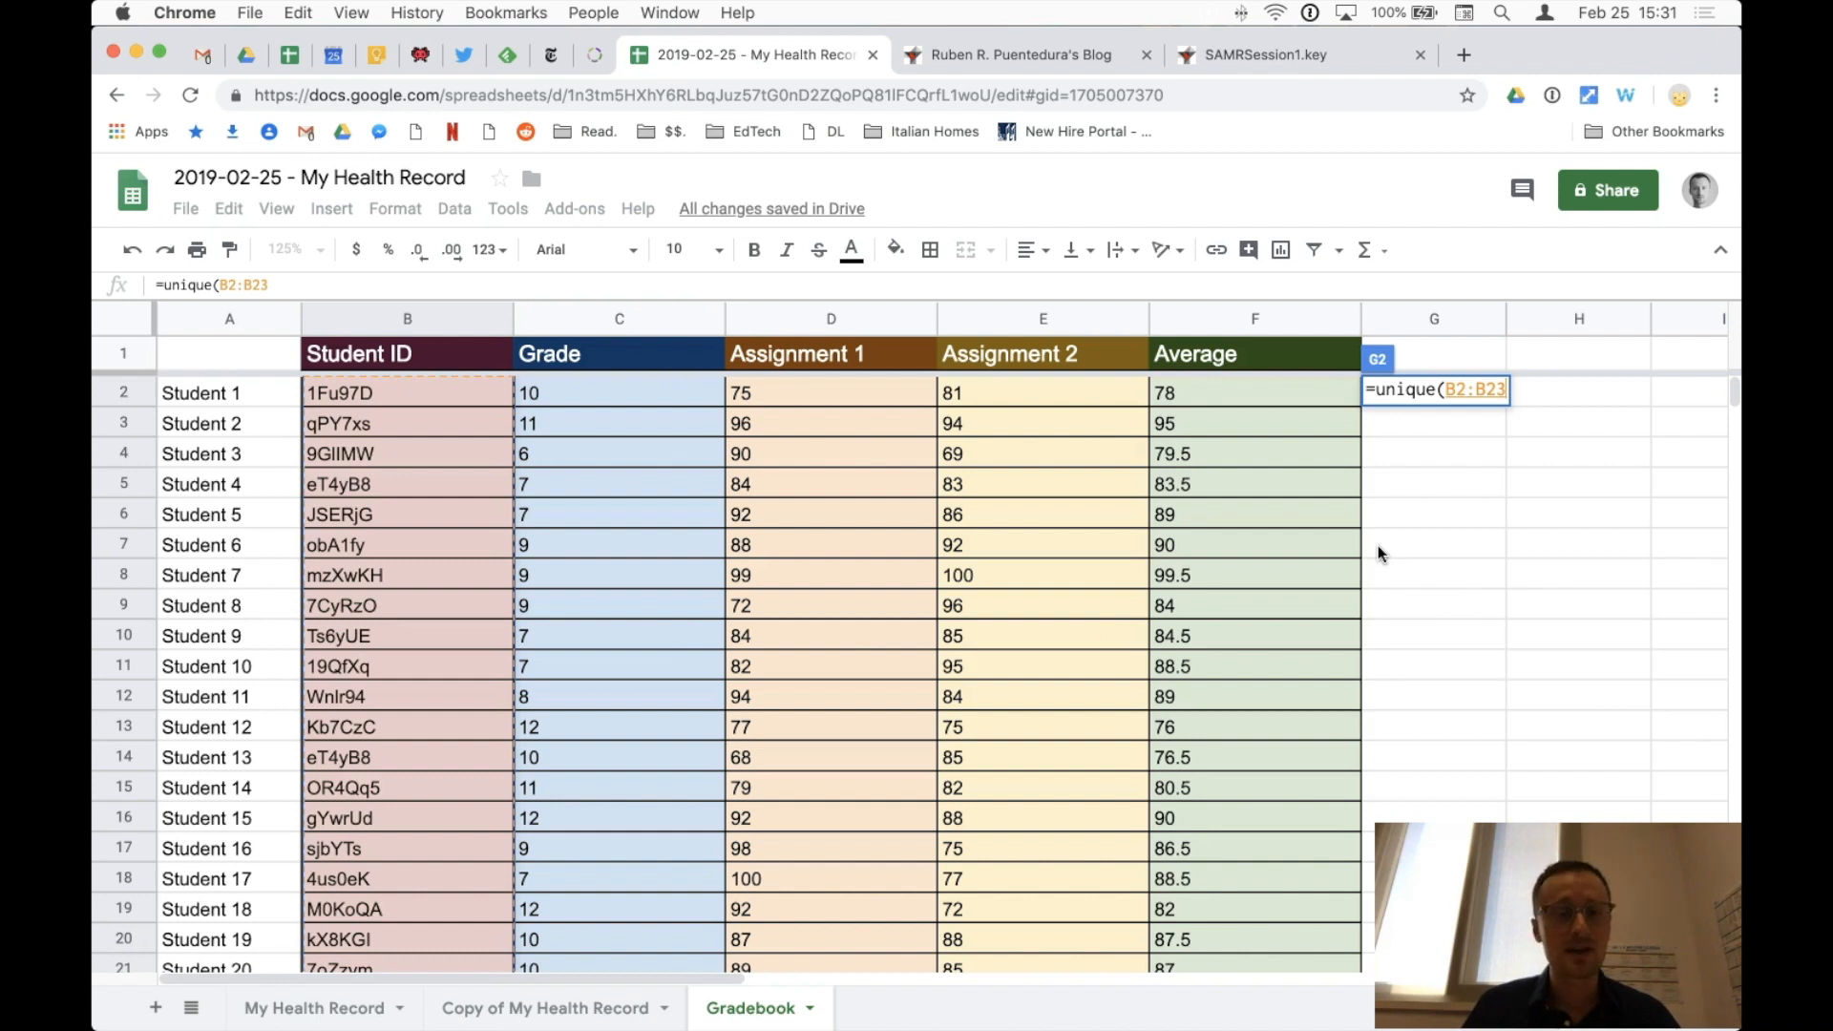
{"action": "type", "text": ")"}
{"action": "key", "text": "Return"}
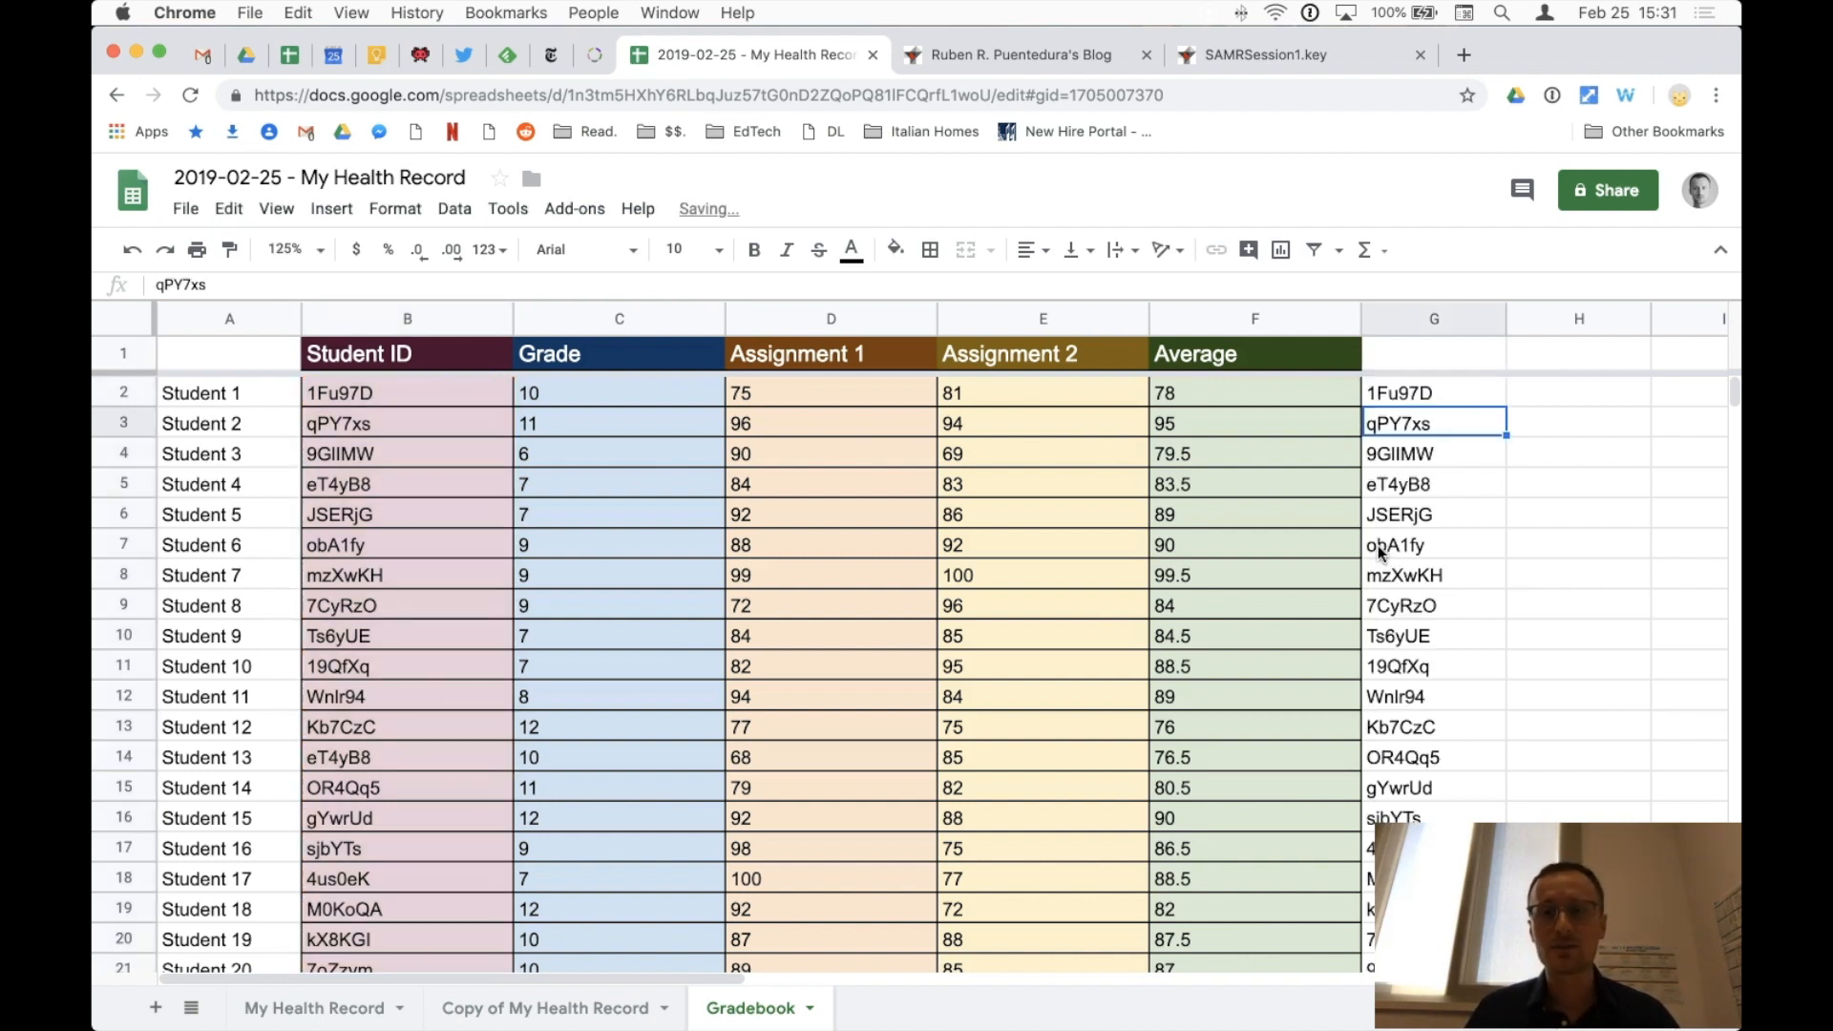
{"action": "scroll", "coordinate": [1507, 495], "scroll_direction": "down", "scroll_amount": 5}
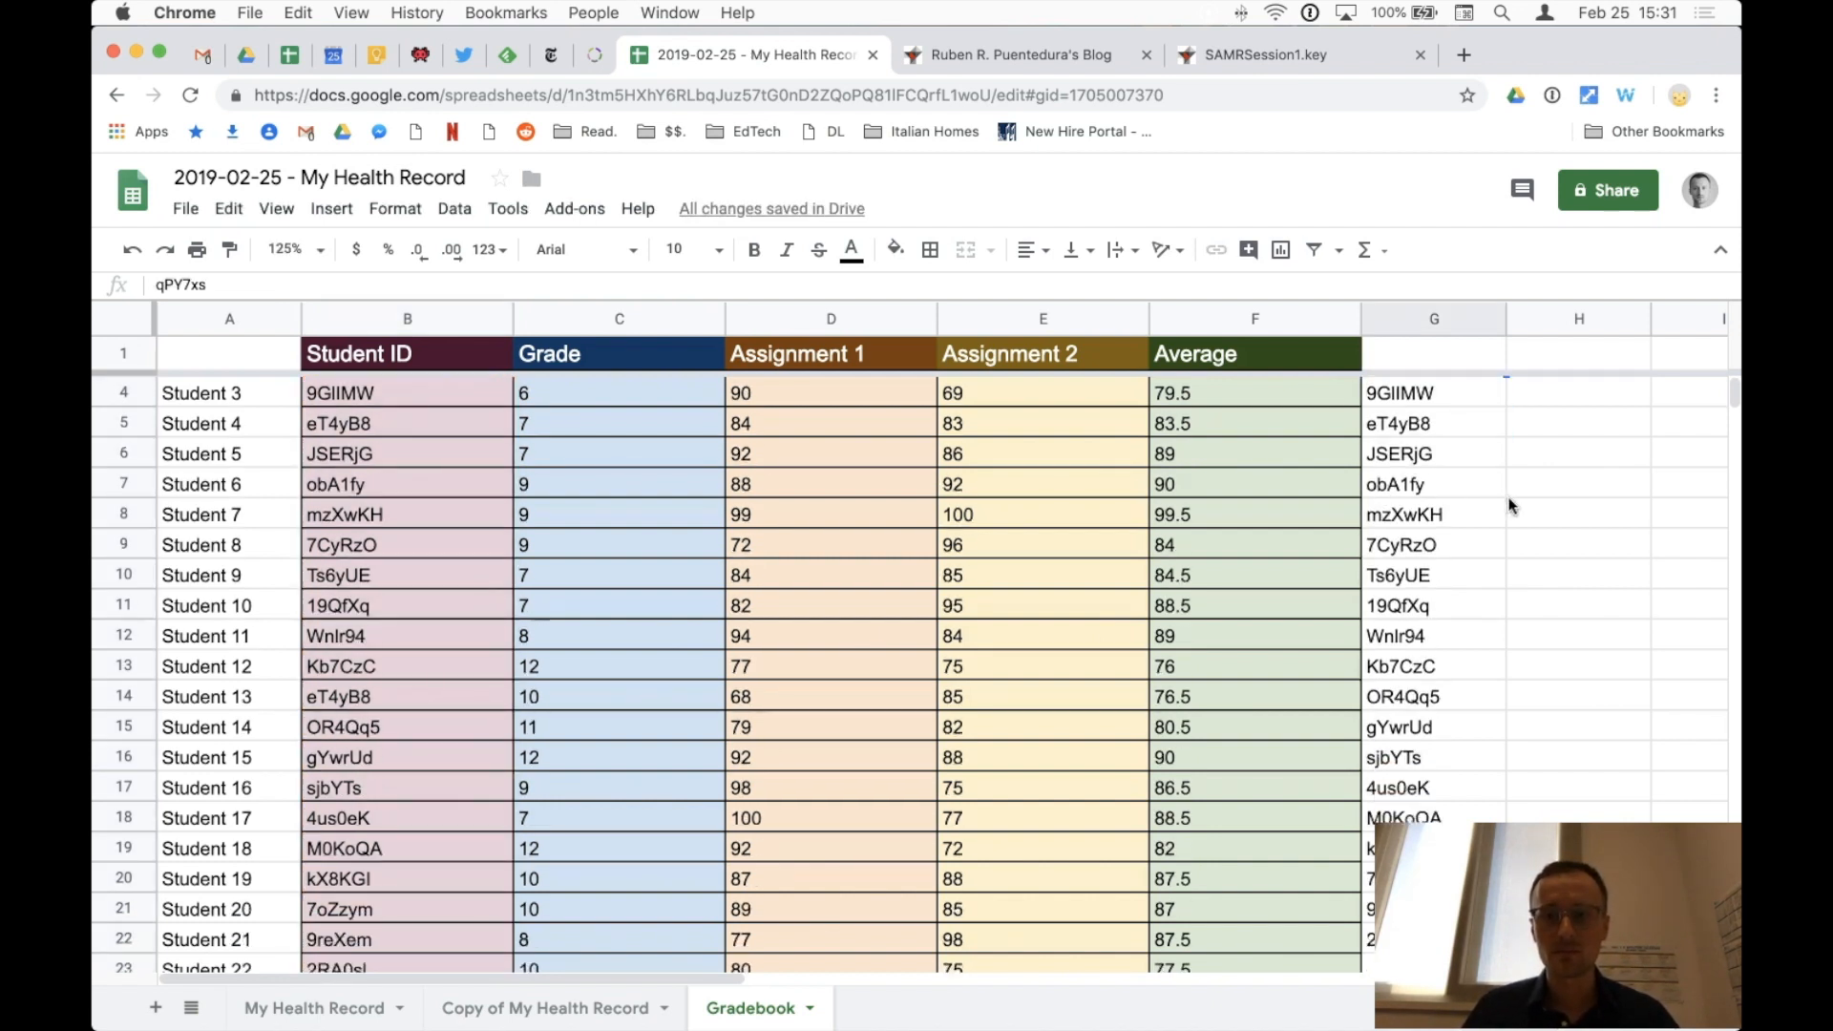
{"action": "scroll", "coordinate": [1491, 535], "scroll_direction": "down", "scroll_amount": 5}
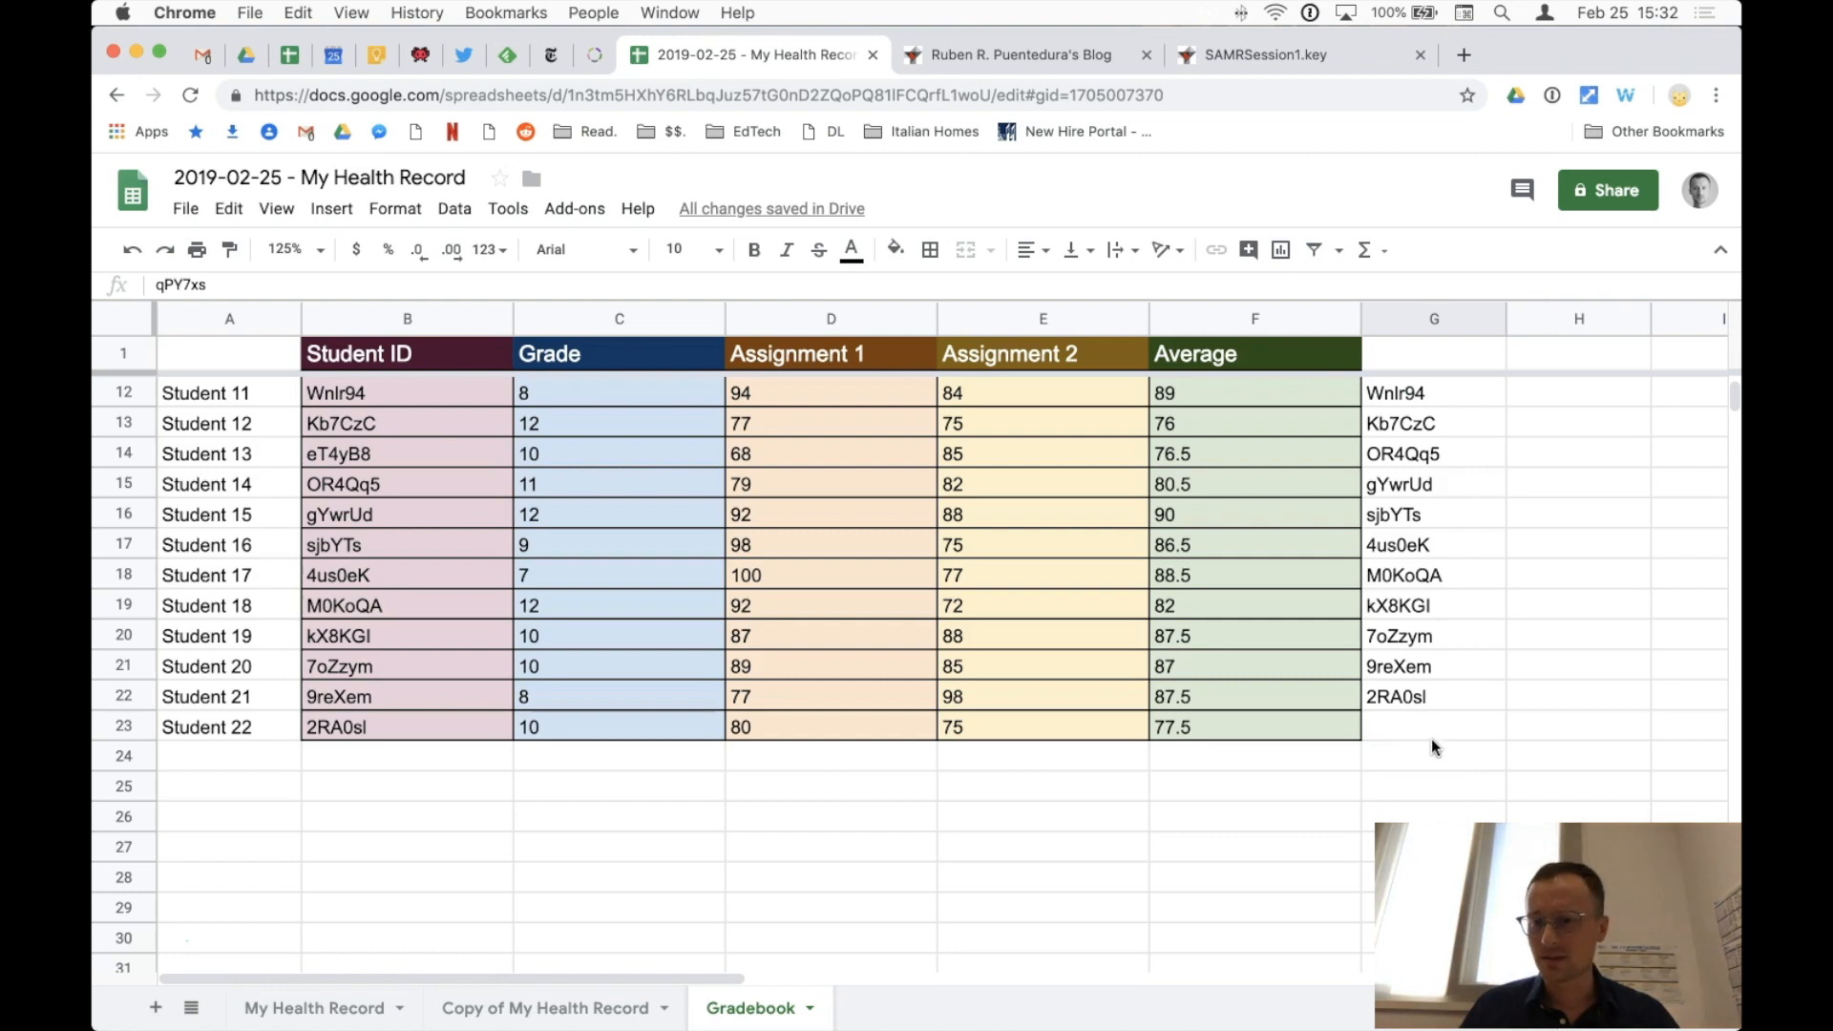
{"action": "left_click", "coordinate": [1410, 730]}
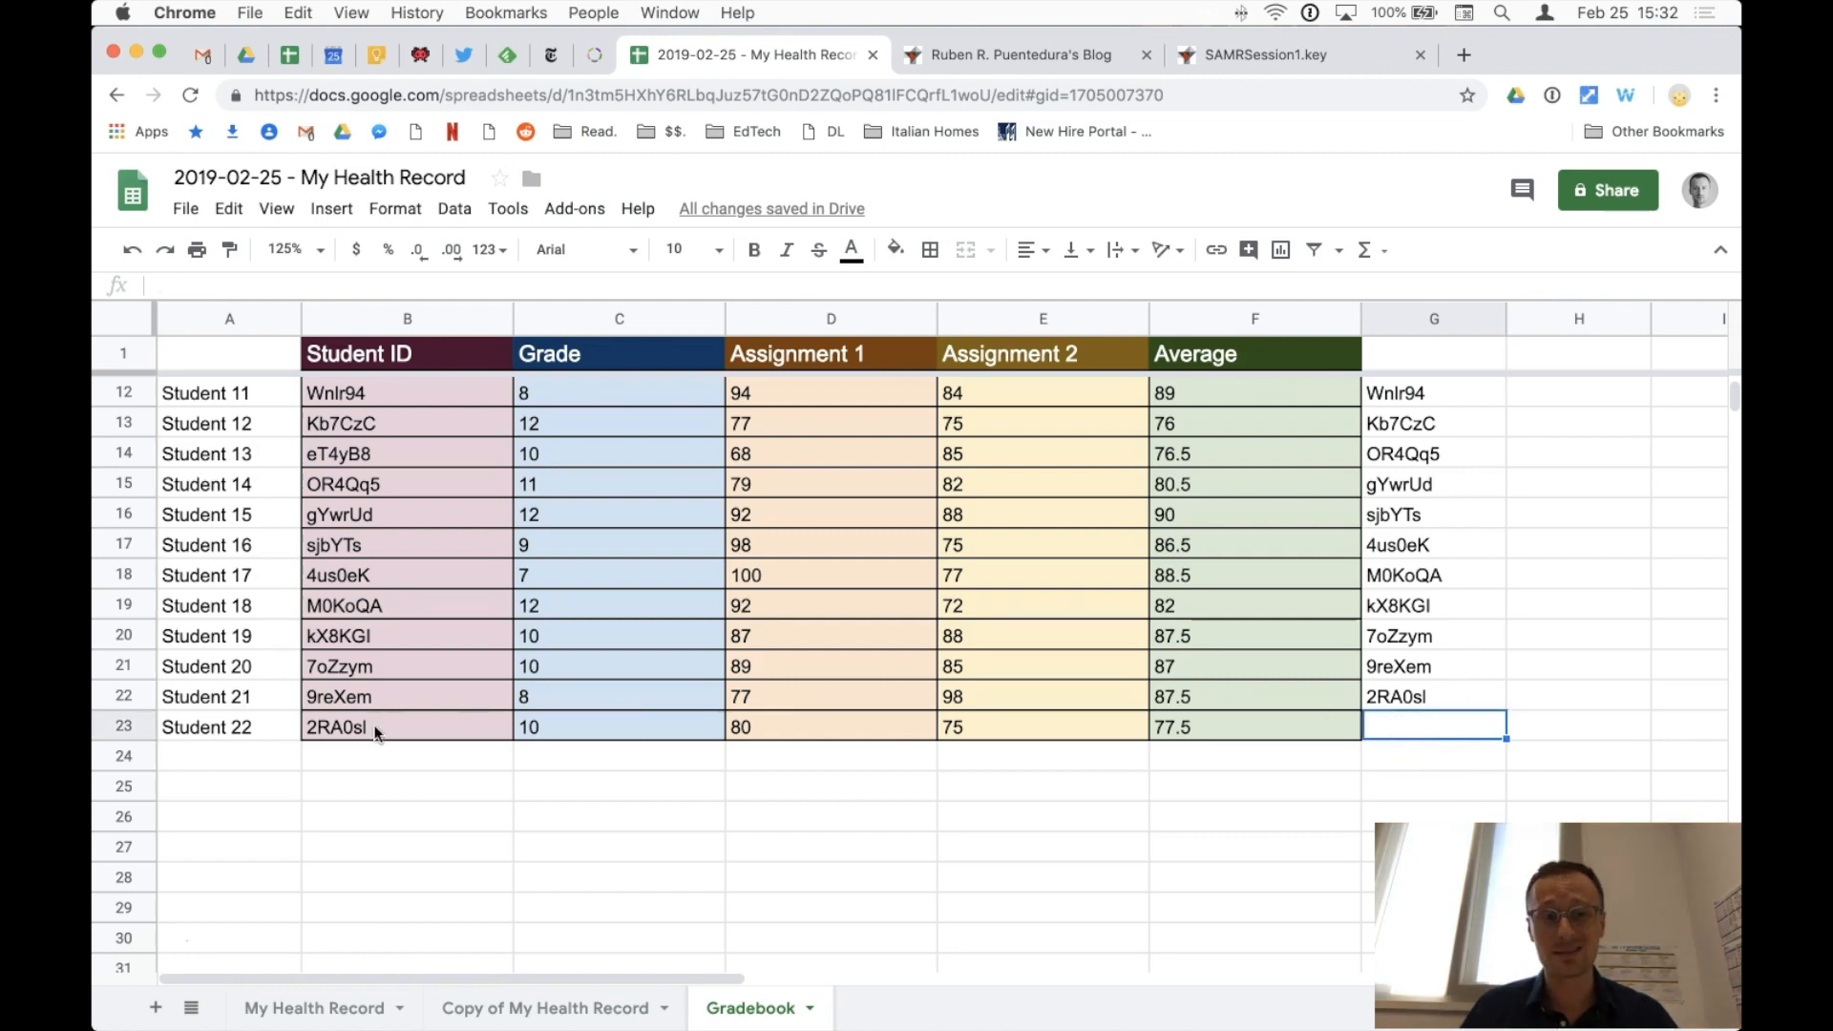
Step: Enter =unique(C2:C23) in cell H2 to list the distinct grade levels
{"action": "scroll", "coordinate": [1410, 528], "scroll_direction": "up", "scroll_amount": 5}
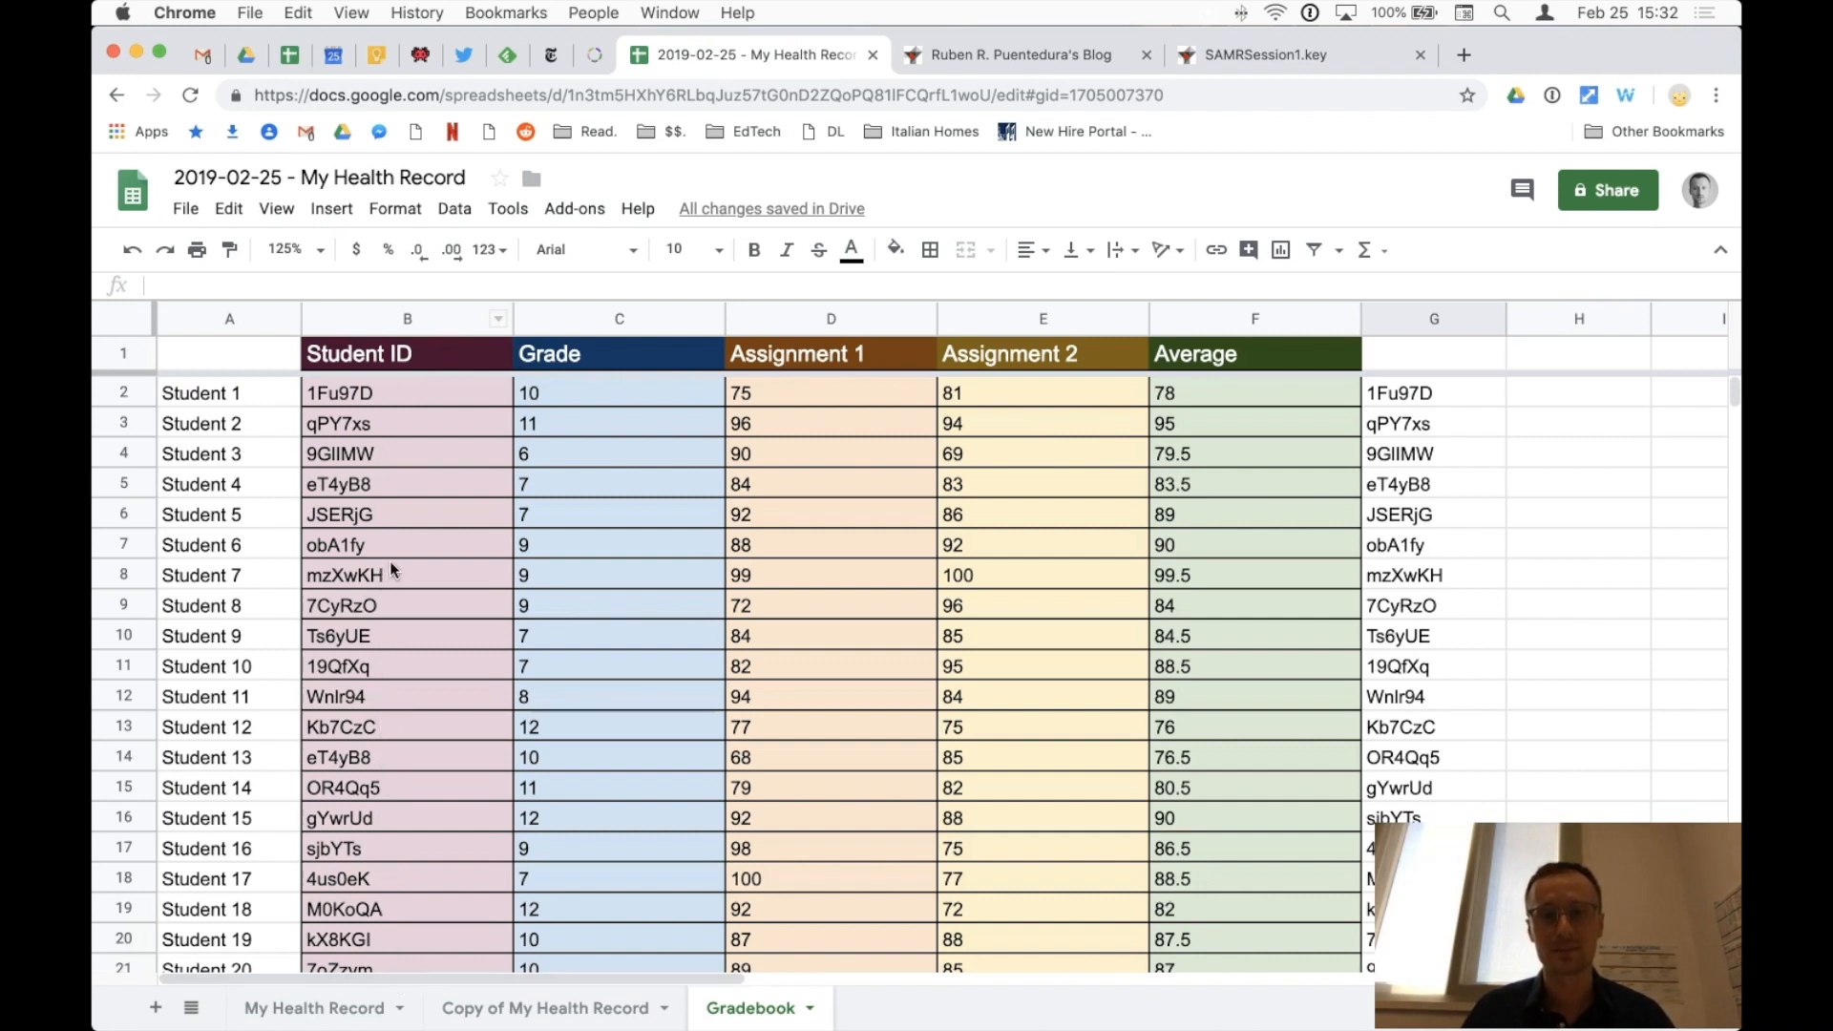
{"action": "left_click", "coordinate": [1610, 399]}
{"action": "type", "text": "=unique("}
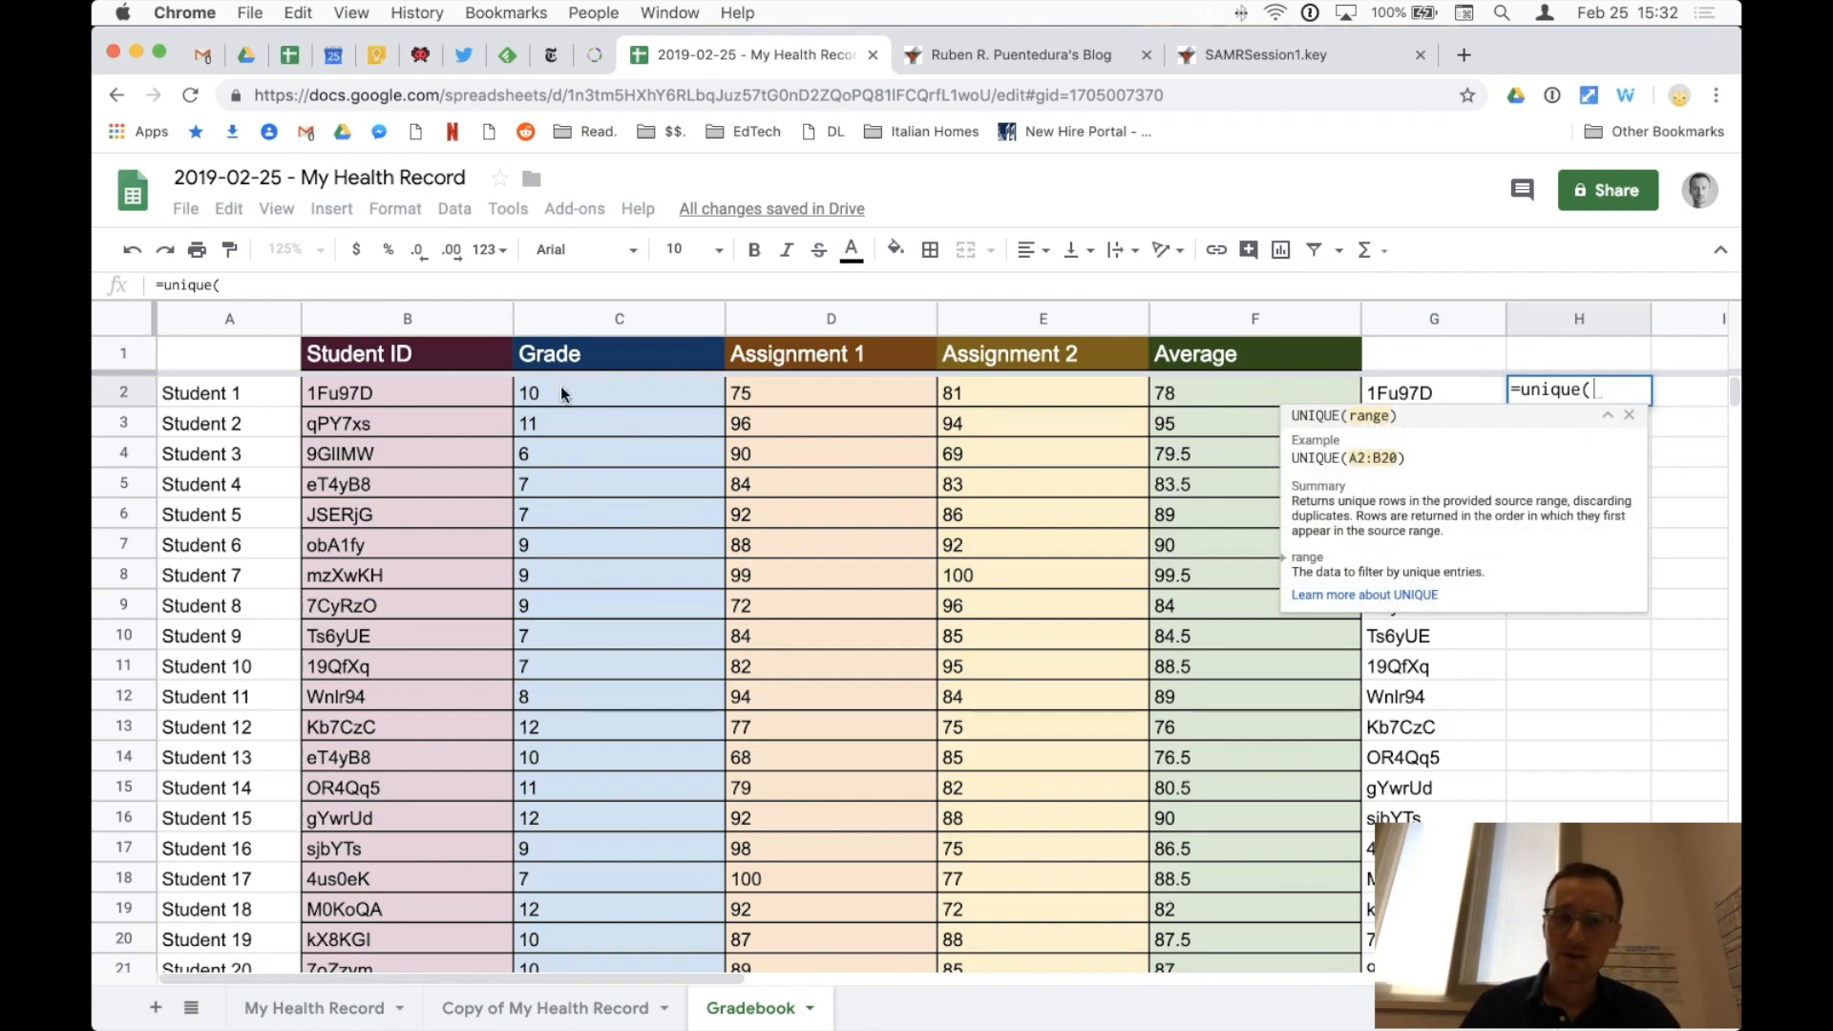
{"action": "left_click_drag", "start_coordinate": [590, 390], "coordinate": [636, 761]}
{"action": "scroll", "coordinate": [634, 754], "scroll_direction": "up", "scroll_amount": 3}
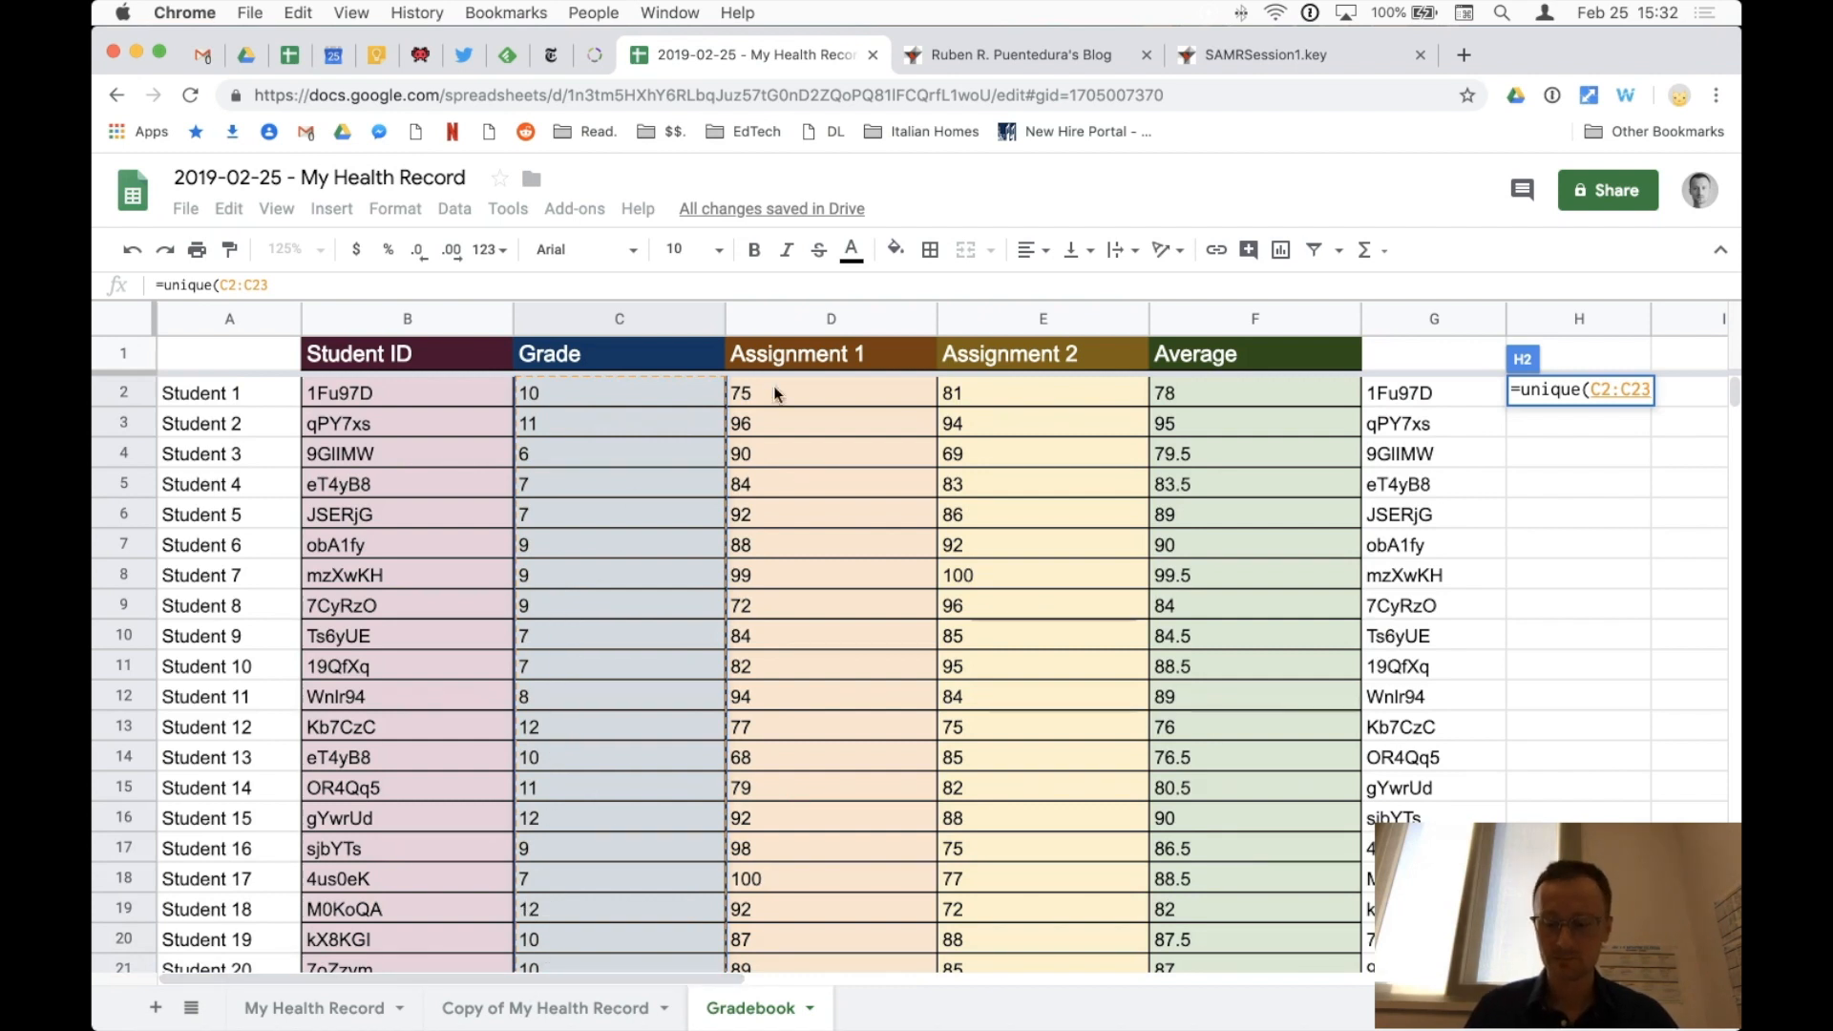
{"action": "type", "text": ")"}
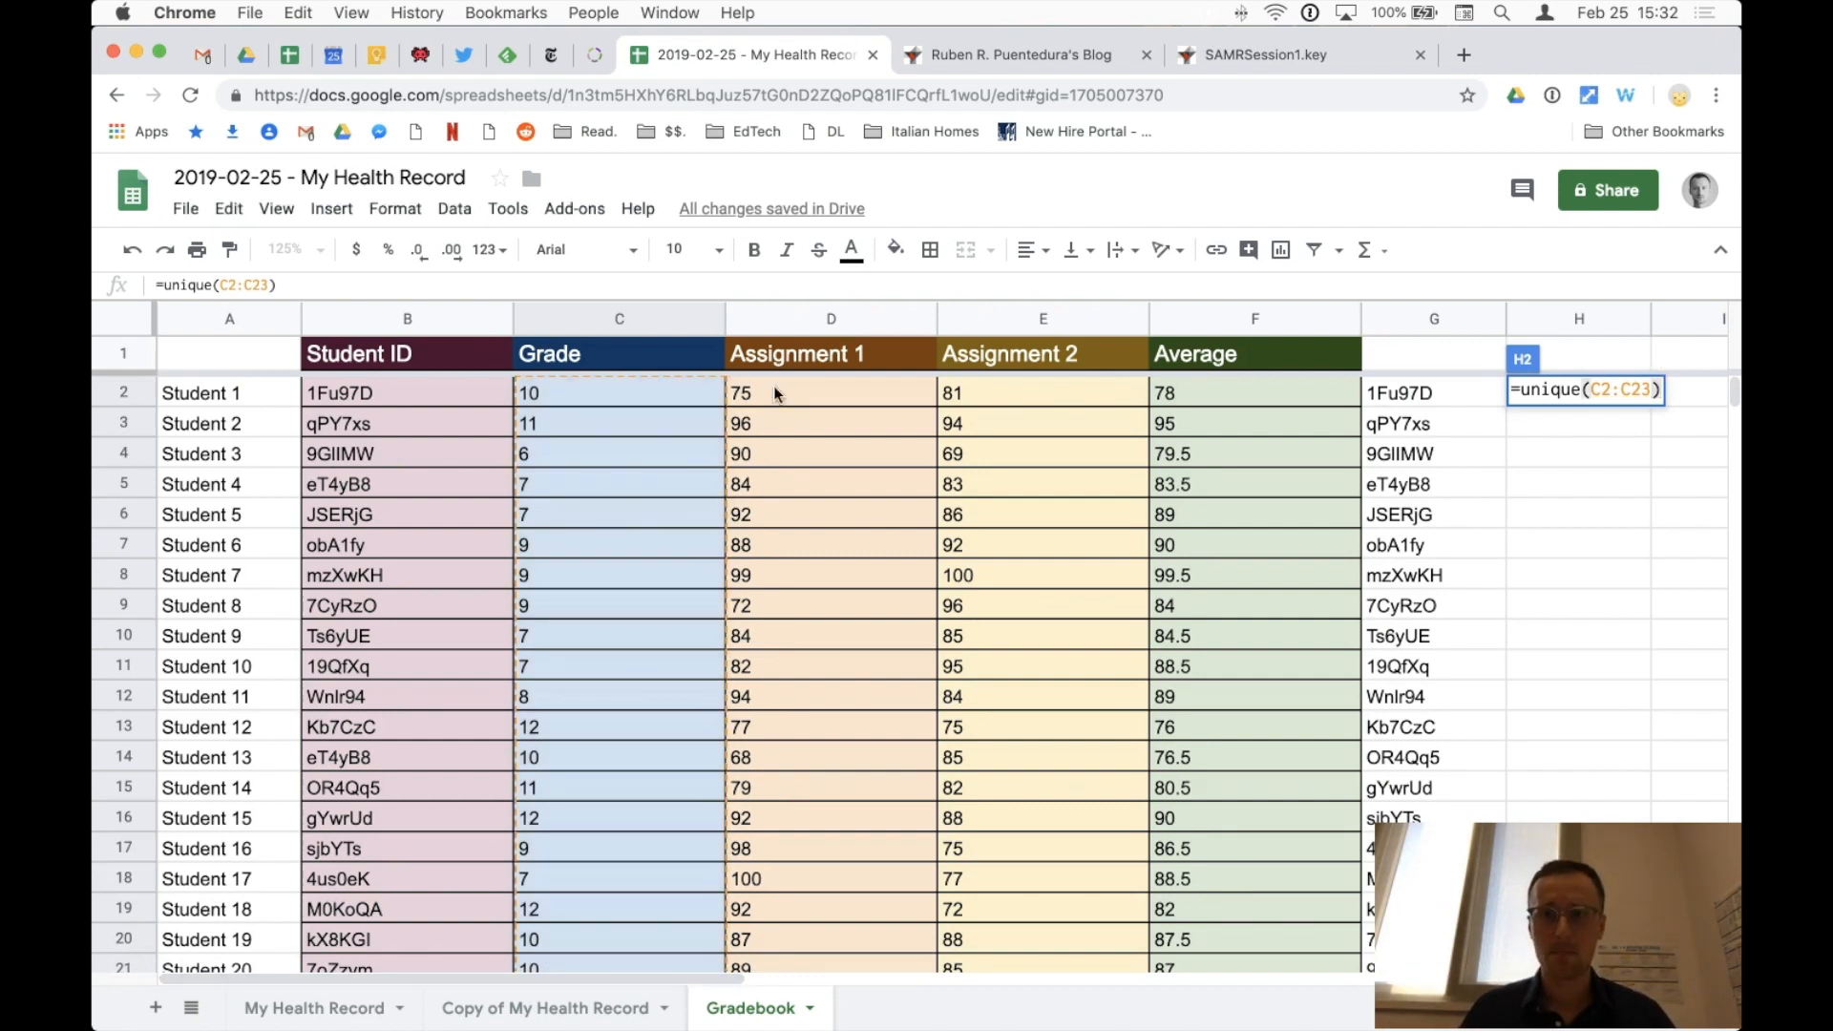
{"action": "key", "text": "Return"}
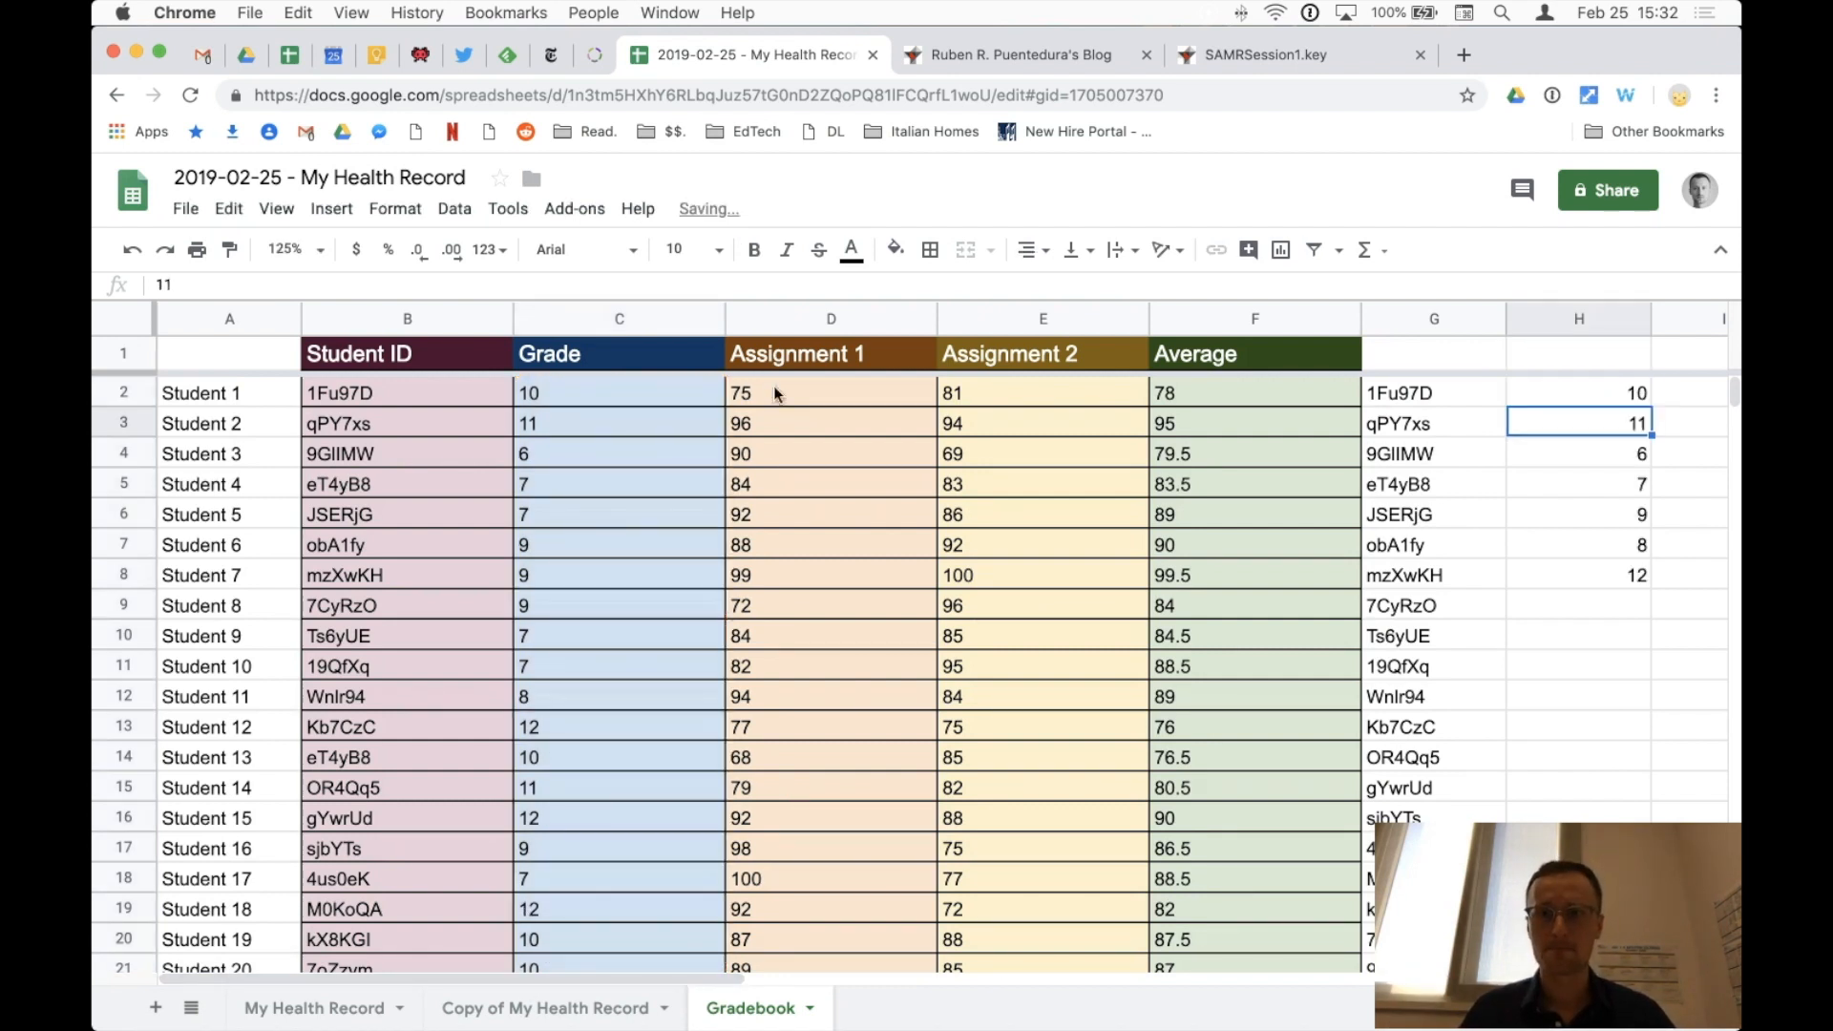
Step: Examine each grade level listed in H2:H8 and the UNIQUE formula in H2 that generates them
{"action": "left_click", "coordinate": [1541, 392]}
{"action": "left_click", "coordinate": [1548, 420]}
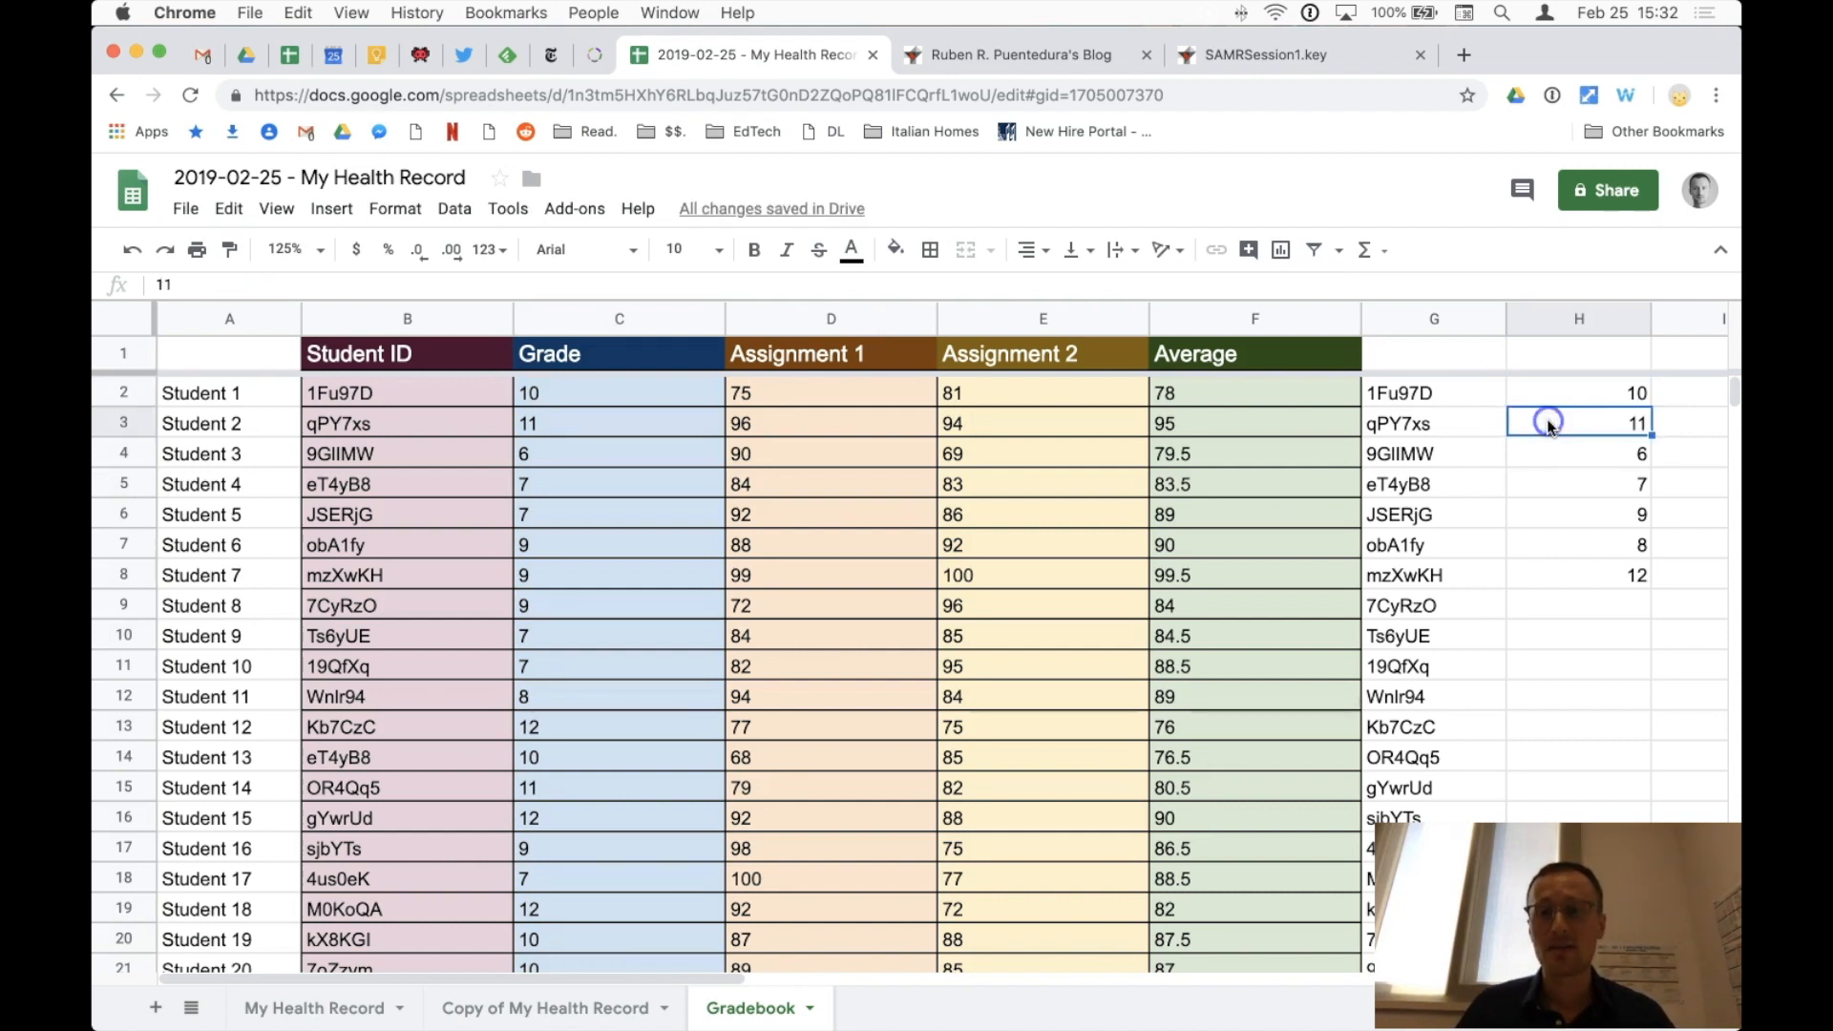
{"action": "left_click", "coordinate": [1547, 453]}
{"action": "left_click", "coordinate": [1549, 483]}
{"action": "left_click", "coordinate": [1547, 515]}
{"action": "left_click", "coordinate": [1543, 546]}
{"action": "left_click", "coordinate": [1540, 575]}
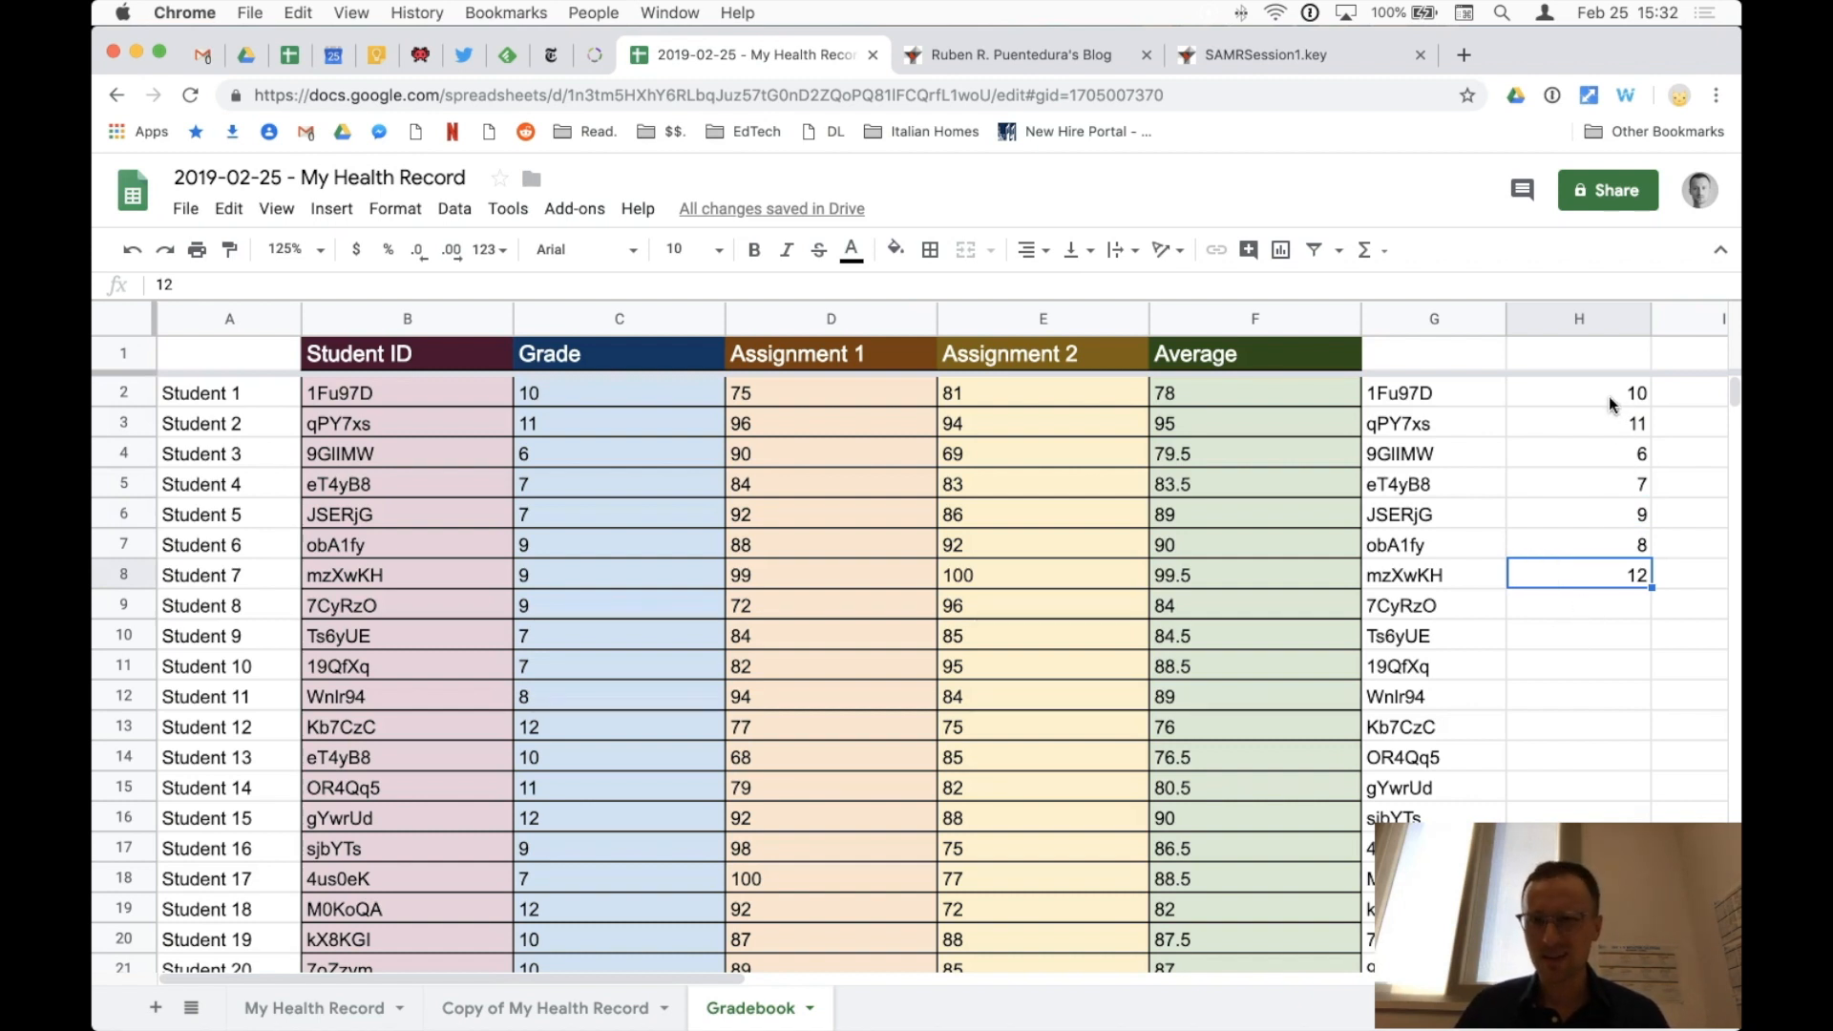
{"action": "left_click_drag", "start_coordinate": [1605, 388], "coordinate": [1588, 584]}
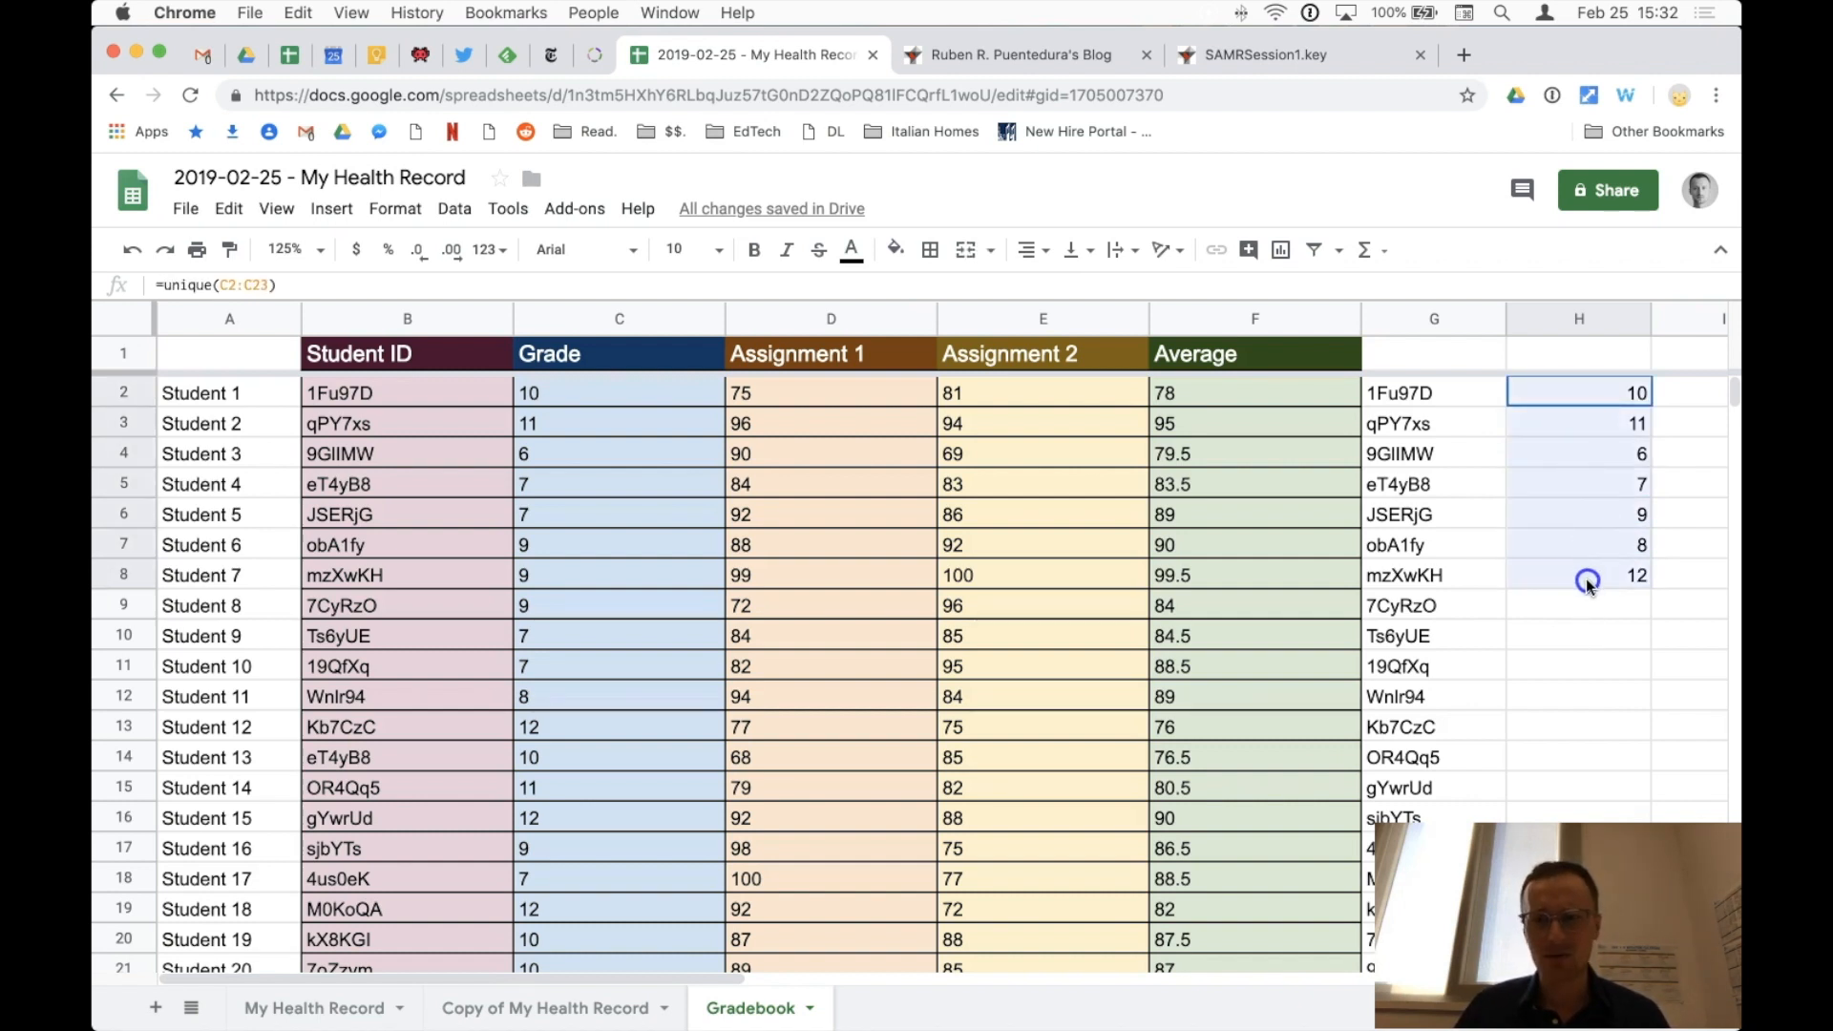
{"action": "double_click", "coordinate": [1604, 392]}
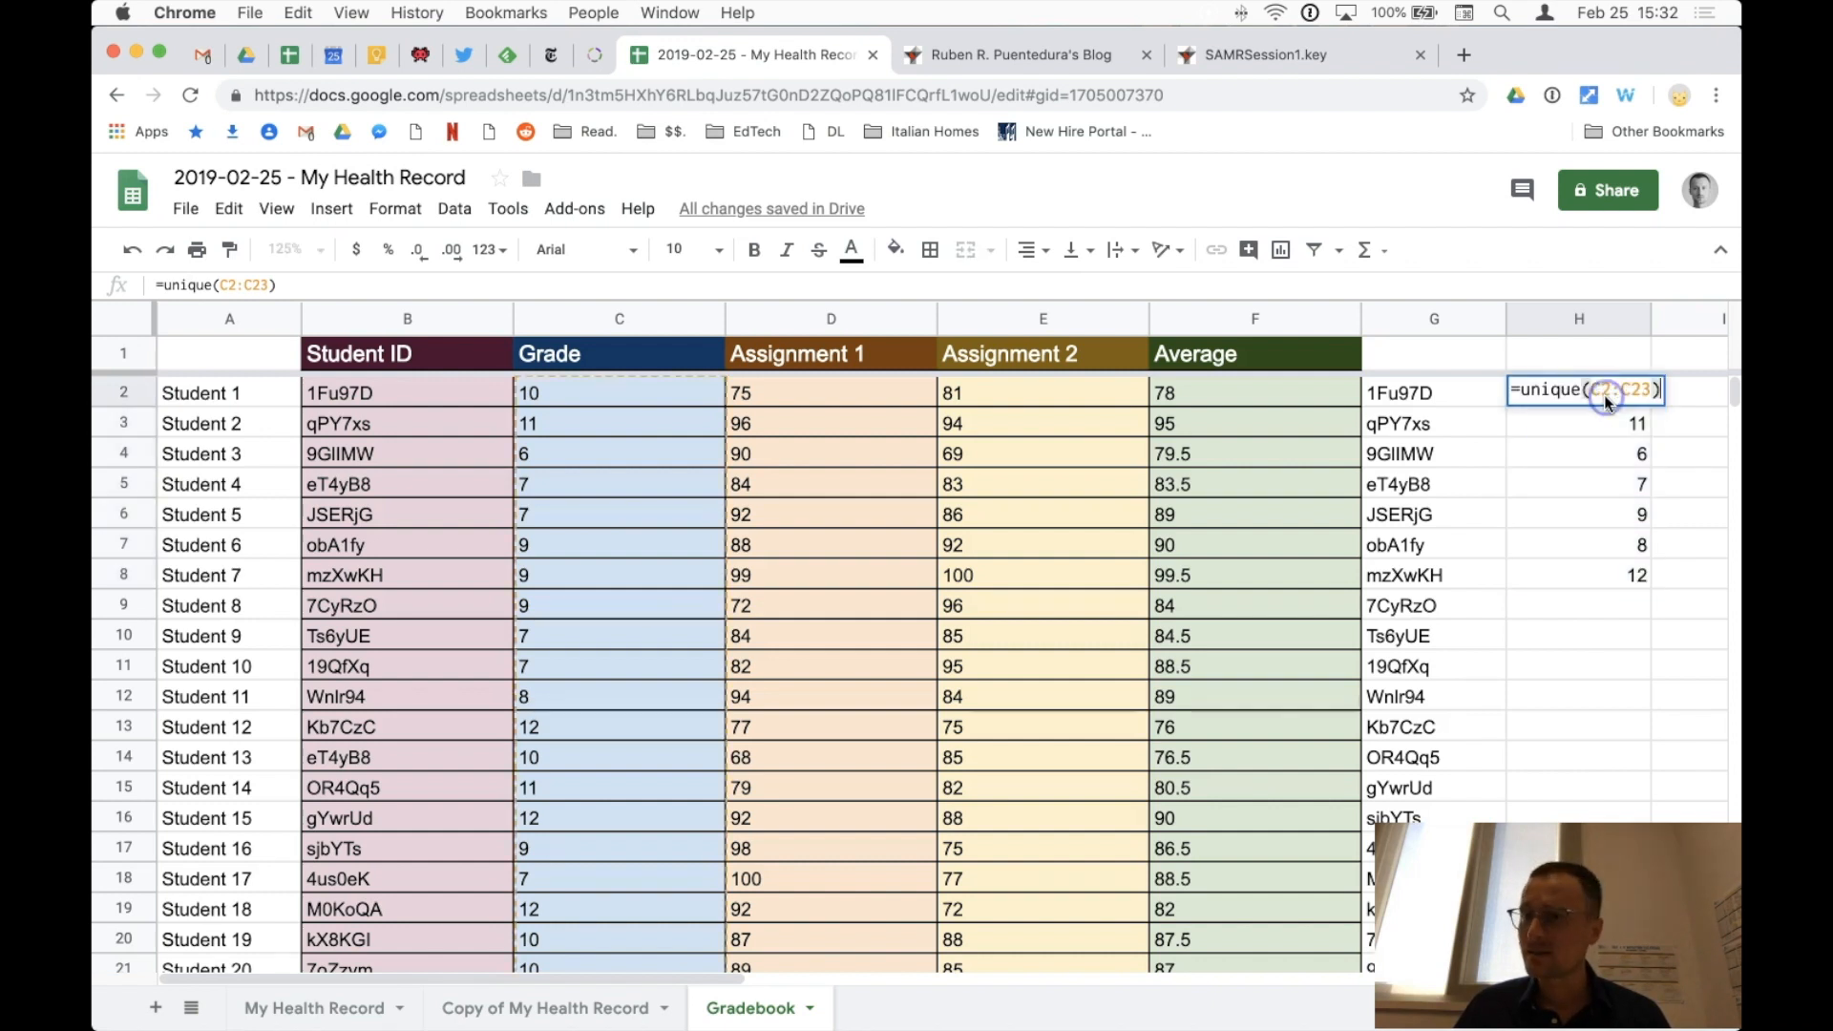
{"action": "key", "text": "Escape"}
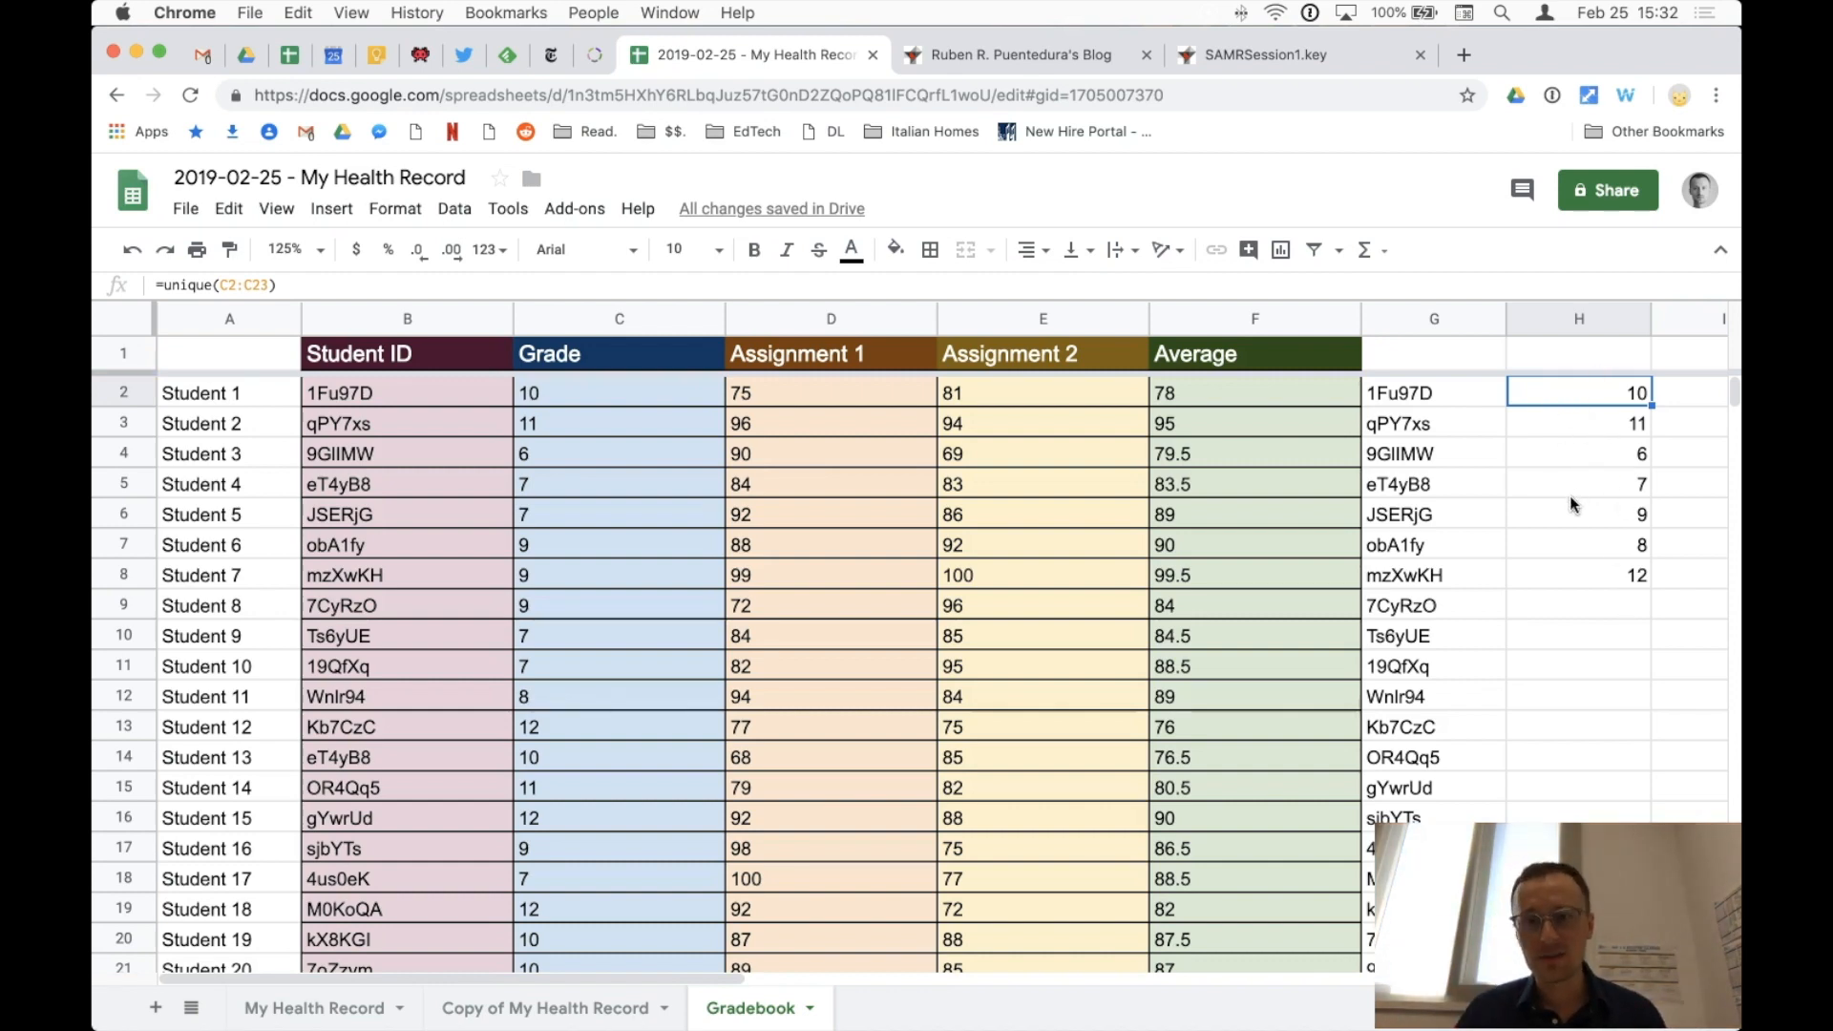
Step: Copy the unique grade levels in H2:H8 and paste them as values only starting at J2
{"action": "scroll", "coordinate": [1569, 495], "scroll_direction": "right", "scroll_amount": 3}
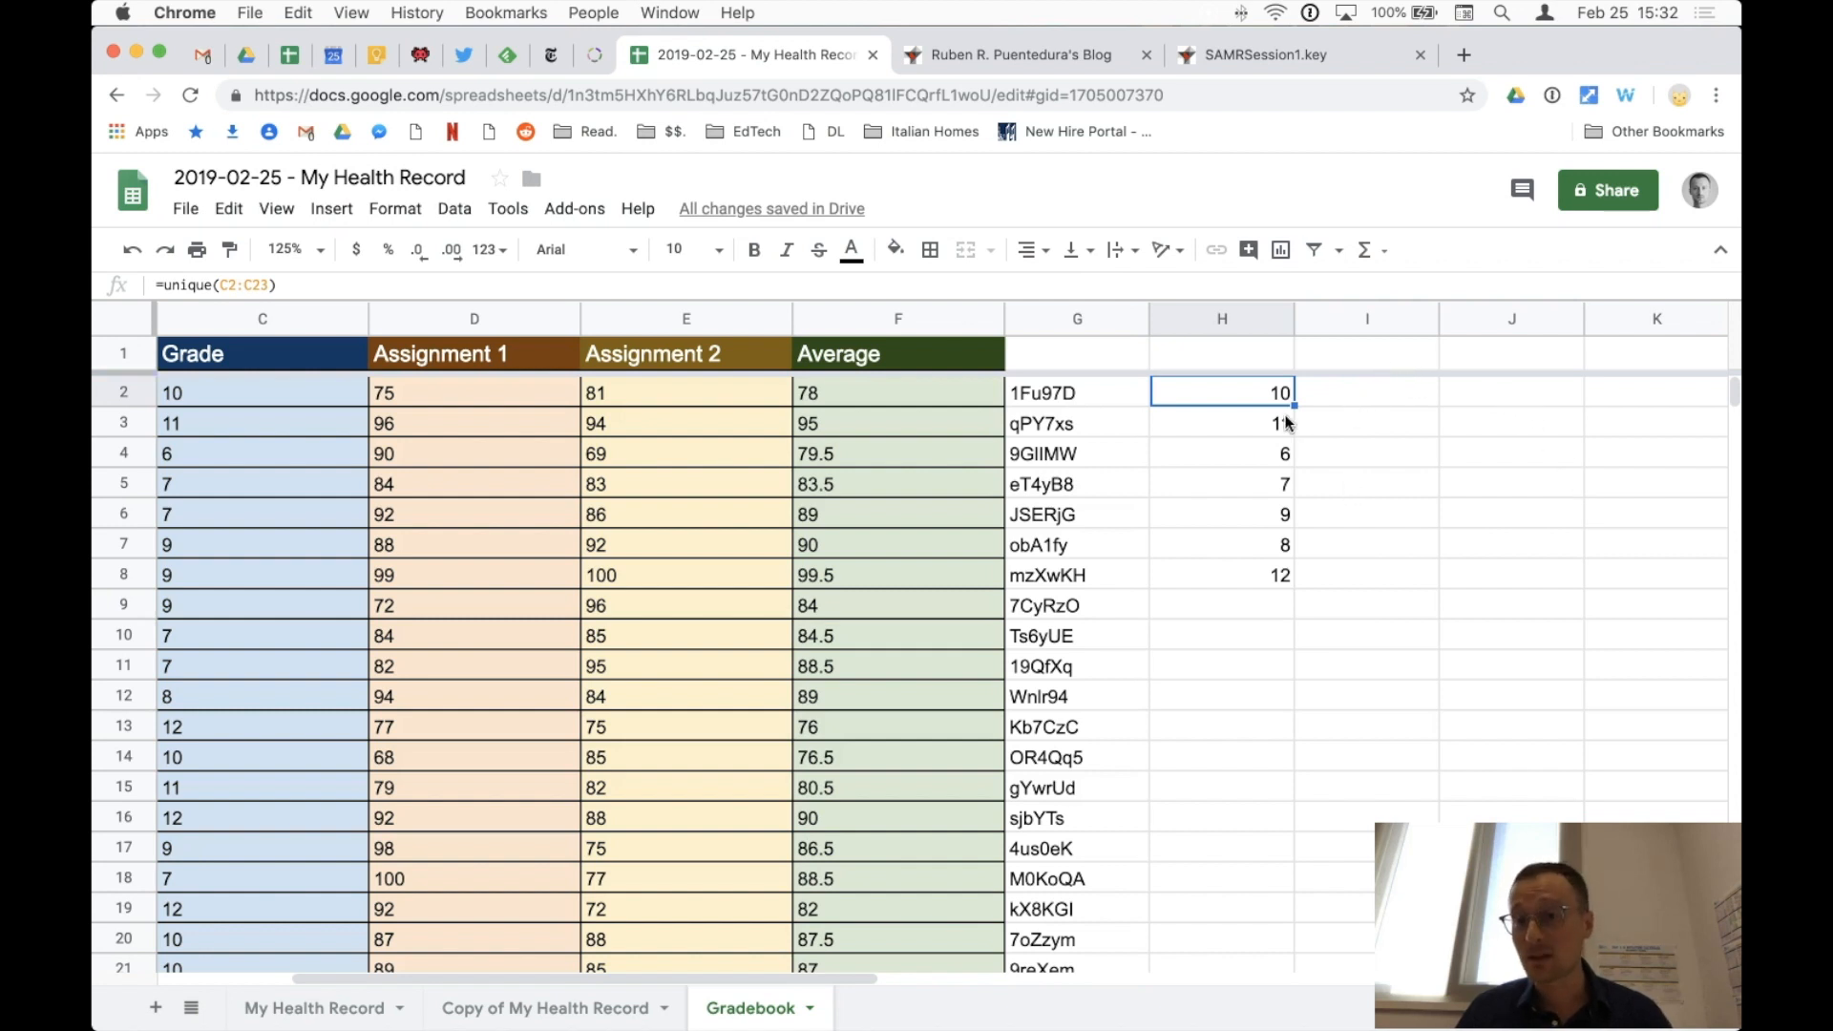
{"action": "left_click_drag", "start_coordinate": [1257, 573], "coordinate": [1244, 401]}
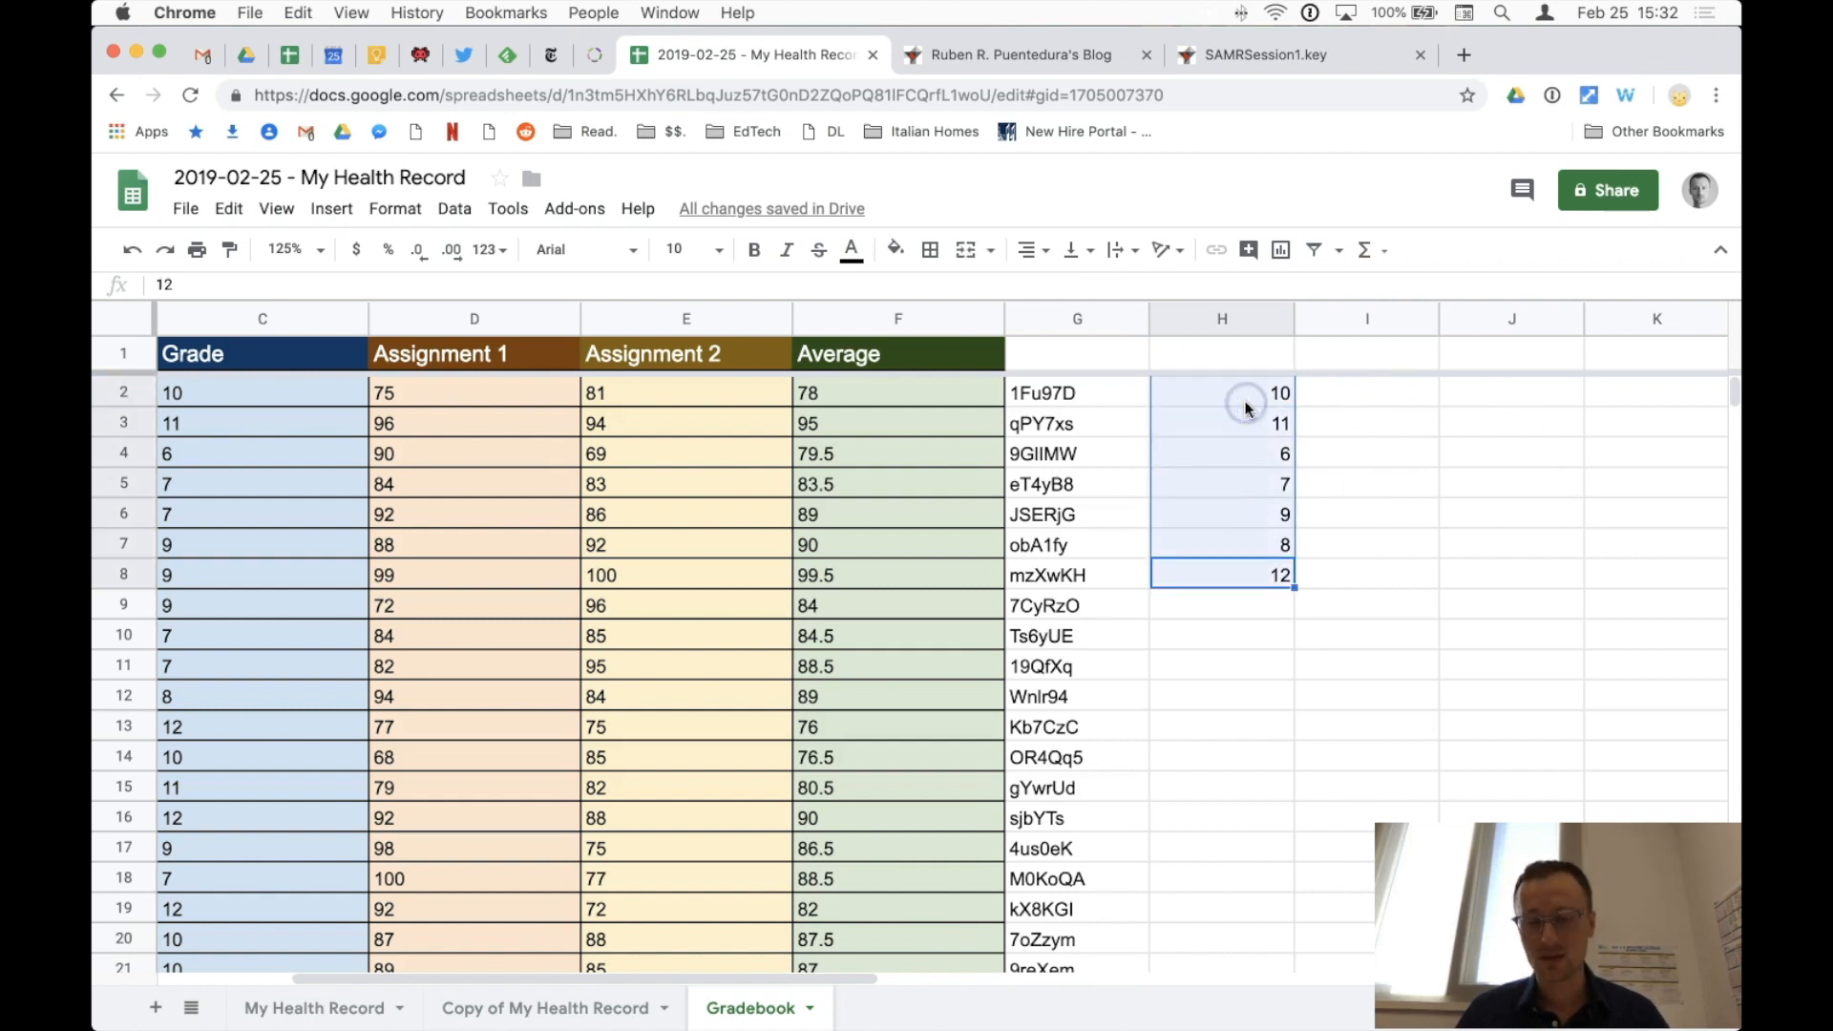
{"action": "key", "text": "super+c"}
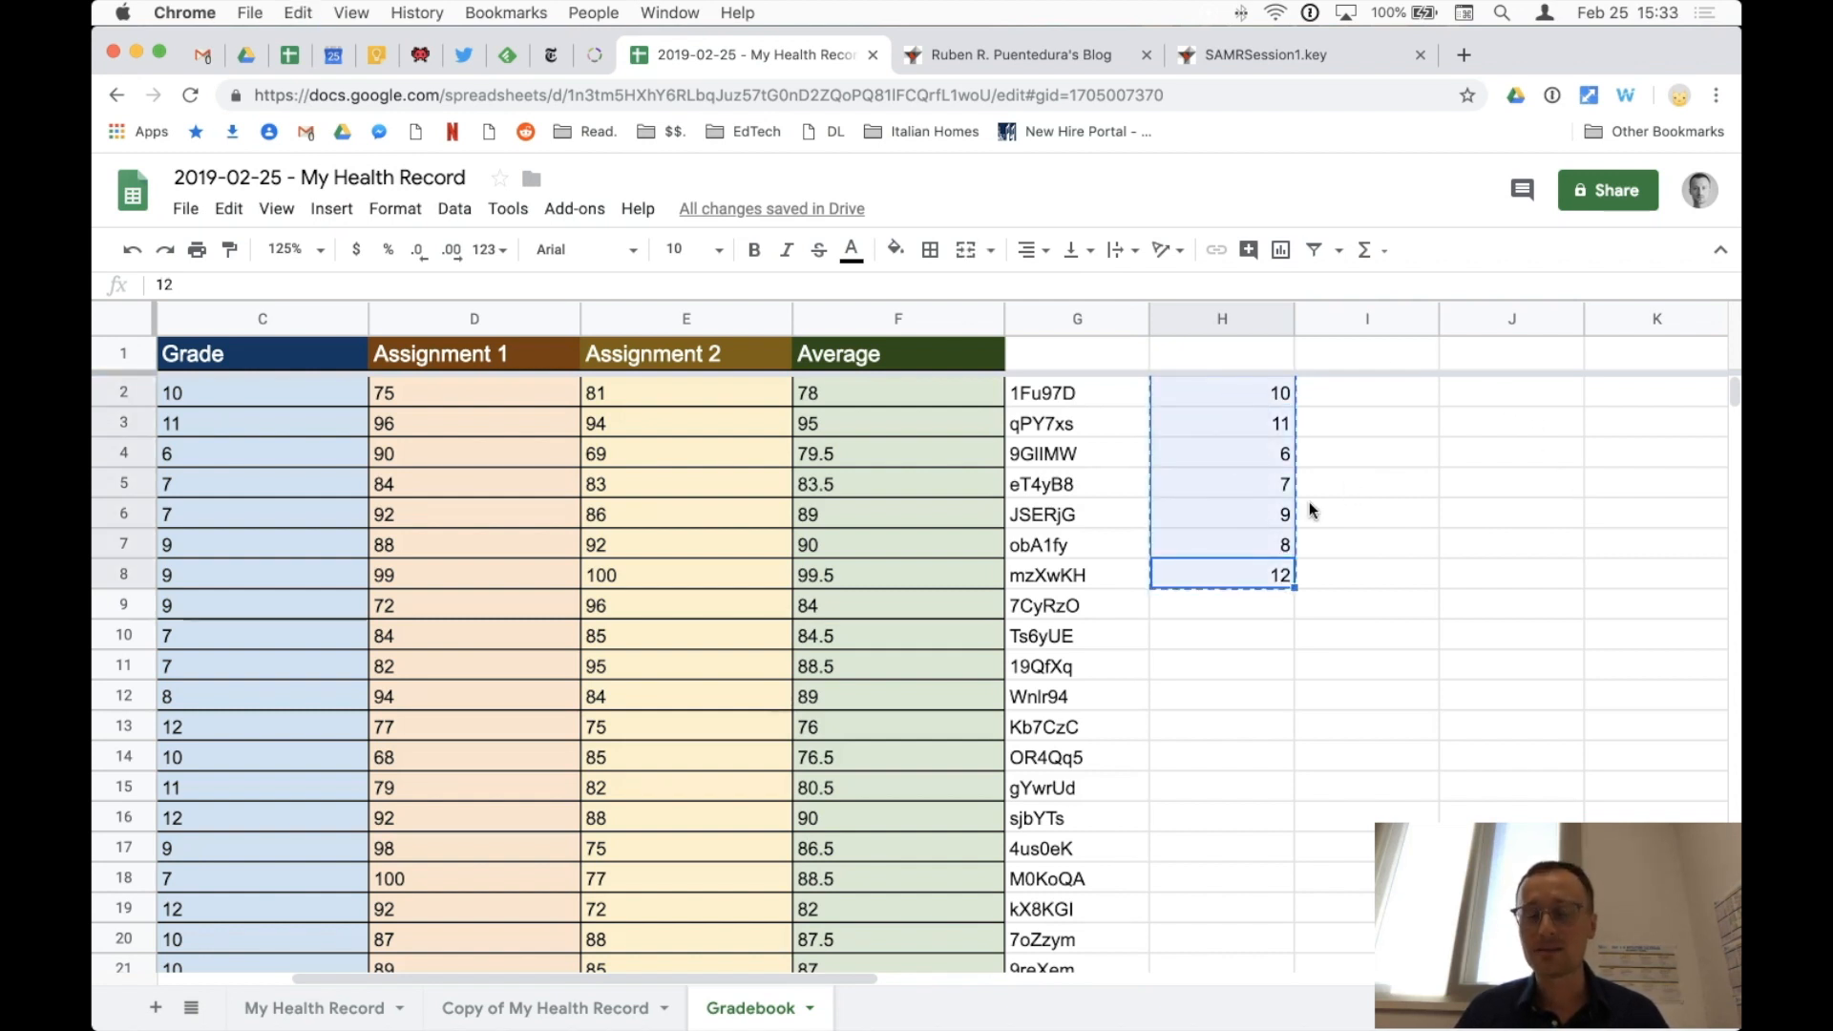
{"action": "left_click", "coordinate": [1458, 390]}
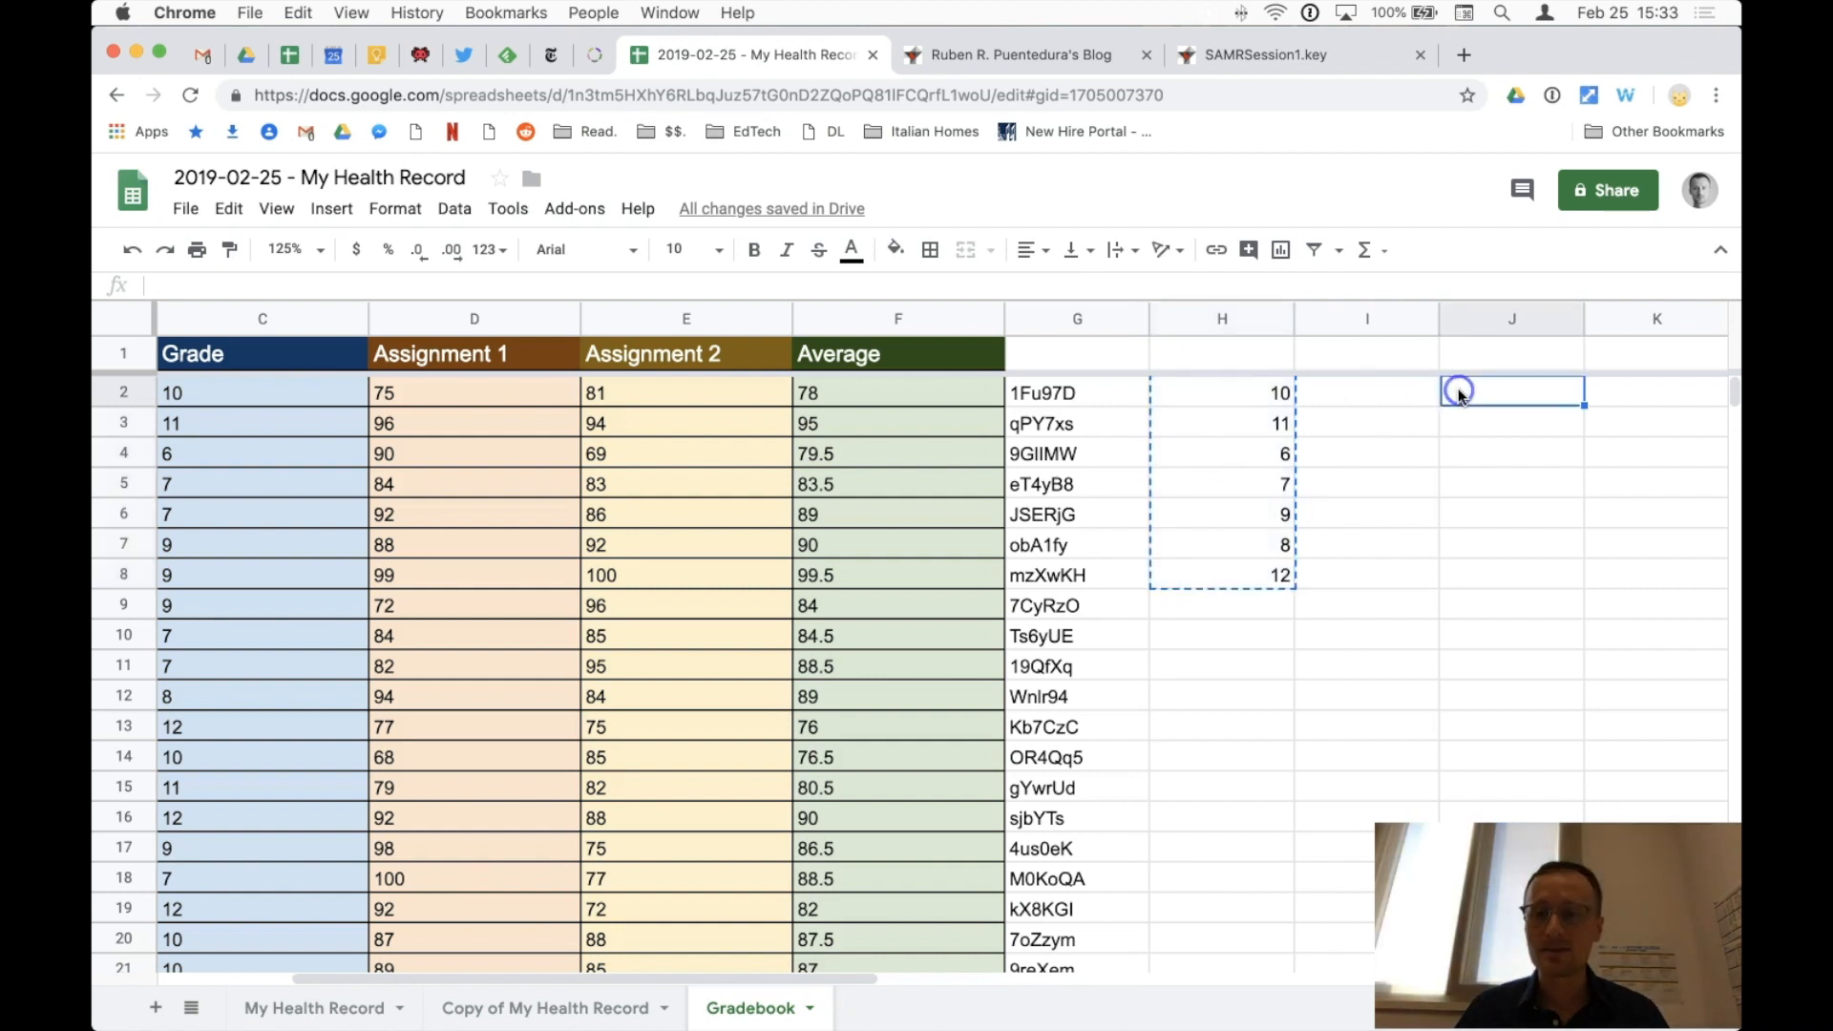
{"action": "left_click", "coordinate": [229, 208]}
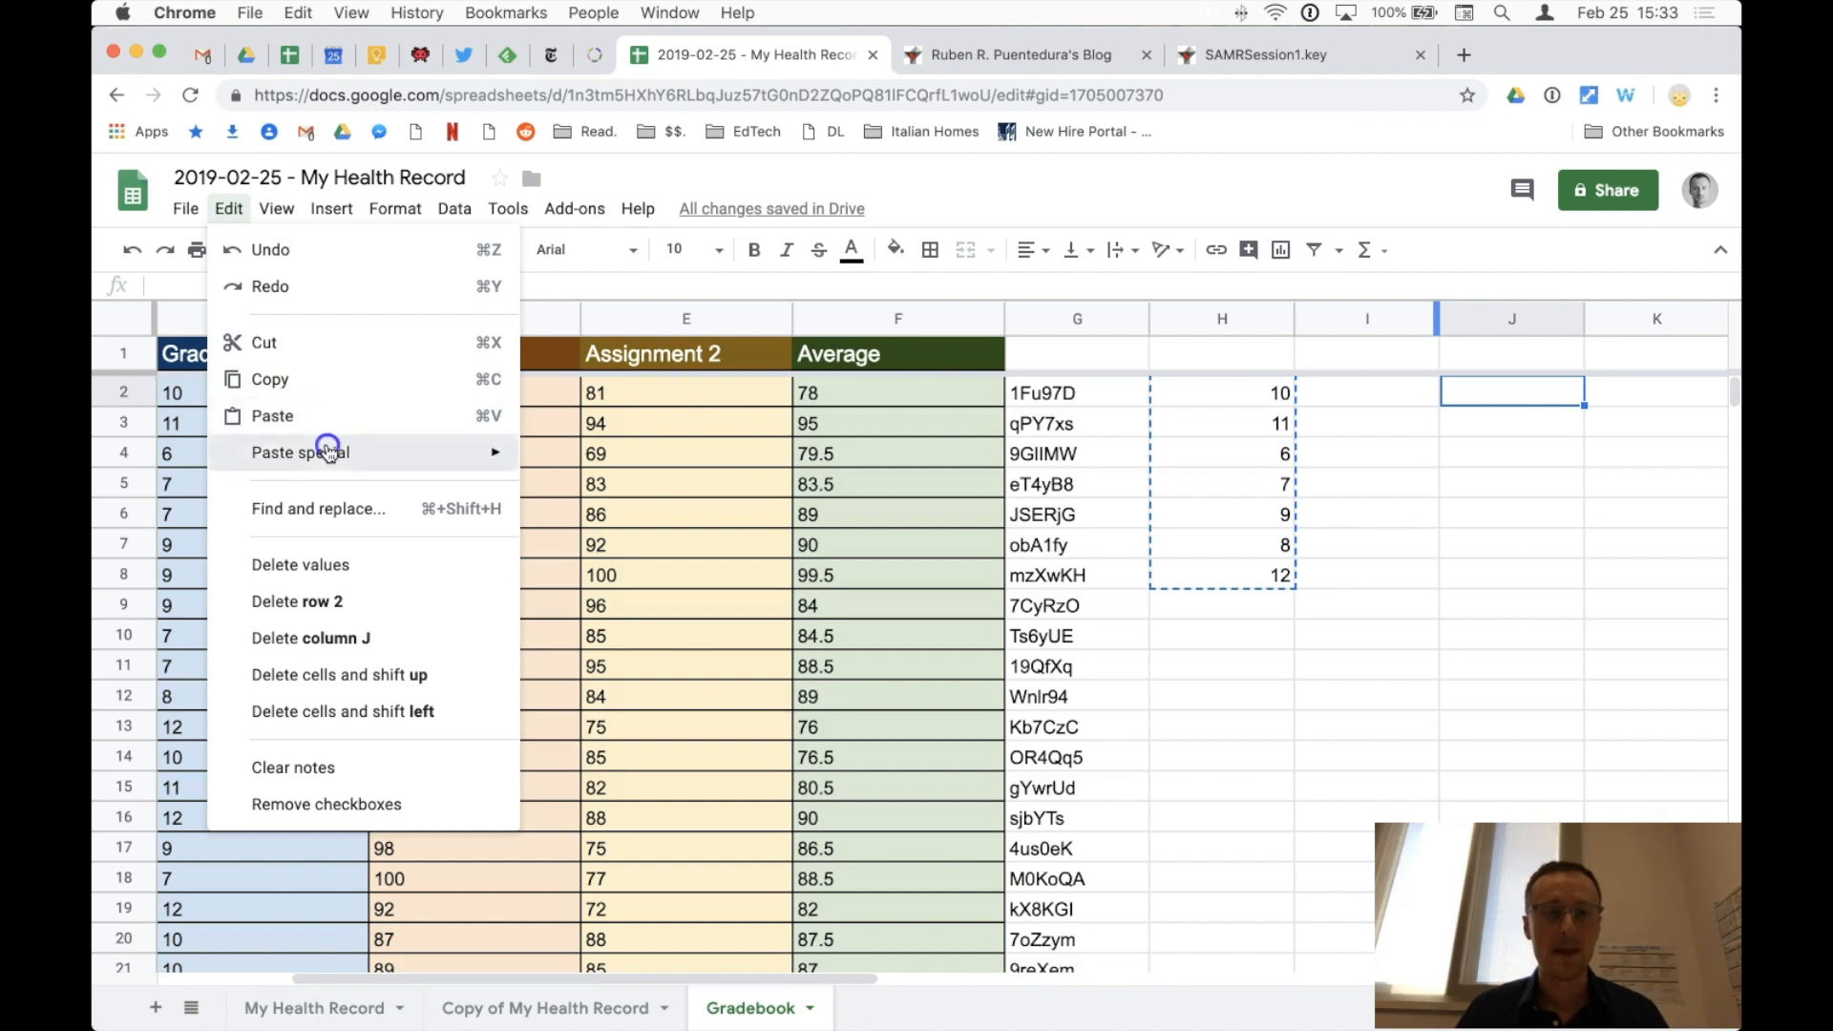
{"action": "mouse_move", "coordinate": [327, 451]}
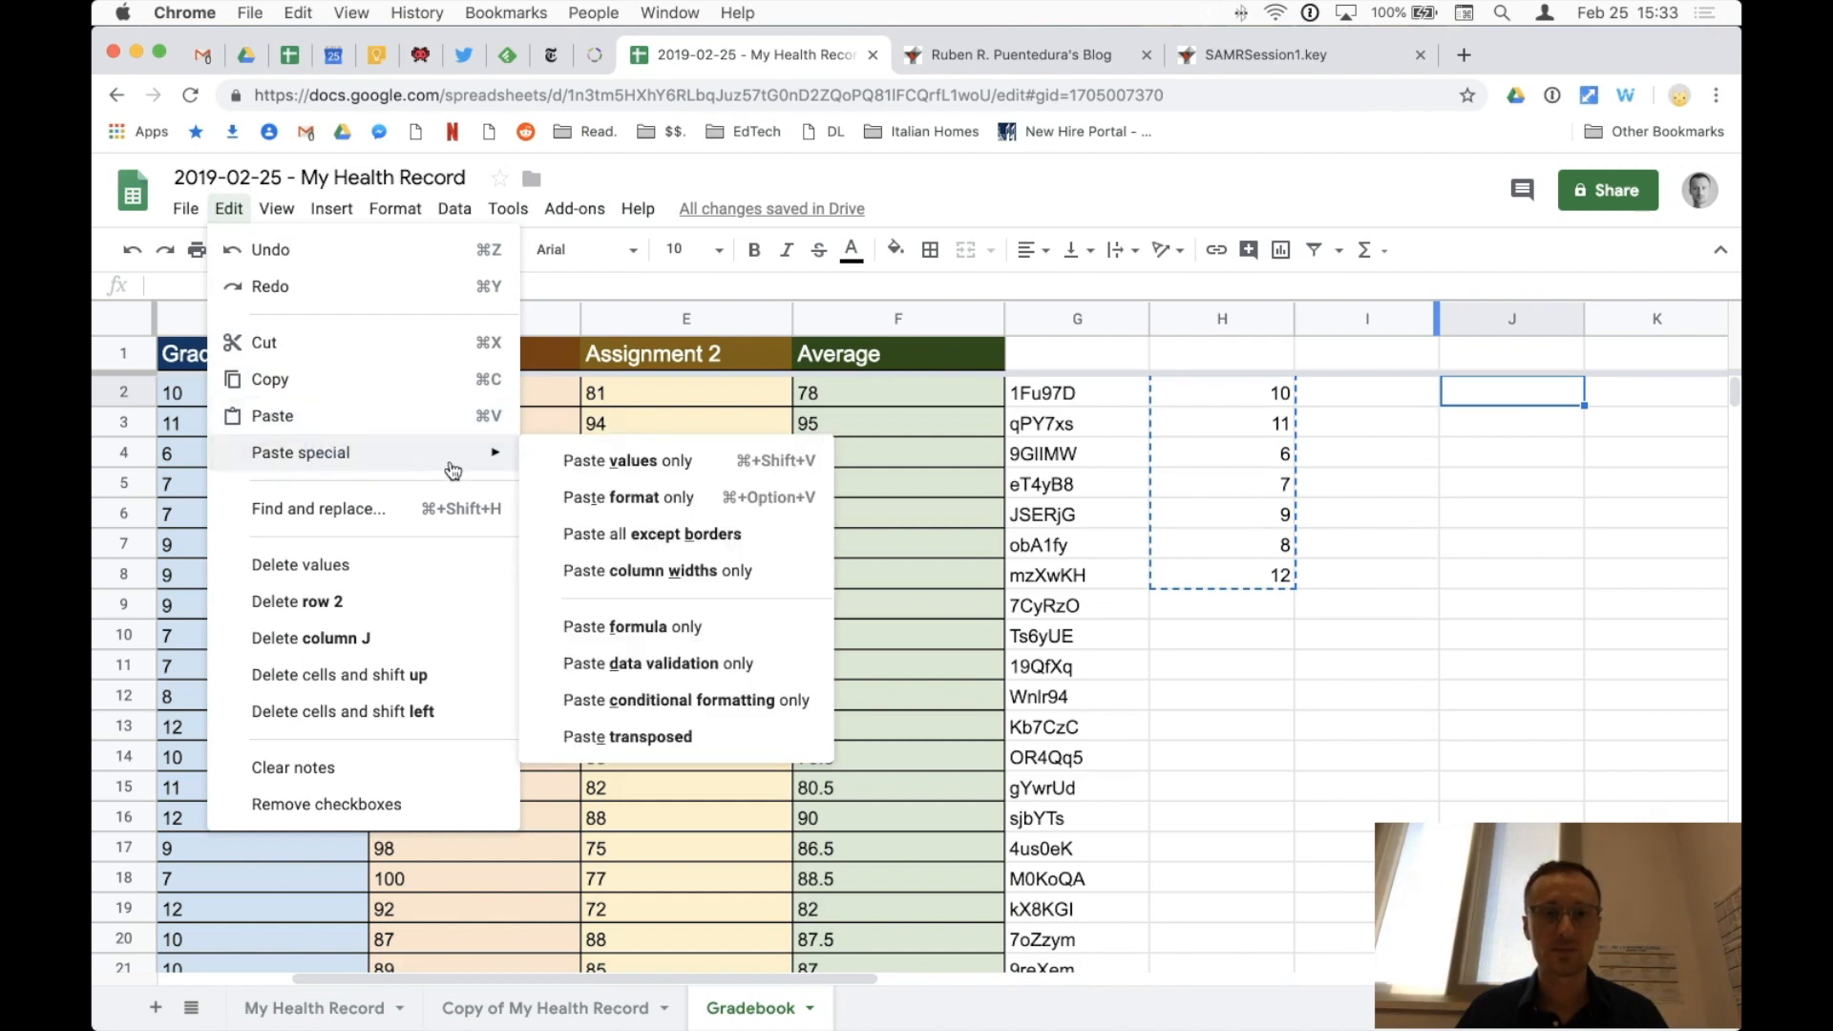
{"action": "left_click", "coordinate": [741, 472]}
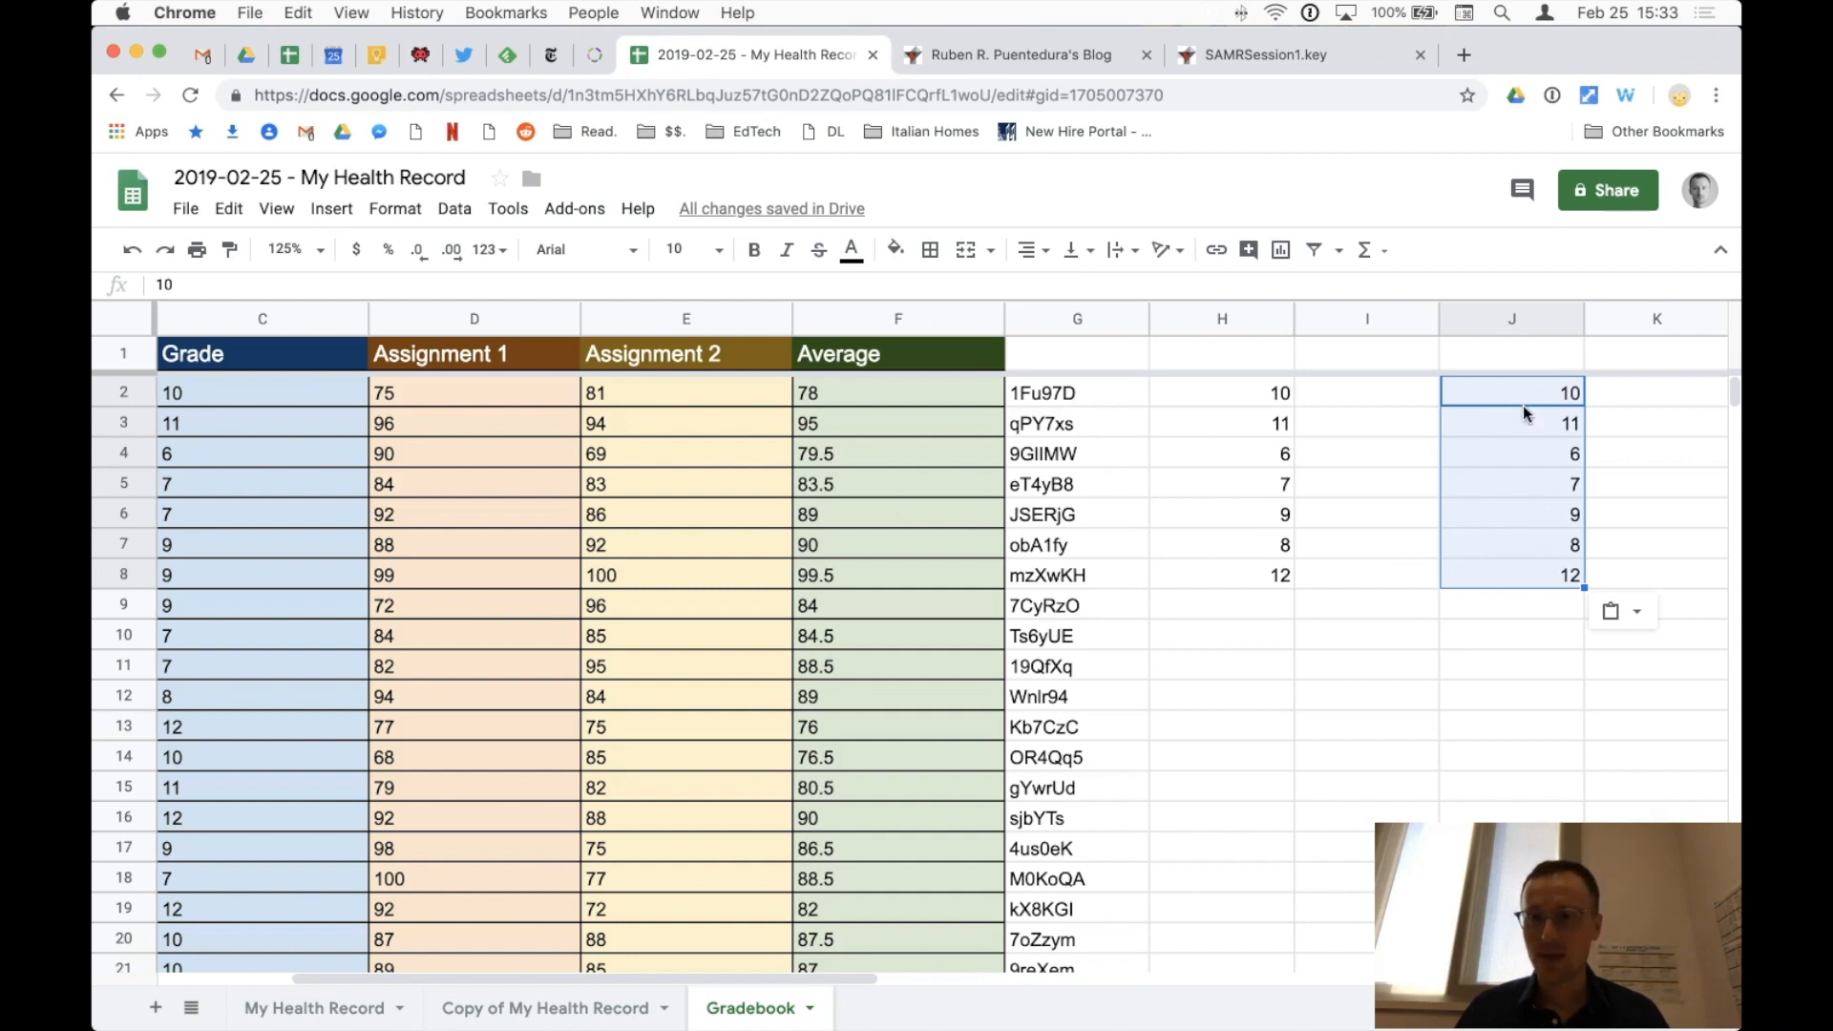
Step: Sort range J2:J8 by column J from A to Z and check the order of the grade levels
{"action": "right_click", "coordinate": [1468, 400]}
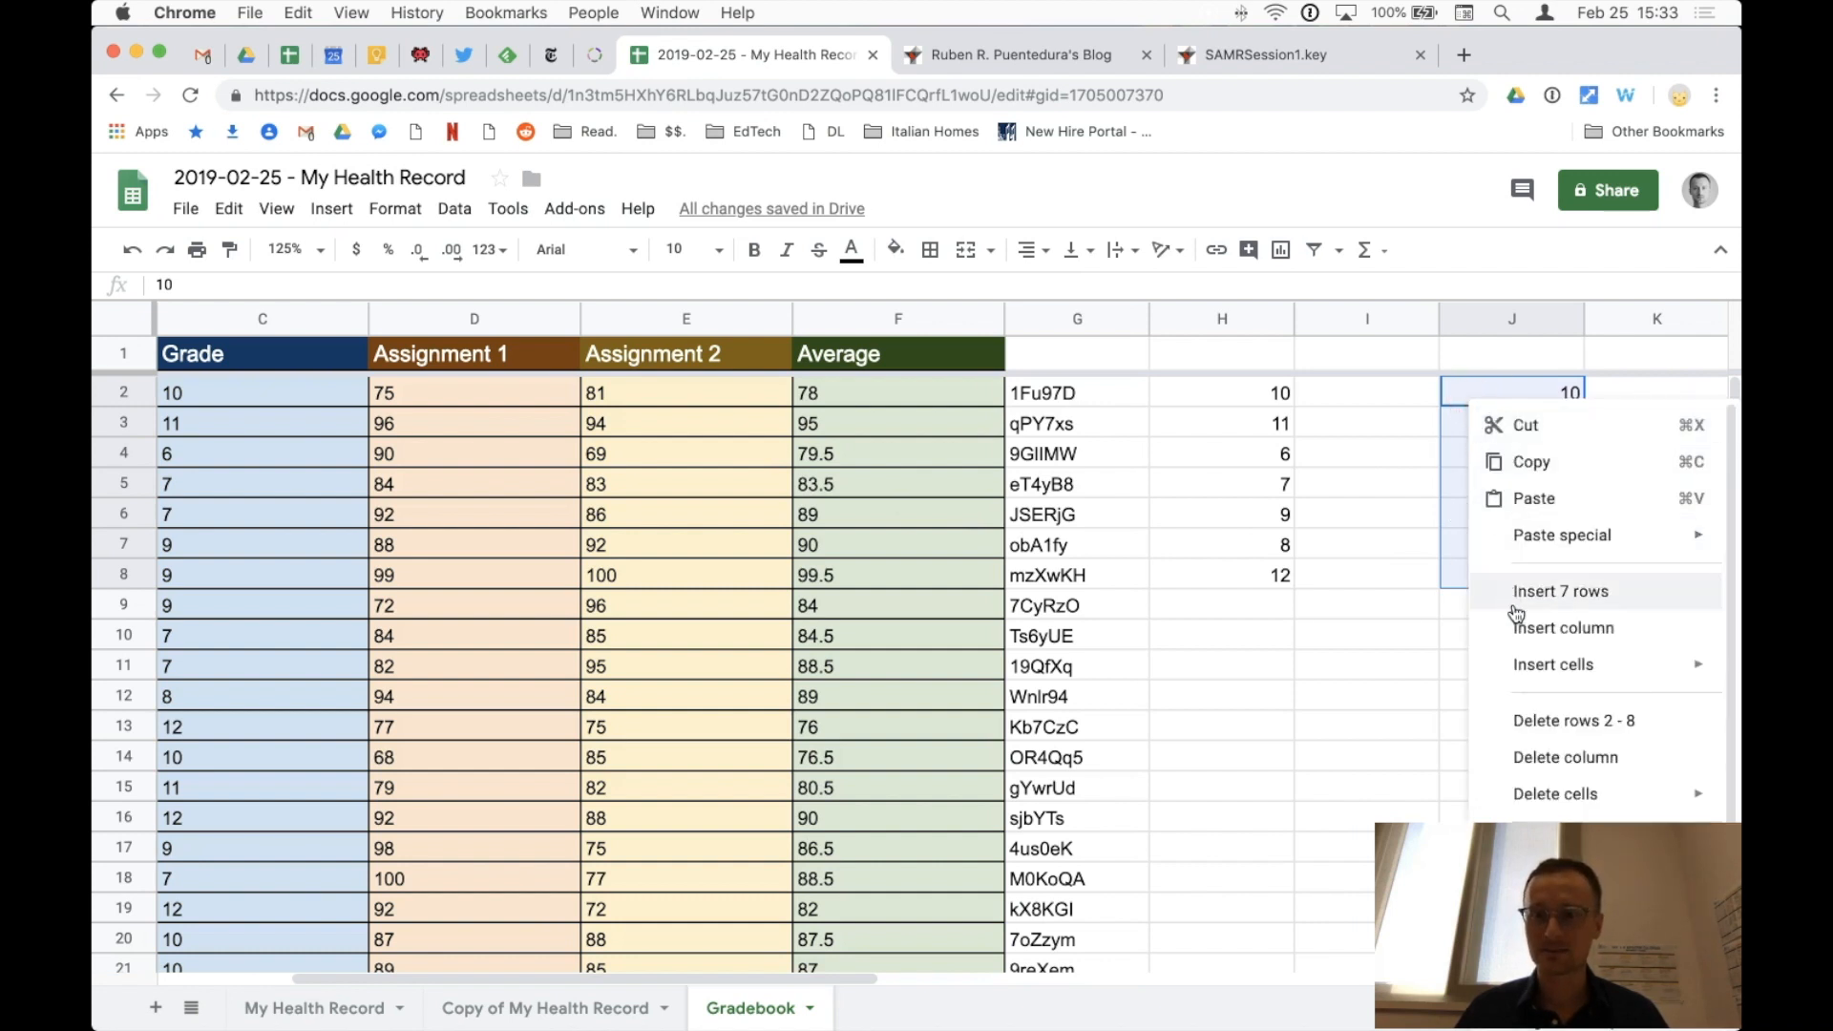
{"action": "scroll", "coordinate": [1516, 612], "scroll_direction": "down", "scroll_amount": 1}
{"action": "scroll", "coordinate": [1516, 612], "scroll_direction": "down", "scroll_amount": 3}
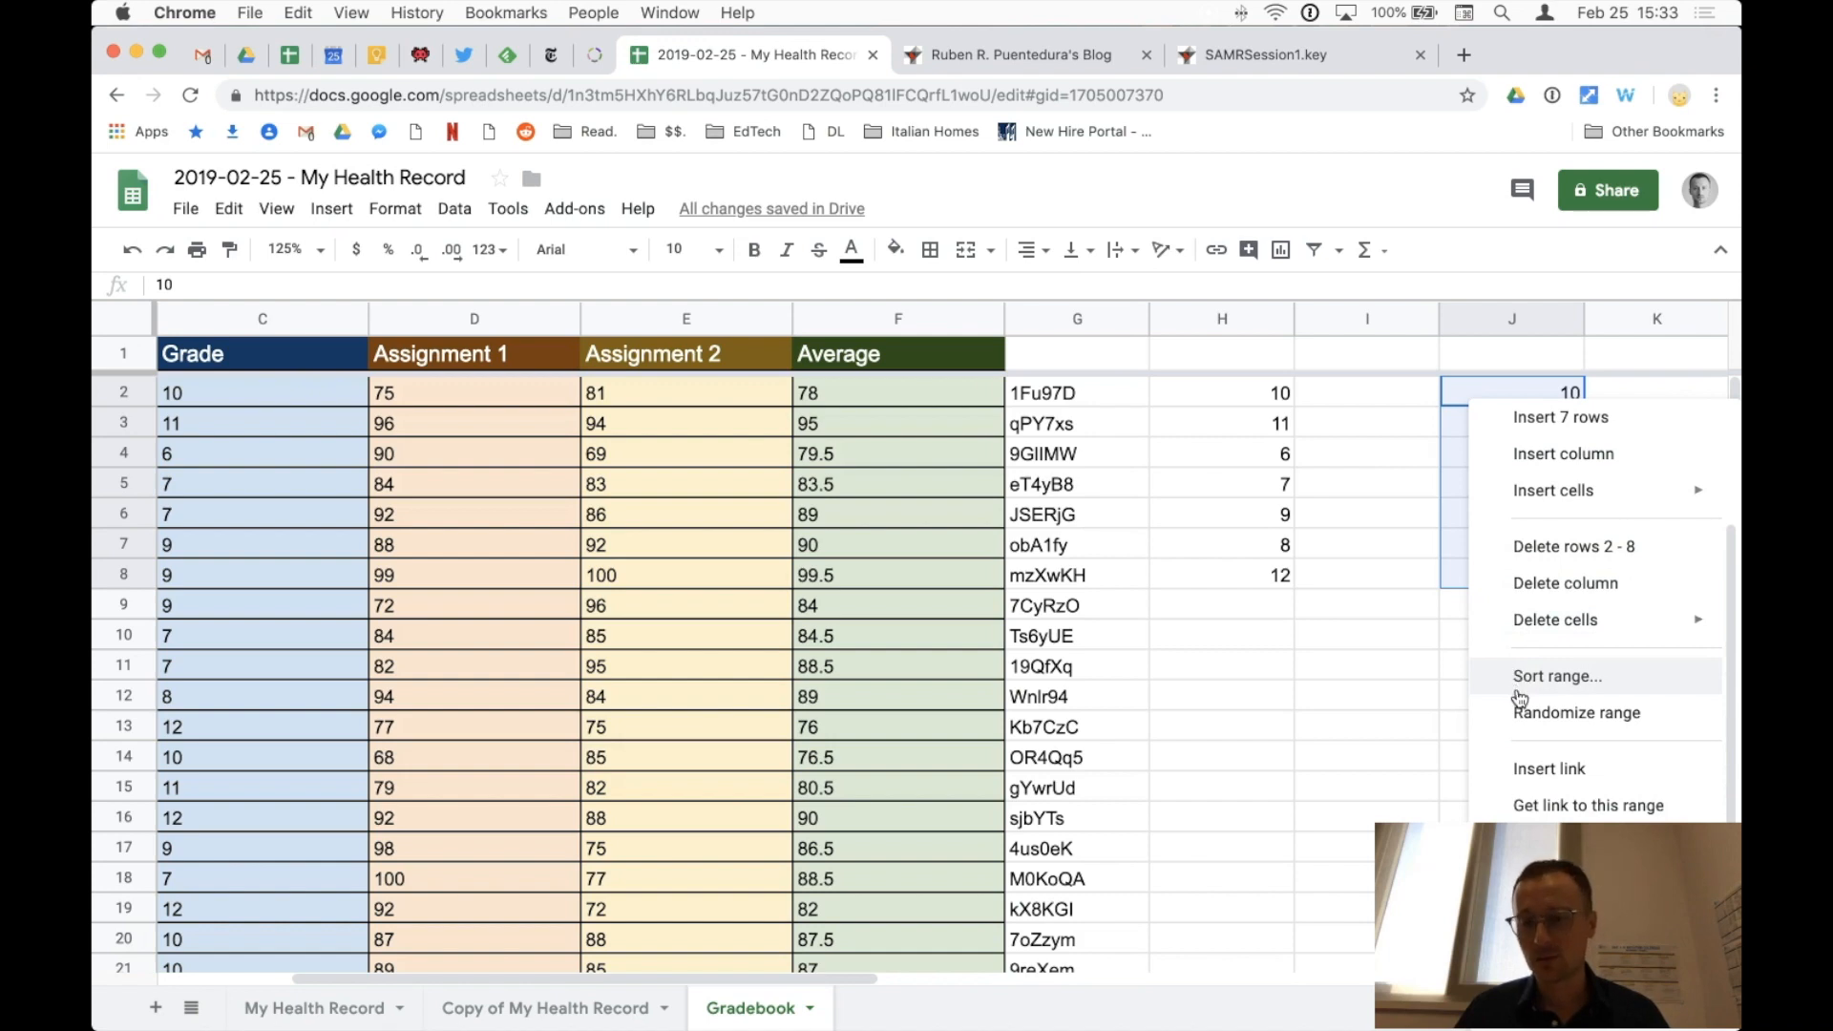
{"action": "left_click", "coordinate": [1520, 686]}
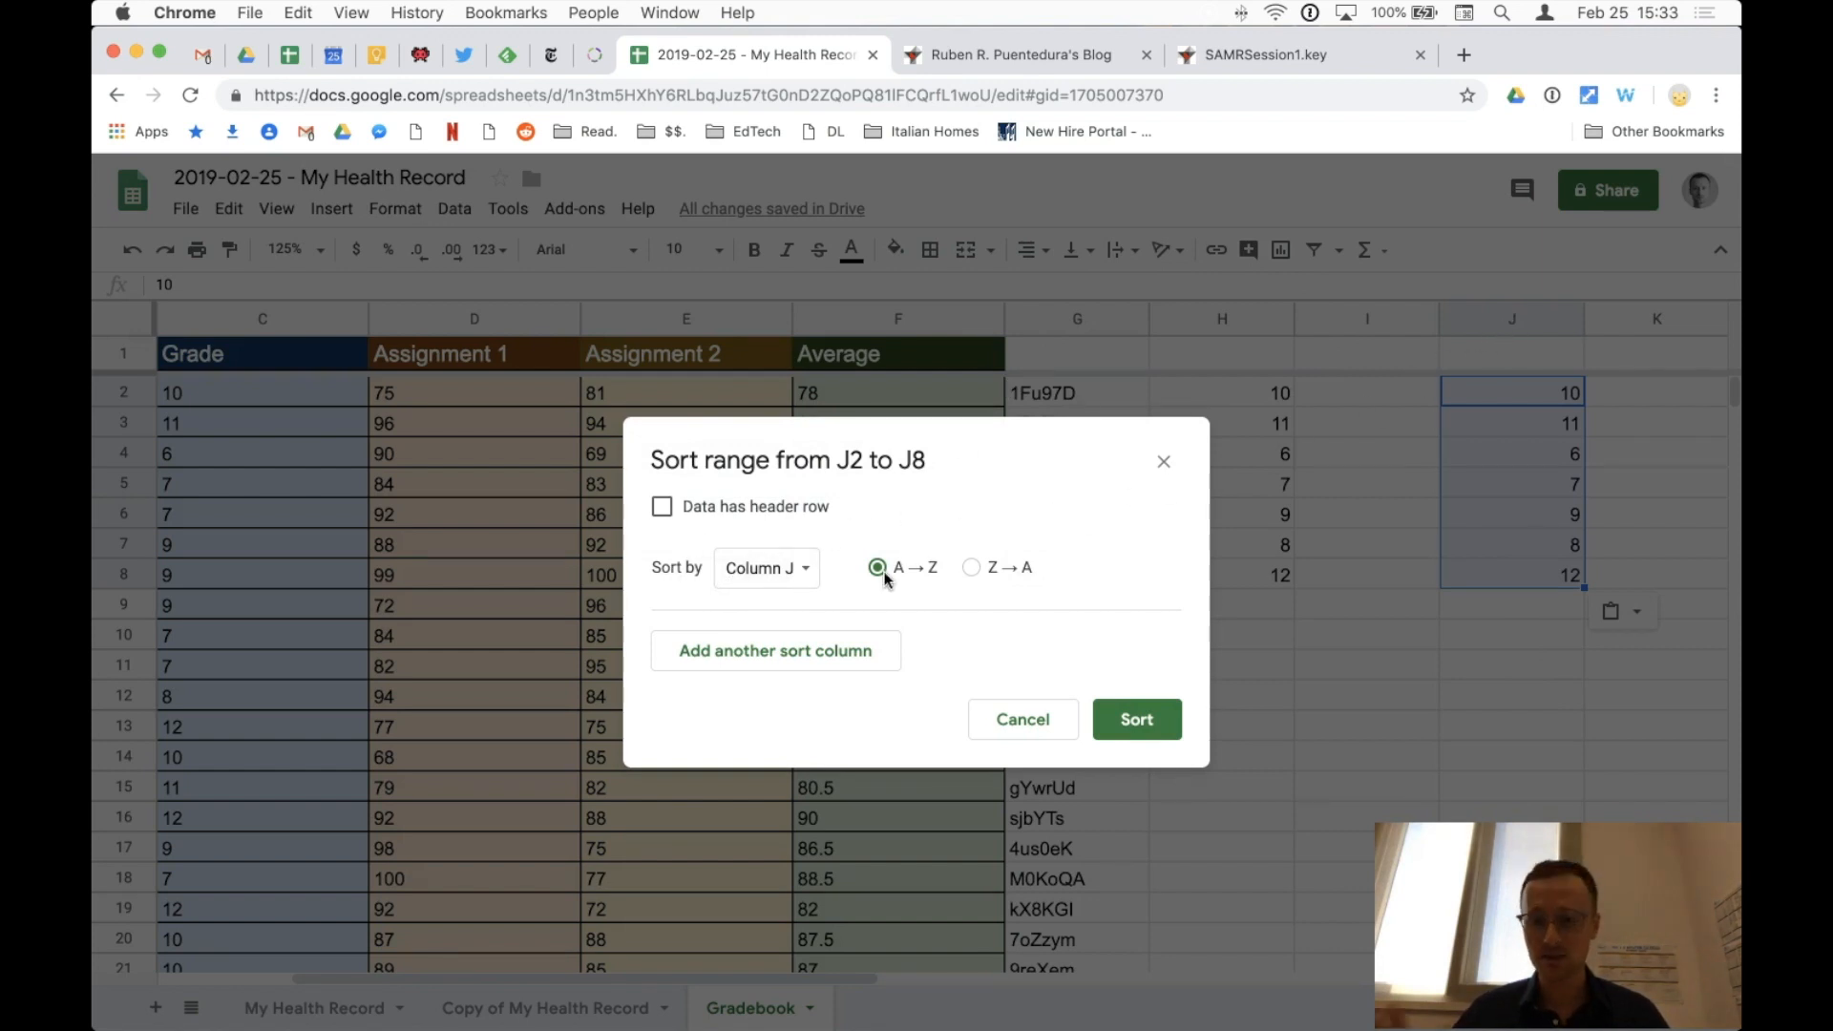
{"action": "left_click", "coordinate": [1125, 721]}
{"action": "left_click", "coordinate": [1372, 665]}
{"action": "left_click", "coordinate": [1500, 418]}
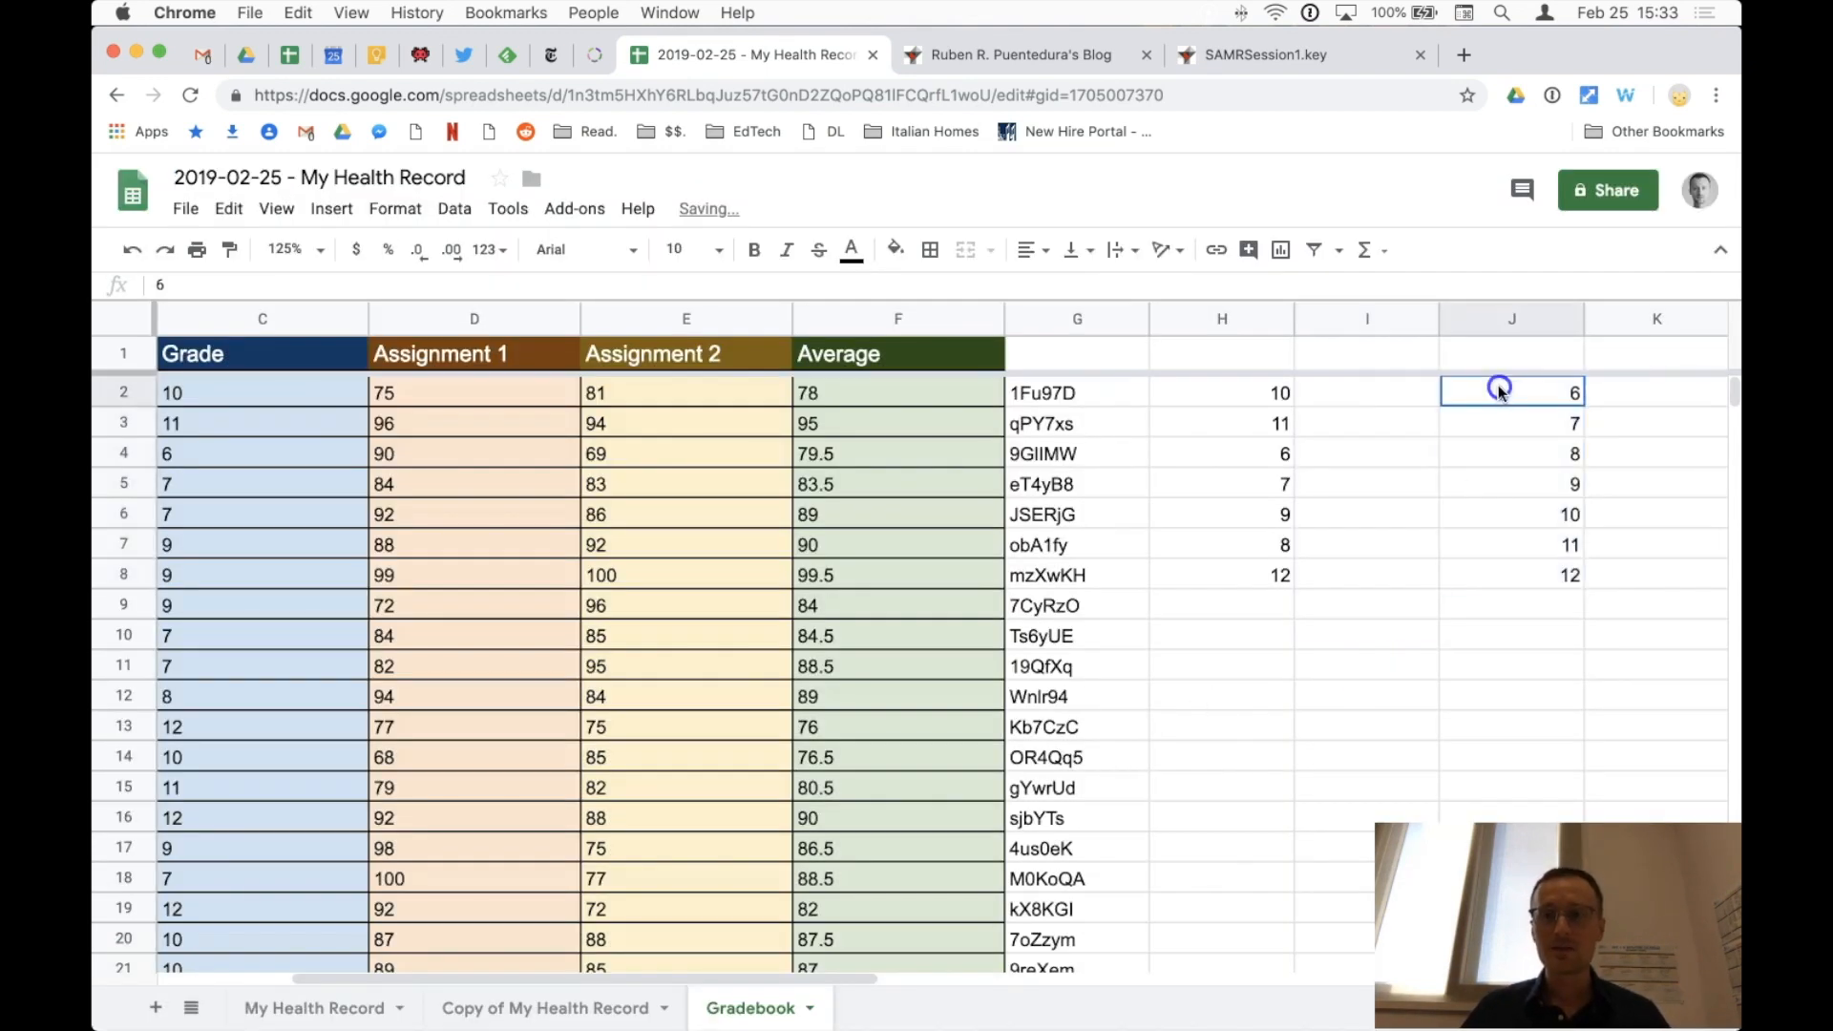
{"action": "left_click", "coordinate": [1499, 461]}
{"action": "left_click", "coordinate": [1497, 480]}
{"action": "left_click", "coordinate": [1495, 514]}
{"action": "left_click", "coordinate": [1494, 548]}
{"action": "left_click", "coordinate": [1490, 576]}
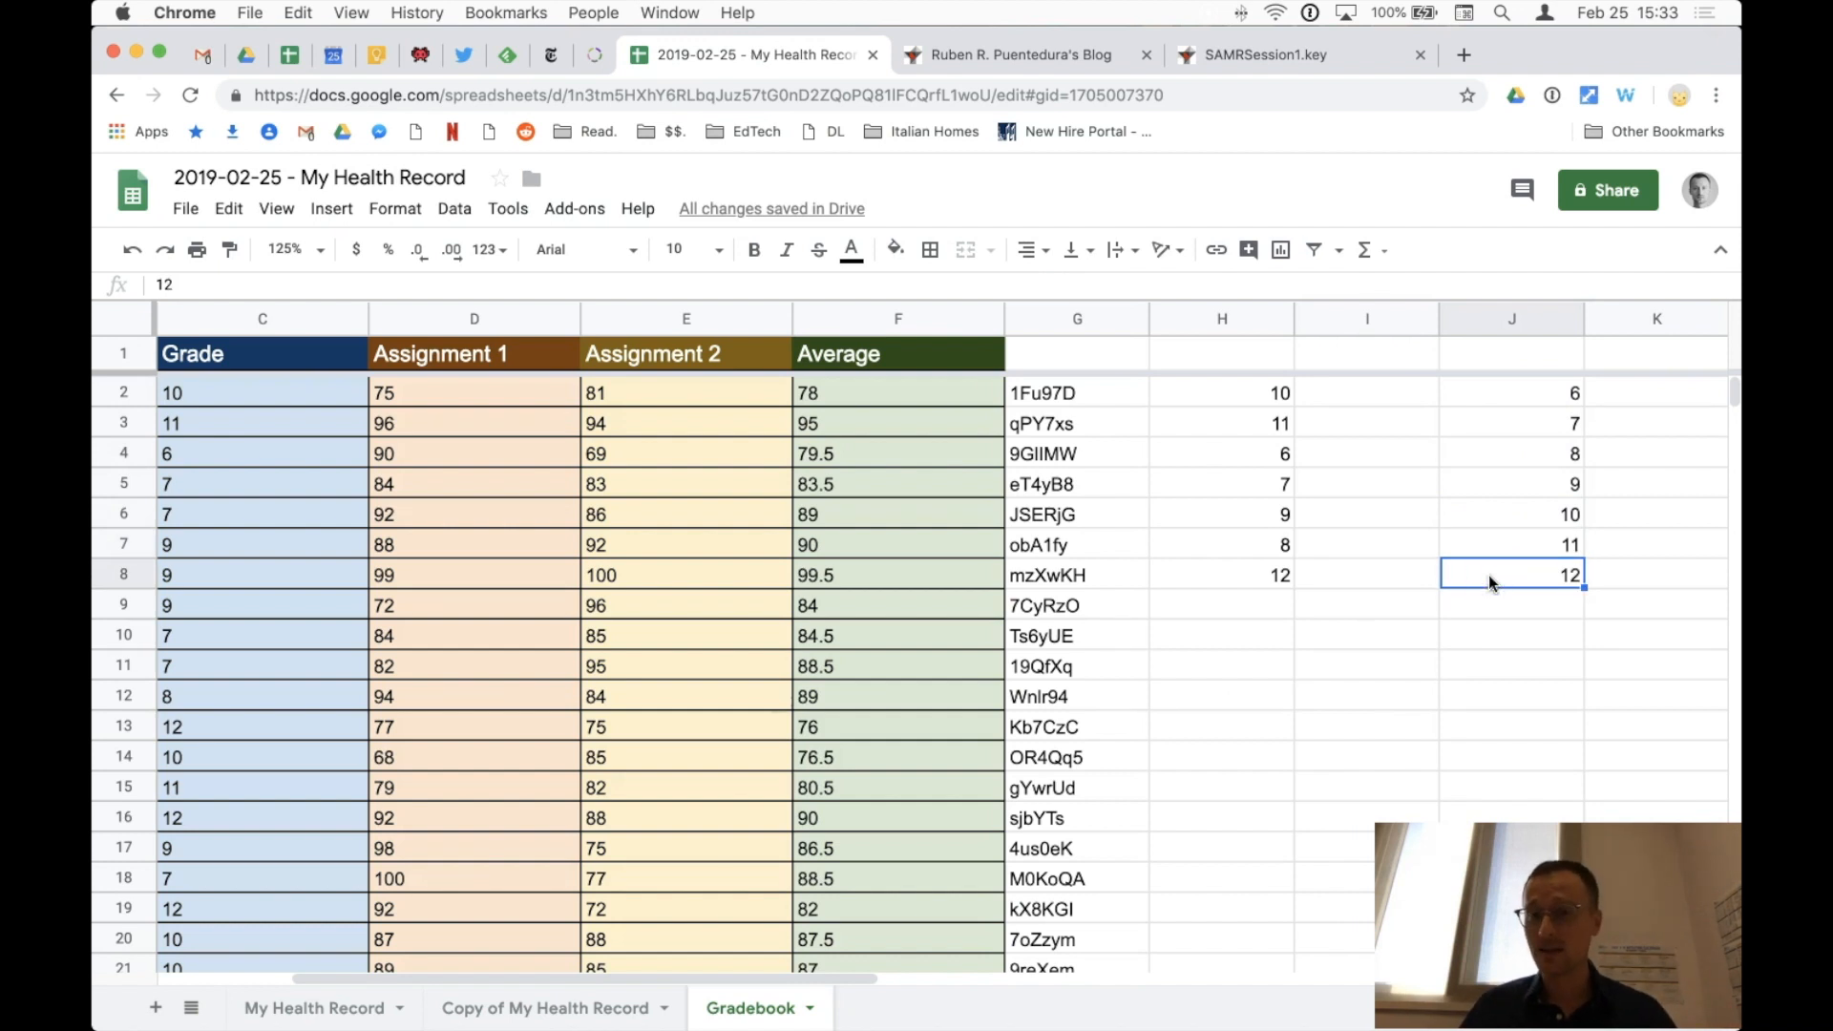
Step: Try to sort the UNIQUE formula output in H2:H8 by column H from A to Z
{"action": "left_click_drag", "start_coordinate": [1279, 393], "coordinate": [1260, 568]}
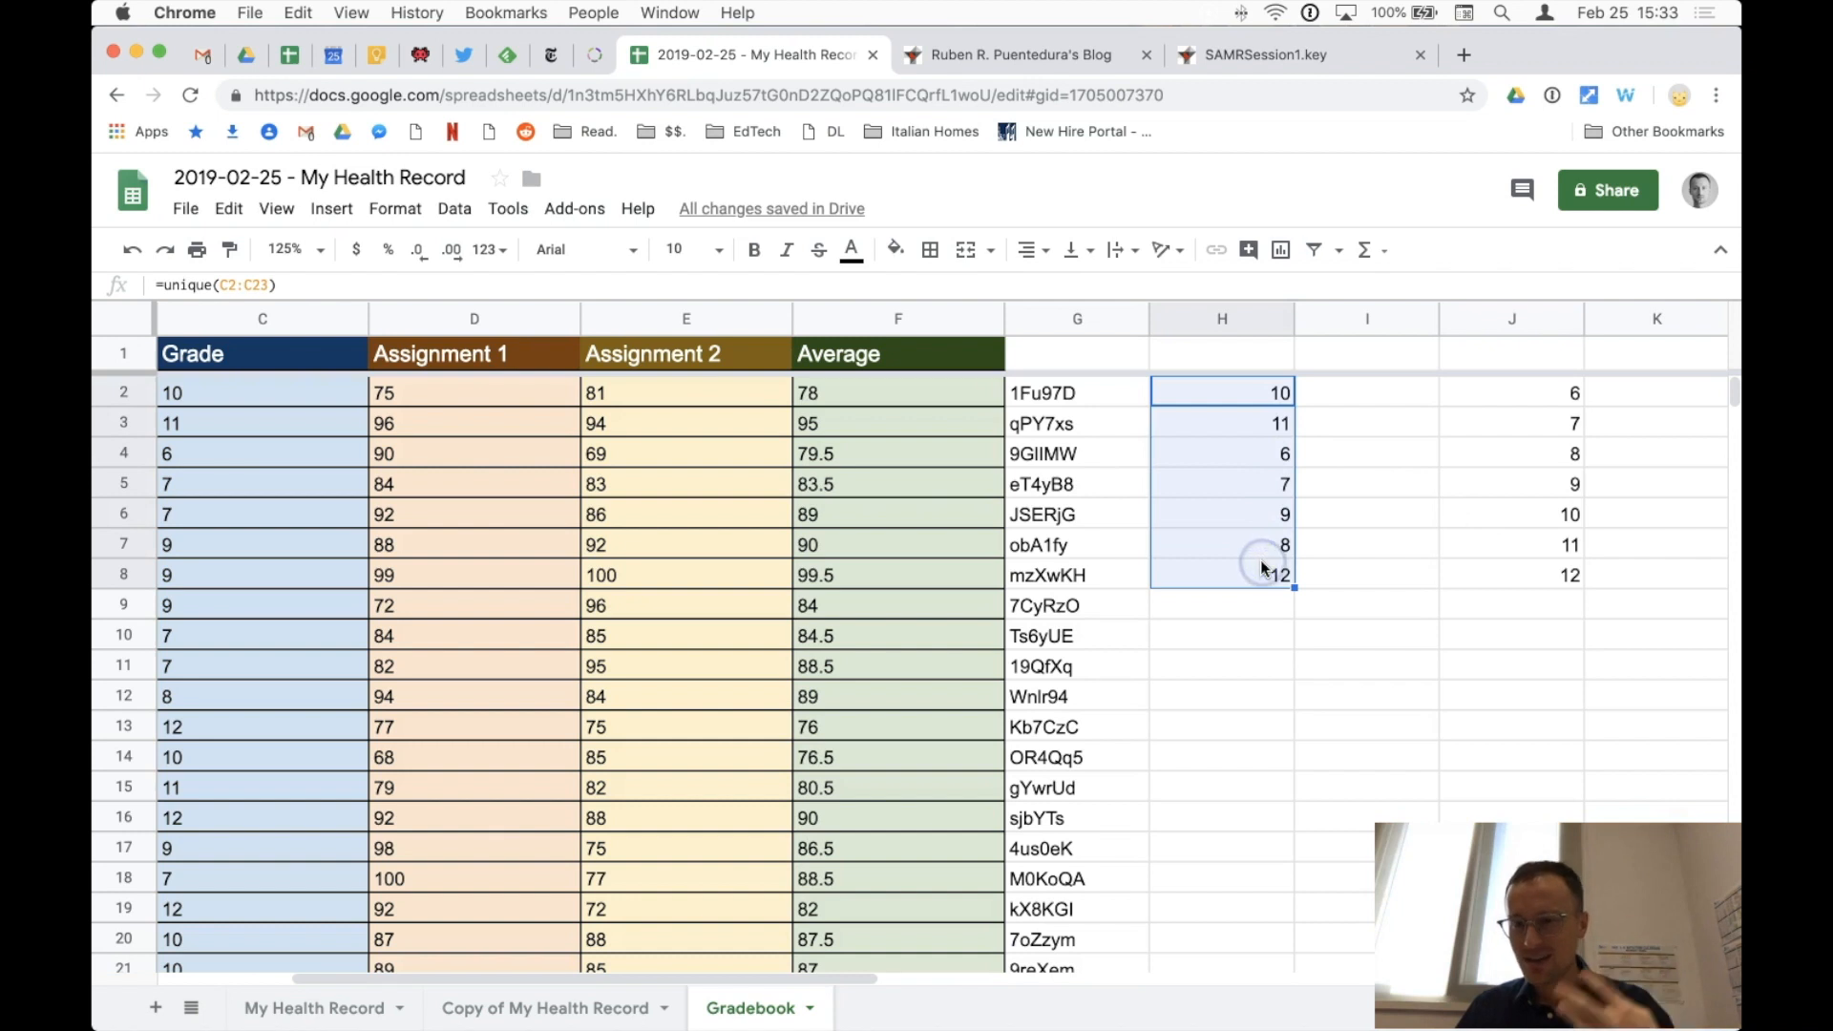
{"action": "right_click", "coordinate": [1252, 386]}
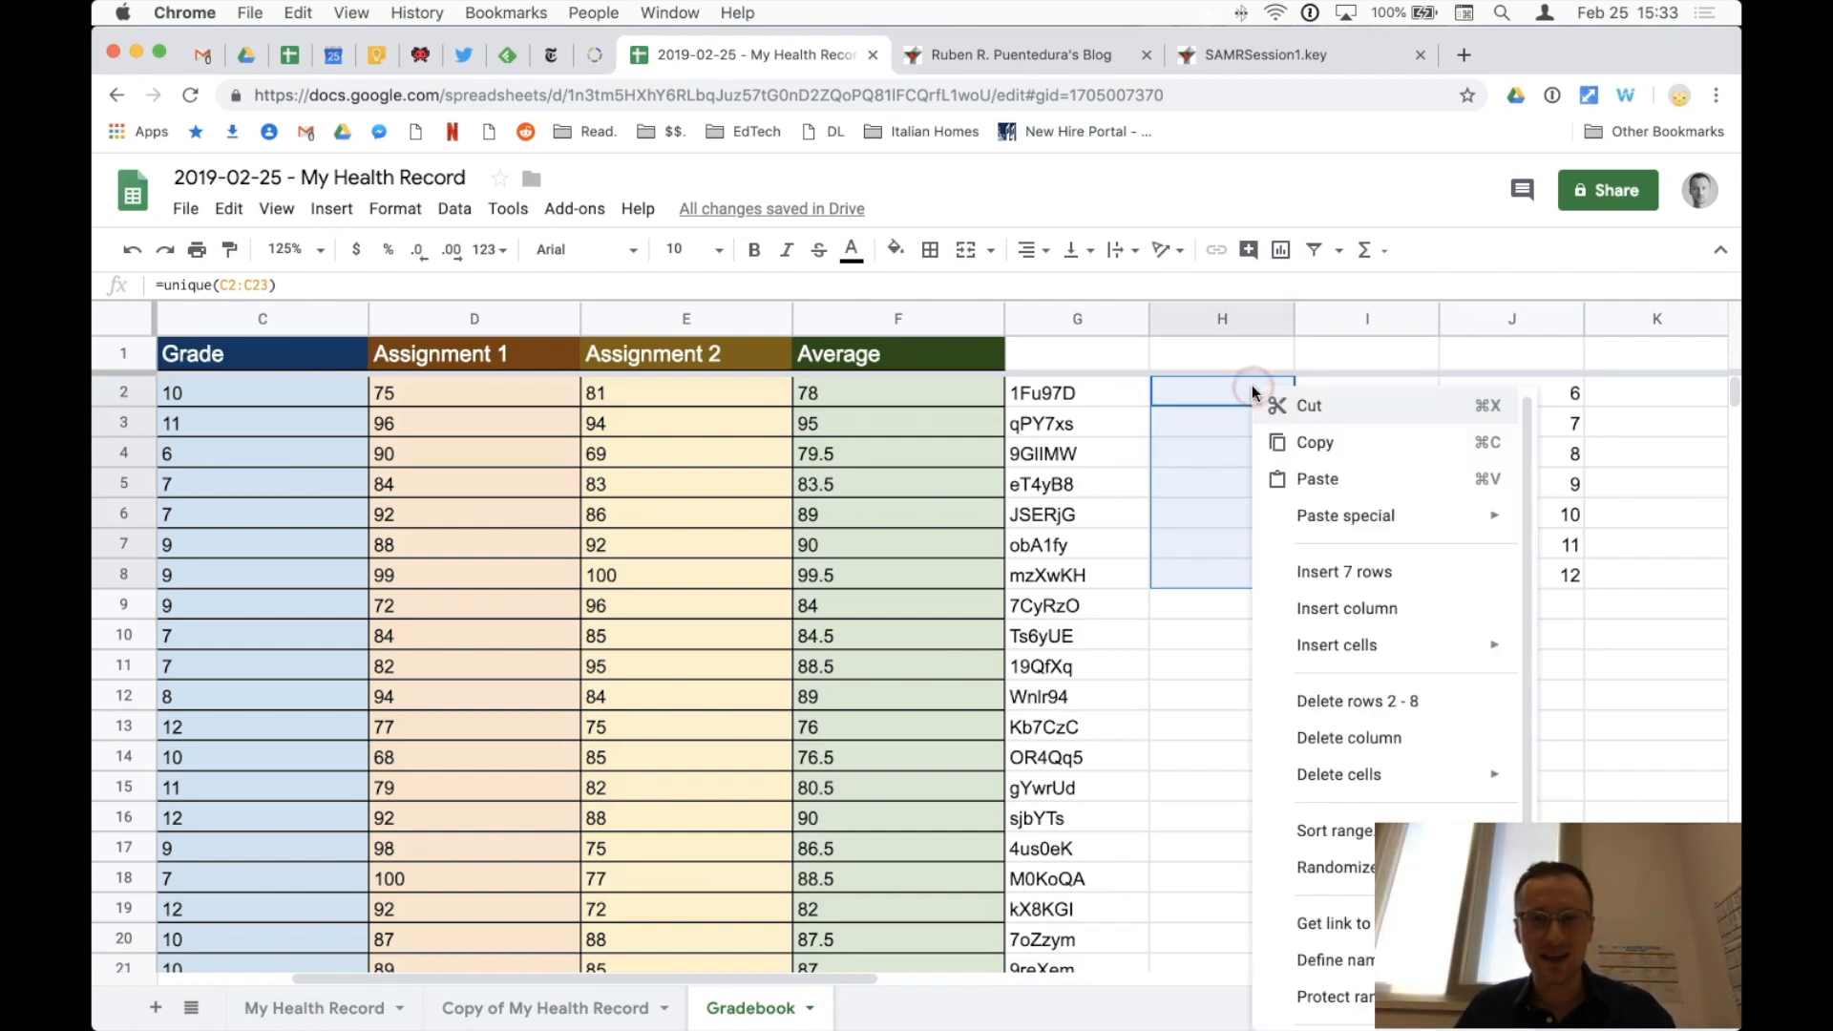
{"action": "left_click", "coordinate": [1294, 830]}
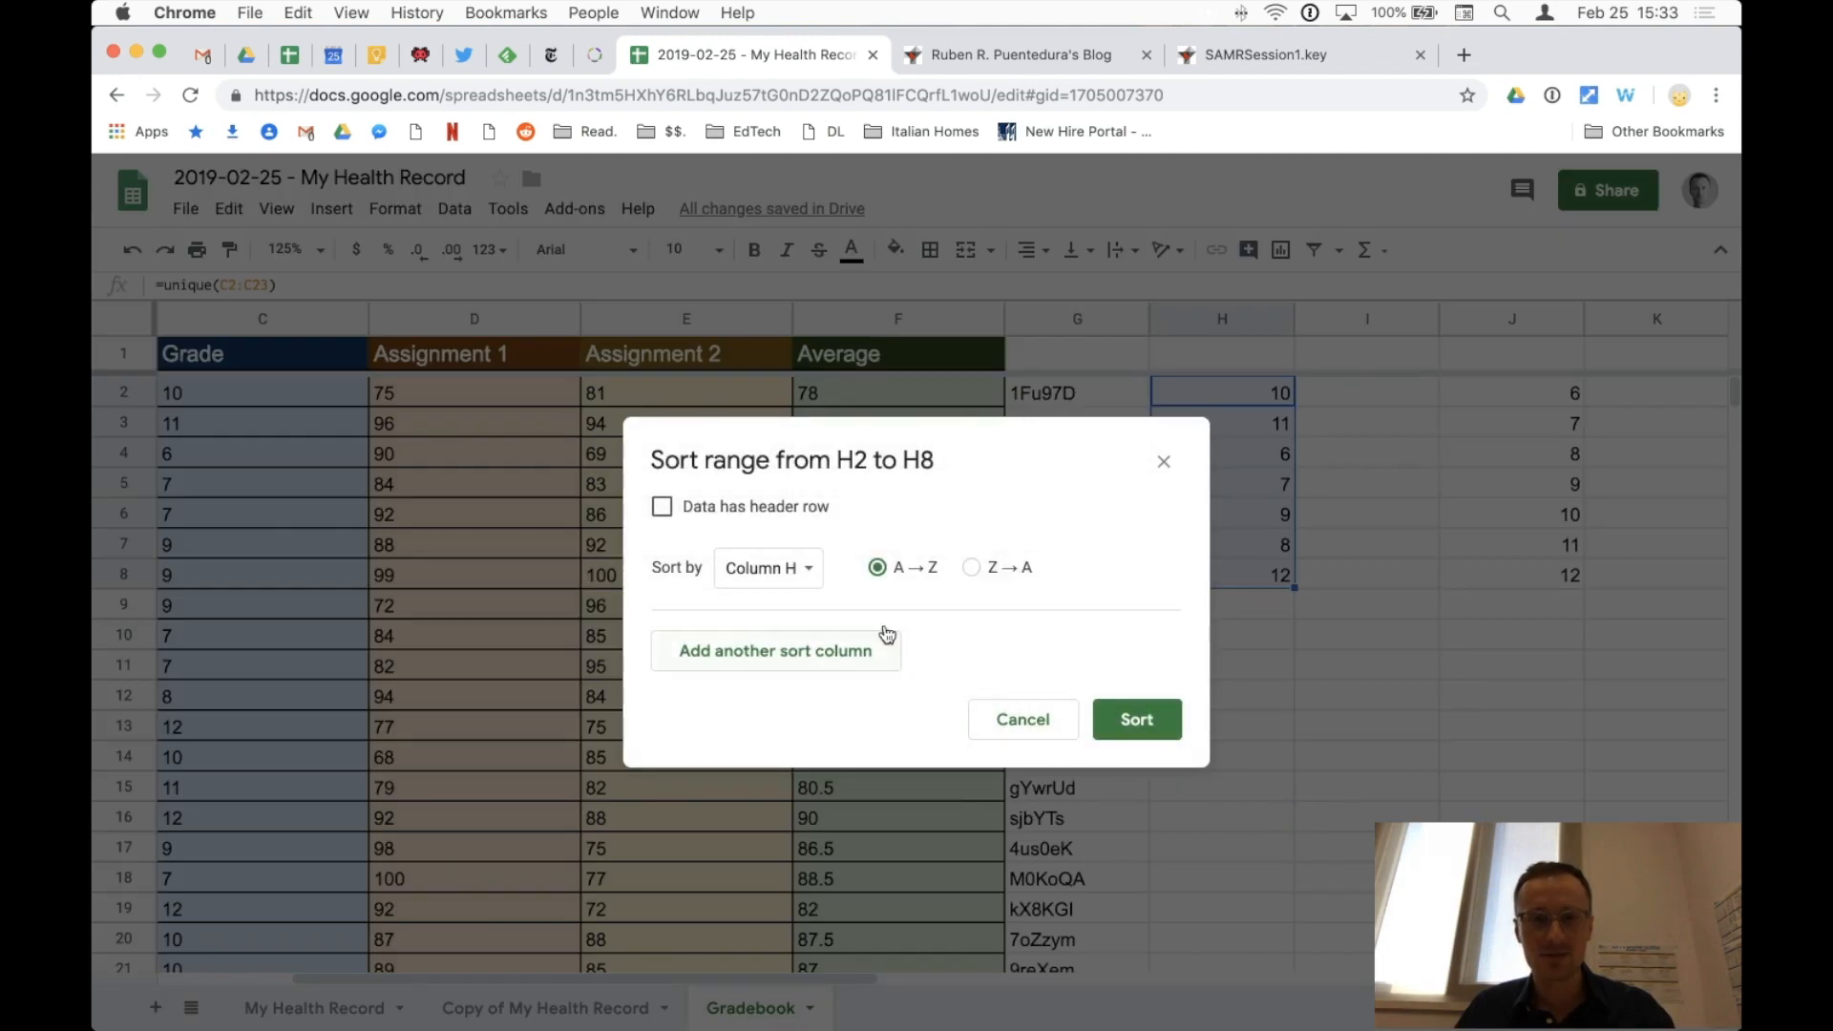
{"action": "left_click", "coordinate": [1129, 712]}
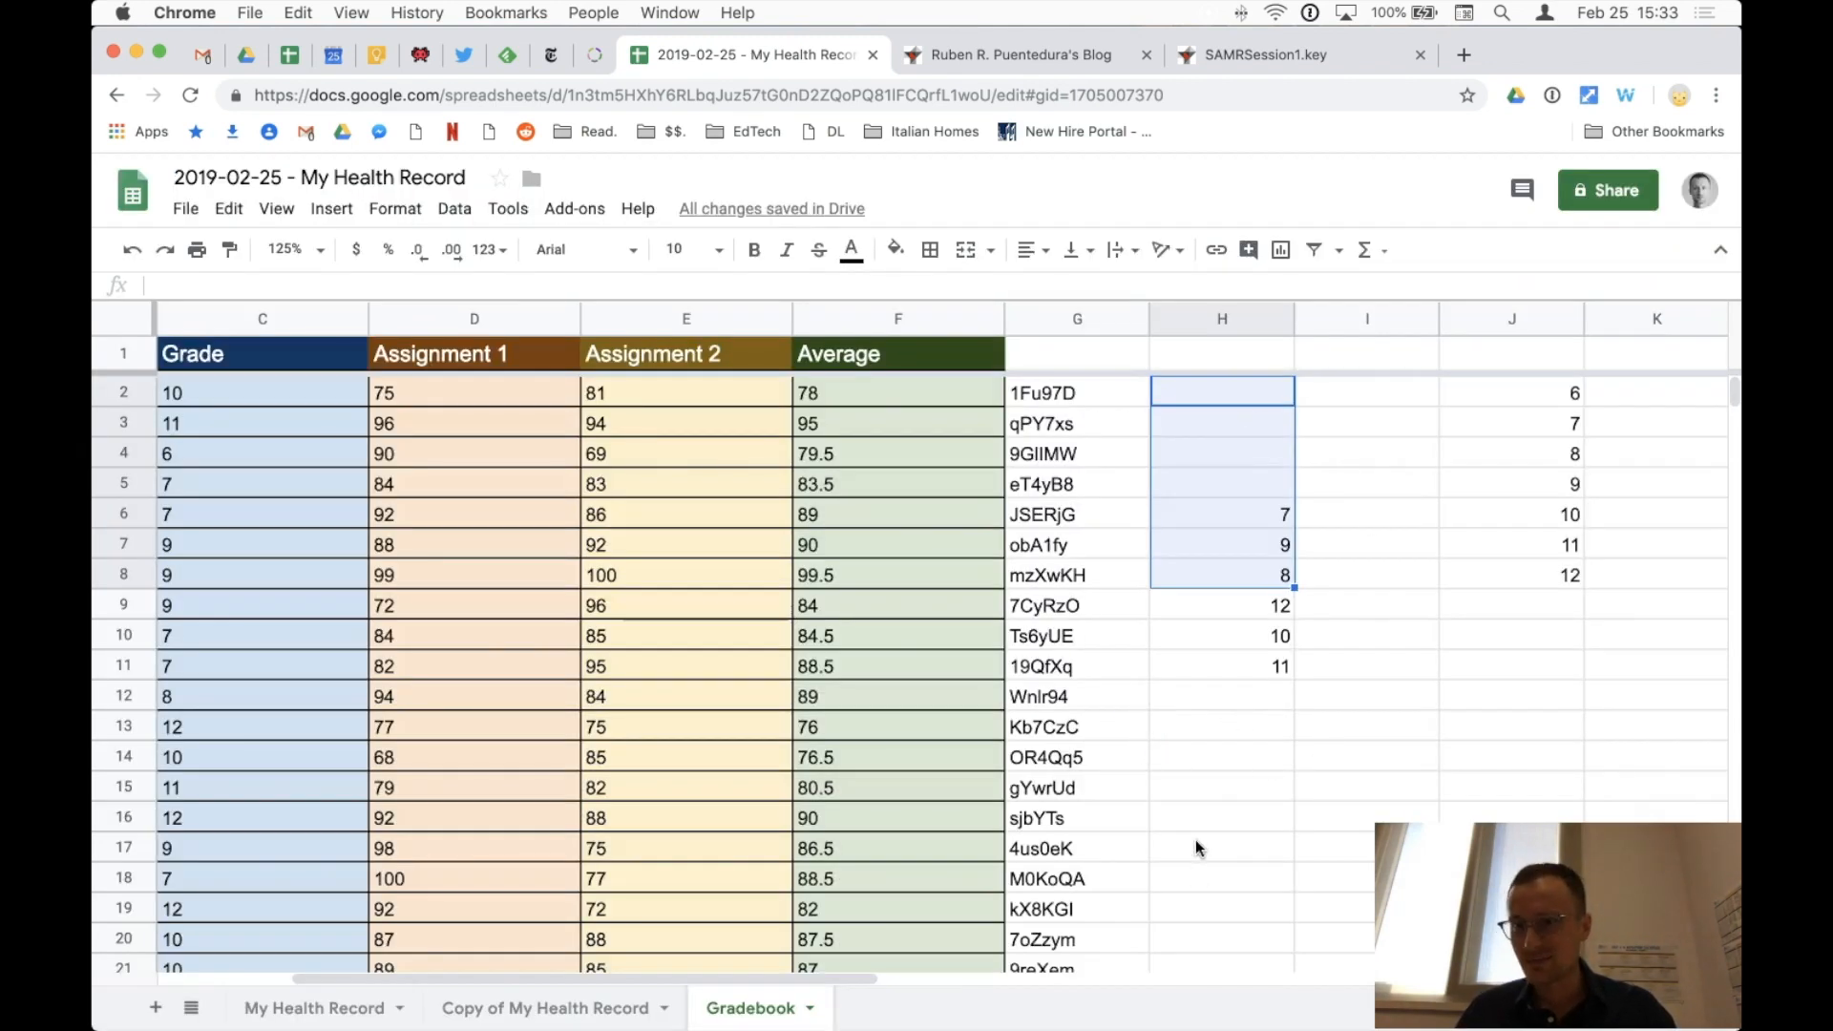
Step: Delete the contents of H2:H11, keeping the pasted grade list in J2:J8
{"action": "left_click_drag", "start_coordinate": [1524, 391], "coordinate": [1521, 585]}
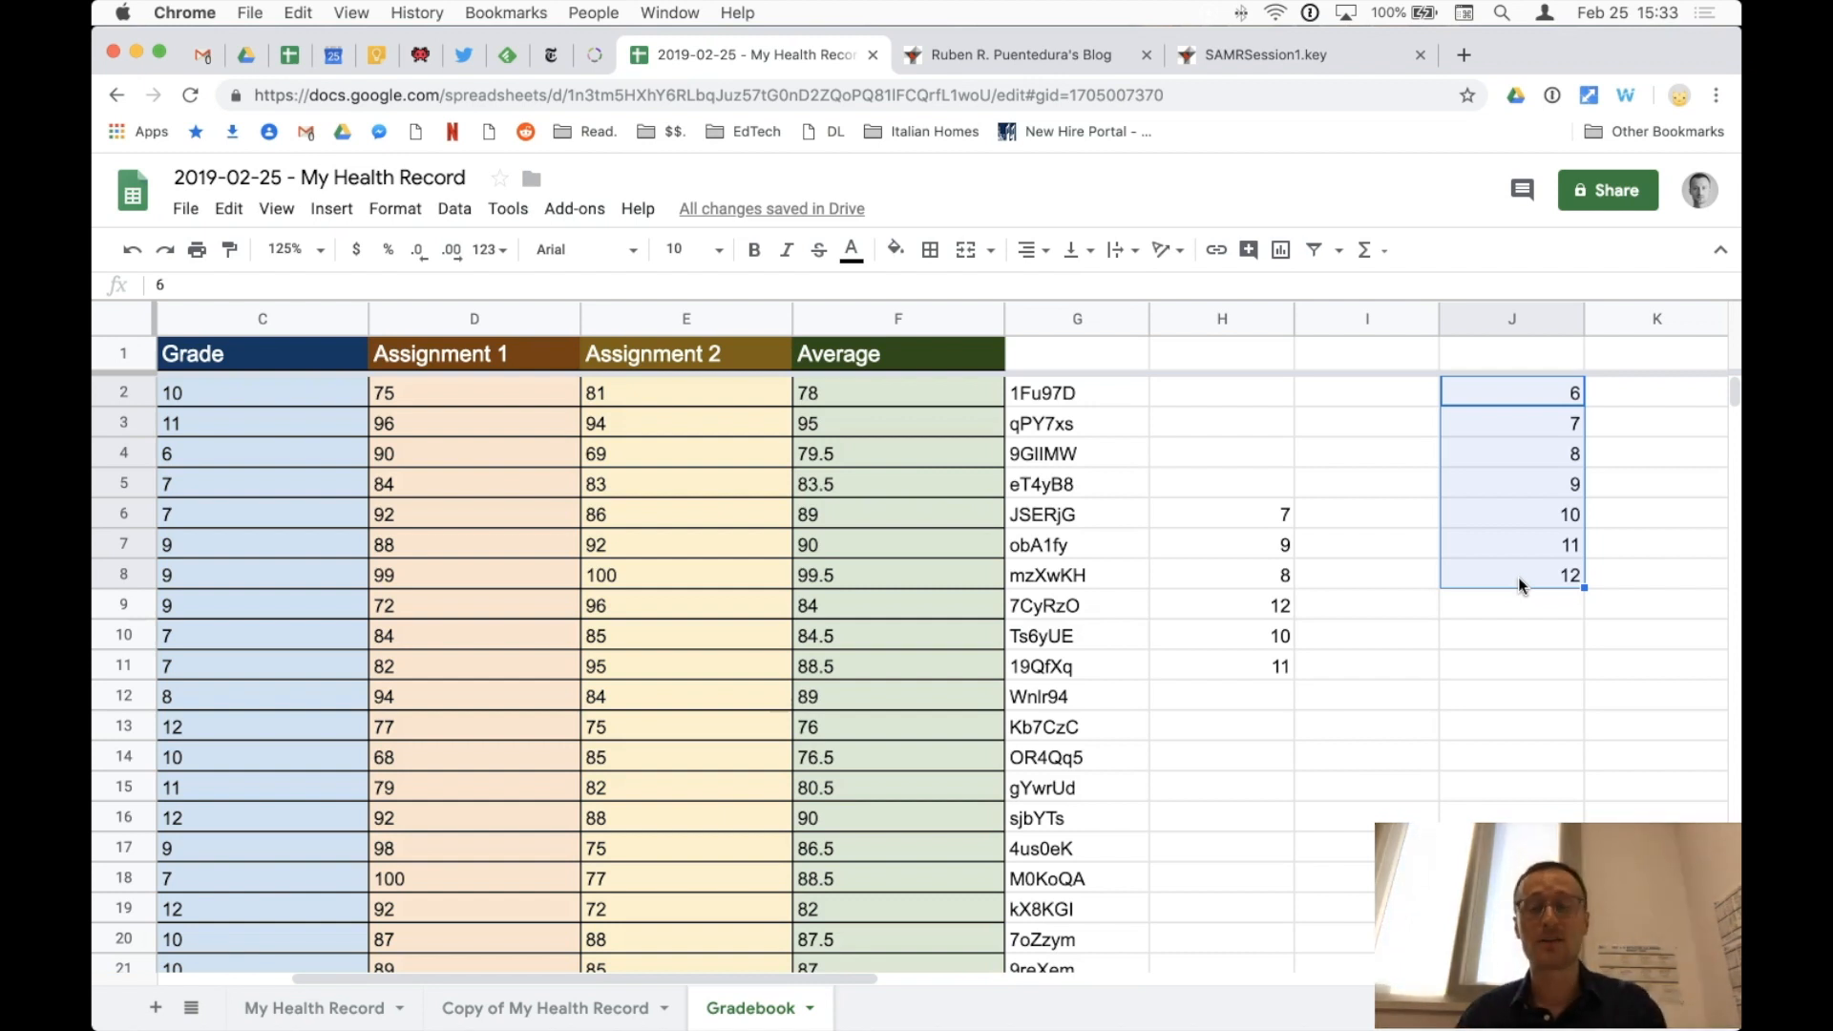
{"action": "left_click_drag", "start_coordinate": [1276, 390], "coordinate": [1246, 663]}
{"action": "key", "text": "Delete"}
{"action": "left_click_drag", "start_coordinate": [1488, 400], "coordinate": [1461, 587]}
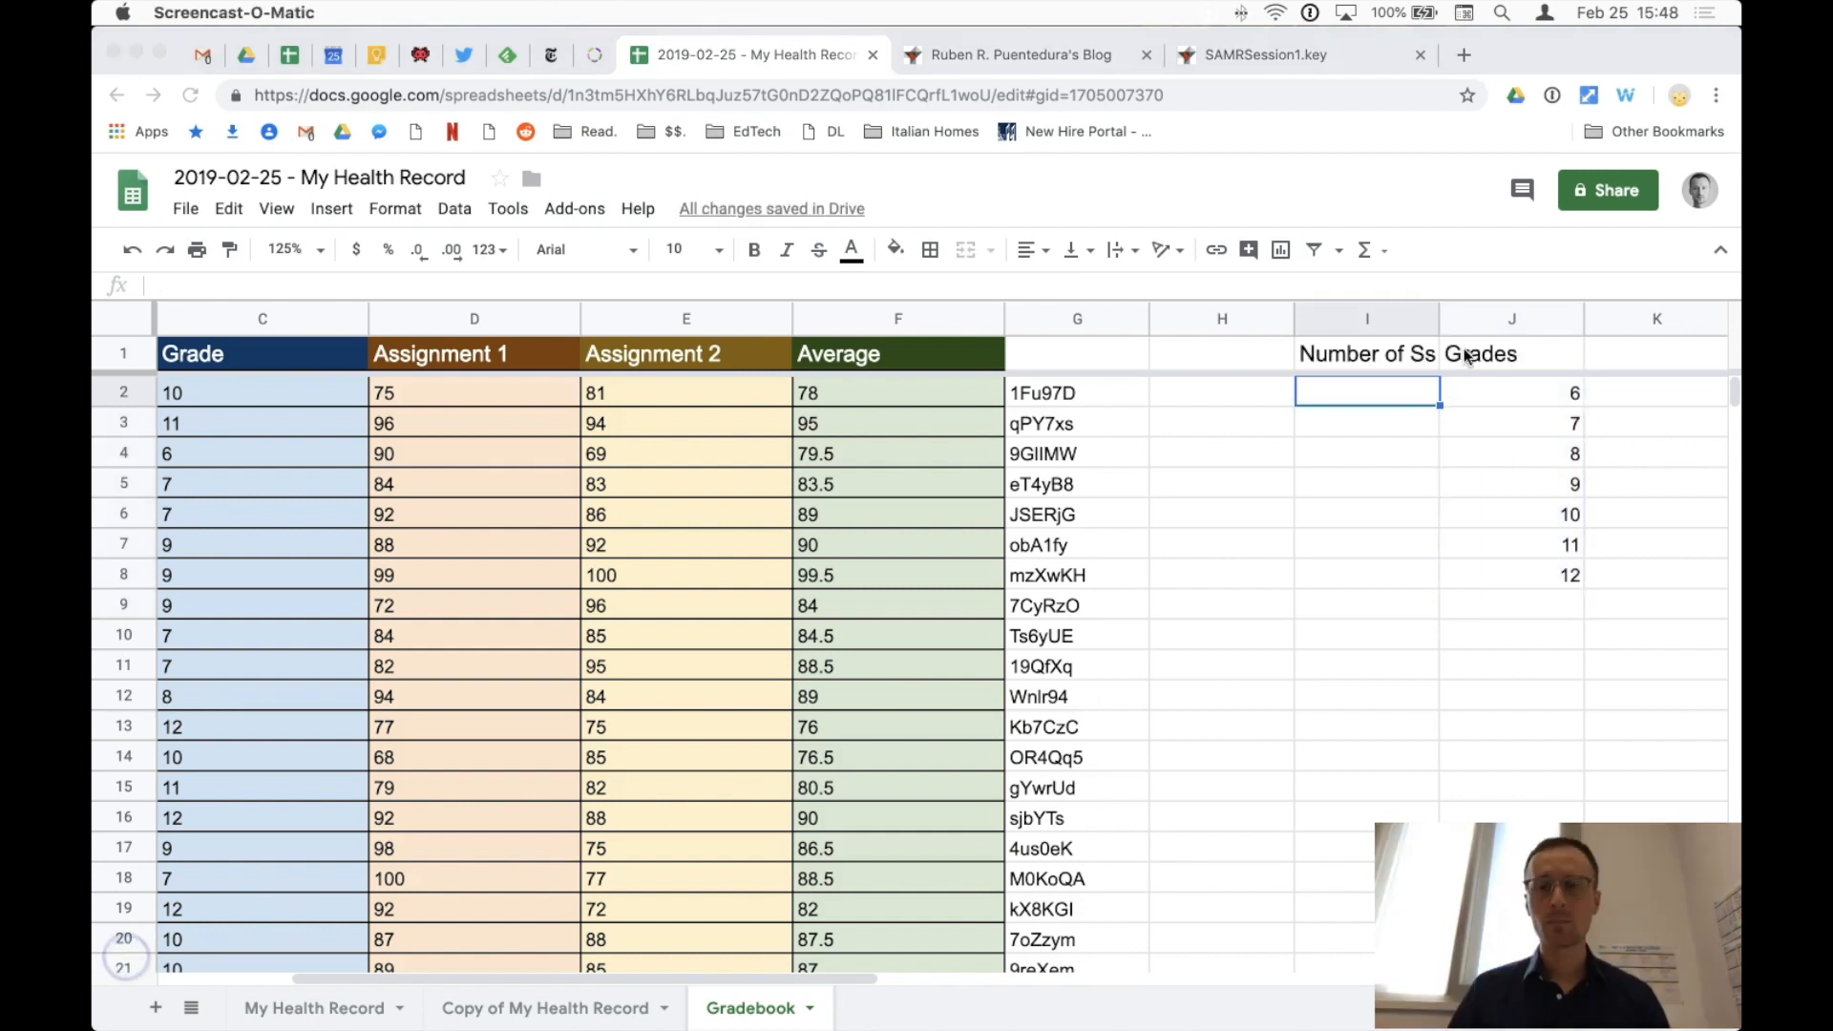
Step: Enter =counta(C2:C23) in cell I2 under the Number of Ss header to count the entries in the Grade column
{"action": "left_click", "coordinate": [1495, 358]}
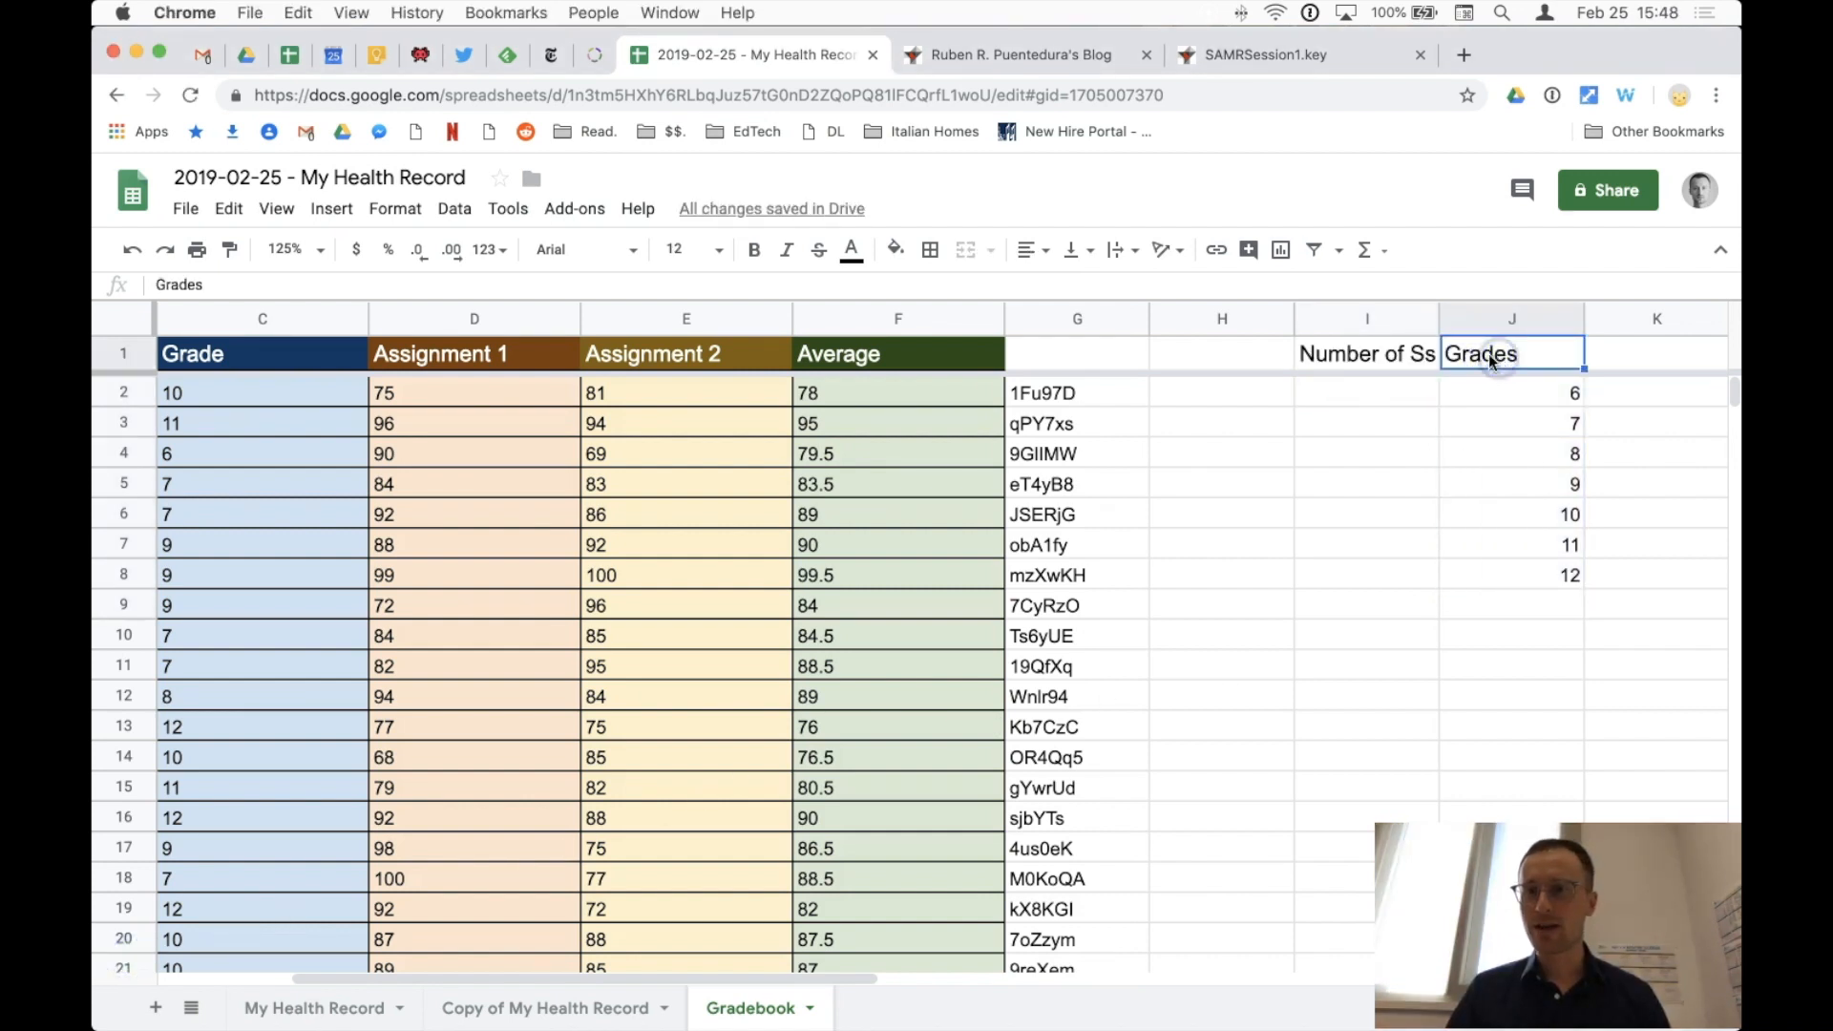
{"action": "left_click", "coordinate": [1373, 357]}
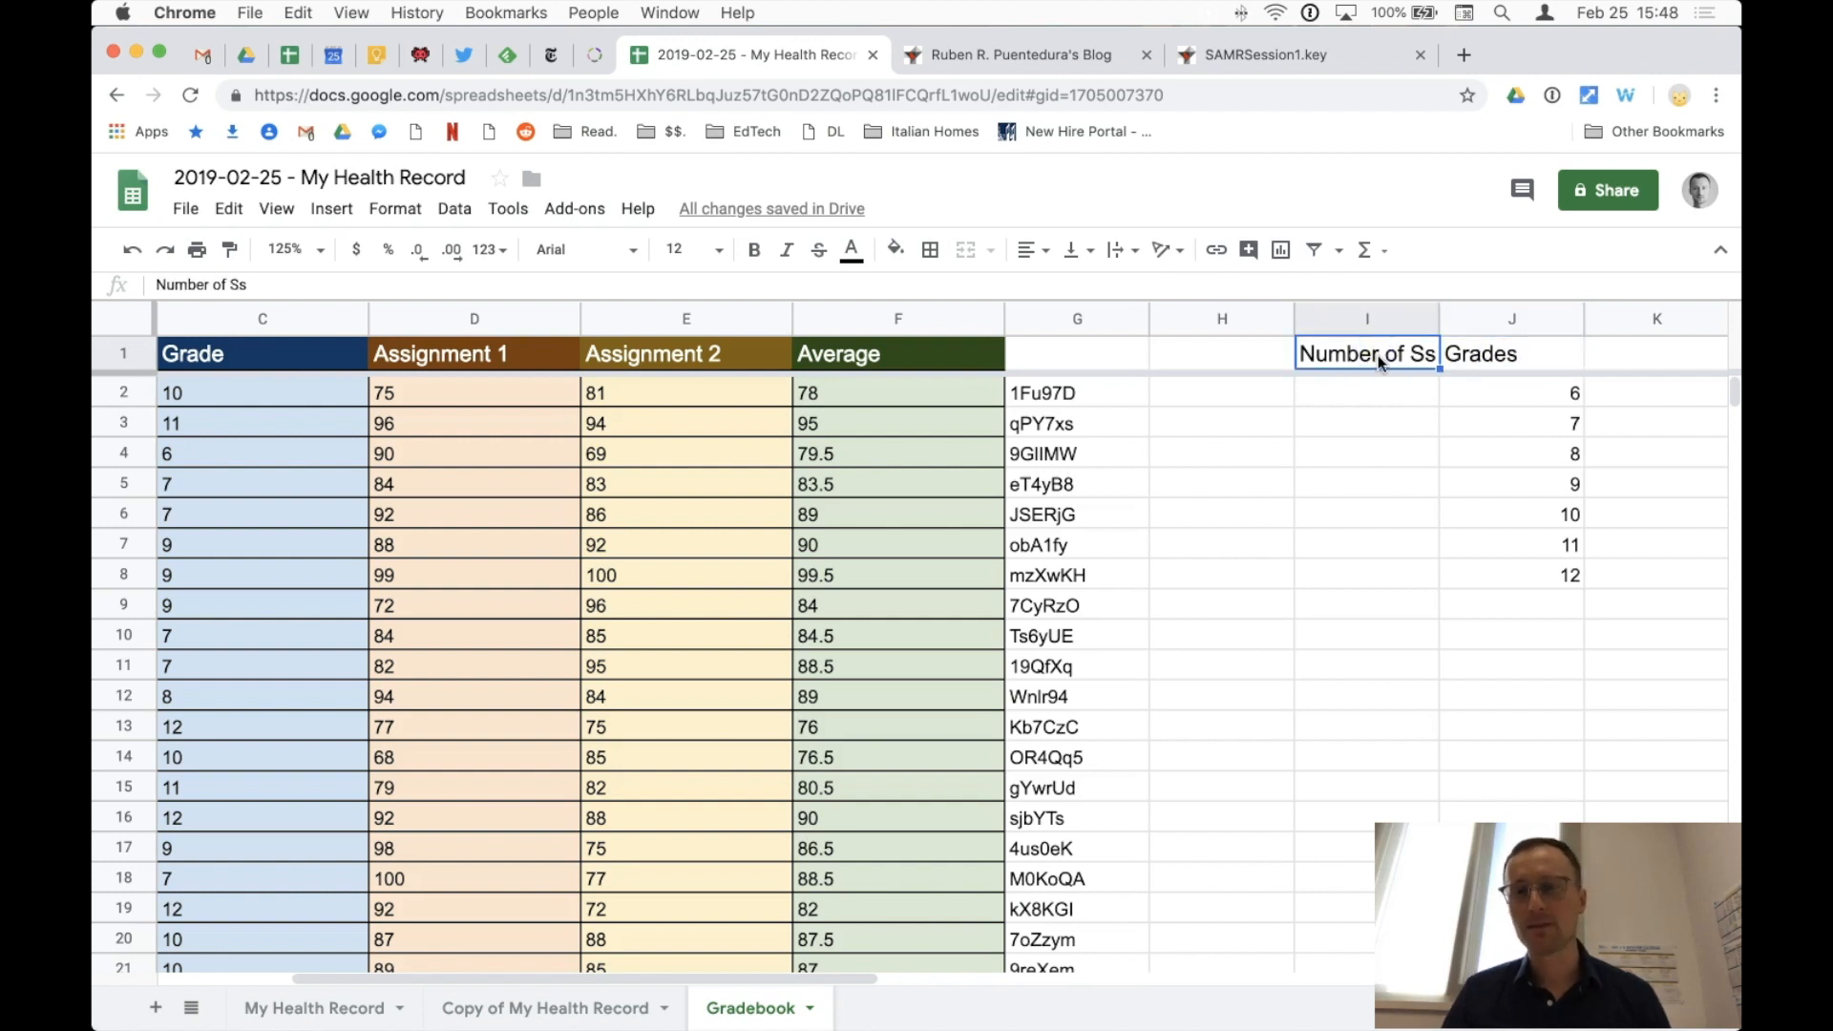
{"action": "left_click", "coordinate": [1402, 392]}
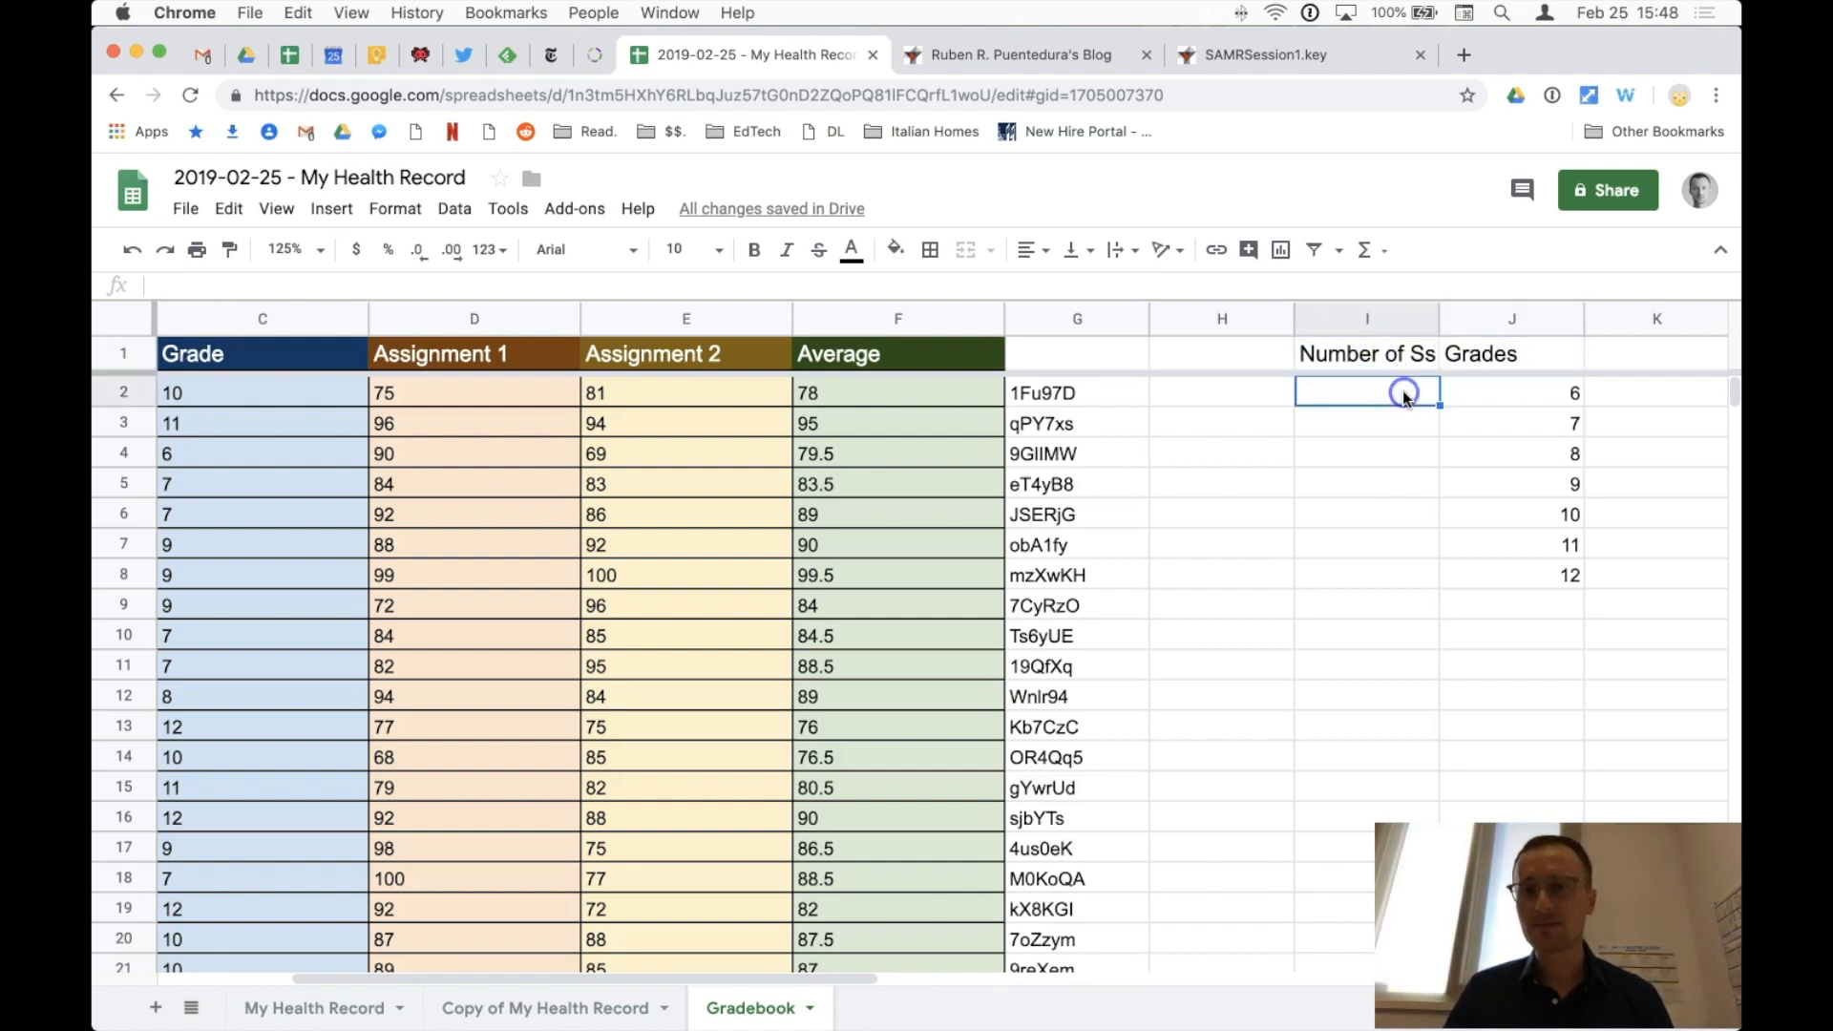
{"action": "left_click", "coordinate": [1490, 395]}
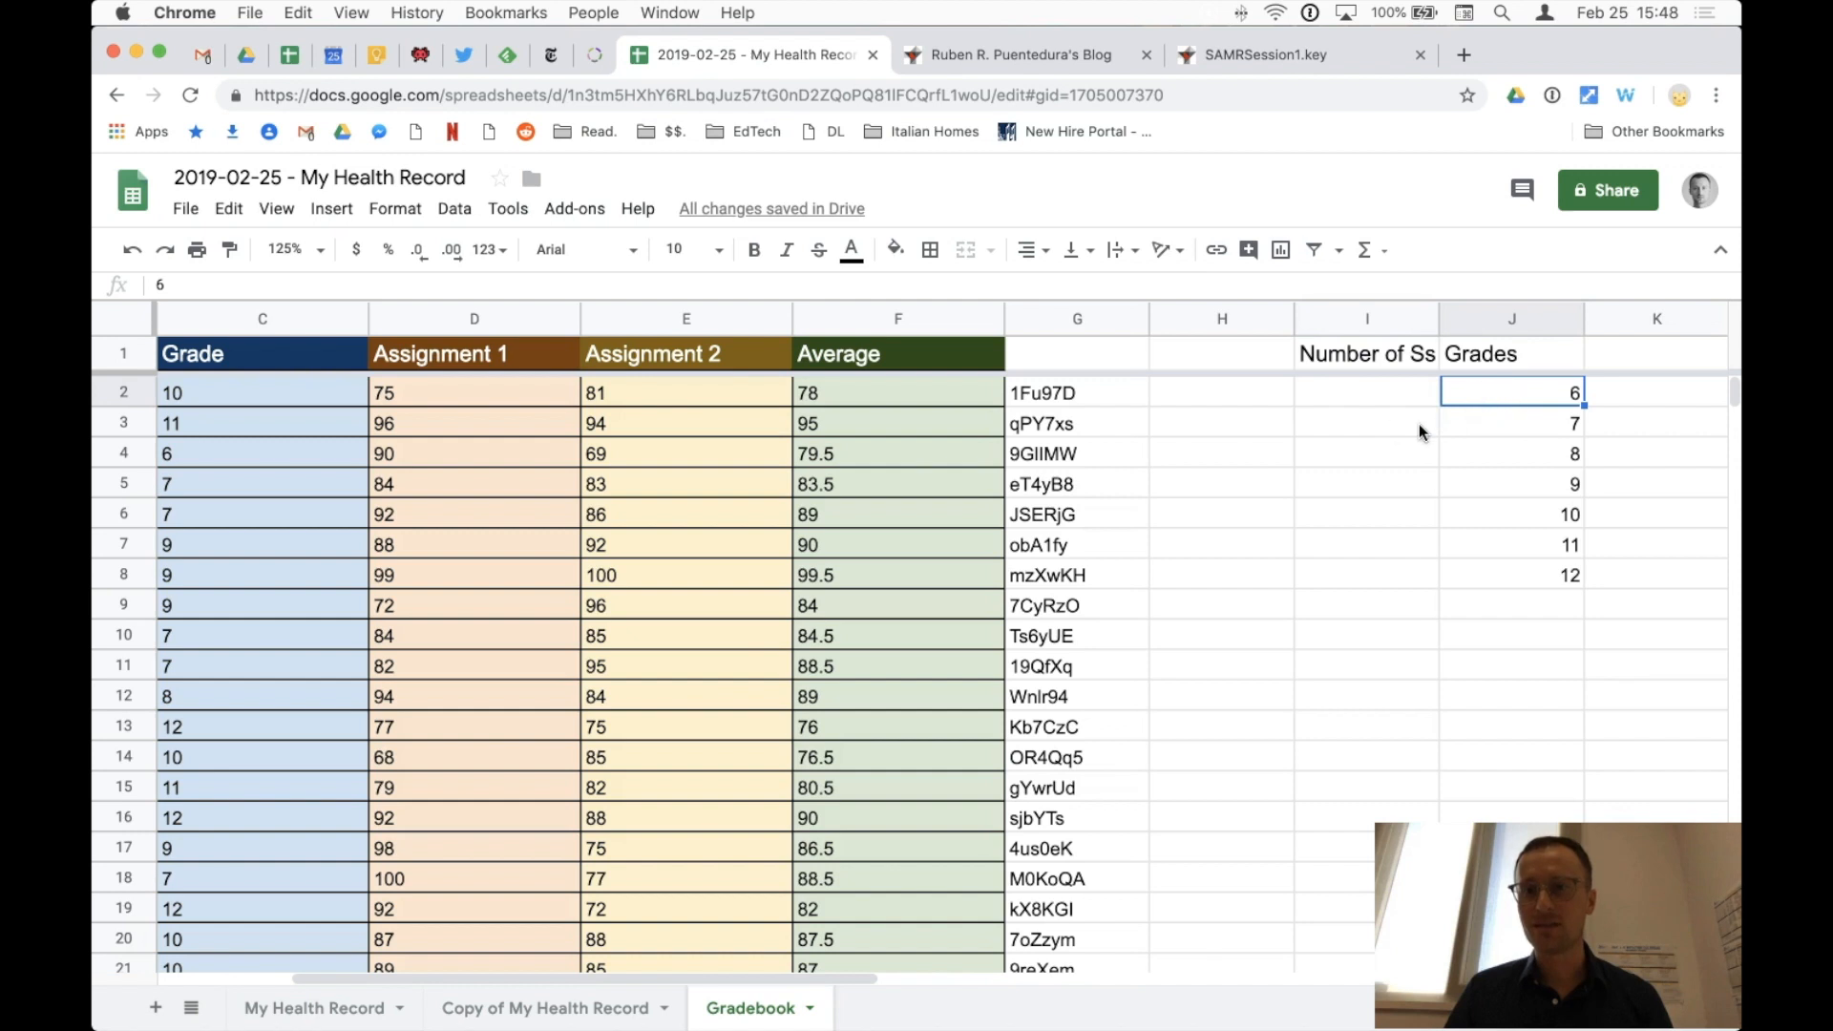
{"action": "left_click", "coordinate": [1470, 432]}
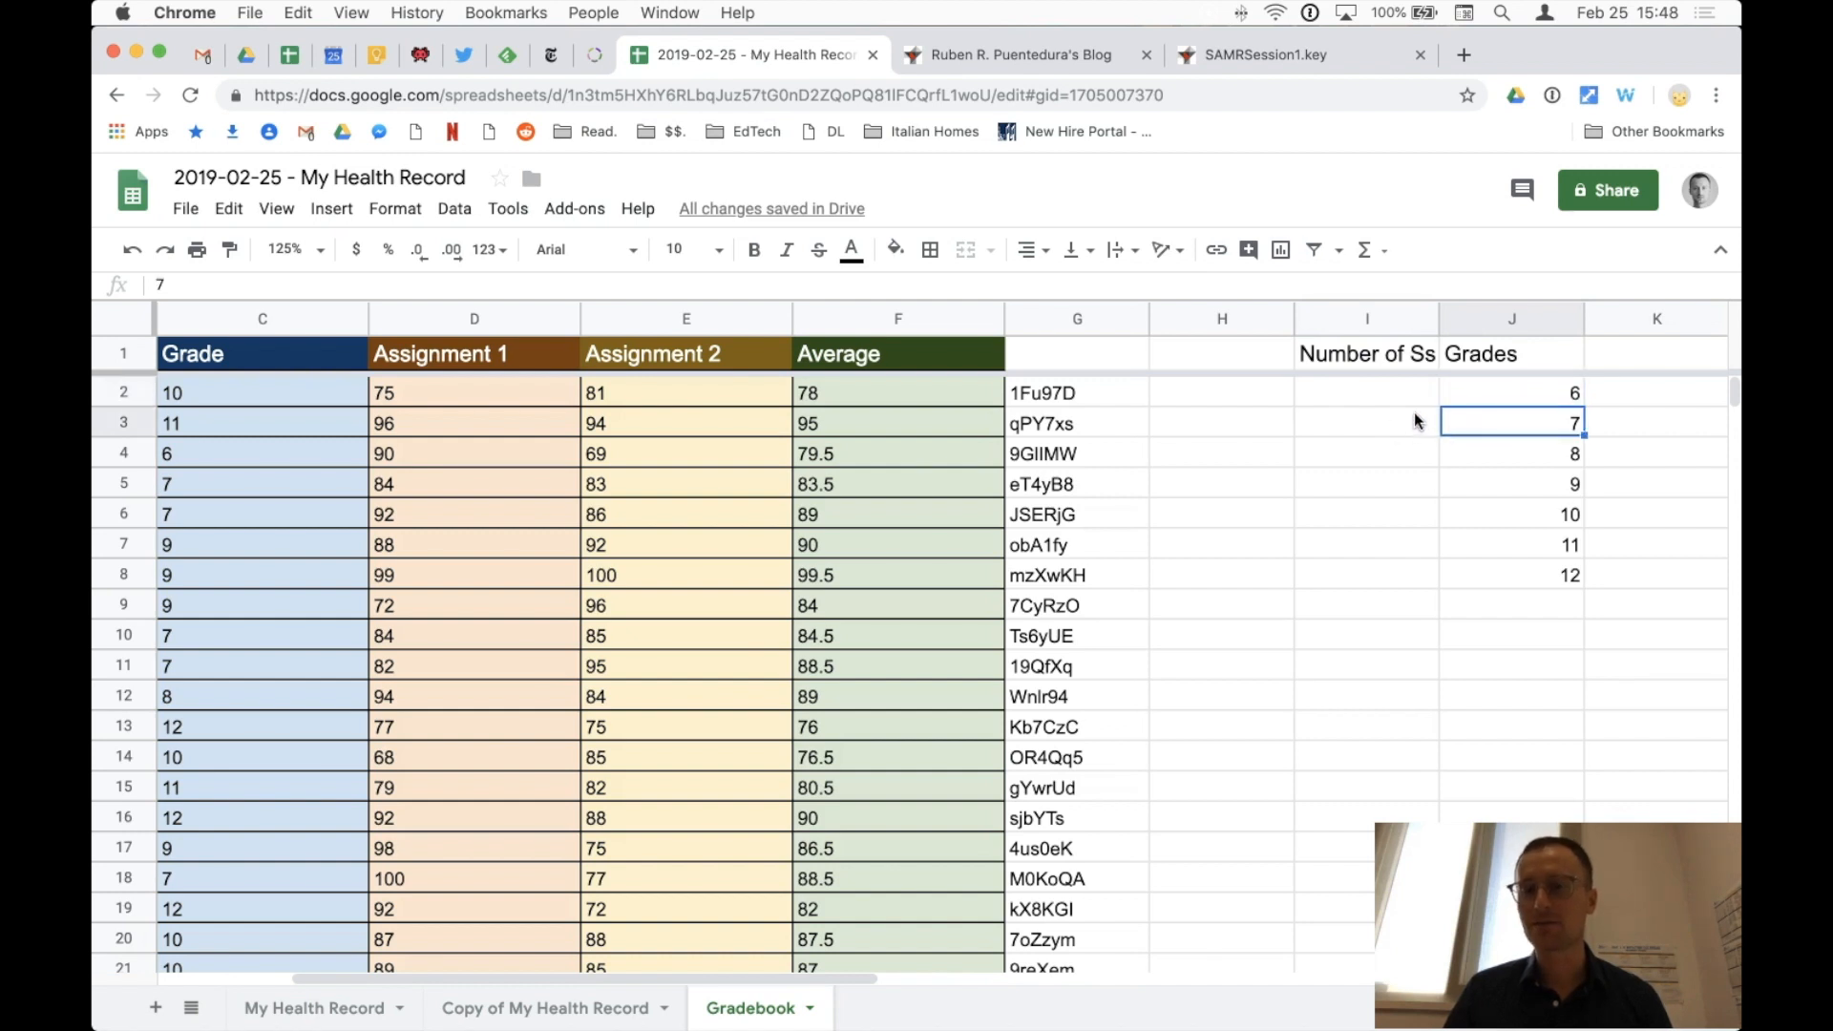
{"action": "left_click", "coordinate": [1413, 394]}
{"action": "type", "text": "=counta("}
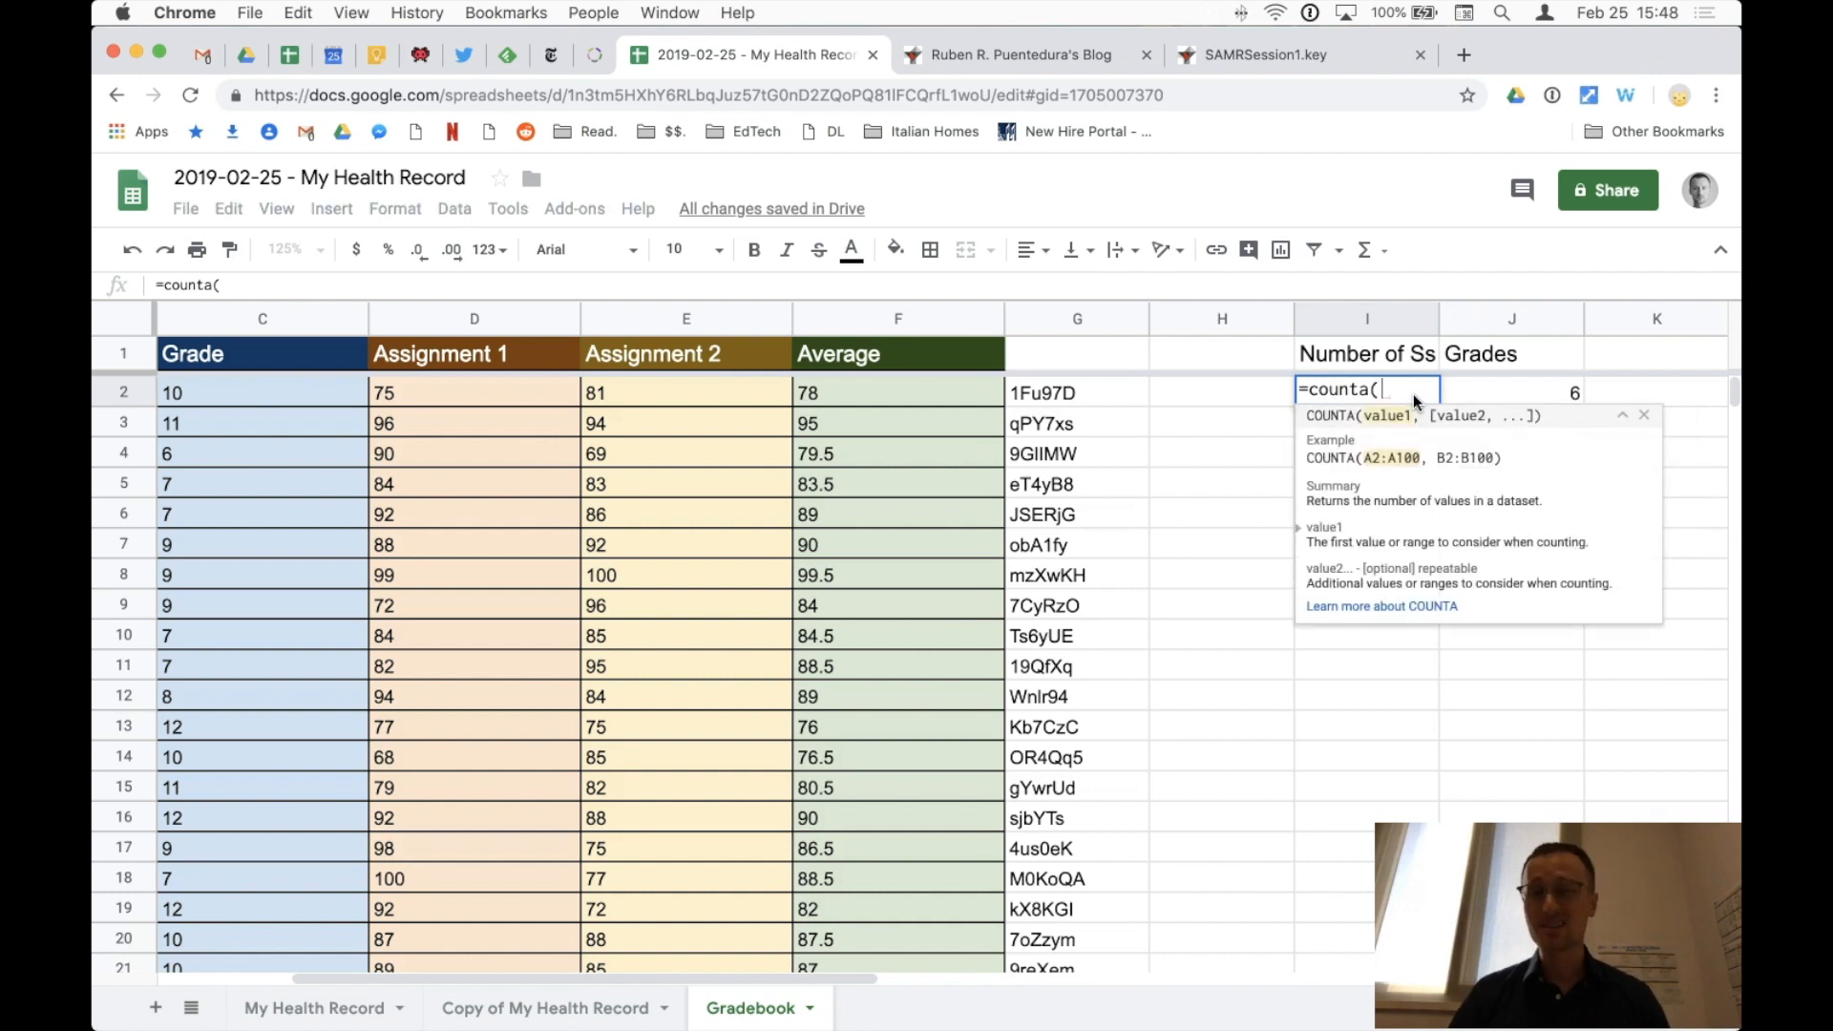
{"action": "left_click_drag", "start_coordinate": [319, 392], "coordinate": [302, 921]}
{"action": "key", "text": "Return"}
{"action": "scroll", "coordinate": [1133, 769], "scroll_direction": "down", "scroll_amount": 5}
{"action": "scroll", "coordinate": [1132, 770], "scroll_direction": "up", "scroll_amount": 5}
Step: Replace the formula in I2 with =countif(C2:C23,J2) to count the students in the first listed grade
{"action": "left_click", "coordinate": [1423, 397]}
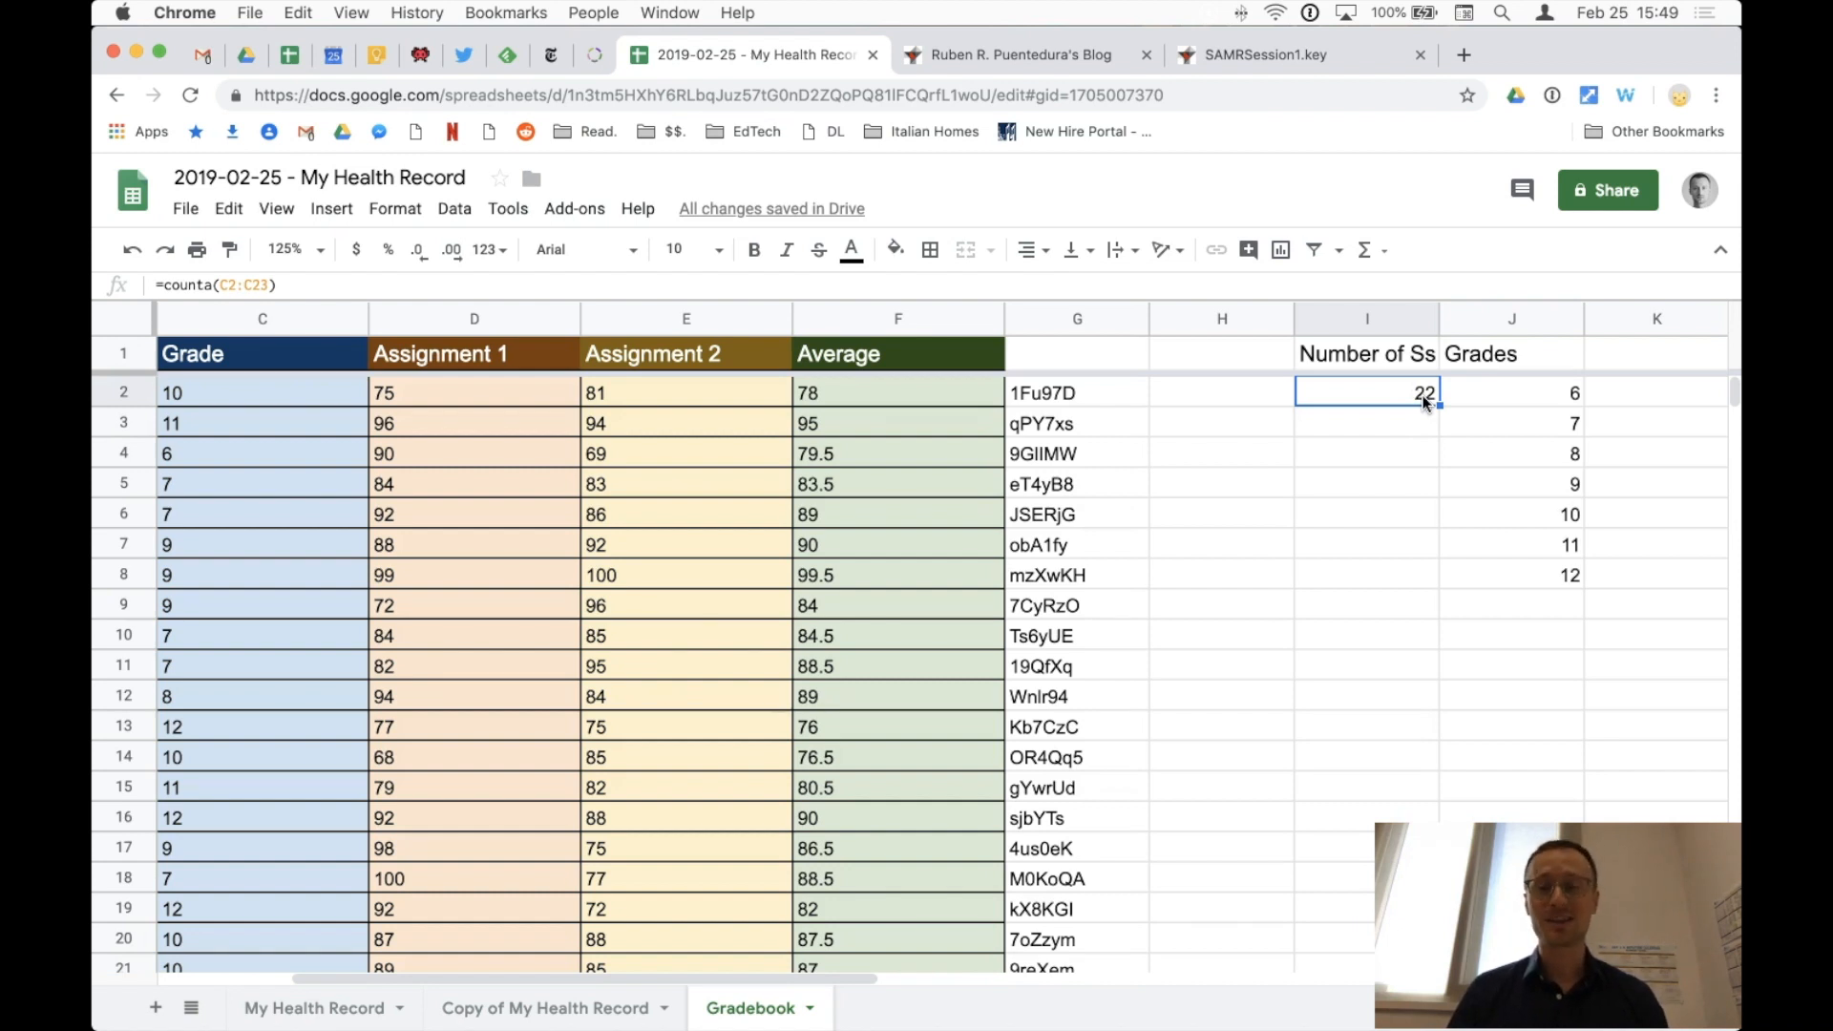
{"action": "type", "text": "="}
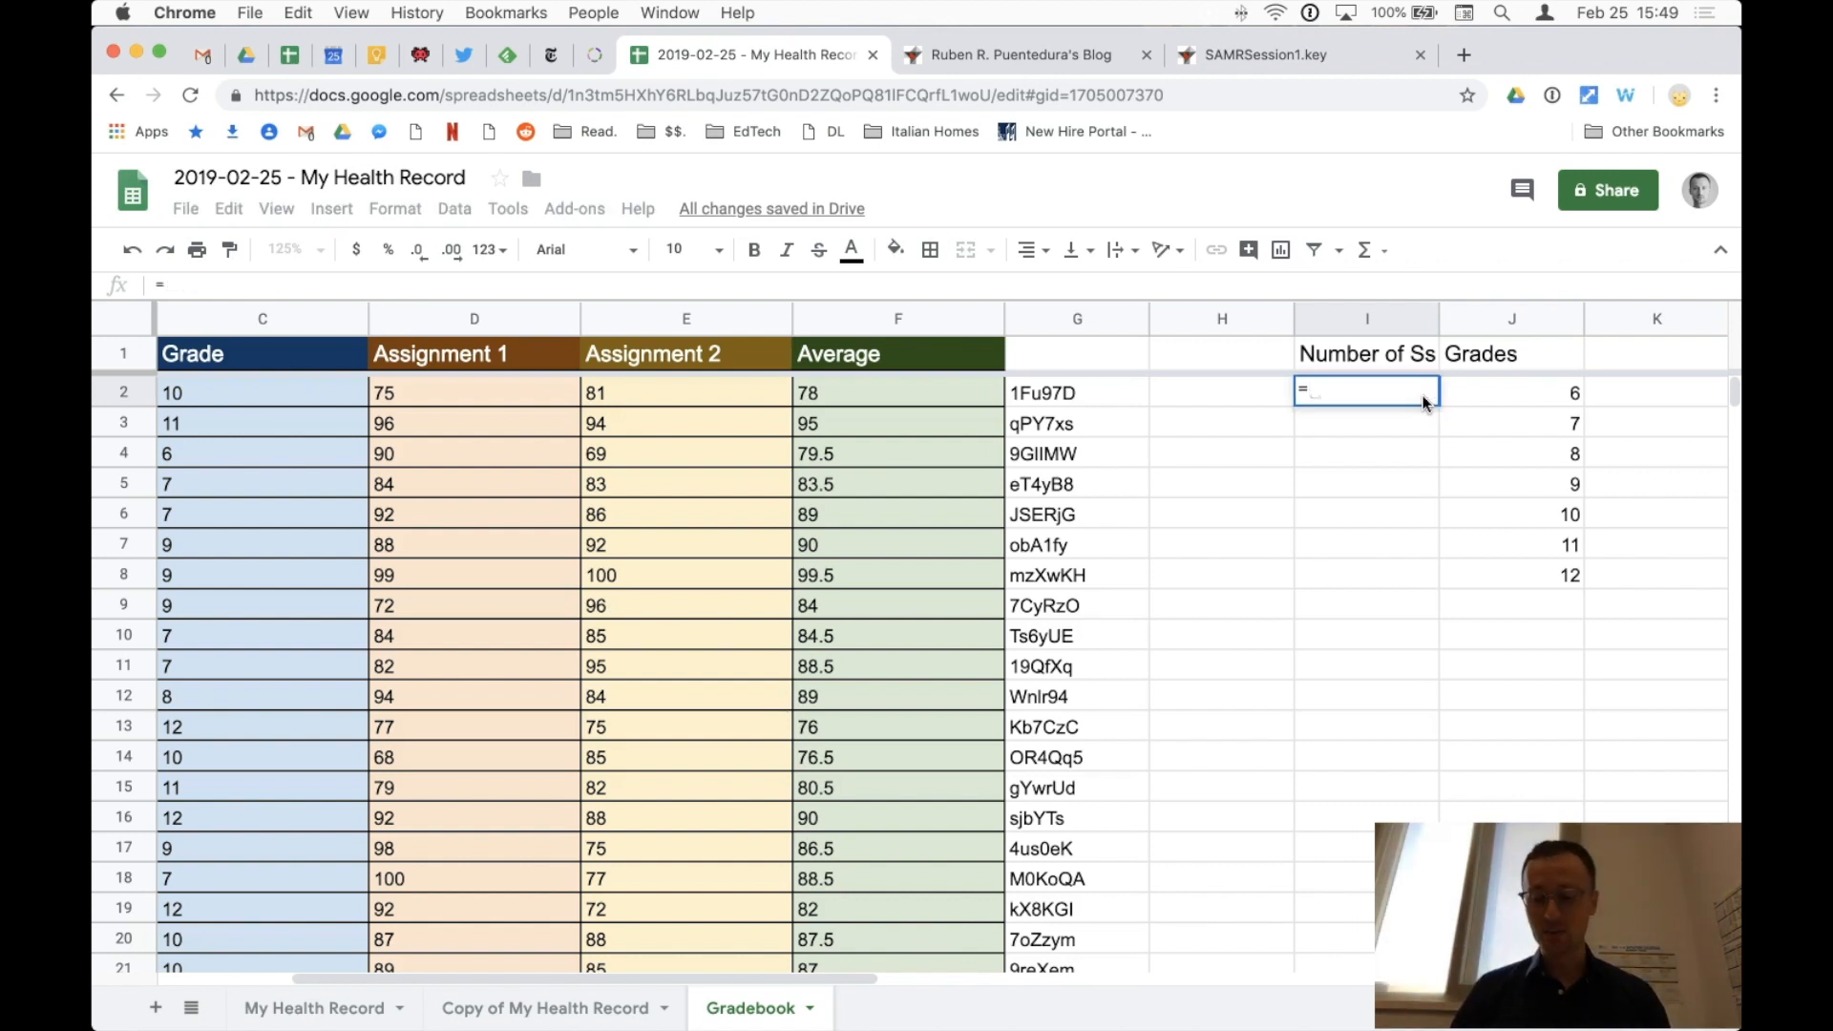
{"action": "type", "text": "countif("}
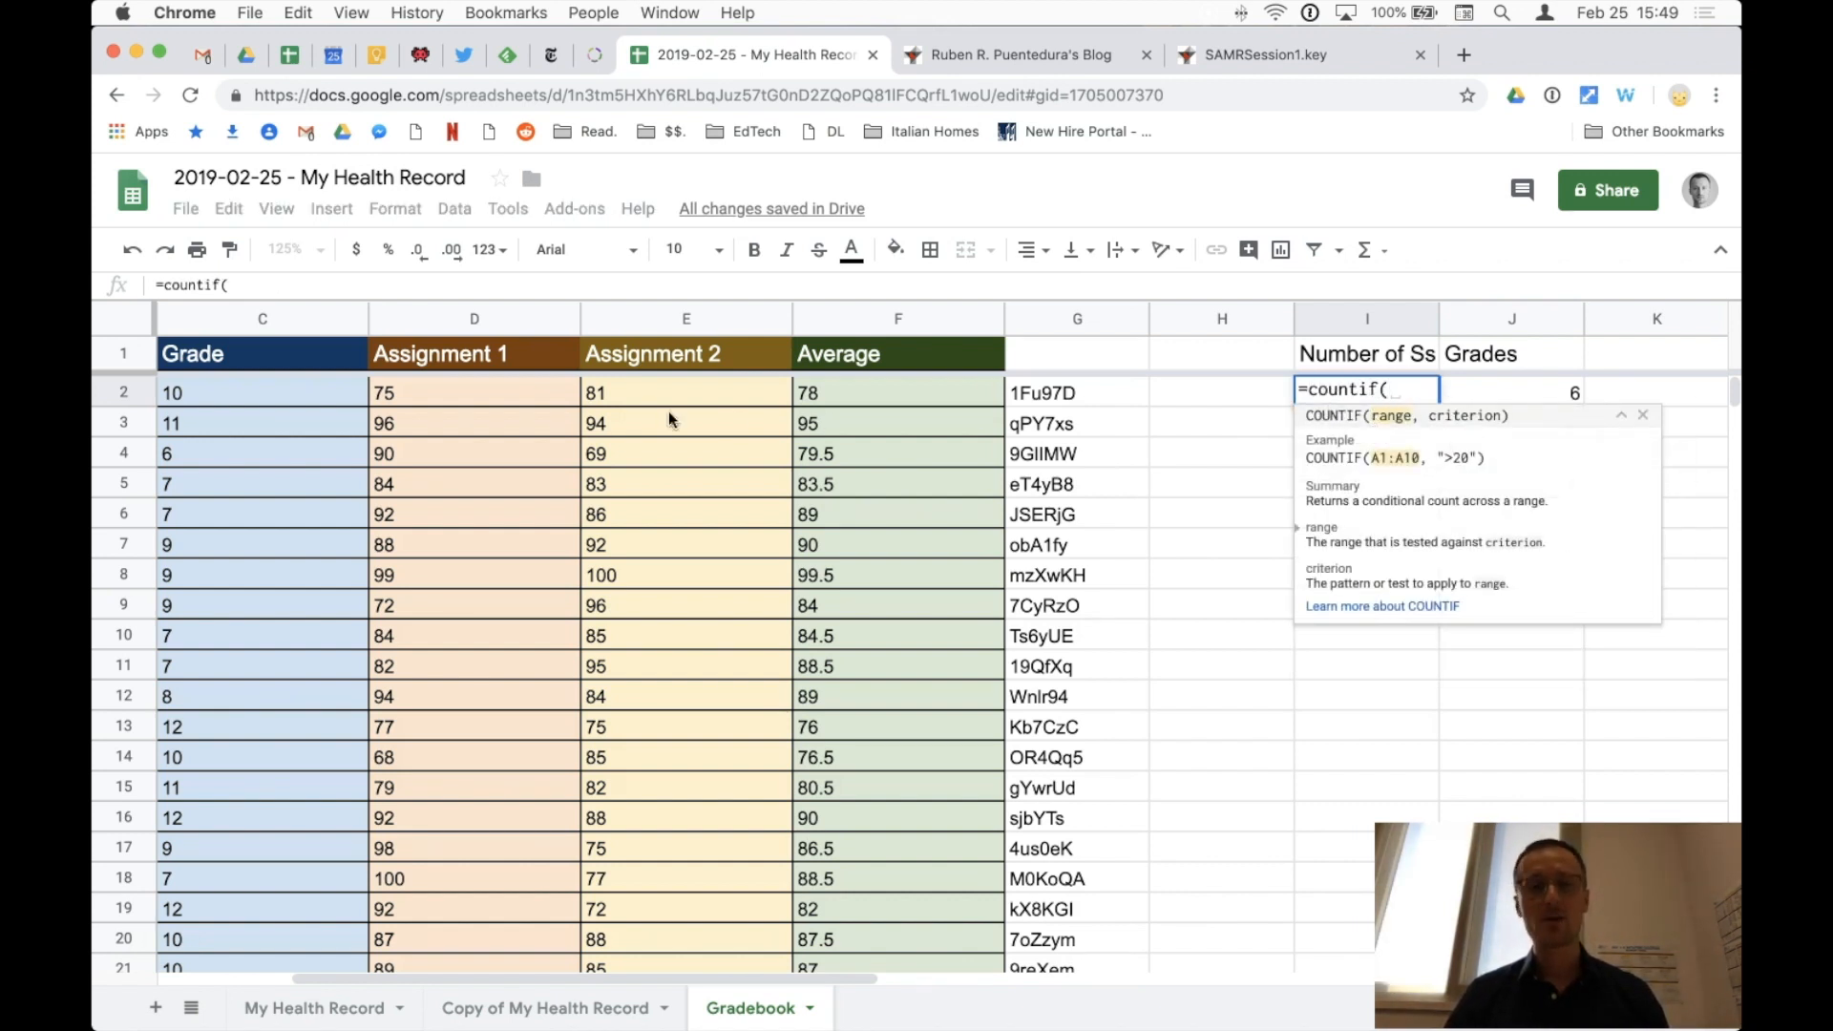
{"action": "left_click_drag", "start_coordinate": [319, 397], "coordinate": [301, 697]}
{"action": "type", "text": ","}
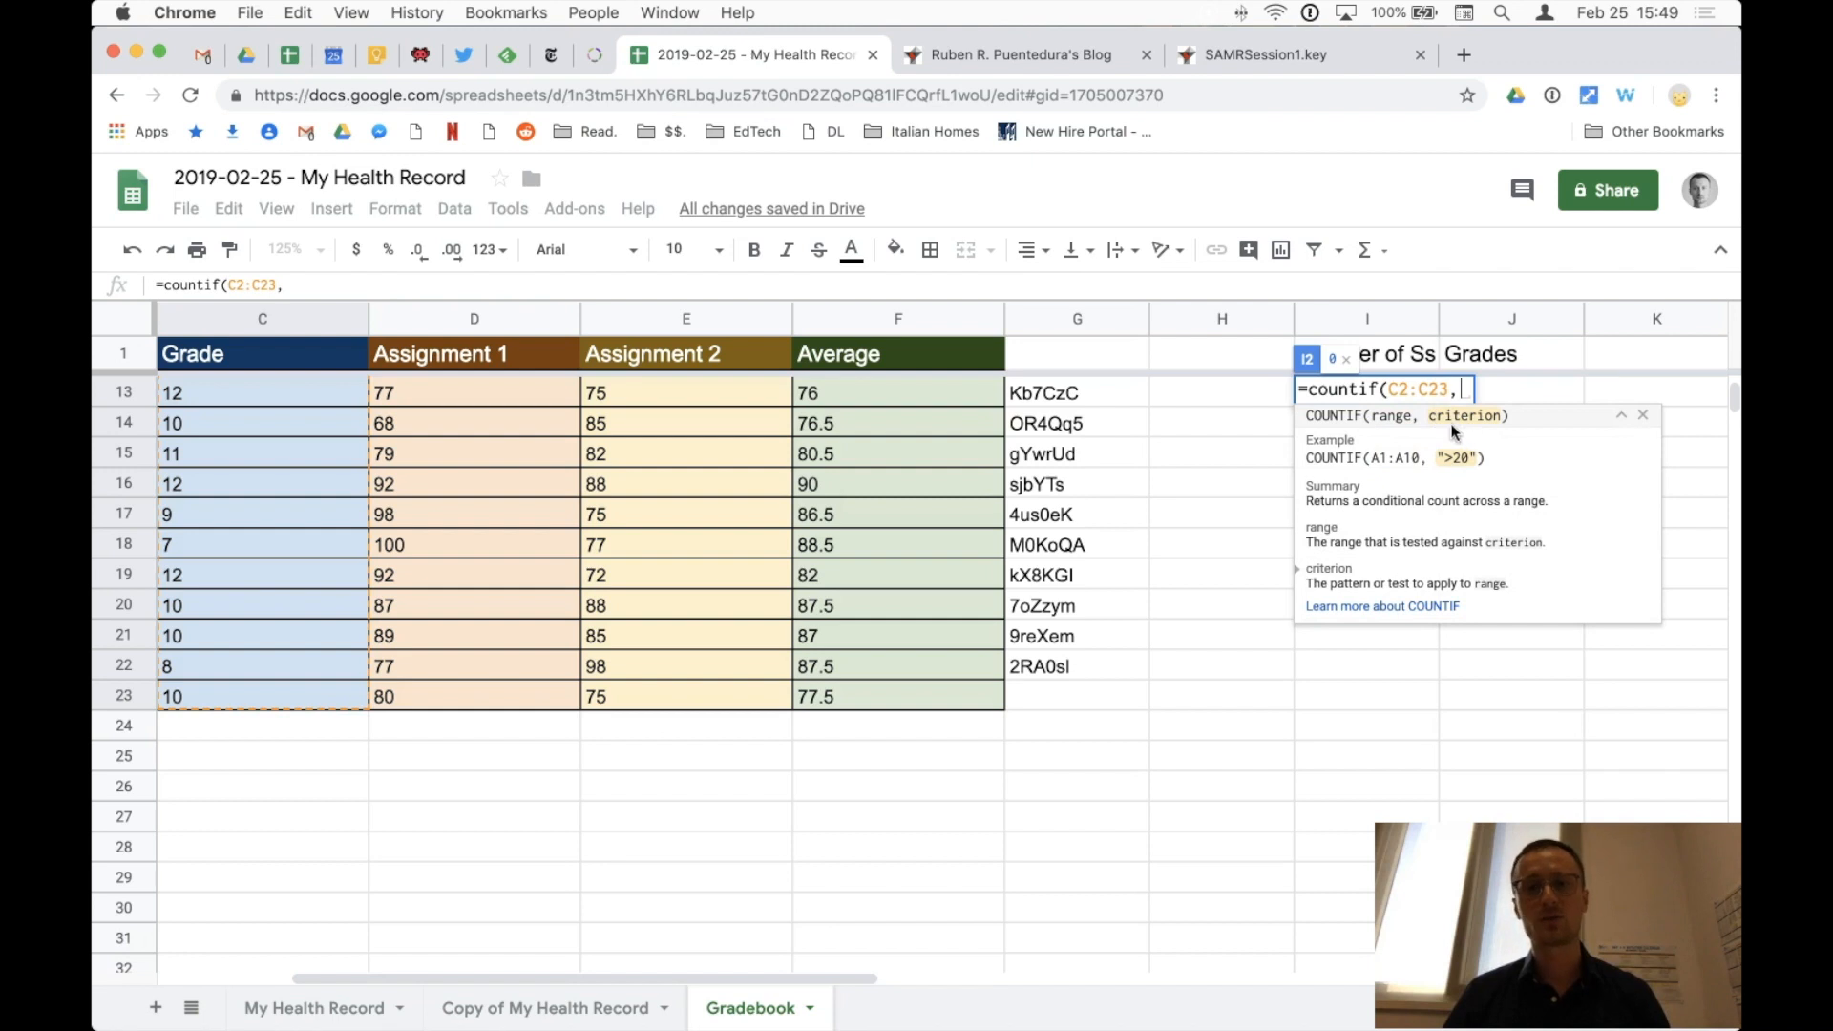
{"action": "scroll", "coordinate": [1505, 708], "scroll_direction": "up", "scroll_amount": 2}
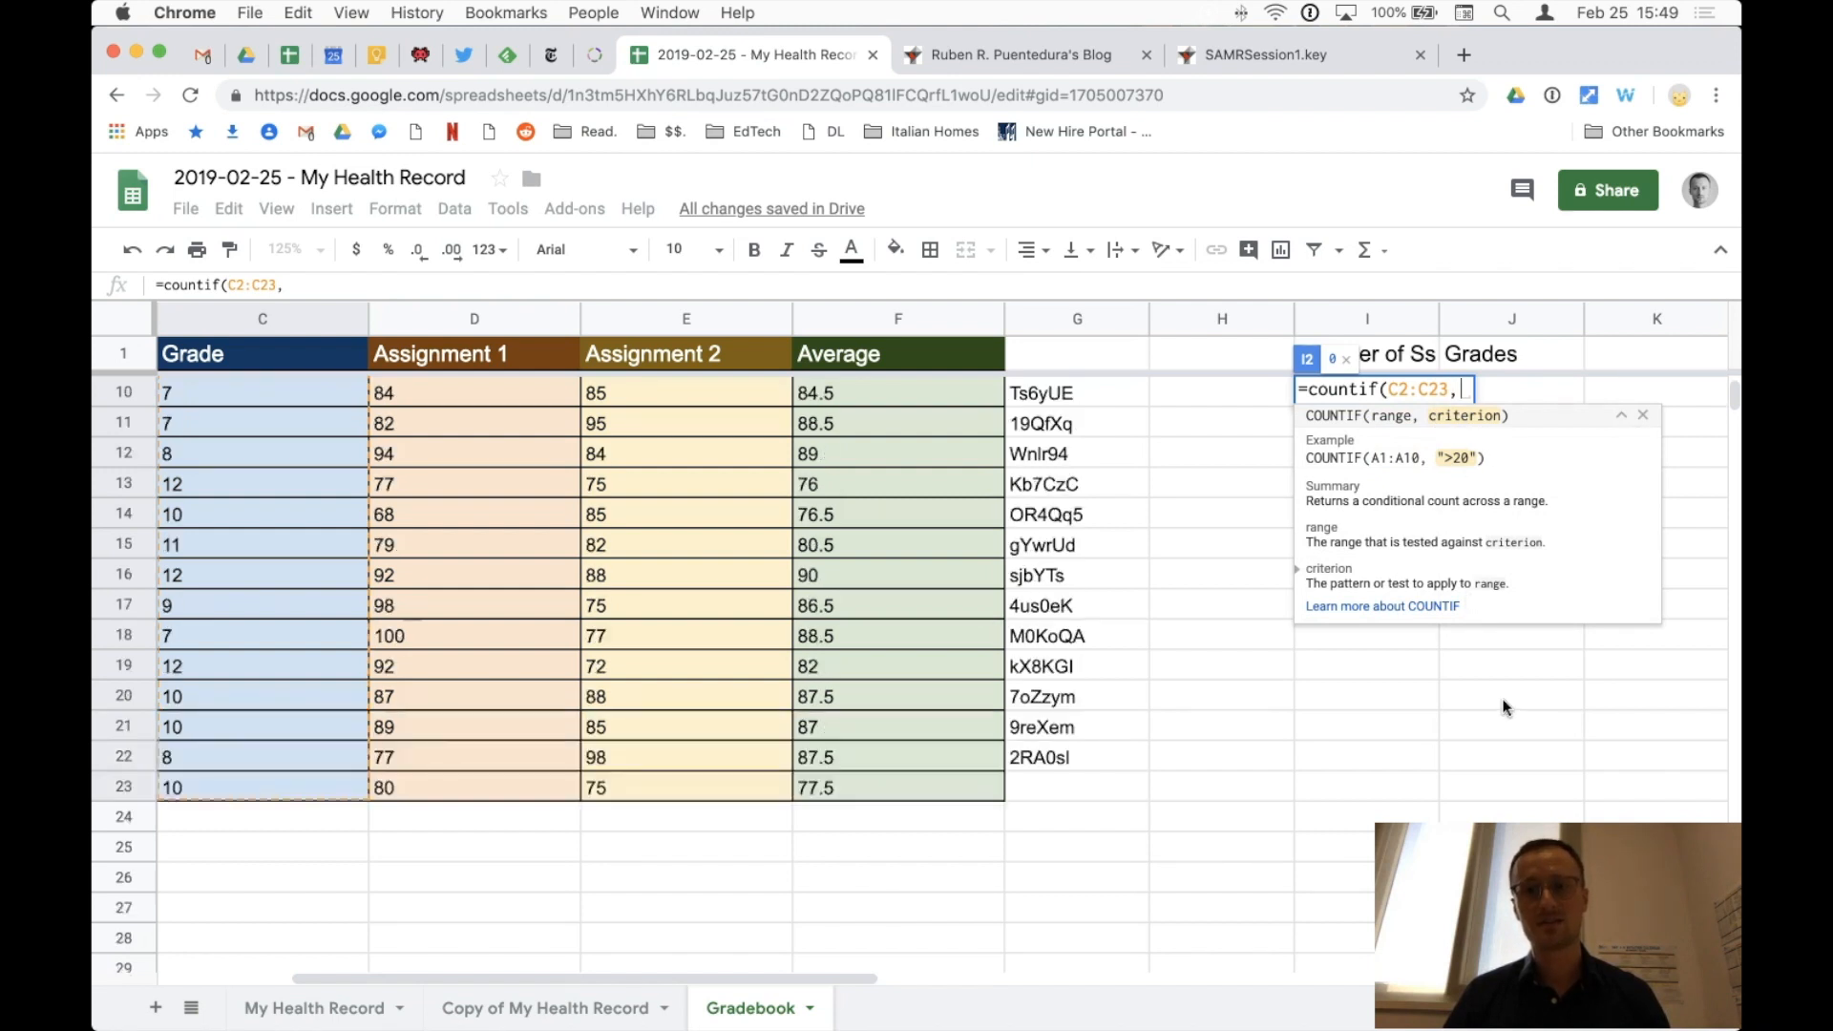
{"action": "scroll", "coordinate": [1505, 708], "scroll_direction": "up", "scroll_amount": 5}
{"action": "left_click", "coordinate": [1552, 390]}
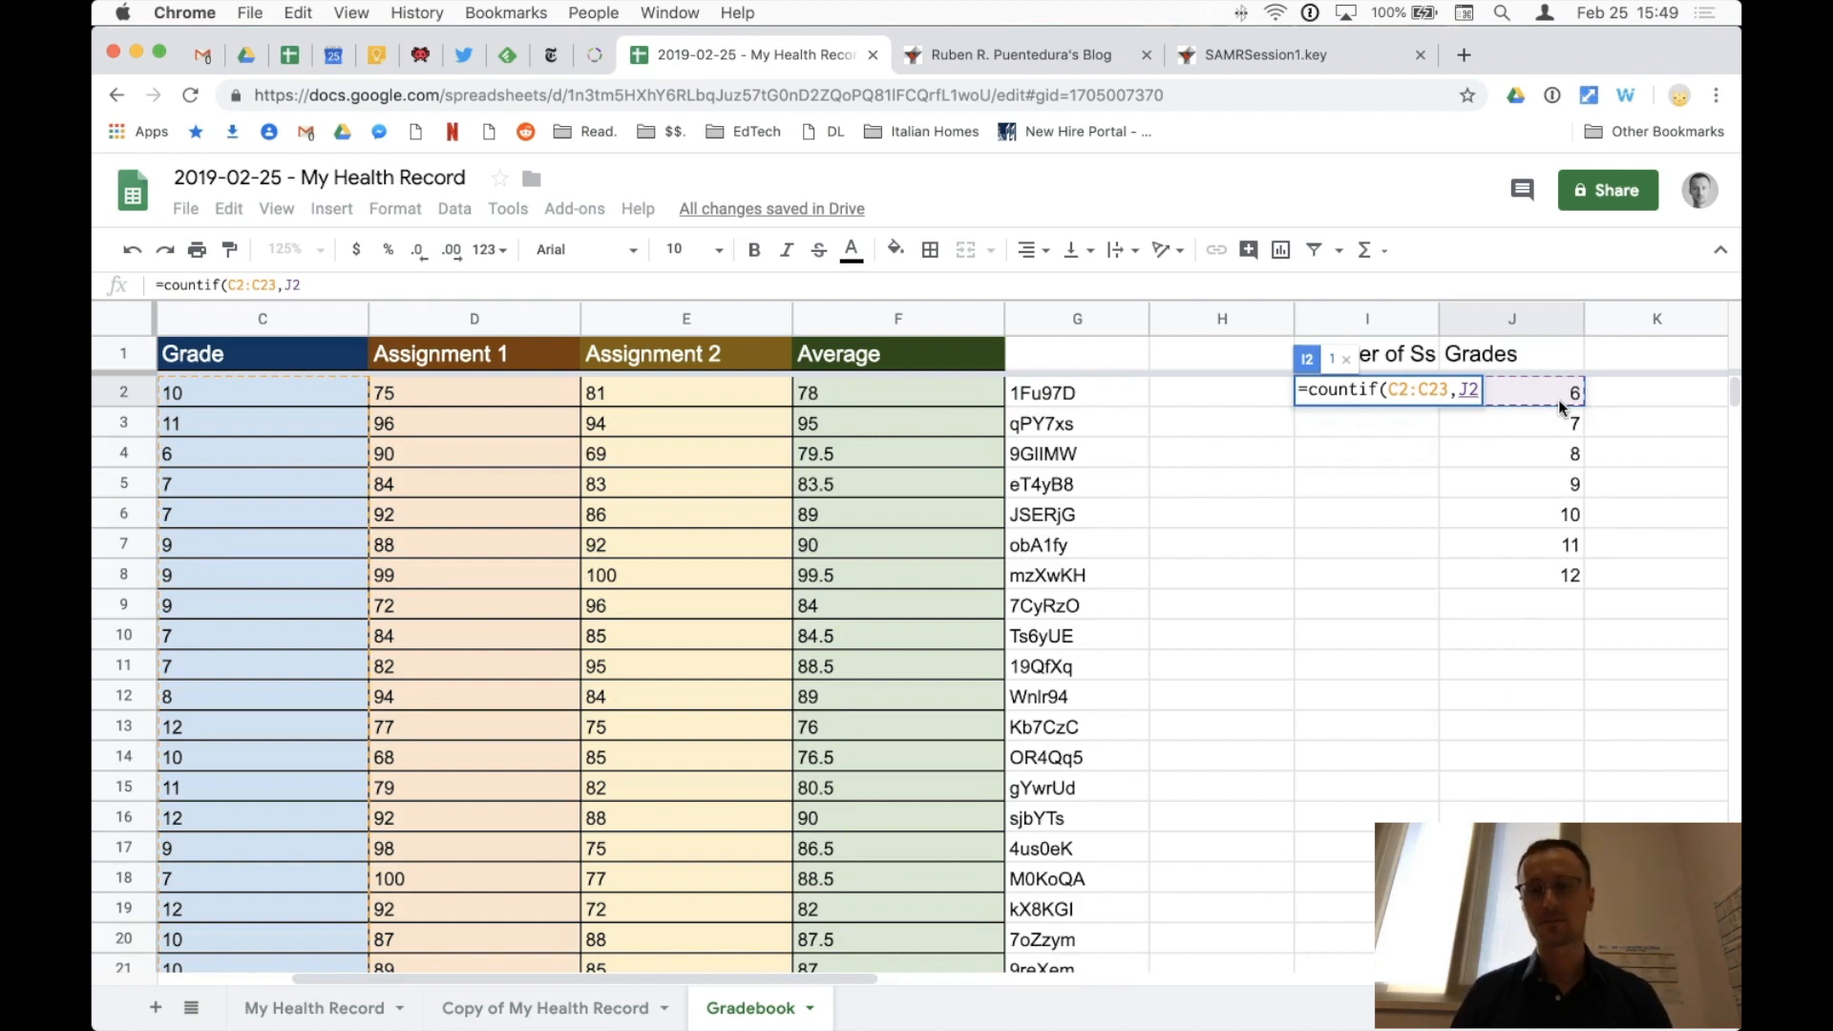
{"action": "type", "text": ")"}
{"action": "key", "text": "Return"}
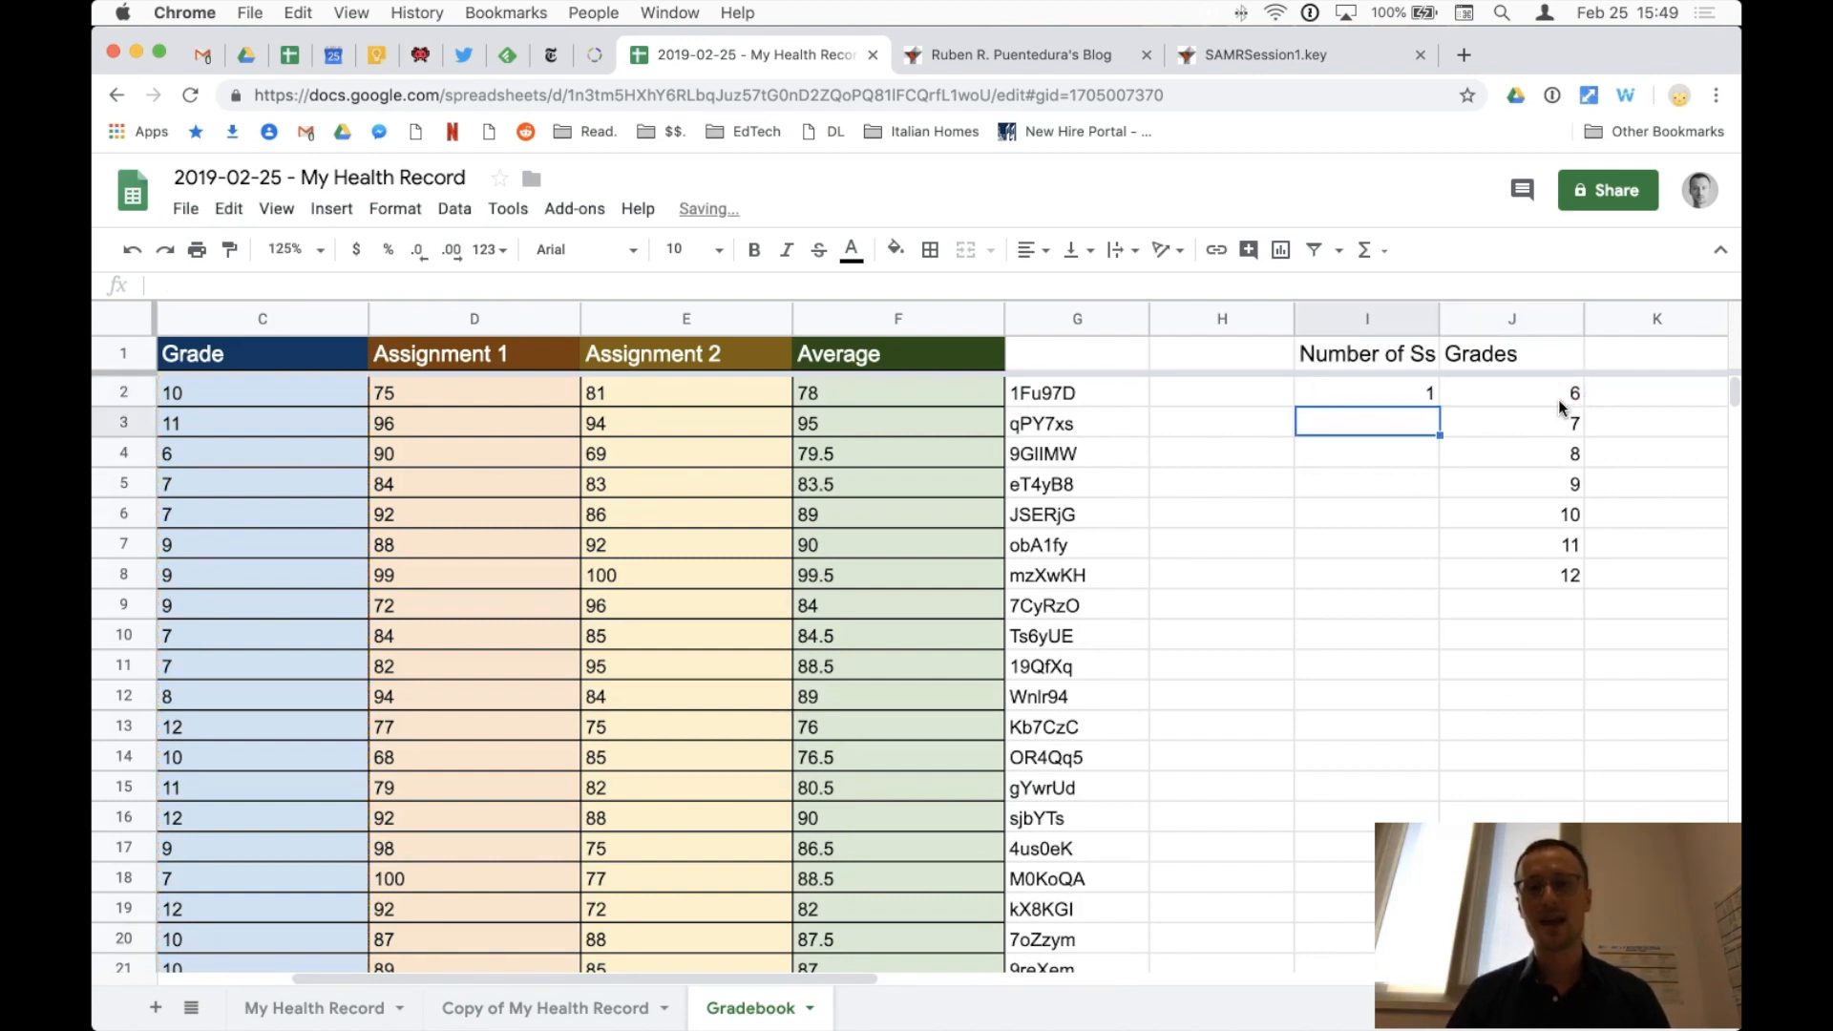
Step: Check the COUNTIF formula in I2 against its criterion in J2 and fill it down through I8
{"action": "left_click", "coordinate": [1427, 394]}
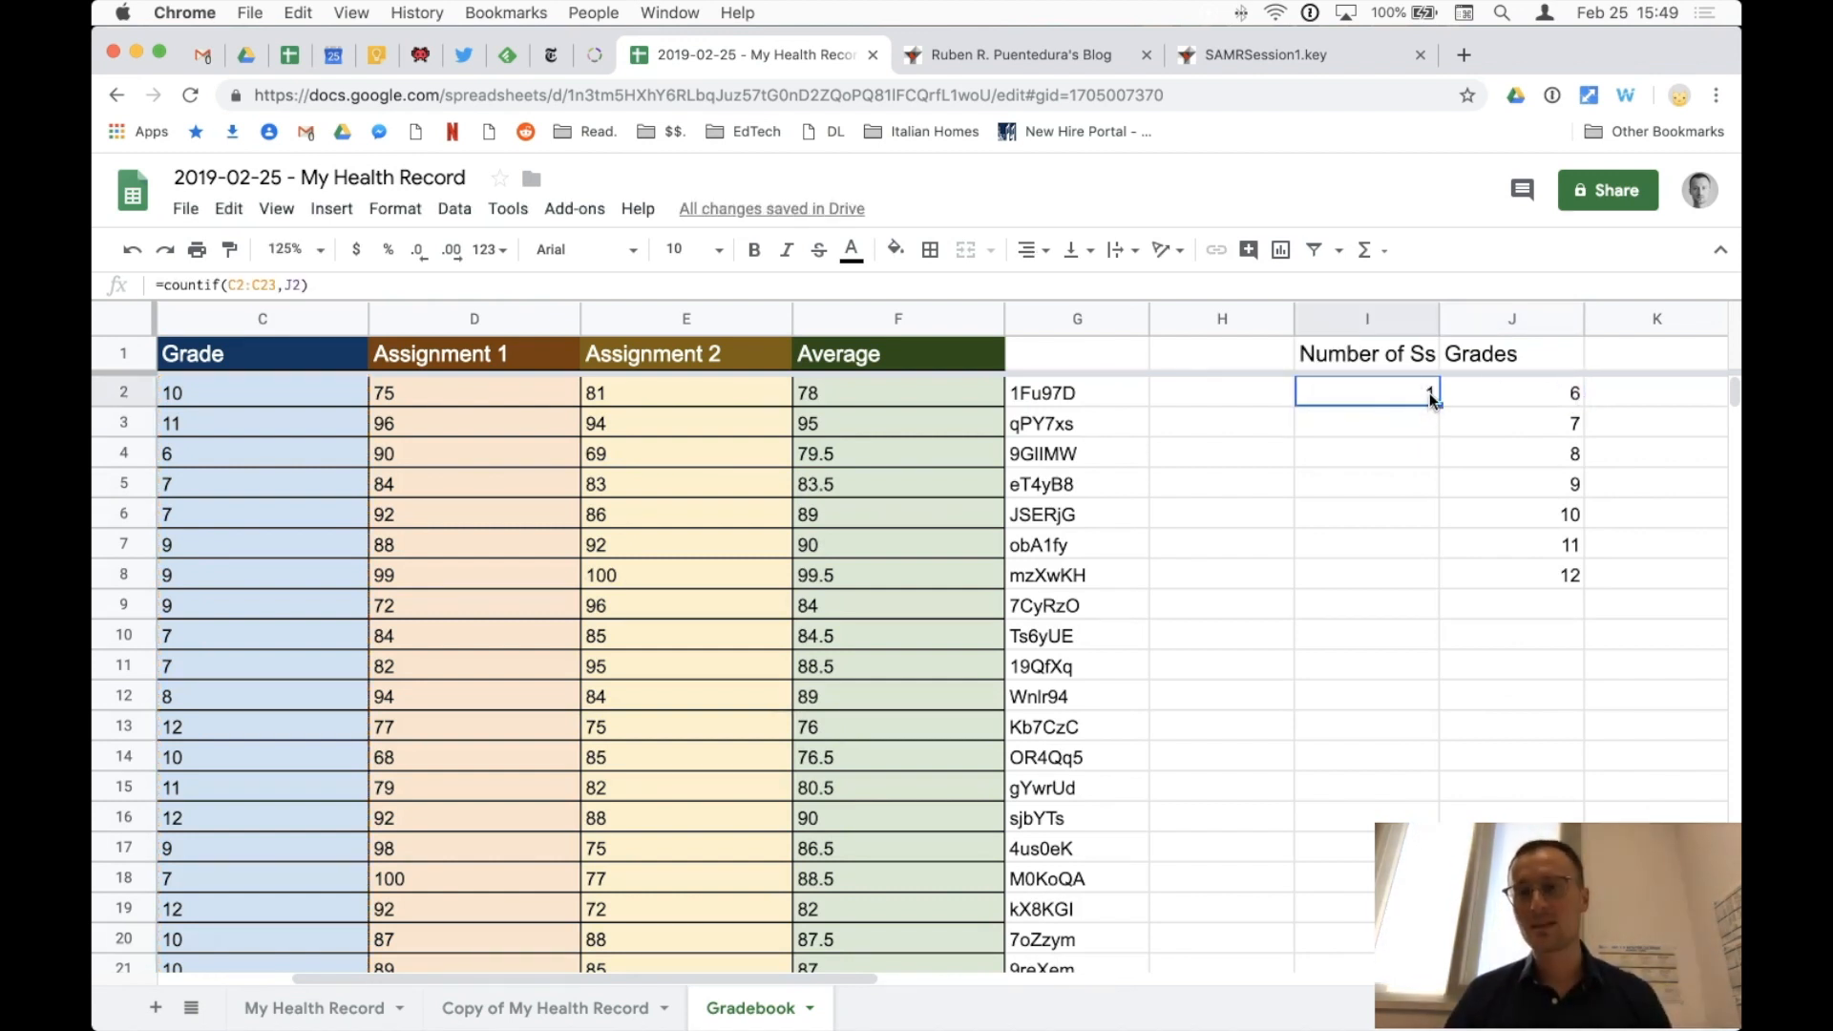
{"action": "left_click", "coordinate": [1547, 395]}
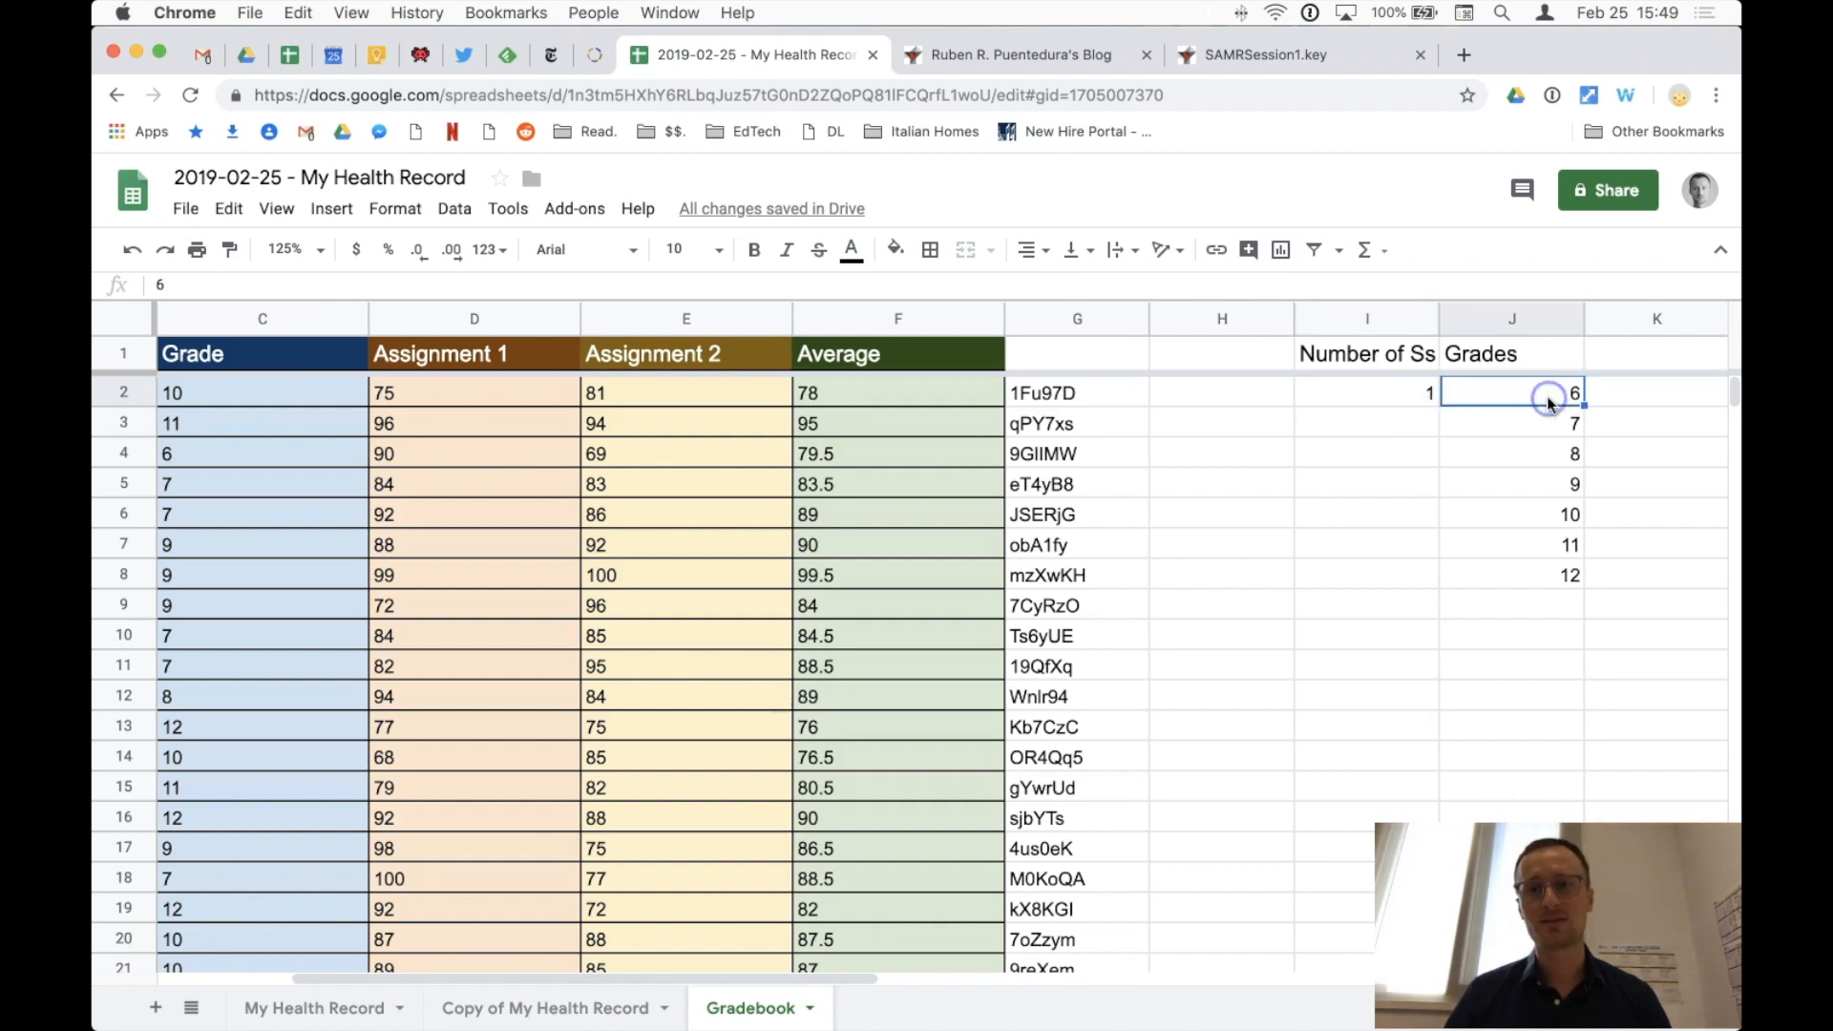
{"action": "left_click", "coordinate": [1430, 399]}
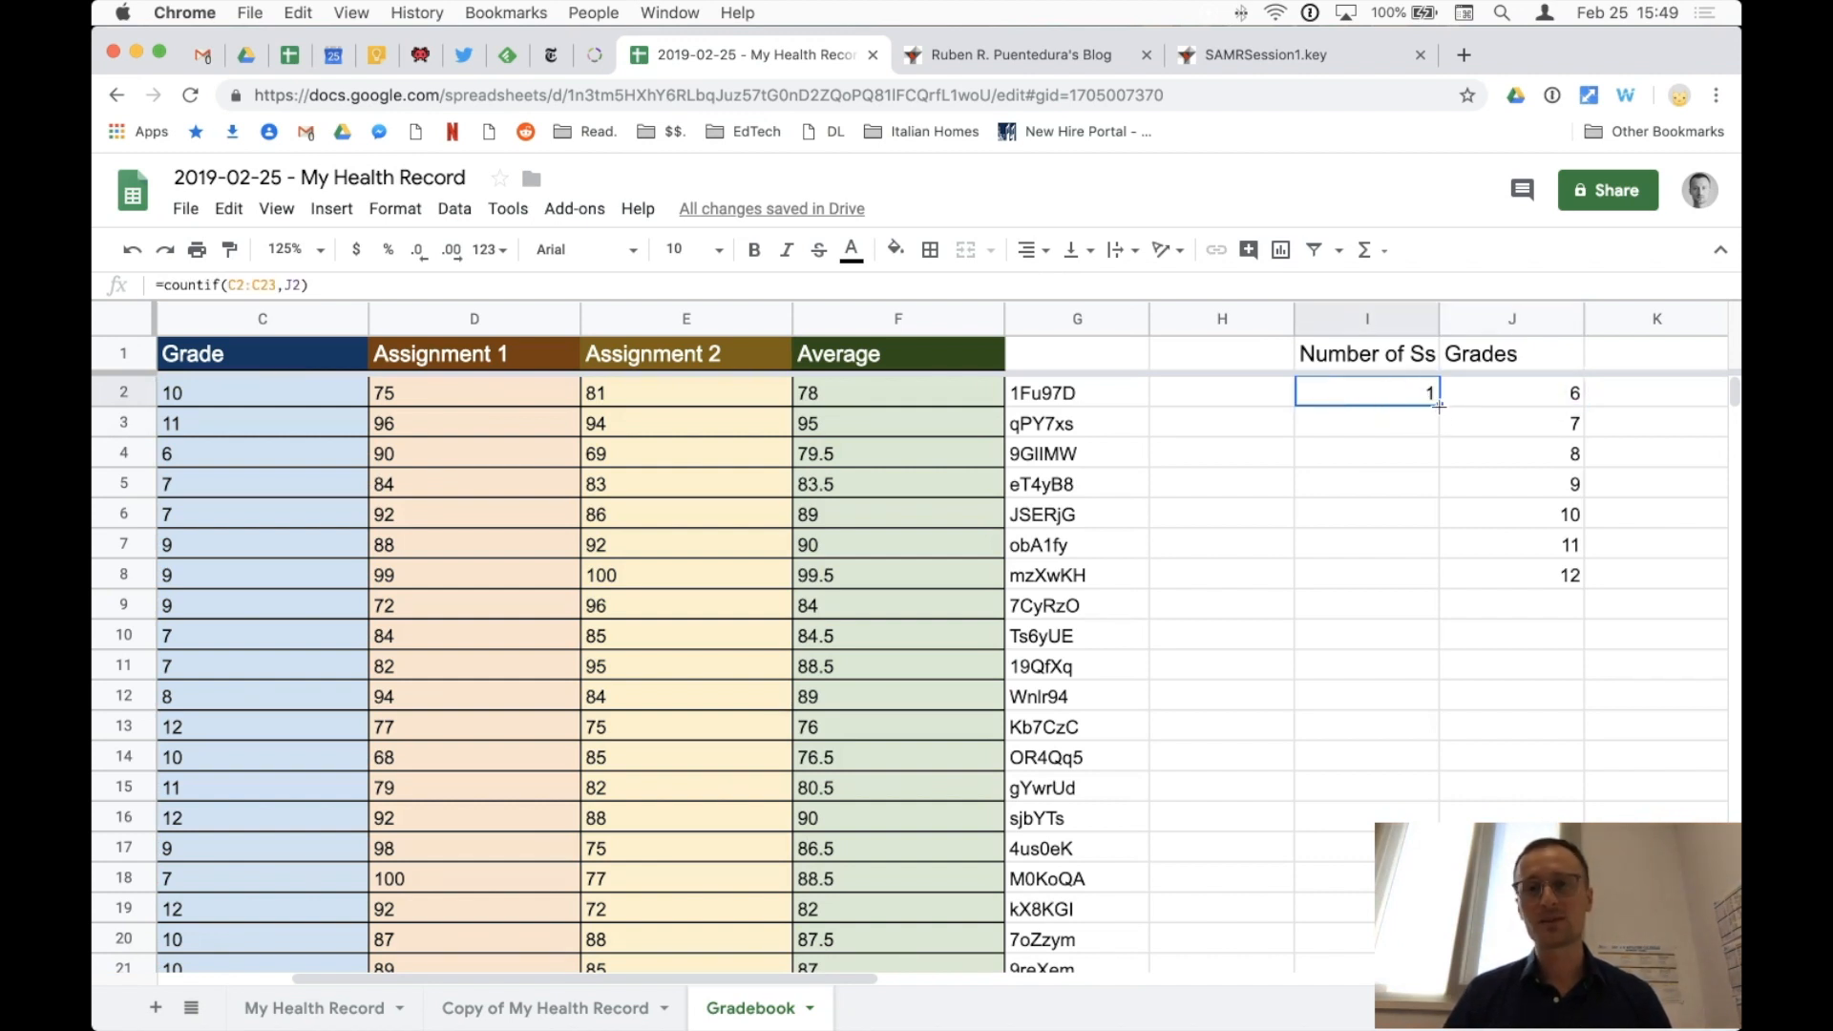
{"action": "left_click_drag", "start_coordinate": [1439, 405], "coordinate": [1440, 571]}
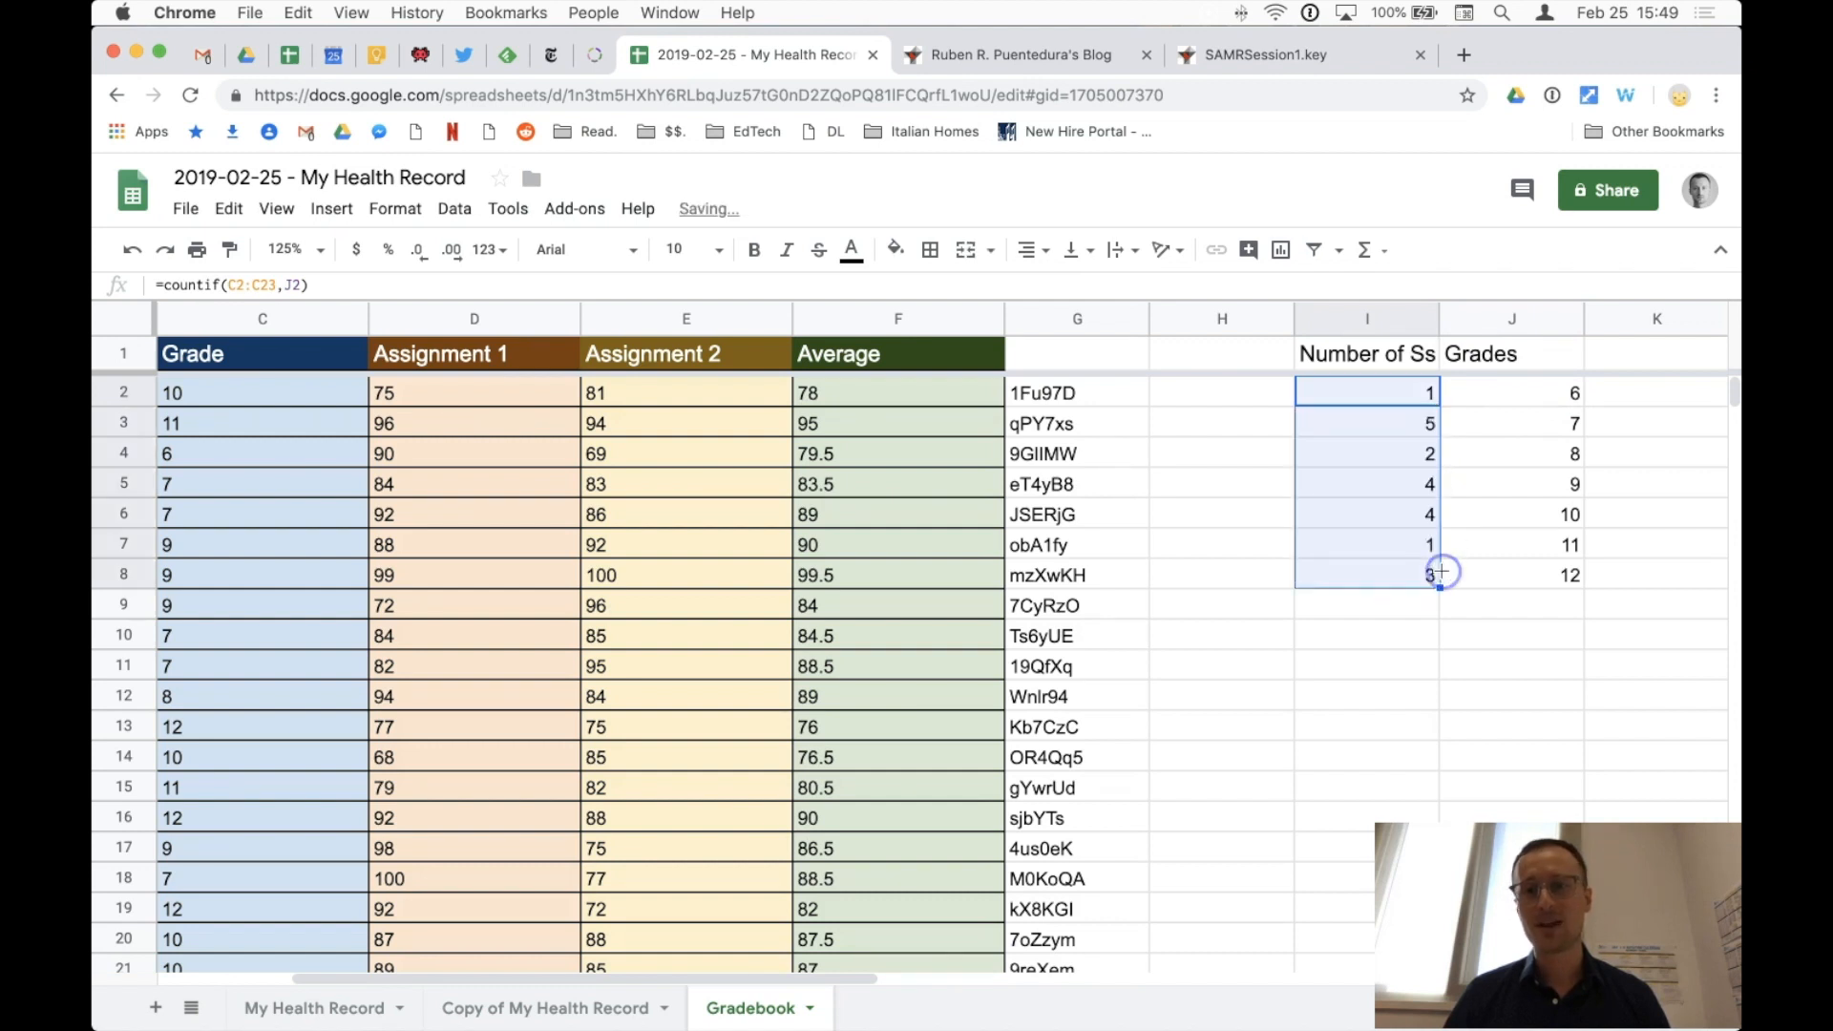
Step: Compare the student counts in column I with the grades in column J and inspect the COUNTIF formula in I5
{"action": "left_click", "coordinate": [1430, 395]}
{"action": "left_click", "coordinate": [1455, 392]}
{"action": "left_click", "coordinate": [1396, 425]}
{"action": "left_click", "coordinate": [1459, 422]}
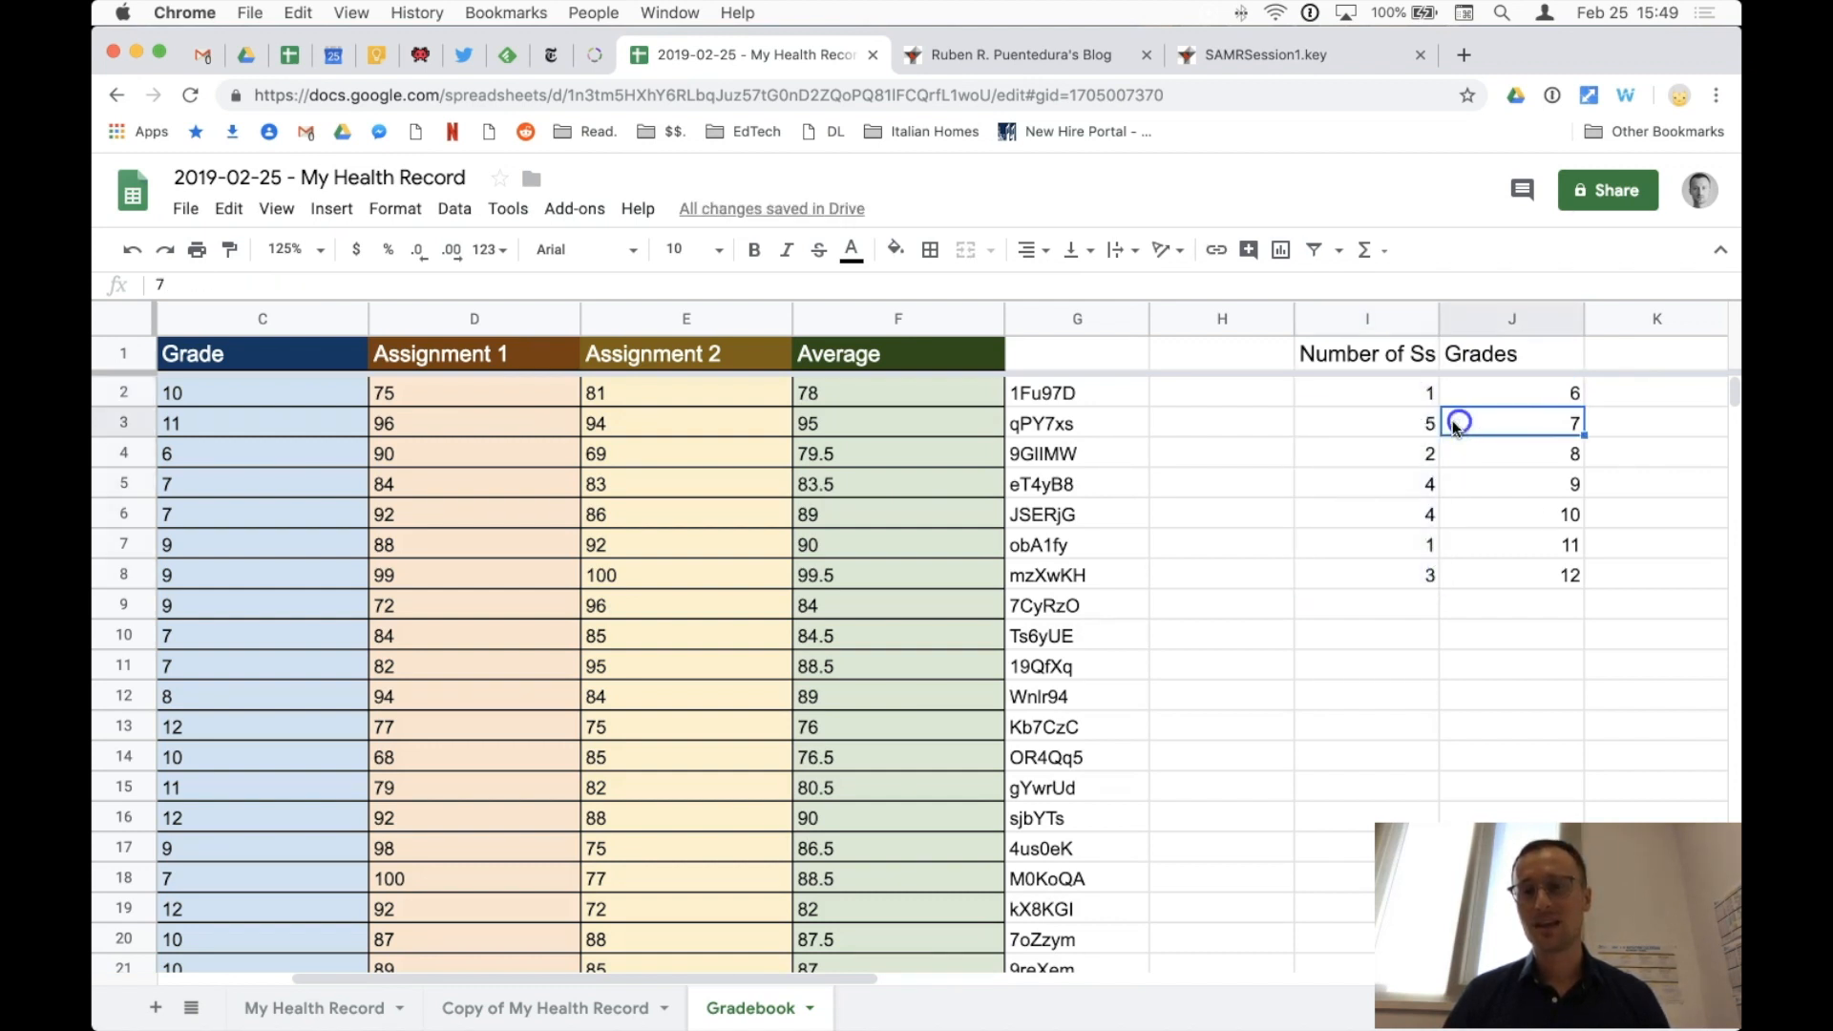
{"action": "left_click", "coordinate": [1420, 450]}
{"action": "left_click", "coordinate": [1454, 455]}
{"action": "left_click", "coordinate": [1418, 483]}
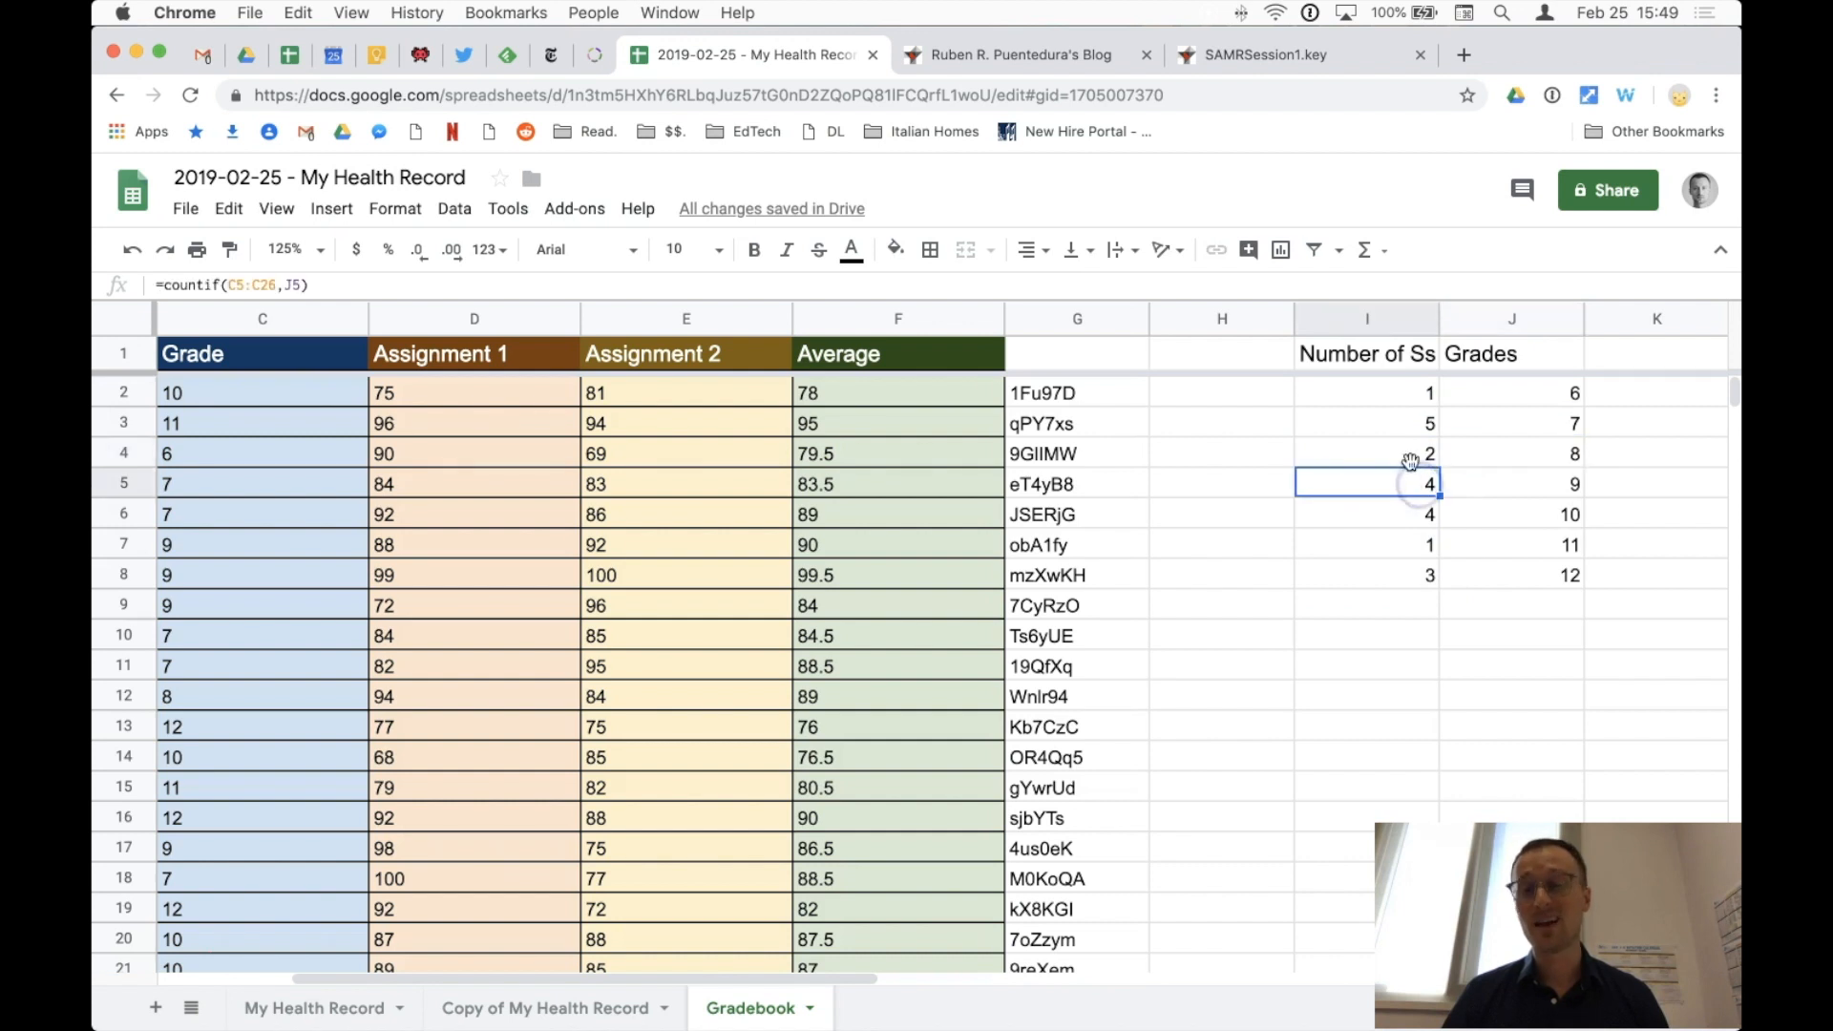
{"action": "double_click", "coordinate": [1411, 482]}
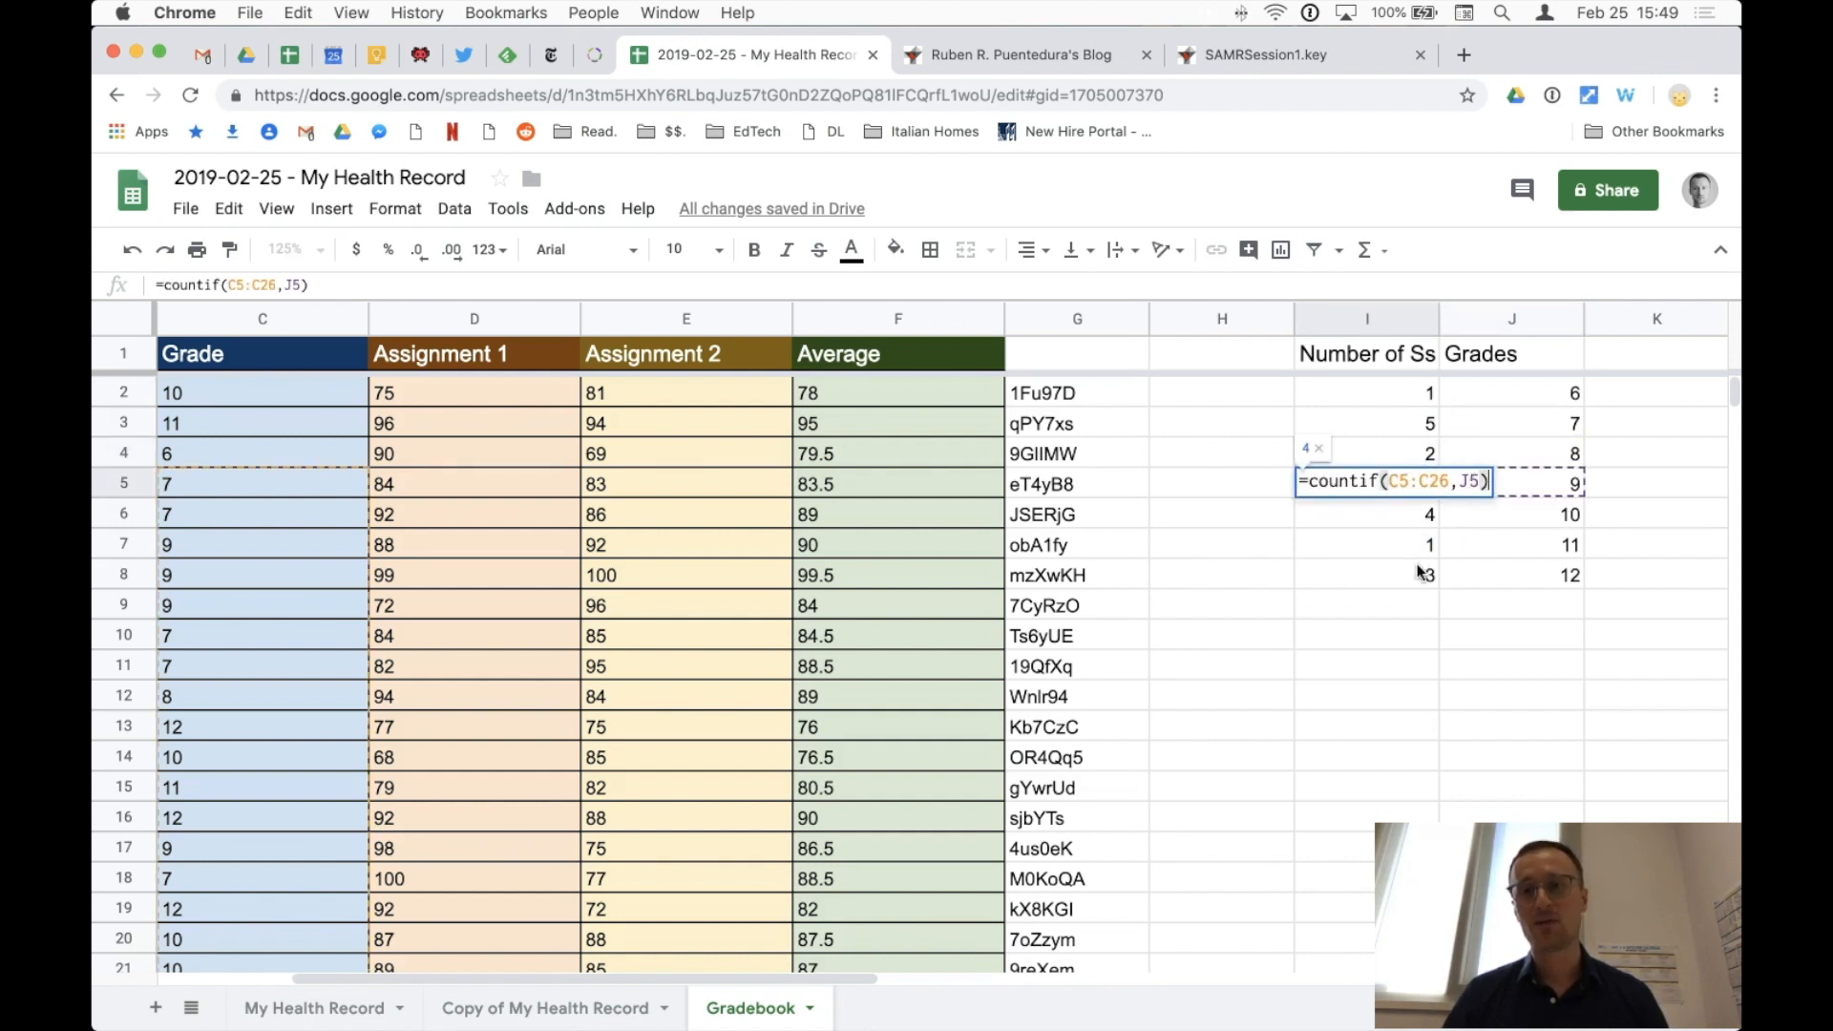
{"action": "key", "text": "Escape"}
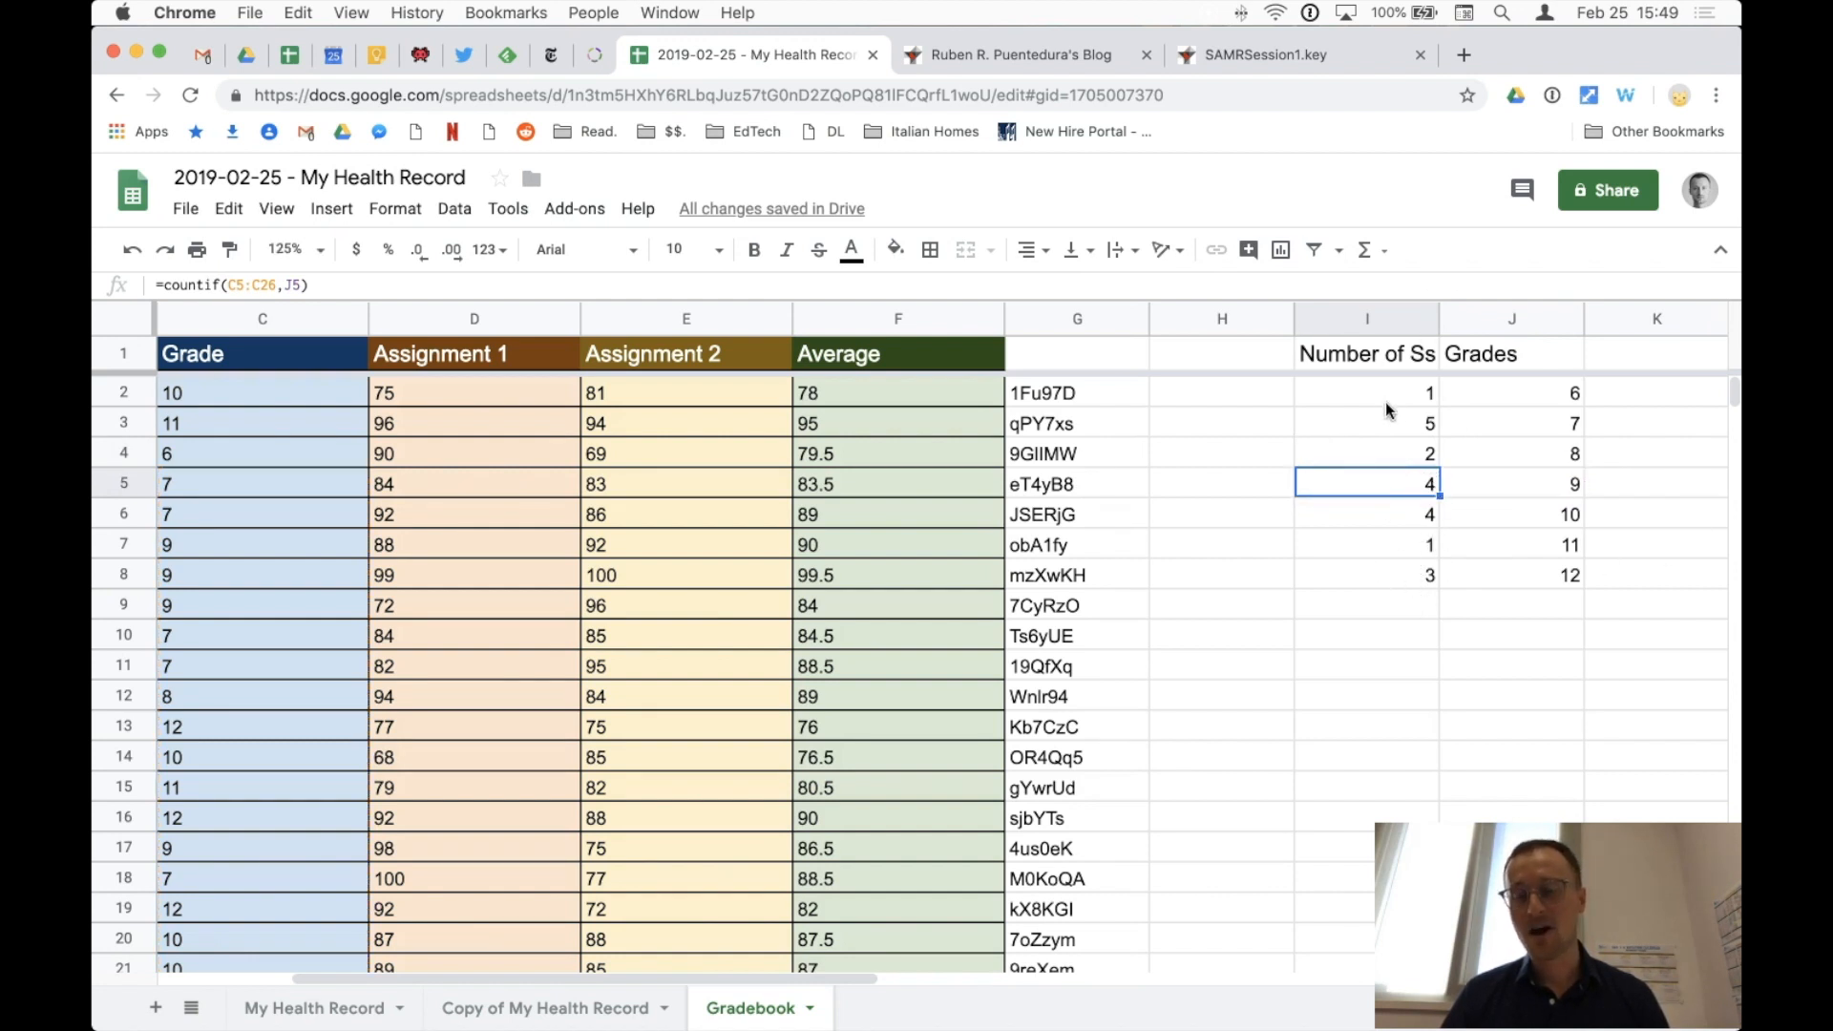
{"action": "left_click", "coordinate": [134, 972]}
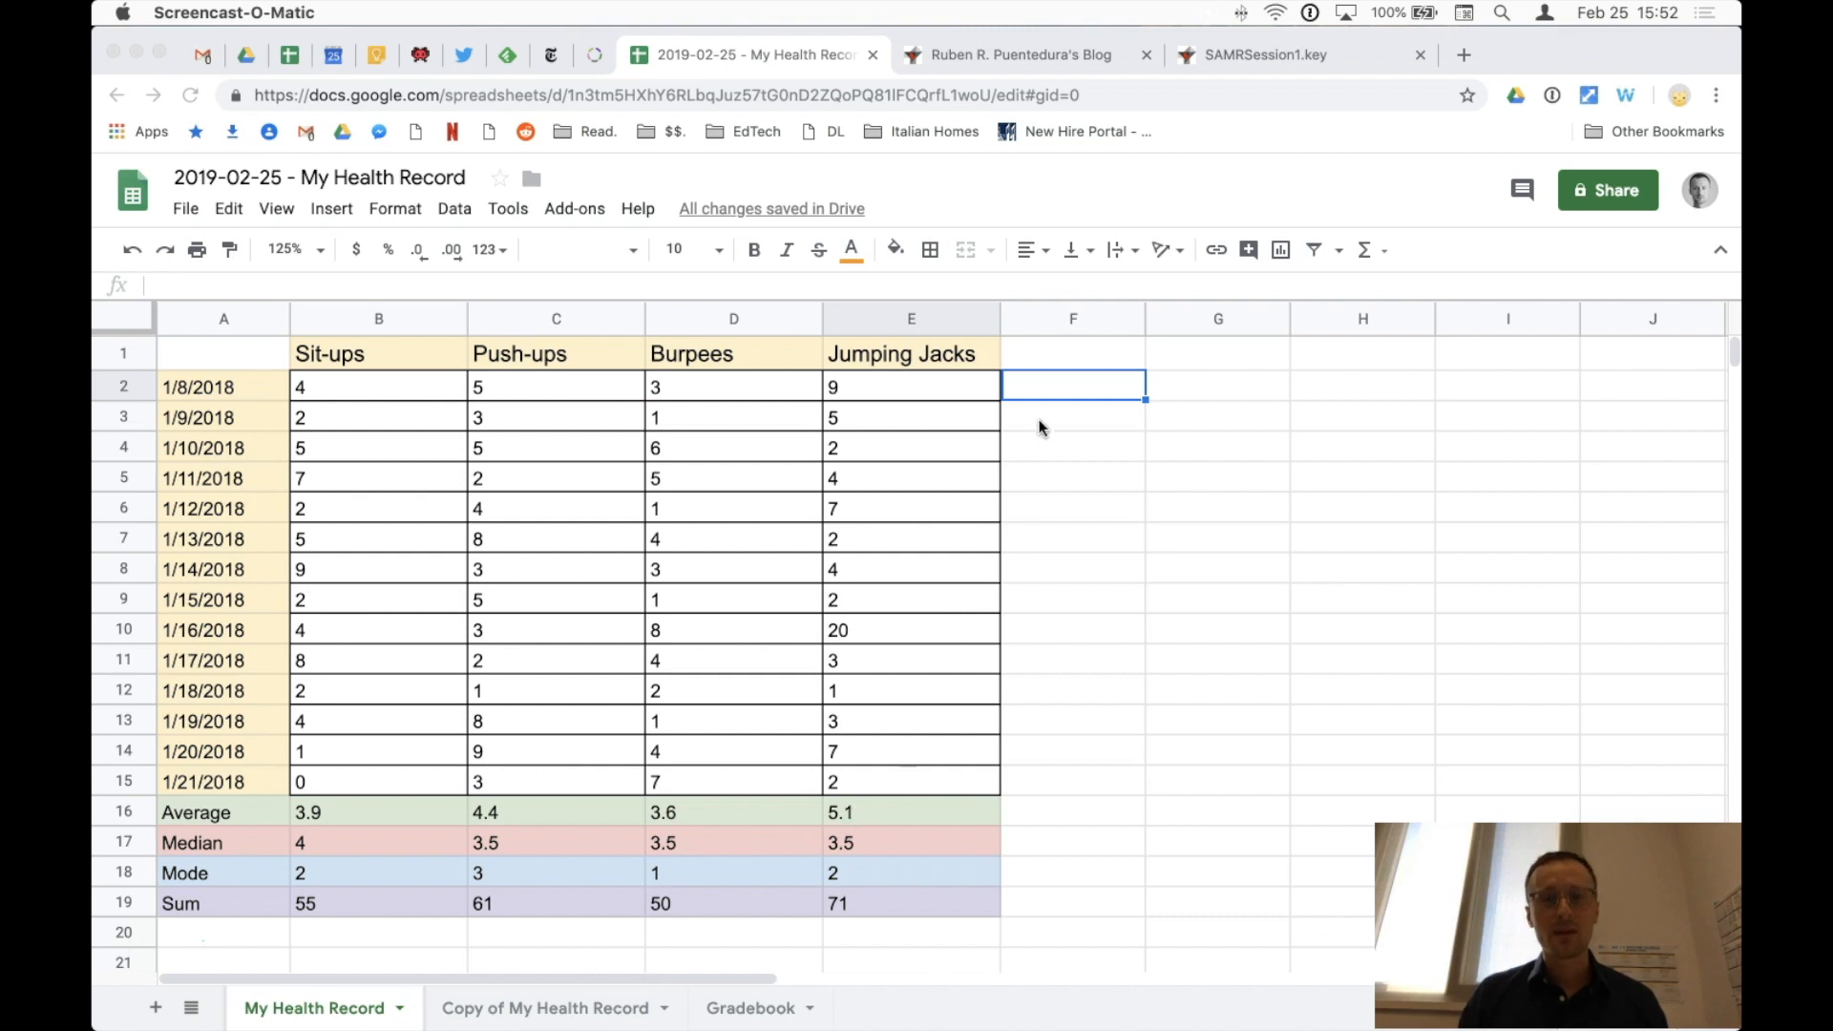
Step: Enter =if(E2>5,"Great job","Not yet") in F2 of the My Health Record sheet to rate the Jumping Jacks value
{"action": "left_click", "coordinate": [1046, 394]}
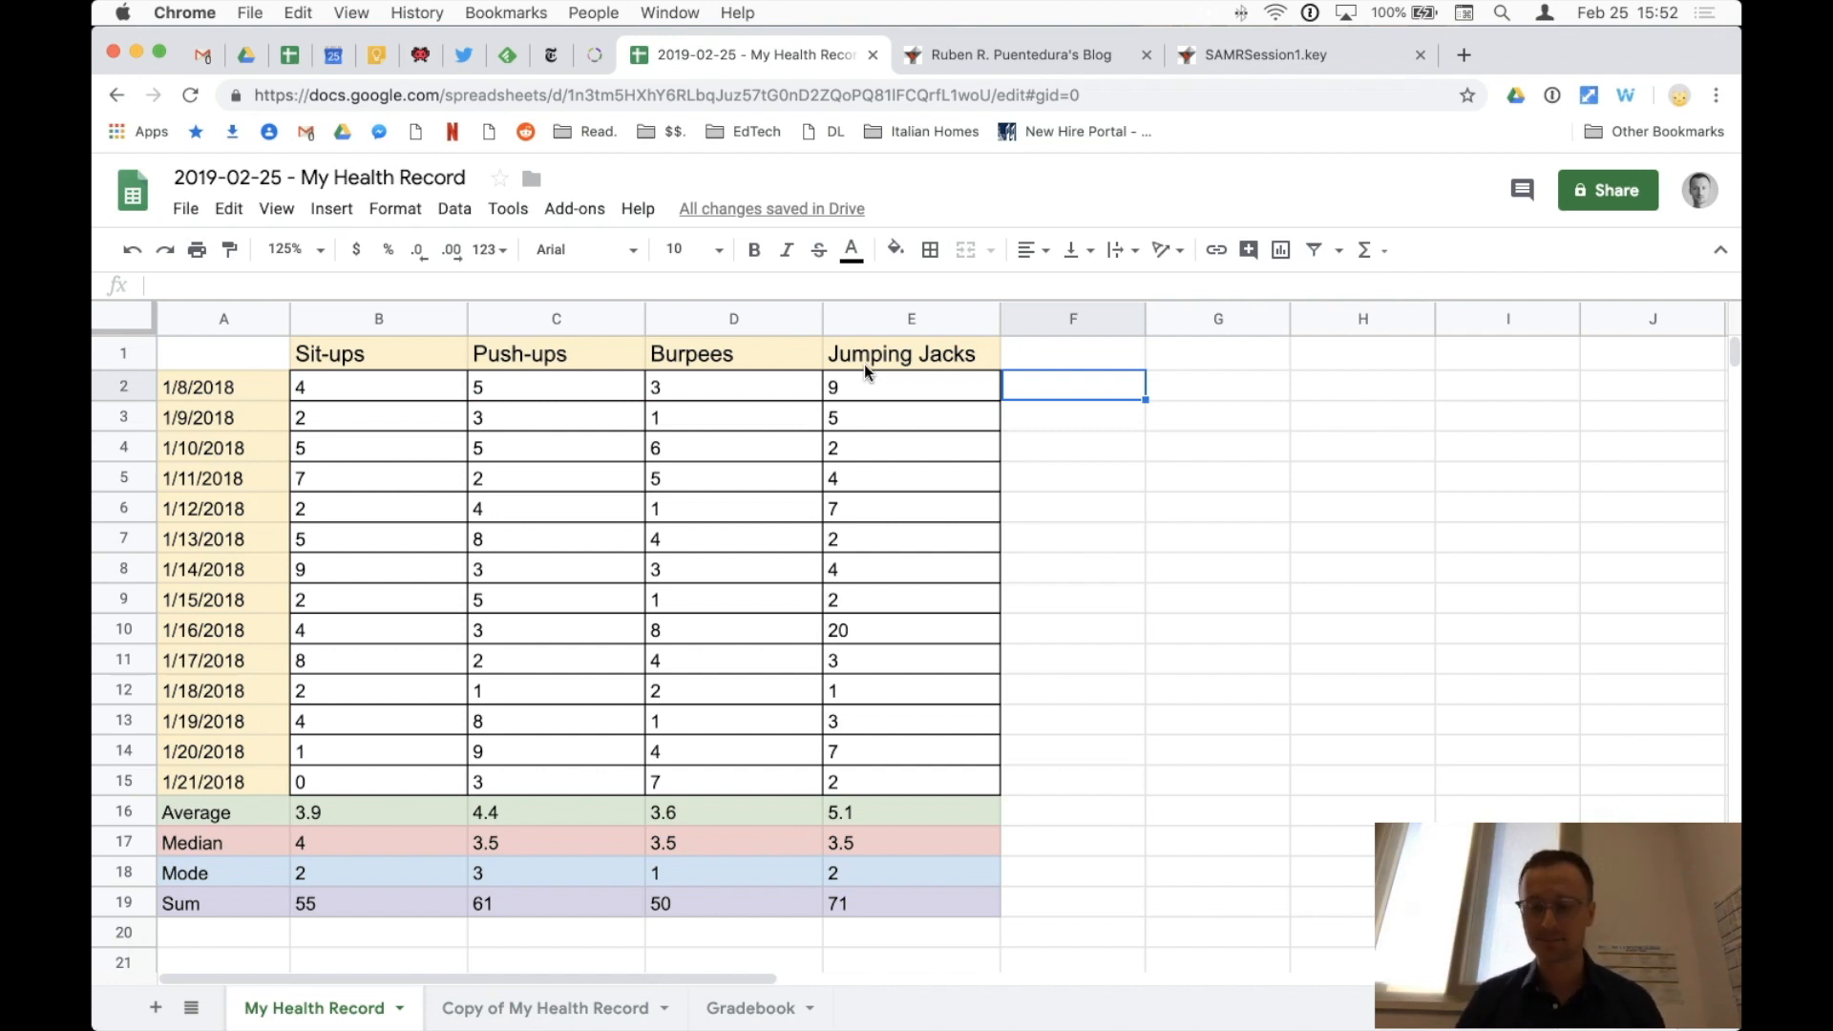
{"action": "double_click", "coordinate": [1035, 386]}
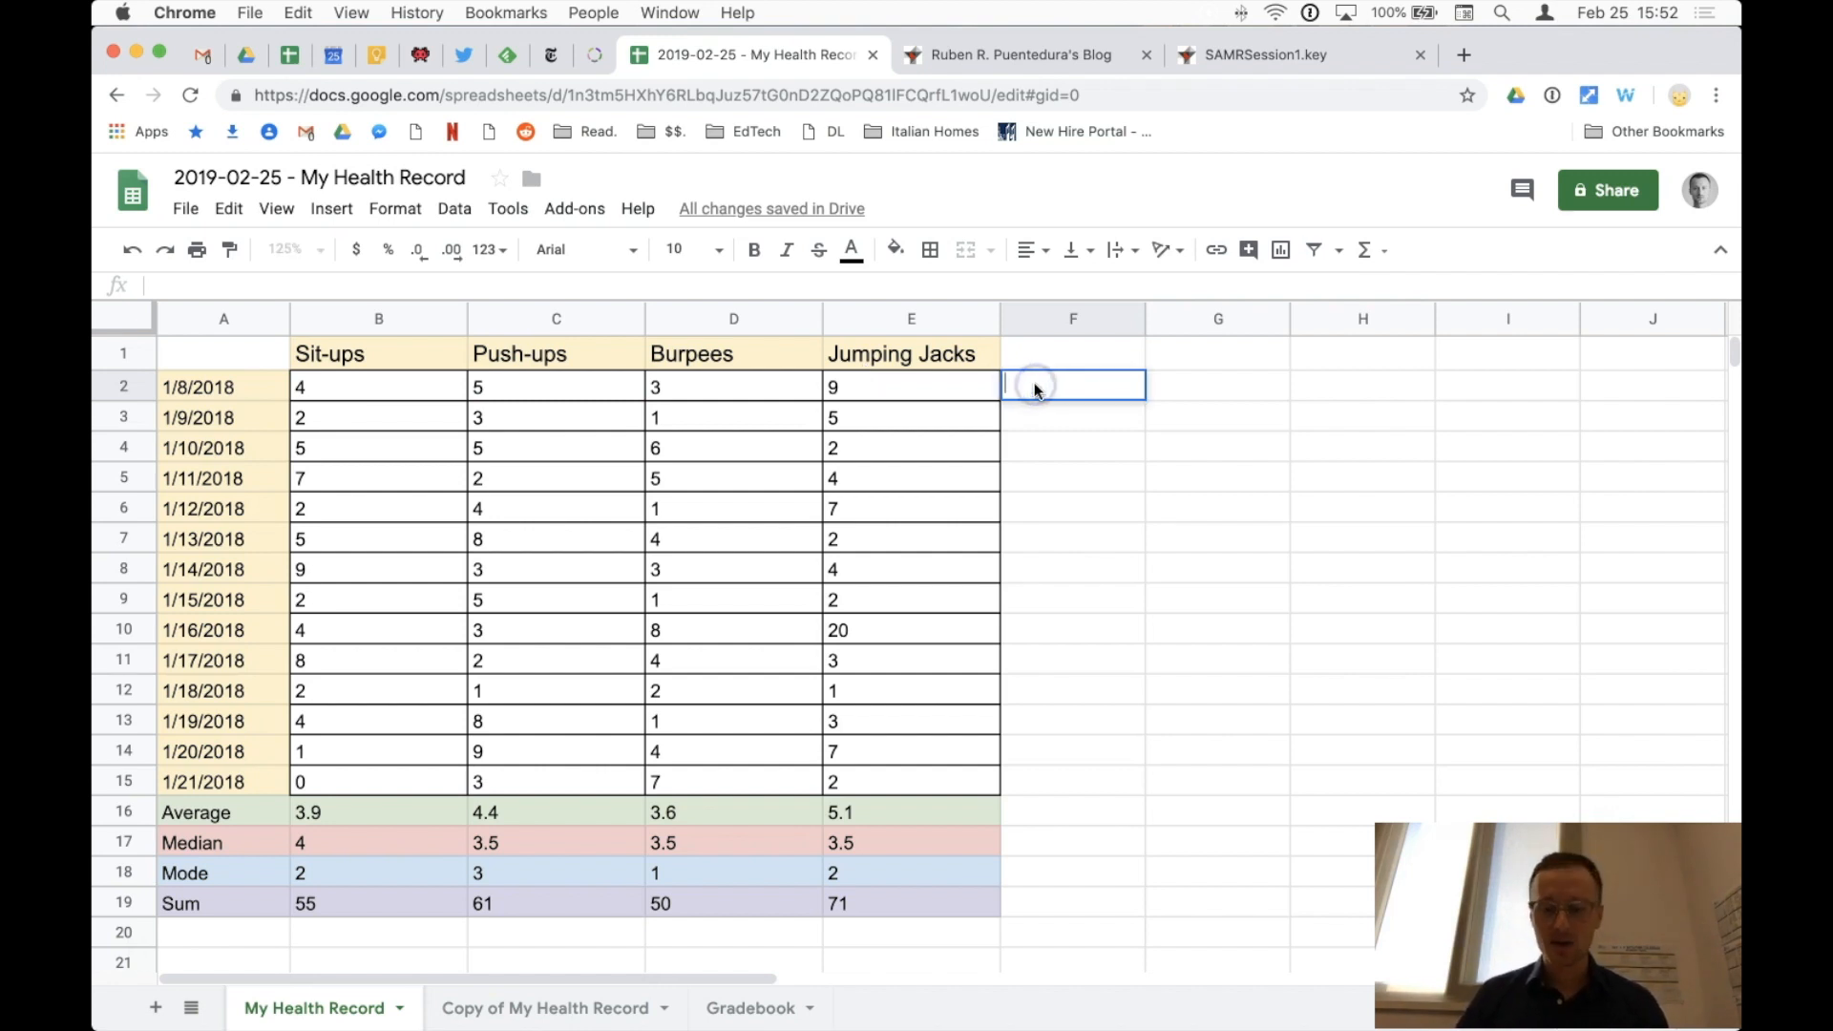
{"action": "type", "text": "=if"}
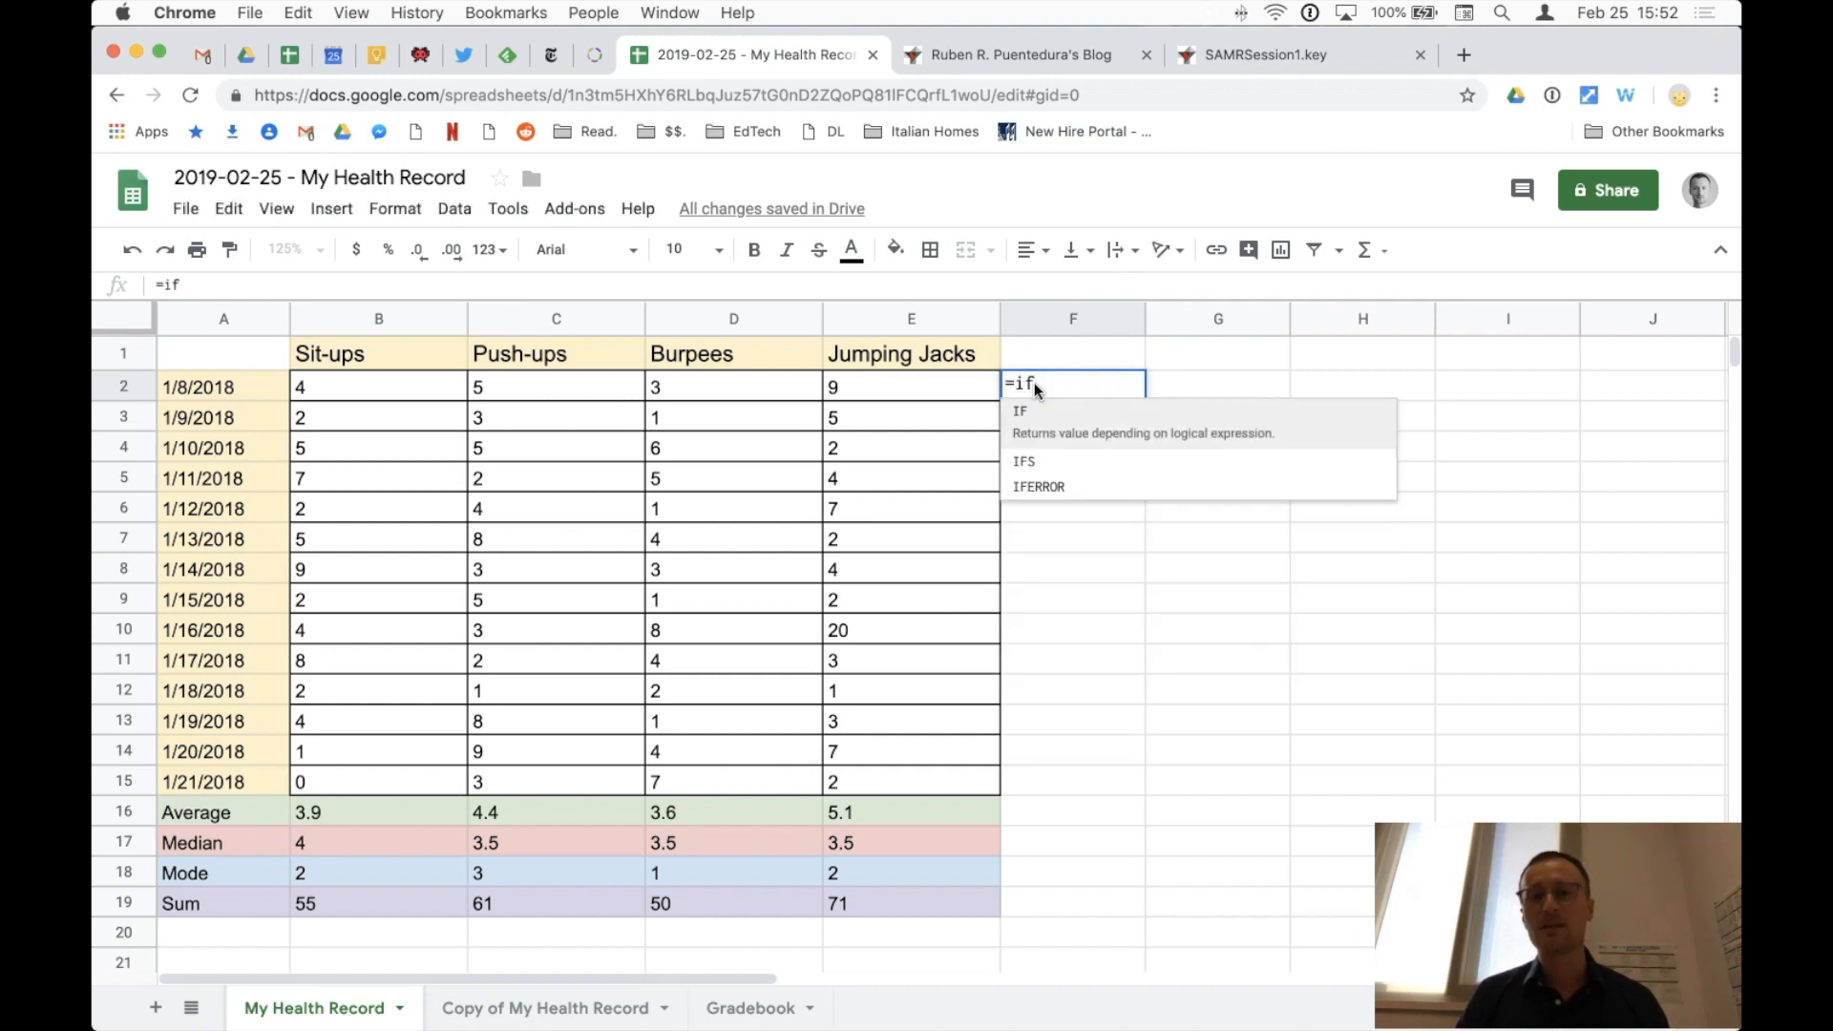
{"action": "type", "text": "("}
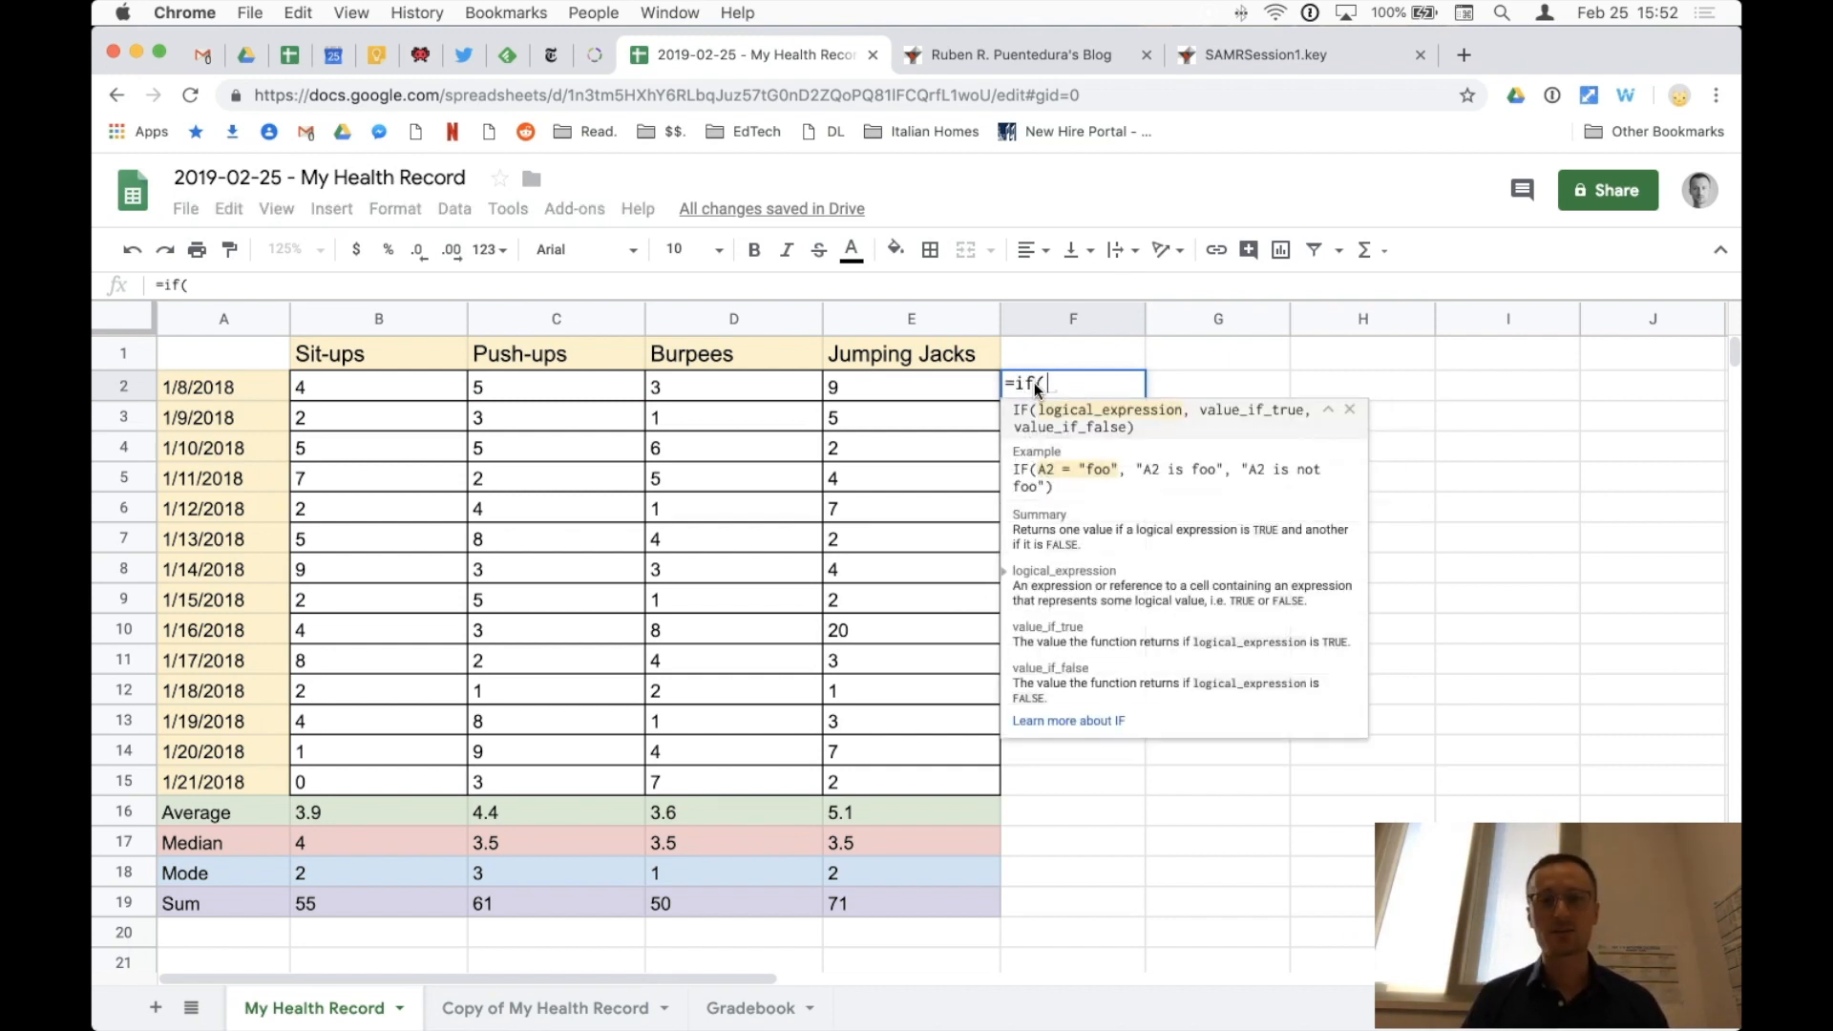
{"action": "left_click", "coordinate": [885, 392]}
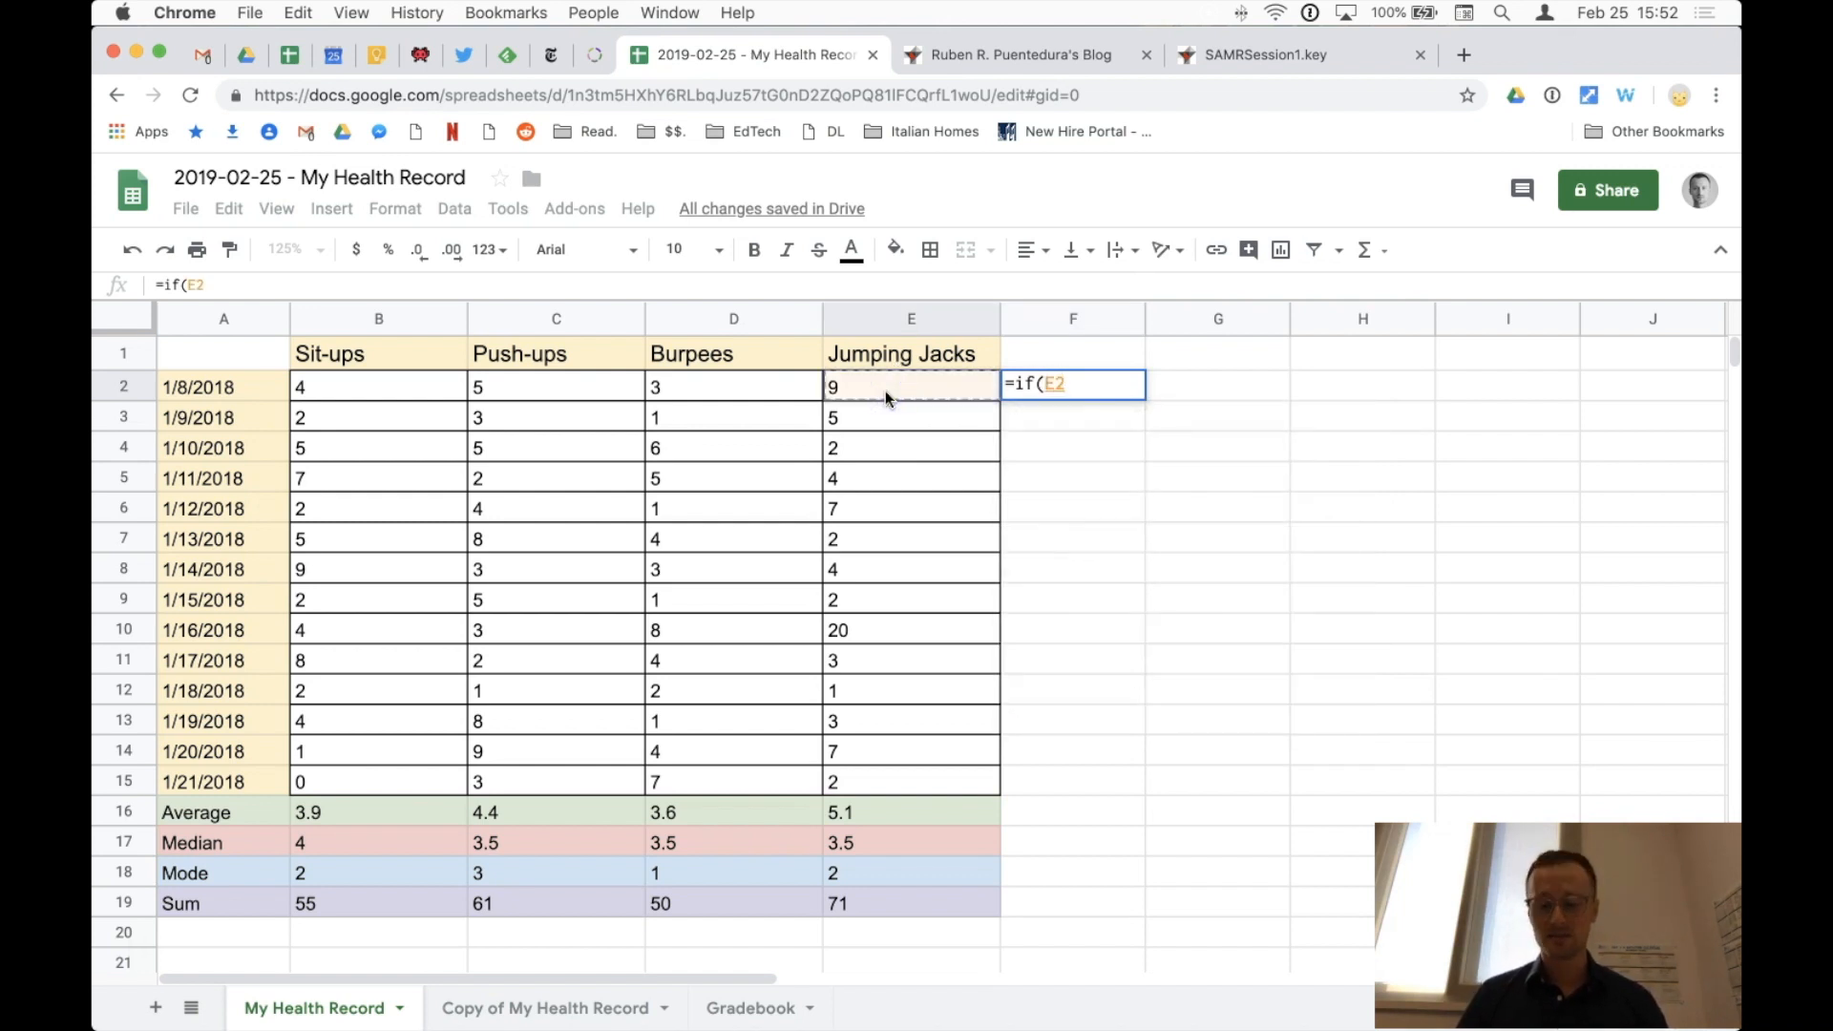
{"action": "type", "text": ">"}
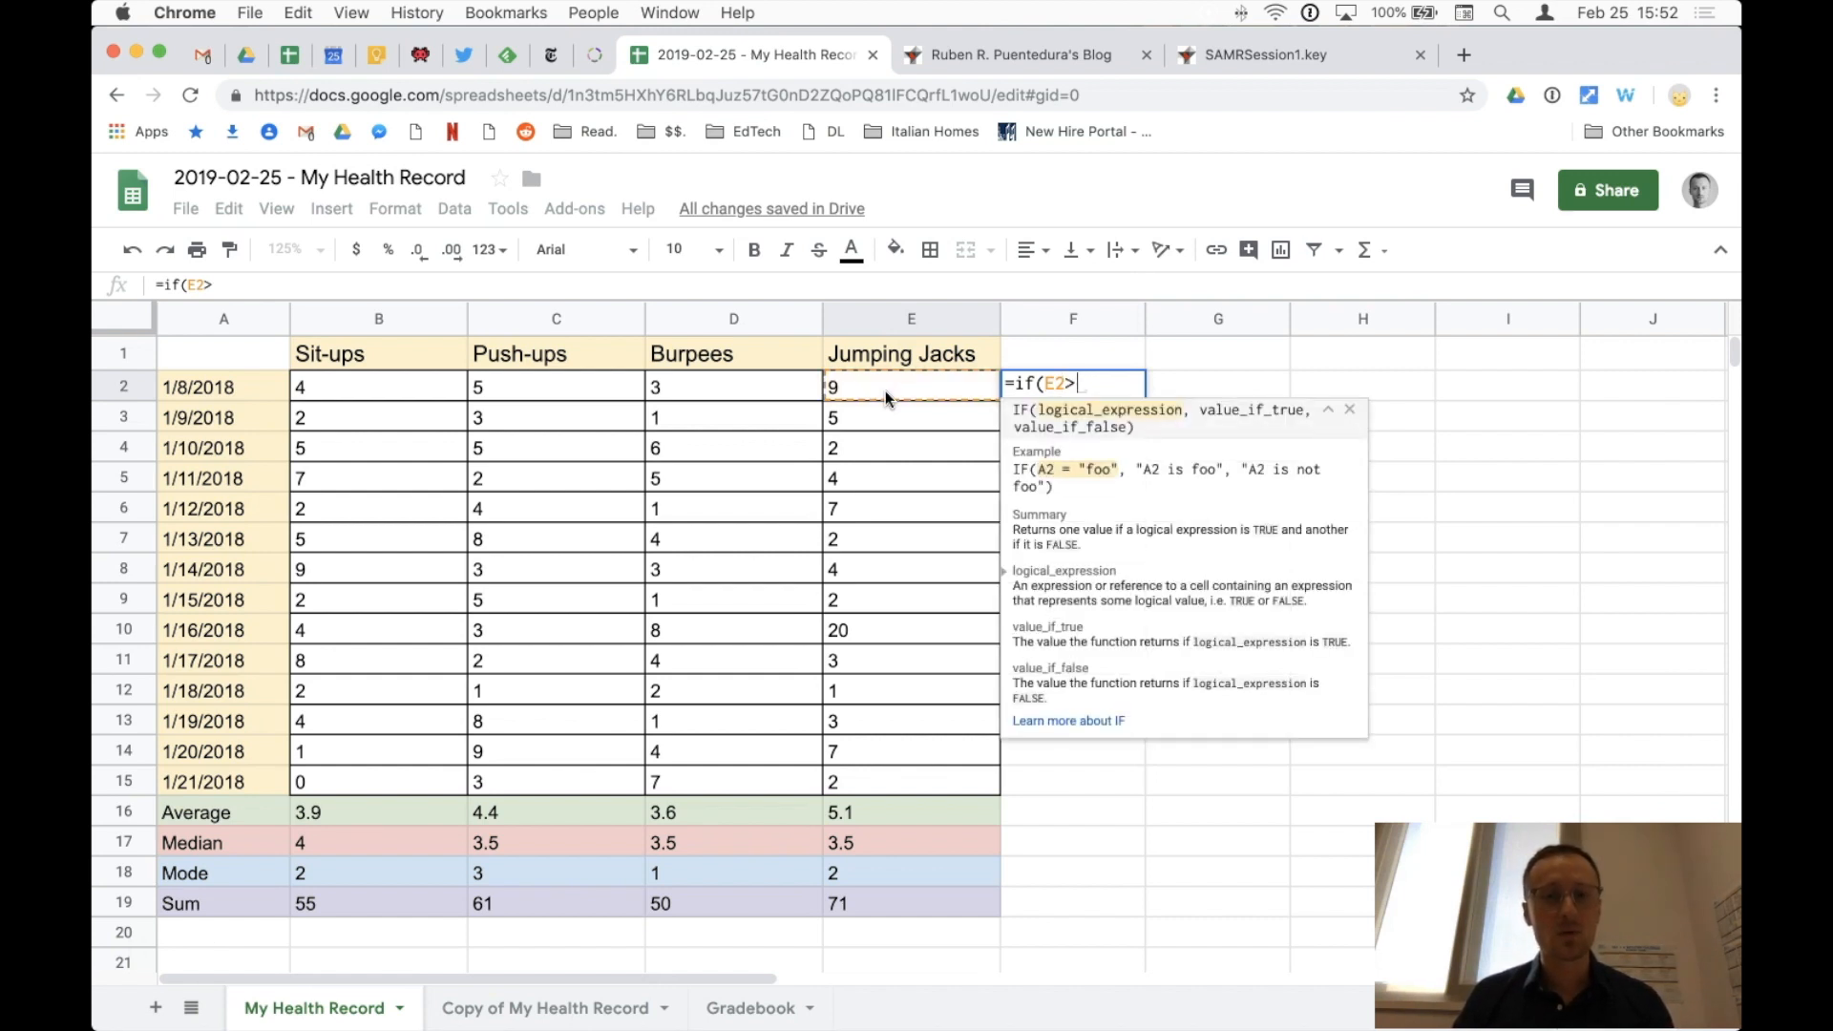
{"action": "type", "text": "5"}
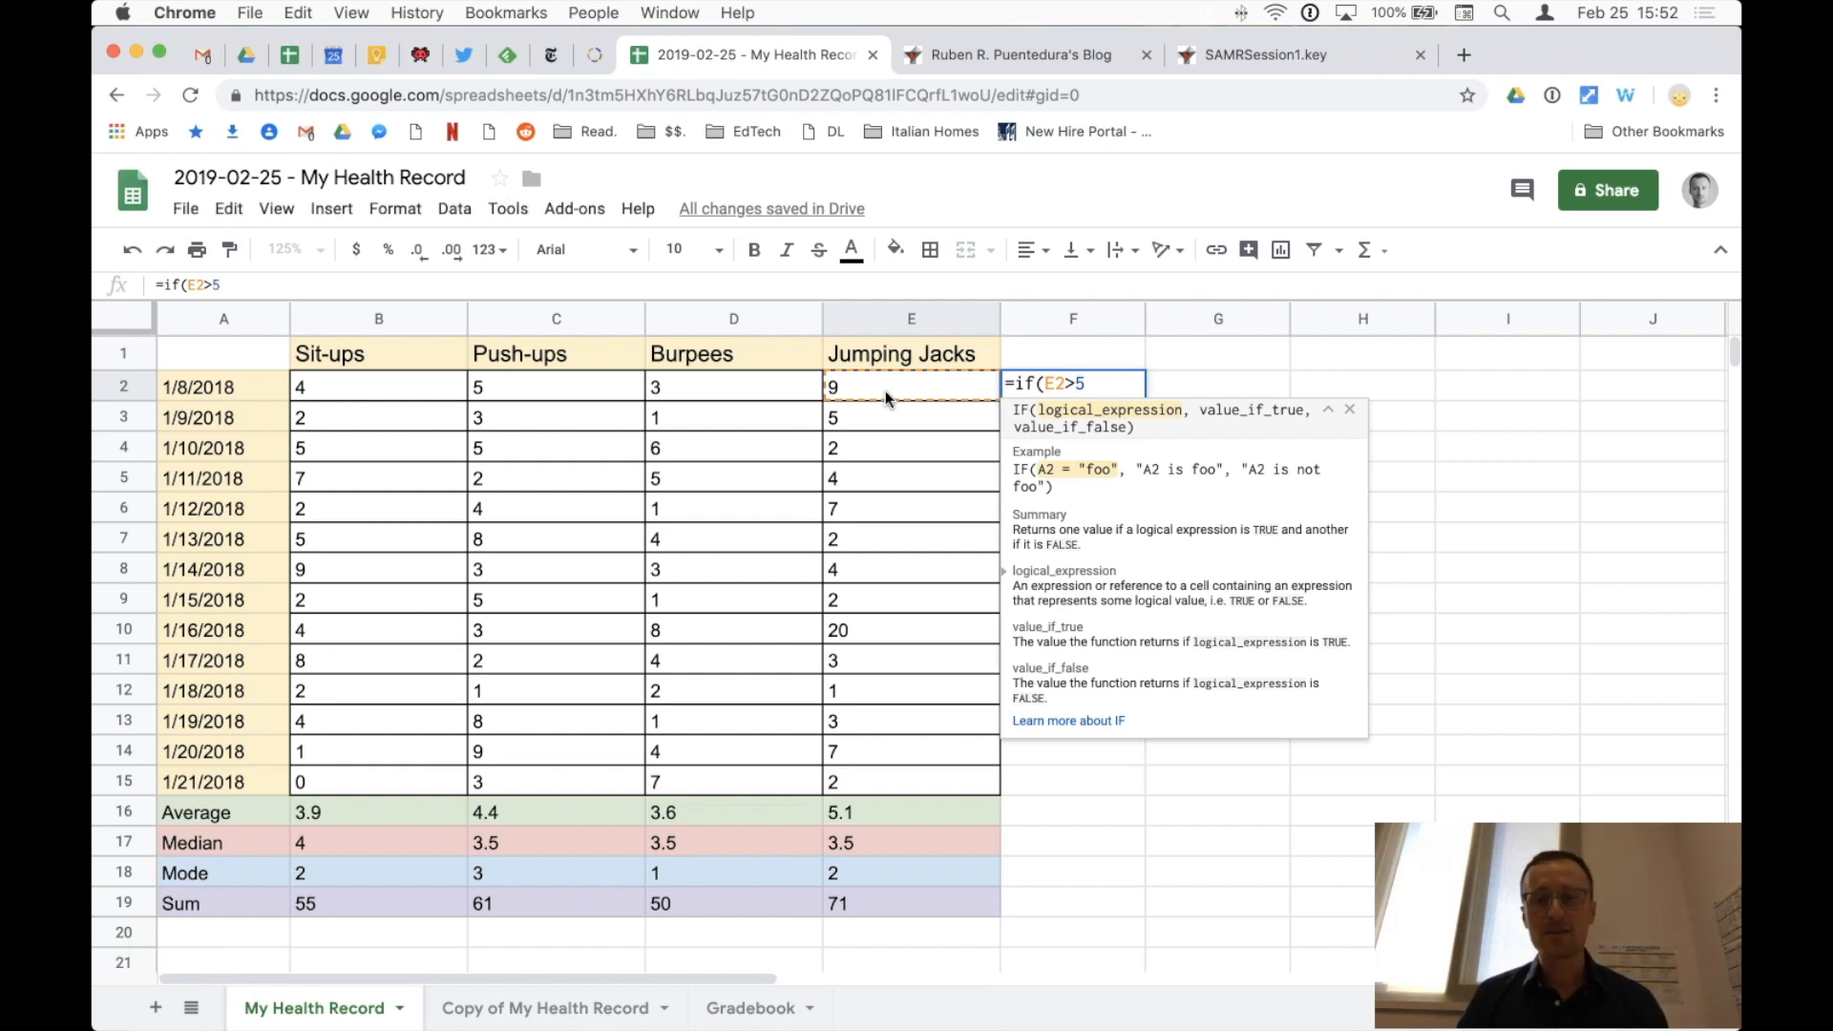
{"action": "type", "text": ","}
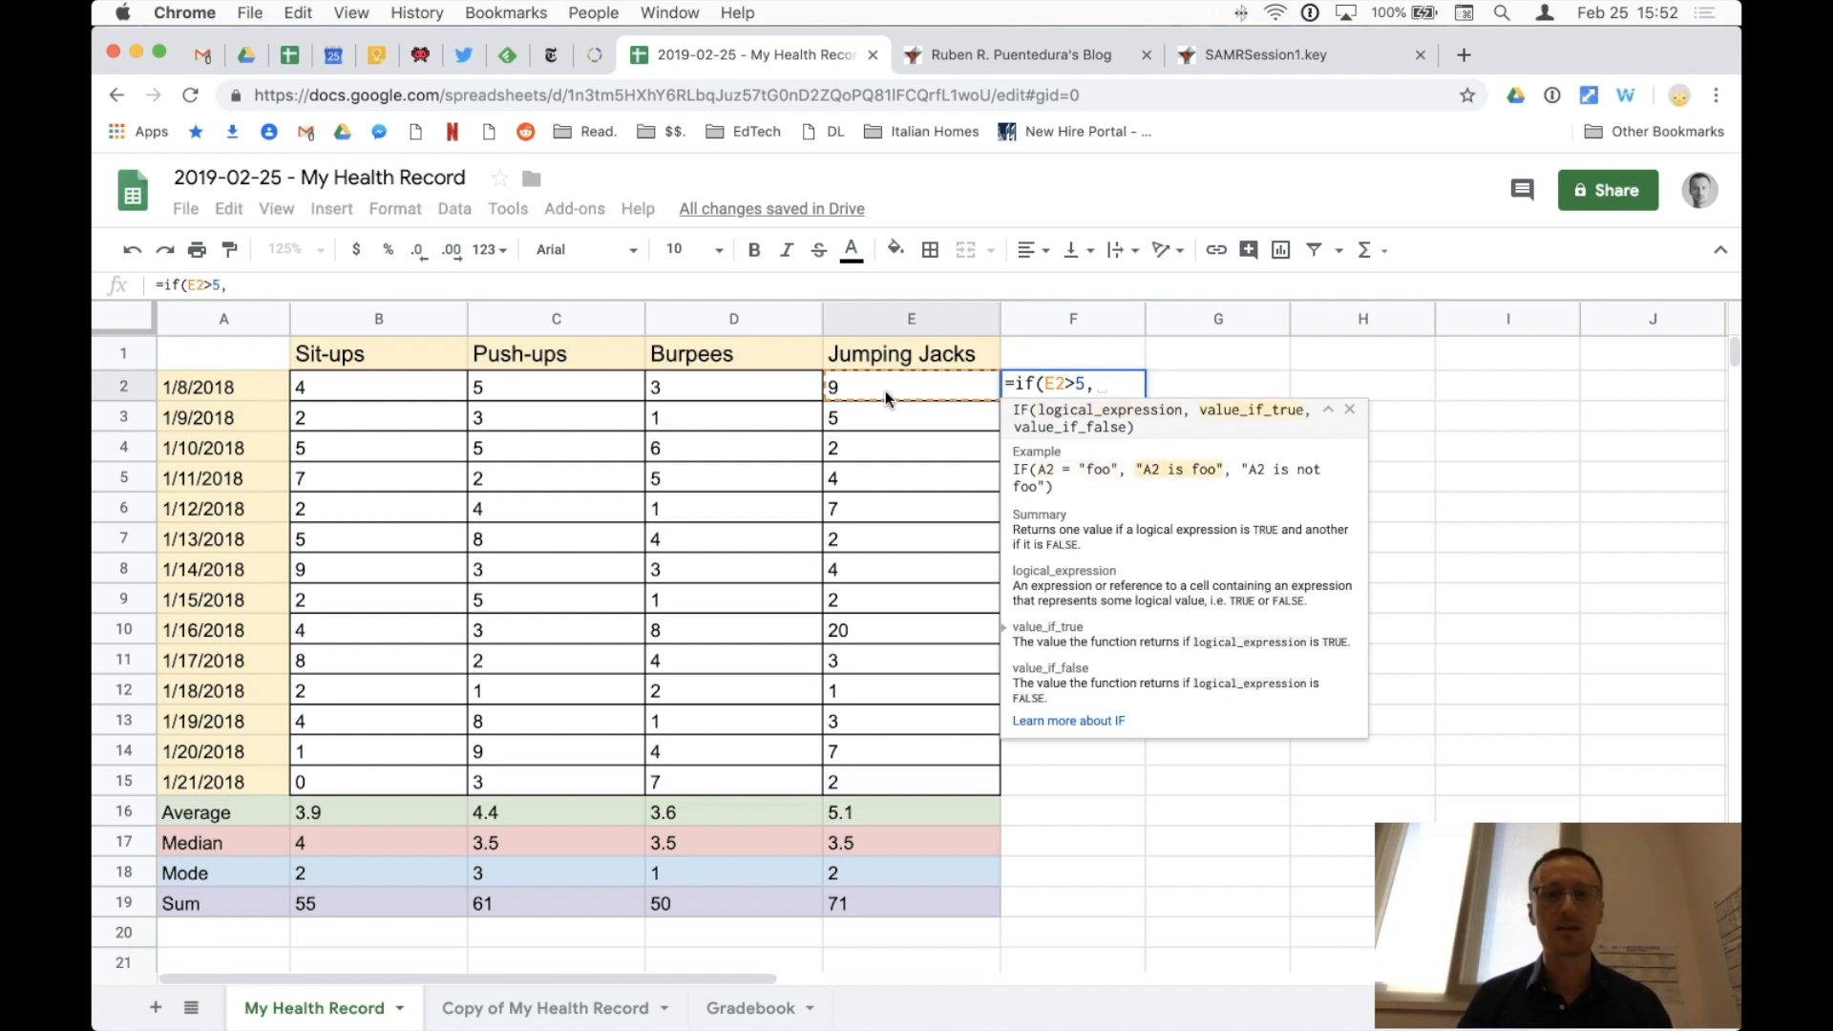
{"action": "type", "text": "\""}
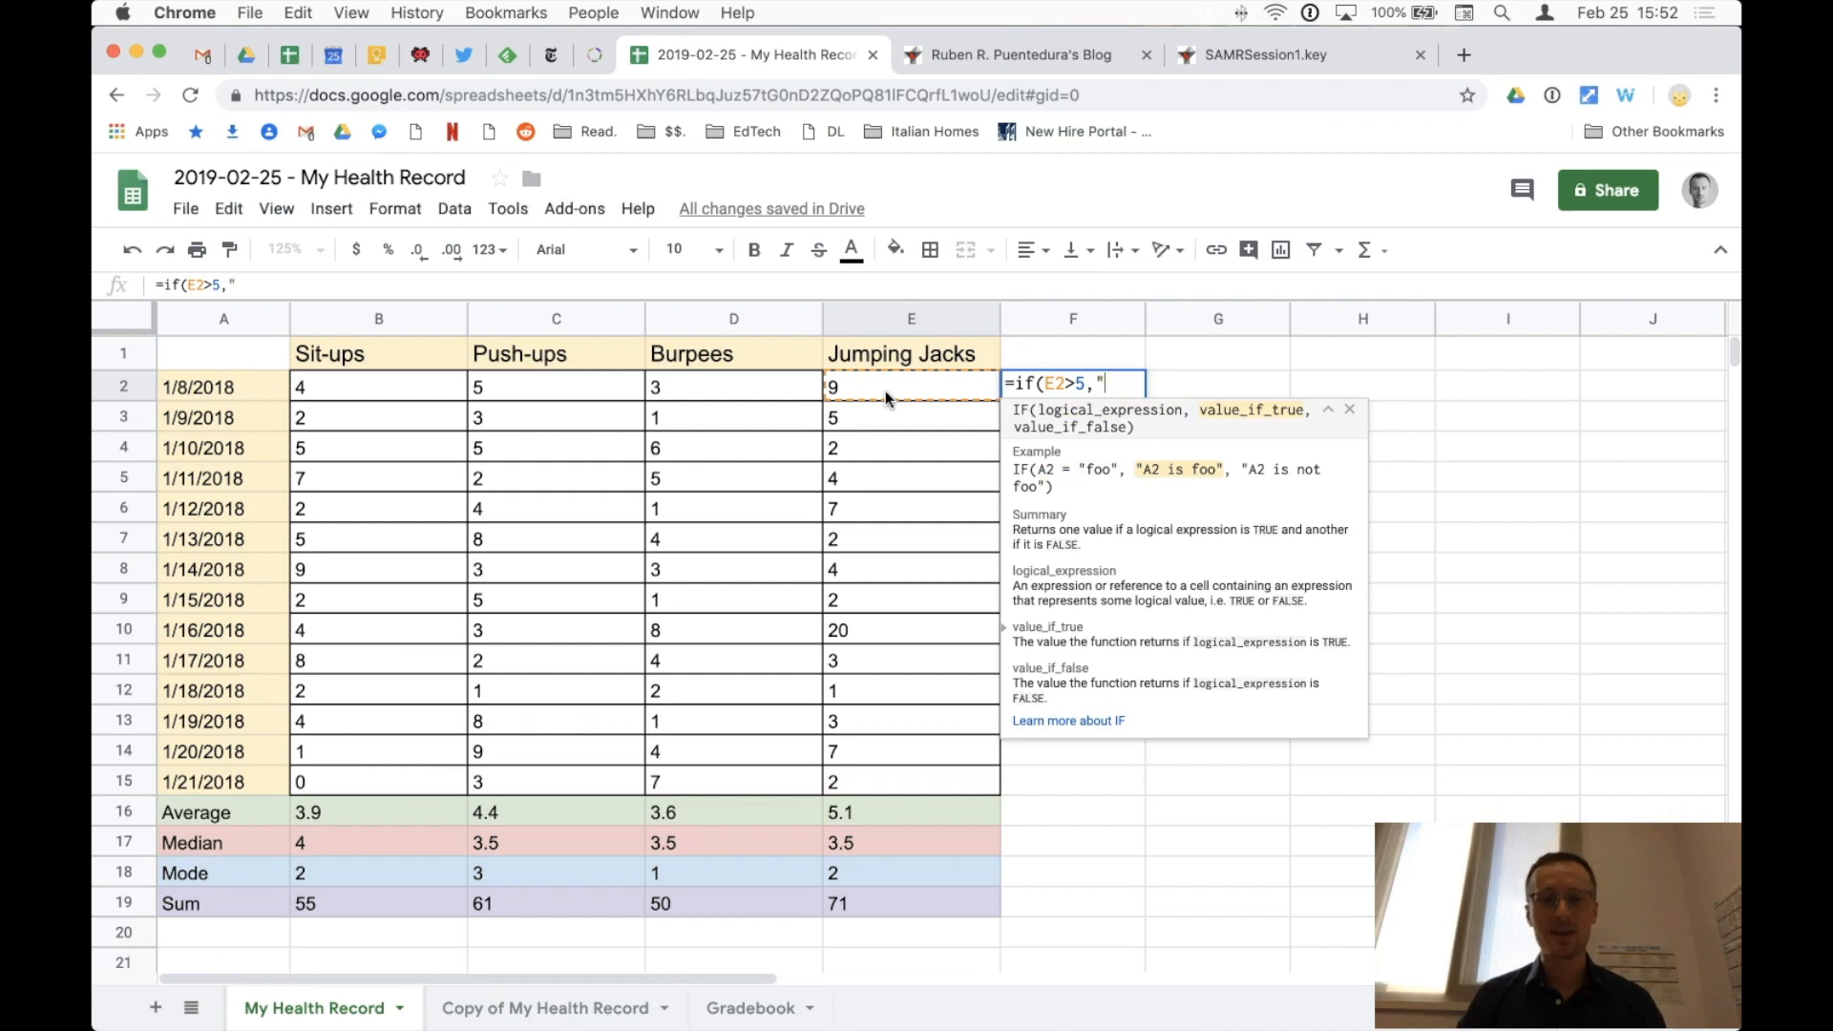
{"action": "type", "text": "Great"}
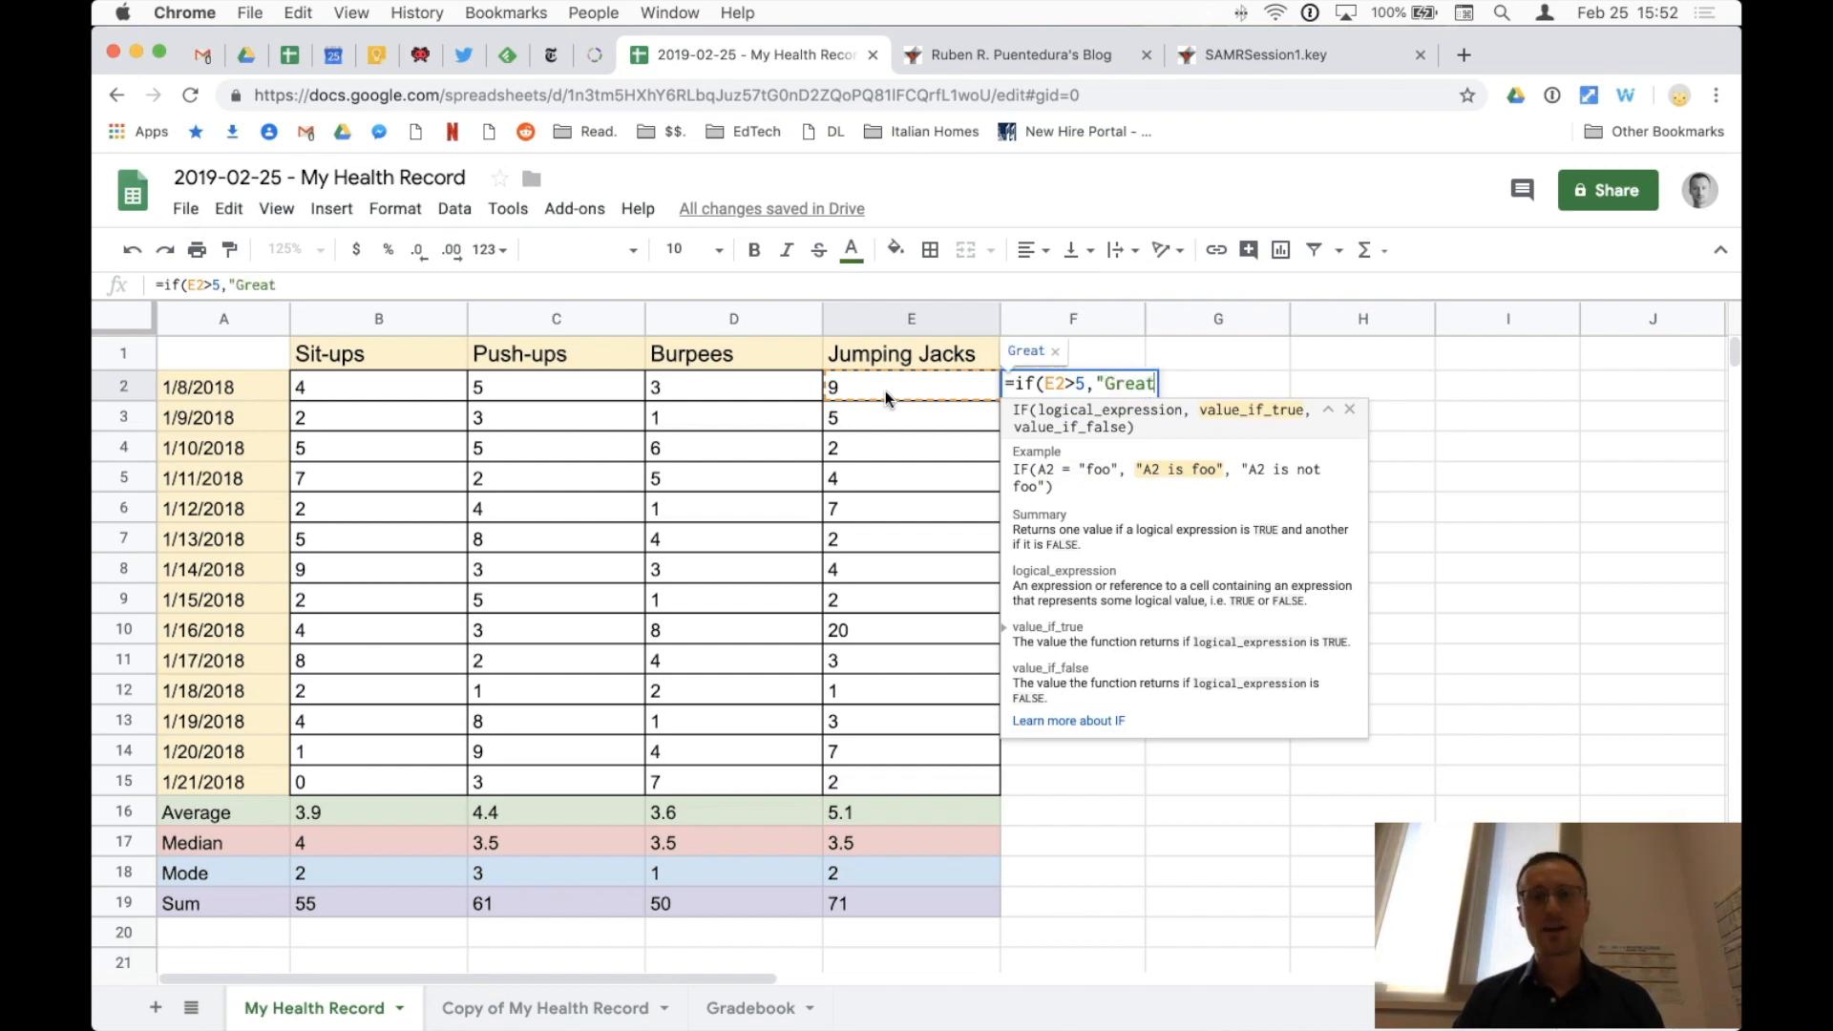
{"action": "type", "text": " job\""}
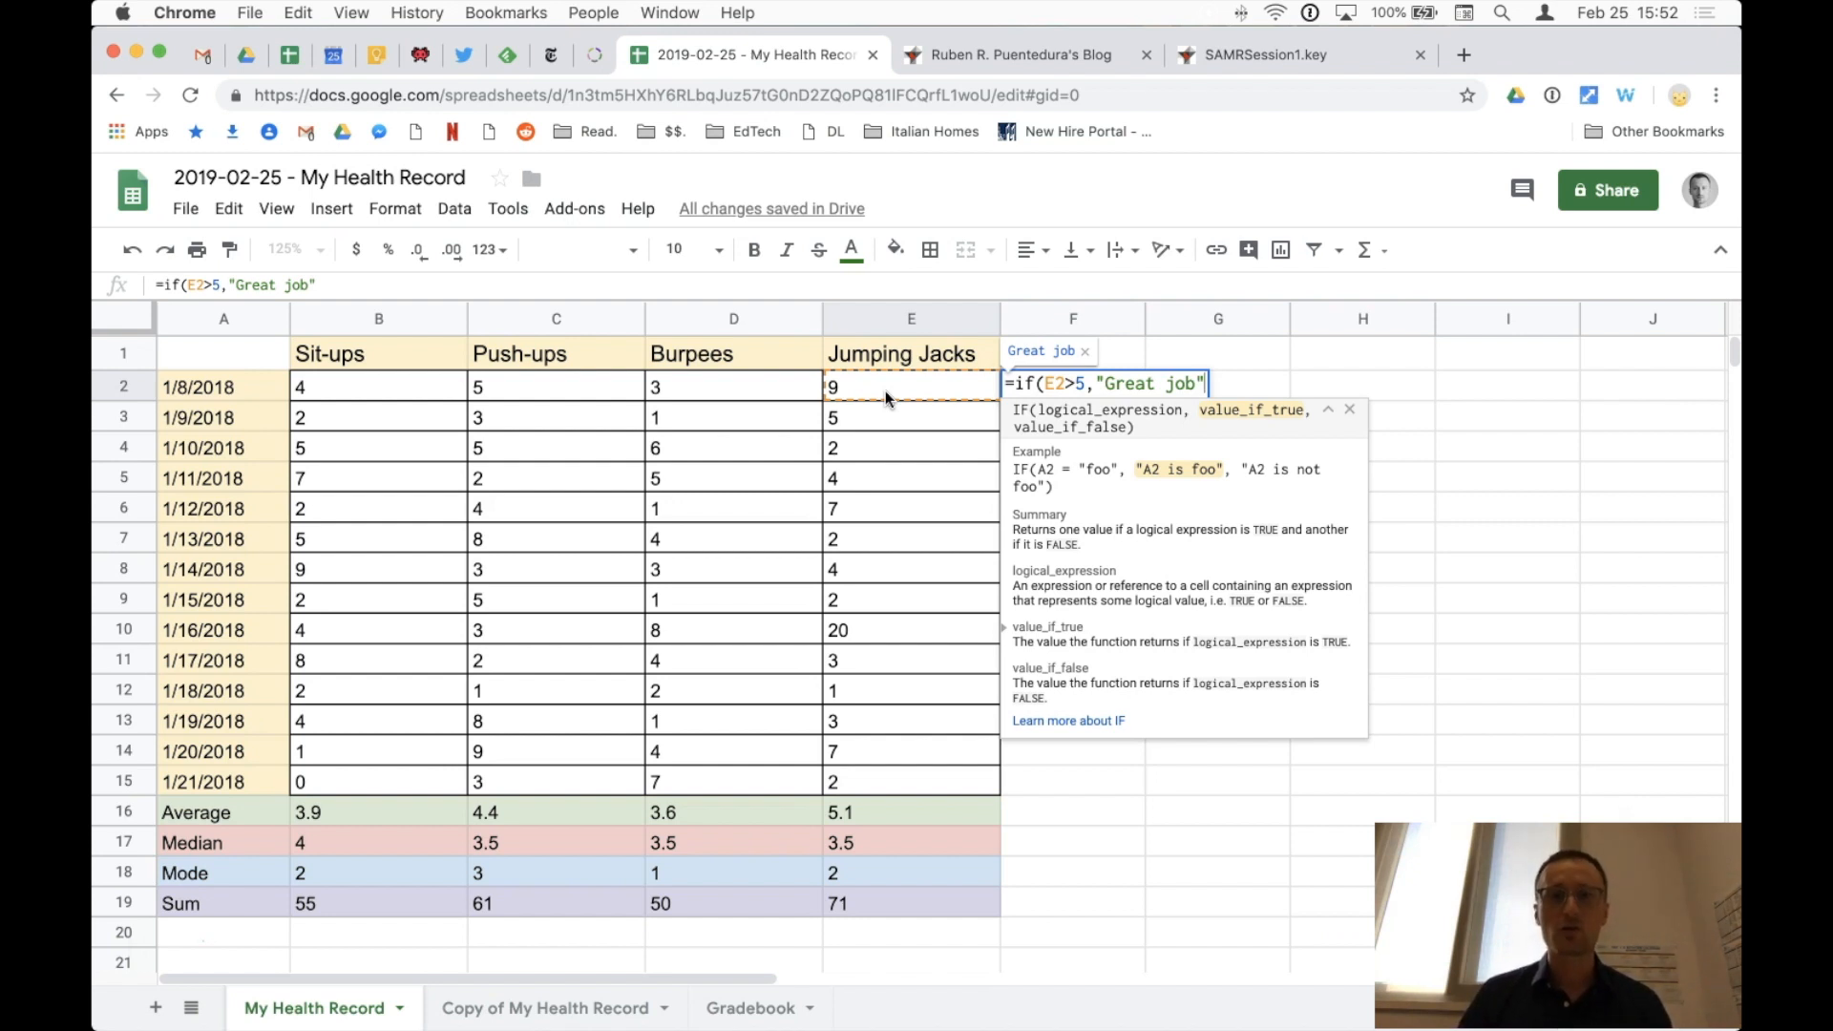
{"action": "type", "text": ","}
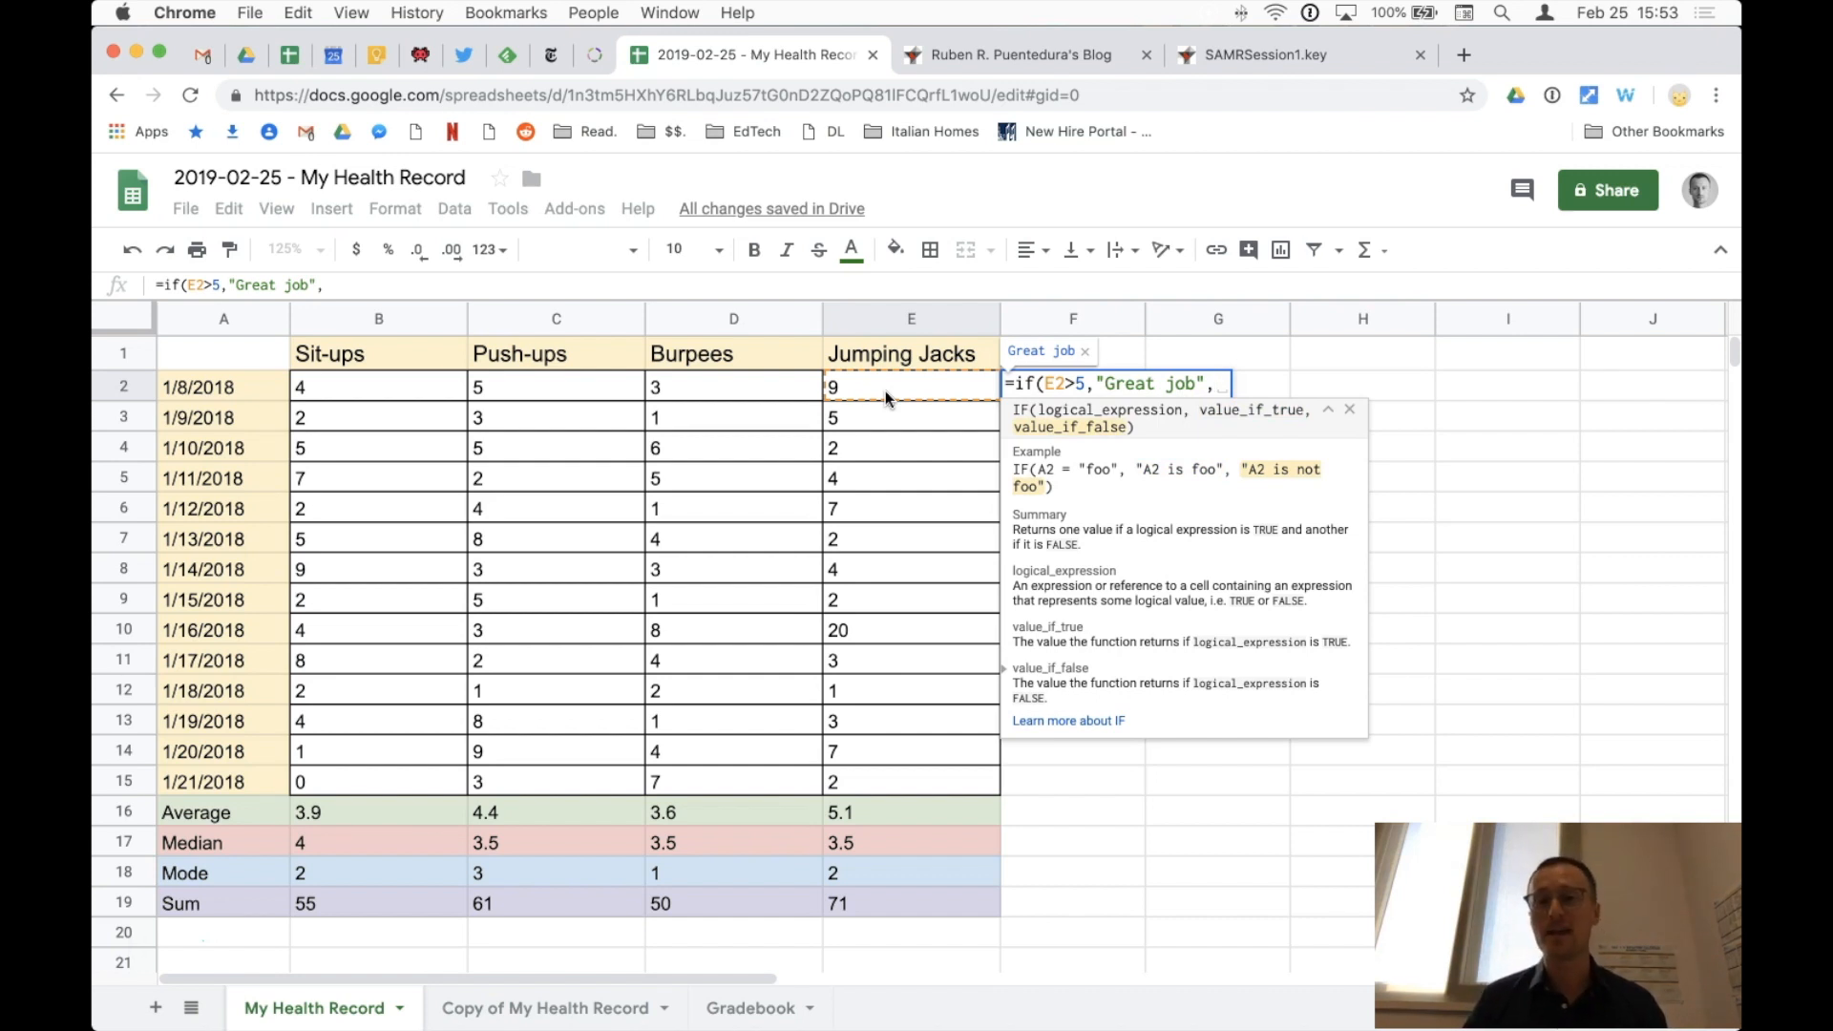
{"action": "type", "text": "\"Not yet\""}
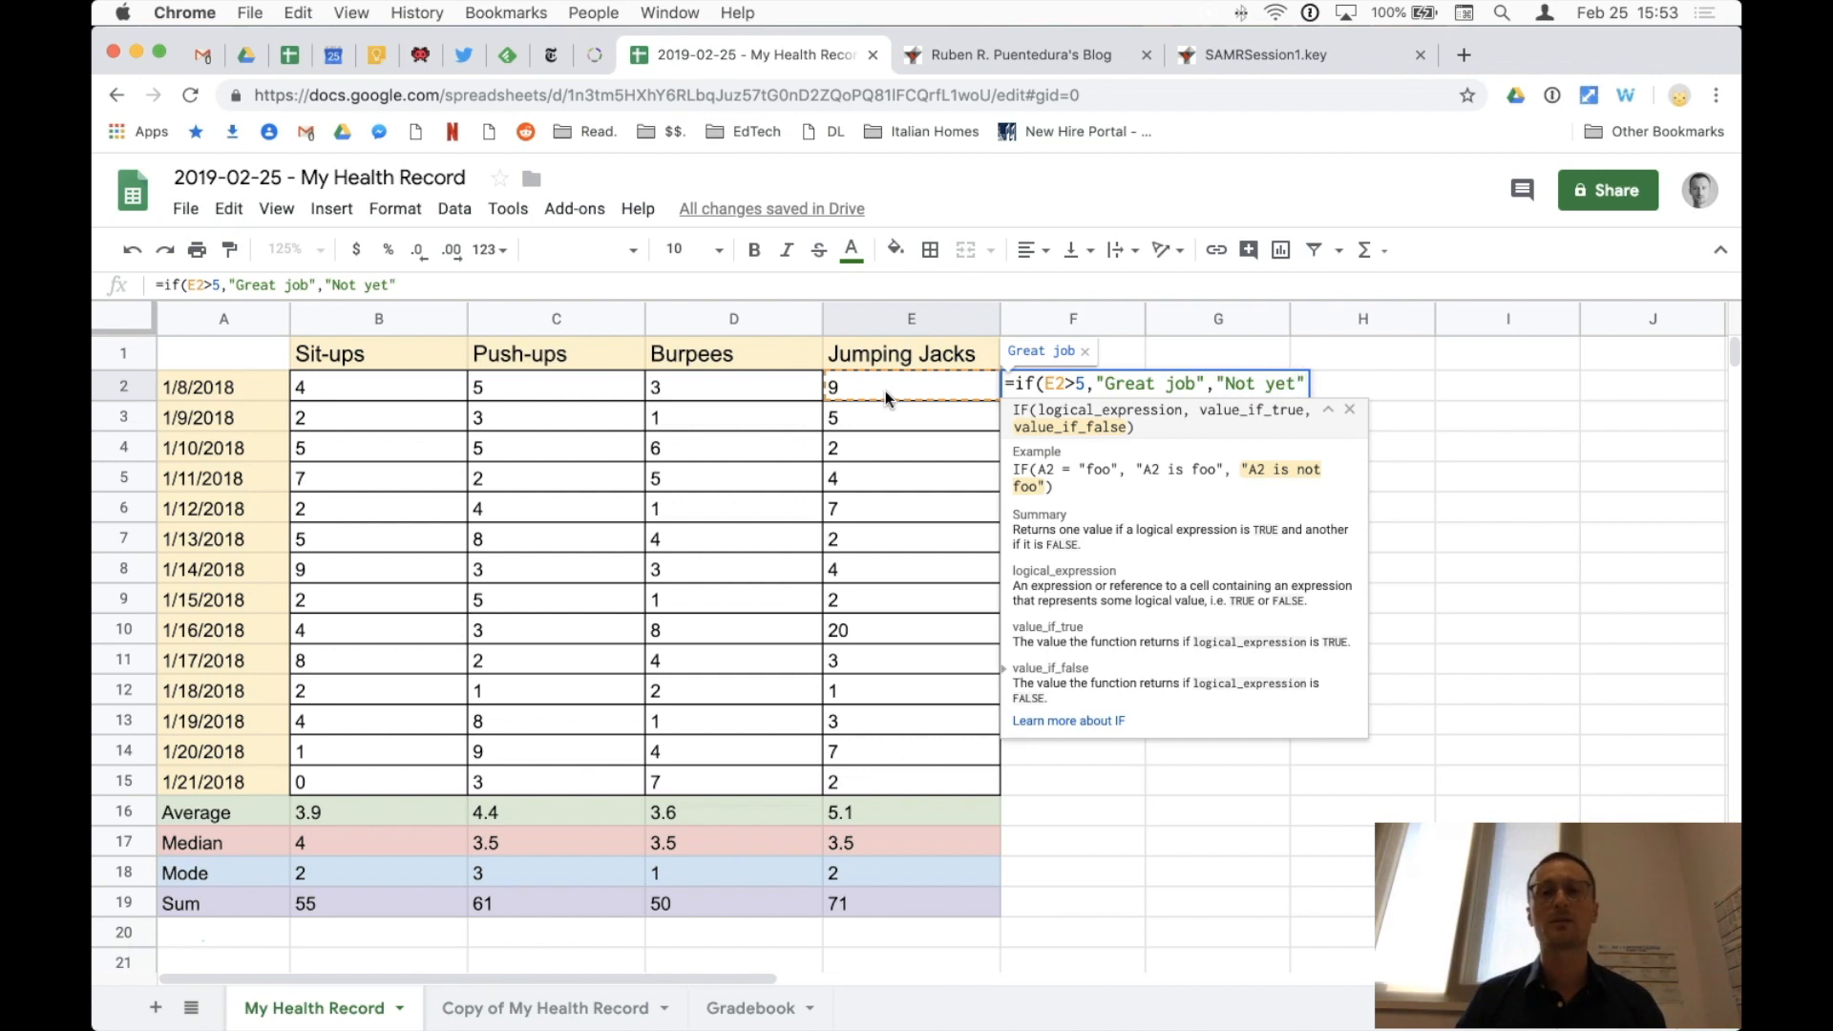
{"action": "type", "text": ")"}
{"action": "key", "text": "Return"}
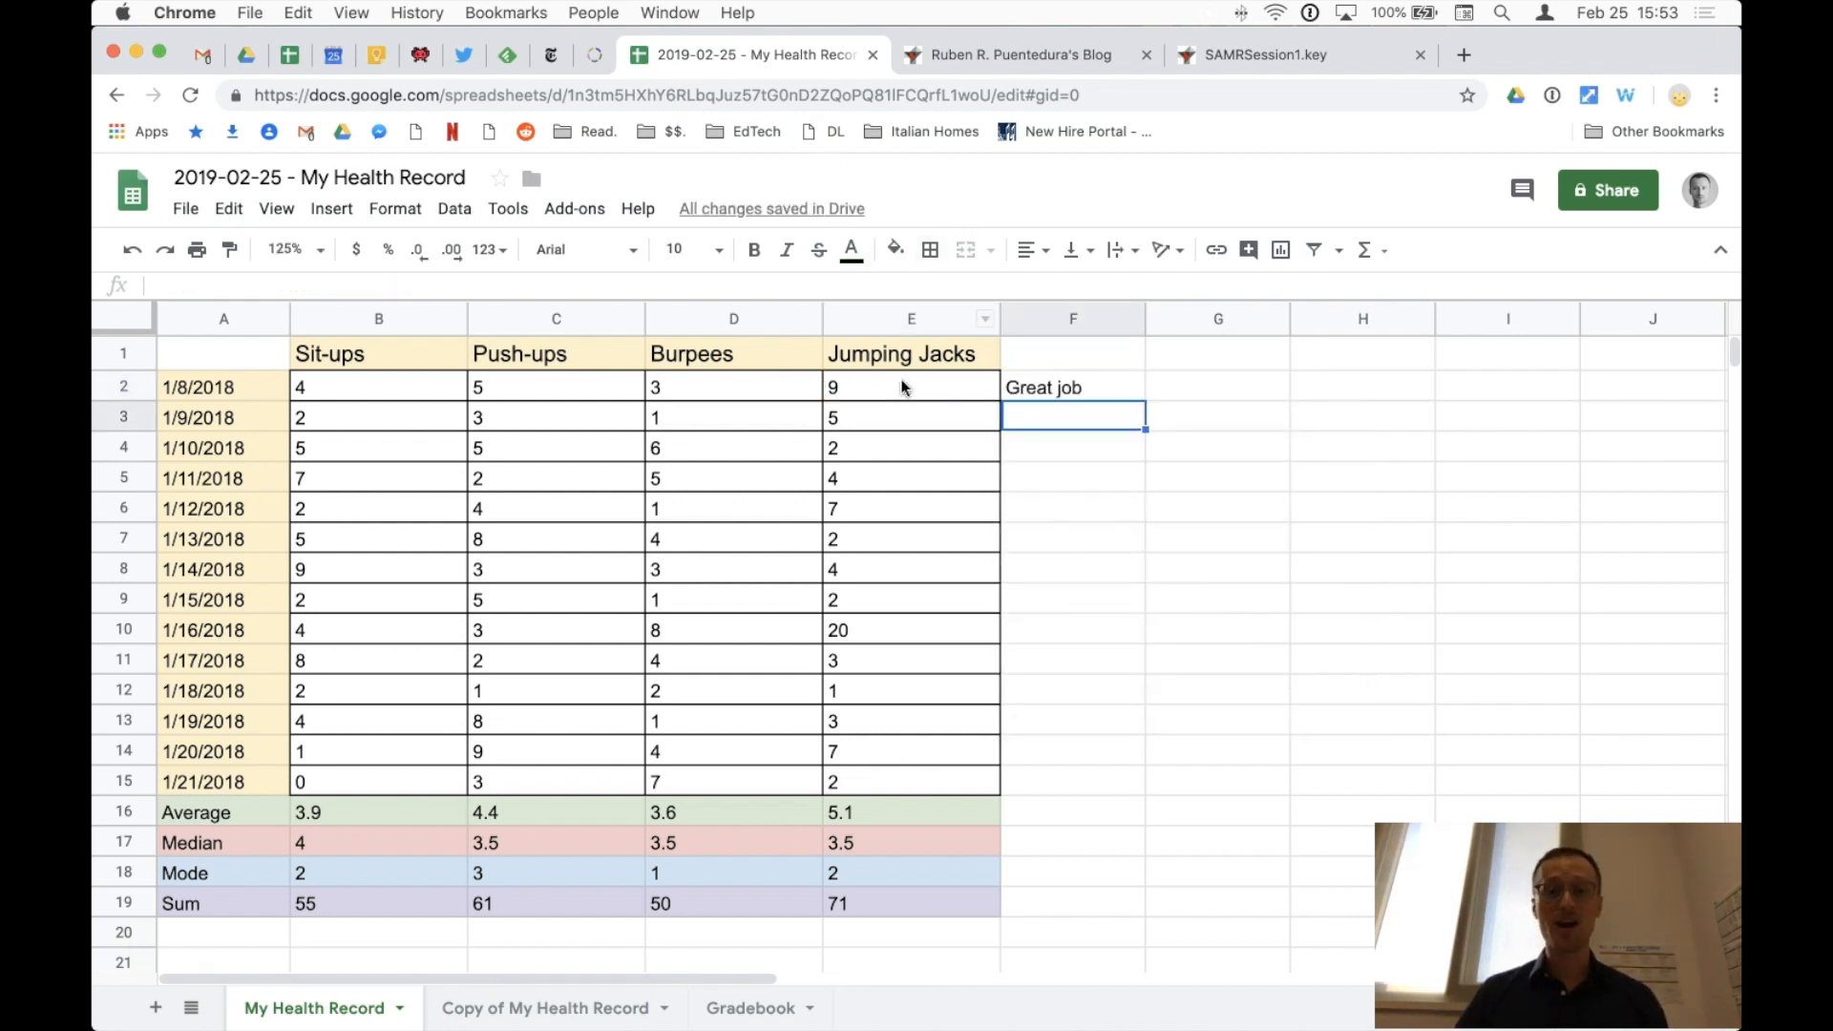
Step: Check the IF formula in F2 against E2 and fill it down through F15
{"action": "left_click", "coordinate": [905, 382]}
{"action": "left_click", "coordinate": [1115, 384]}
{"action": "left_click", "coordinate": [939, 389]}
{"action": "left_click", "coordinate": [1014, 390]}
{"action": "left_click_drag", "start_coordinate": [1145, 399], "coordinate": [1114, 788]}
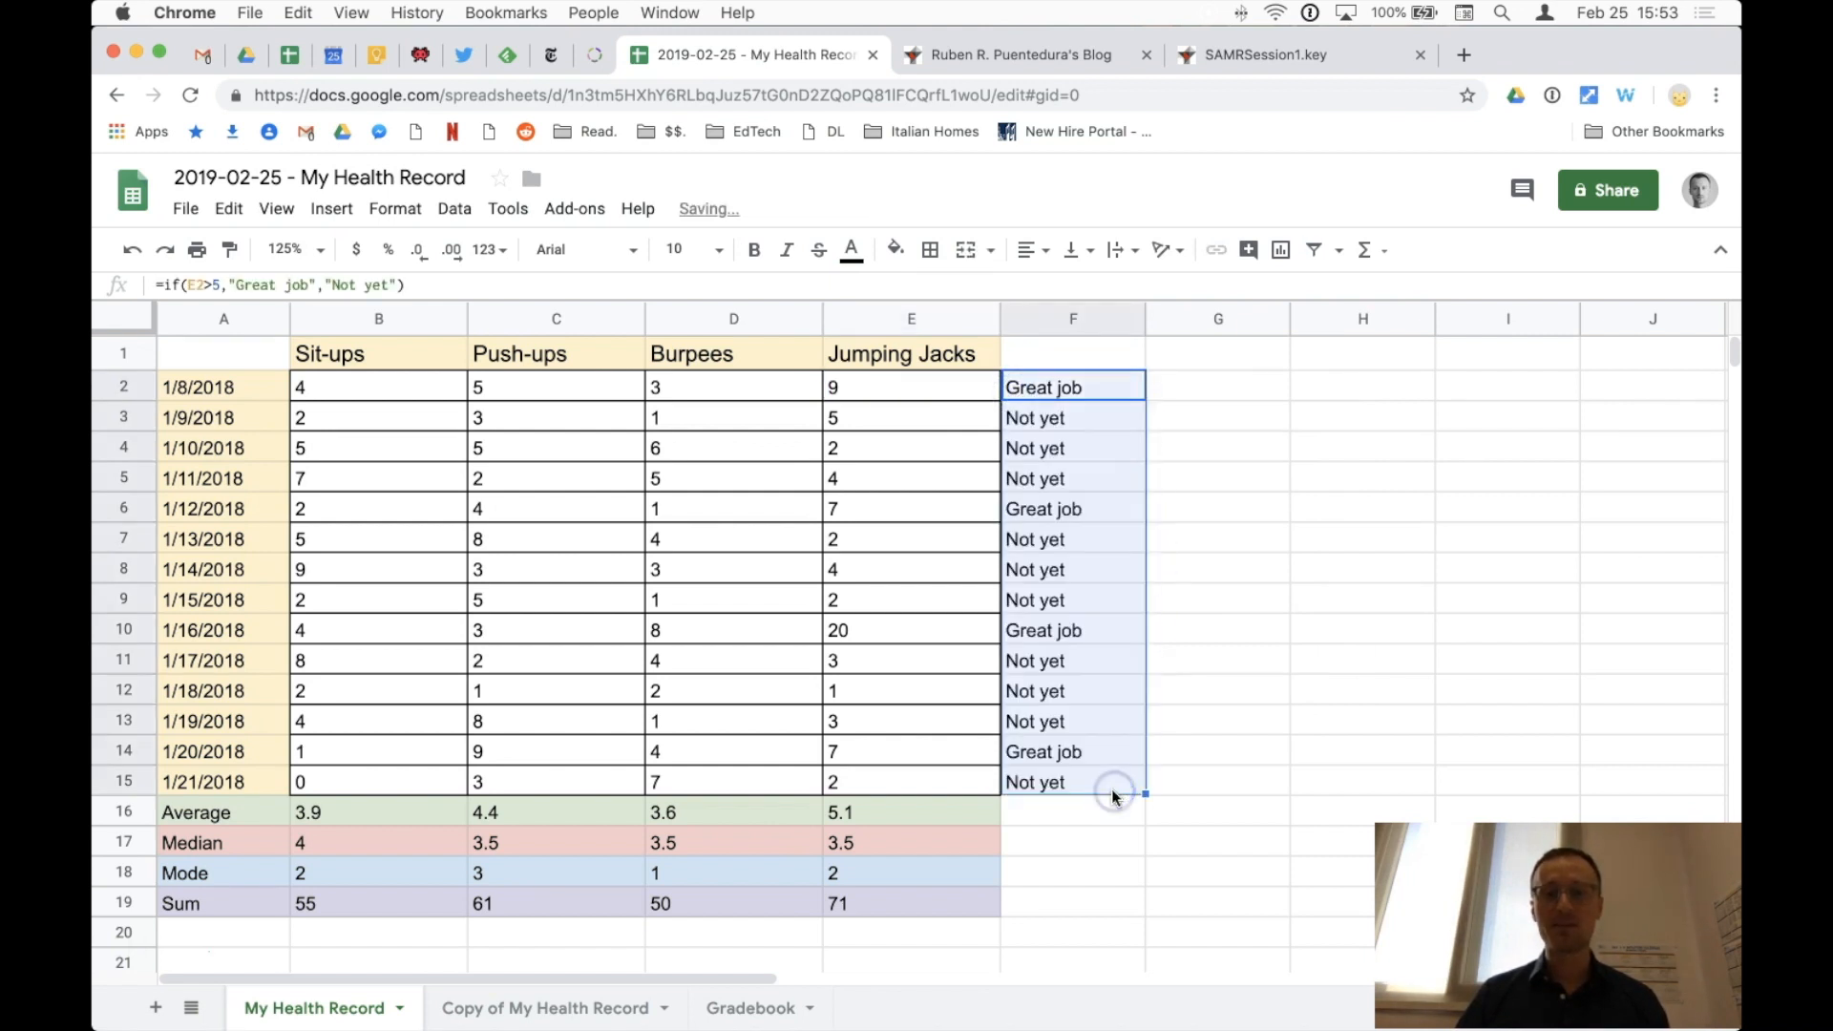
Step: Review the feedback formulas in F2:F15, including F6, F10 and F14, and the summary rows A16:E19
{"action": "left_click", "coordinate": [1064, 395]}
{"action": "left_click", "coordinate": [1060, 420]}
{"action": "left_click", "coordinate": [1062, 451]}
{"action": "left_click", "coordinate": [1057, 480]}
{"action": "left_click", "coordinate": [1048, 513]}
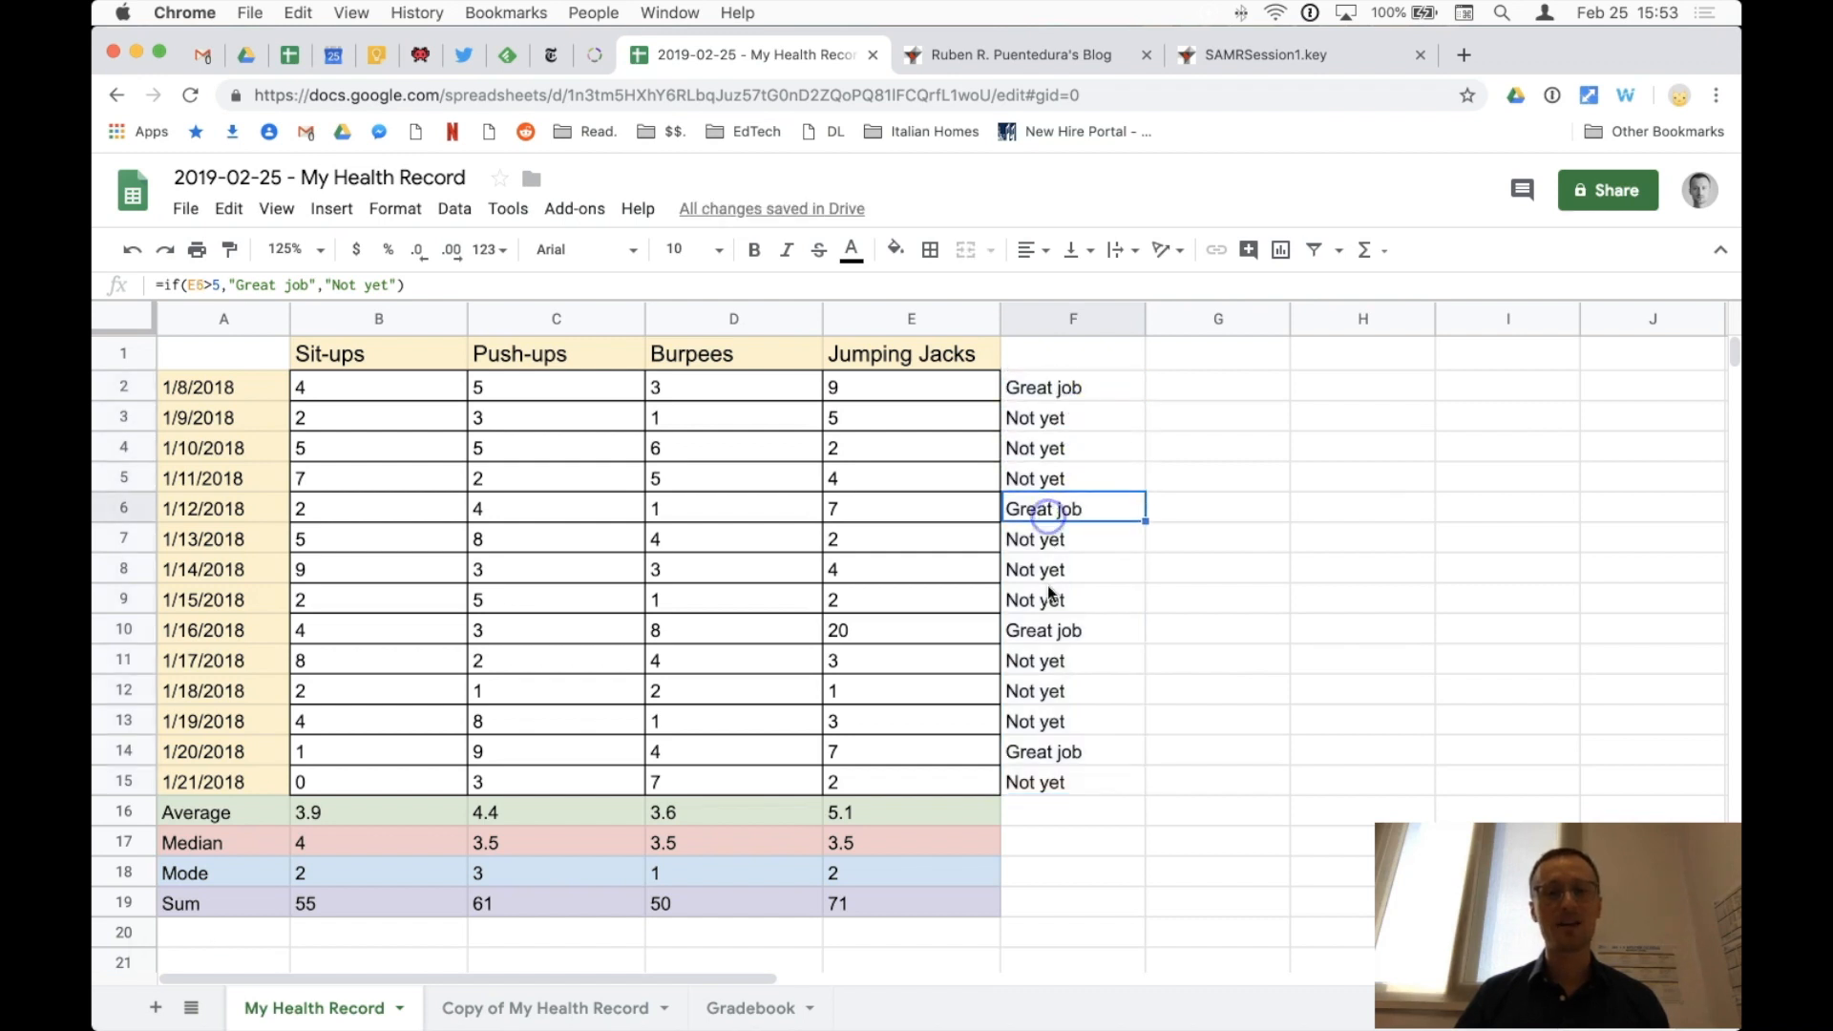
{"action": "left_click", "coordinate": [1045, 629]}
{"action": "left_click", "coordinate": [1036, 751]}
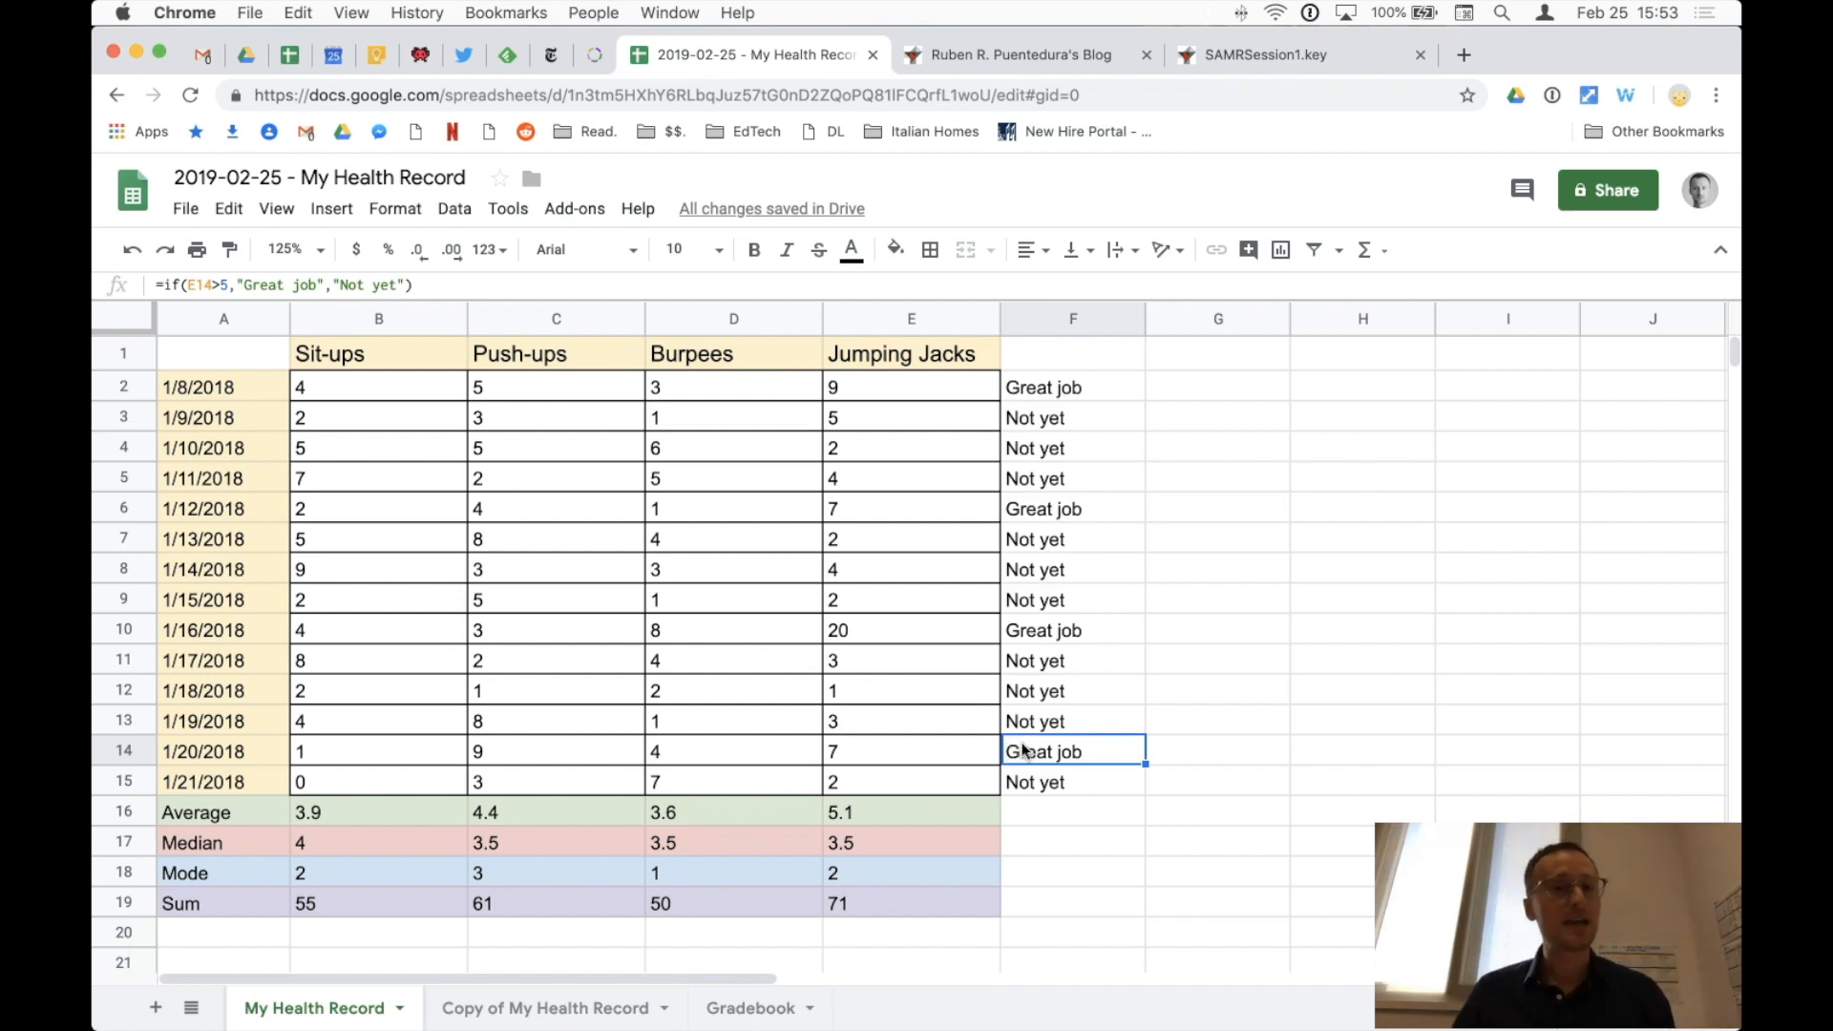
{"action": "left_click_drag", "start_coordinate": [221, 819], "coordinate": [948, 905]}
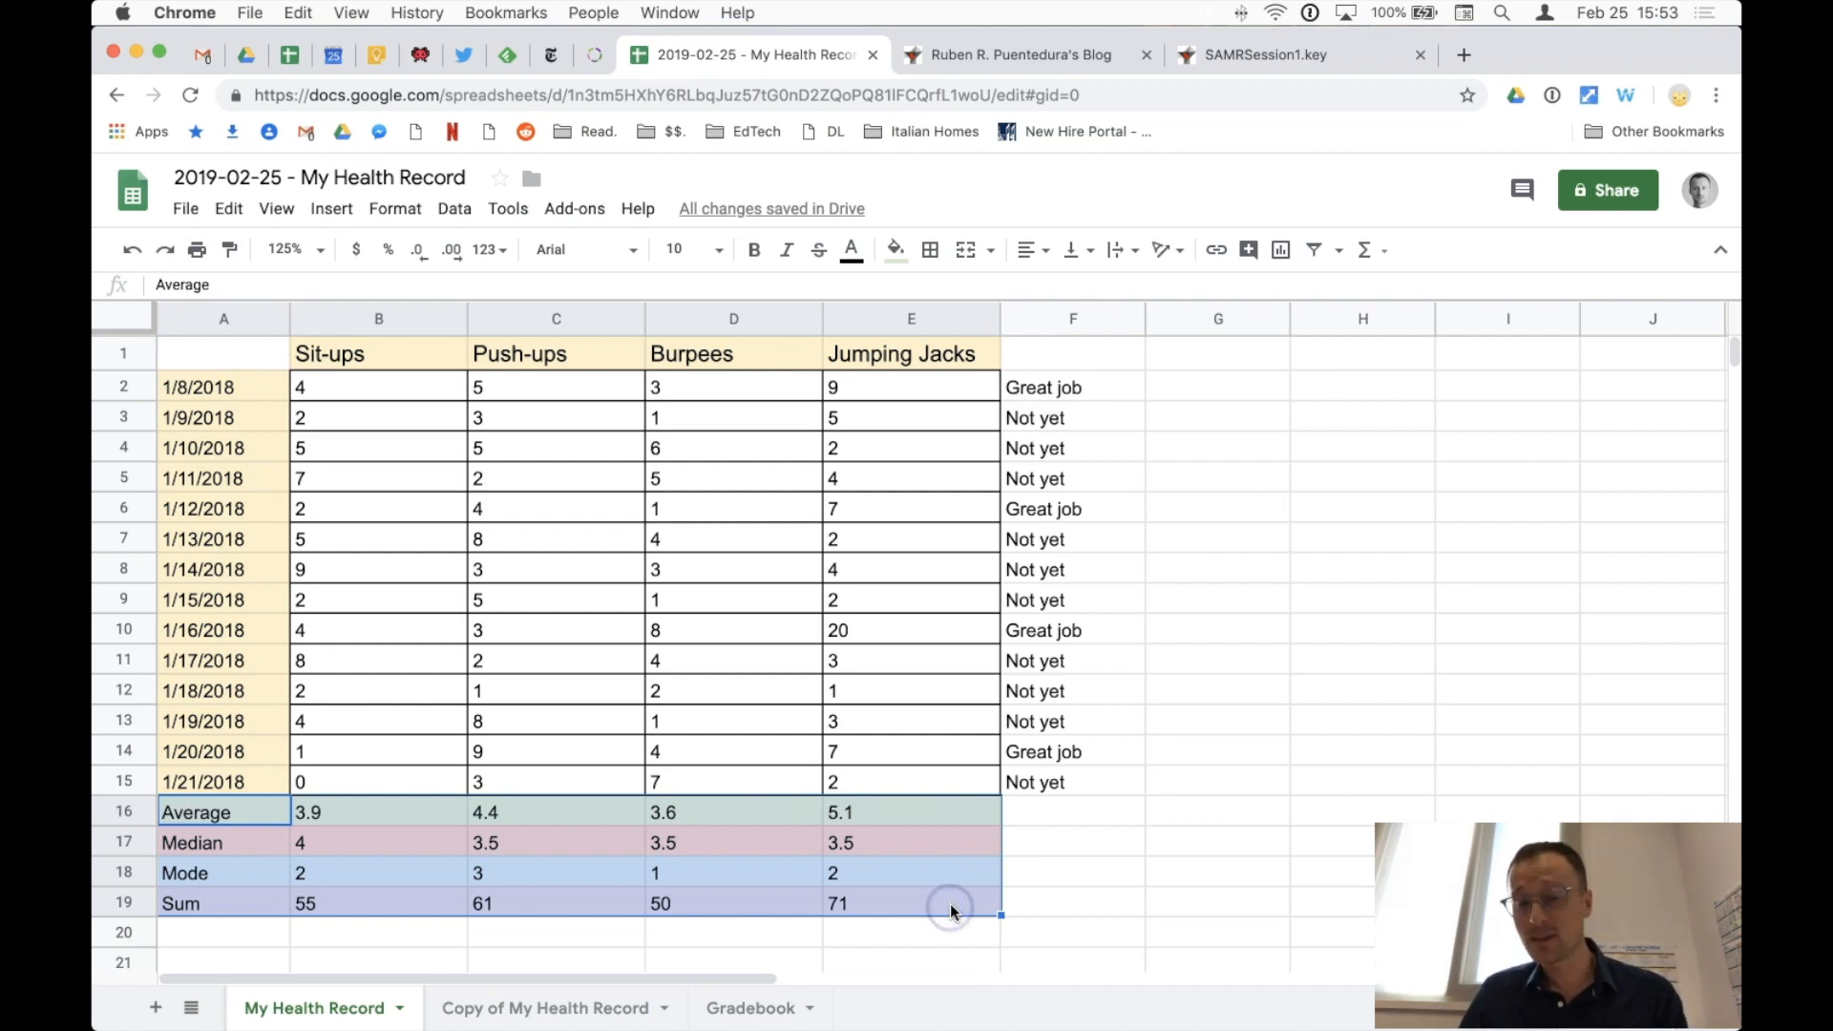
{"action": "left_click_drag", "start_coordinate": [1067, 394], "coordinate": [1071, 793]}
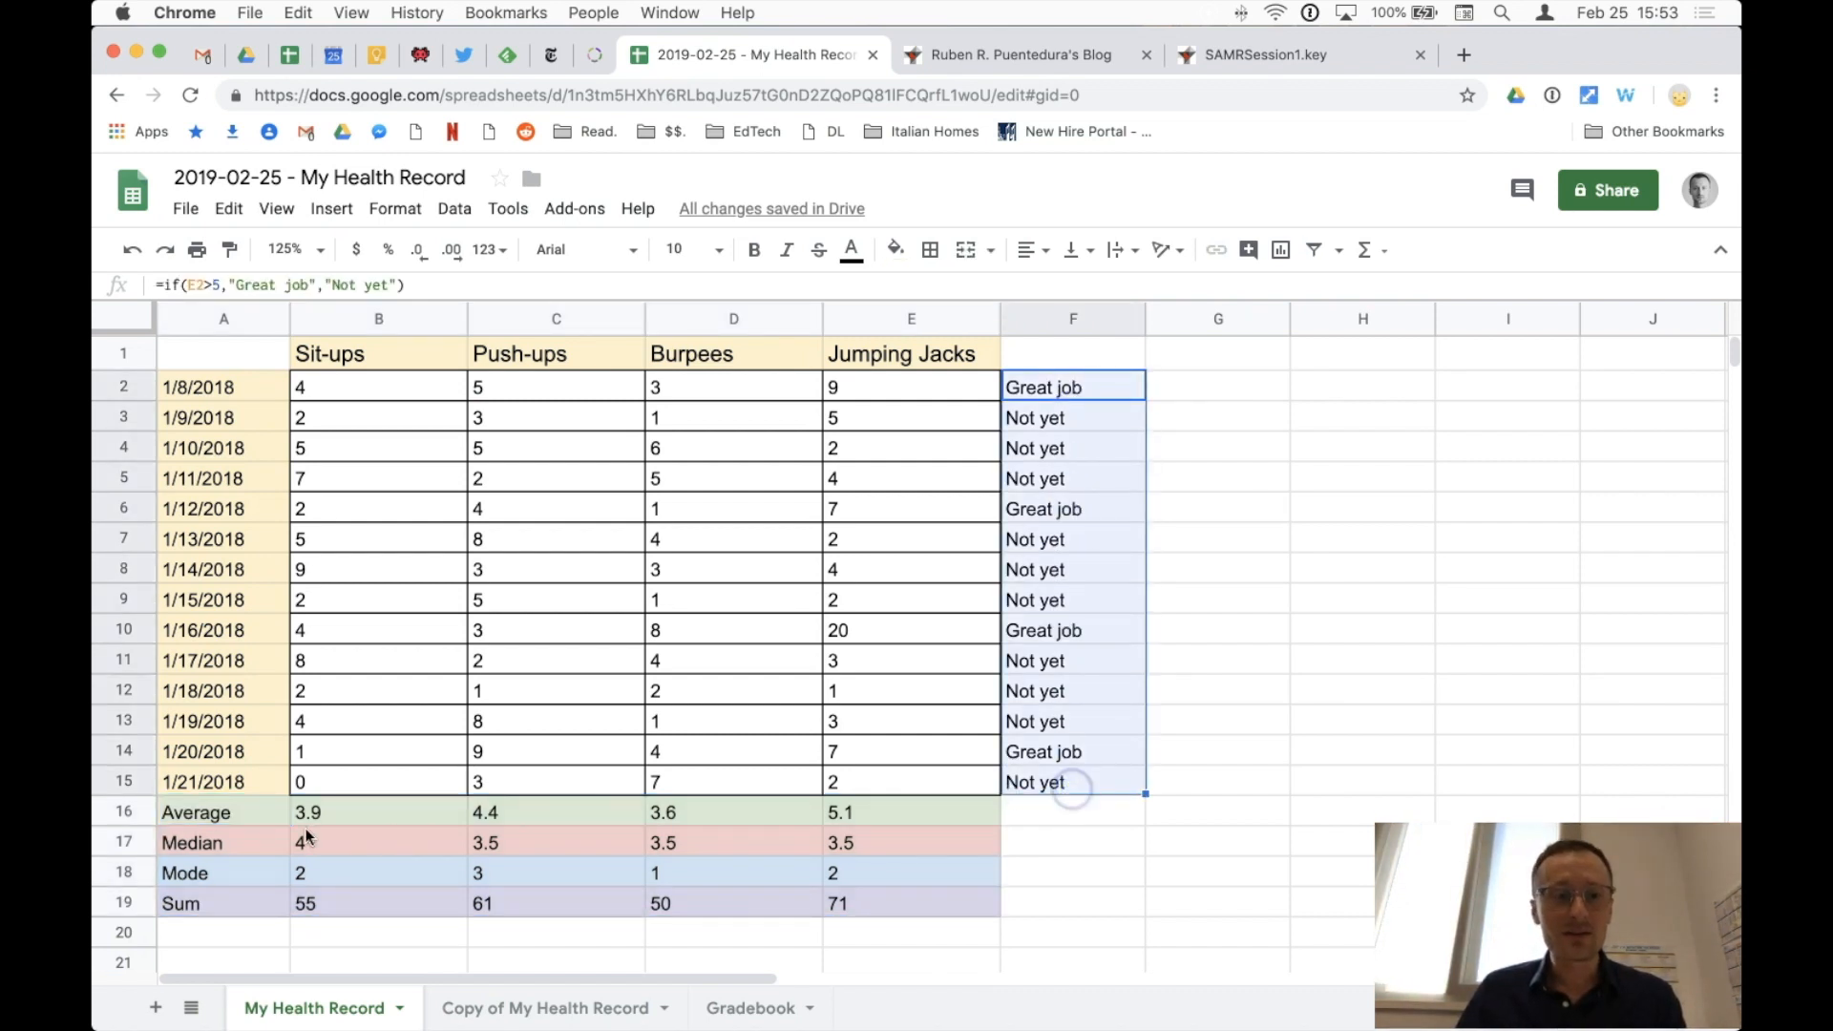
Step: Protect the summary range A16:E19 on the My Health Record sheet, restricting editing to Only you
{"action": "left_click_drag", "start_coordinate": [184, 819], "coordinate": [864, 904]}
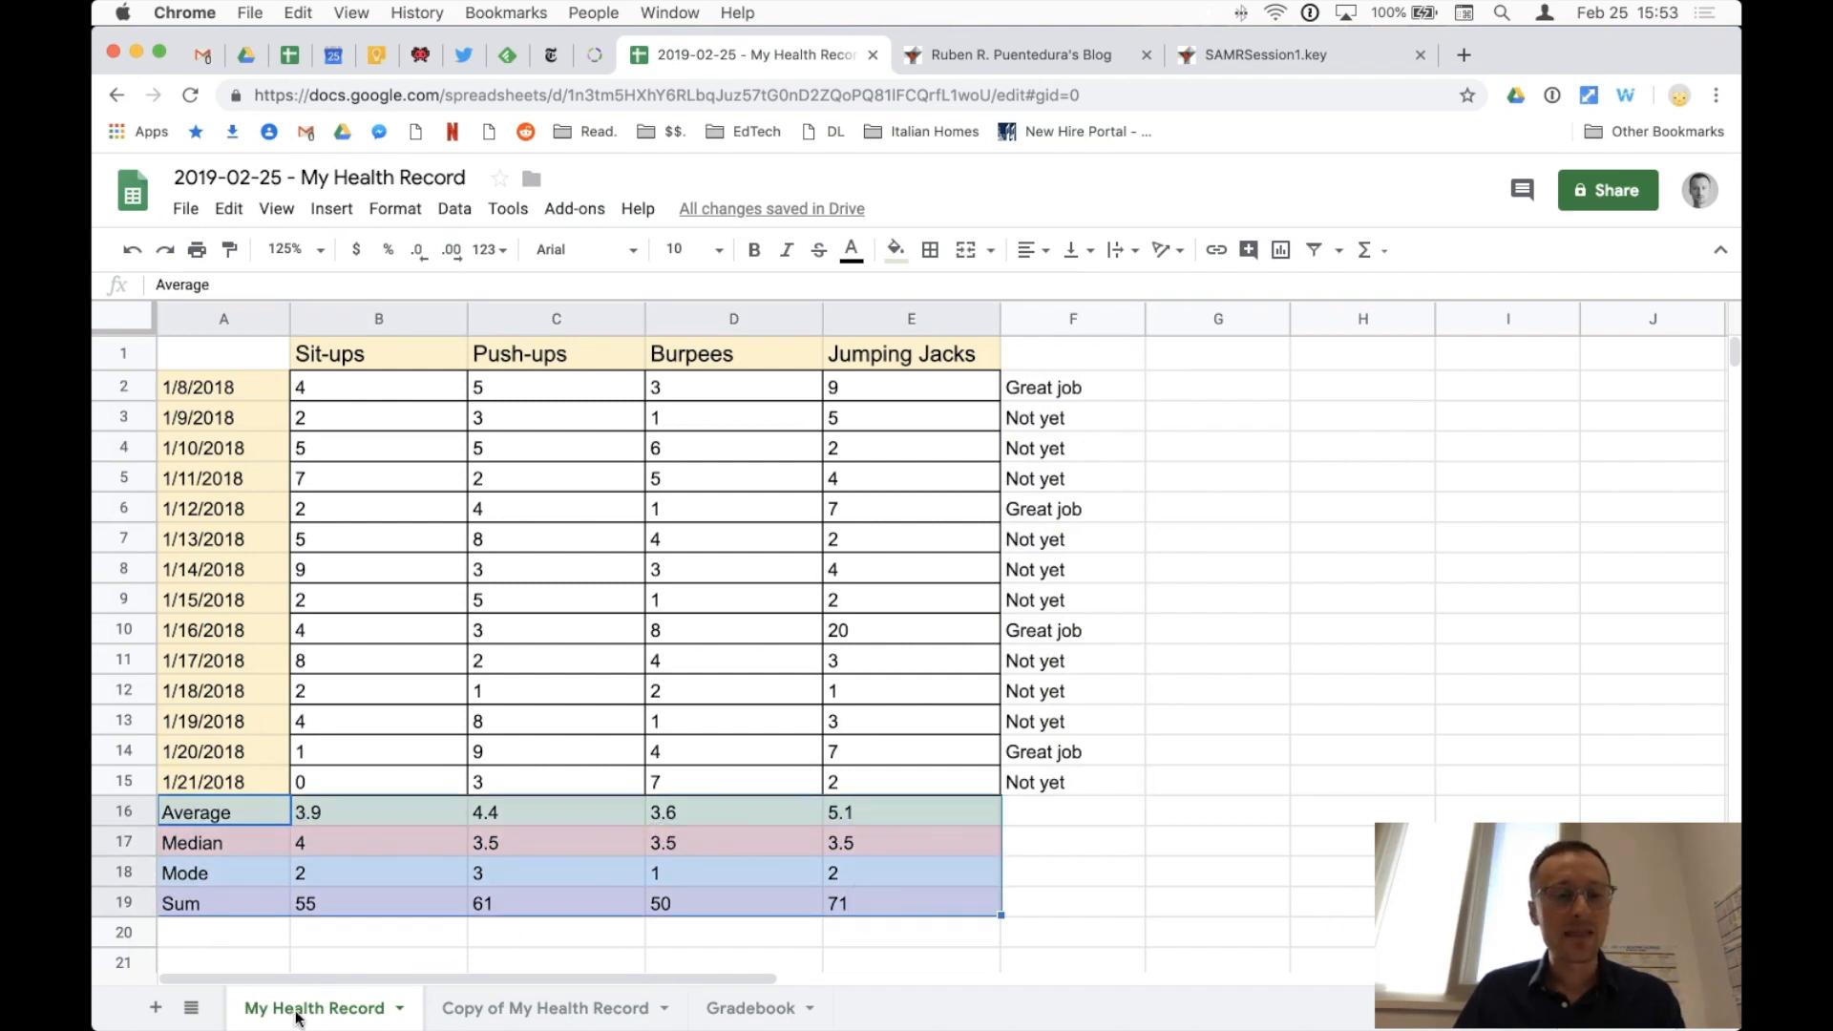
{"action": "right_click", "coordinate": [336, 1014]}
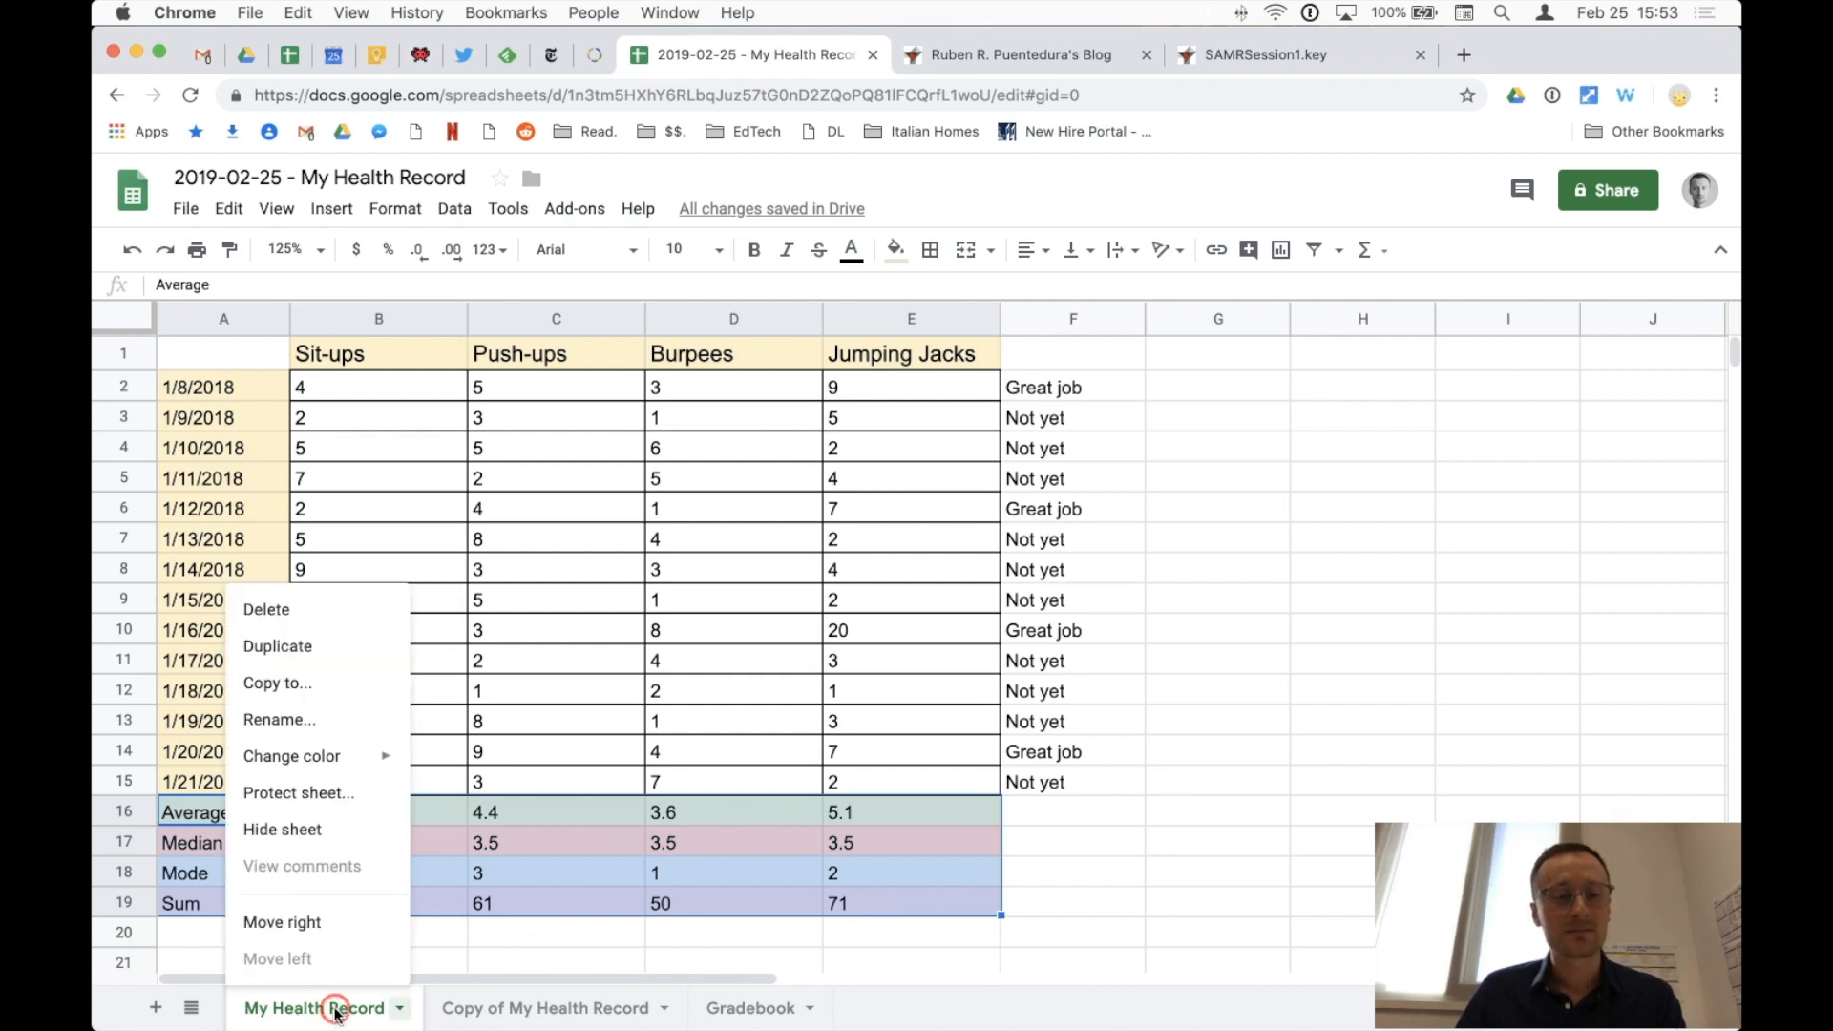
{"action": "left_click", "coordinate": [344, 794]}
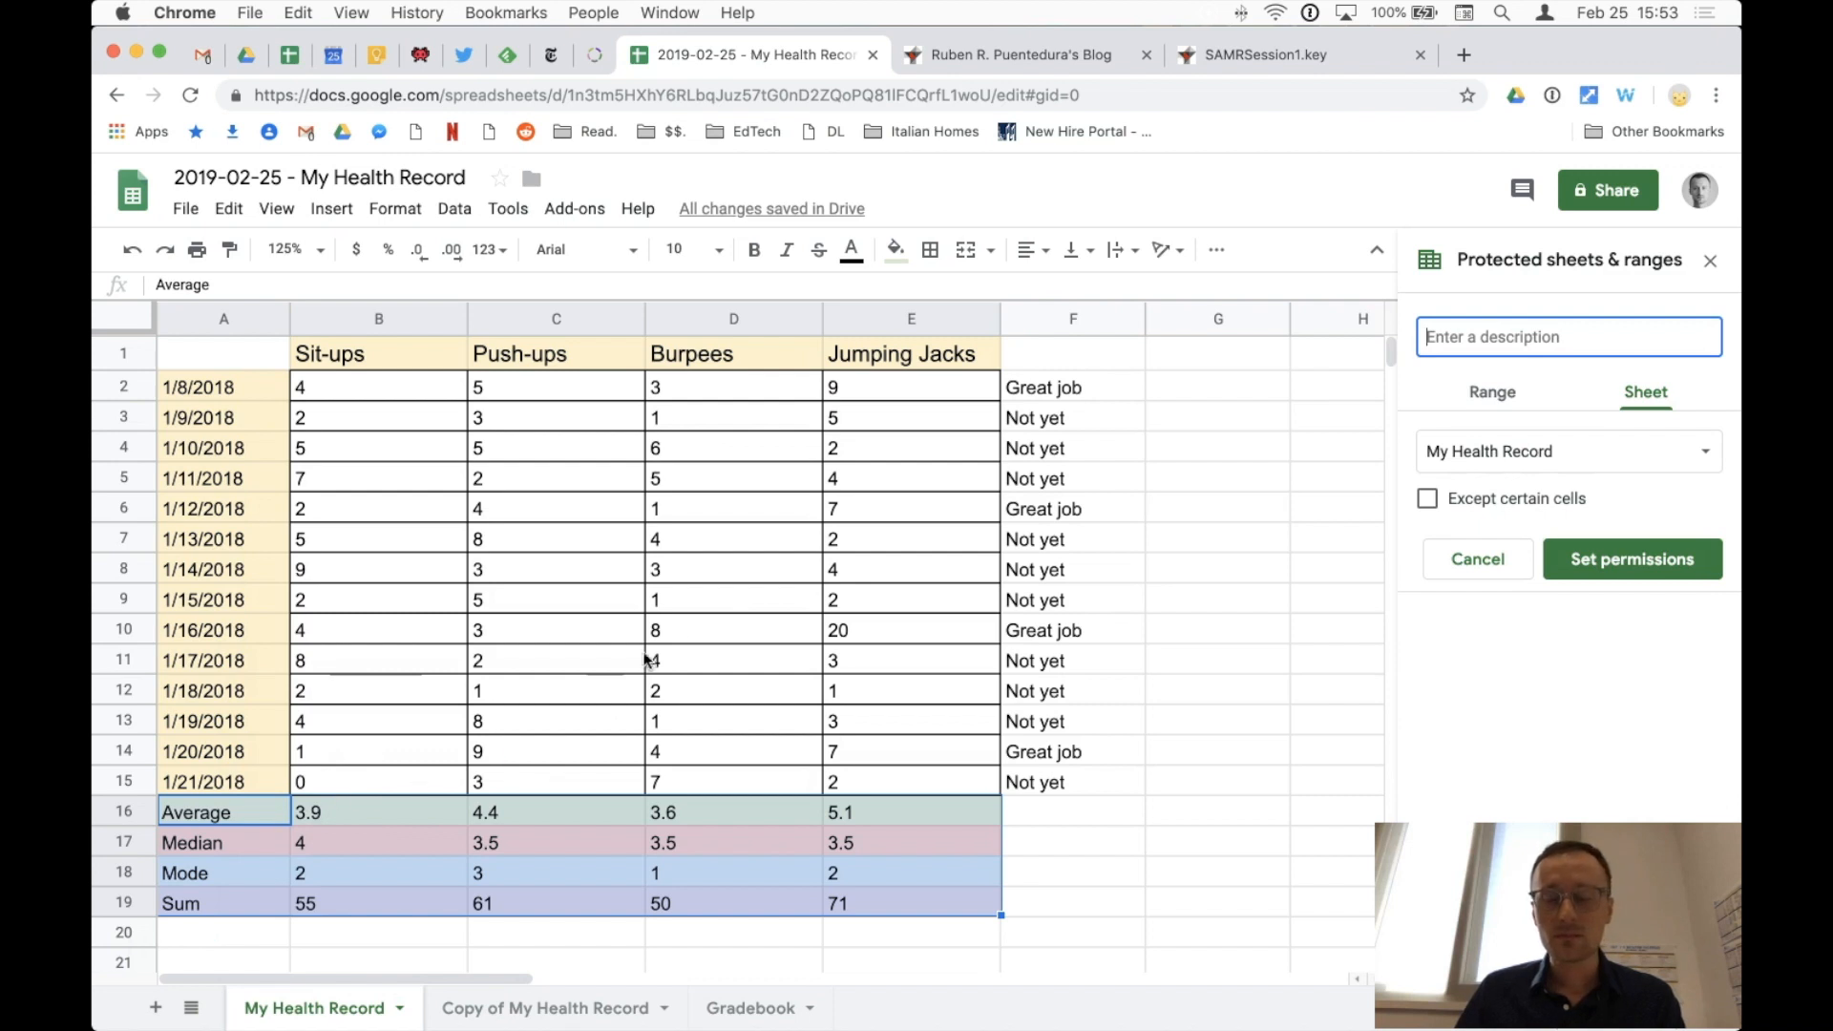
{"action": "left_click", "coordinate": [1486, 394]}
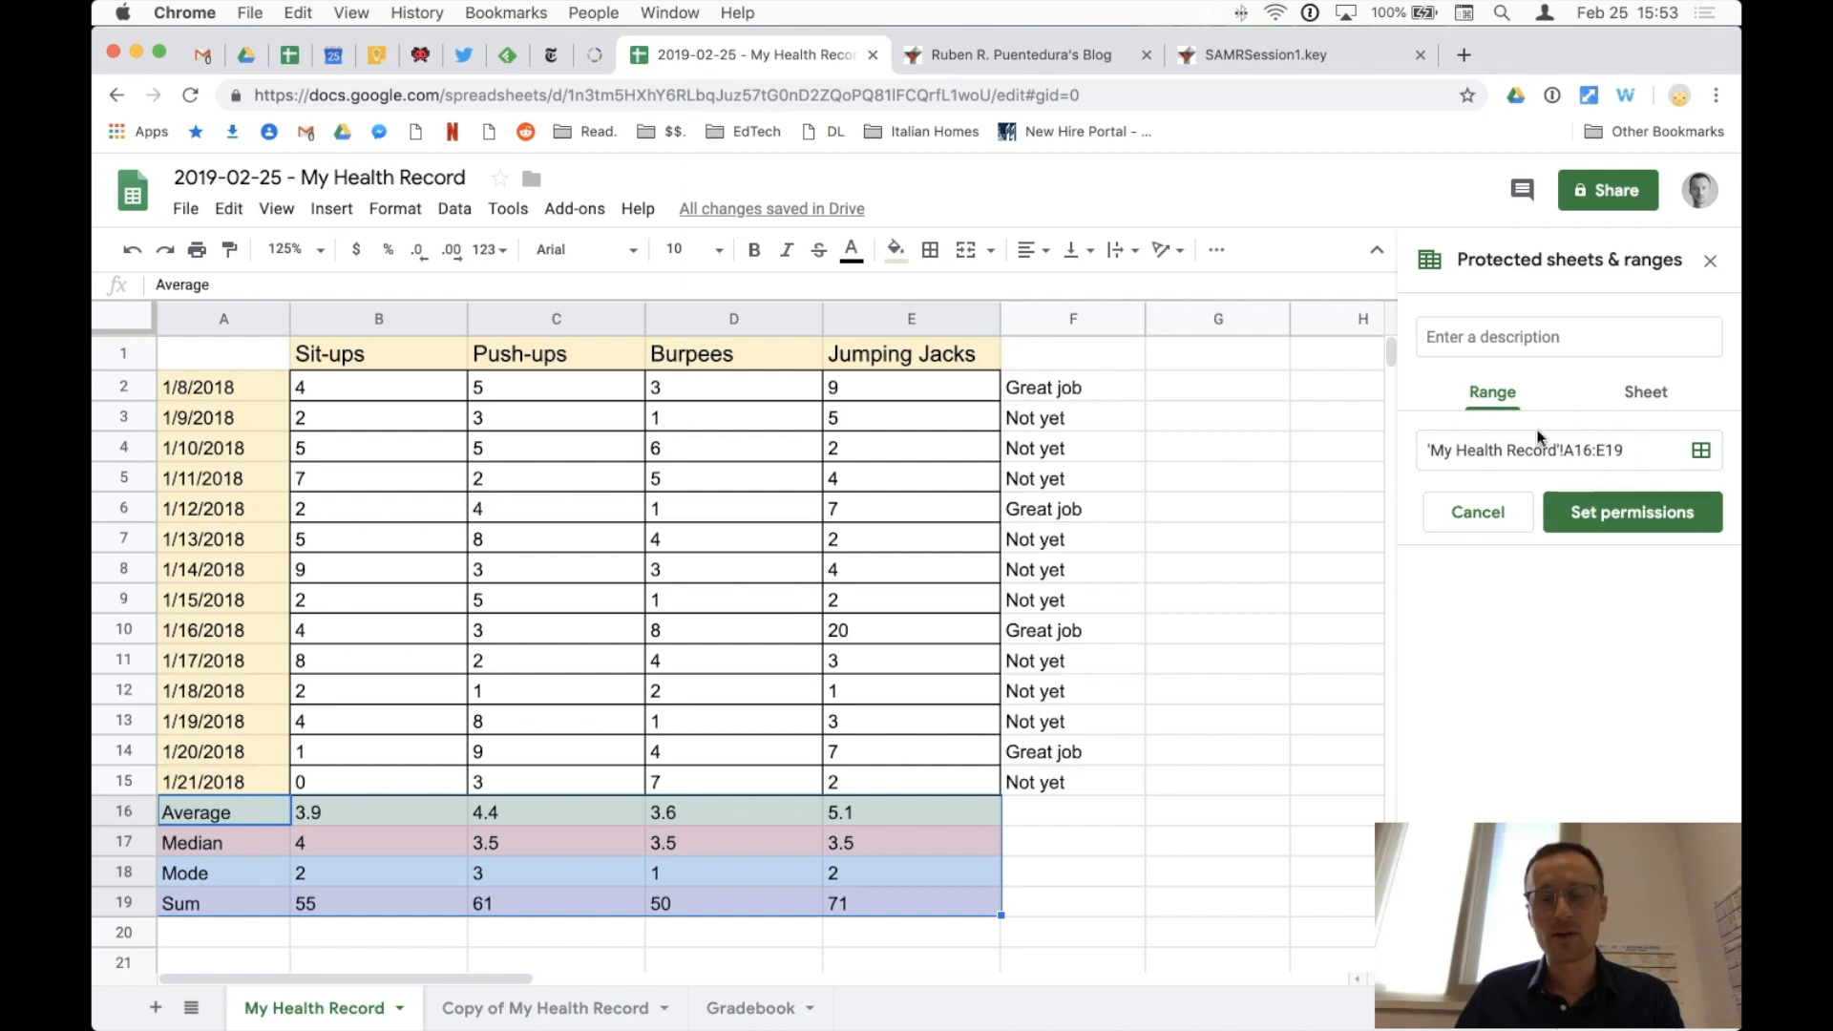
{"action": "left_click", "coordinate": [1626, 517]}
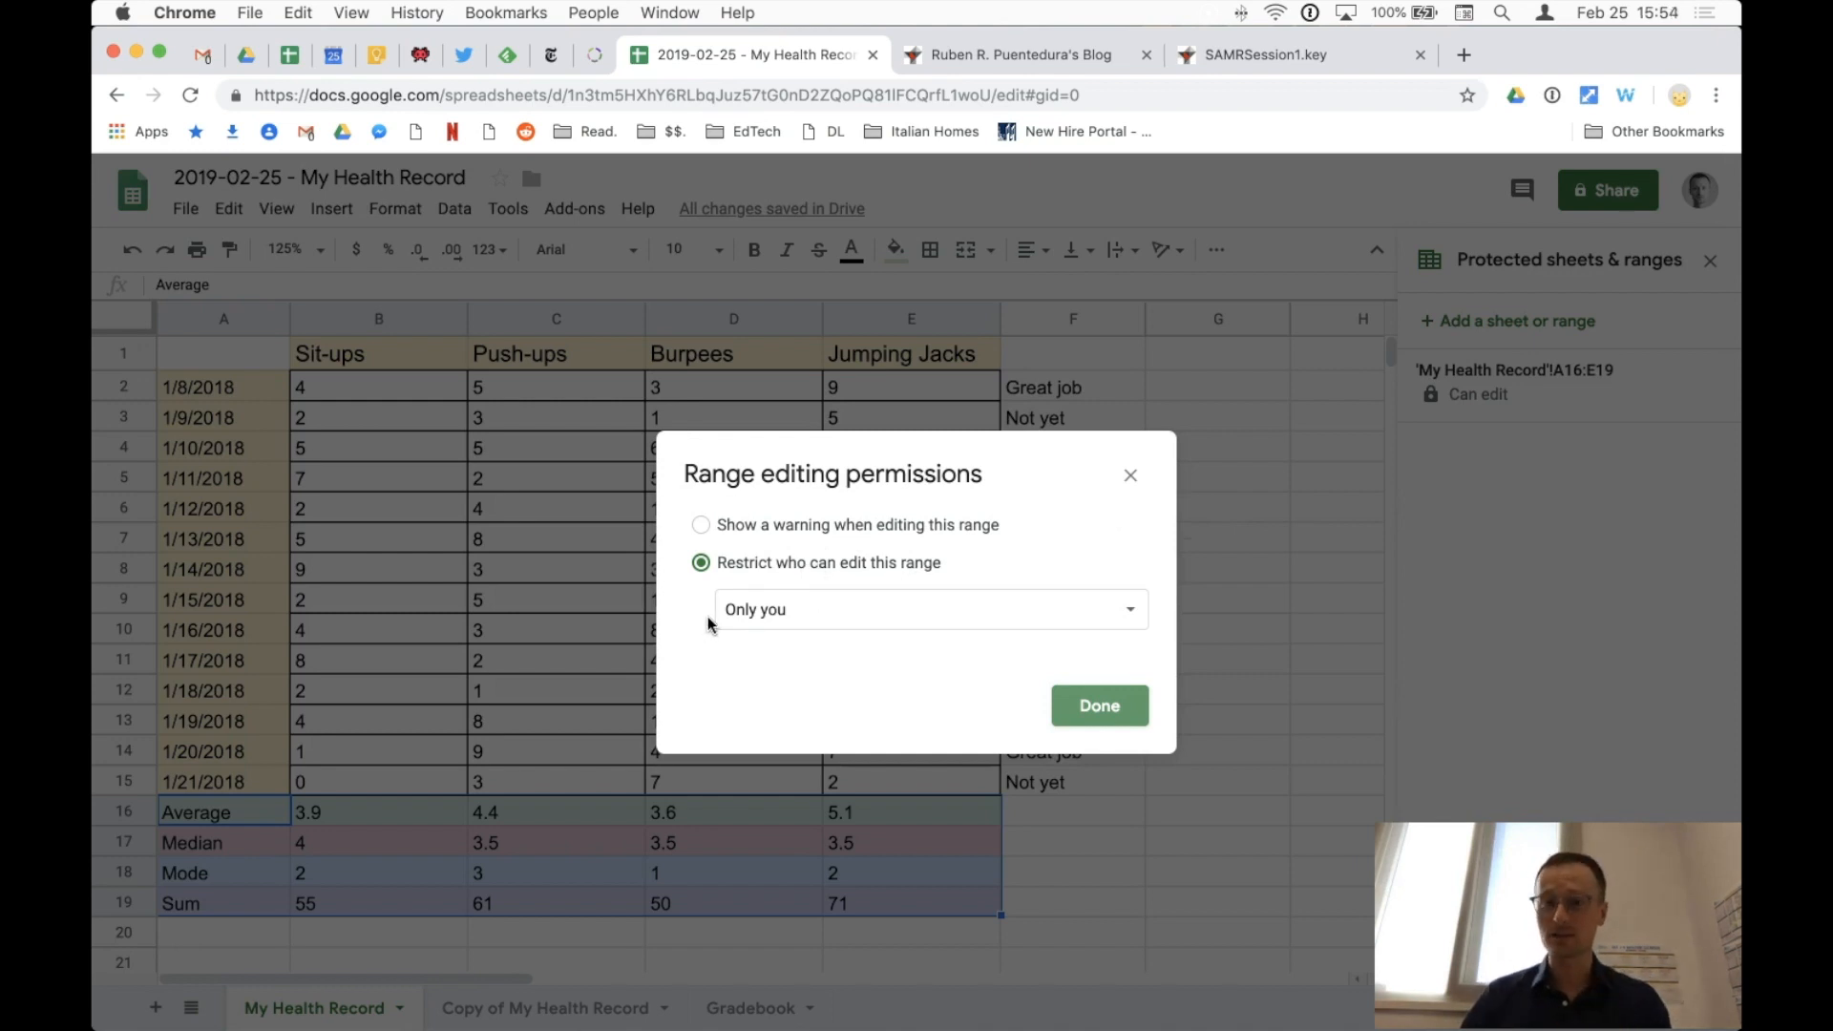
{"action": "left_click", "coordinate": [1087, 705]}
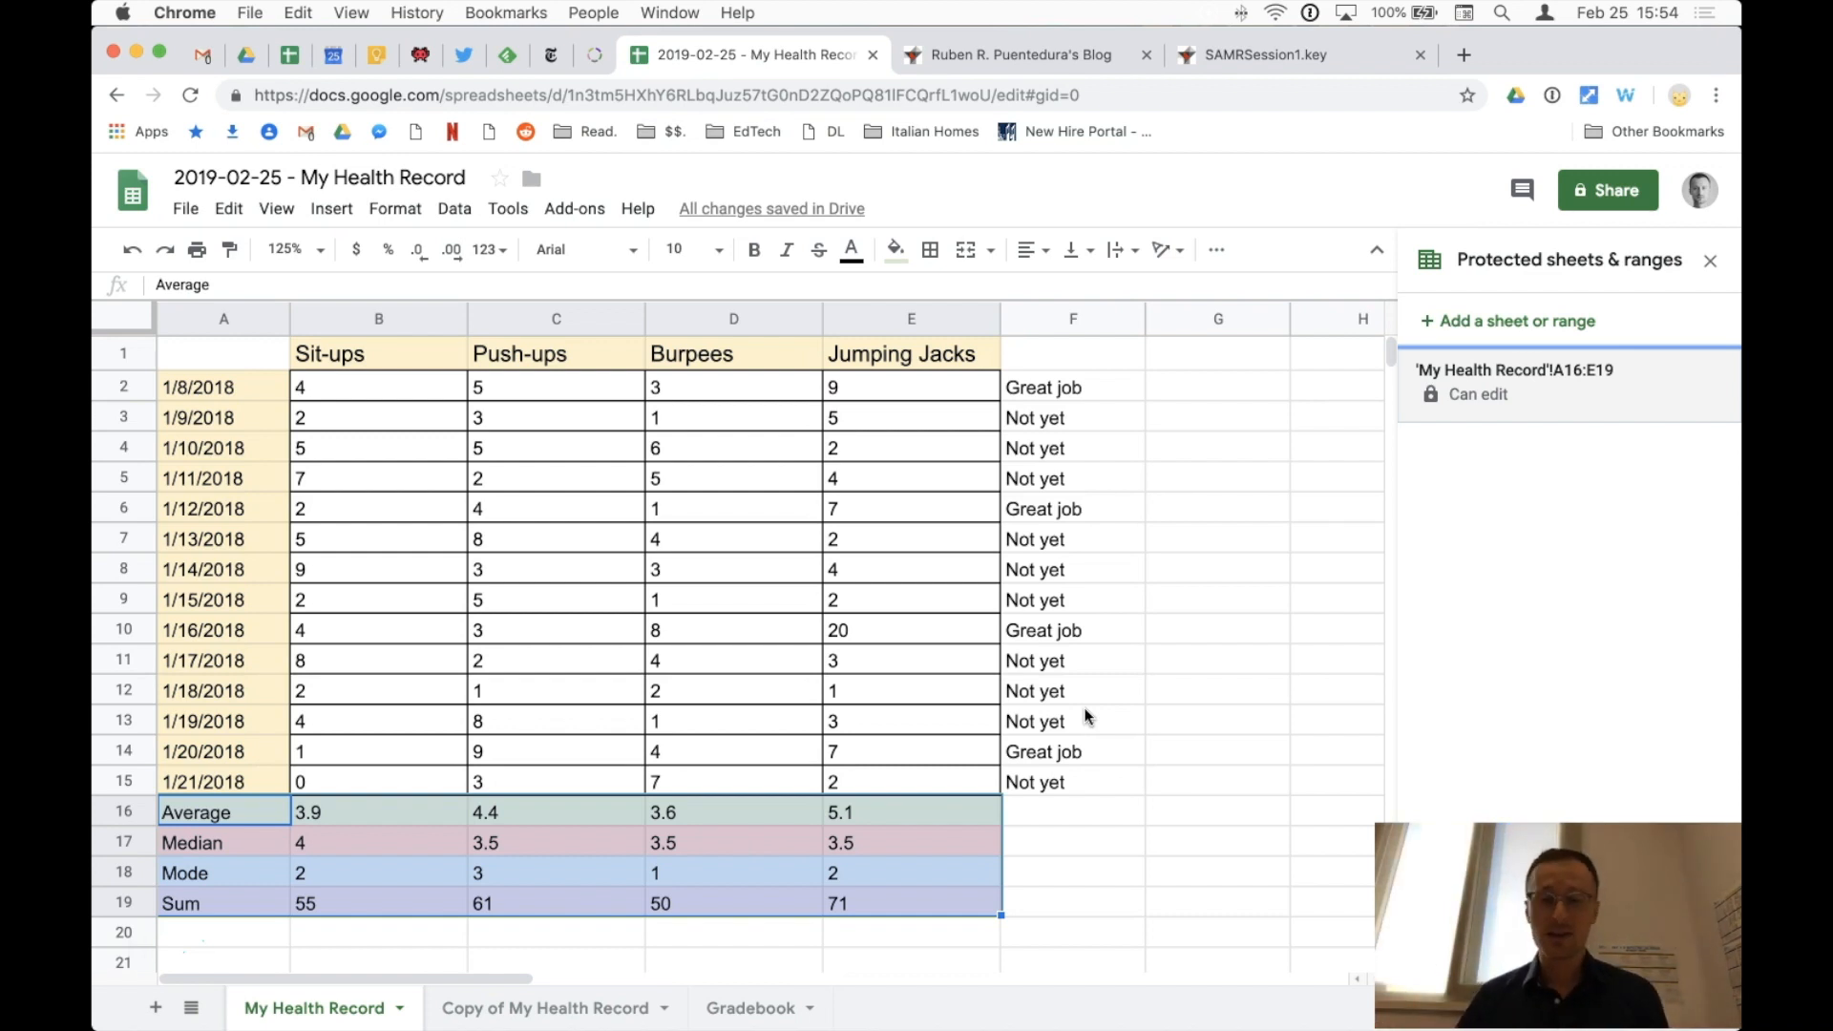
Step: Protect the feedback range F2:F15 on the My Health Record sheet, restricting editing to Only you
{"action": "left_click_drag", "start_coordinate": [1078, 390], "coordinate": [1075, 792]}
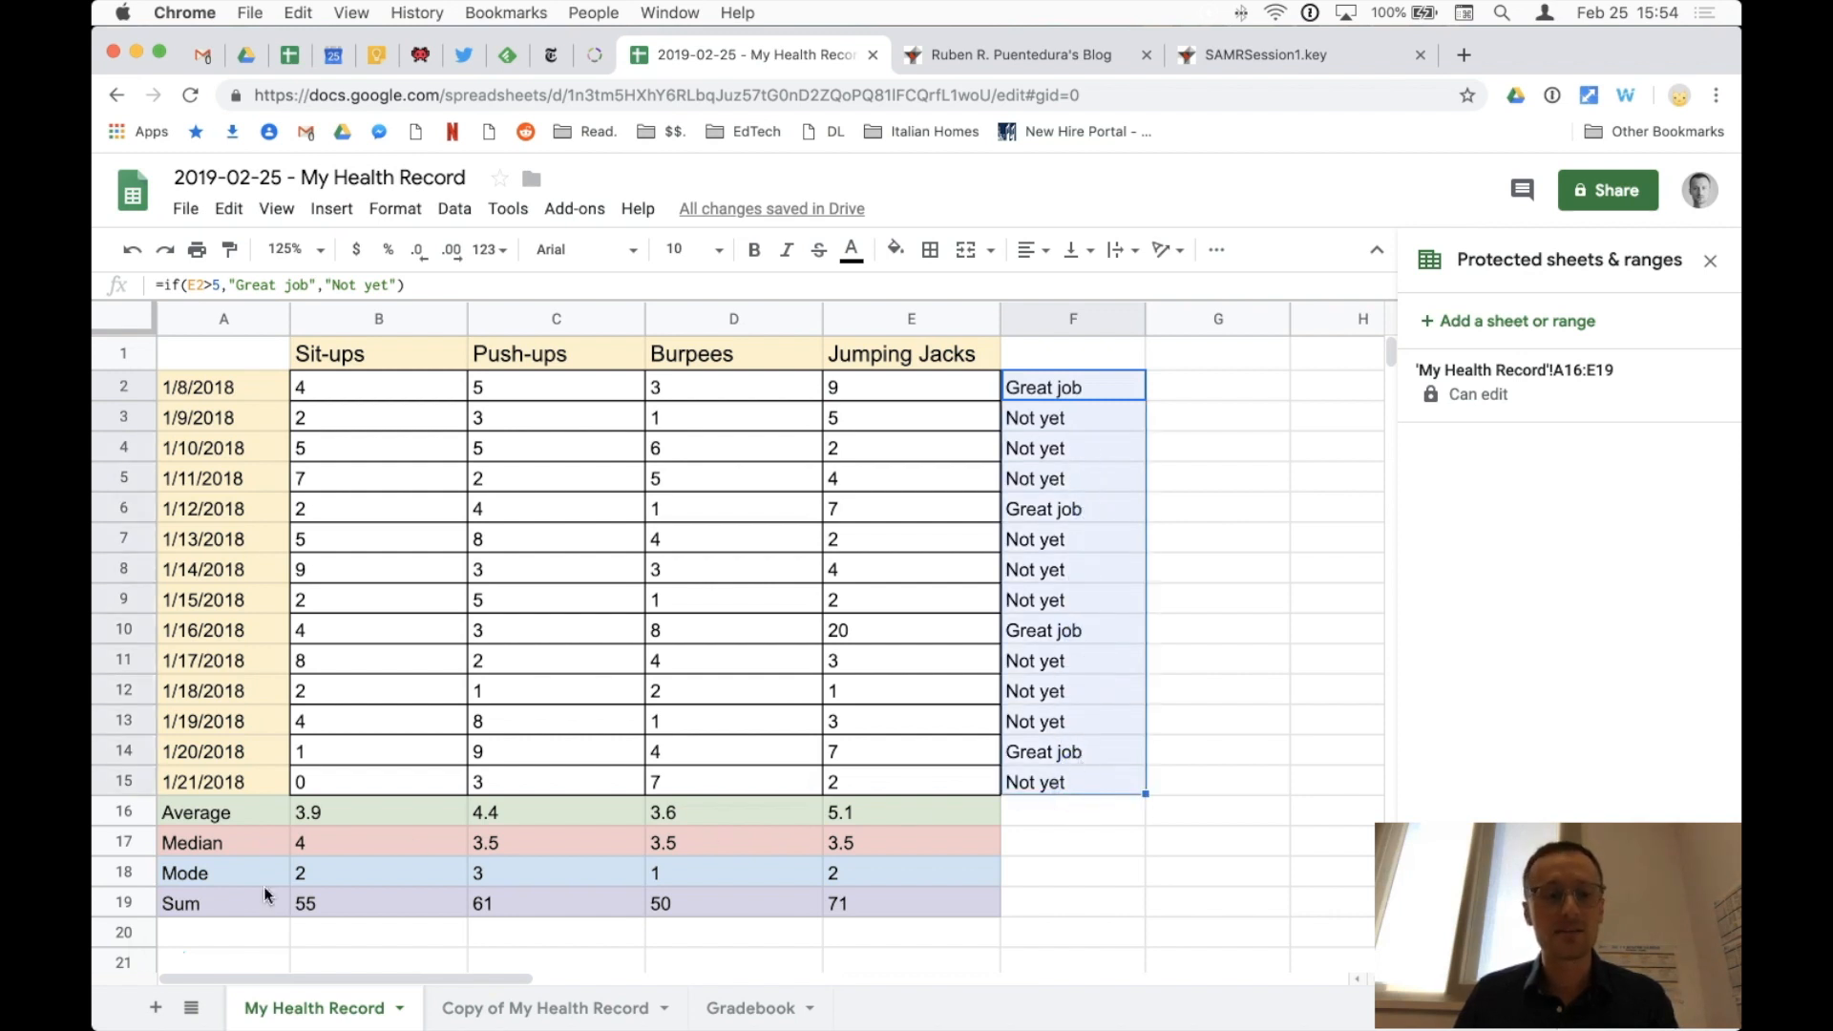
{"action": "right_click", "coordinate": [303, 1012]}
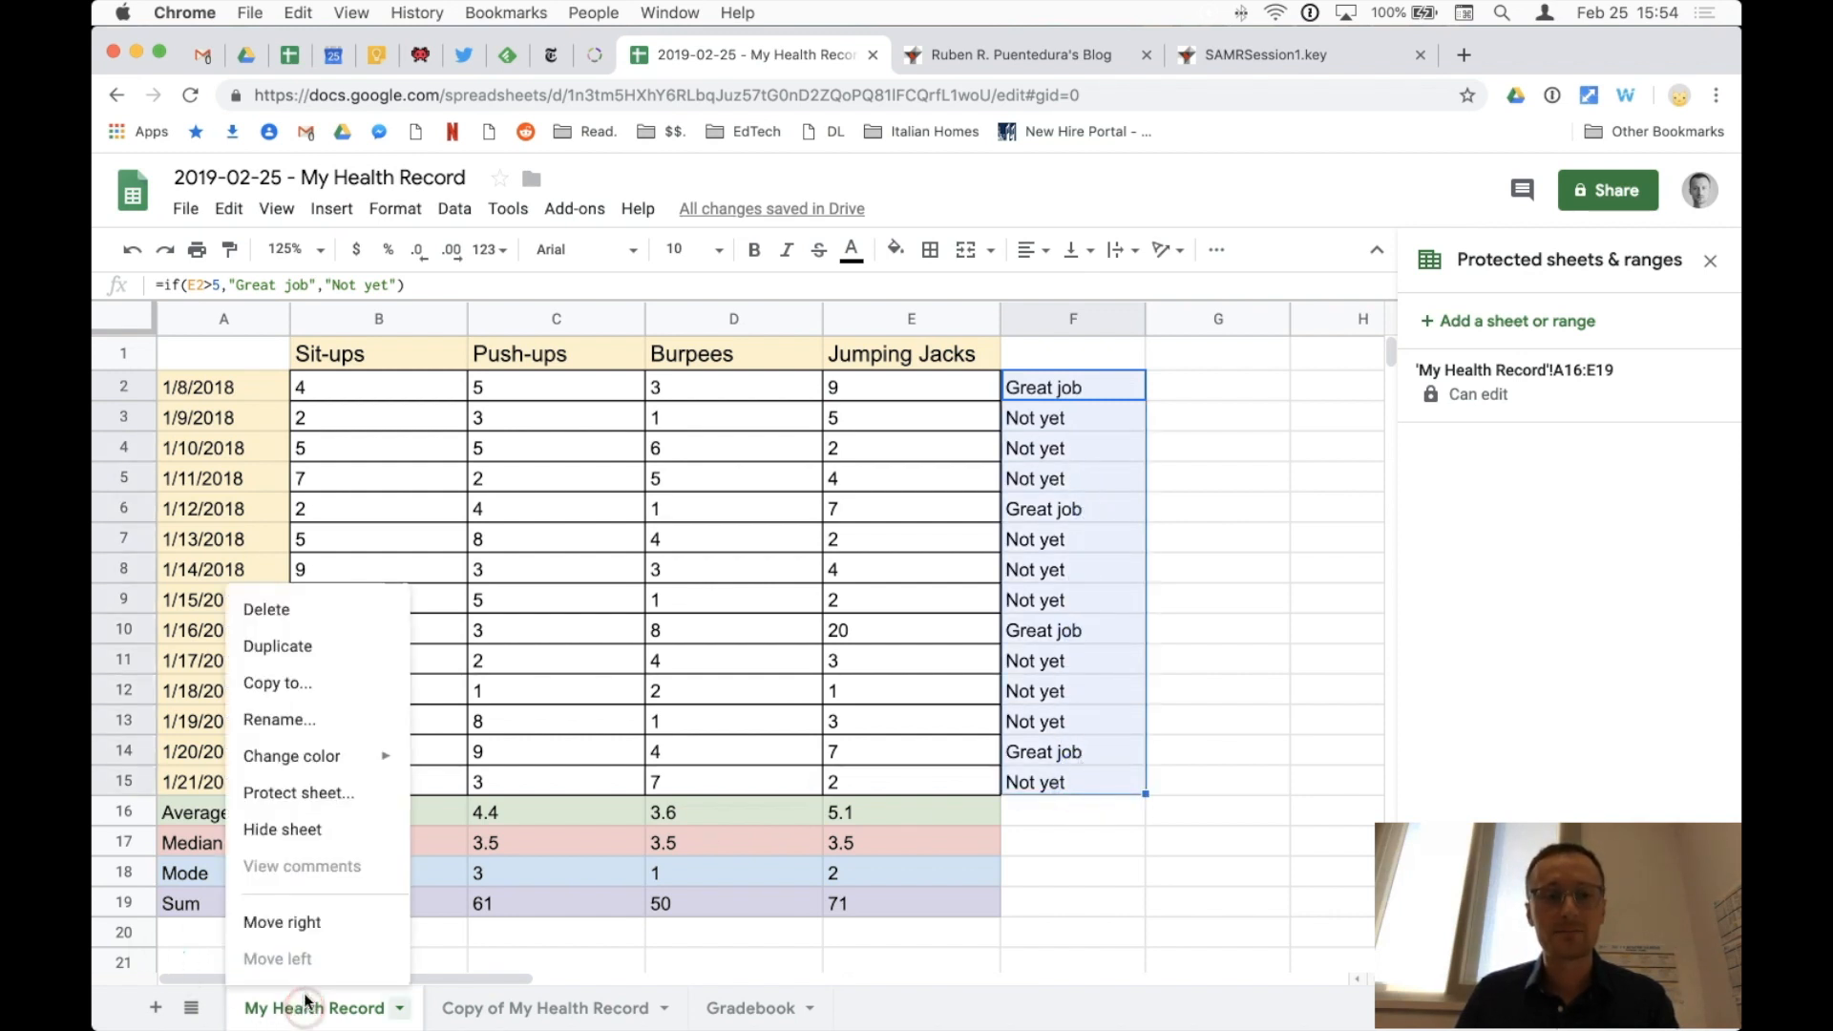
{"action": "left_click", "coordinate": [317, 800]}
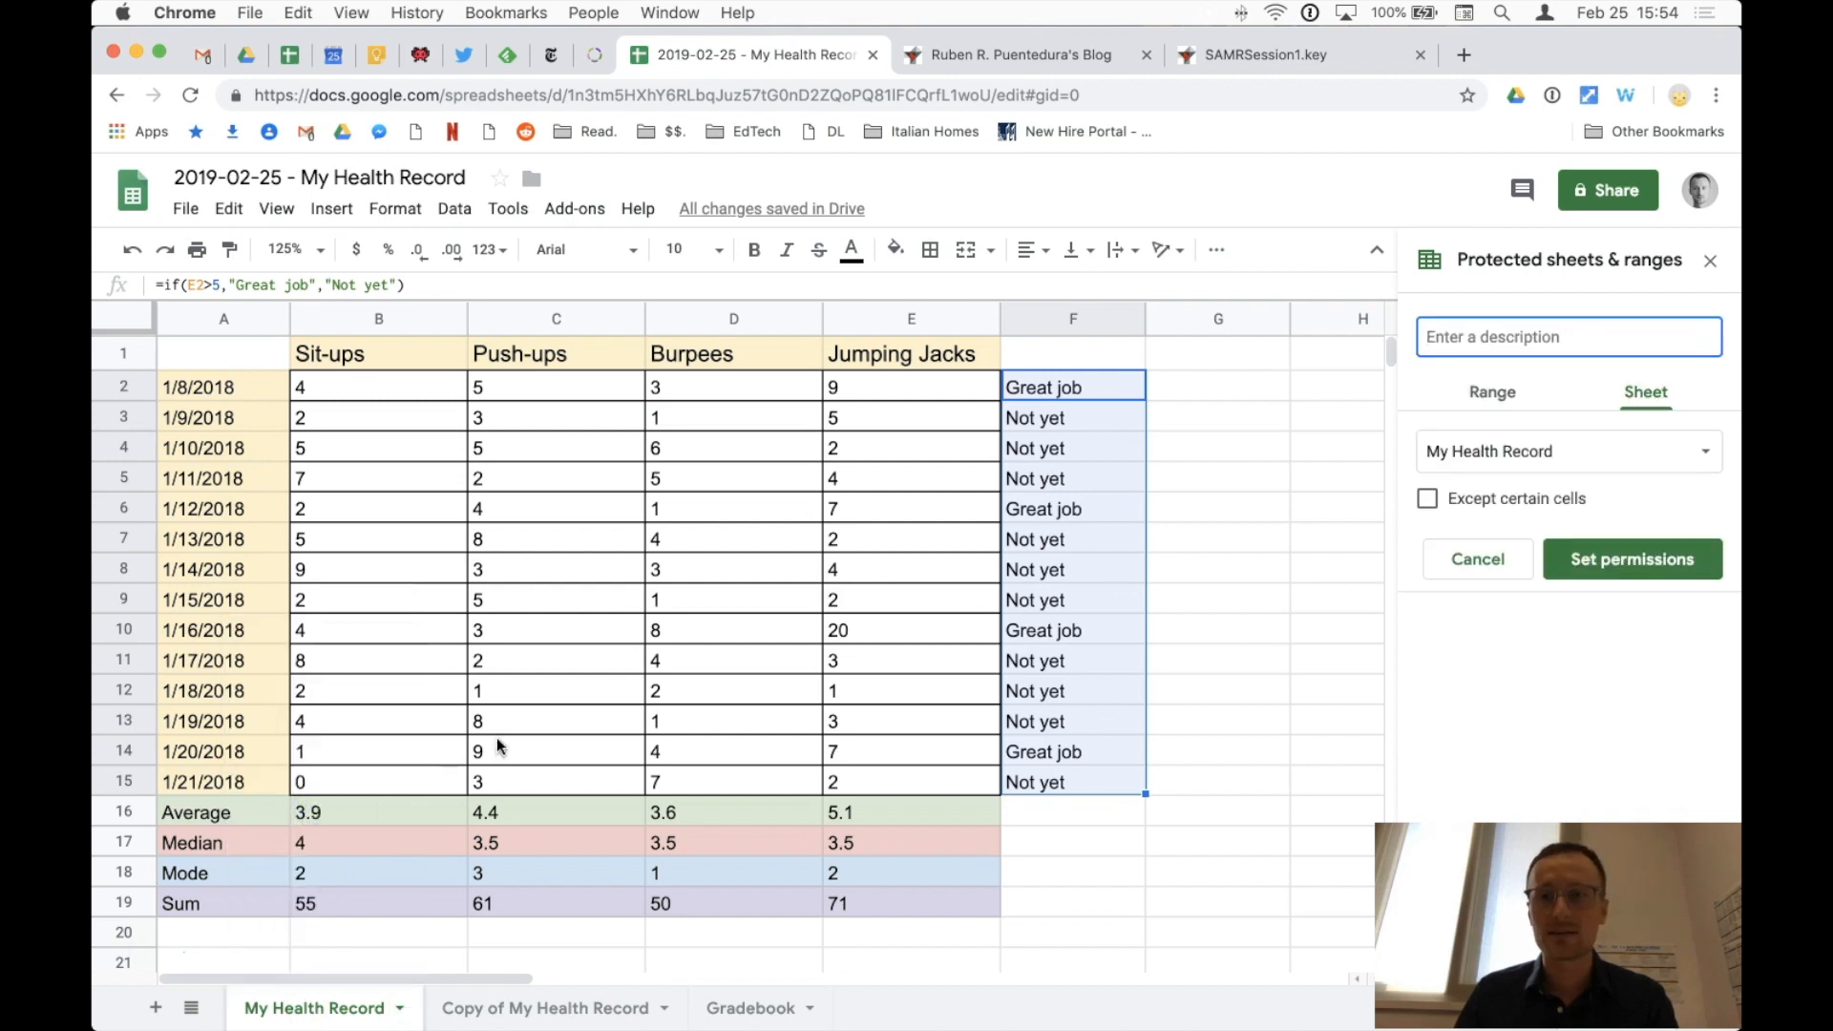
{"action": "left_click", "coordinate": [1486, 399]}
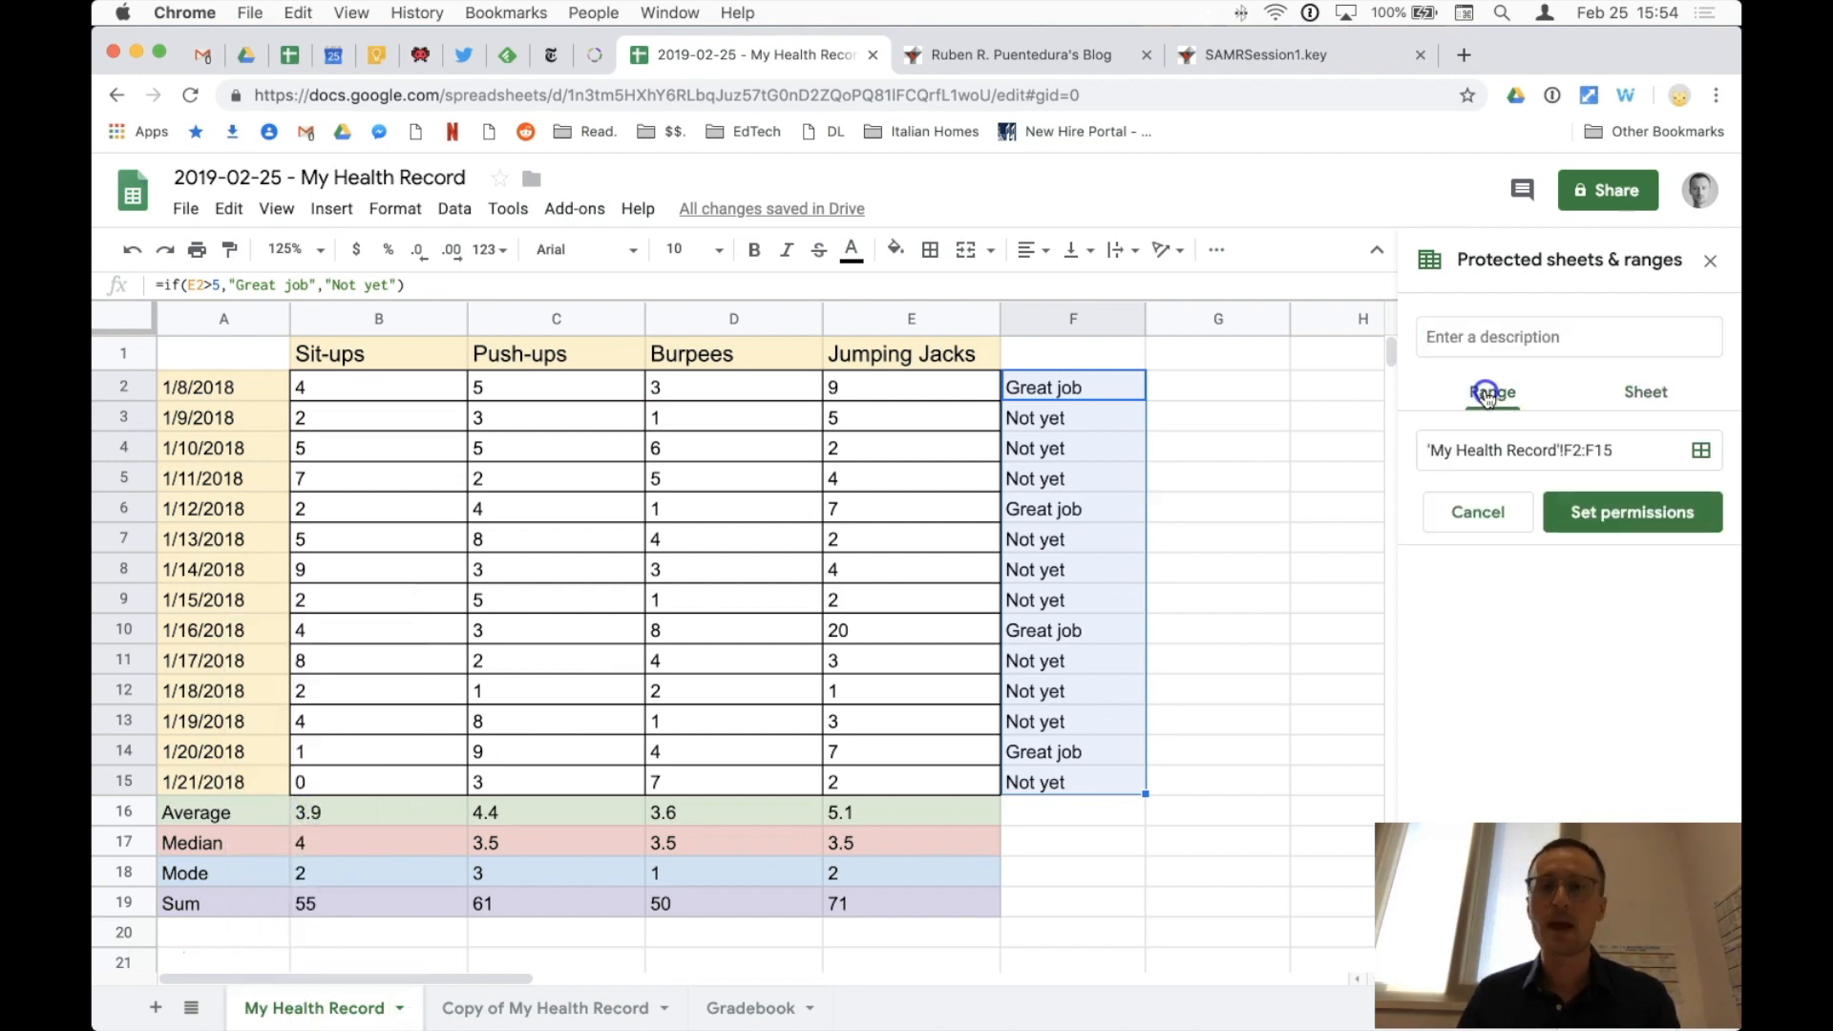
{"action": "left_click", "coordinate": [1563, 517]}
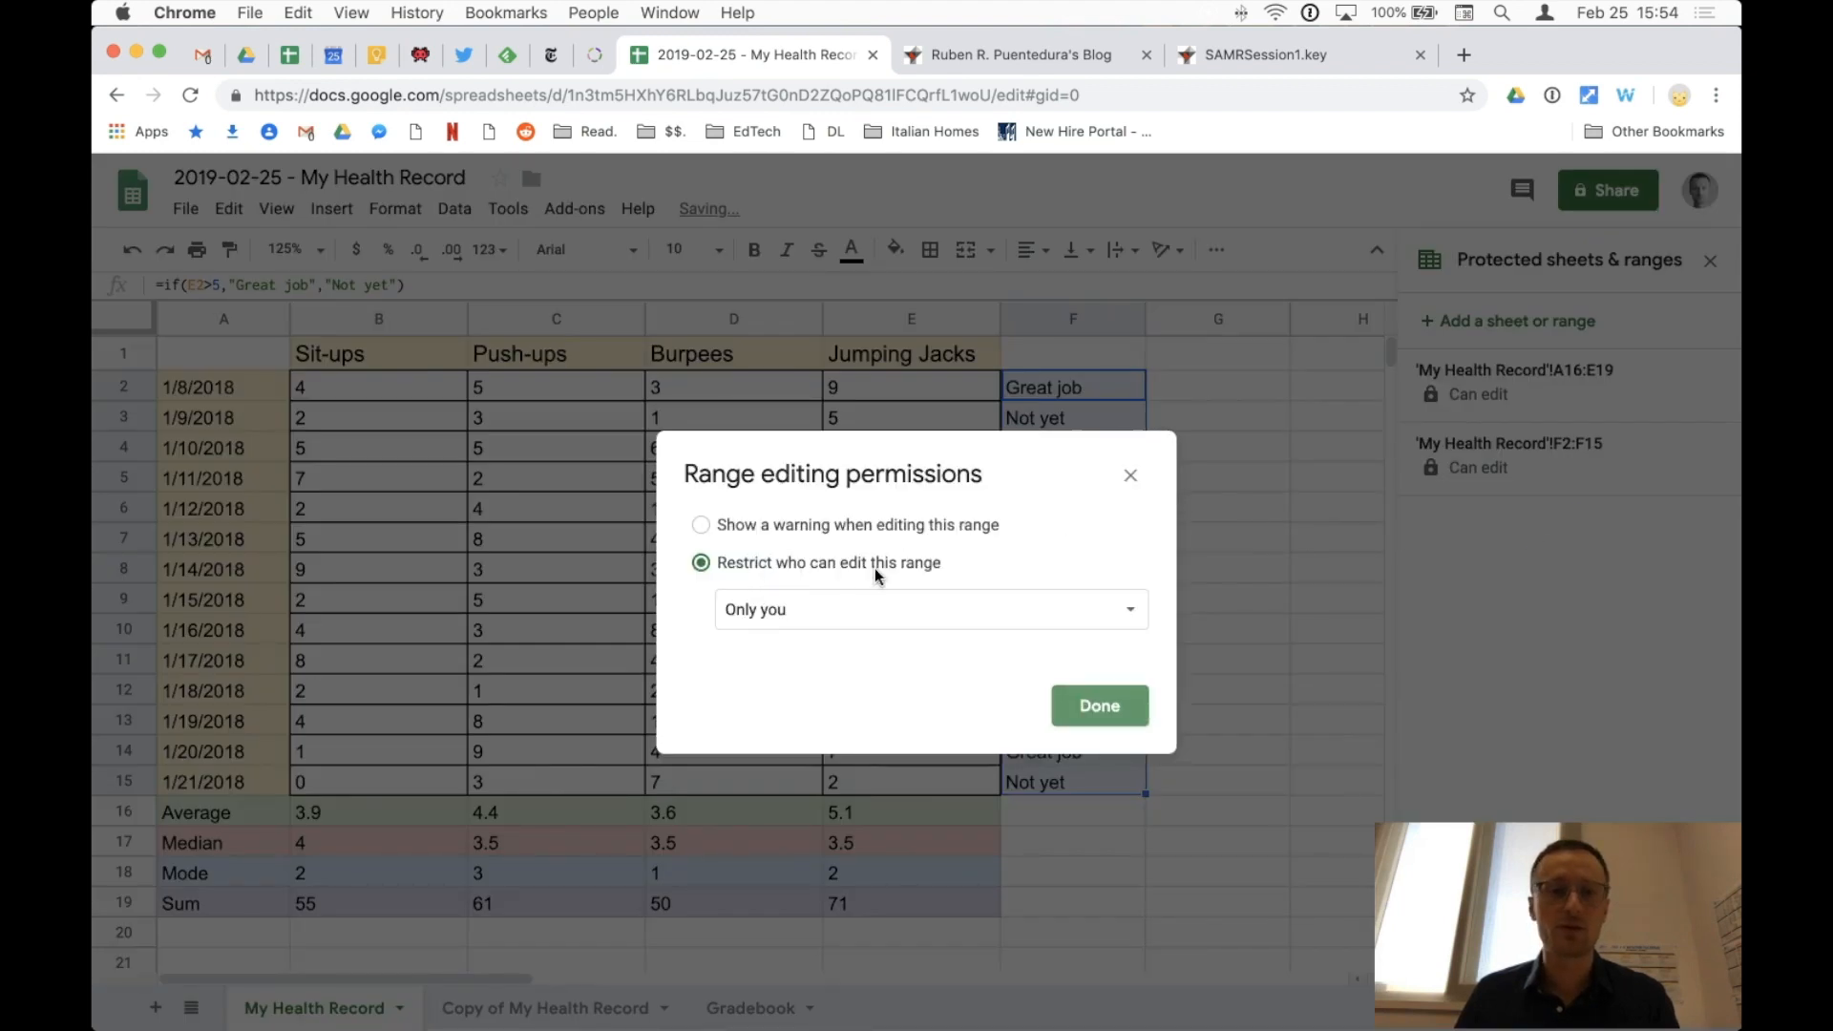
{"action": "left_click", "coordinate": [871, 617]}
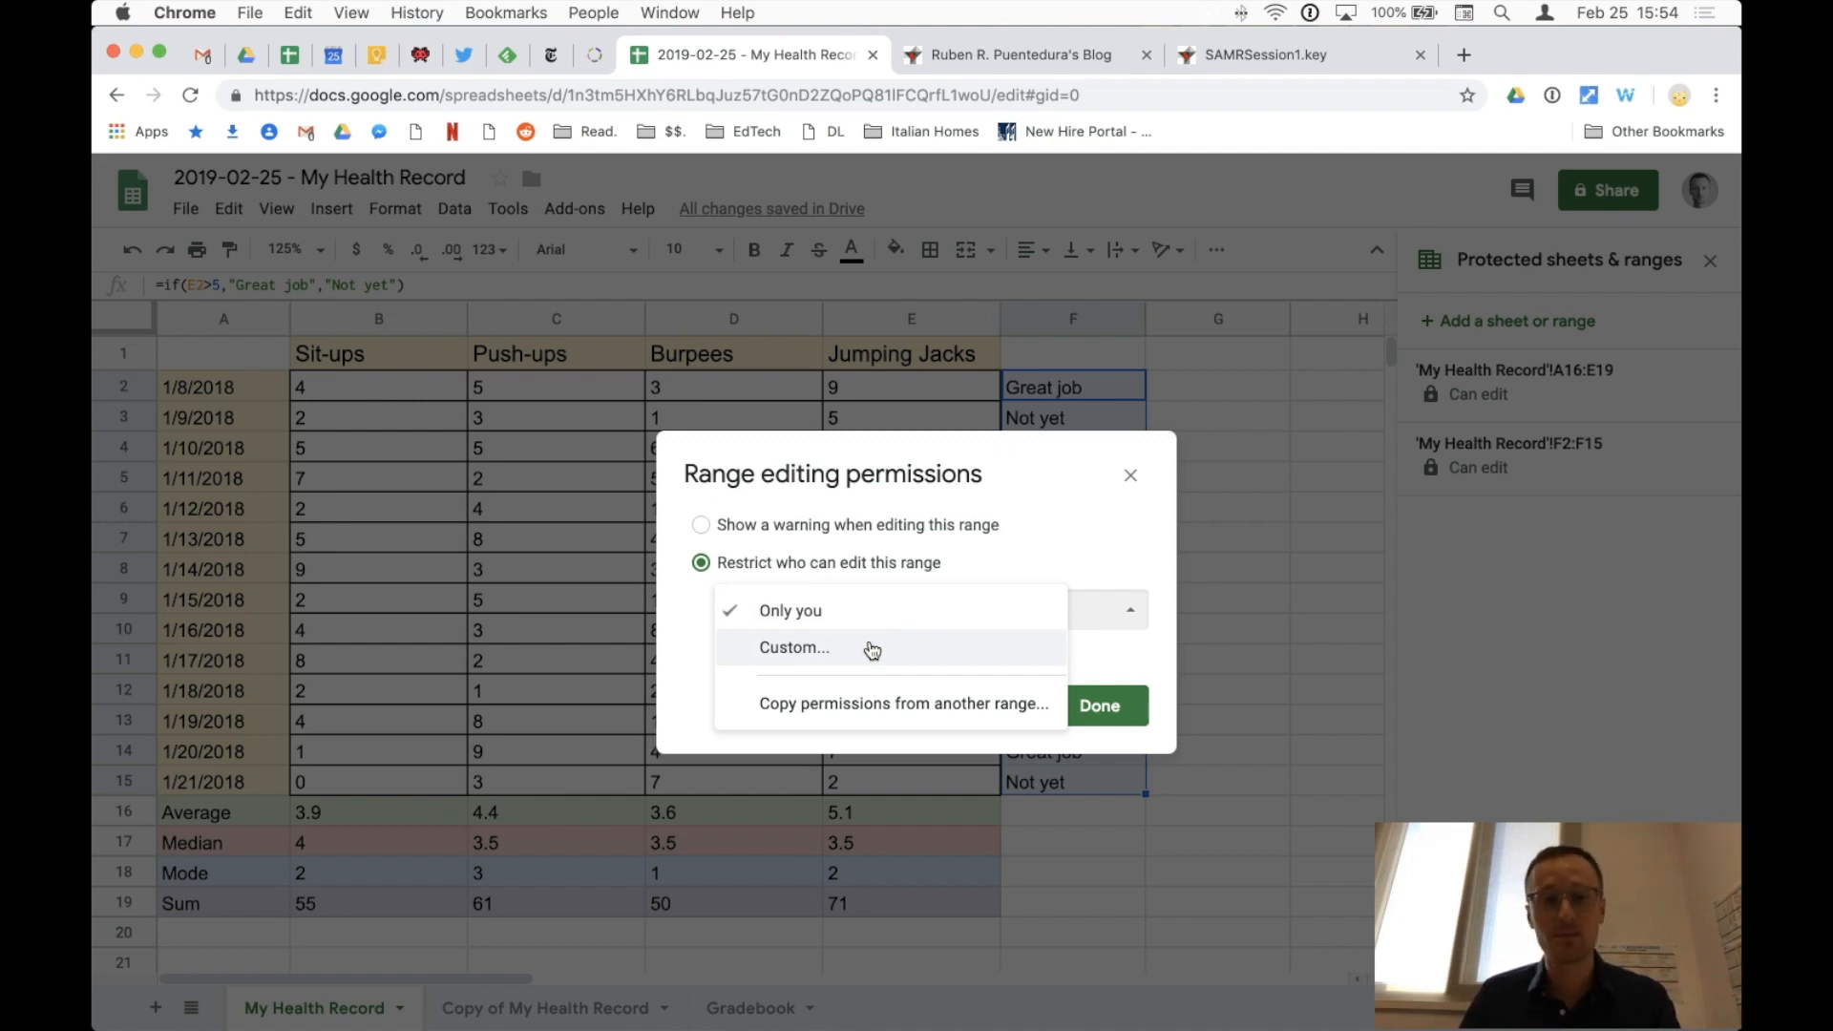
{"action": "left_click", "coordinate": [857, 609]}
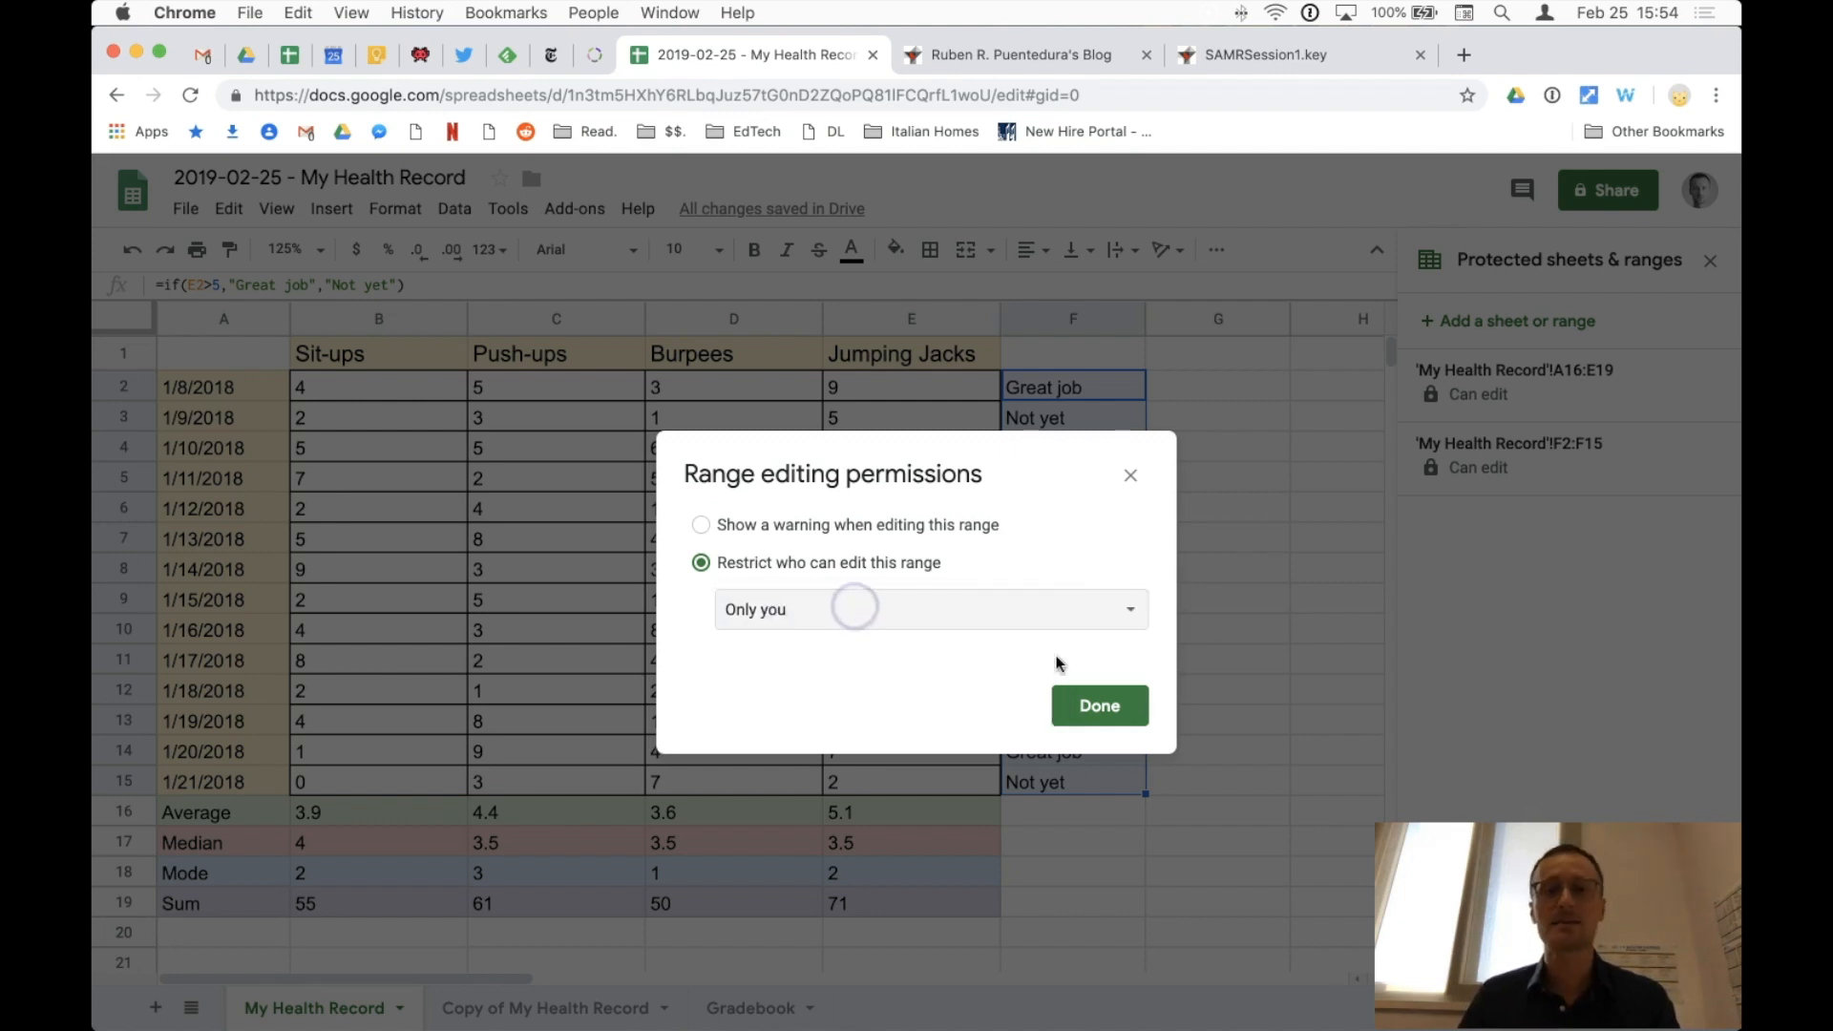
{"action": "left_click", "coordinate": [1101, 711]}
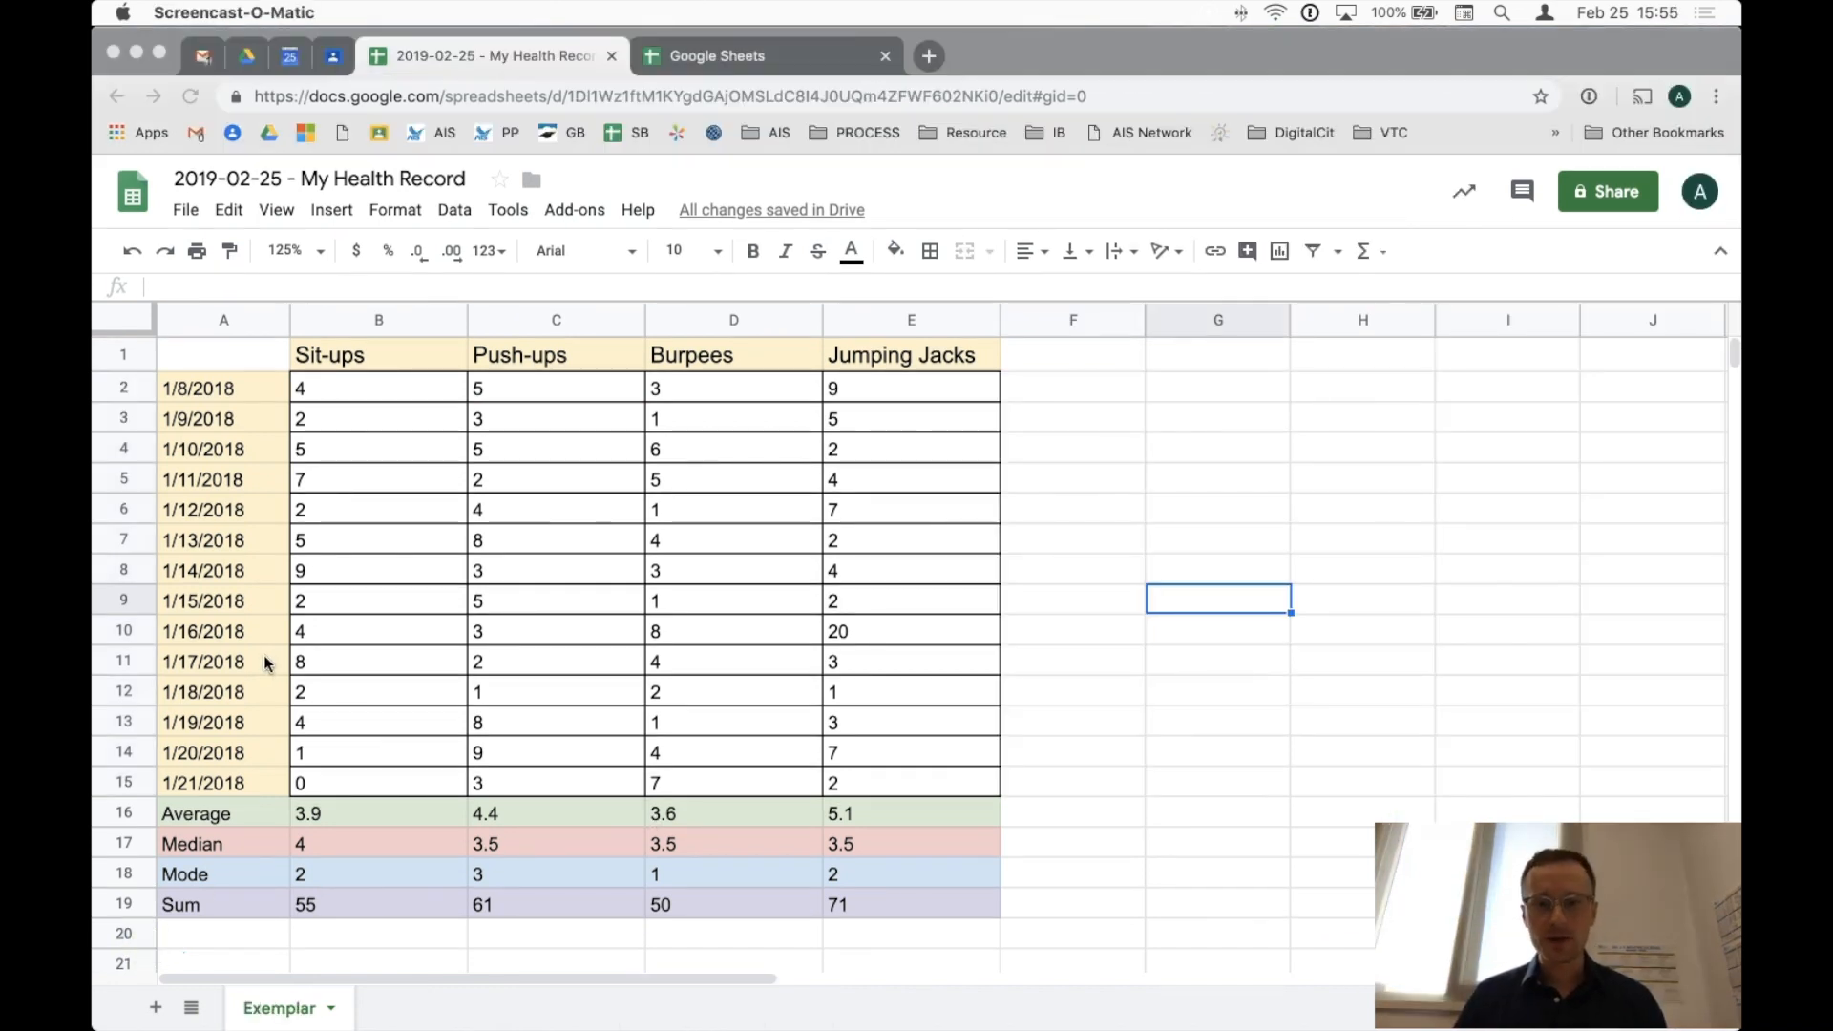
Step: Insert a line chart from the exercise data in A1:E15 on the Exemplar sheet
{"action": "left_click", "coordinate": [232, 361]}
{"action": "mouse_move", "coordinate": [232, 362]}
{"action": "left_mouse_down"}
{"action": "mouse_move", "coordinate": [266, 360]}
{"action": "mouse_move", "coordinate": [442, 512]}
{"action": "mouse_move", "coordinate": [892, 783]}
{"action": "left_mouse_up"}
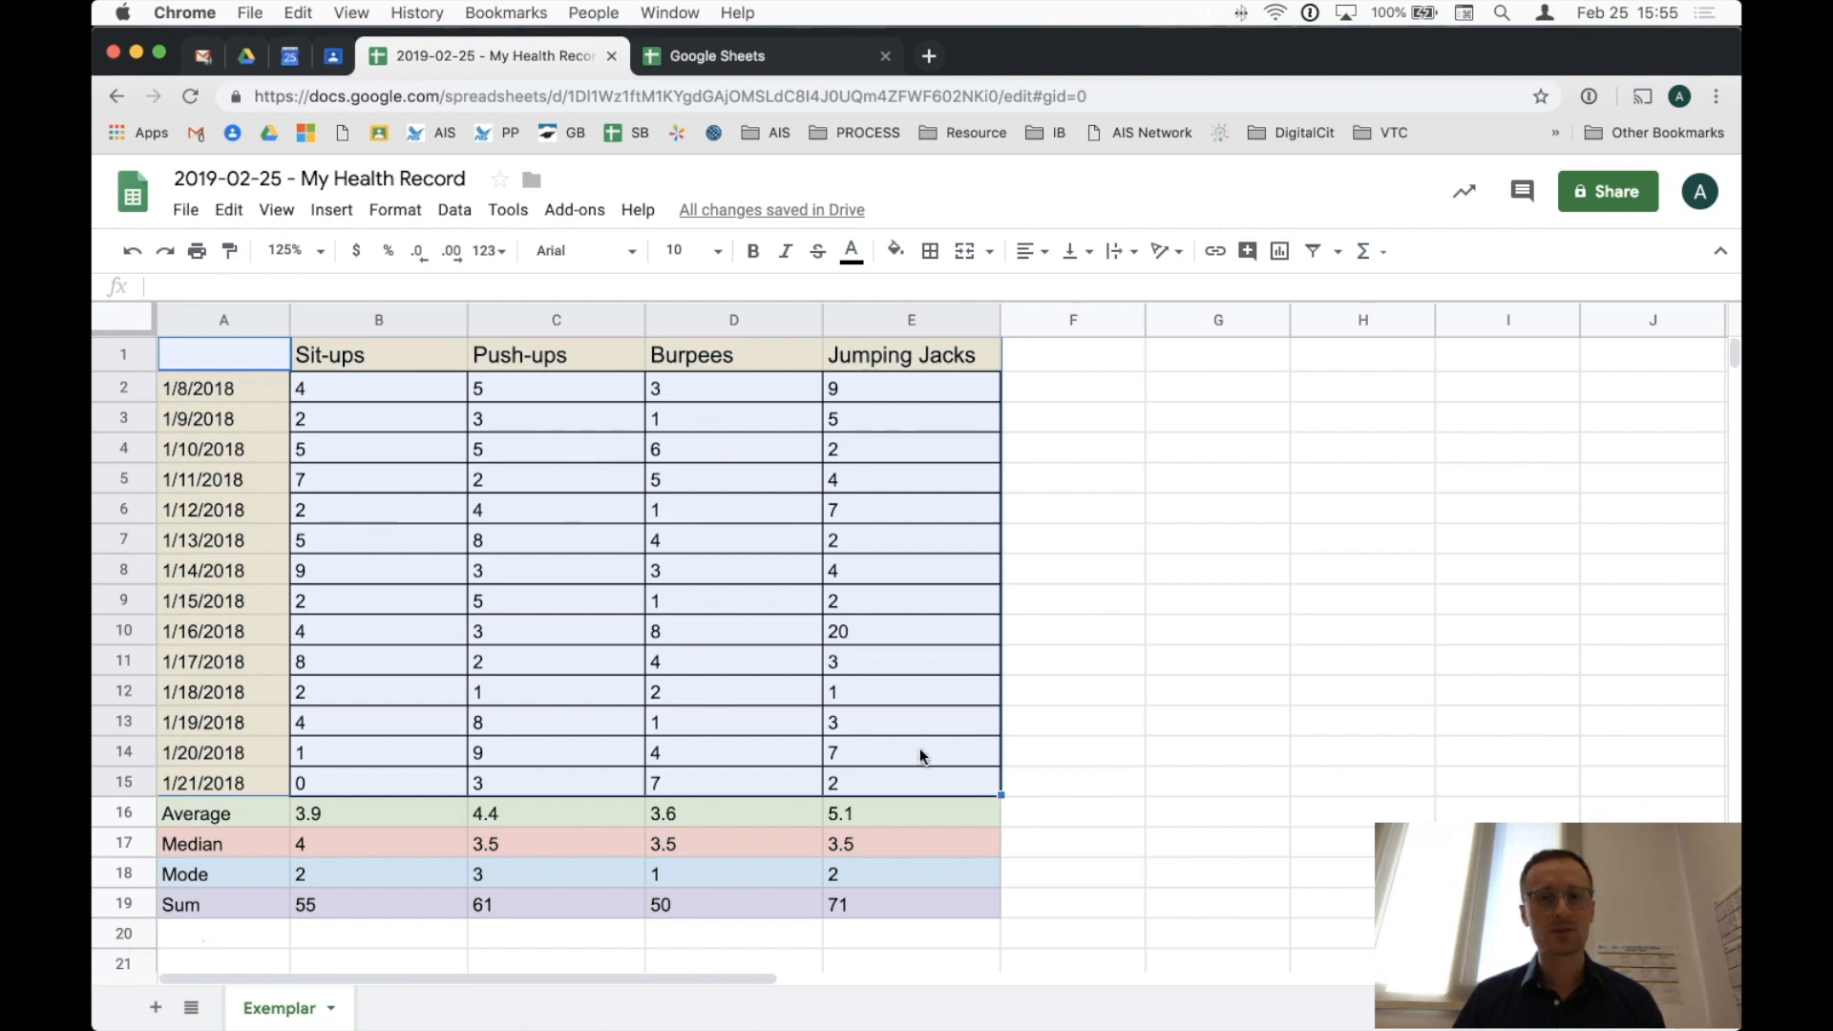
{"action": "left_click", "coordinate": [1282, 253]}
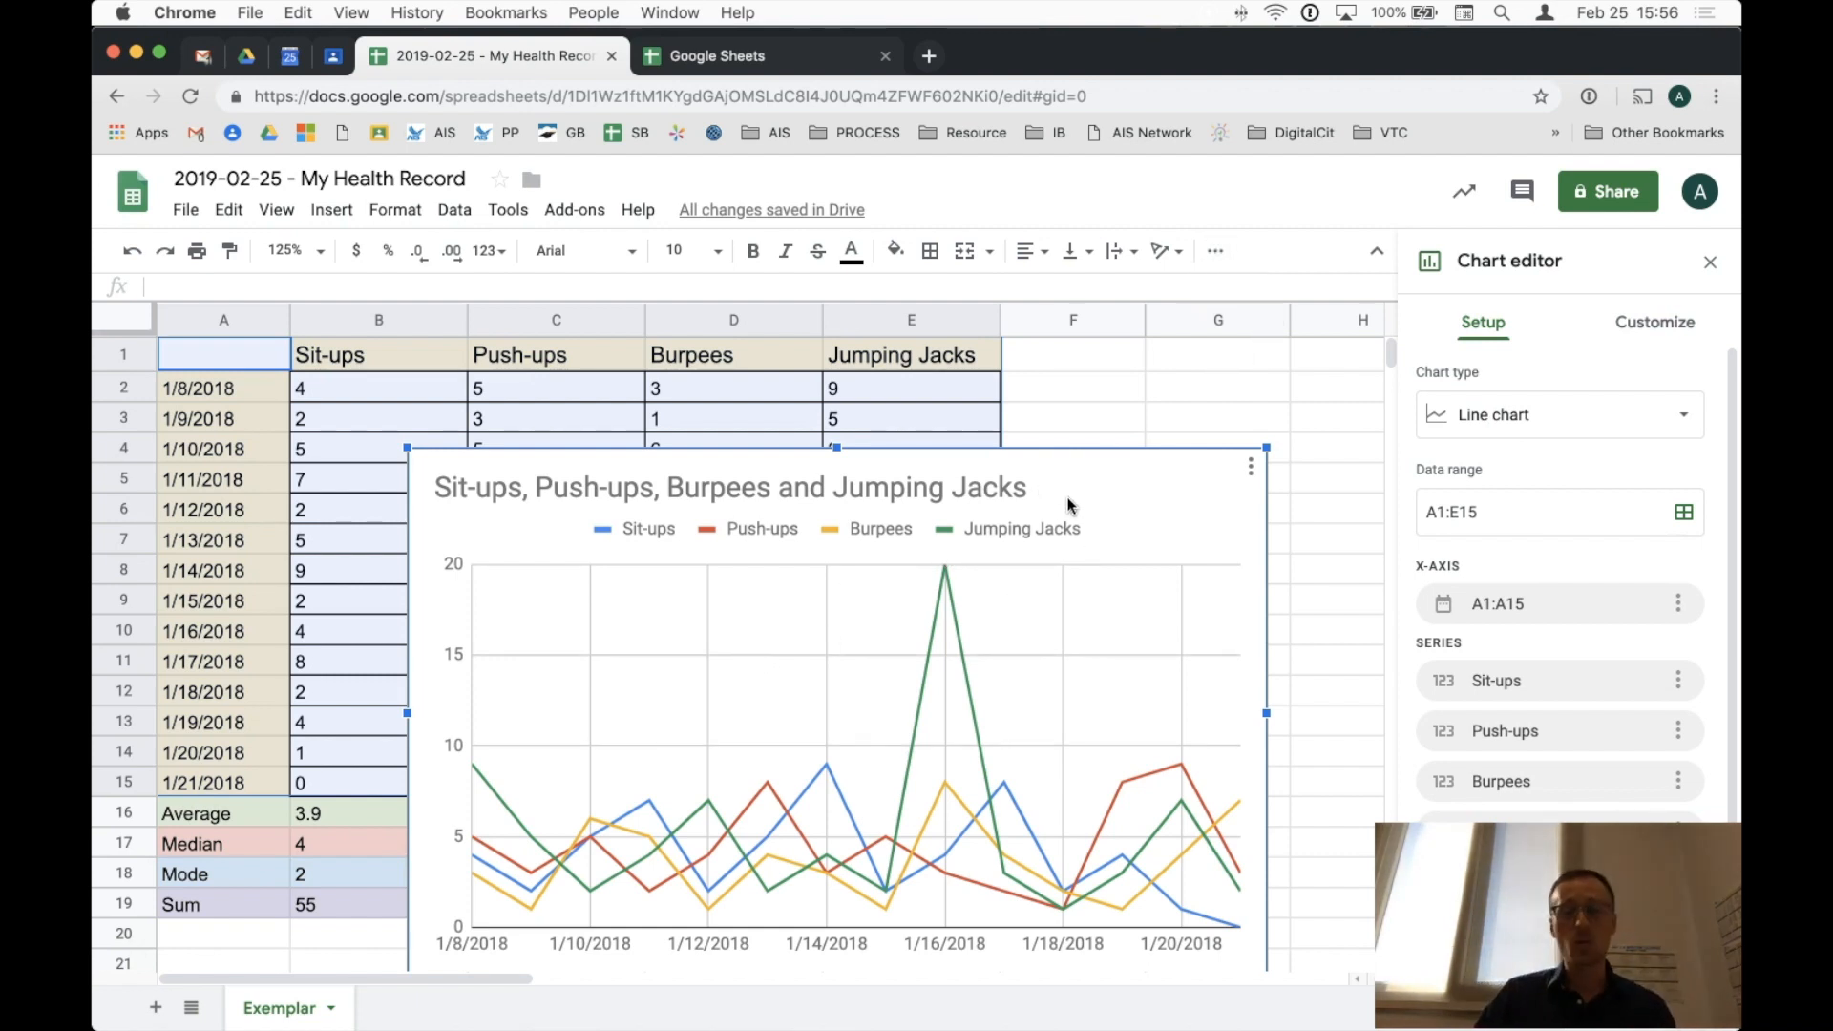
Step: Move the line chart beside the data table so it starts in column F at row 1
{"action": "left_click_drag", "start_coordinate": [1077, 502], "coordinate": [1218, 410]}
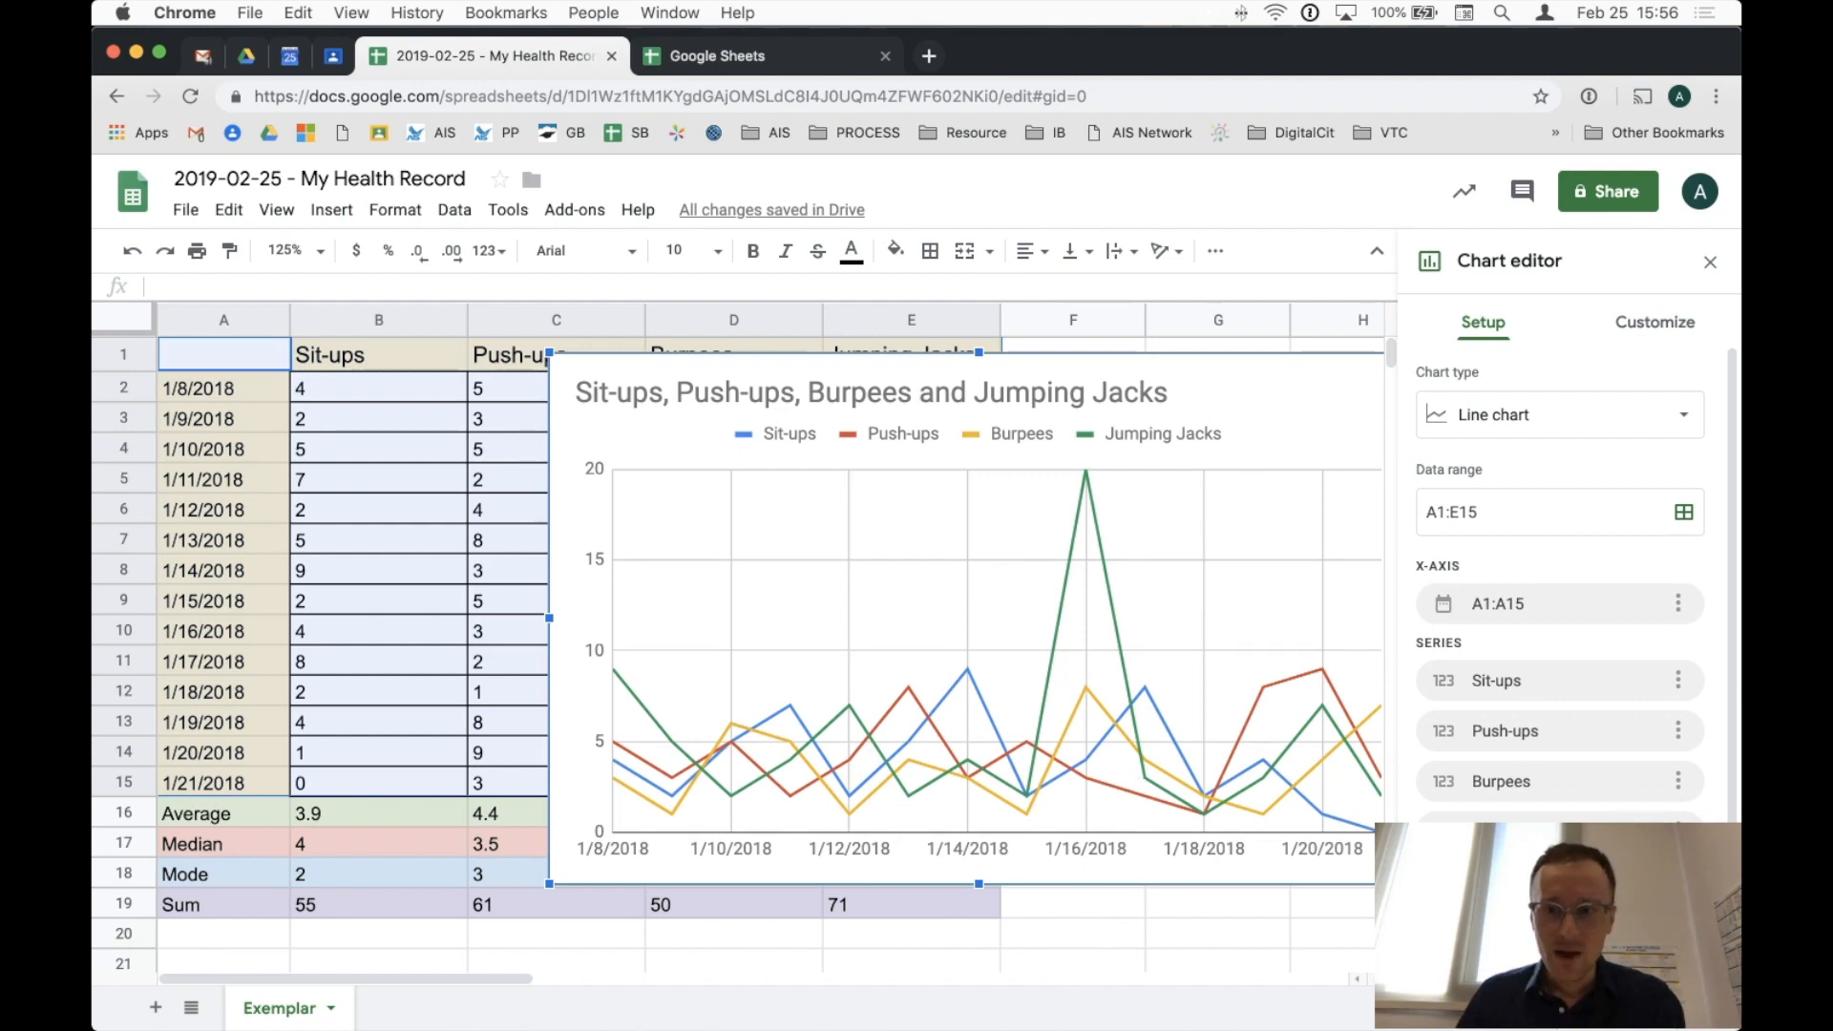
{"action": "left_click", "coordinate": [1528, 917]}
{"action": "left_click_drag", "start_coordinate": [1528, 917], "coordinate": [1490, 916]}
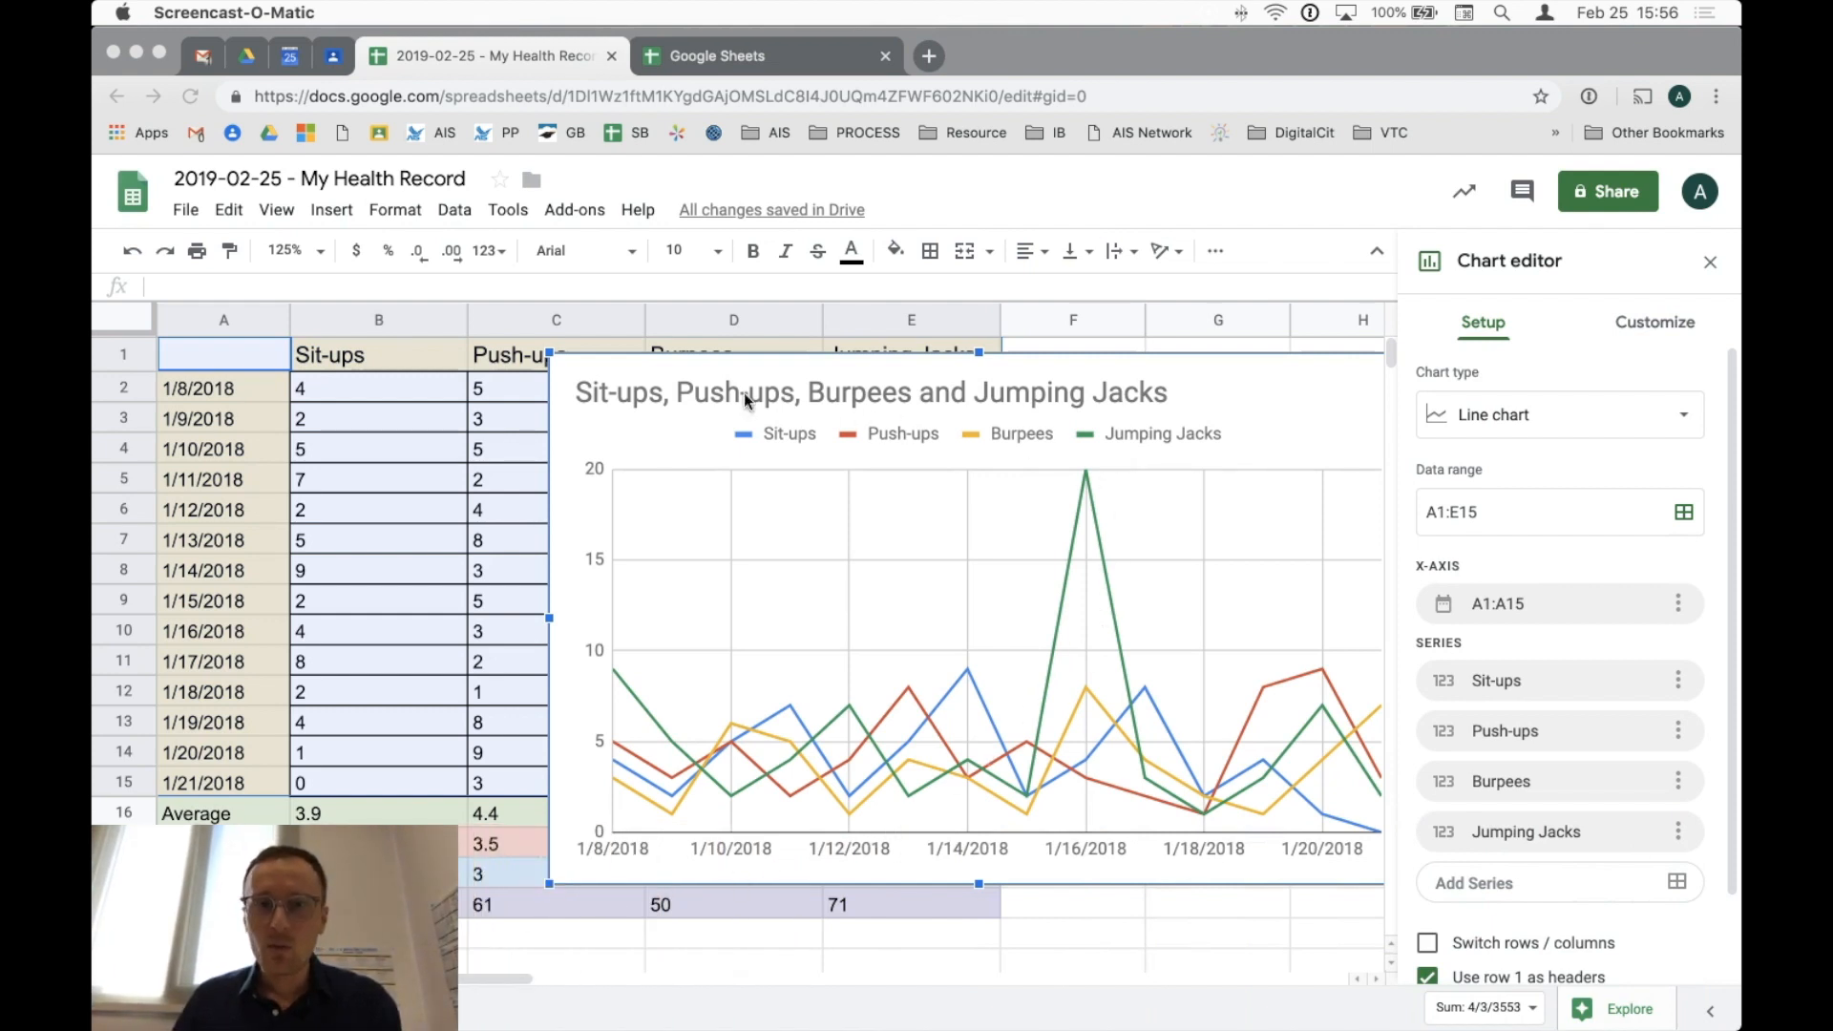
{"action": "left_click", "coordinate": [803, 408]}
{"action": "left_click_drag", "start_coordinate": [966, 403], "coordinate": [1289, 396]}
{"action": "left_click_drag", "start_coordinate": [1149, 375], "coordinate": [1304, 374]}
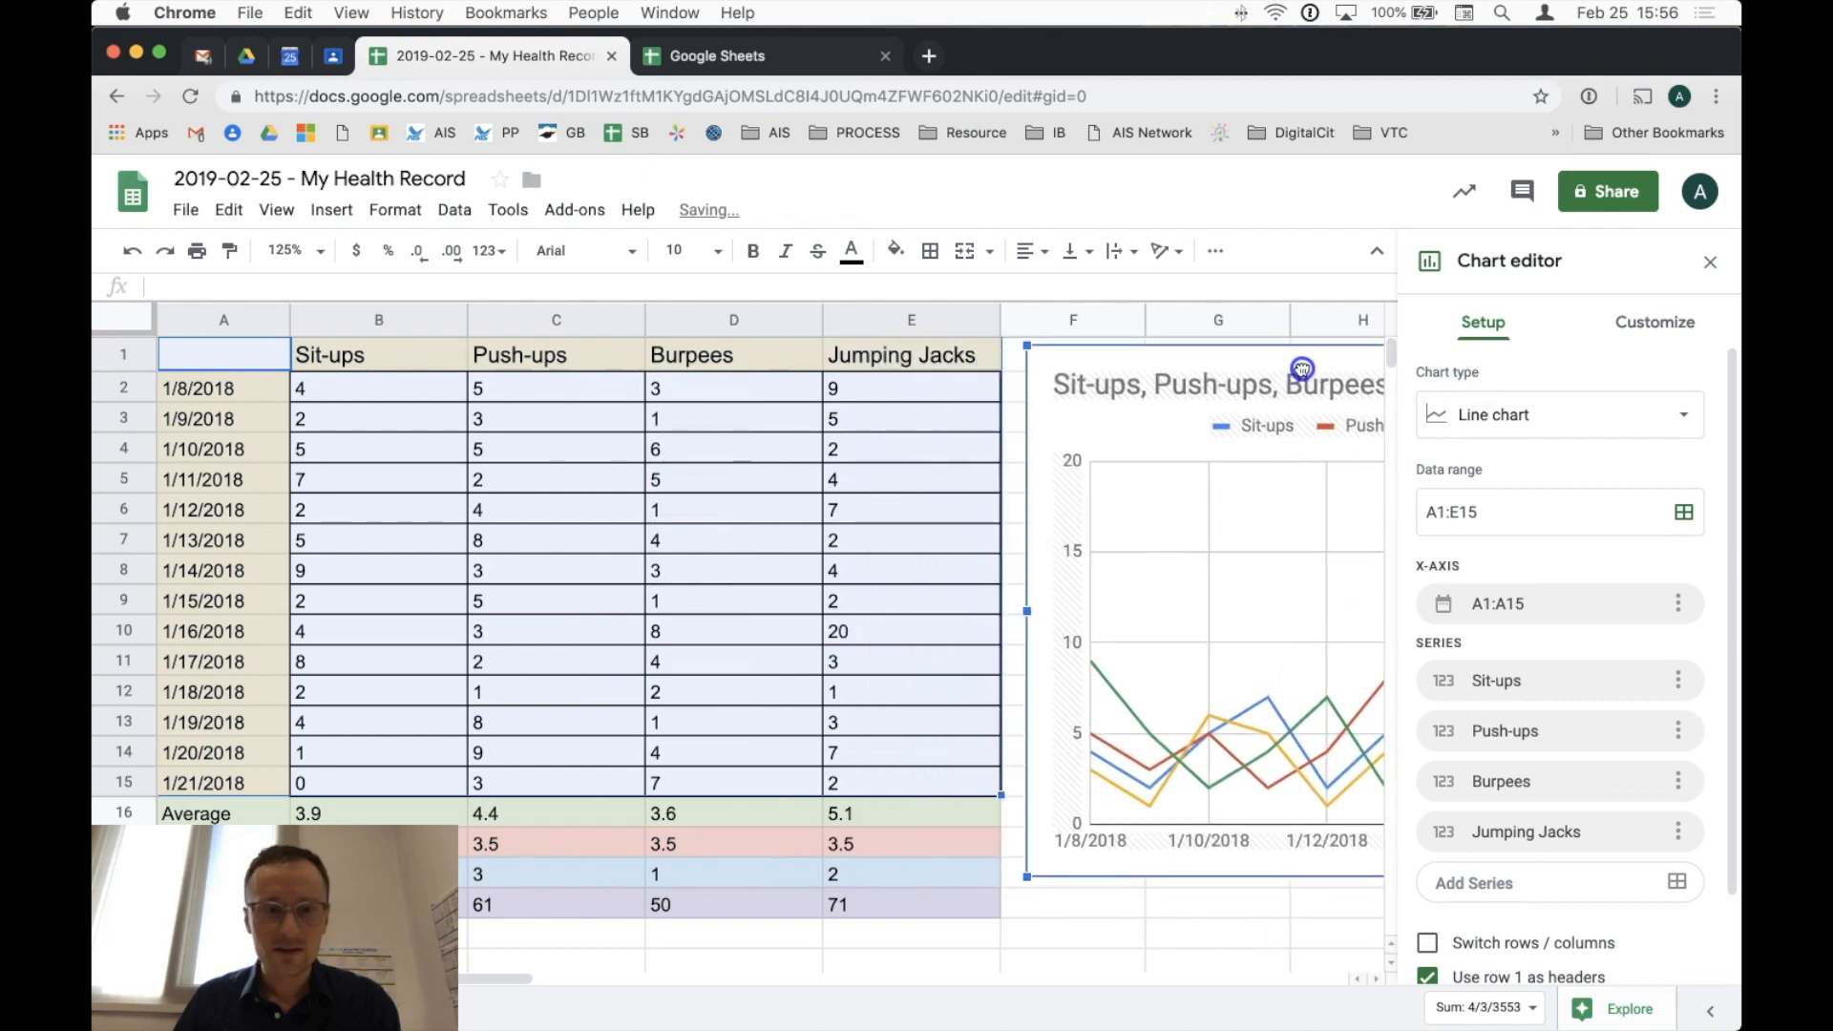
{"action": "left_click_drag", "start_coordinate": [505, 989], "coordinate": [702, 987]}
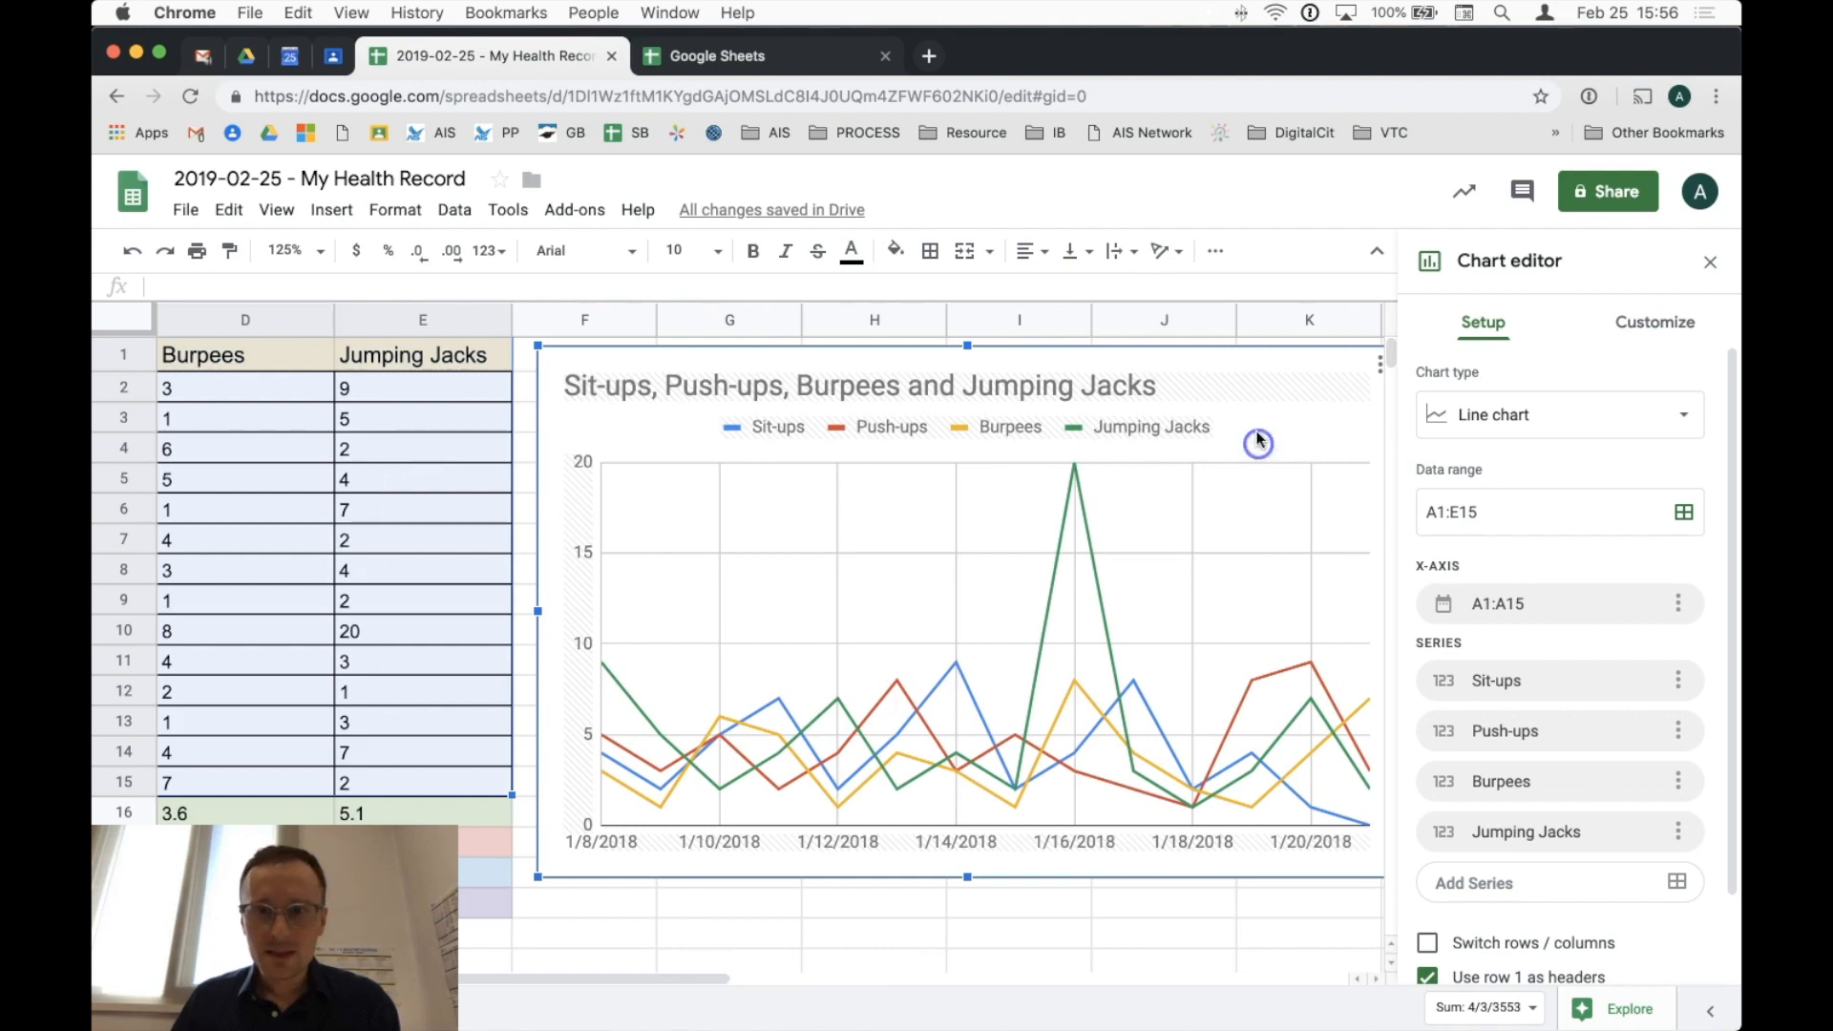
Step: Try the smooth line, combo and 100% stacked area types on the exercise chart
{"action": "left_click", "coordinate": [1510, 413]}
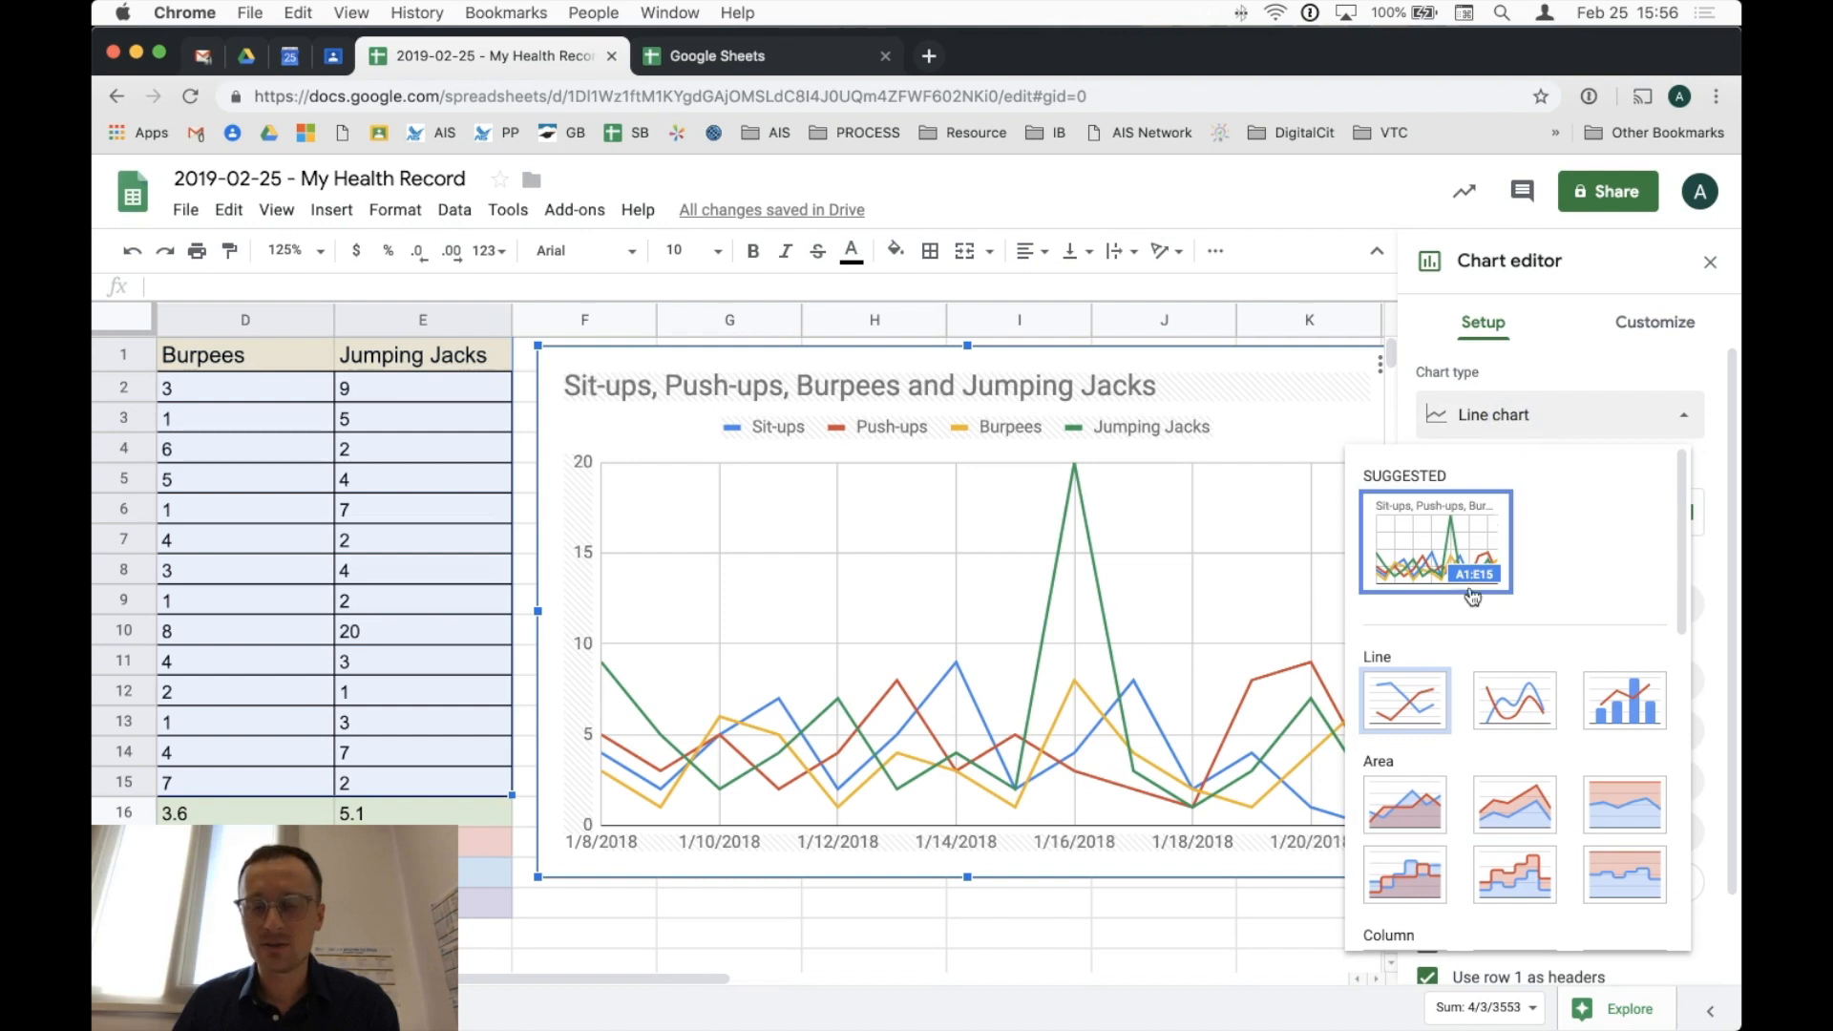
{"action": "left_click", "coordinate": [1507, 710]}
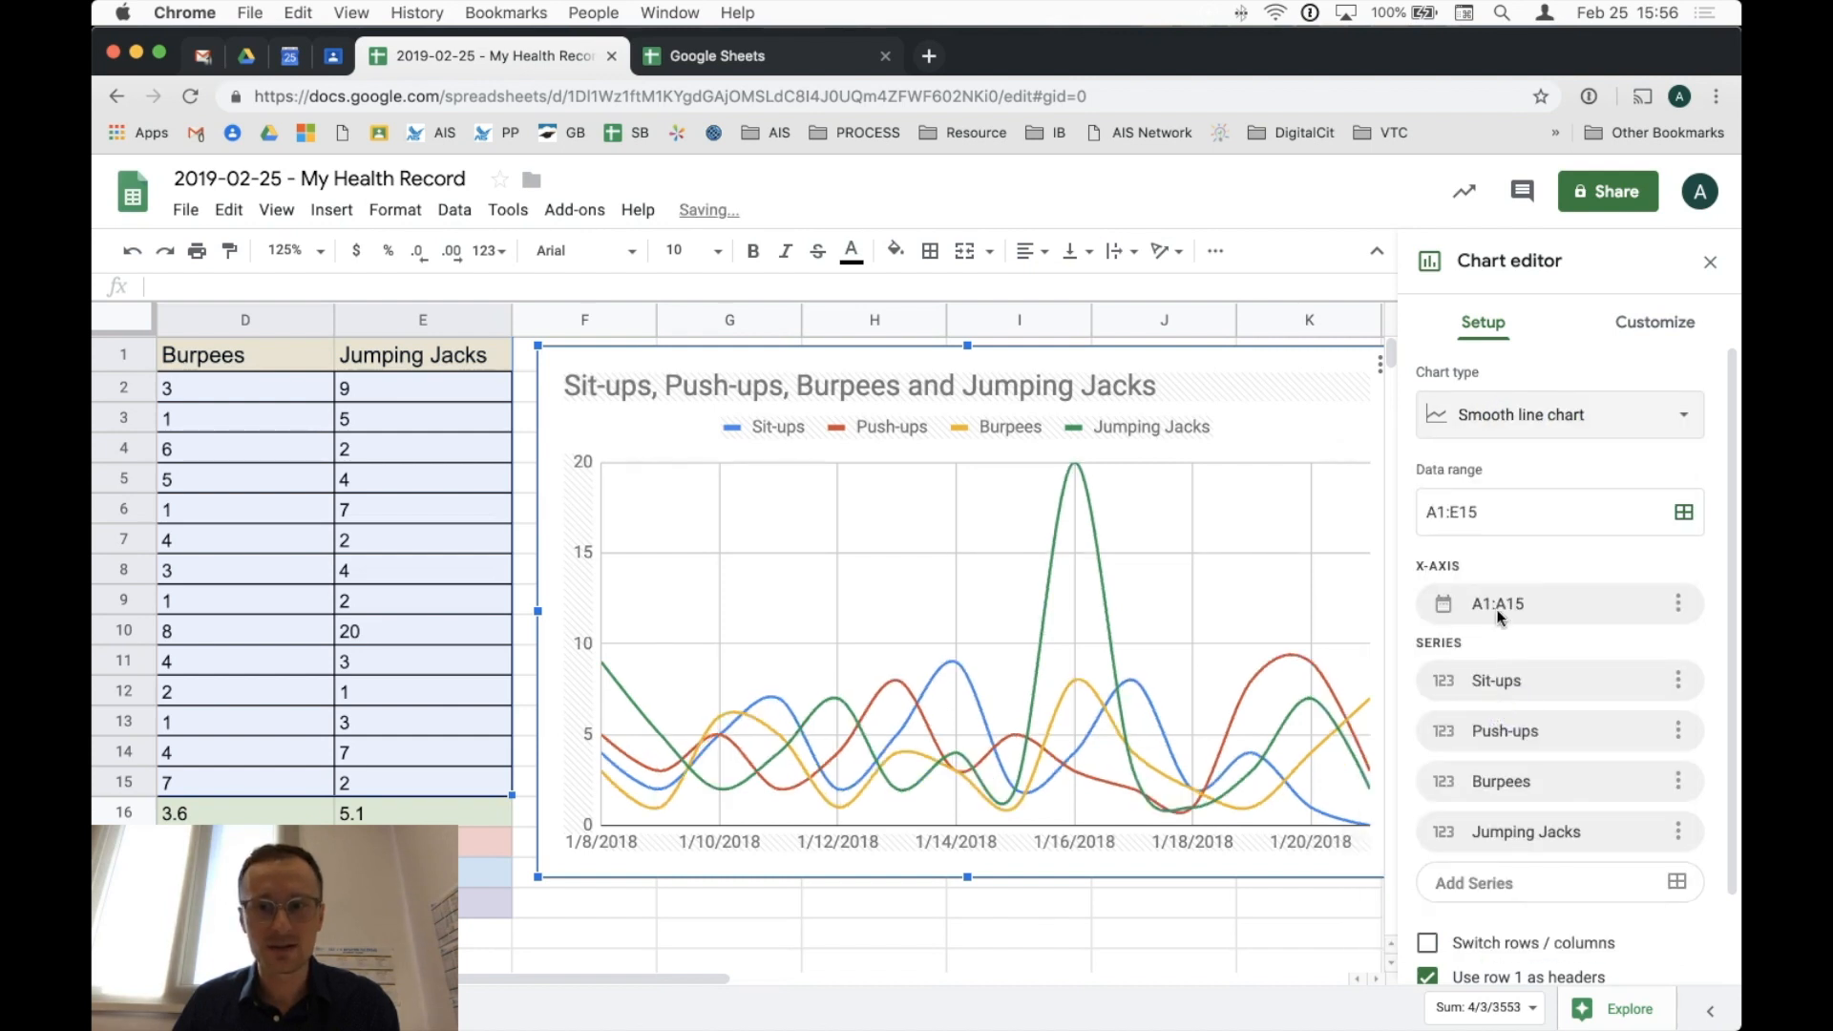
{"action": "left_click", "coordinate": [1526, 421]}
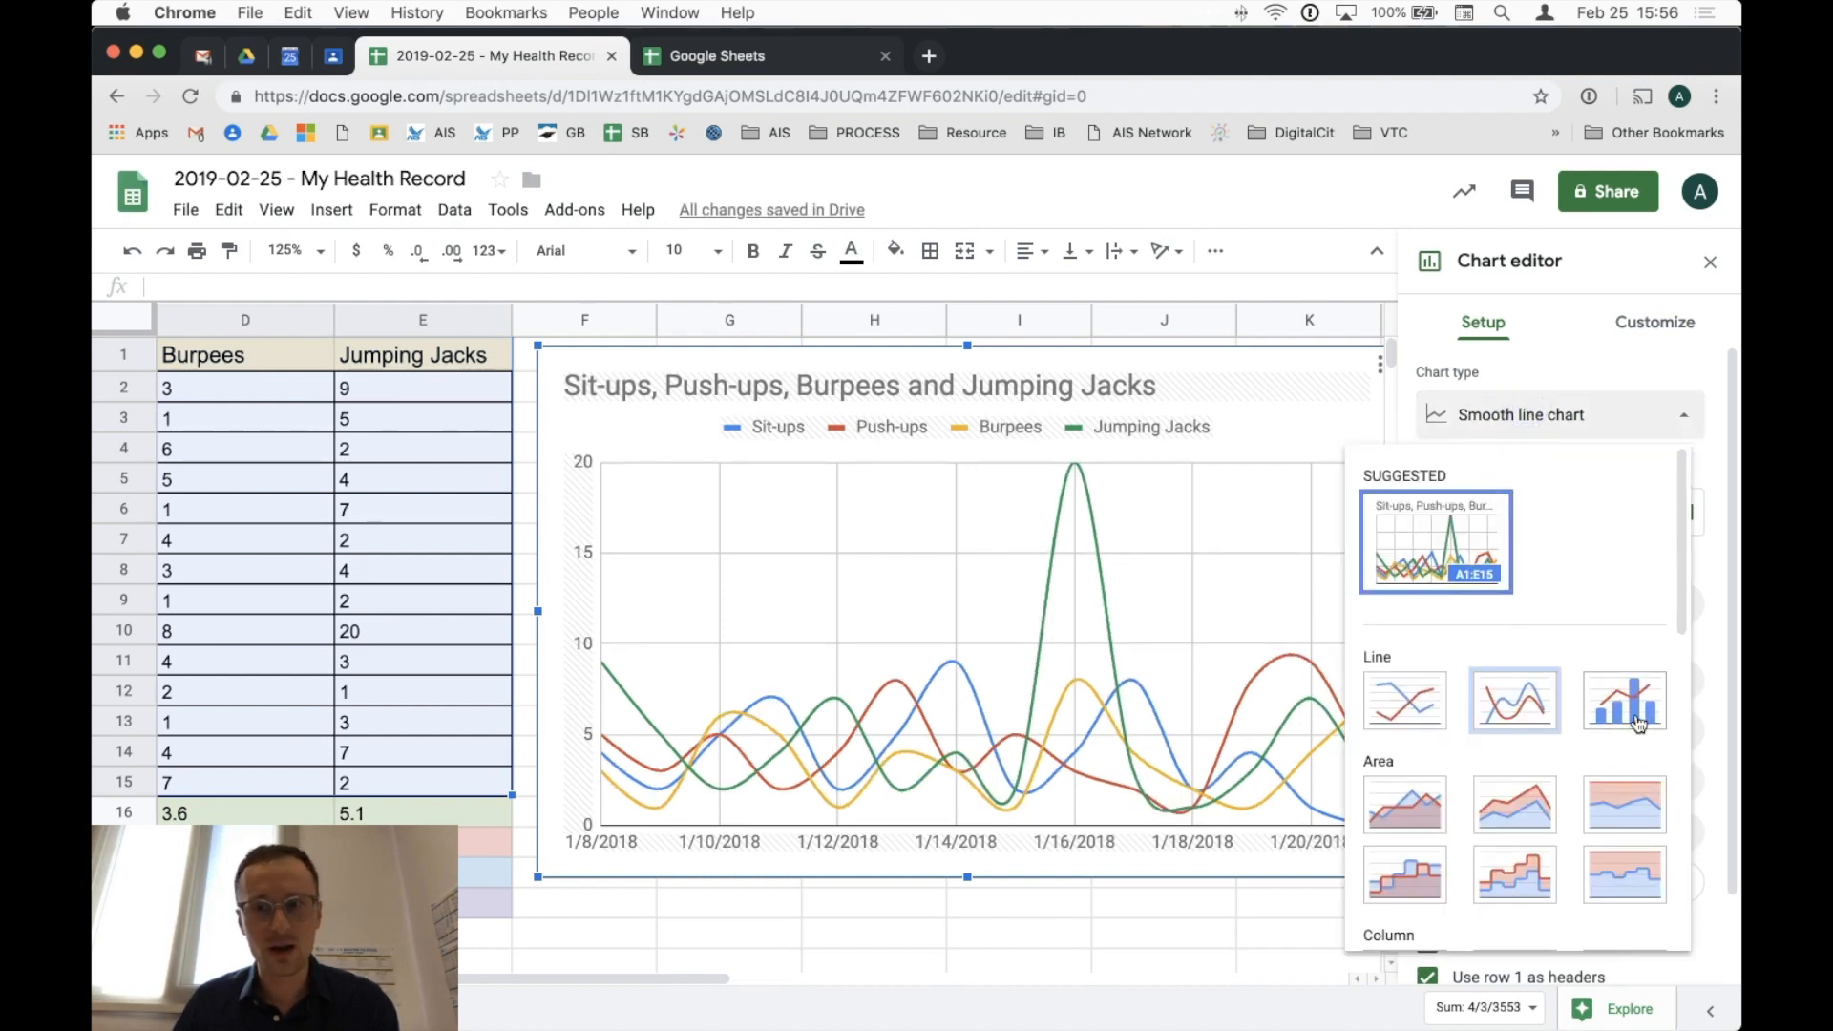
{"action": "left_click", "coordinate": [1637, 718]}
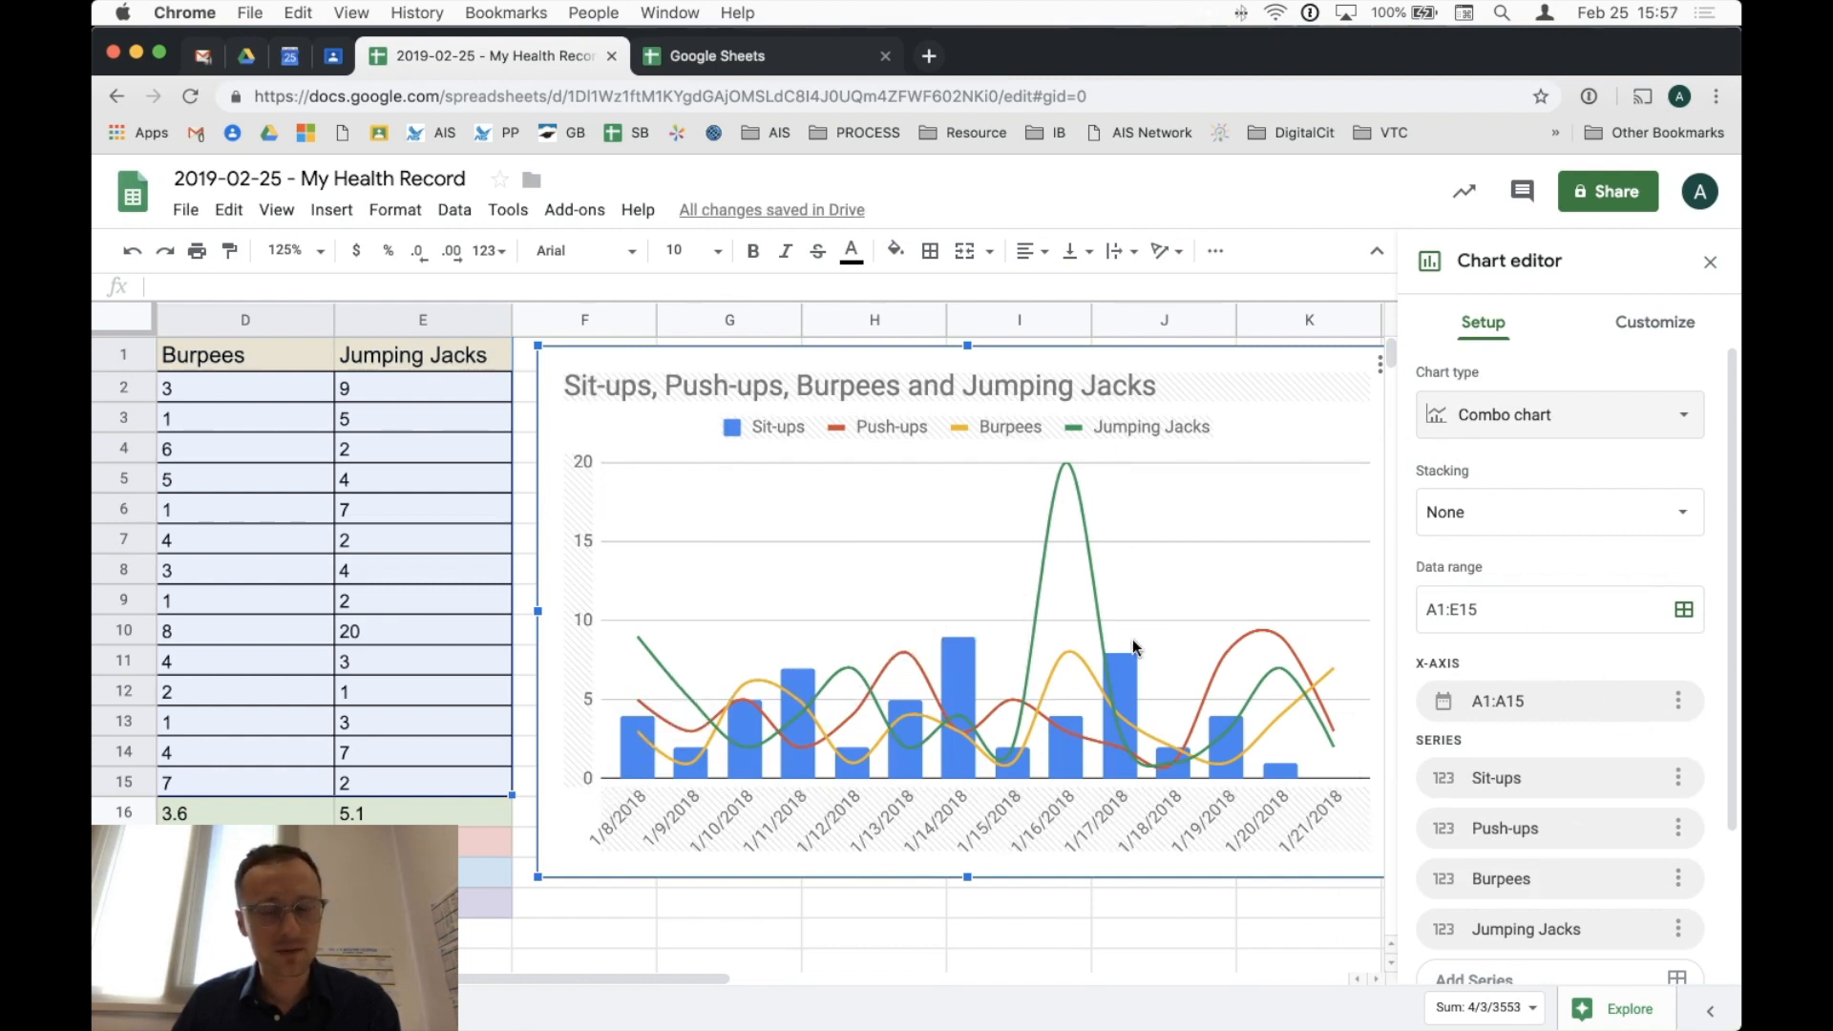
{"action": "left_click", "coordinate": [1575, 414]}
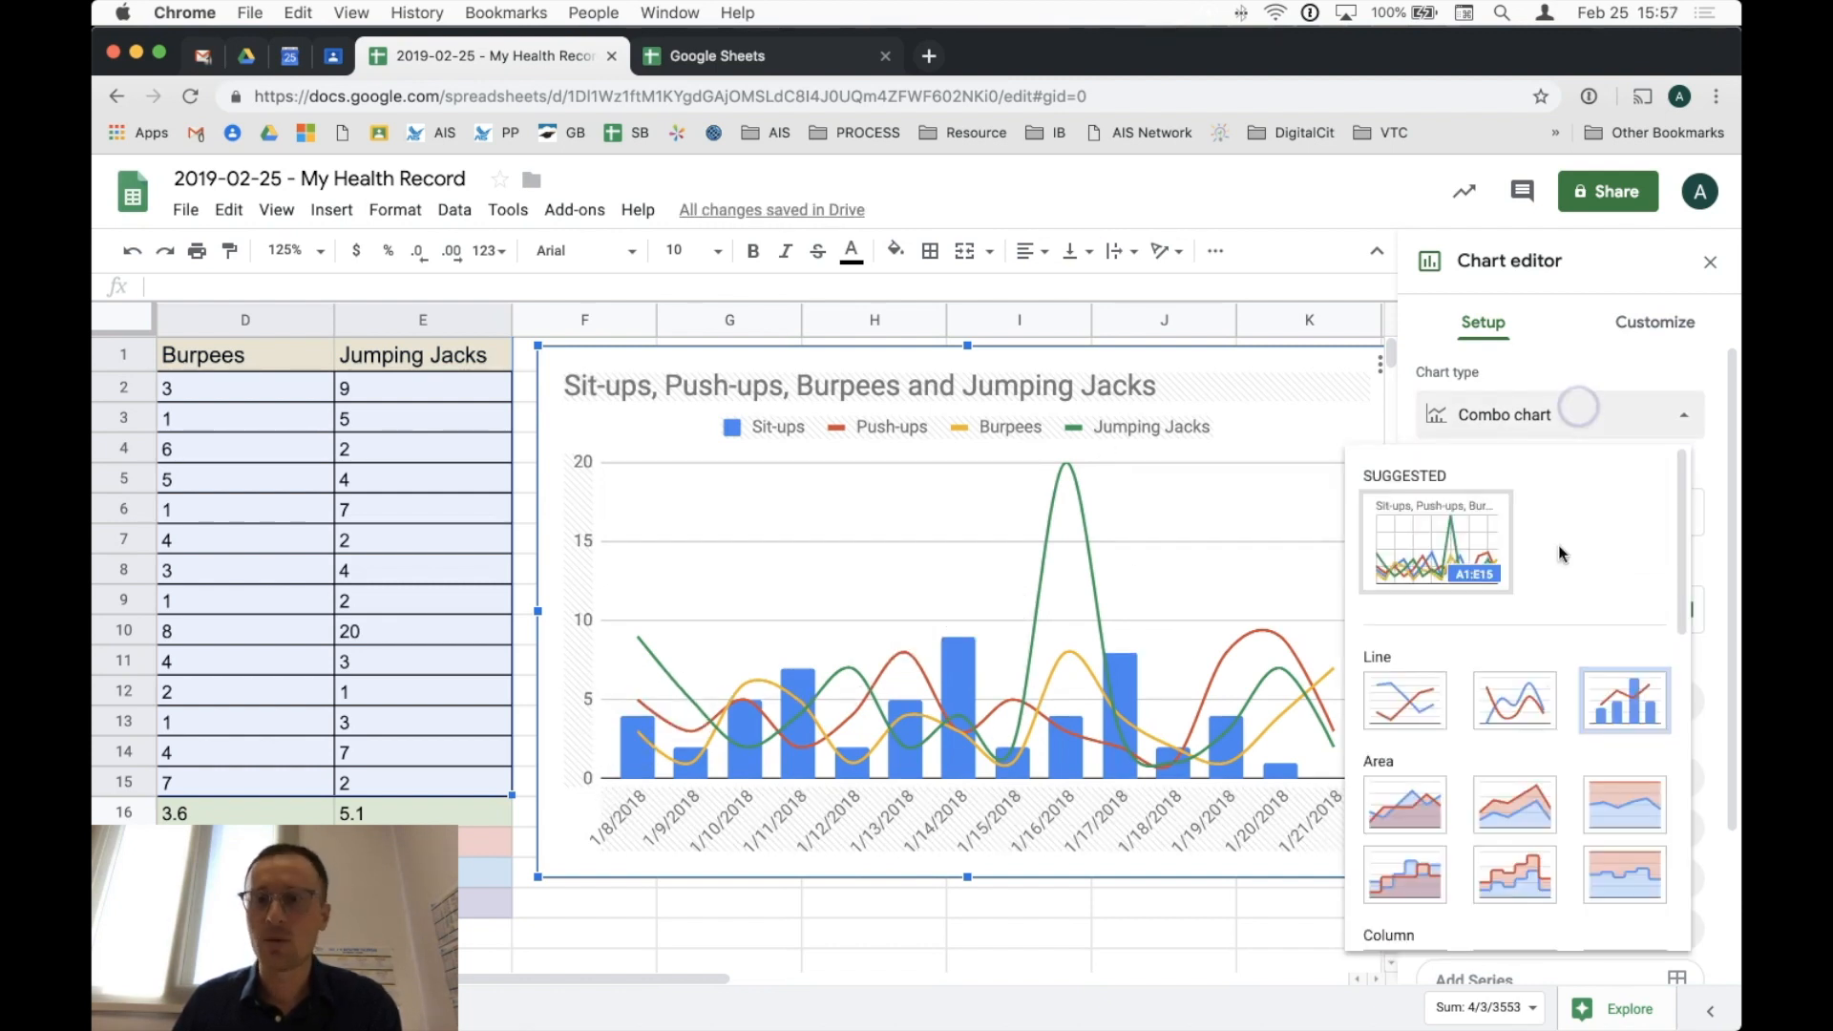
{"action": "left_click", "coordinate": [1616, 814]}
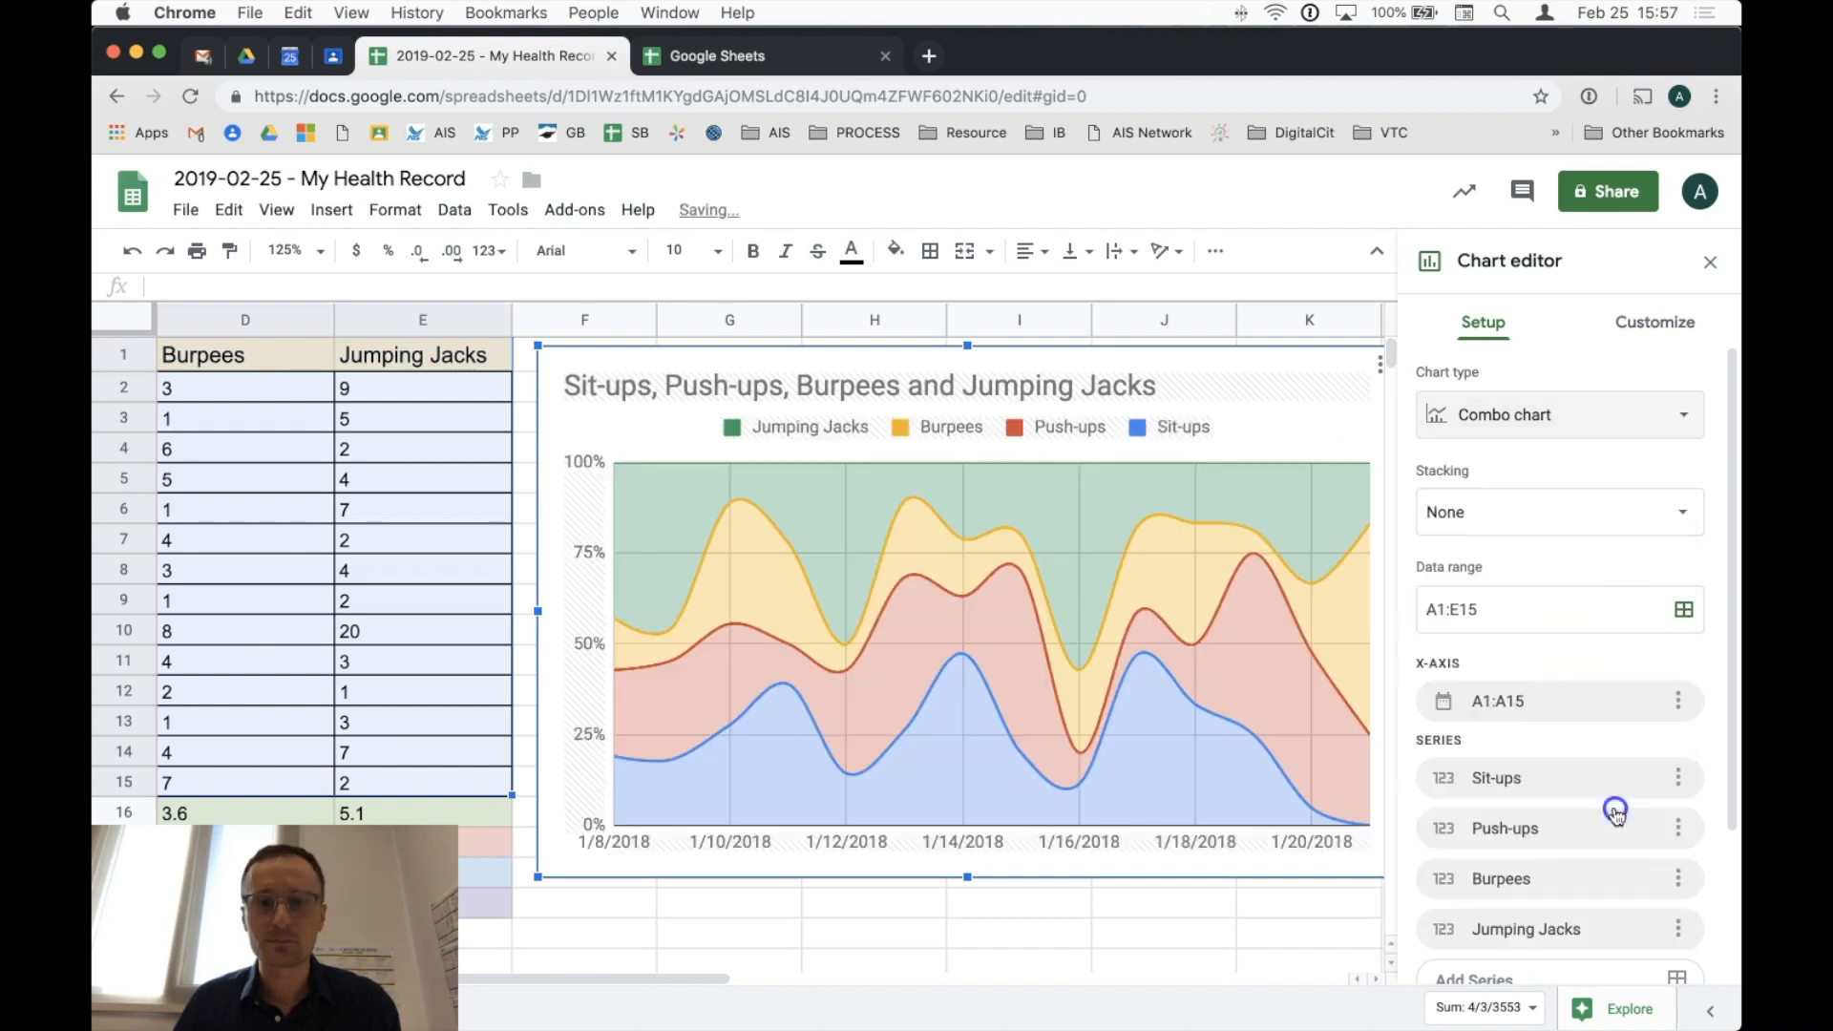
Step: Try the 100% stacked column type on the exercise chart and inspect the values of its column segments
{"action": "left_click", "coordinate": [1639, 412]}
{"action": "scroll", "coordinate": [1604, 840], "scroll_direction": "down", "scroll_amount": 3}
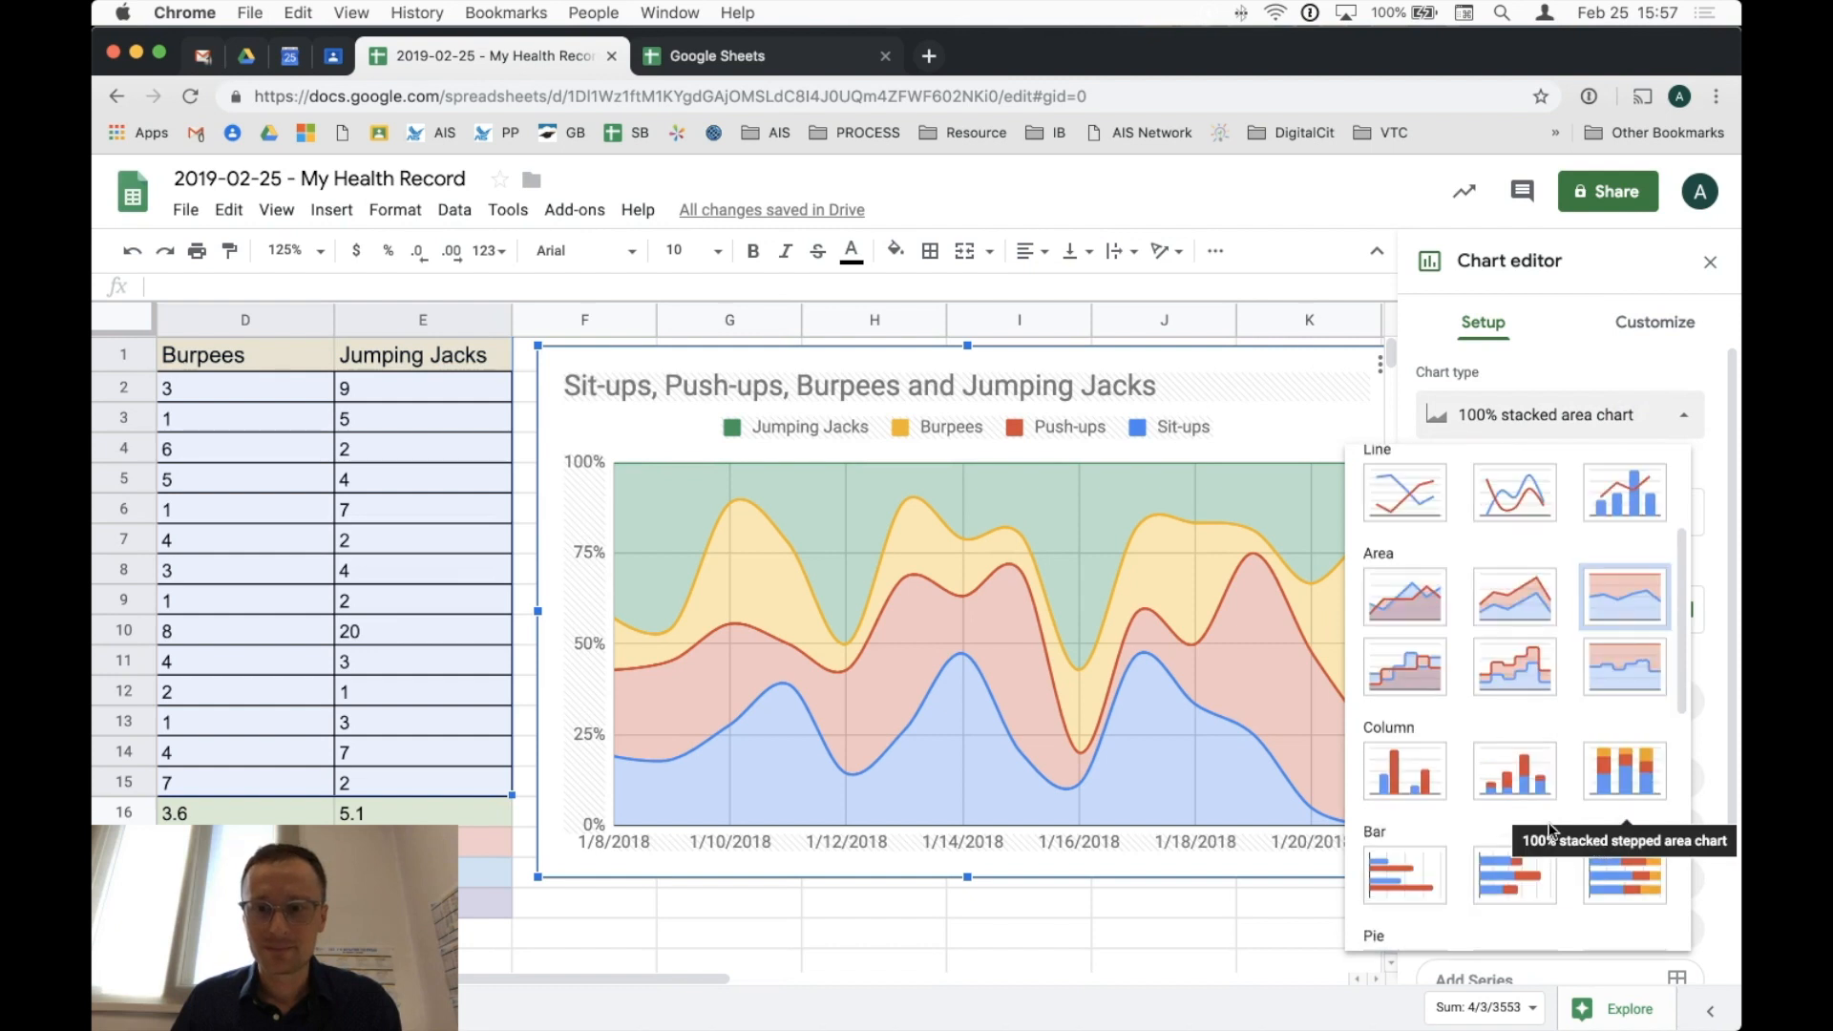
{"action": "left_click", "coordinate": [1616, 778]}
{"action": "scroll", "coordinate": [1616, 778], "scroll_direction": "down", "scroll_amount": 1}
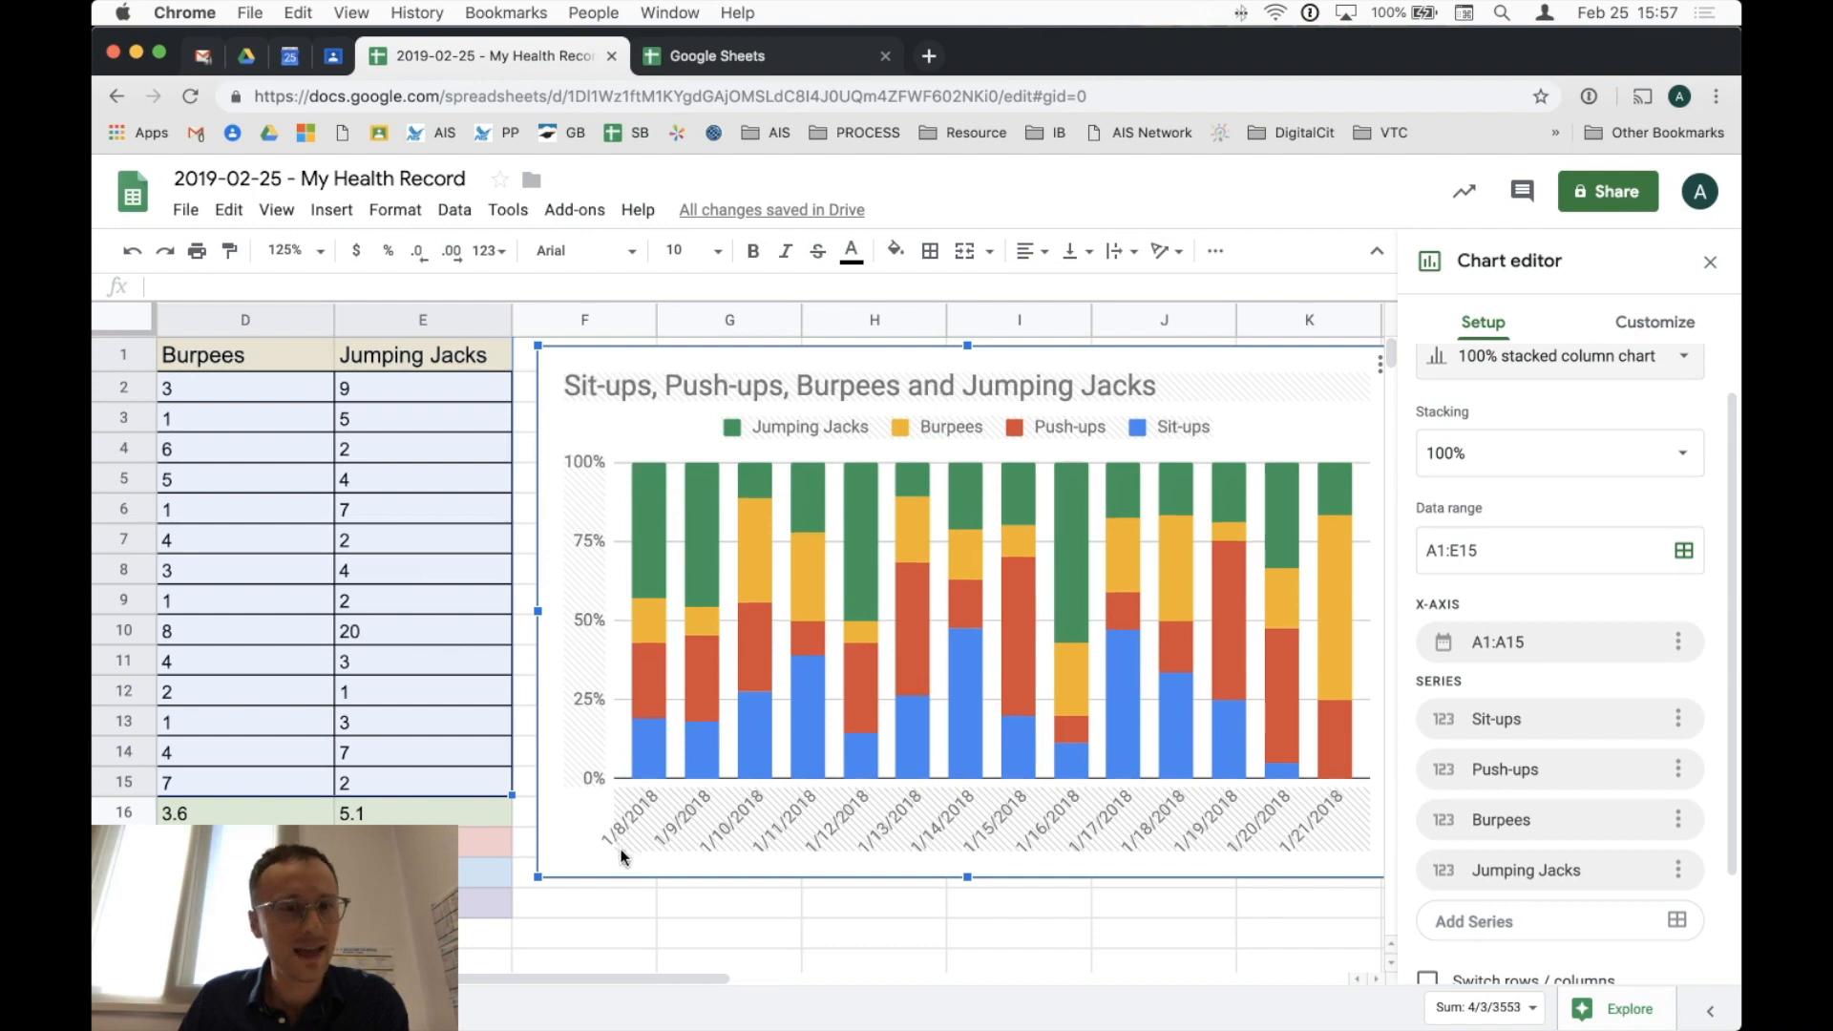
{"action": "mouse_move", "coordinate": [647, 512]}
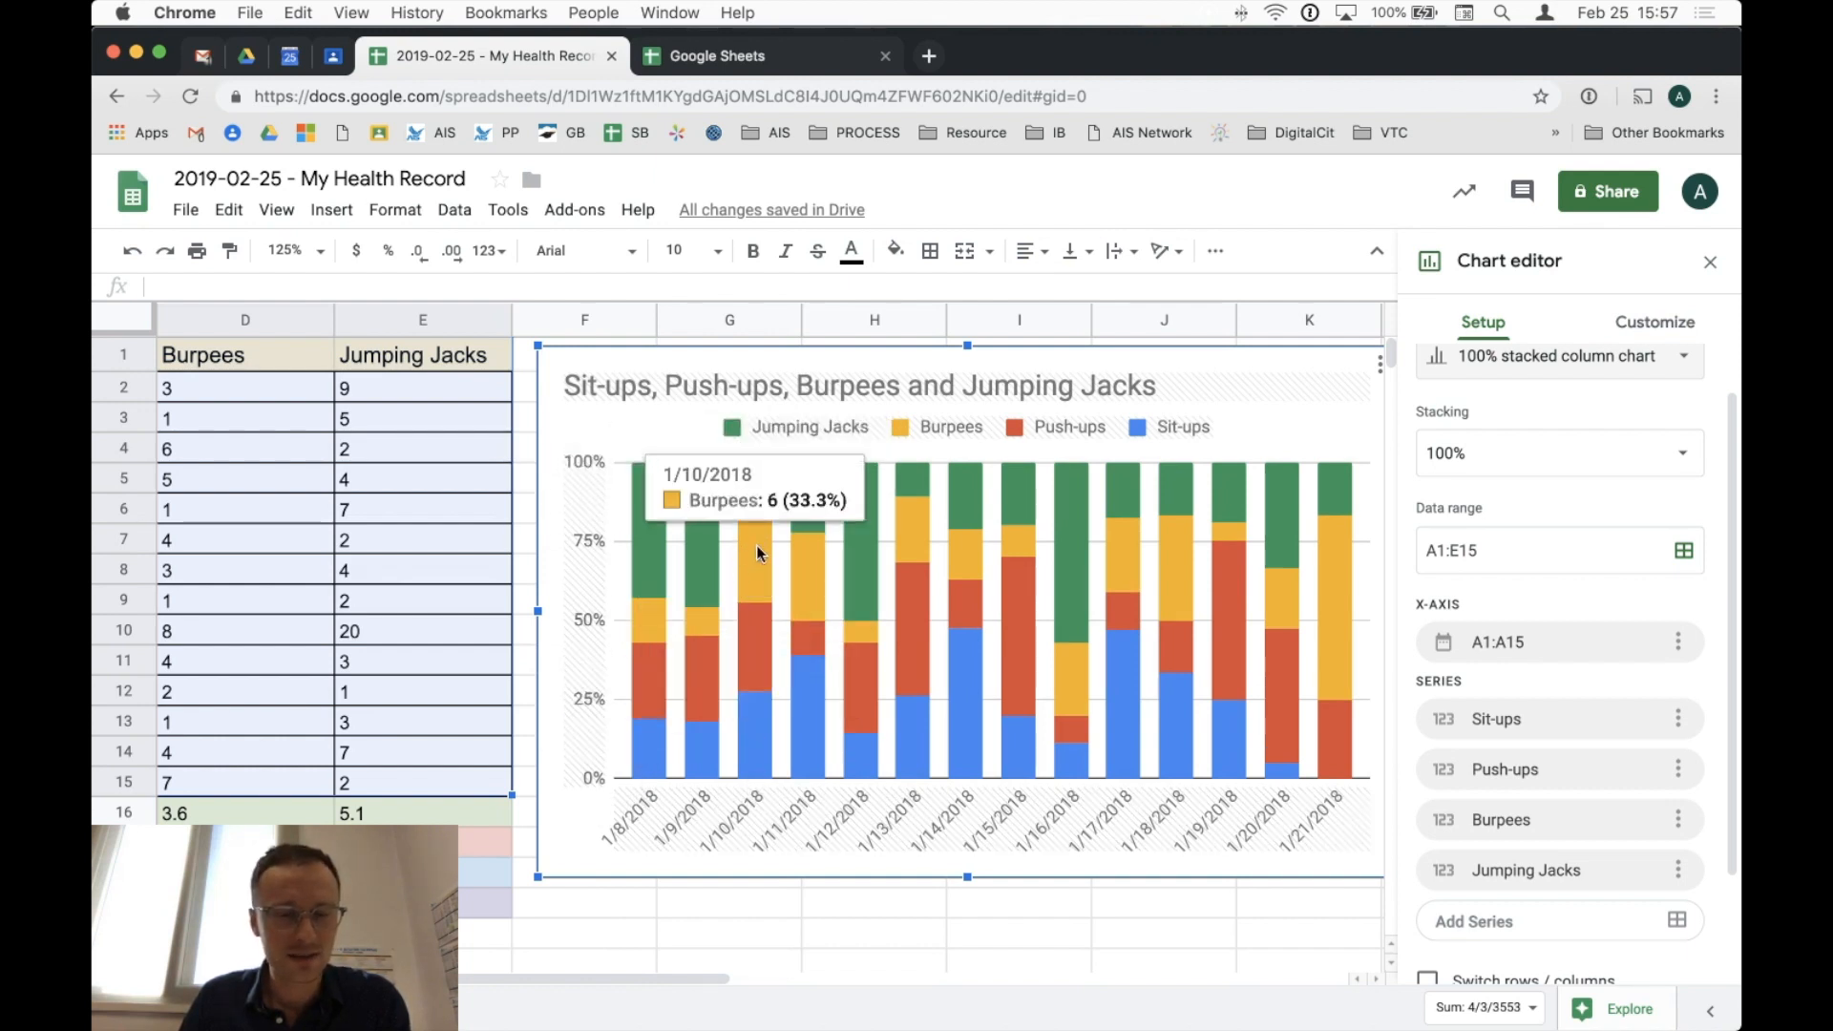
{"action": "mouse_move", "coordinate": [755, 516]}
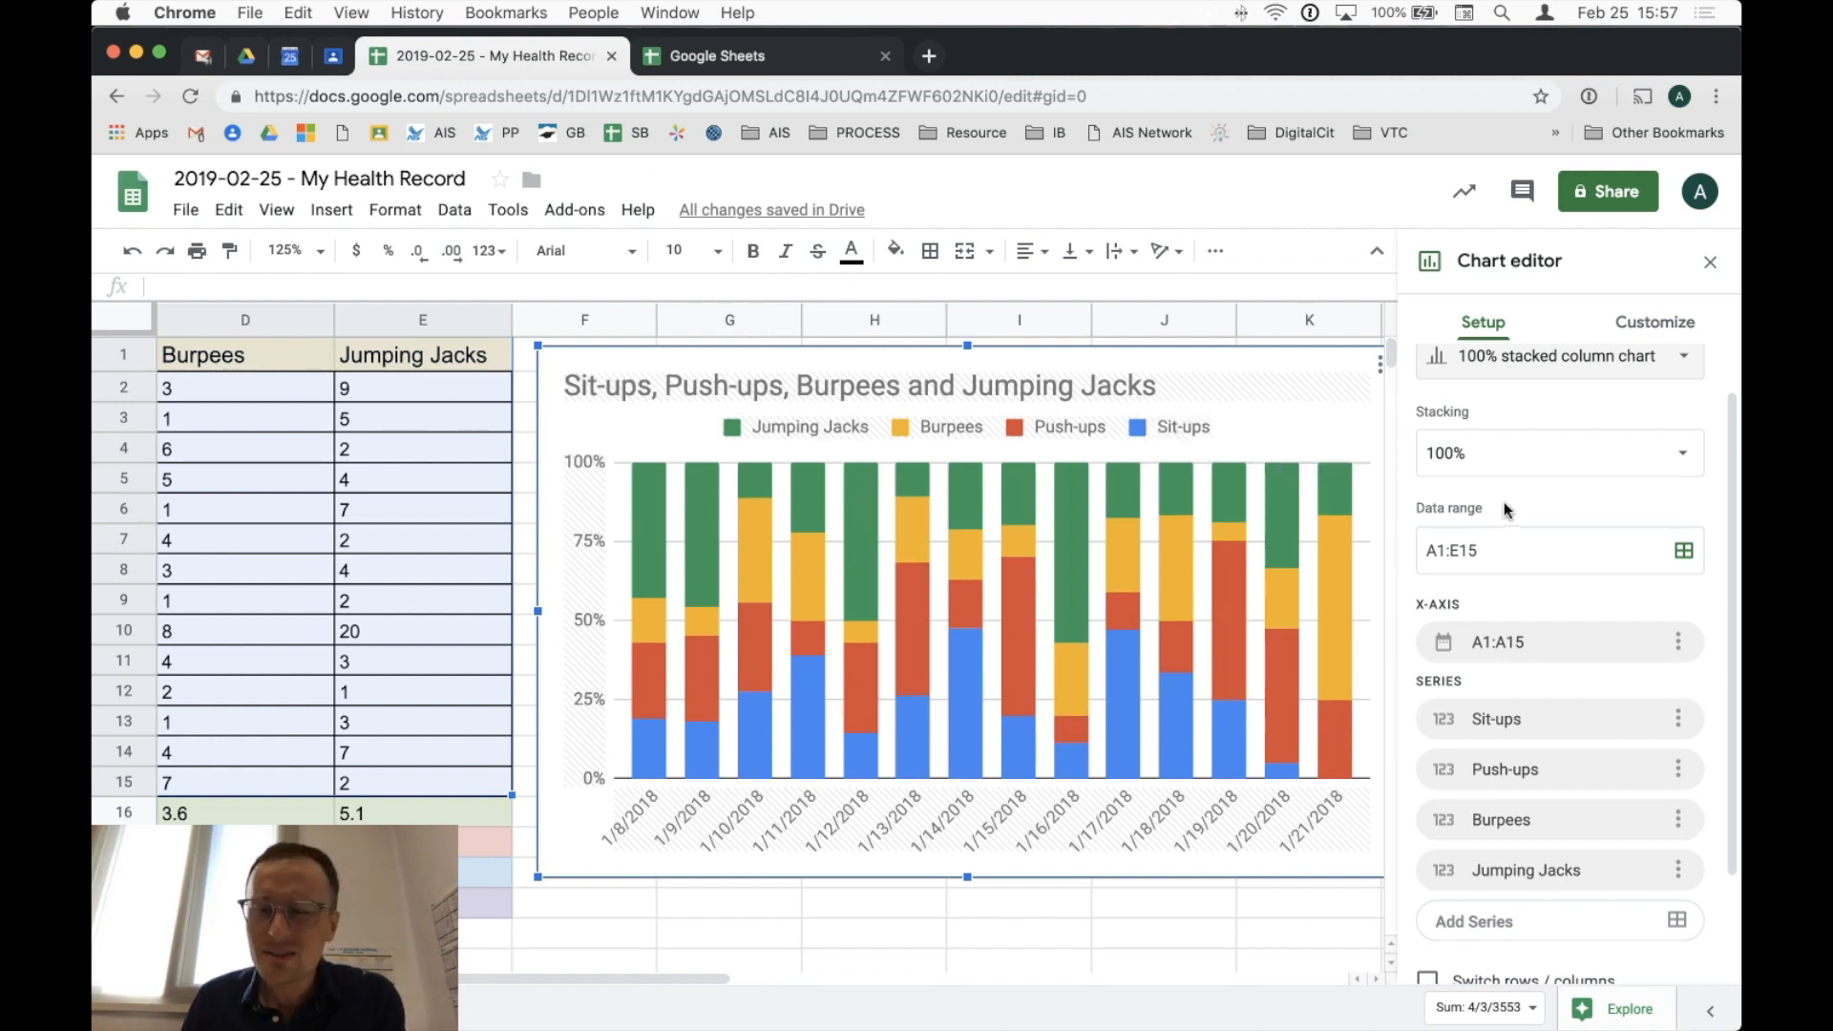
Step: Change the exercise chart's type to Pie chart
{"action": "scroll", "coordinate": [1528, 512], "scroll_direction": "up", "scroll_amount": 2}
{"action": "left_click", "coordinate": [1556, 415]}
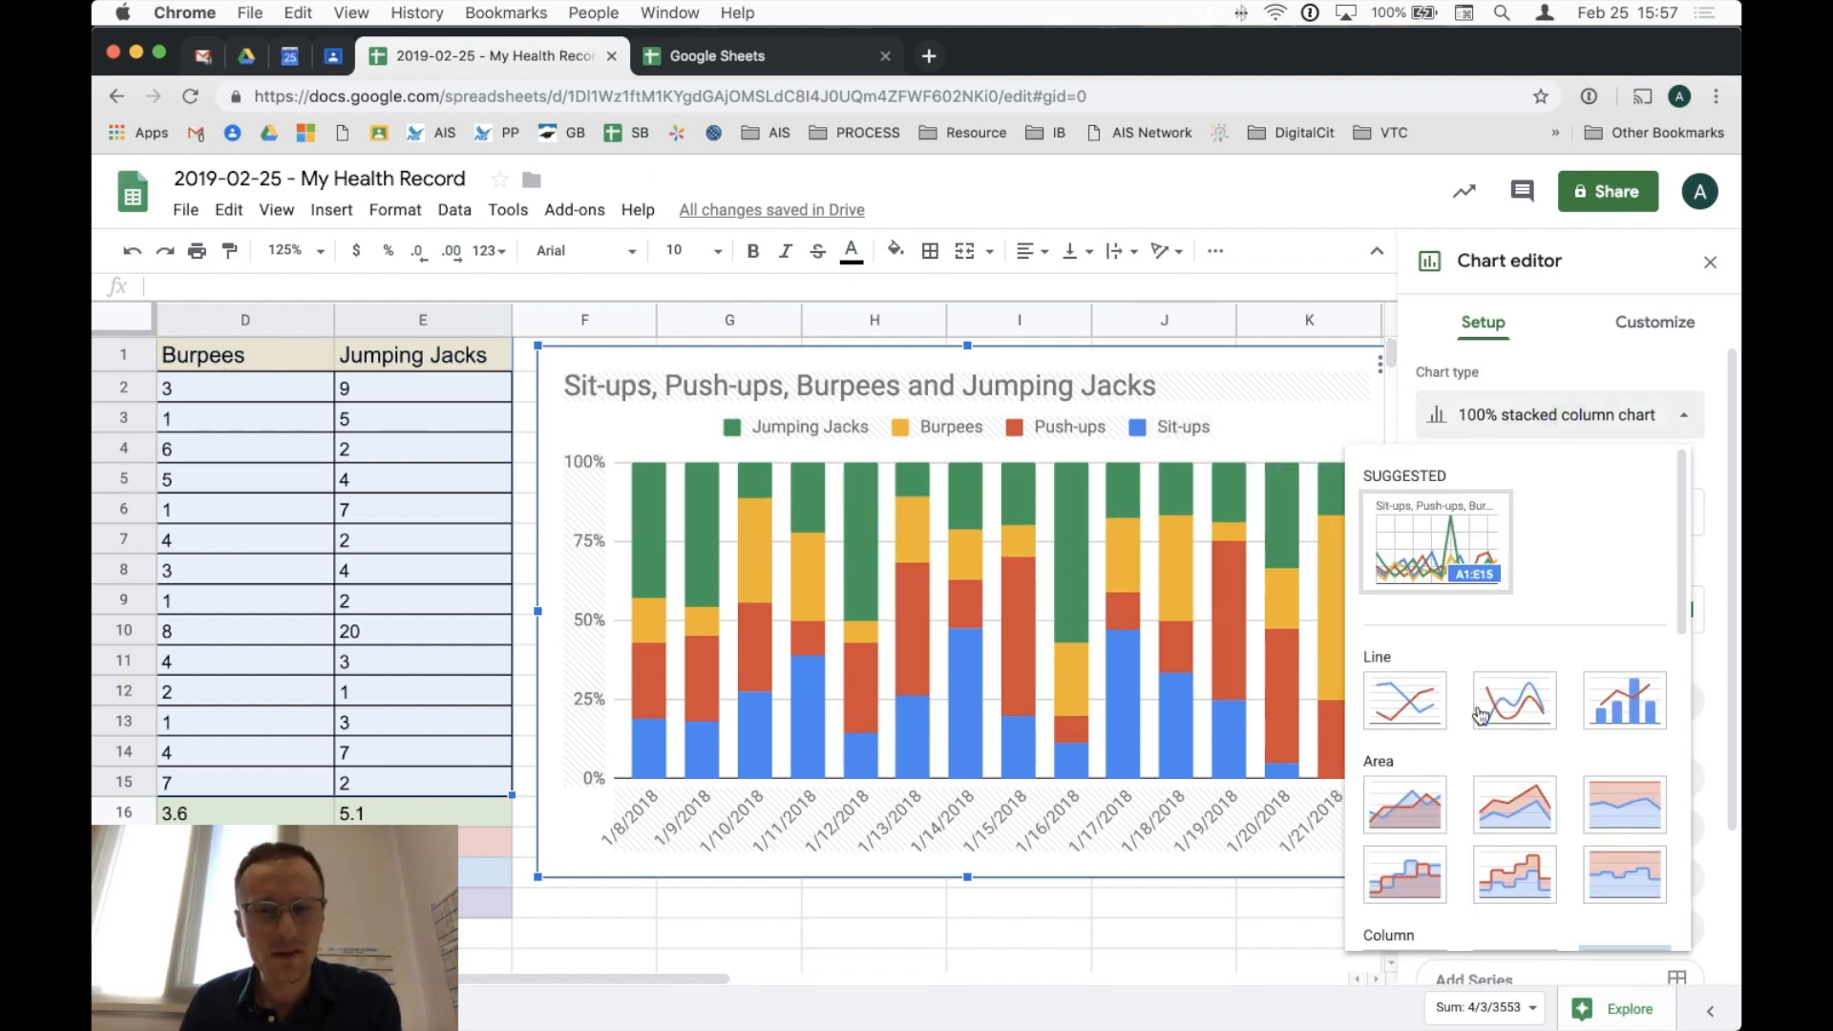
{"action": "scroll", "coordinate": [1502, 805], "scroll_direction": "down", "scroll_amount": 6}
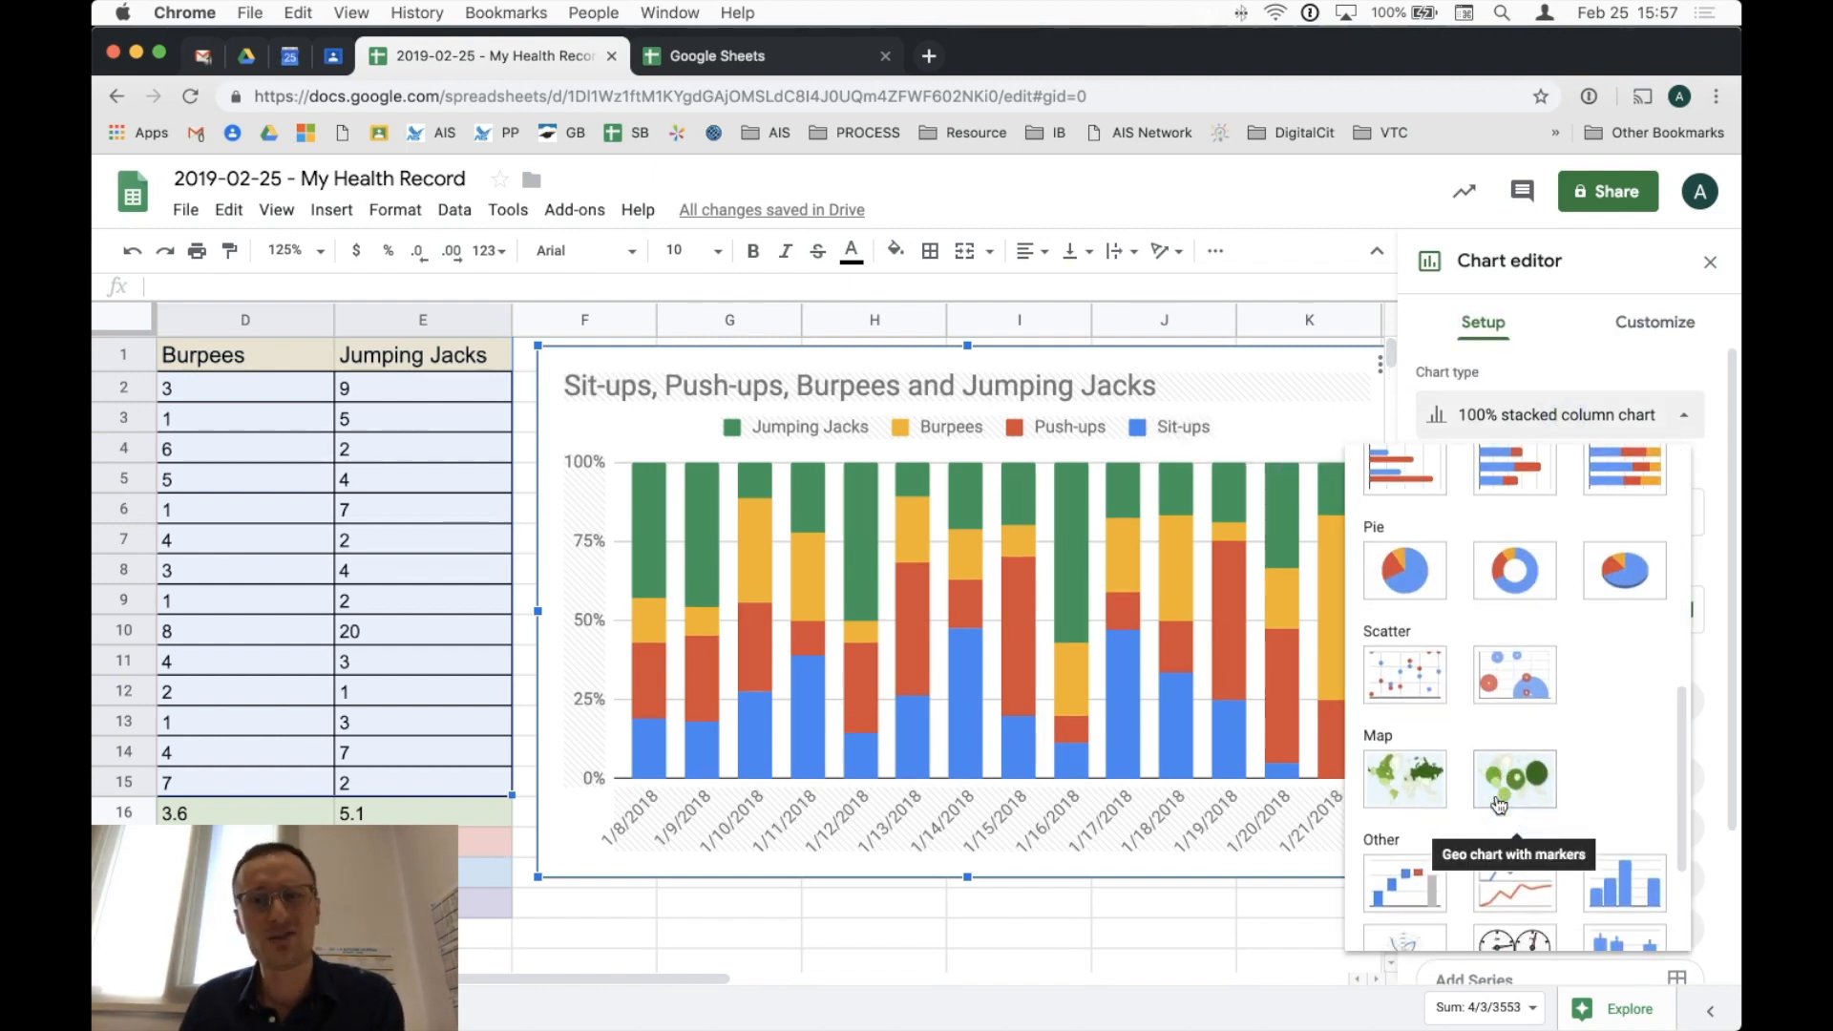
{"action": "left_click", "coordinate": [1432, 582]}
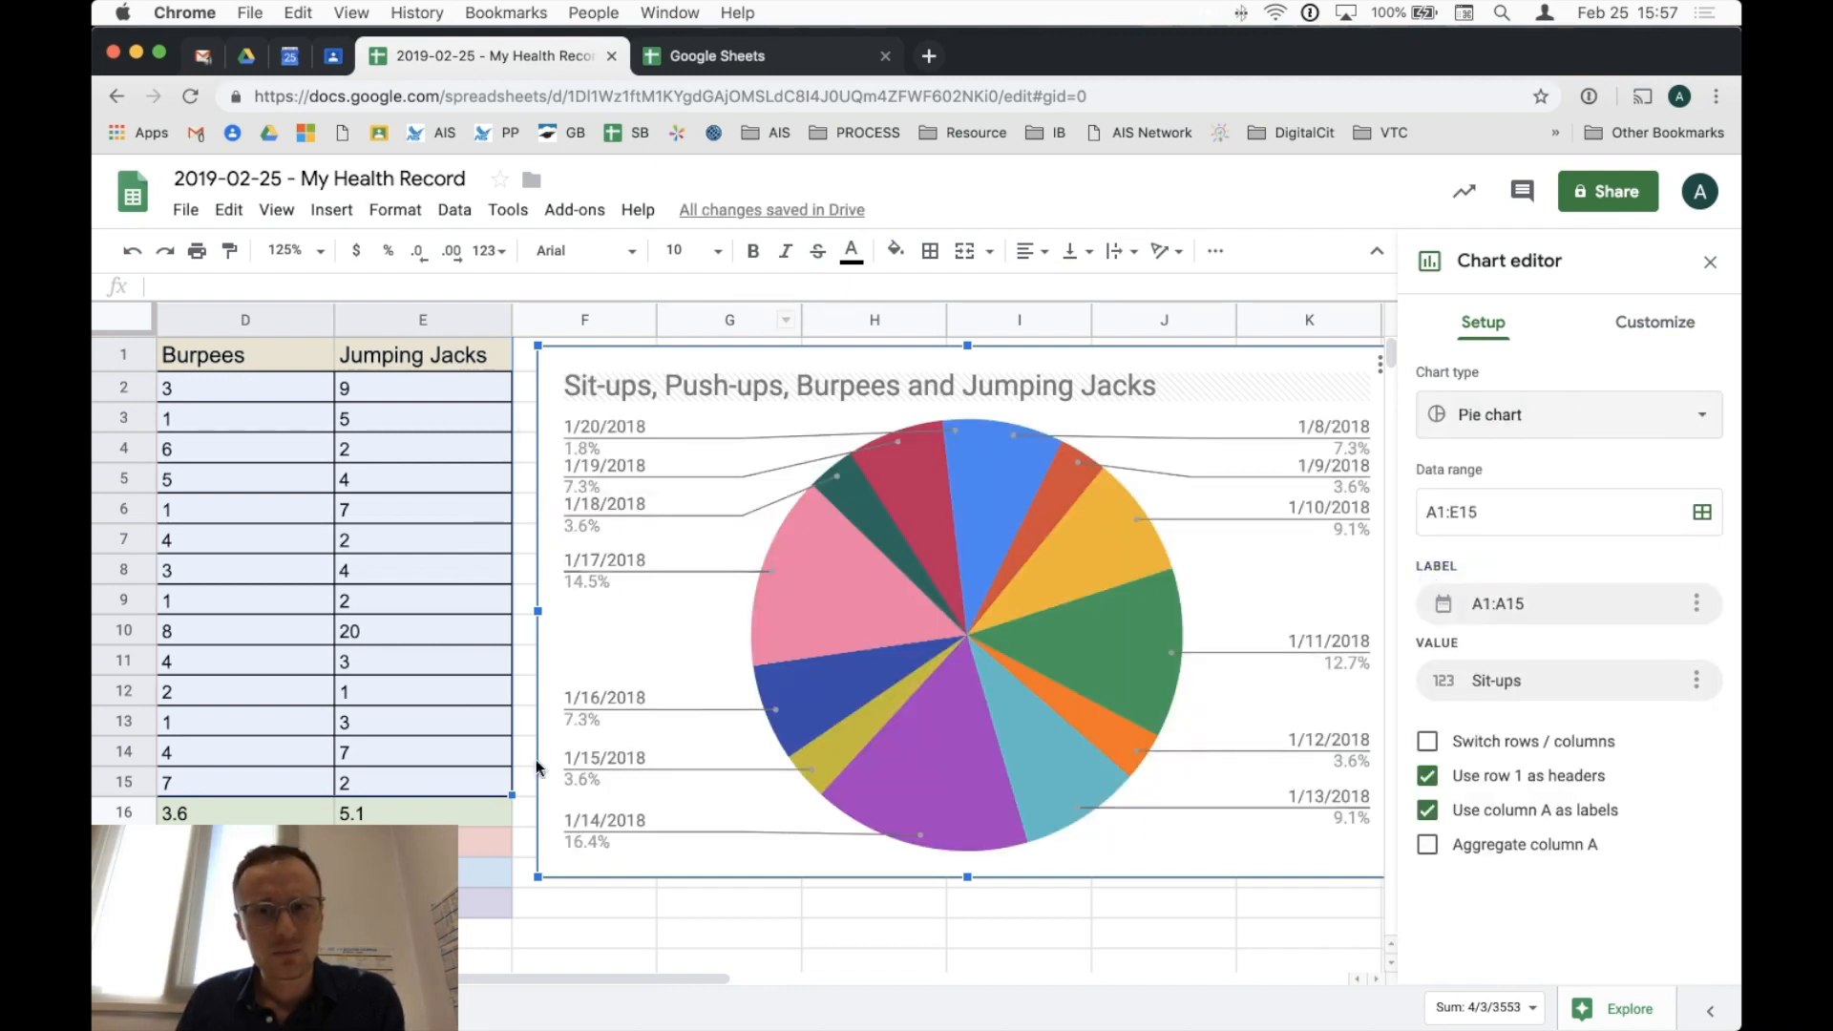
{"action": "left_click", "coordinate": [1534, 431]}
{"action": "scroll", "coordinate": [1635, 797], "scroll_direction": "down", "scroll_amount": 3}
{"action": "scroll", "coordinate": [1635, 797], "scroll_direction": "down", "scroll_amount": 4}
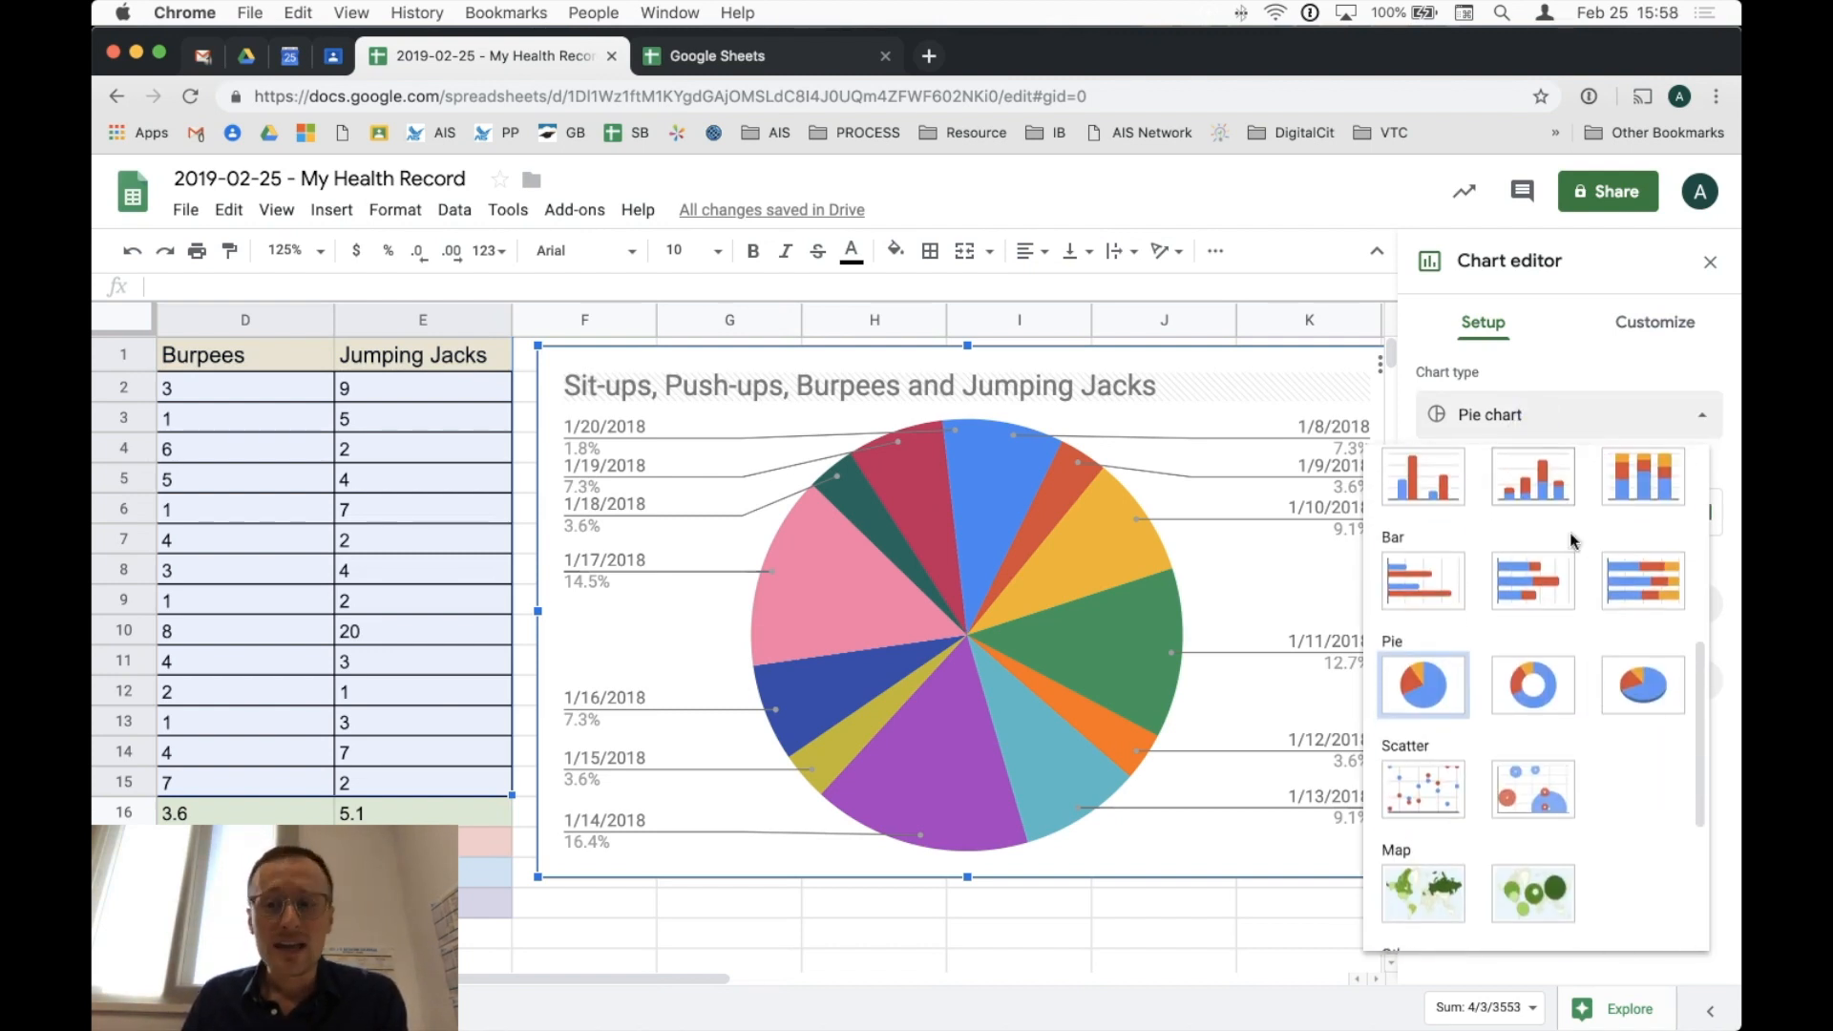
{"action": "scroll", "coordinate": [1576, 535], "scroll_direction": "down", "scroll_amount": 3}
{"action": "scroll", "coordinate": [1585, 587], "scroll_direction": "up", "scroll_amount": 10}
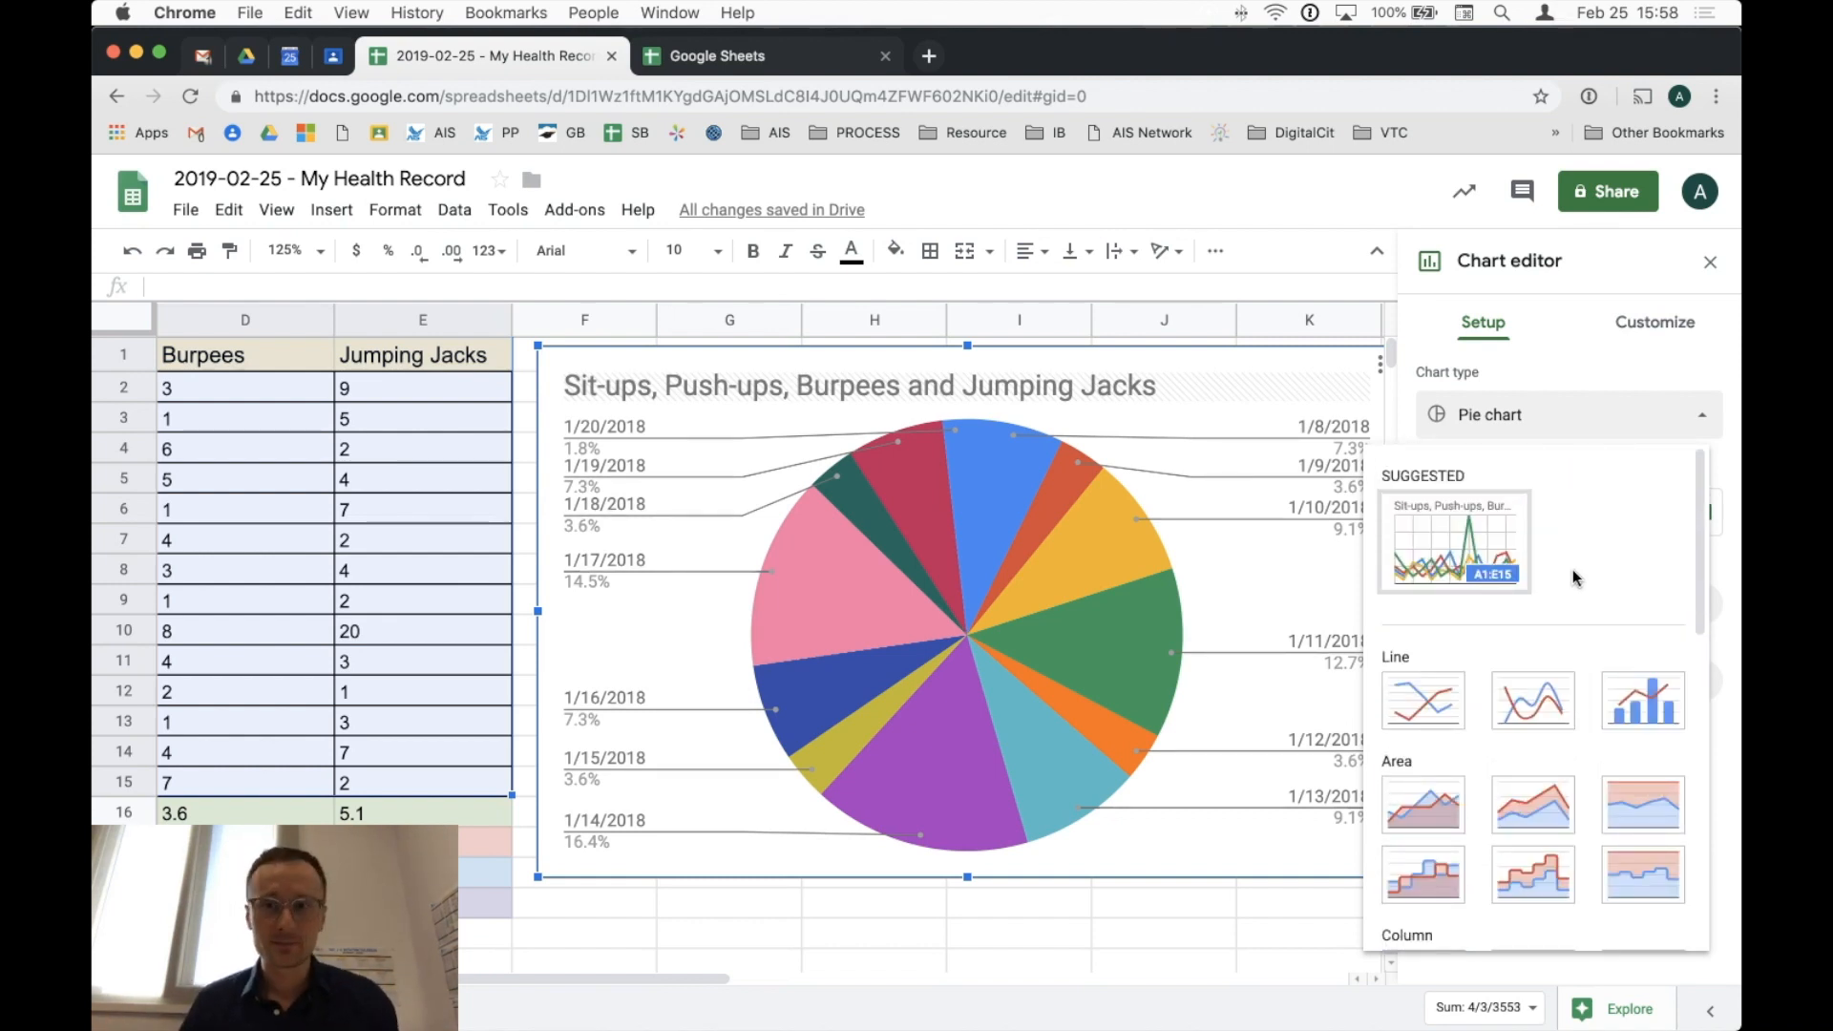
Step: Turn on the 3D chart style for the pie chart
{"action": "left_click", "coordinate": [1638, 334]}
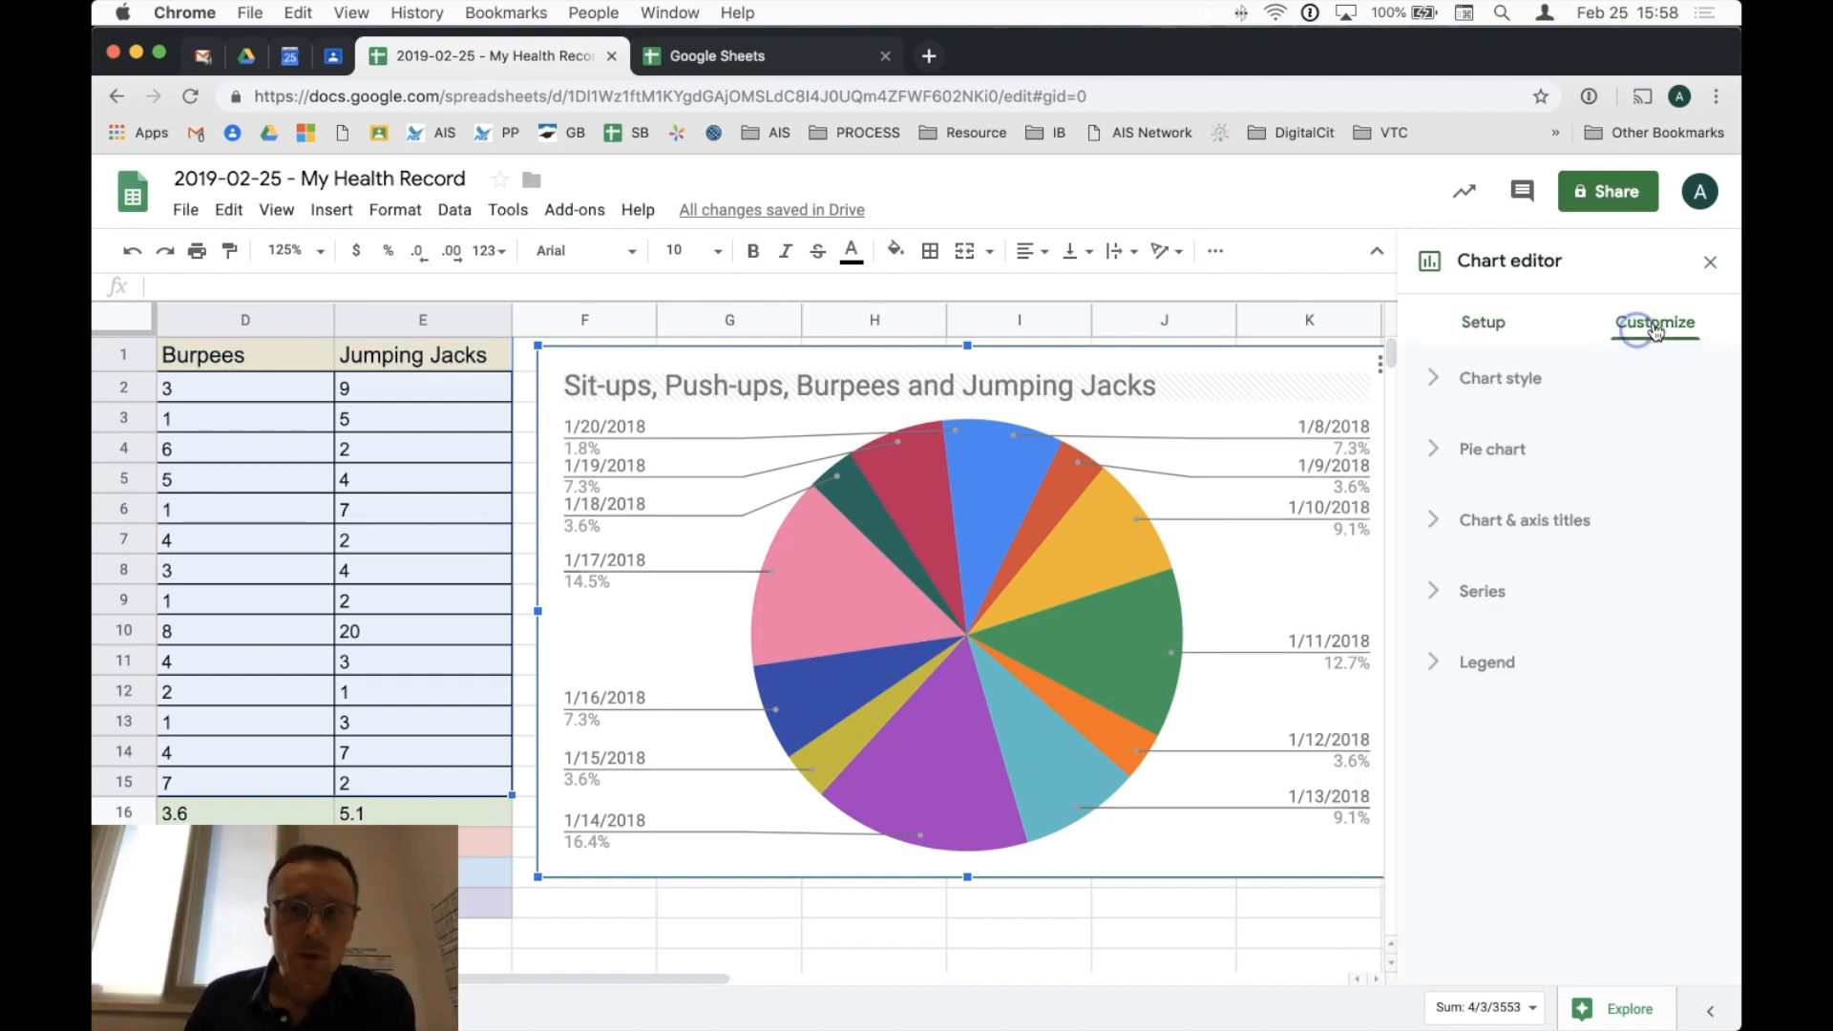
{"action": "left_click", "coordinate": [1435, 387]}
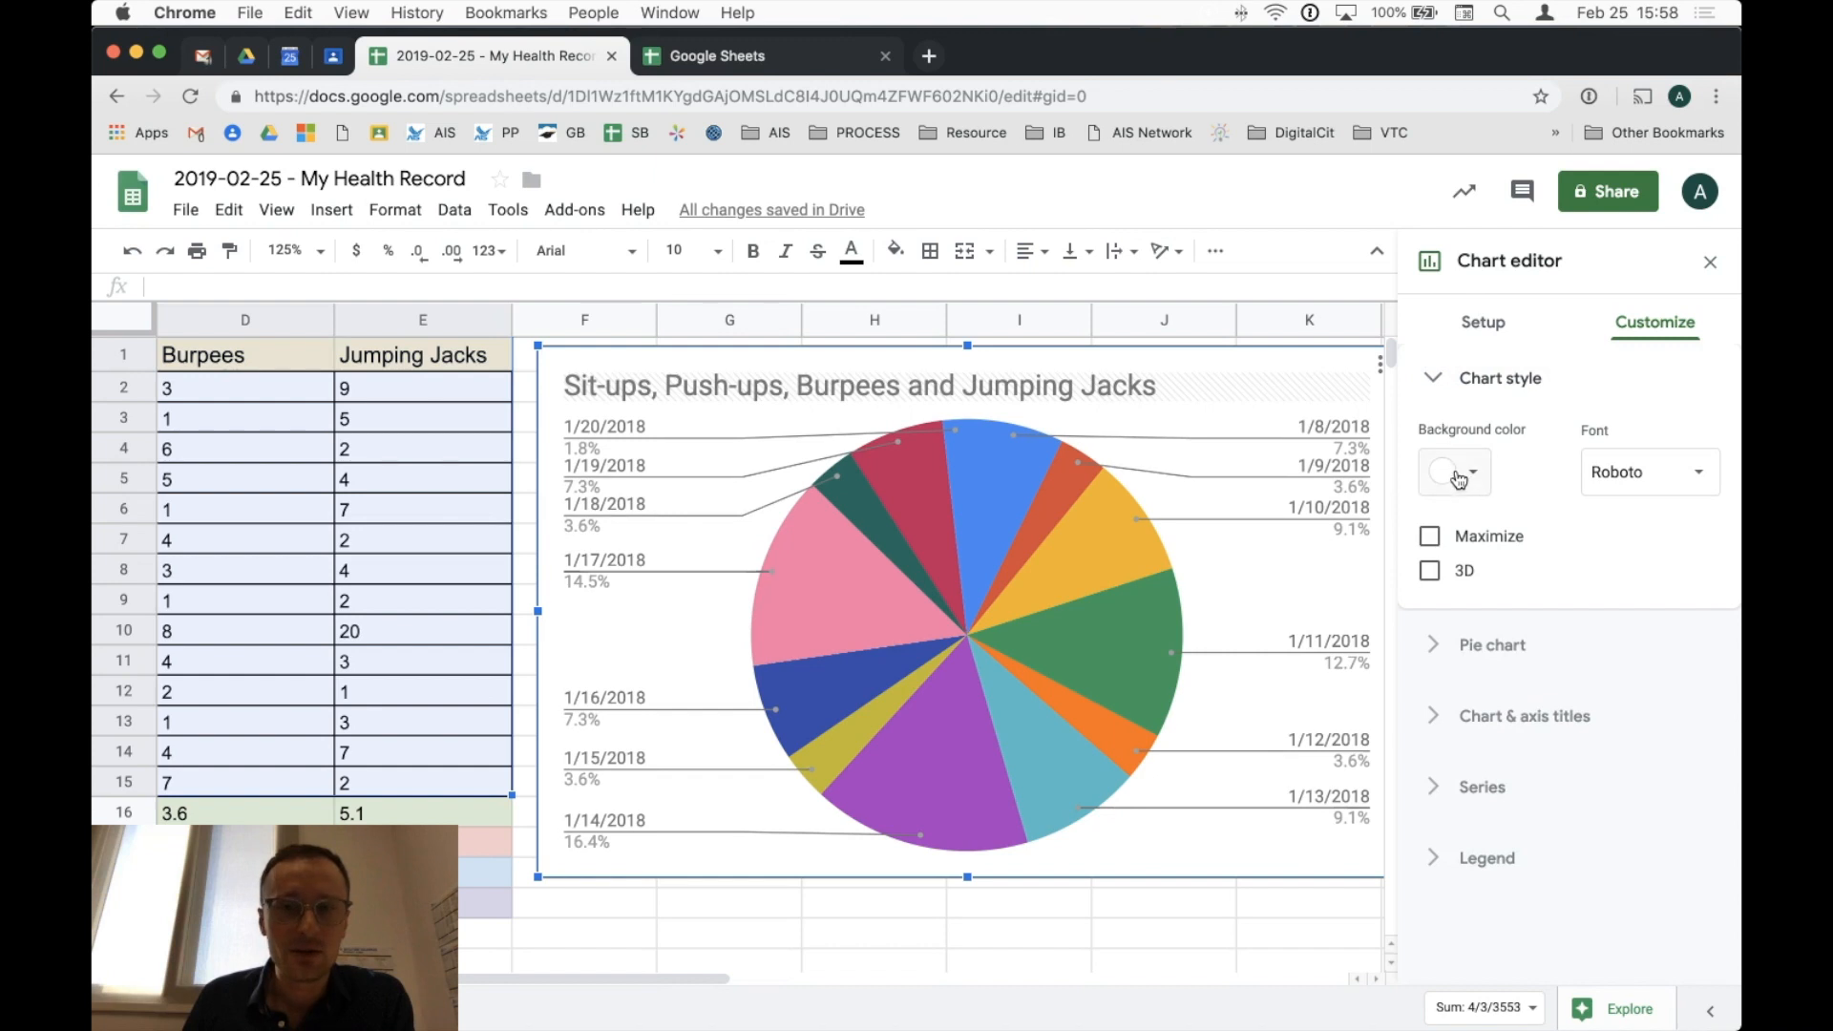
{"action": "left_click", "coordinate": [1428, 573]}
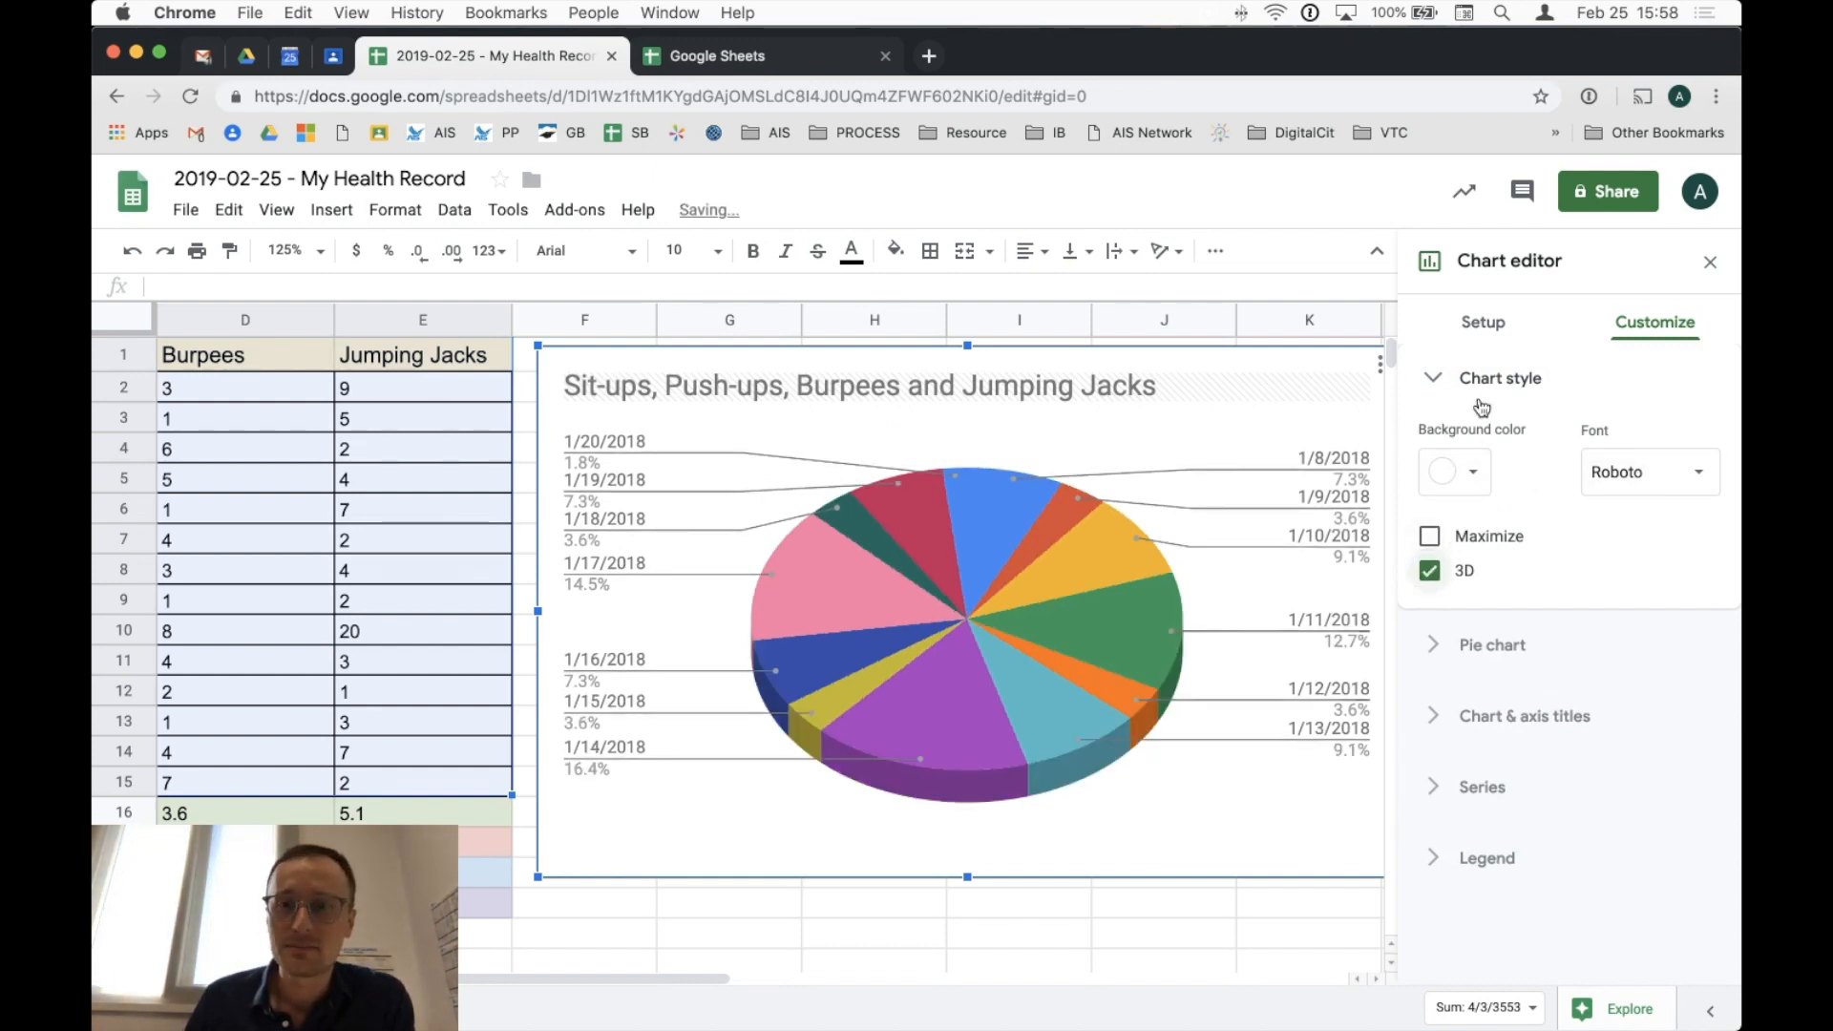
Step: Review the pie chart's customization options for the pie, chart and axis titles, series and legend
{"action": "left_click", "coordinate": [1436, 378]}
{"action": "left_click", "coordinate": [1435, 454]}
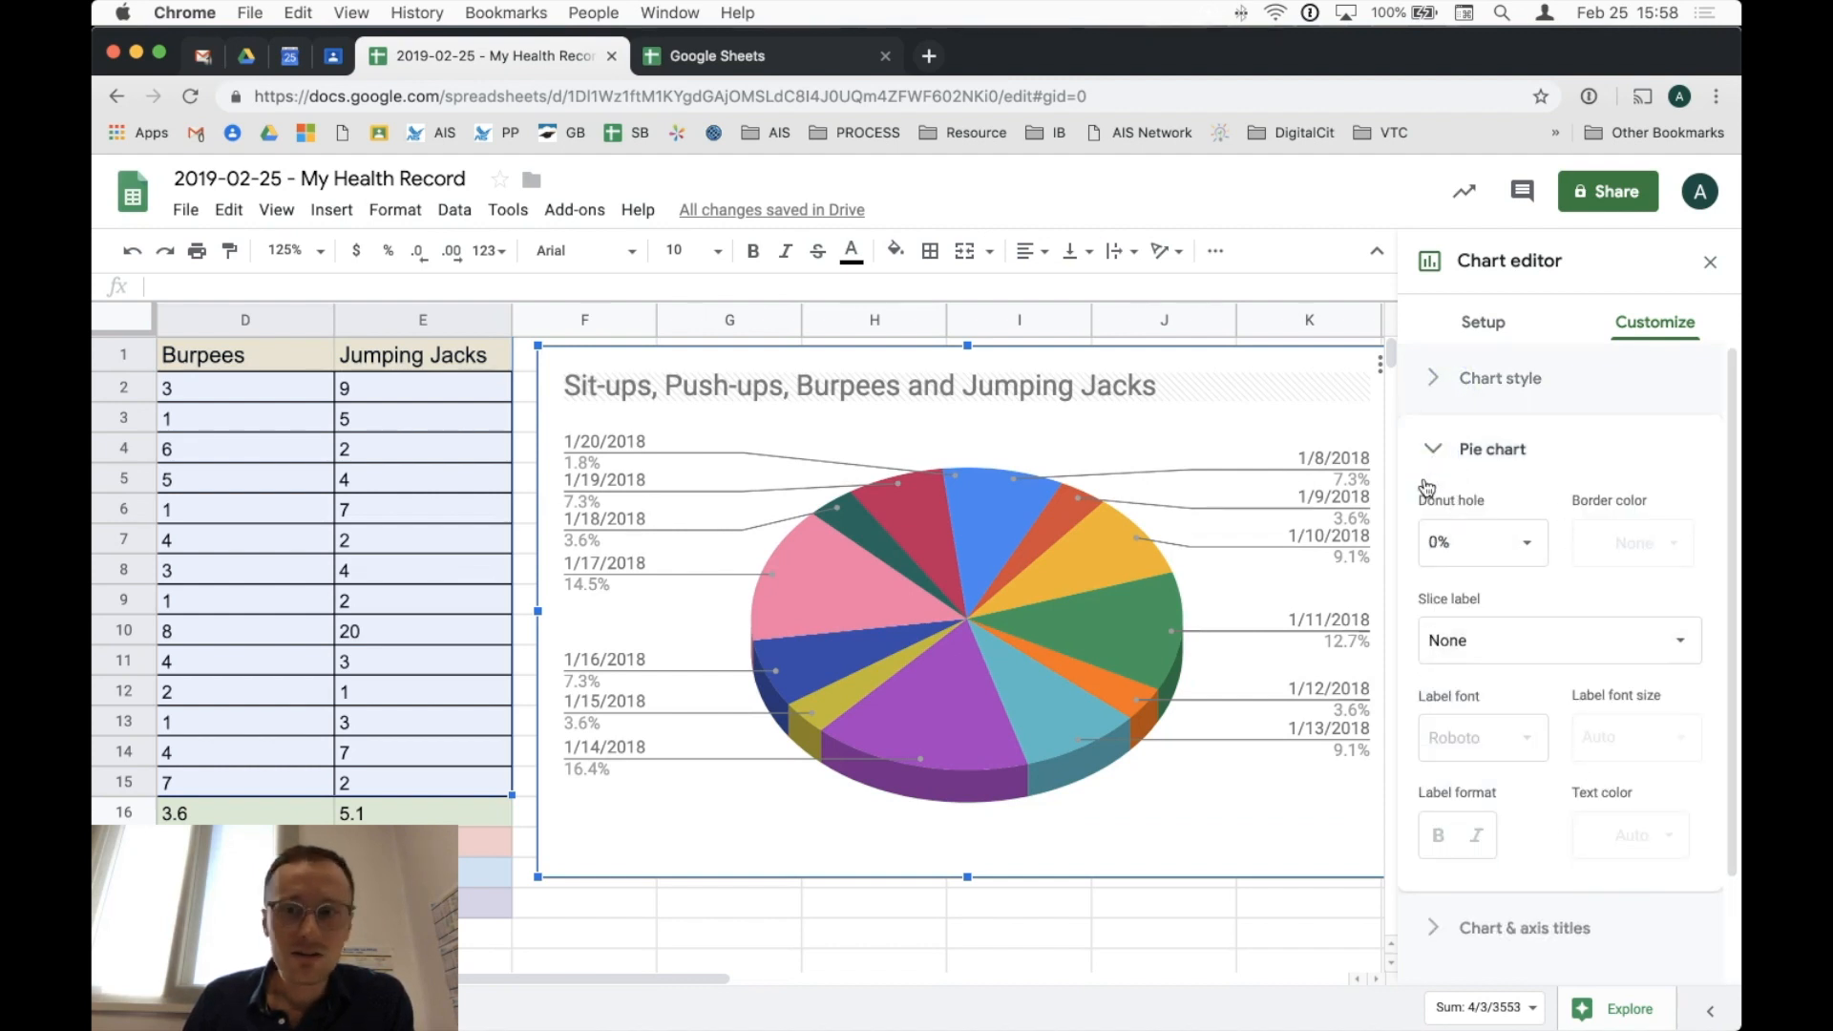
{"action": "left_click", "coordinate": [1434, 452]}
{"action": "left_click", "coordinate": [1434, 519]}
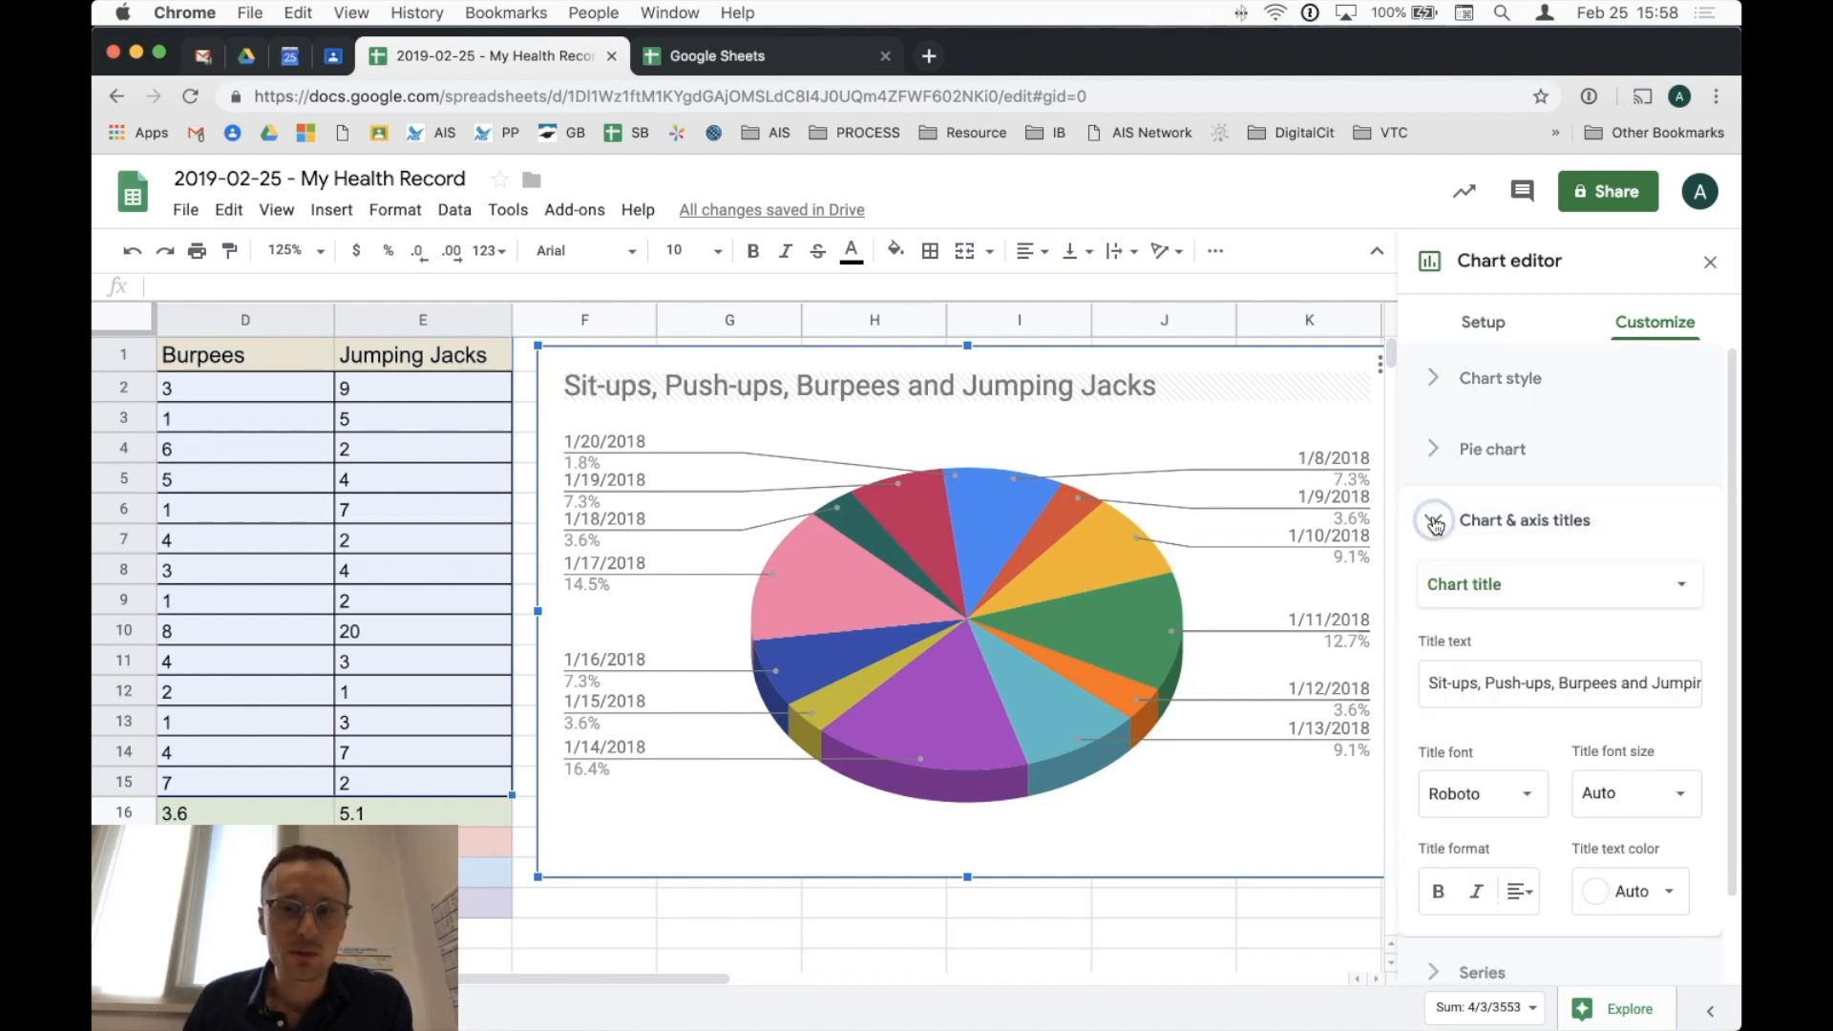
{"action": "left_click", "coordinate": [1434, 519]}
{"action": "left_click", "coordinate": [1434, 591]}
{"action": "left_click", "coordinate": [1434, 591]}
{"action": "left_click", "coordinate": [1441, 649]}
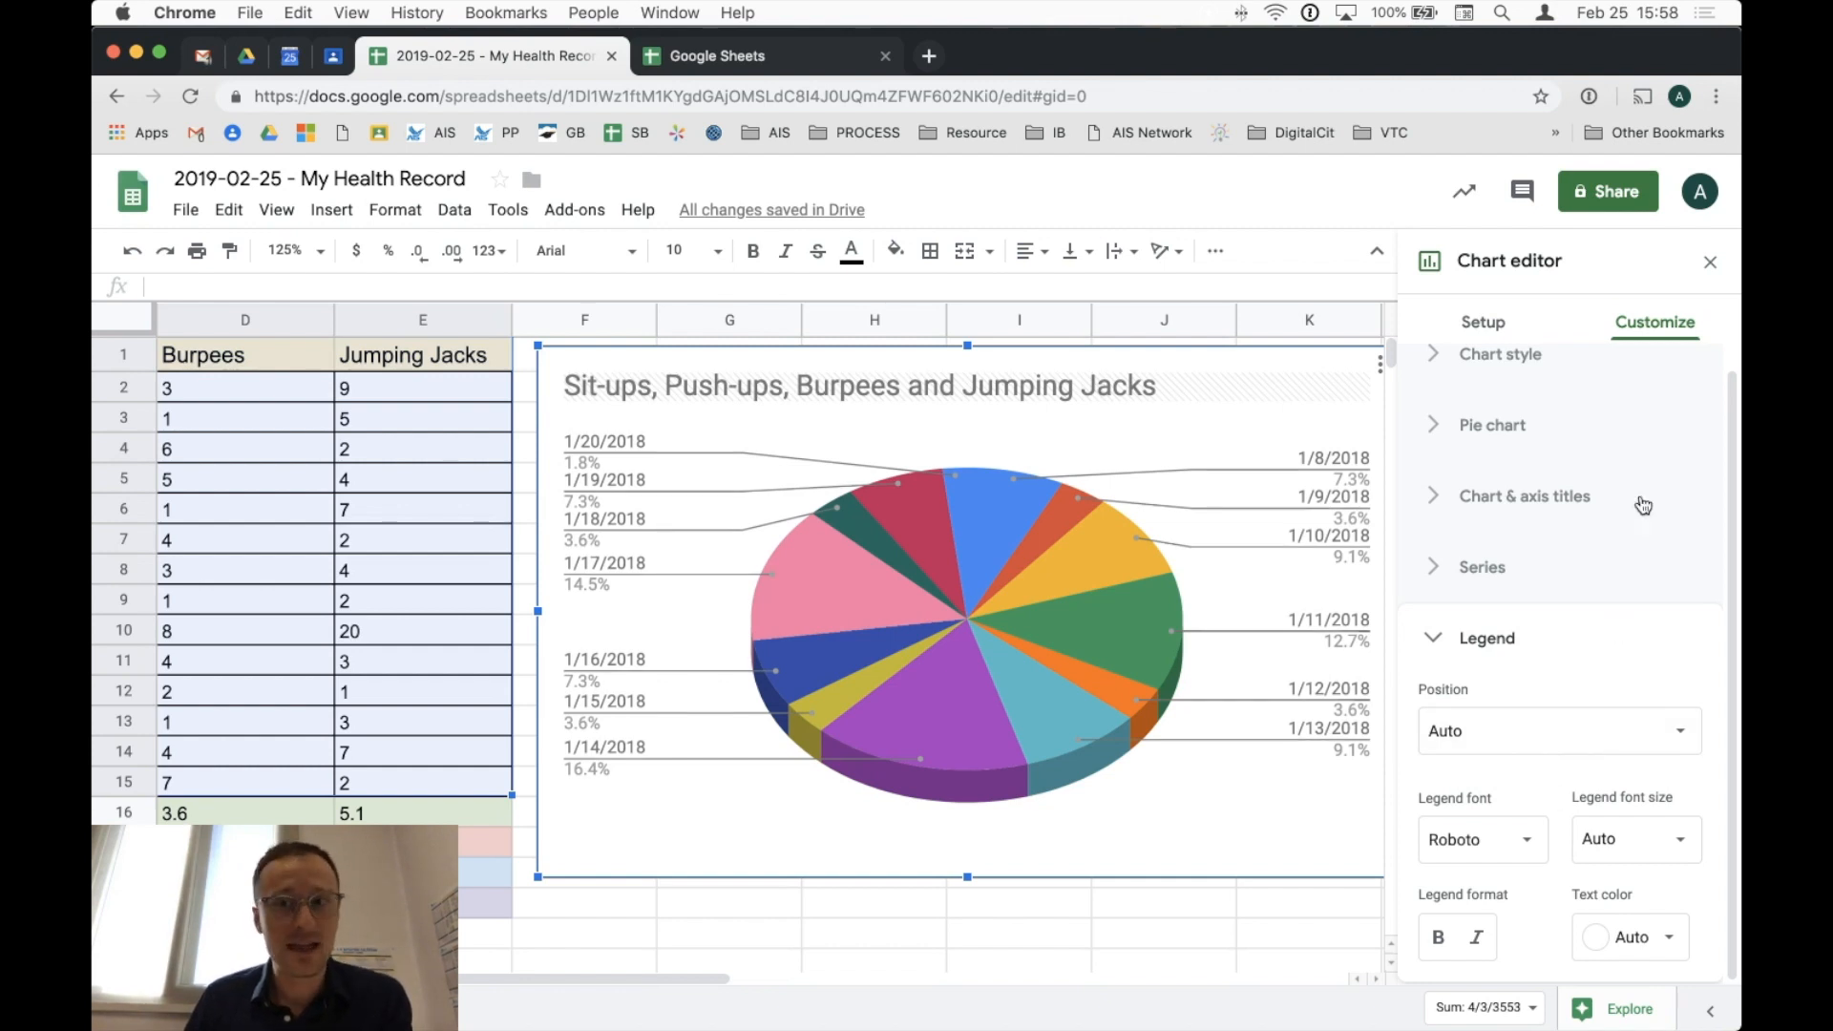
Step: Change the exercise chart's type from 3D pie to the suggested line chart
{"action": "left_click", "coordinate": [1528, 322]}
{"action": "left_click", "coordinate": [1518, 416]}
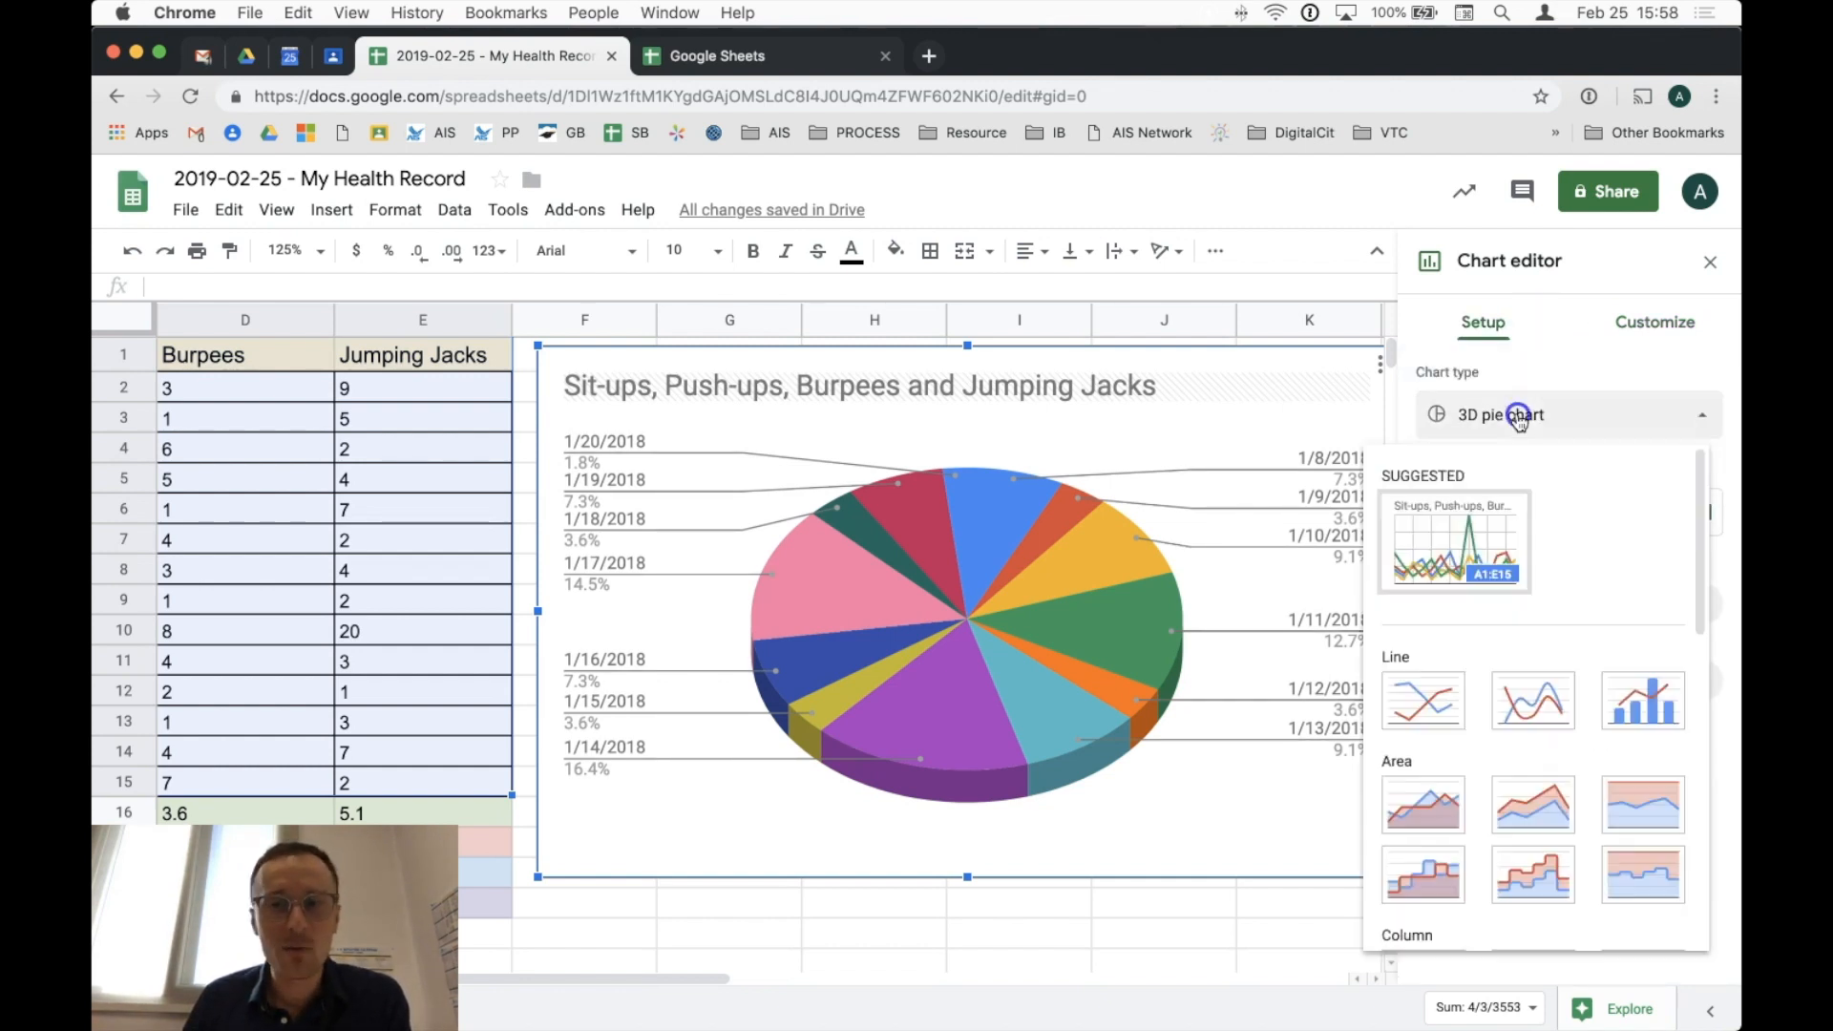
{"action": "left_click", "coordinate": [1469, 521]}
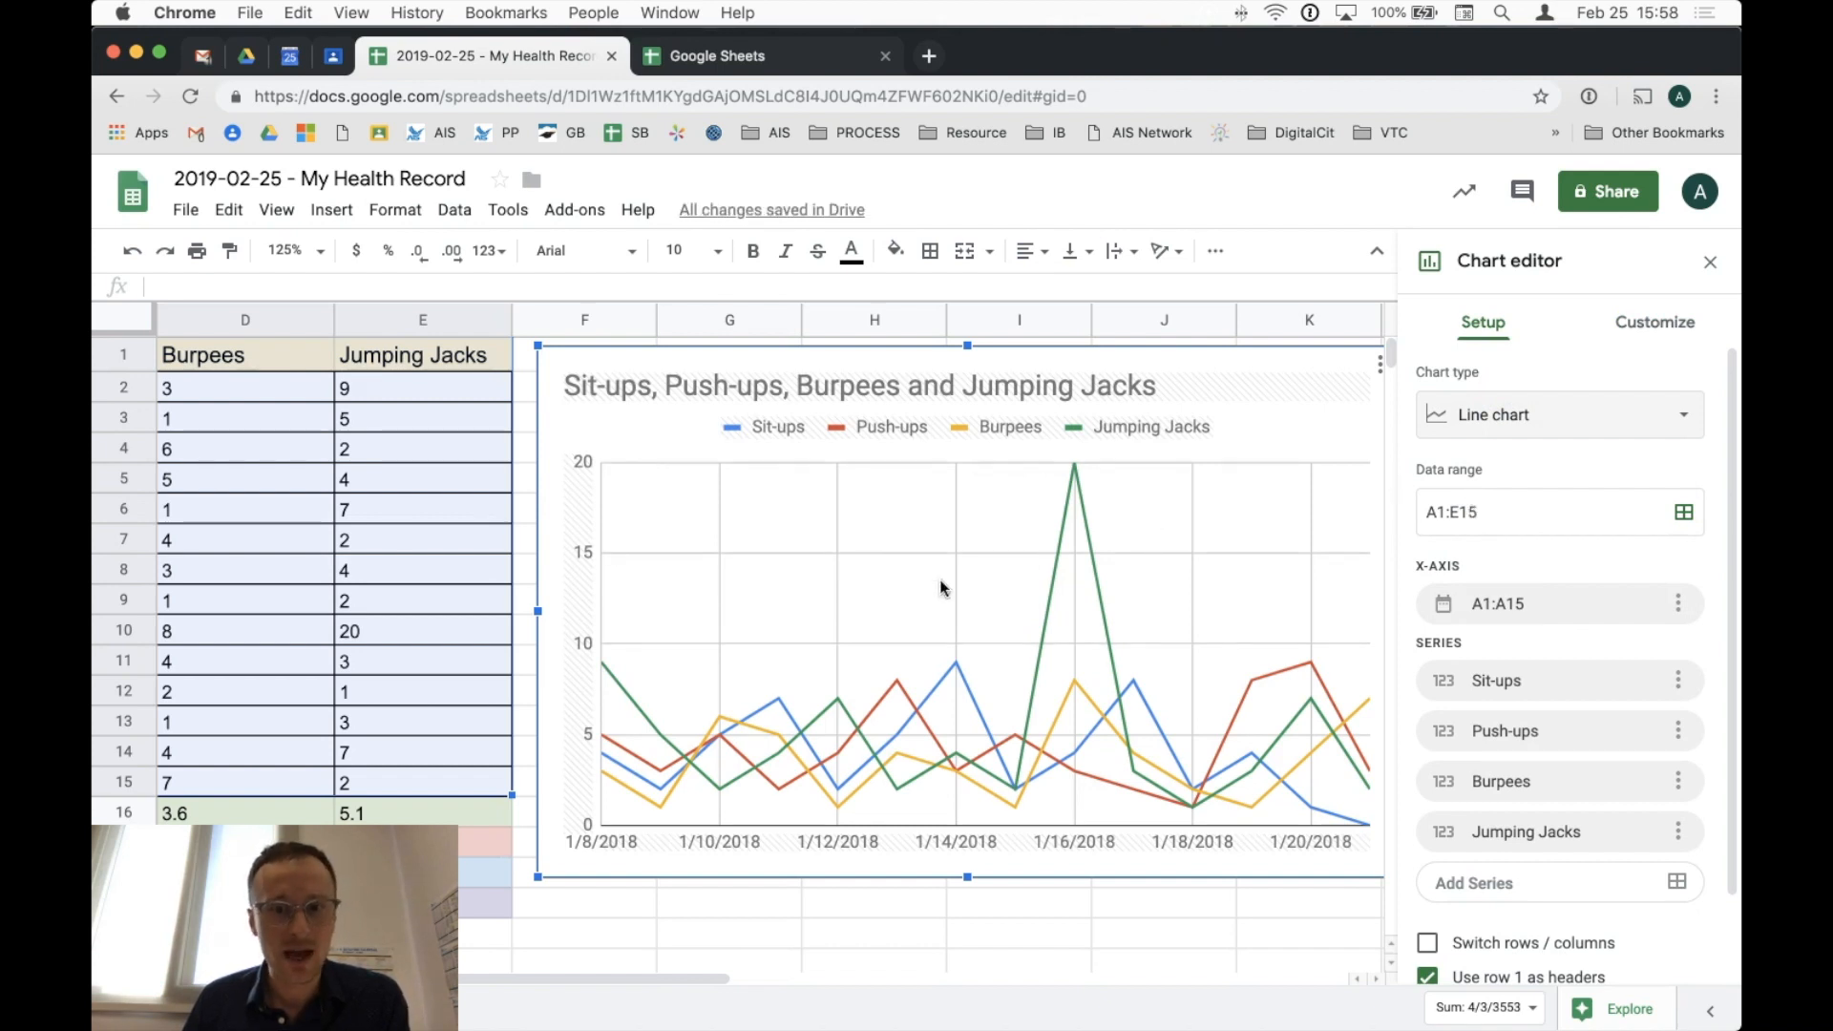
Step: Shrink the line chart and reposition it beside the data, over columns F to J
{"action": "left_click_drag", "start_coordinate": [535, 346], "coordinate": [642, 413]}
{"action": "left_click_drag", "start_coordinate": [1310, 445], "coordinate": [1217, 383]}
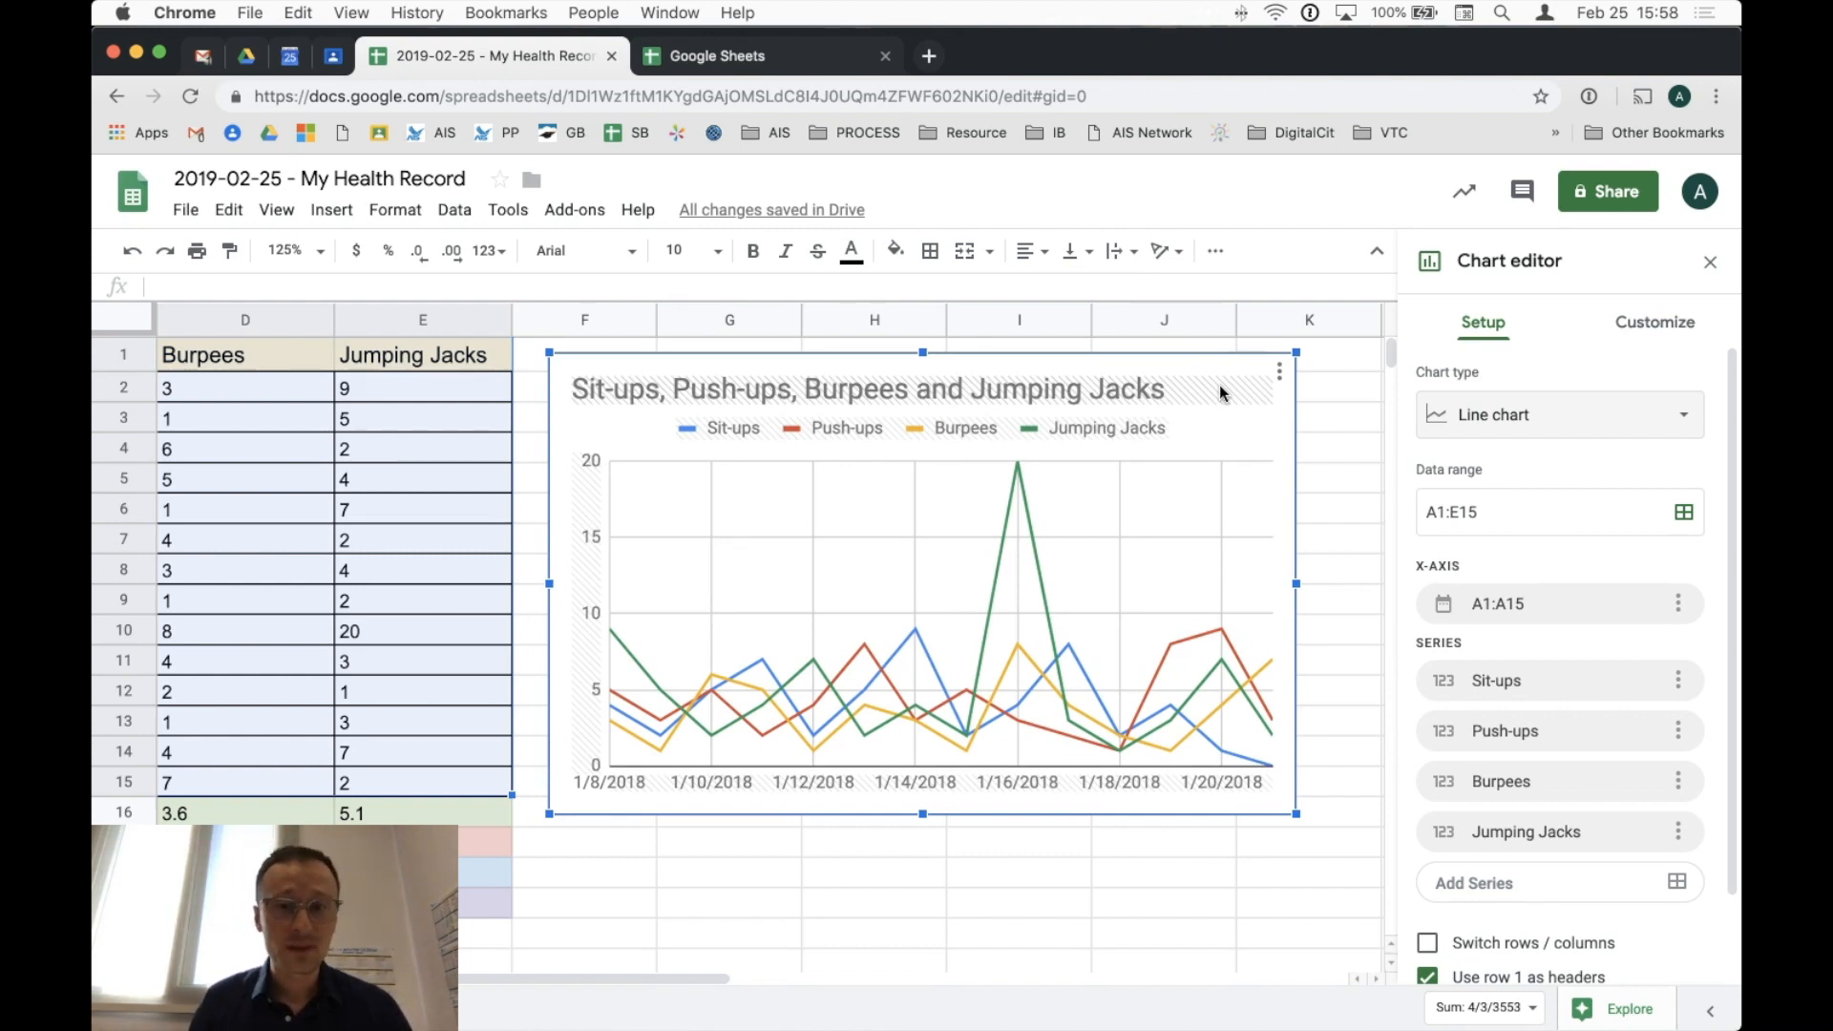
Step: Copy the resized exercise line chart for use outside the spreadsheet
{"action": "right_click", "coordinate": [1228, 437]}
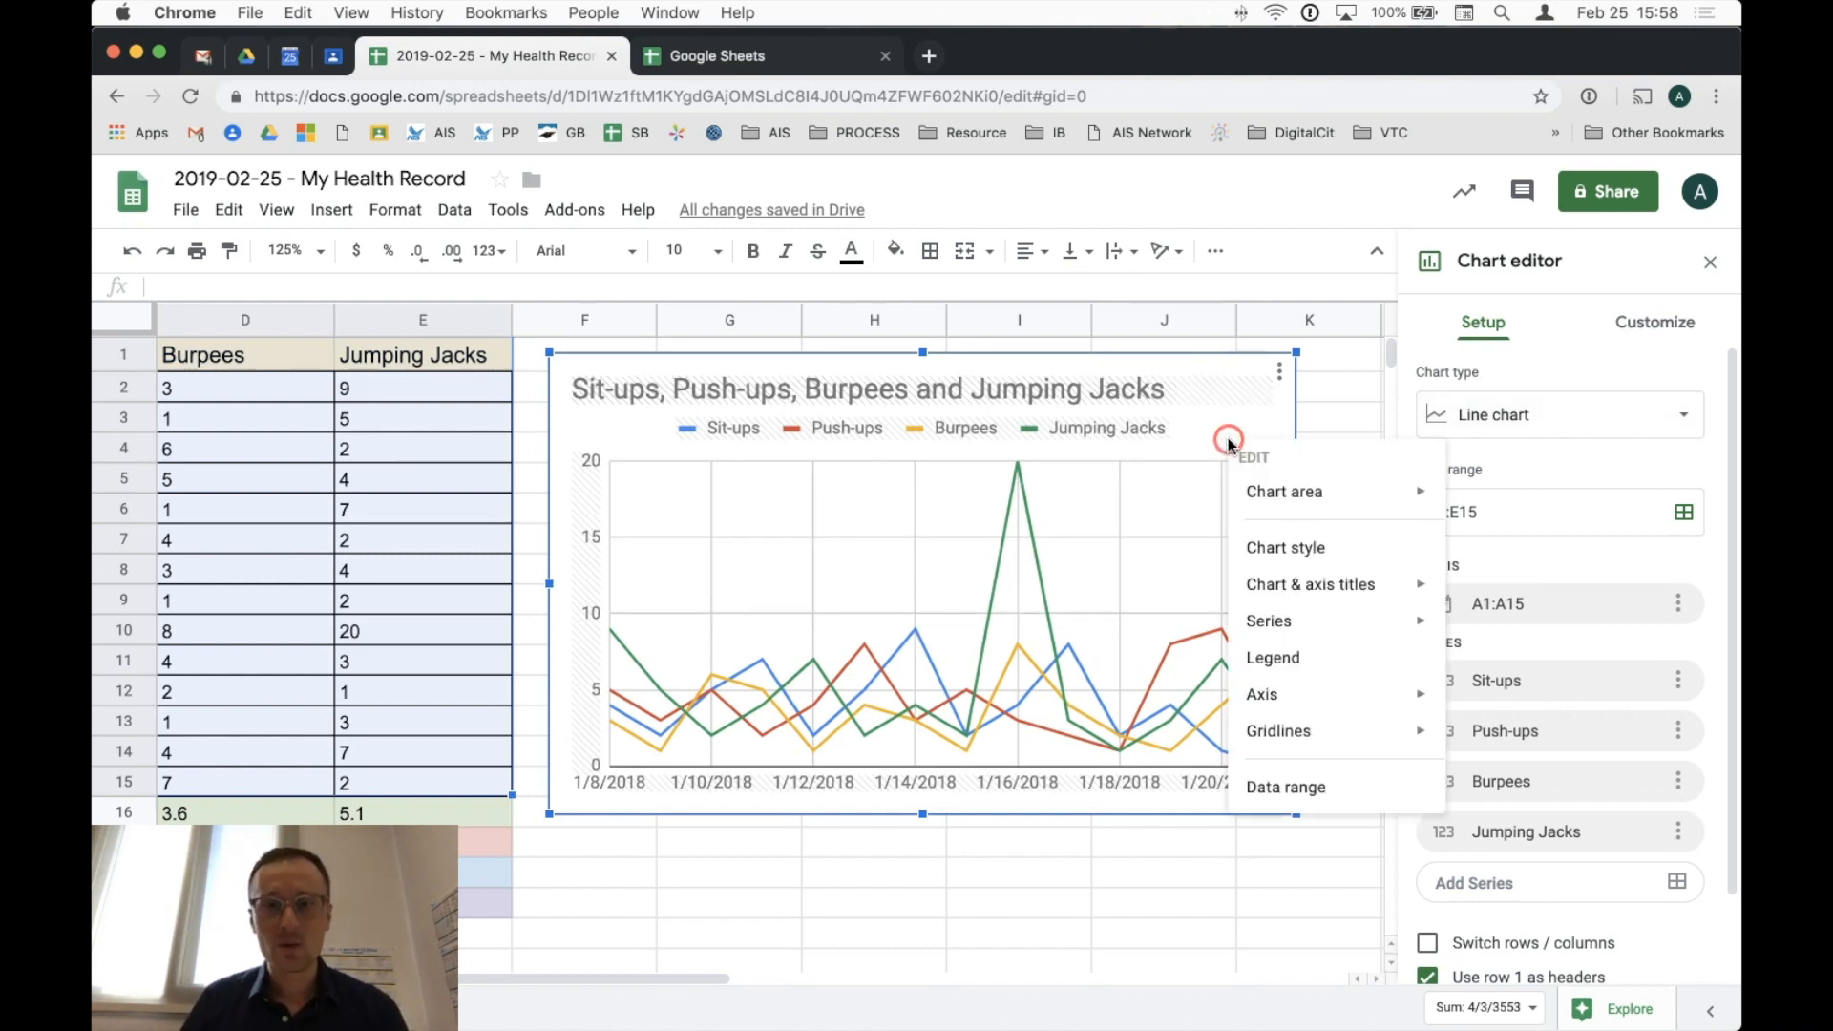
{"action": "left_click", "coordinate": [1230, 433]}
{"action": "key", "text": "Escape"}
{"action": "left_click", "coordinate": [1239, 433]}
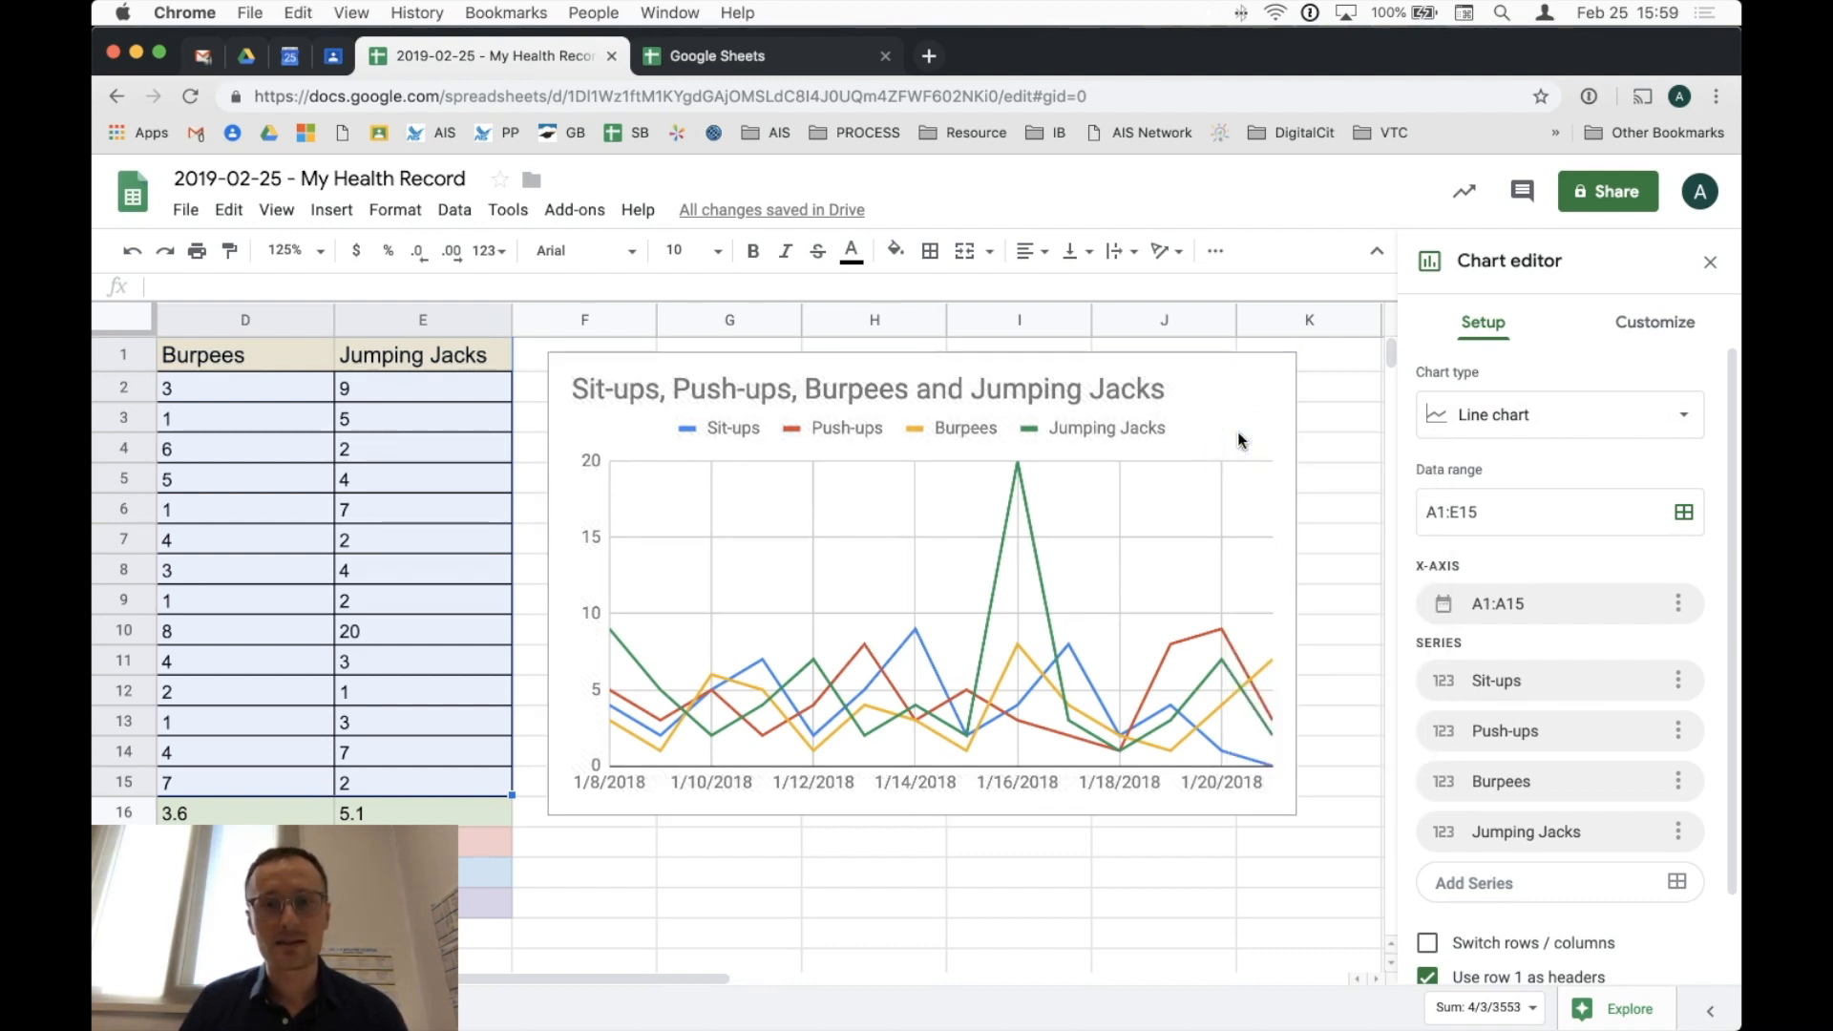
Step: Switch to Gmail, start a new message and paste the copied line chart into its body
{"action": "left_click", "coordinate": [201, 55]}
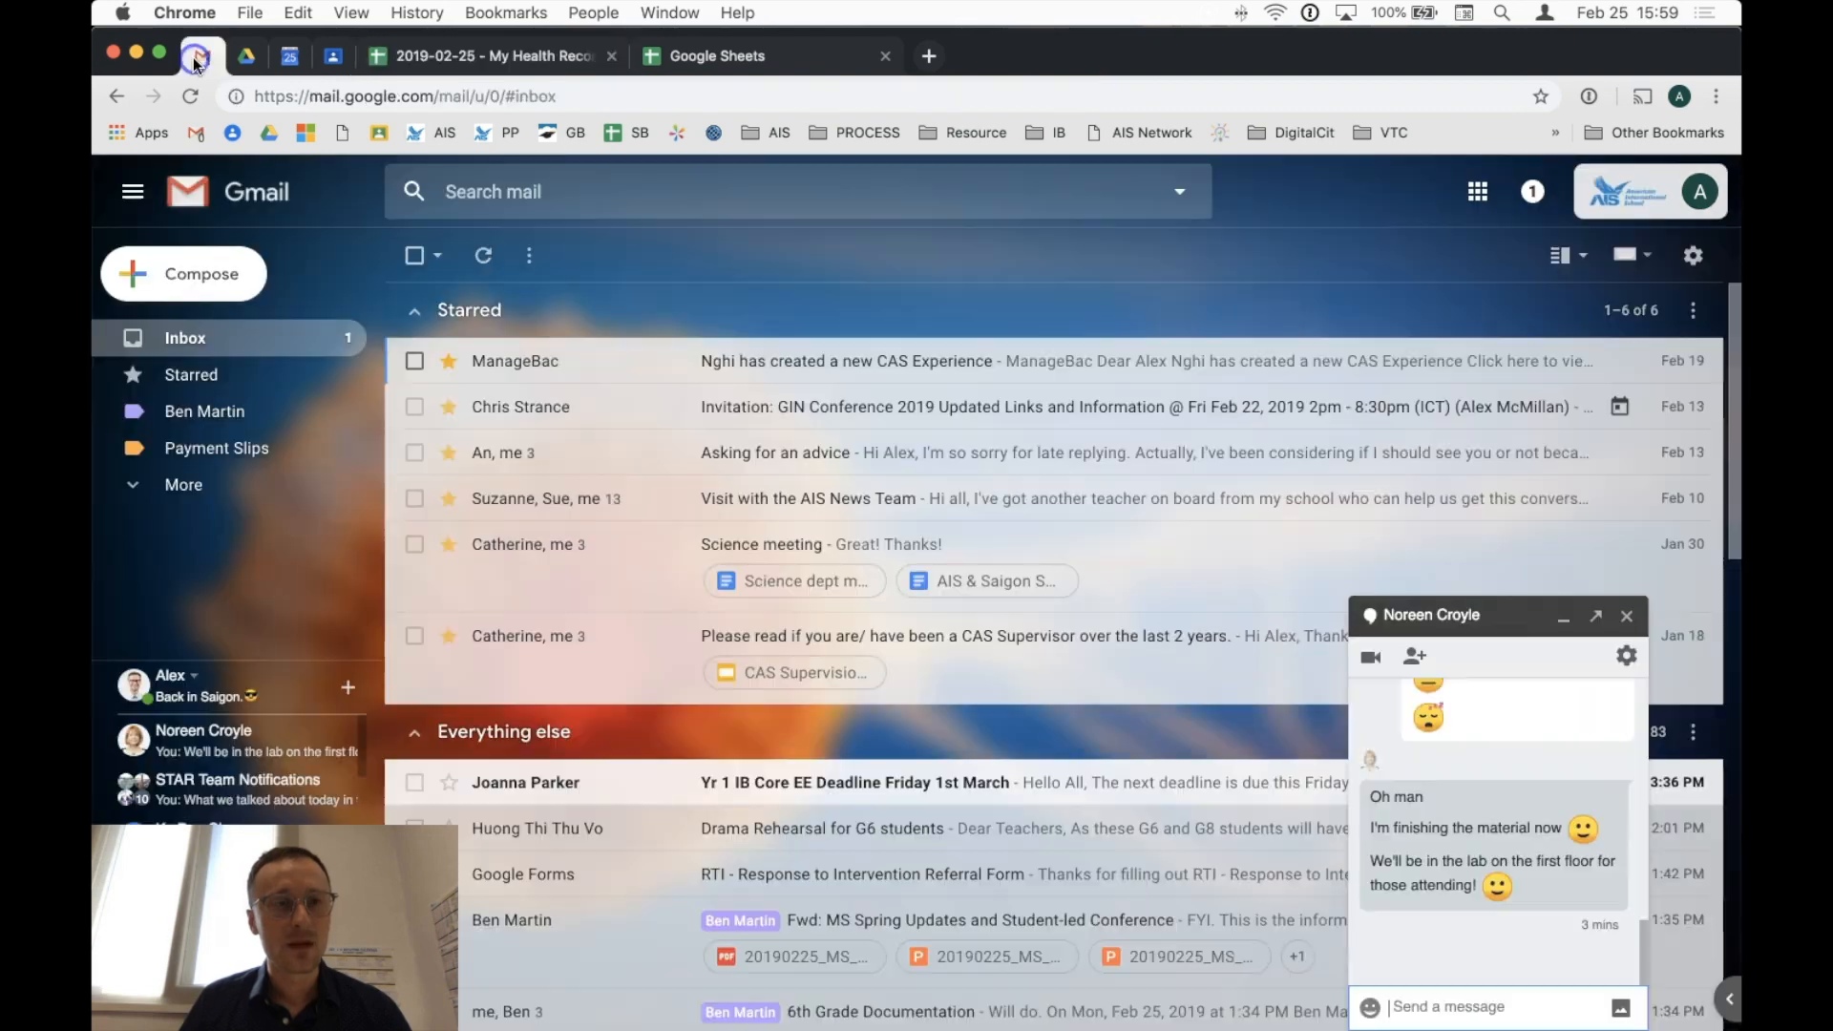
{"action": "left_click", "coordinate": [1563, 617]}
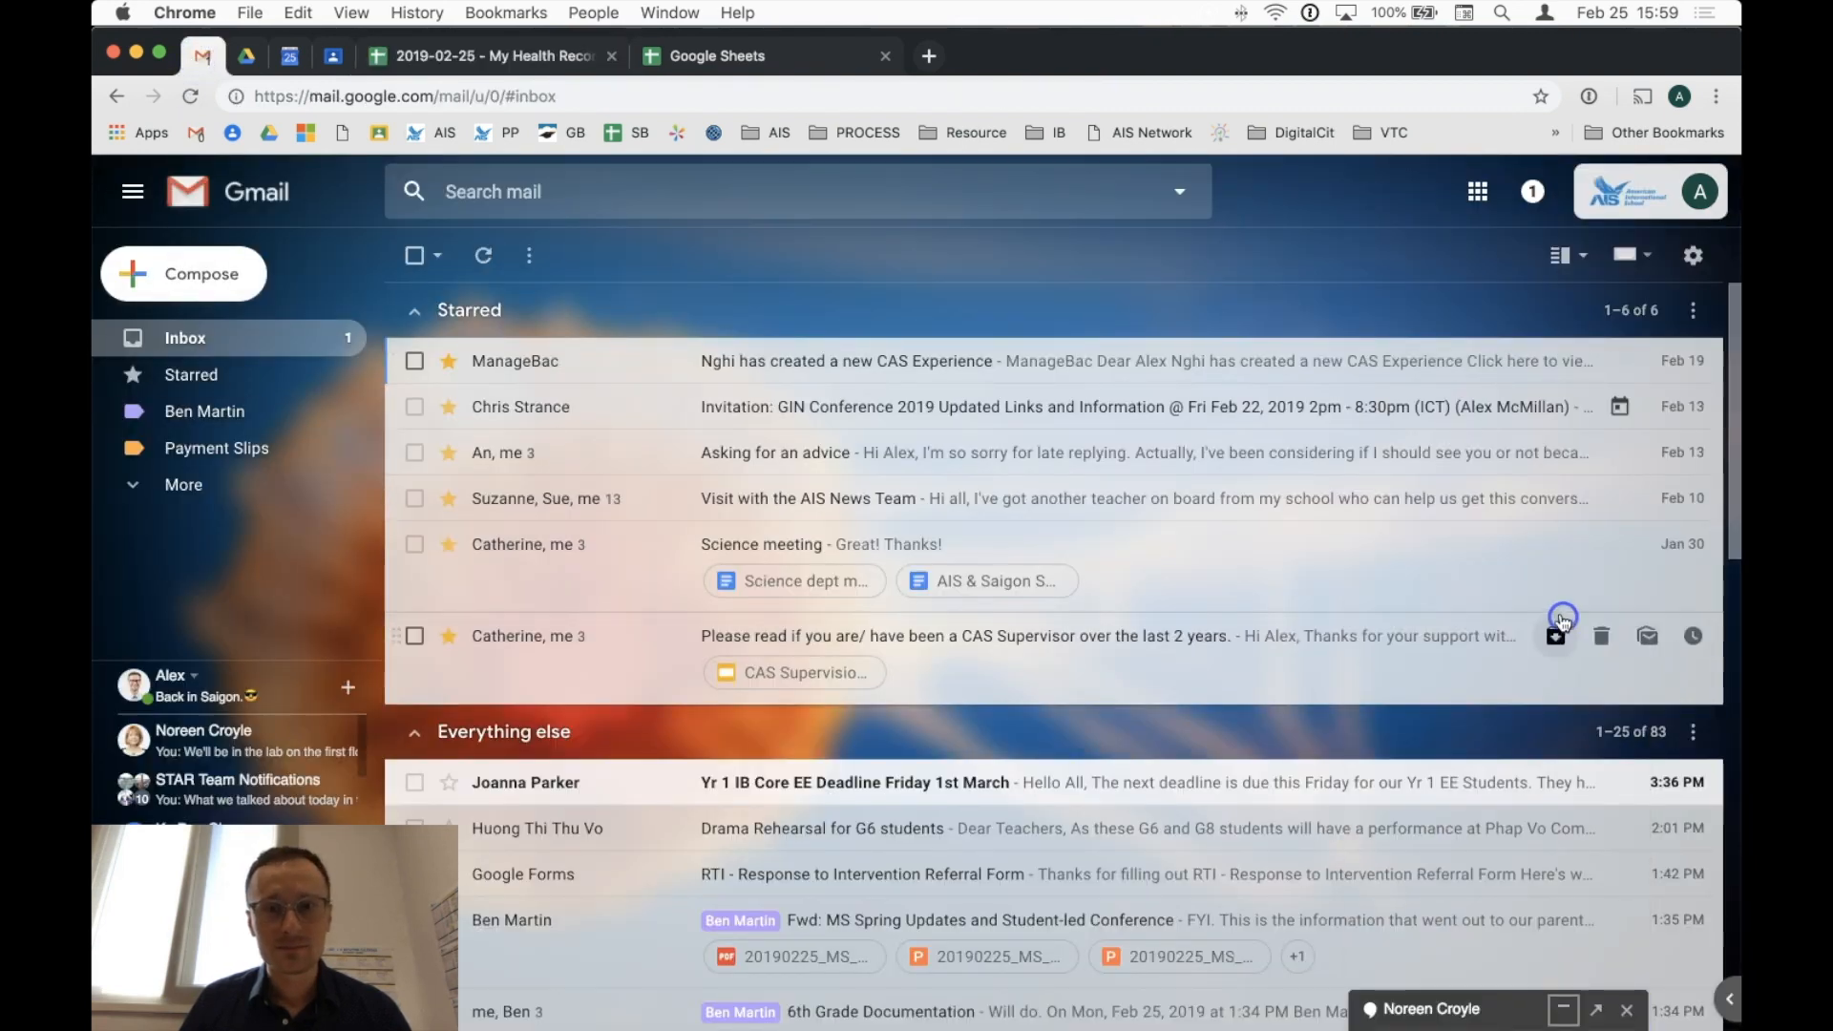
{"action": "left_click", "coordinate": [188, 274]}
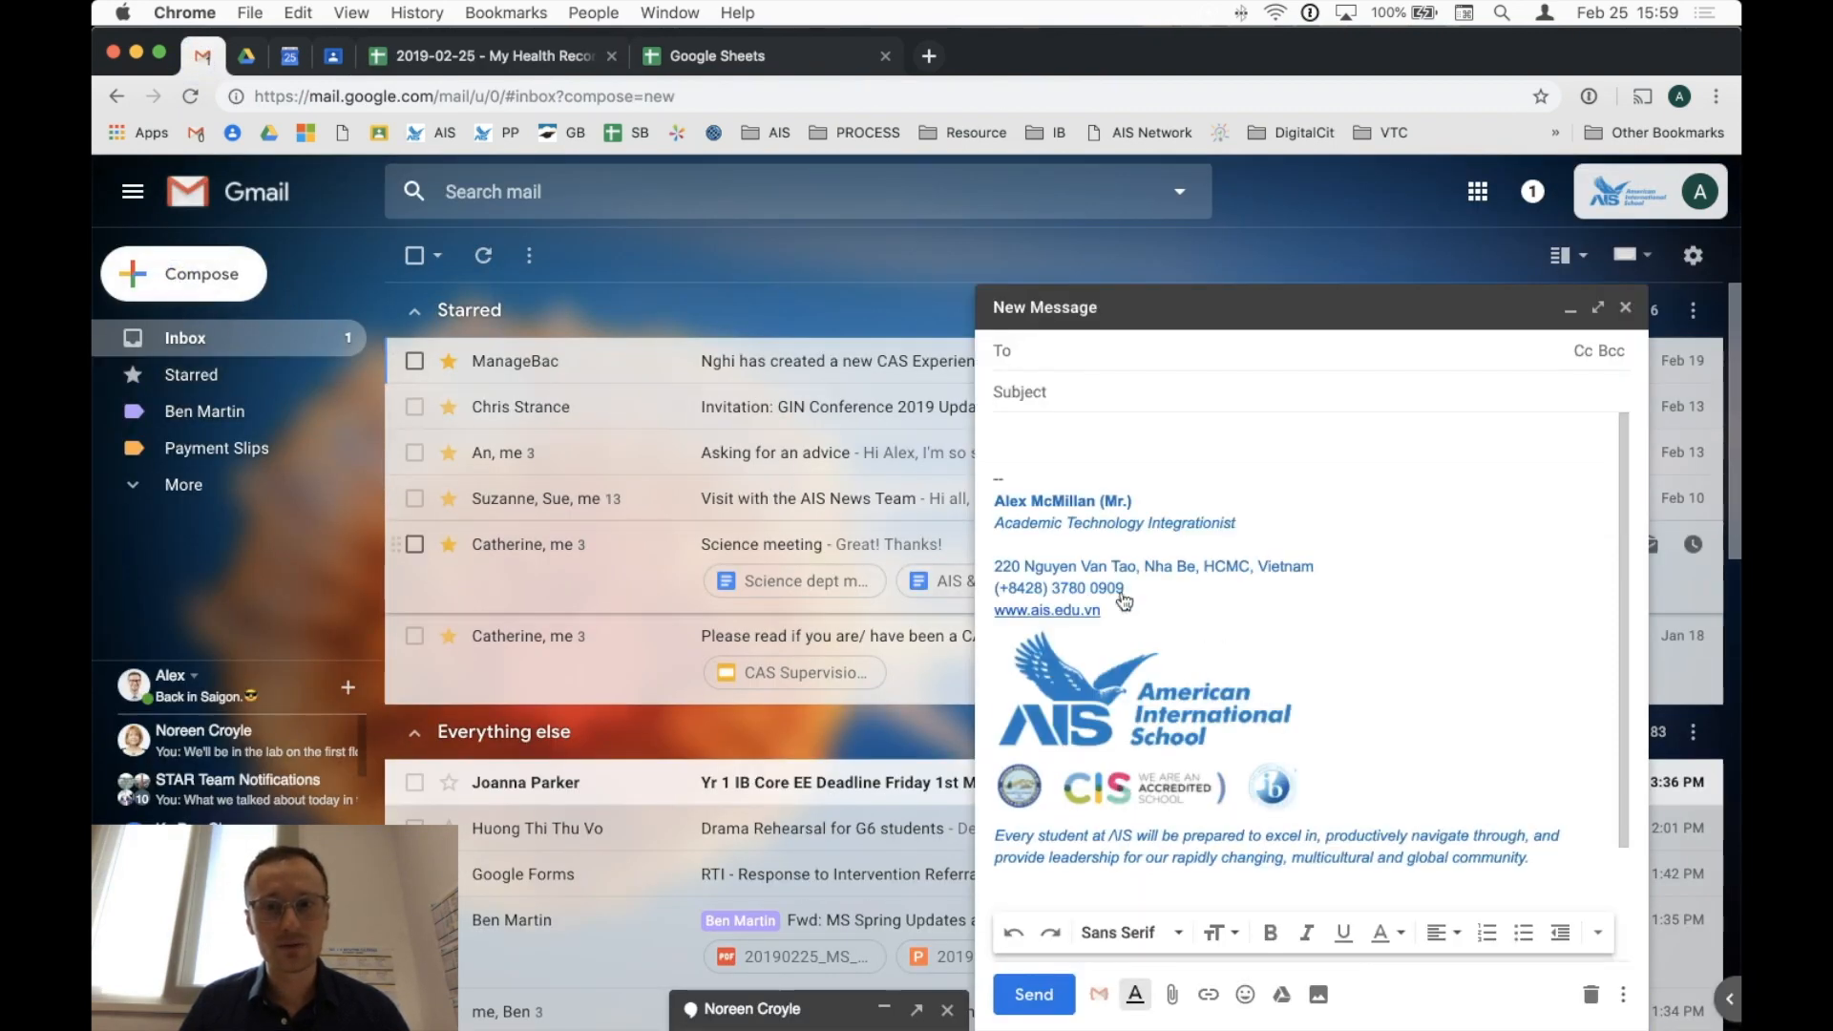
{"action": "left_click", "coordinate": [1228, 426]}
{"action": "key", "text": "super+v"}
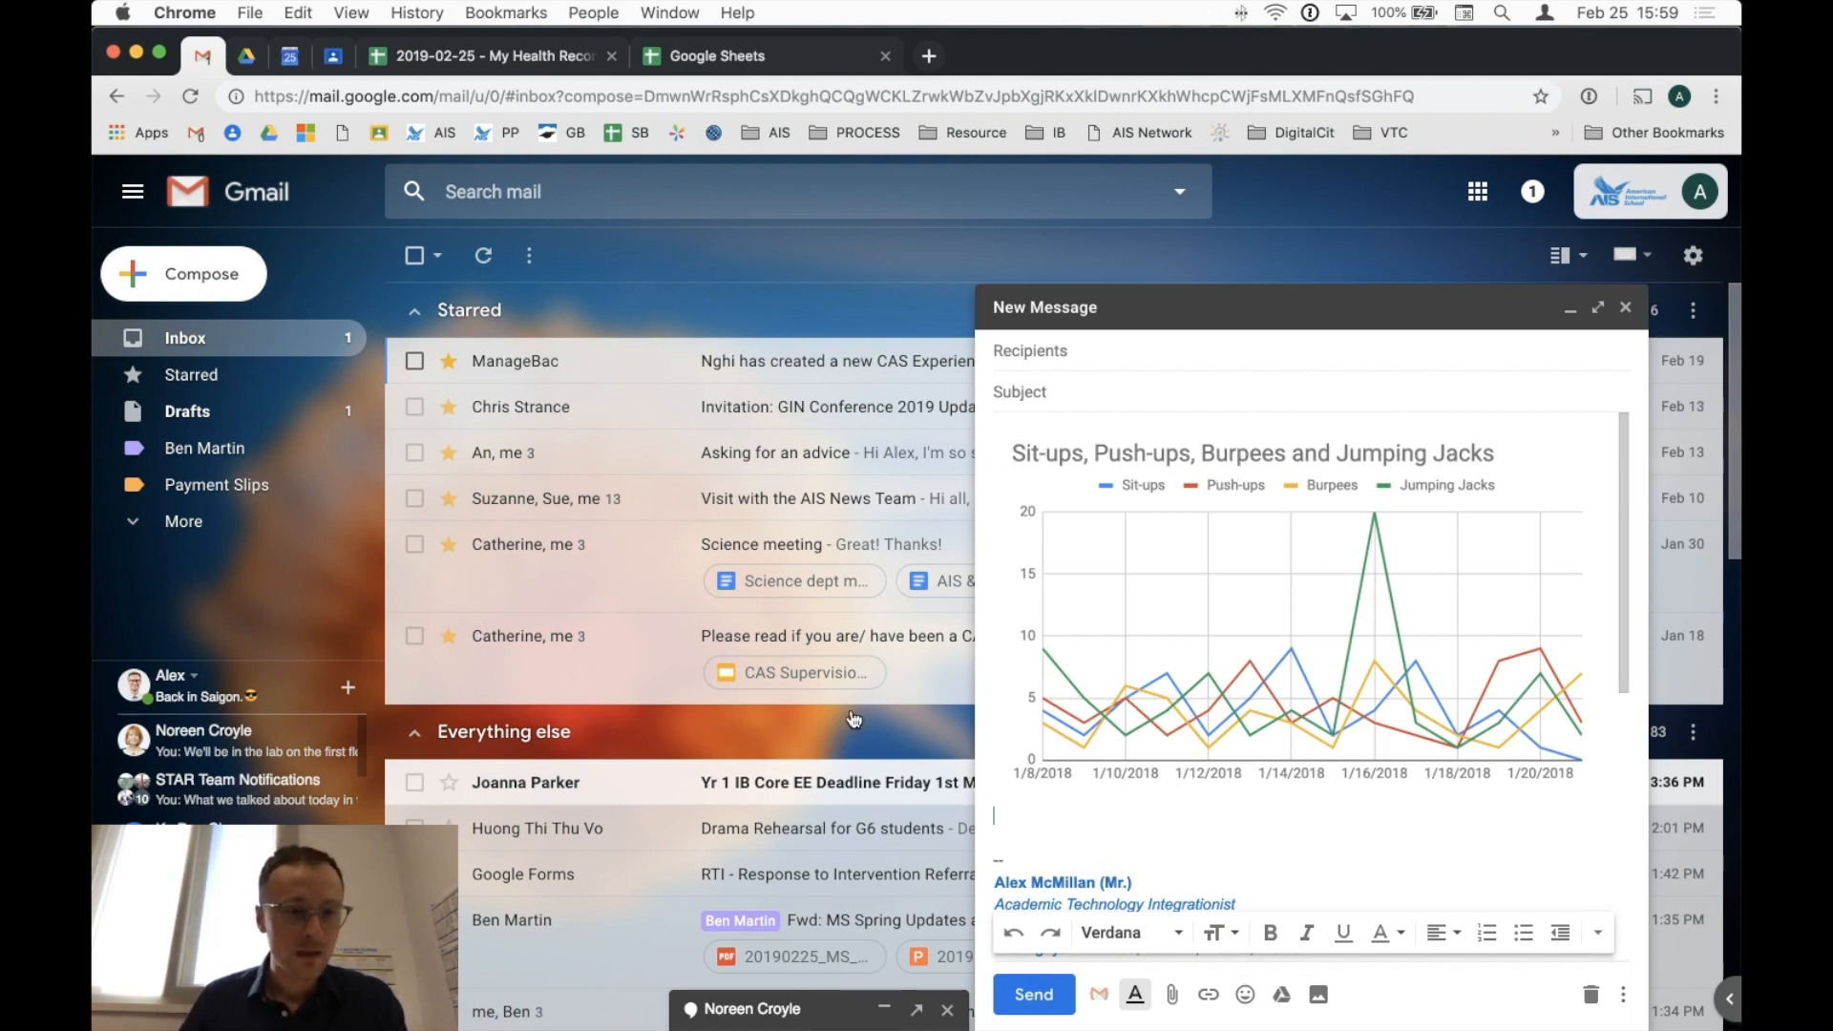
{"action": "left_click", "coordinate": [121, 1007]}
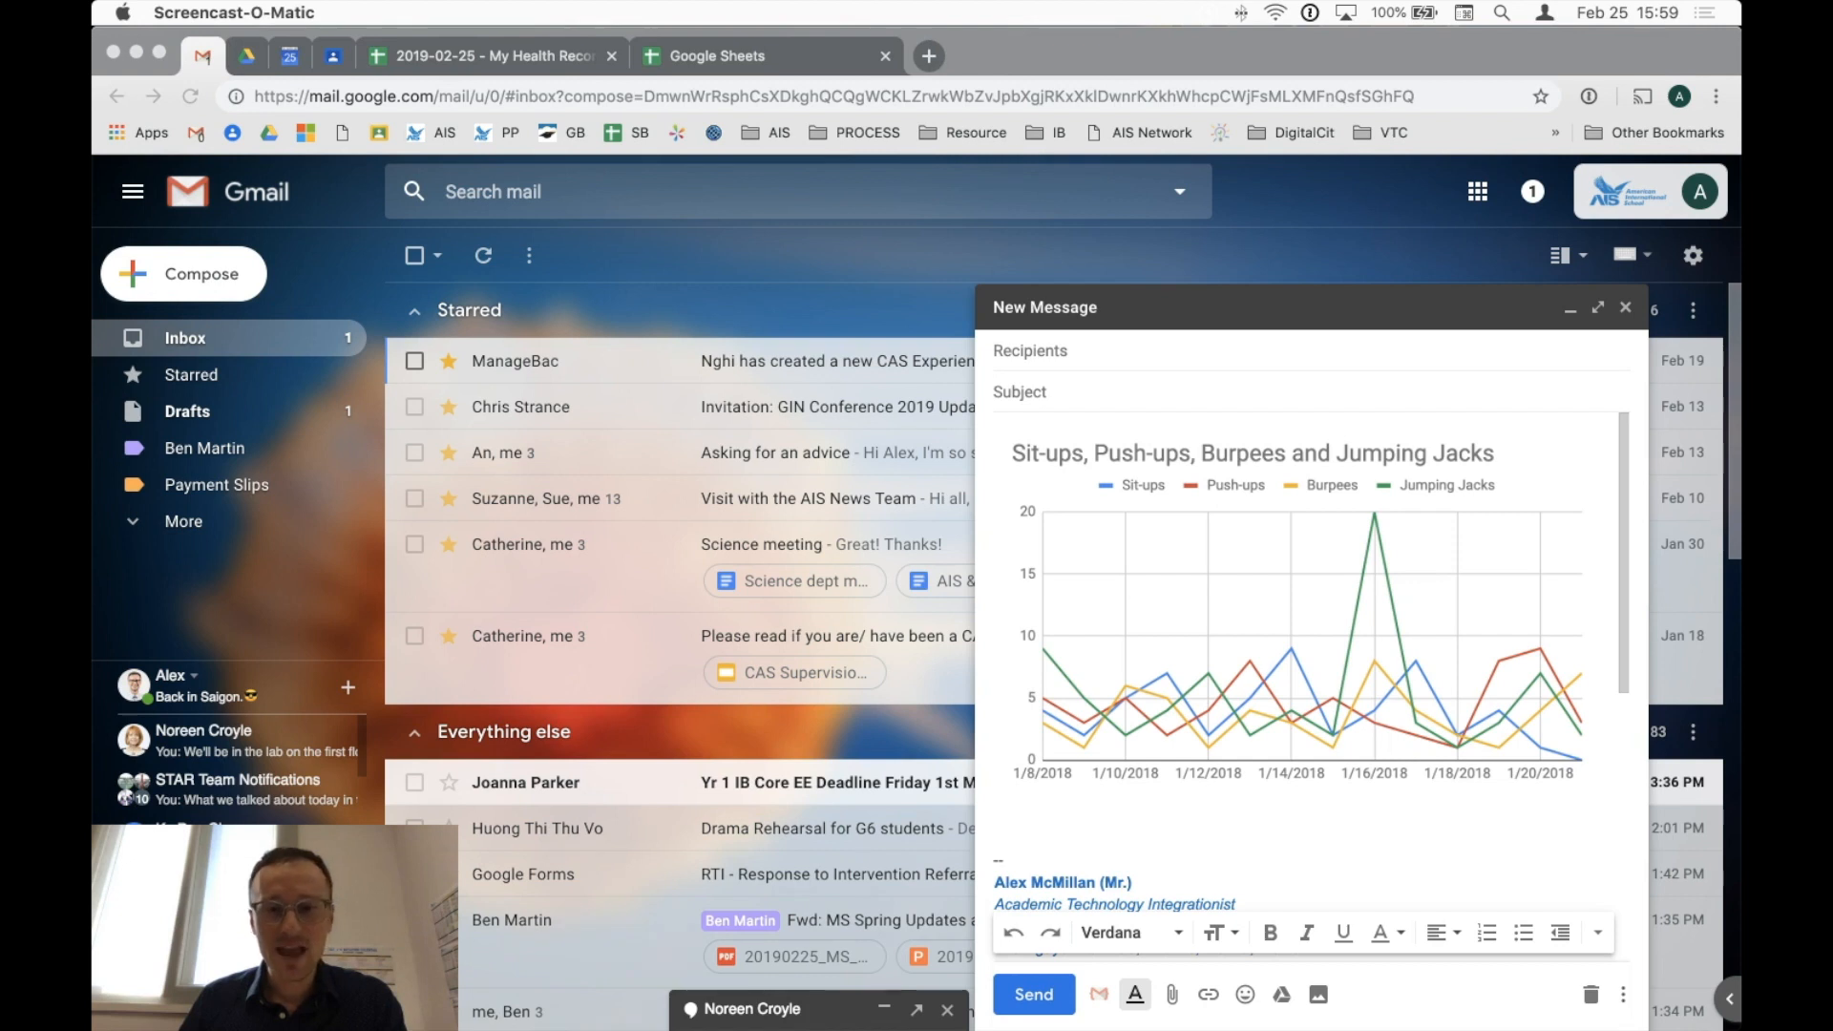